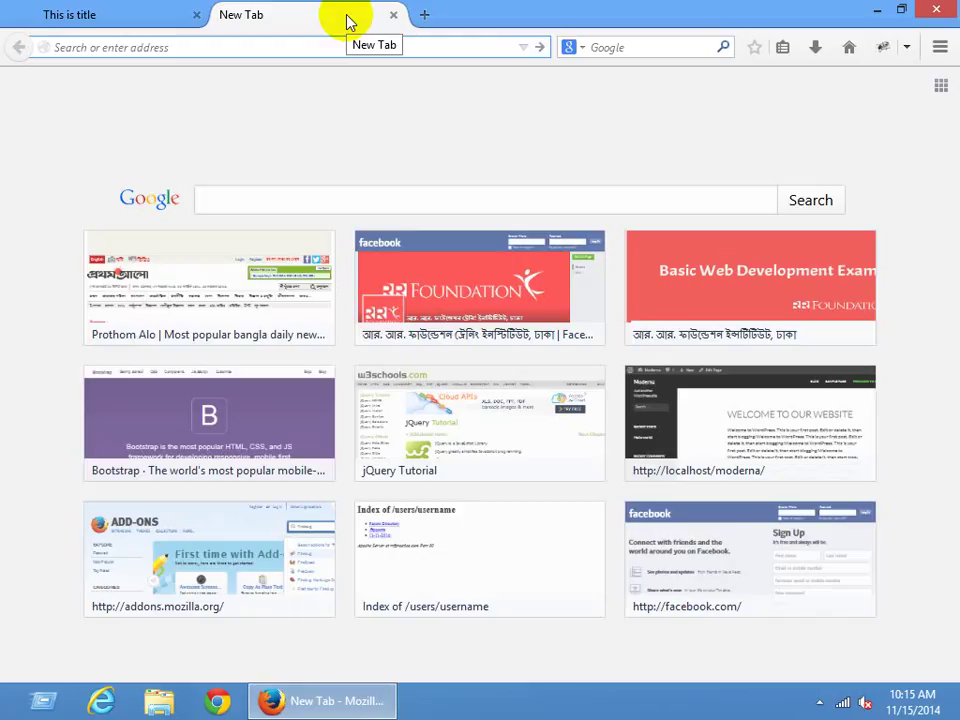
Examine the text columns from Consulting to Strategy on the rrfpractice.com sample page
click(124, 20)
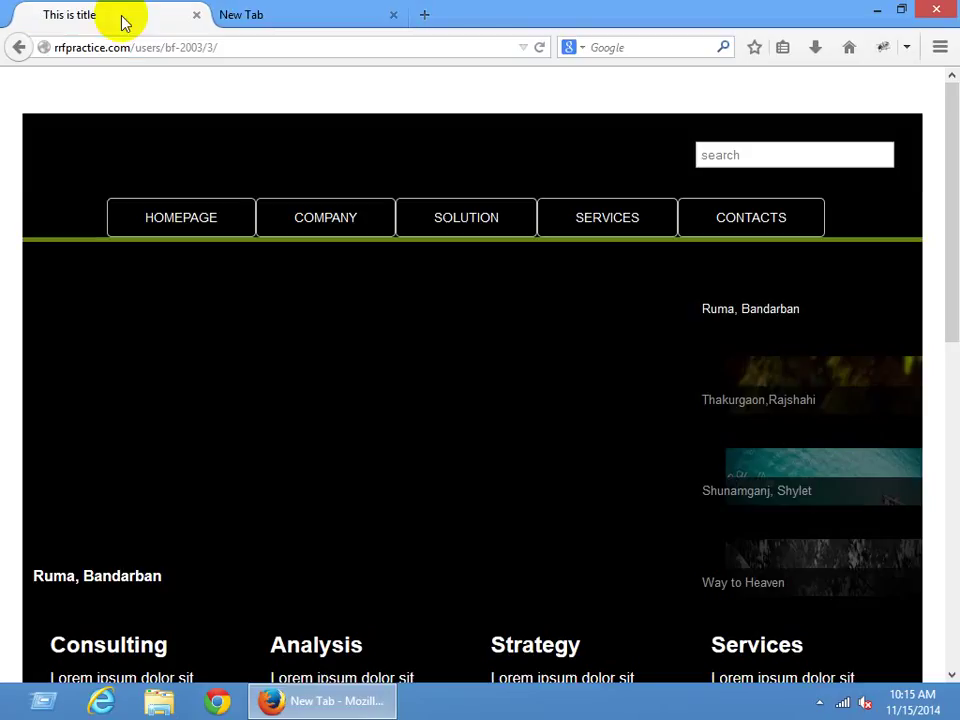
click(375, 452)
scroll(375, 452, down, 5)
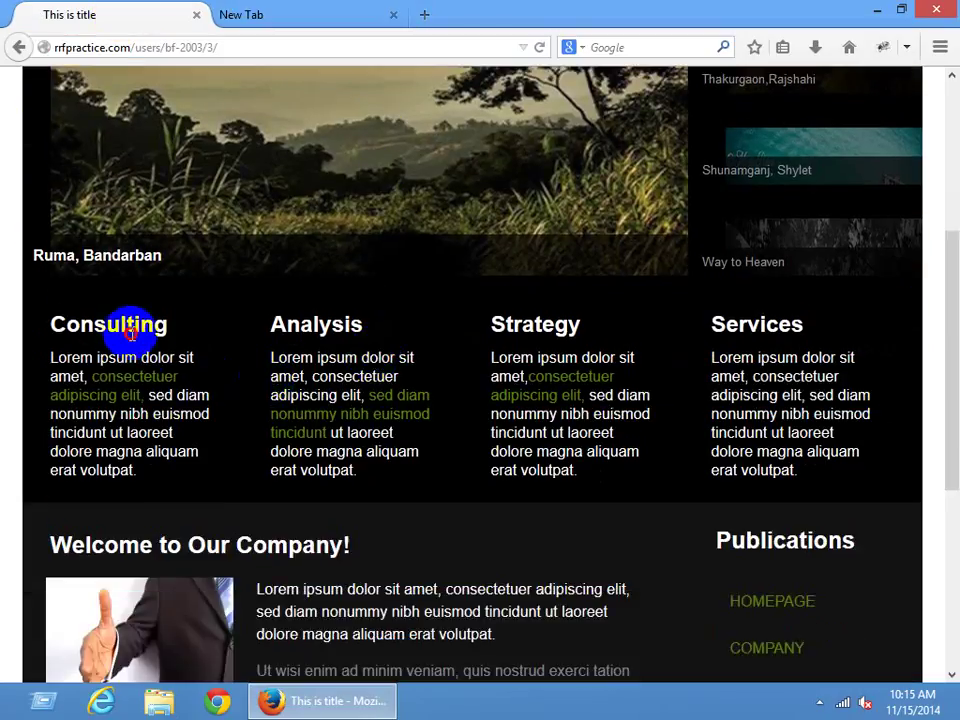
drag(127, 325, 275, 385)
drag(319, 325, 348, 432)
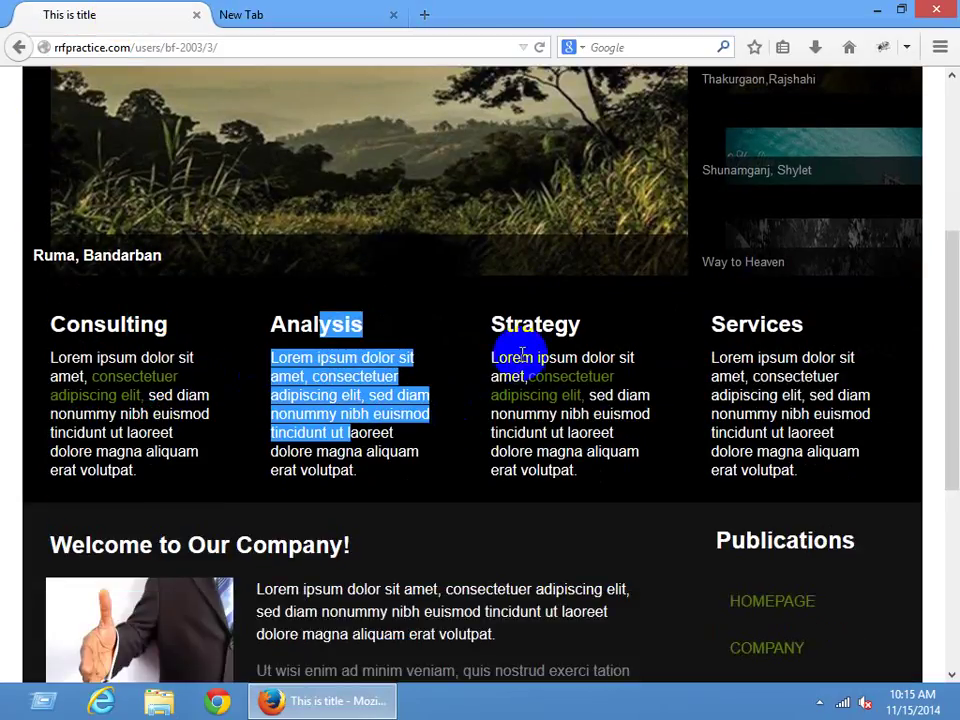
drag(538, 318, 560, 377)
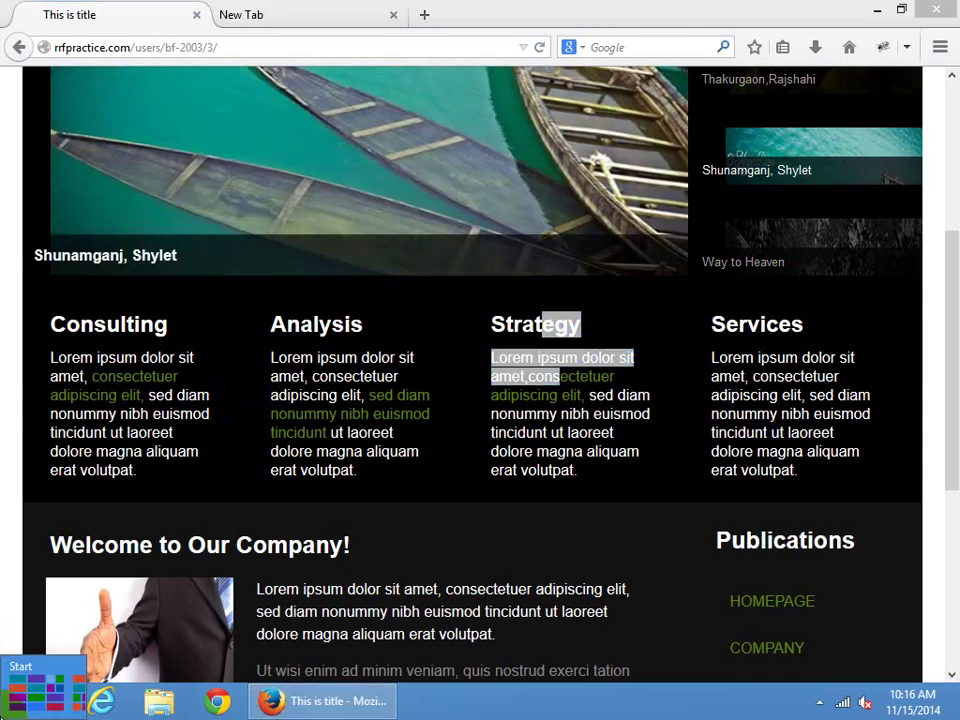
Launch Photoshop and create a new blank document with the default settings
click(4, 715)
scroll(579, 489, down, 5)
key(super)
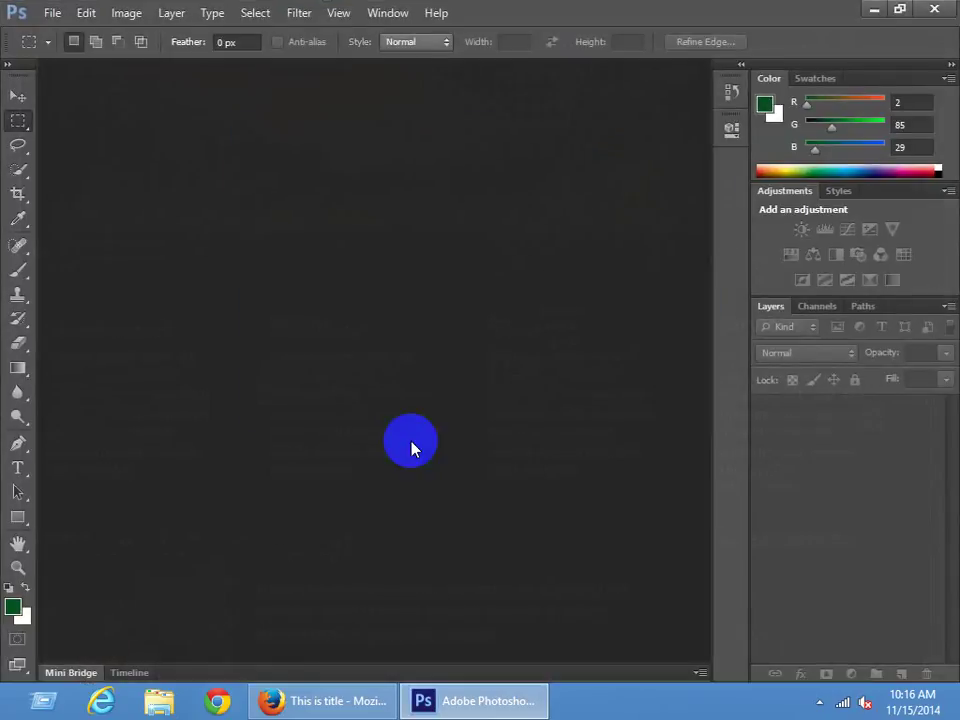
key(ctrl+n)
key(Return)
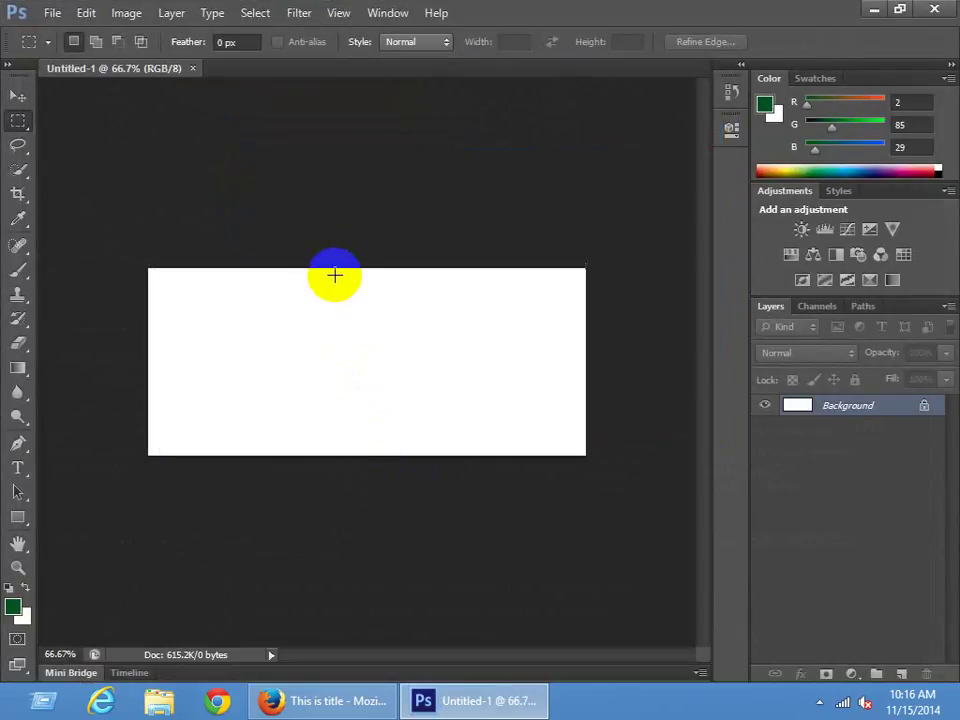
Show the rulers and place horizontal guides at about 1.2 and 1.6 and vertical guides at about 1.75 and 4.4
key(ctrl+r)
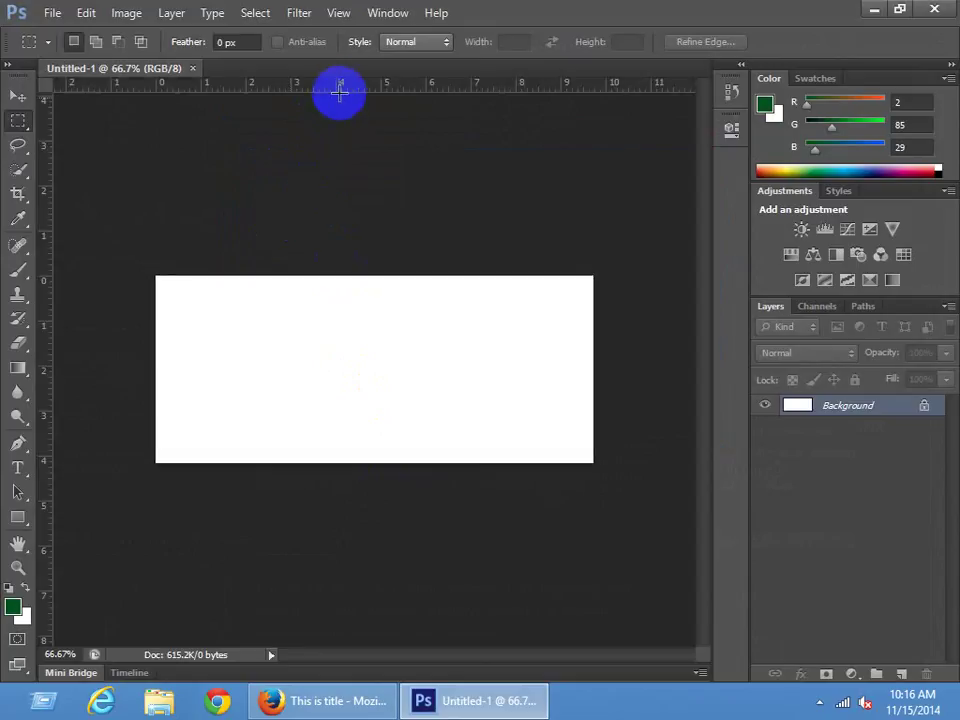
drag(342, 86, 350, 328)
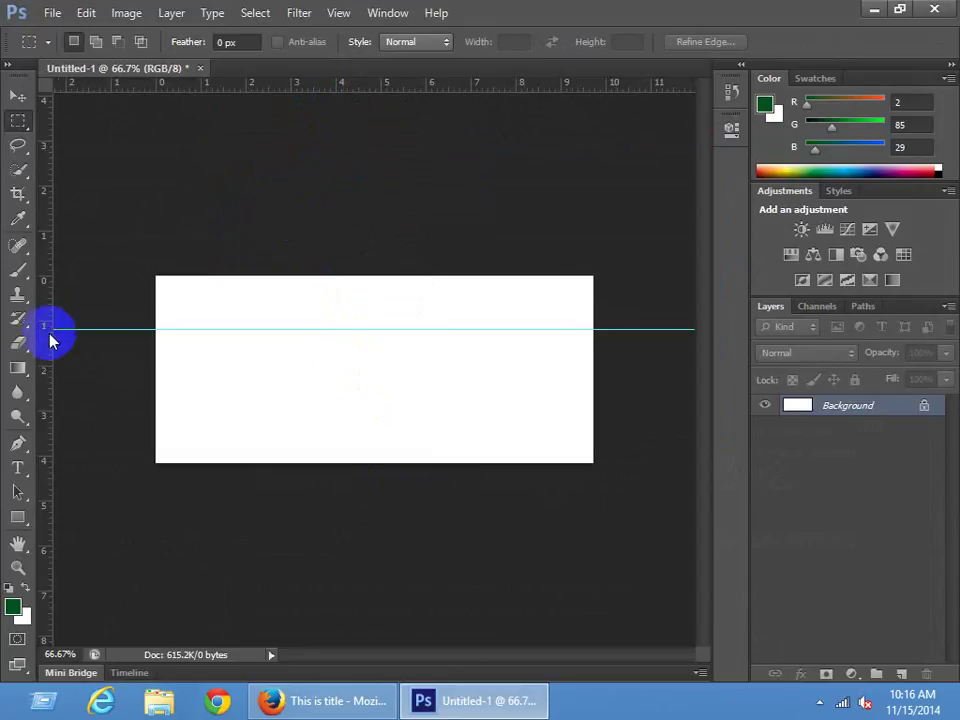
drag(381, 86, 365, 347)
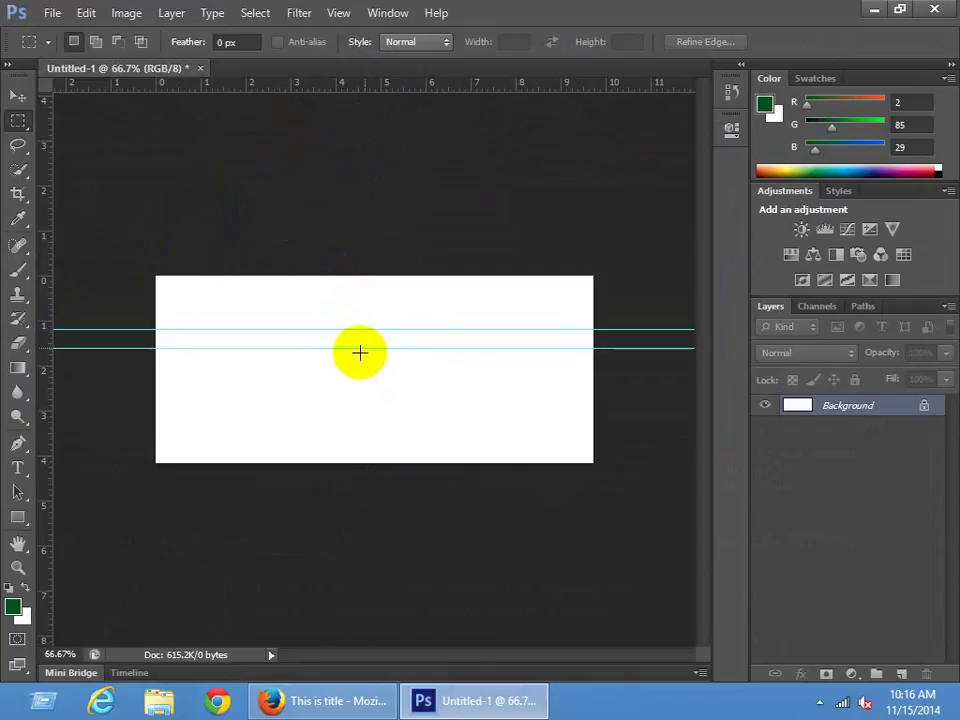
drag(44, 405, 234, 394)
drag(44, 391, 353, 392)
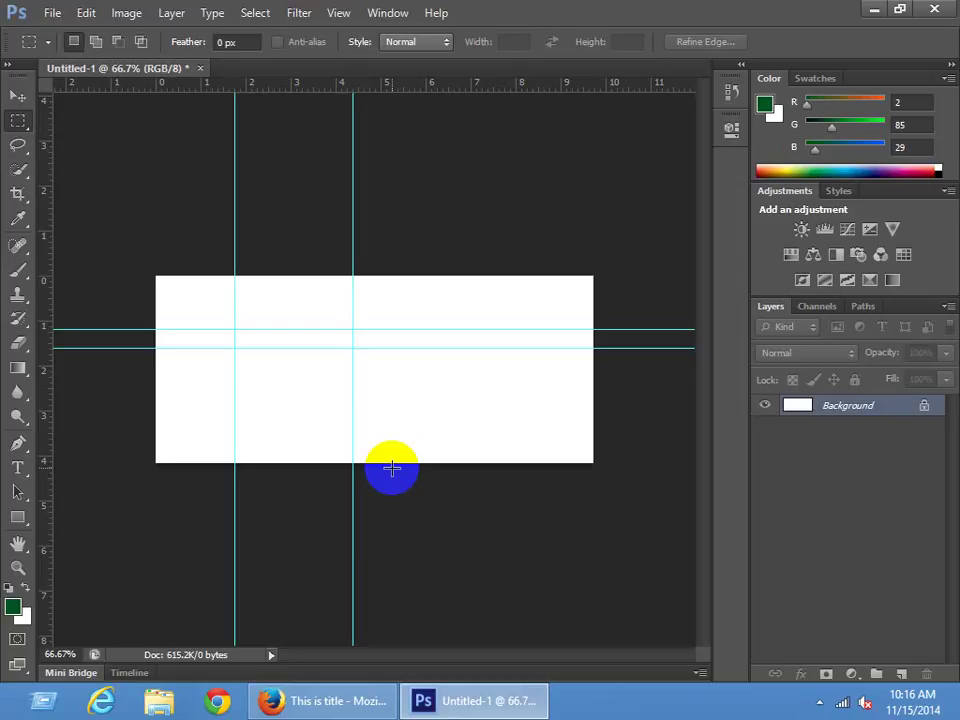
Switch to Firefox, open getbootstrap.com in a new tab and download the compiled Bootstrap 3.3.1 package
click(311, 700)
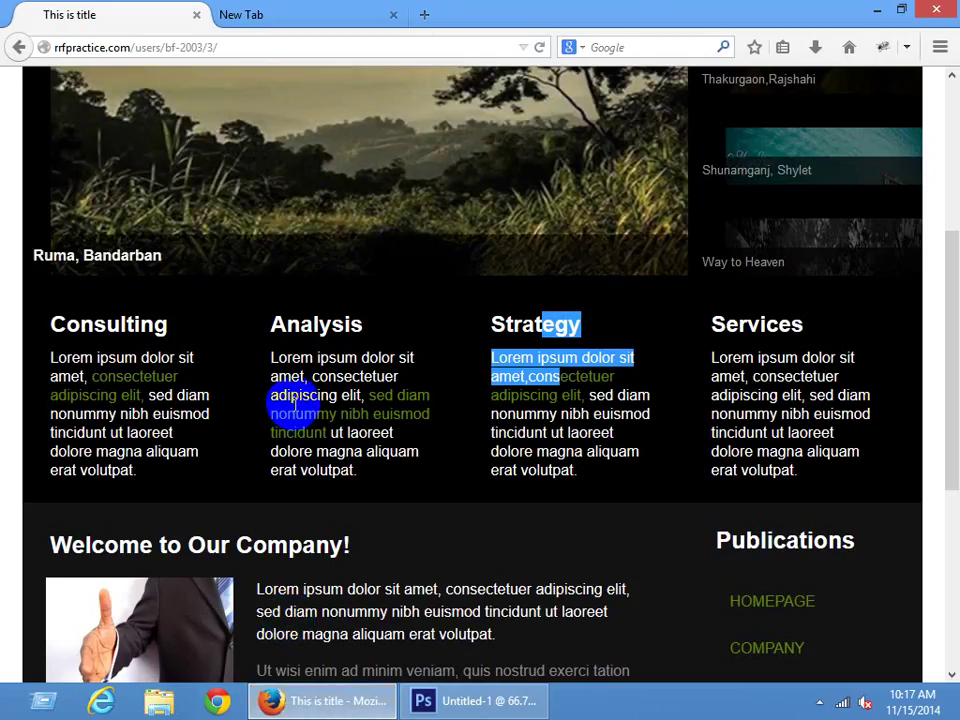
scroll(283, 409, up, 3)
click(428, 15)
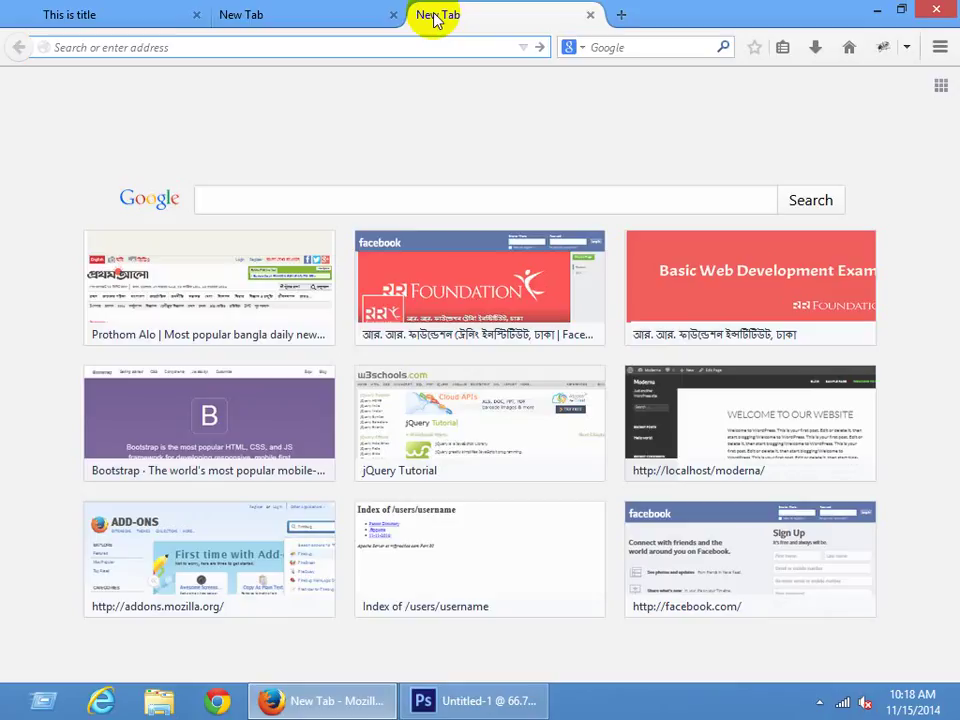
text(get)
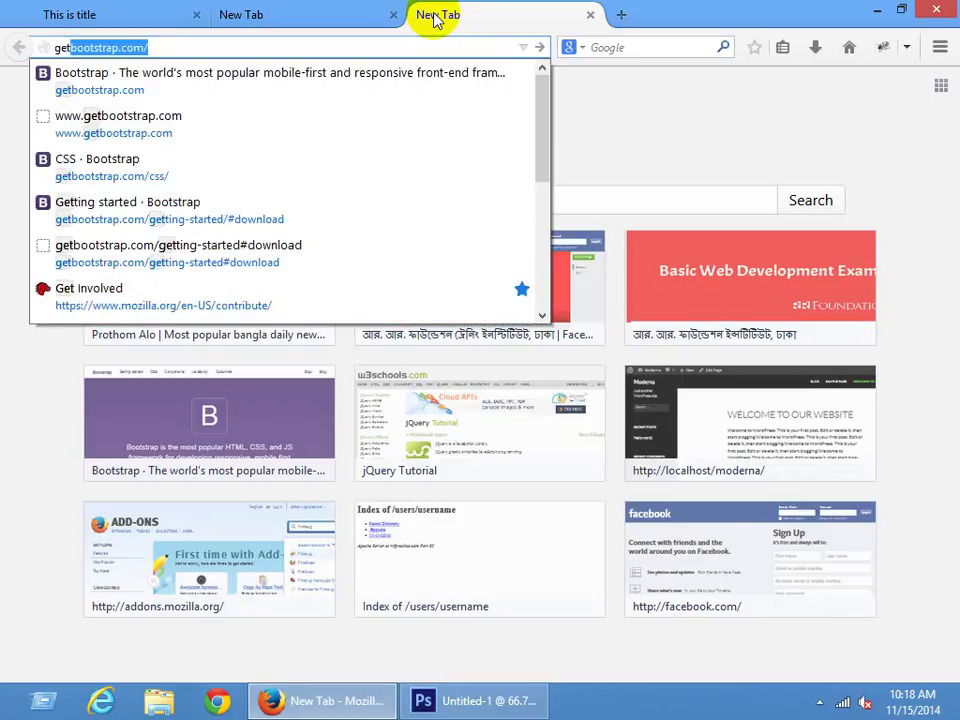
key(Return)
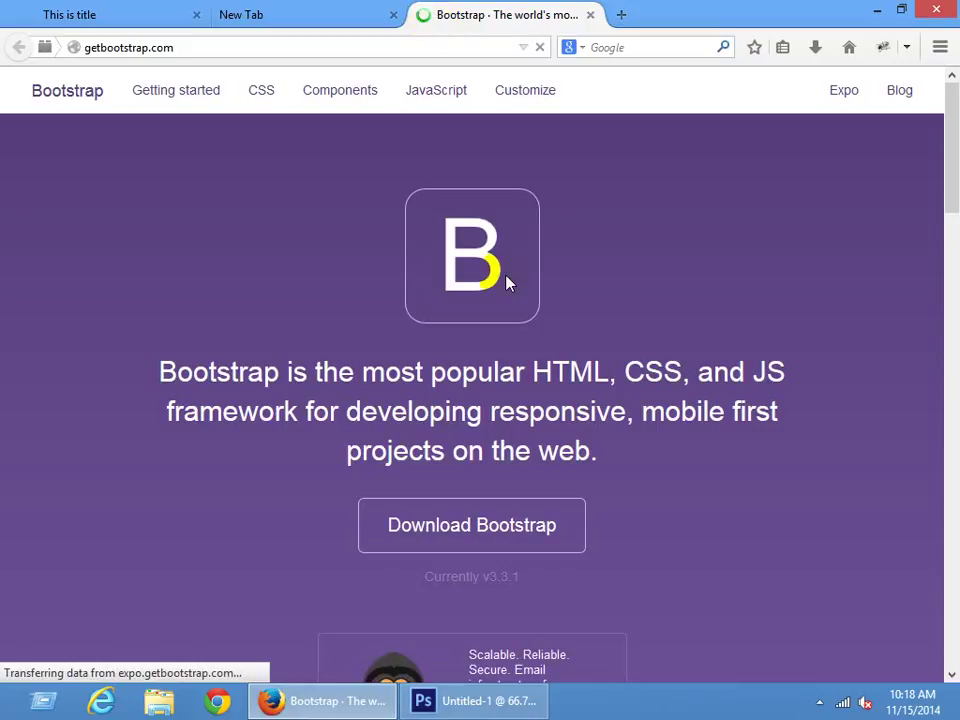
click(521, 525)
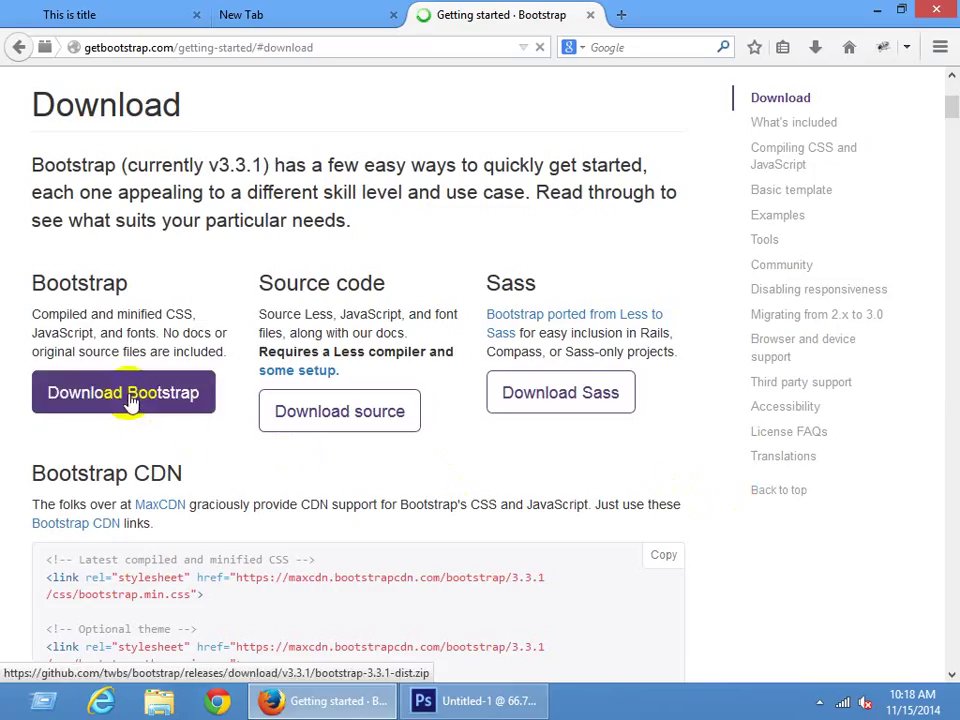
click(131, 398)
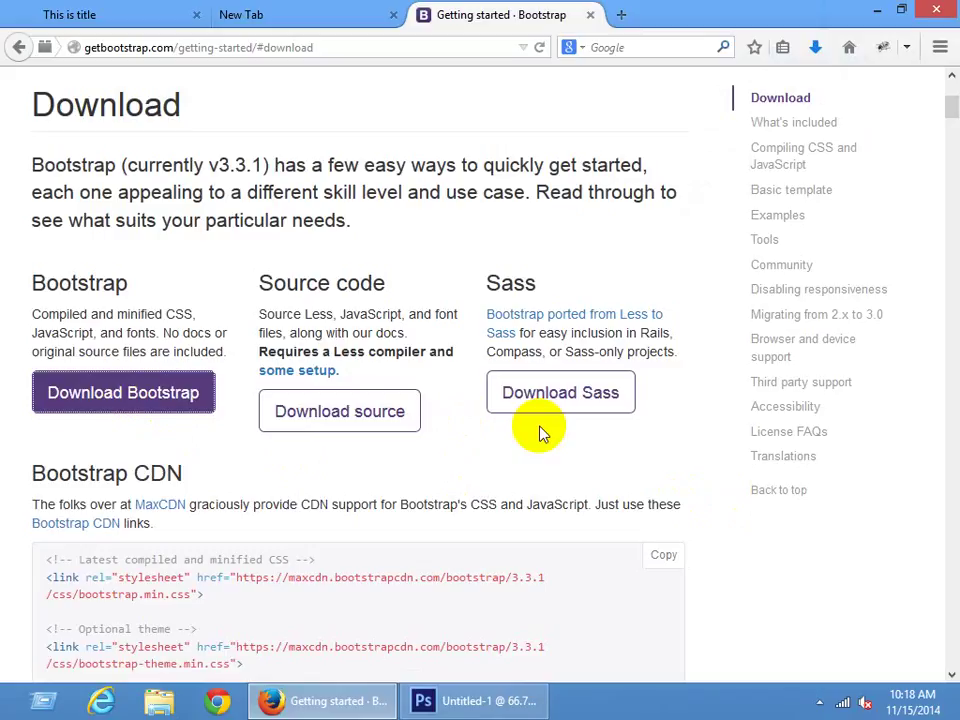
Open Bootstrap's JavaScript documentation, launch the live demo modal and close it again
scroll(560, 430, up, 5)
click(440, 92)
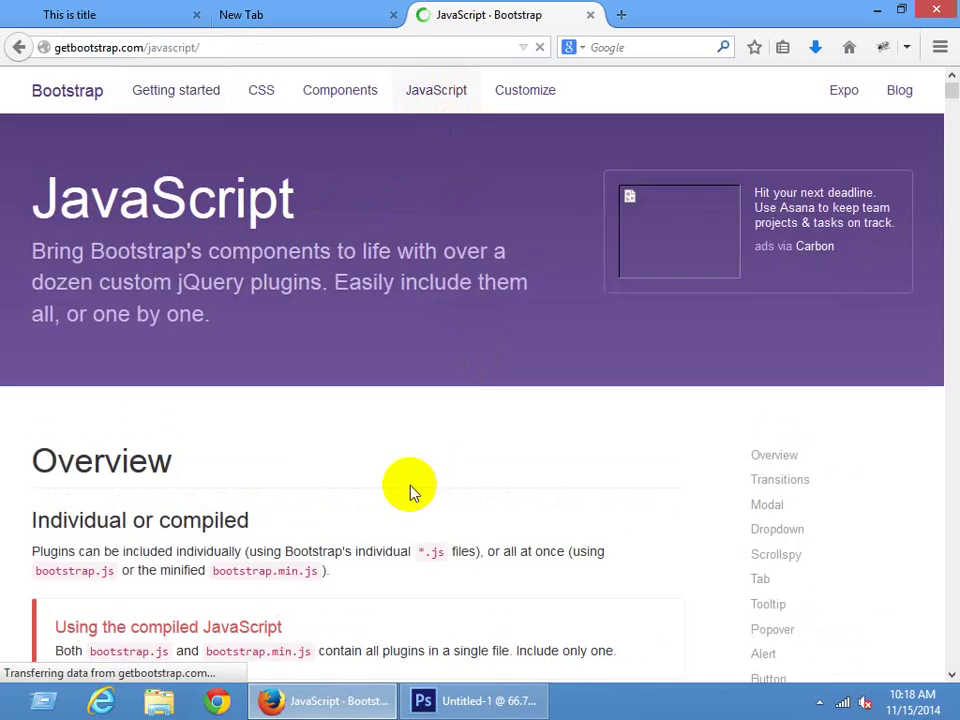
scroll(410, 490, down, 6)
scroll(290, 484, down, 15)
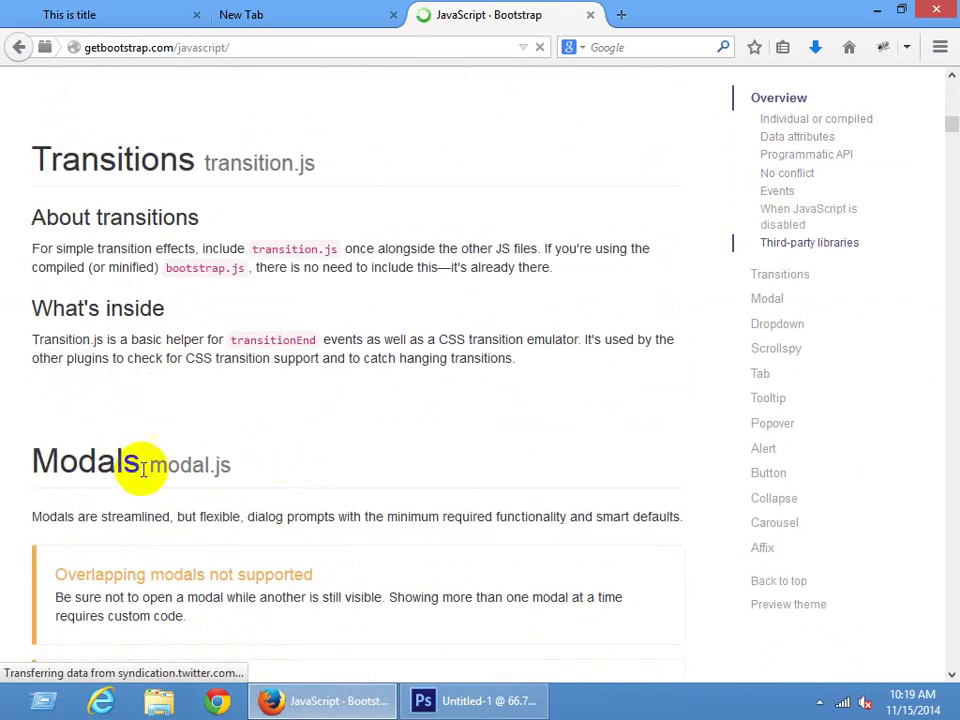
scroll(246, 467, down, 12)
scroll(180, 485, down, 4)
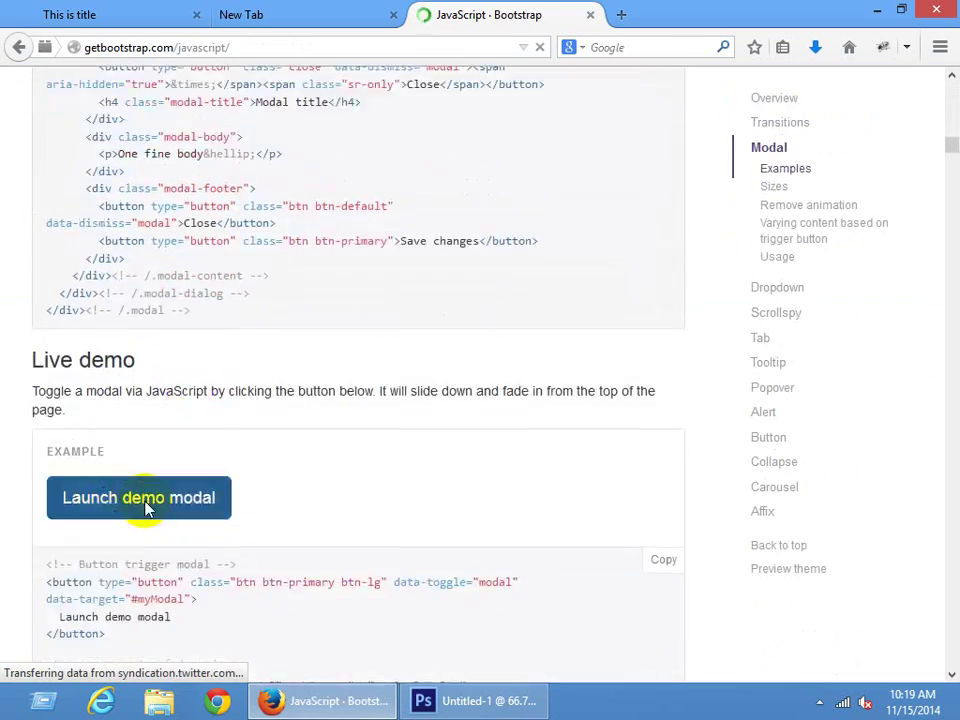
click(113, 469)
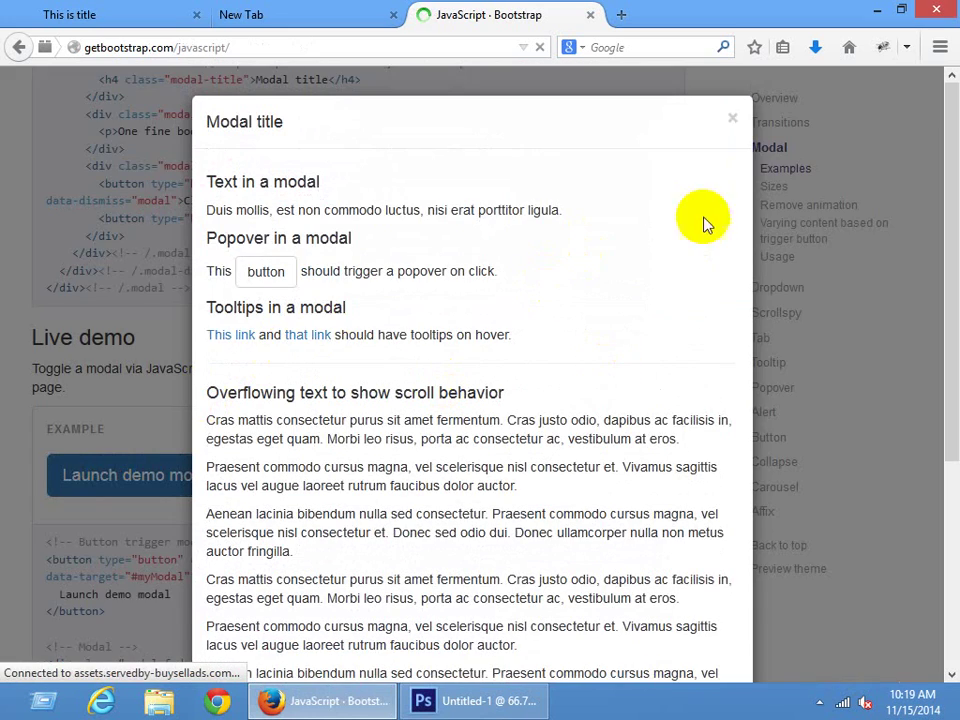
click(733, 120)
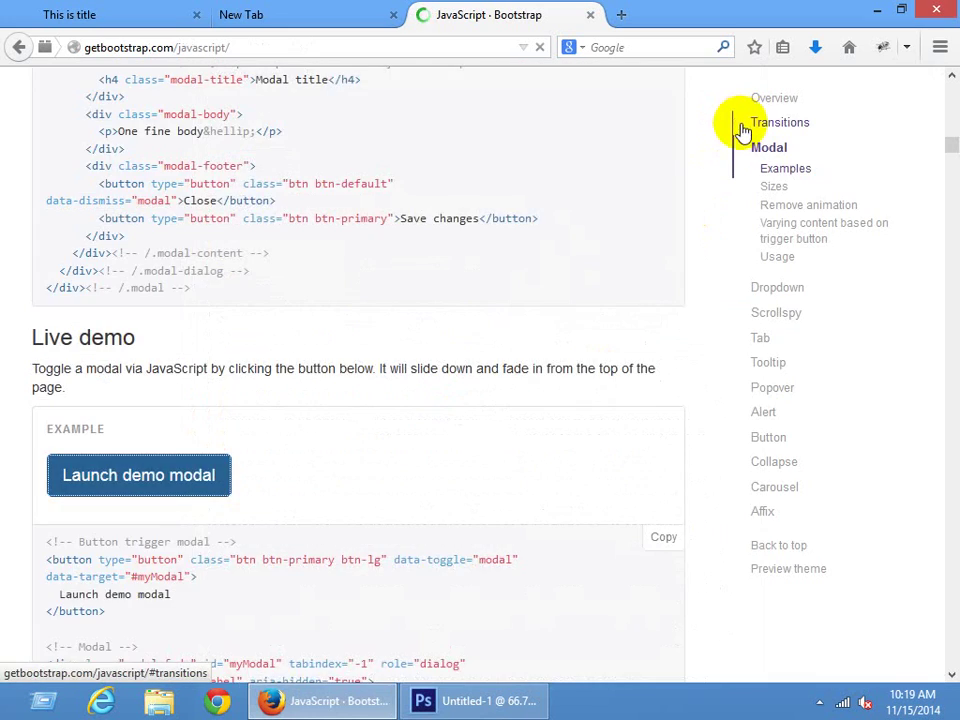
Review the Tooltip examples and toggle the live demo popover in the Popover section
scroll(652, 288, down, 12)
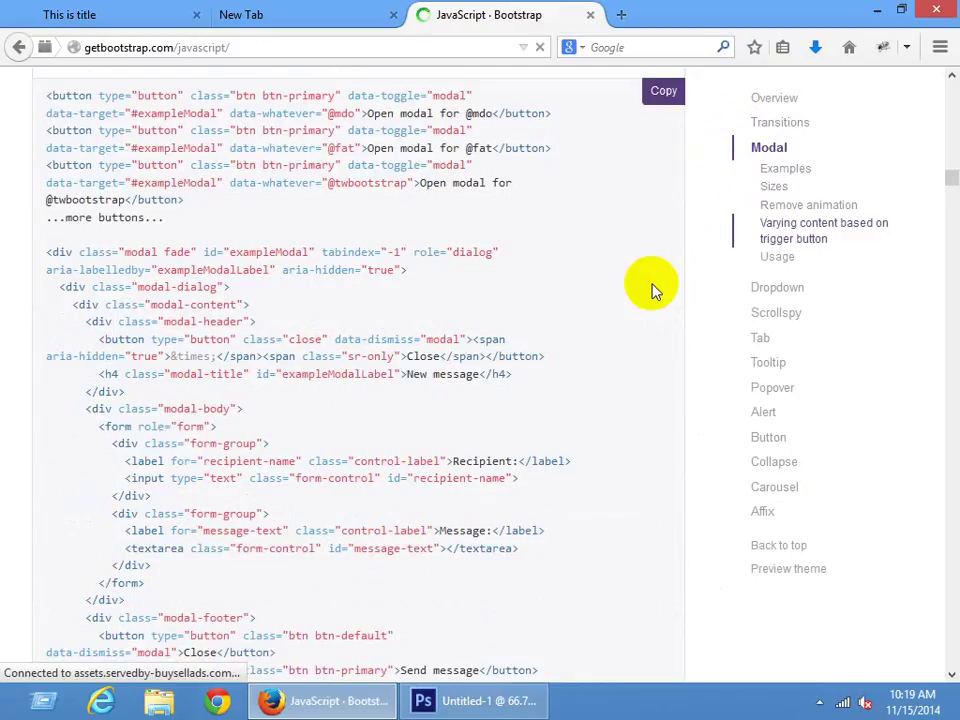
click(766, 362)
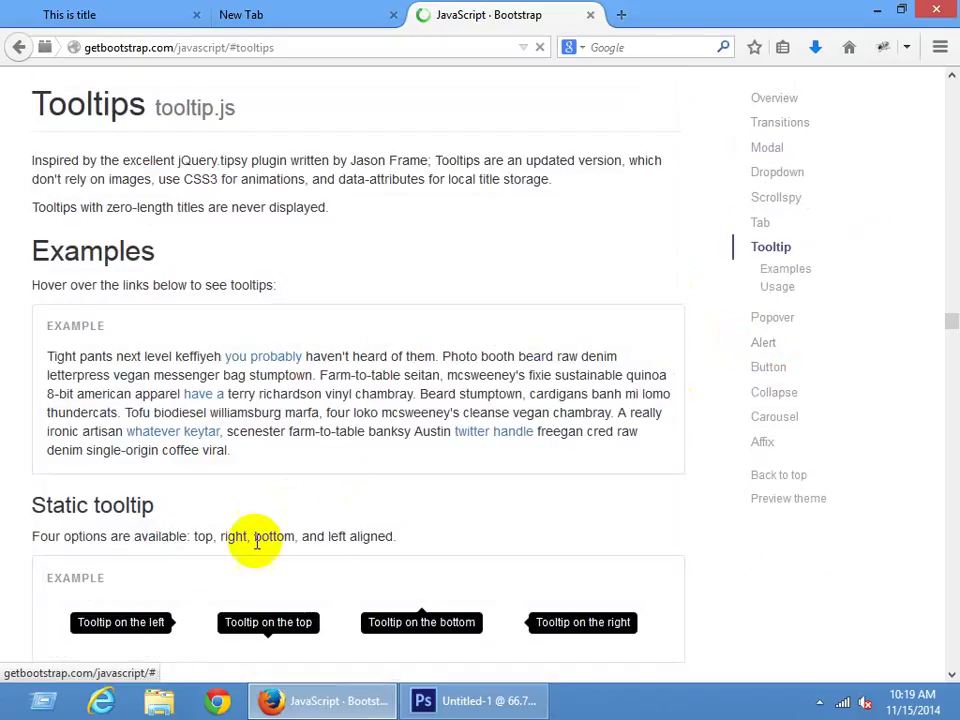
scroll(140, 570, down, 5)
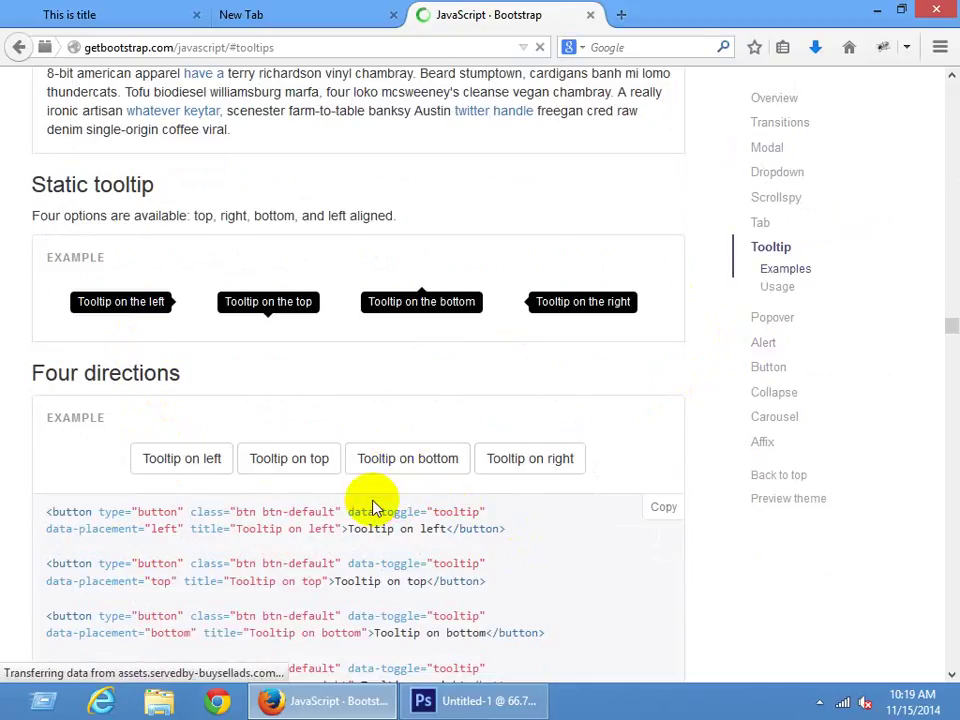
click(771, 320)
scroll(317, 476, down, 15)
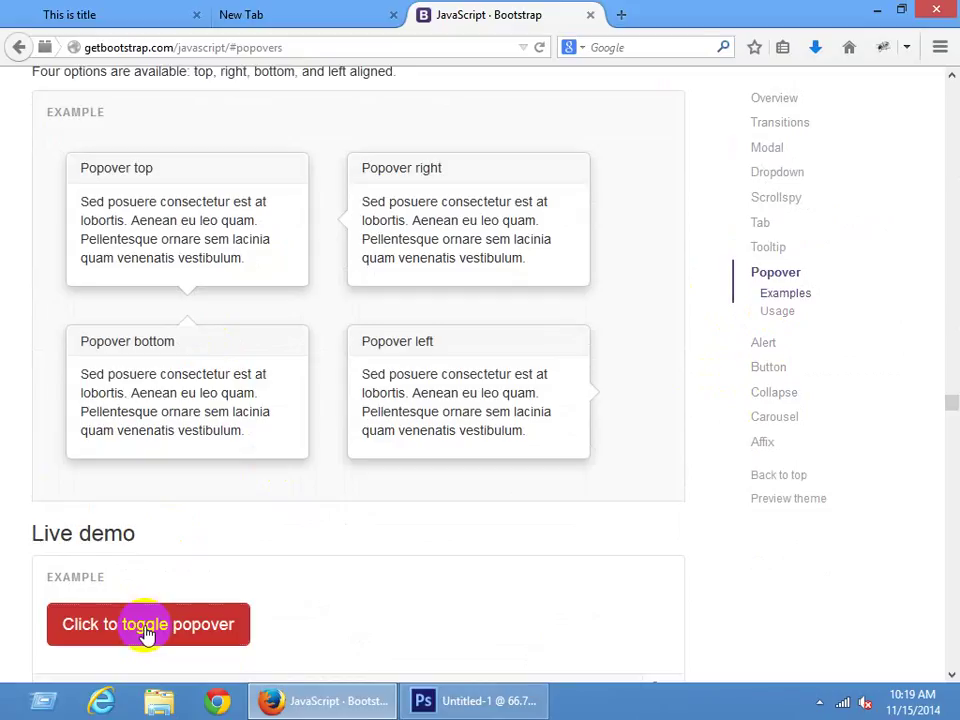
click(145, 632)
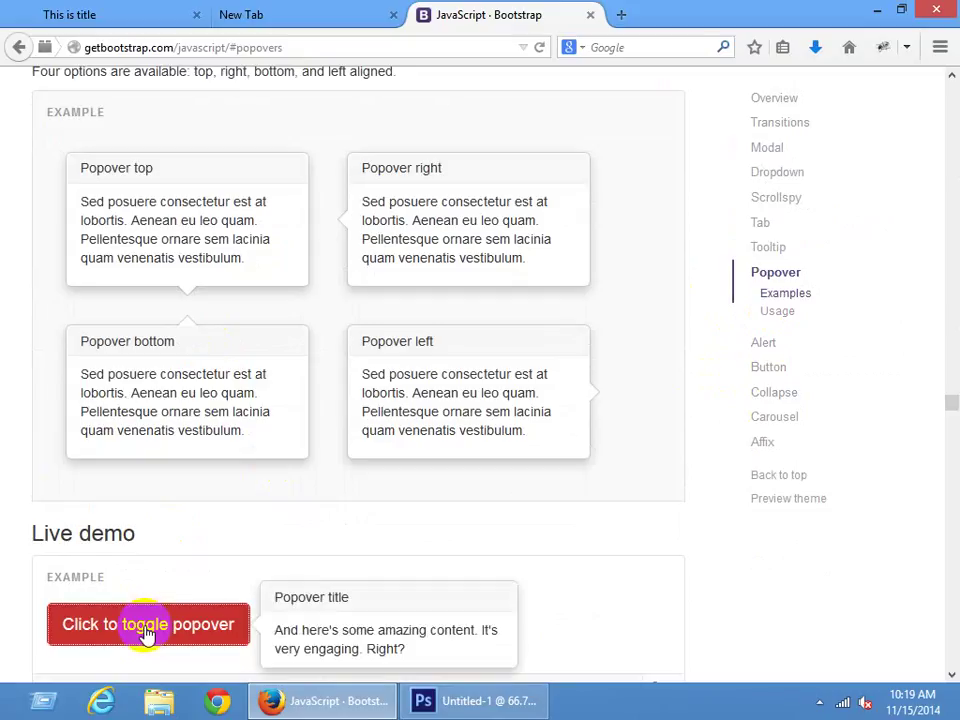
Go to the Collapse section and try the example accordion by expanding its three group items in turn
click(768, 372)
click(774, 428)
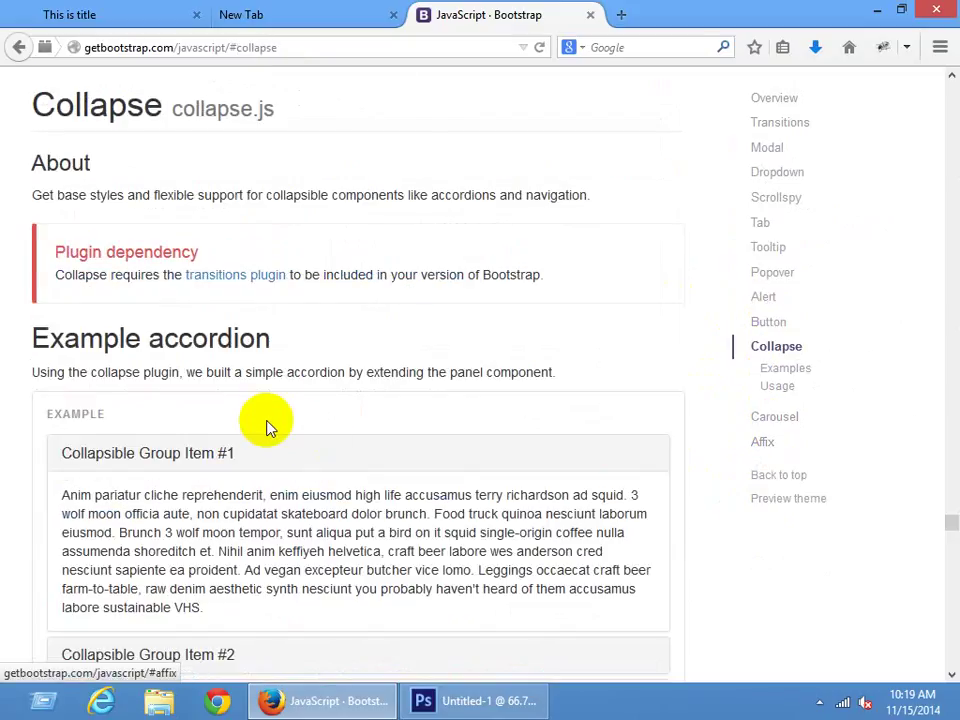
scroll(268, 427, down, 4)
click(144, 450)
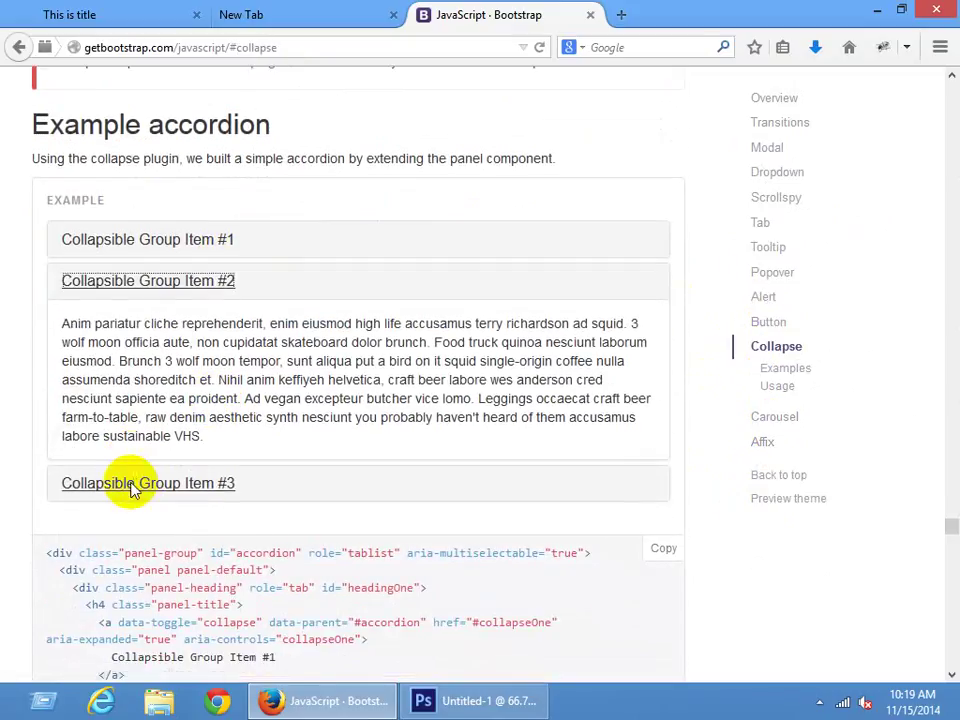
click(132, 486)
click(146, 239)
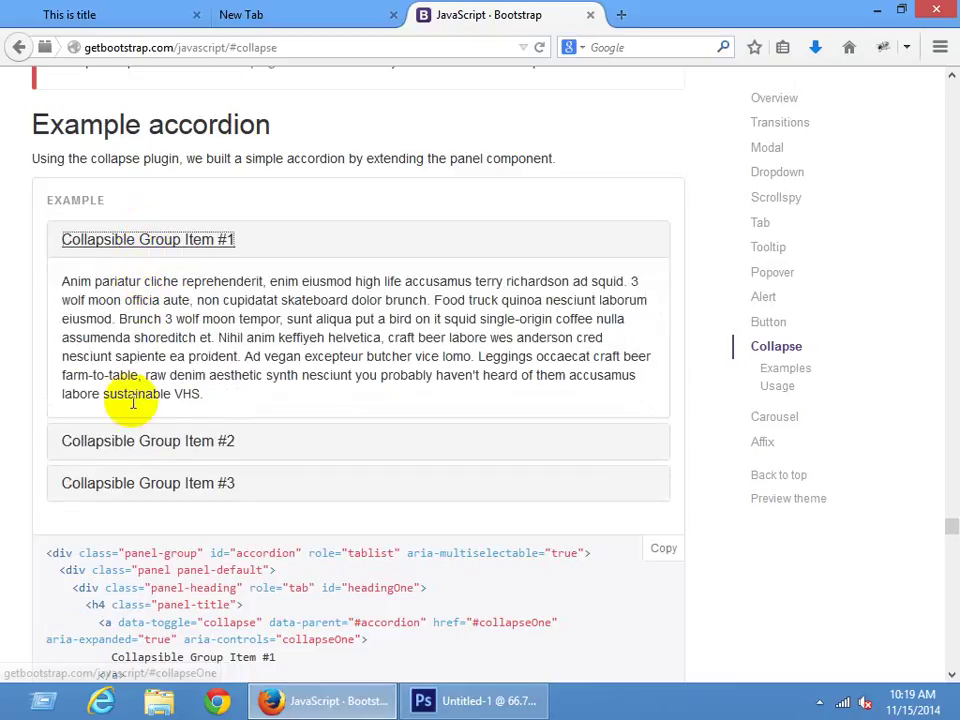
click(128, 440)
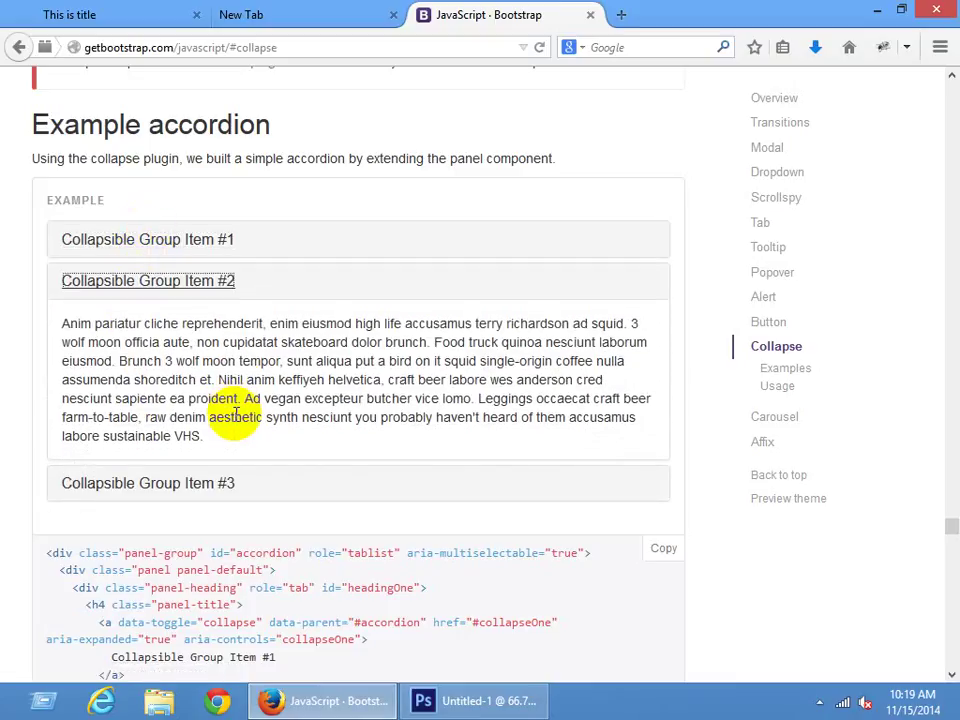
Open Bootstrap's Components documentation and look through the available Glyphicons and the Dropdowns example
key(Home)
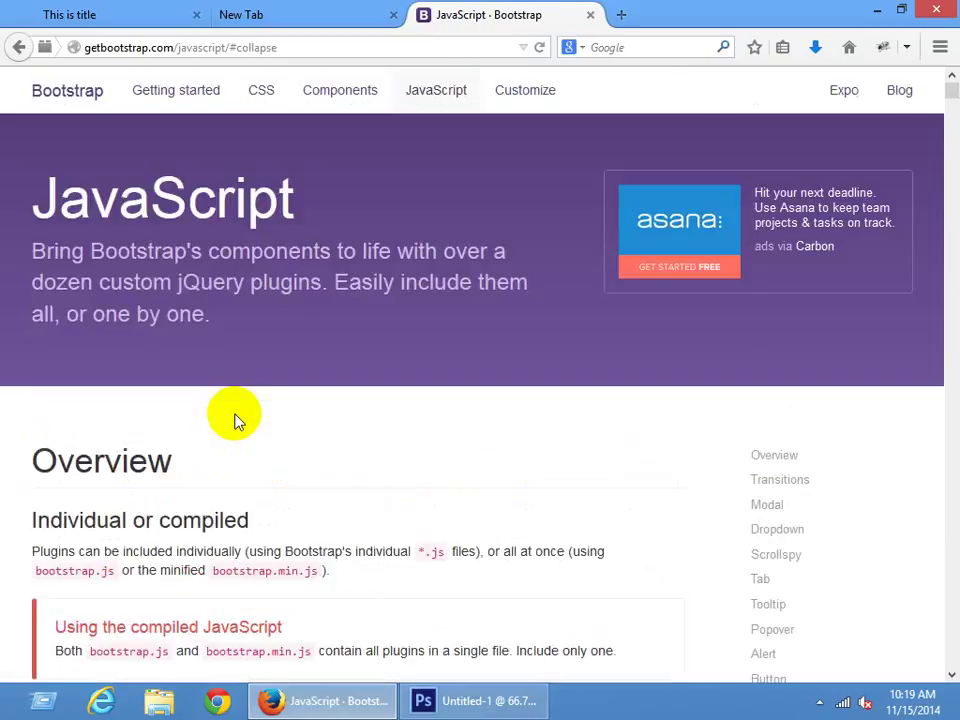
click(330, 97)
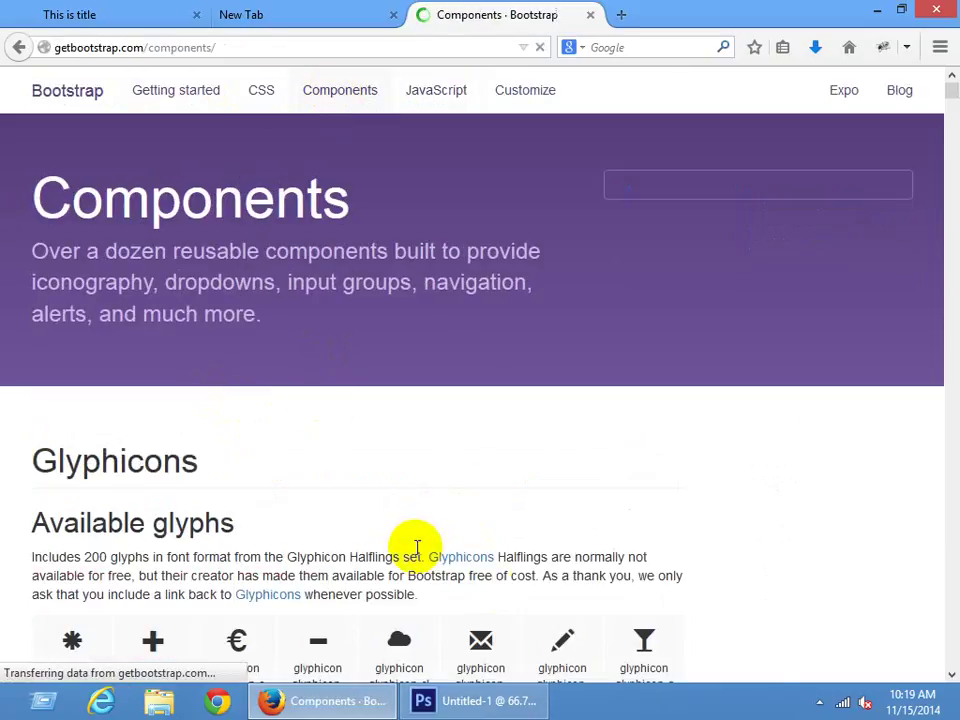
scroll(328, 527, down, 2)
scroll(199, 354, down, 4)
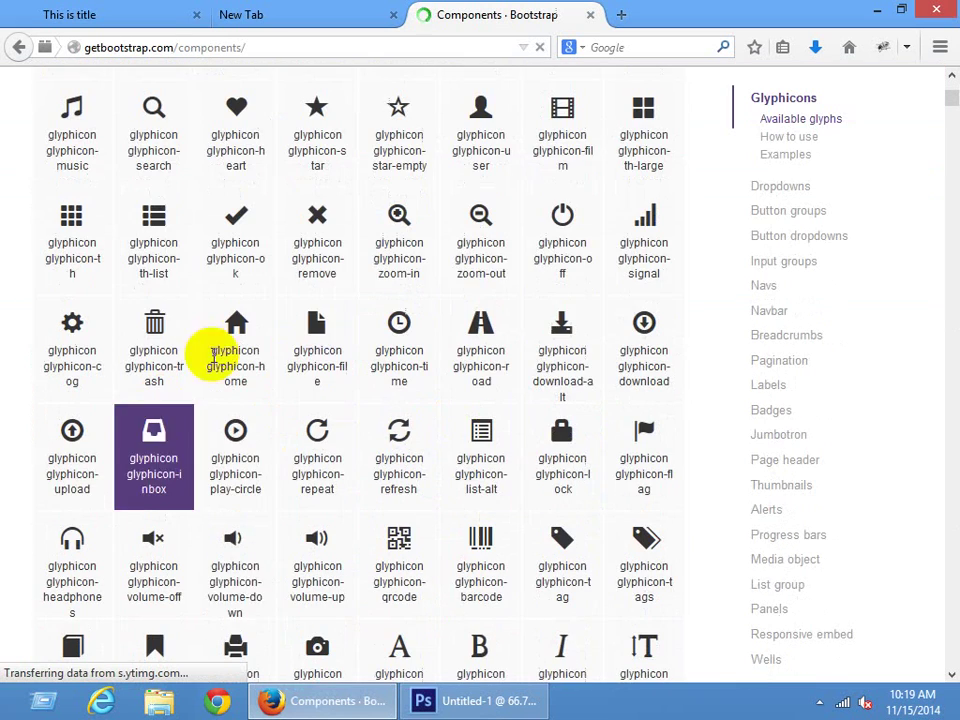
scroll(437, 420, down, 10)
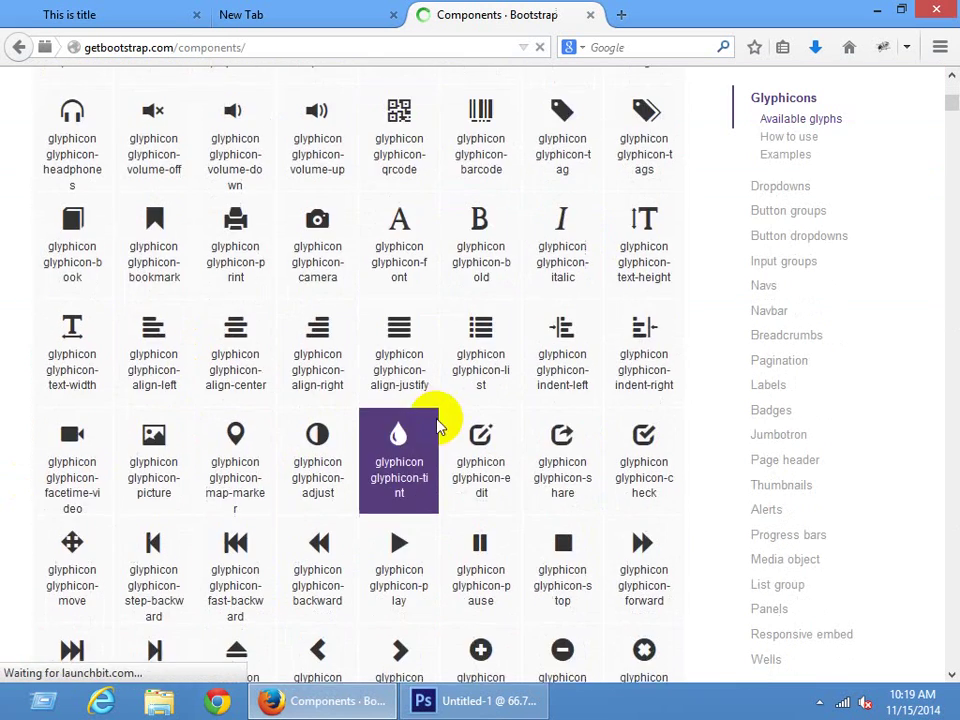
click(766, 187)
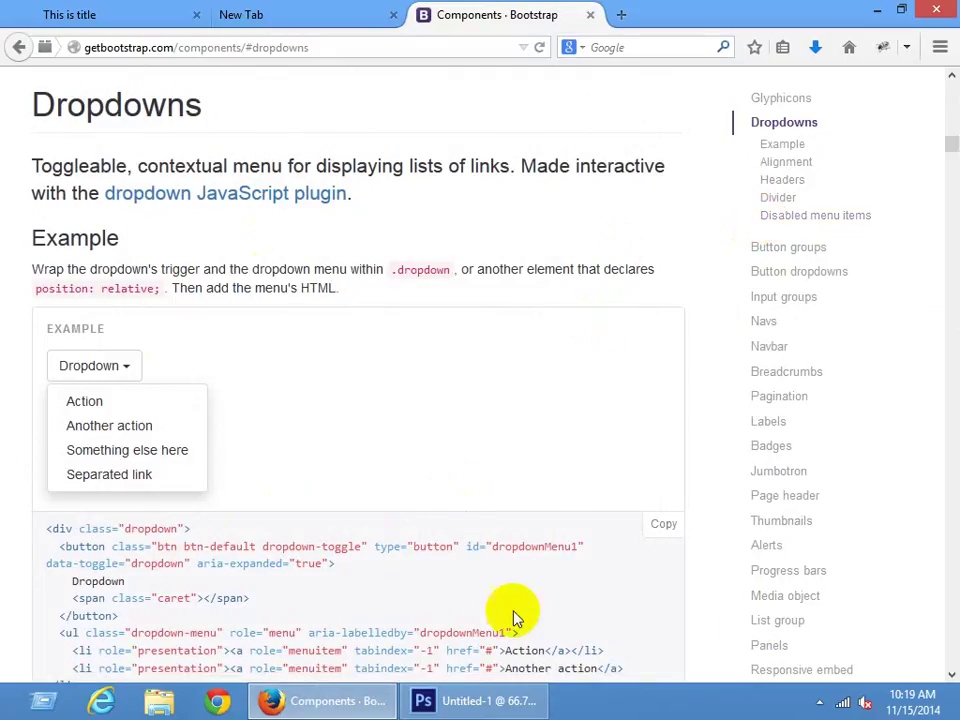
Open the downloaded bootstrap-3.3.1-dist.zip and select the css, fonts and js folders inside its dist folder
click(816, 50)
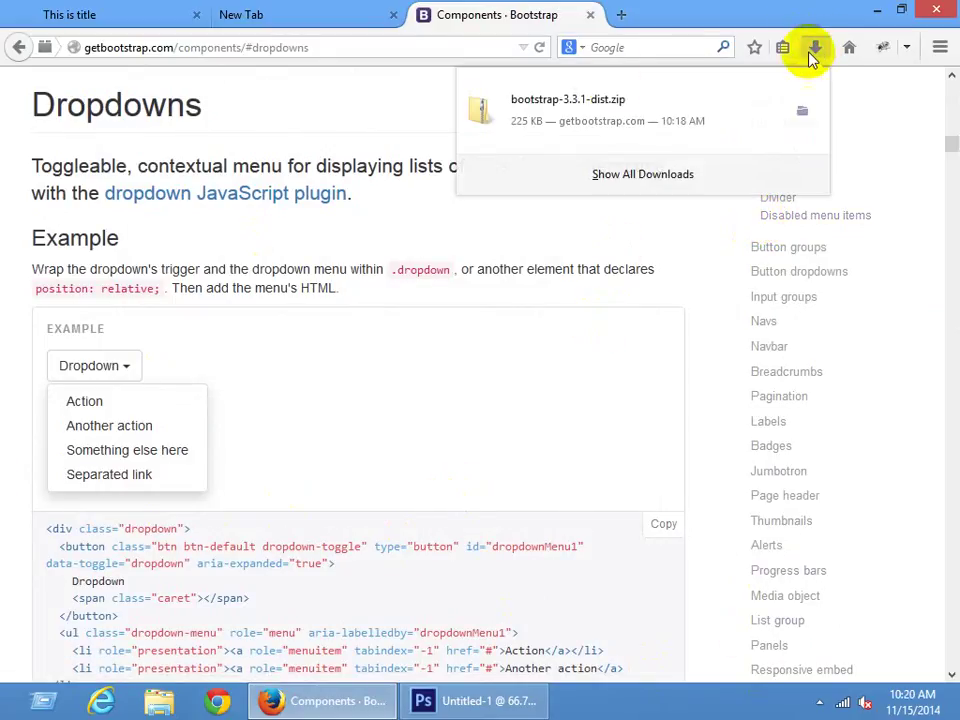
click(514, 118)
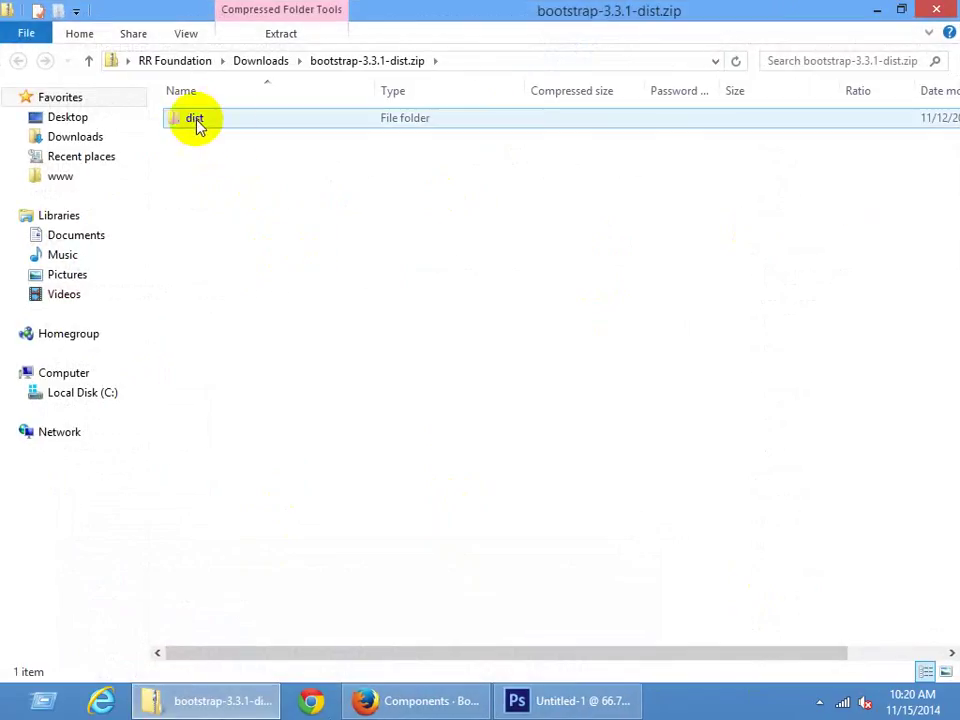
double_click(196, 121)
drag(227, 236, 202, 120)
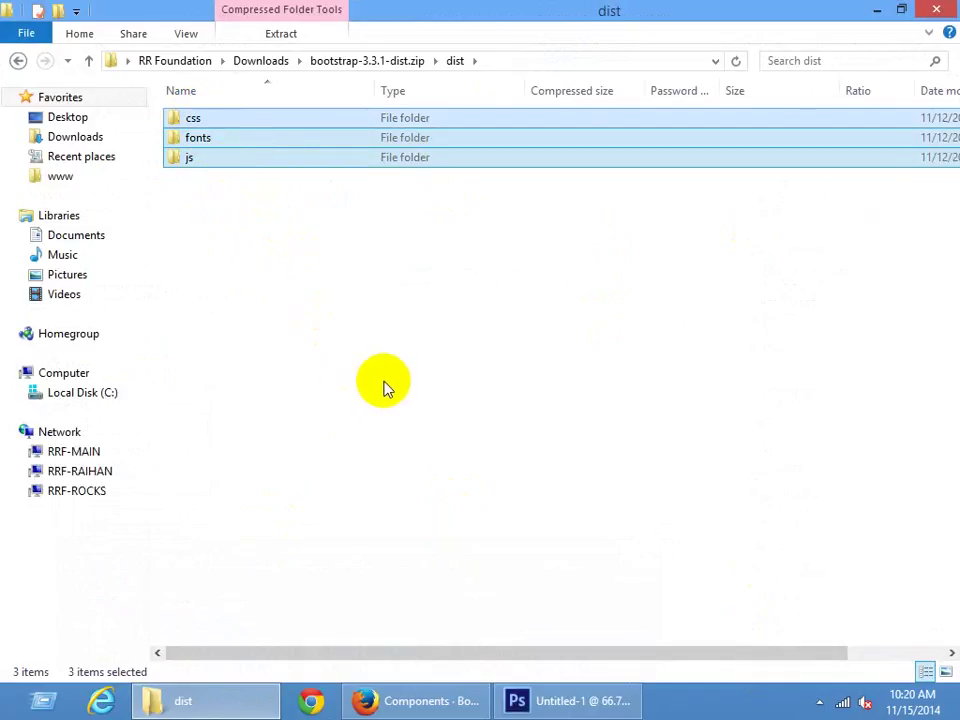
Create a folder named Class #5 in RRF Dhaka Tutorials > Friday - Saturday - Apple on Local Disk (C:)
key(super+d)
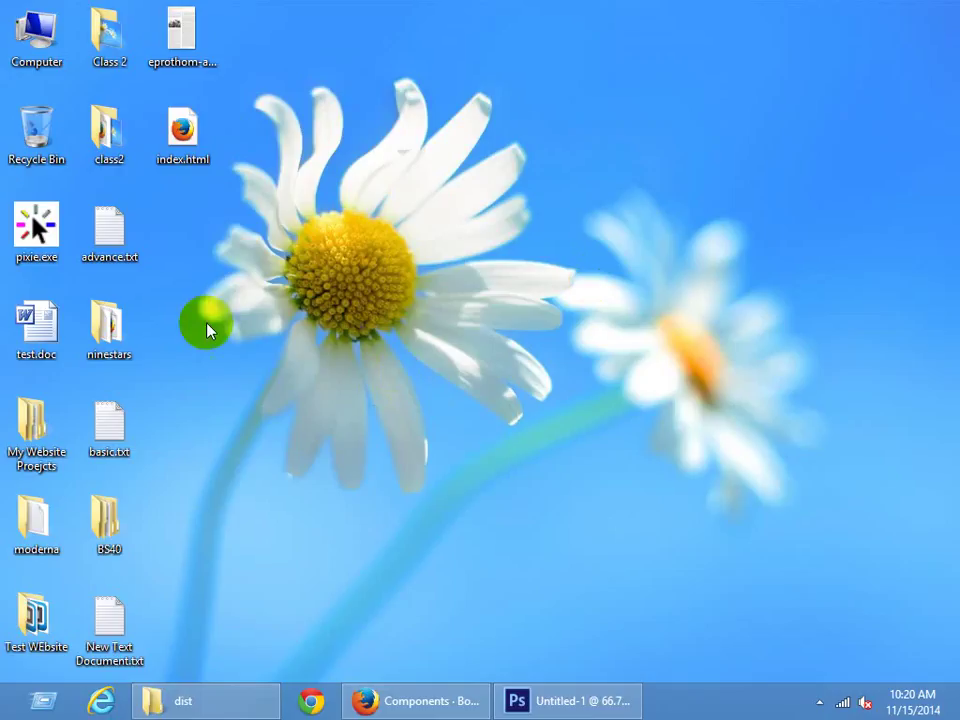
double_click(38, 24)
double_click(210, 135)
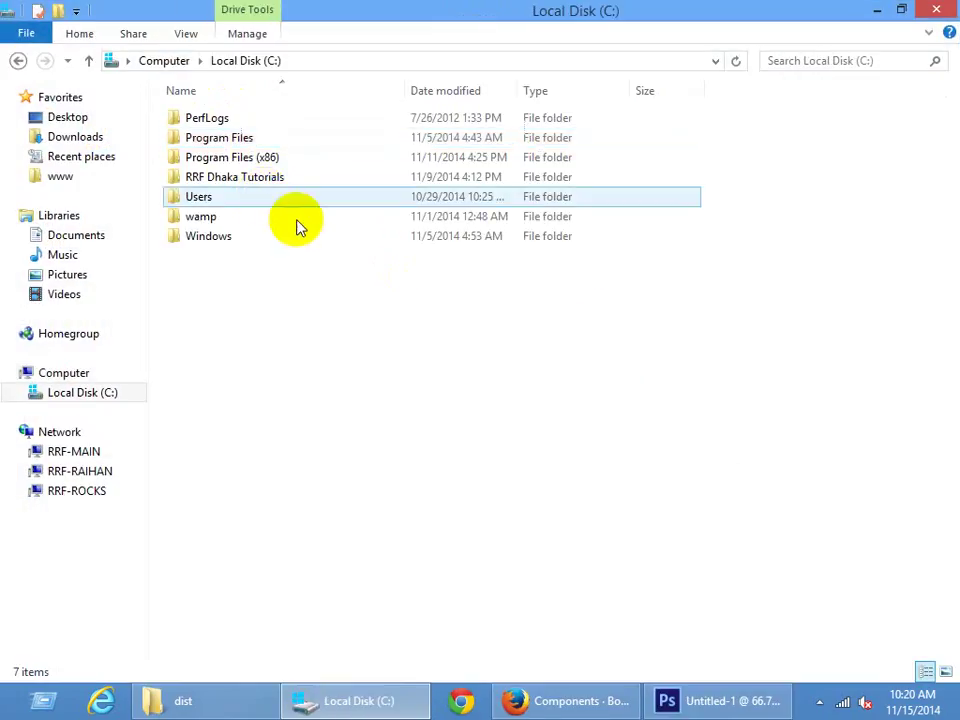
double_click(246, 178)
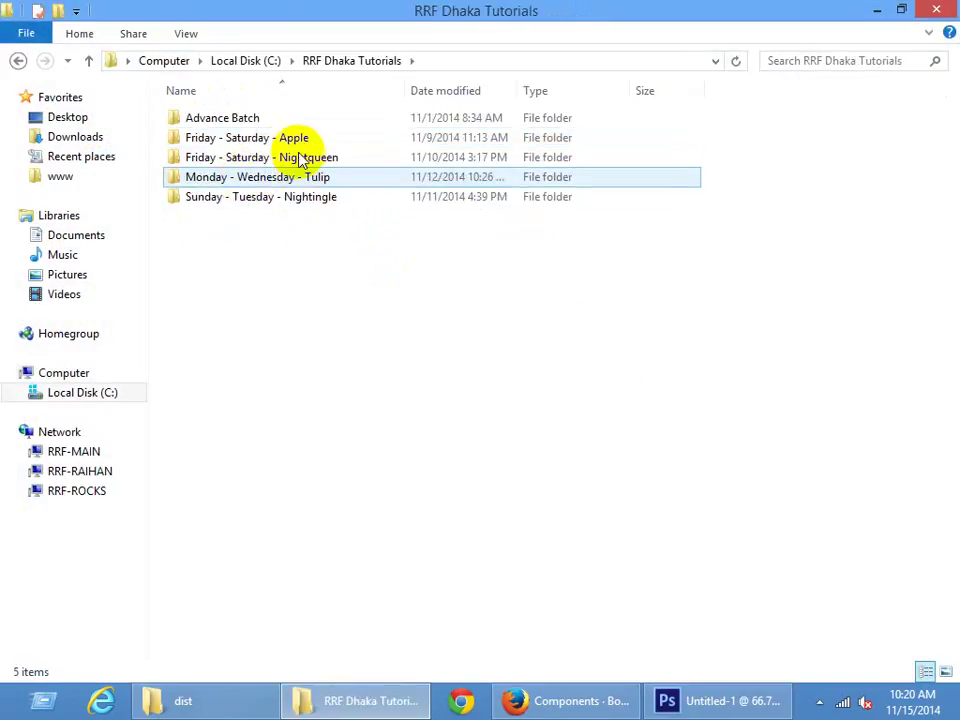
double_click(293, 137)
right_click(204, 210)
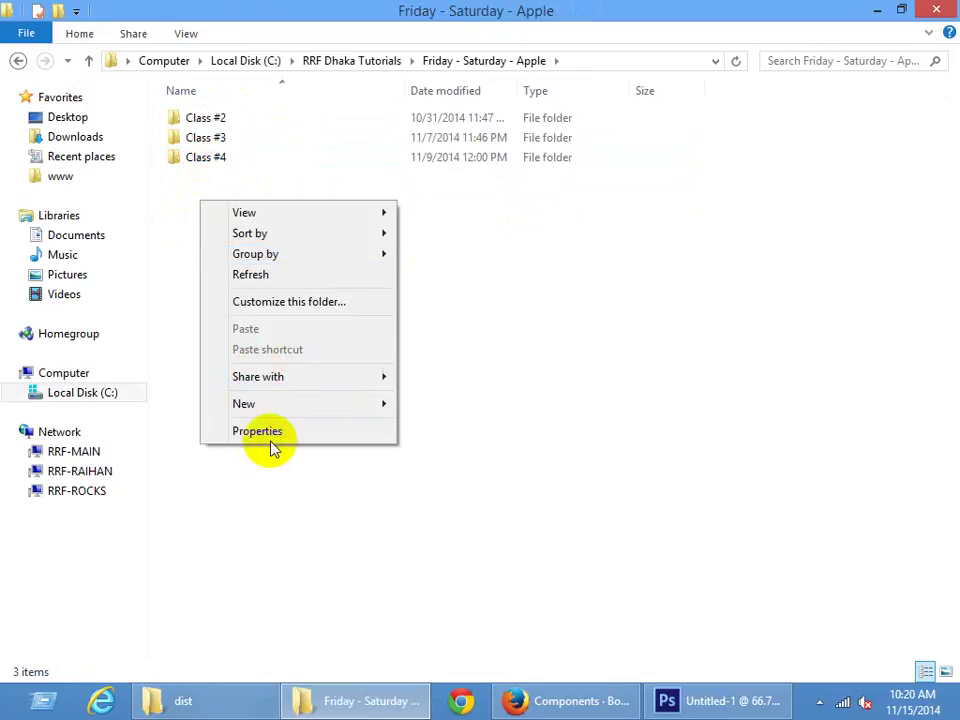
mouse_move(306, 414)
click(439, 403)
text(Class #5)
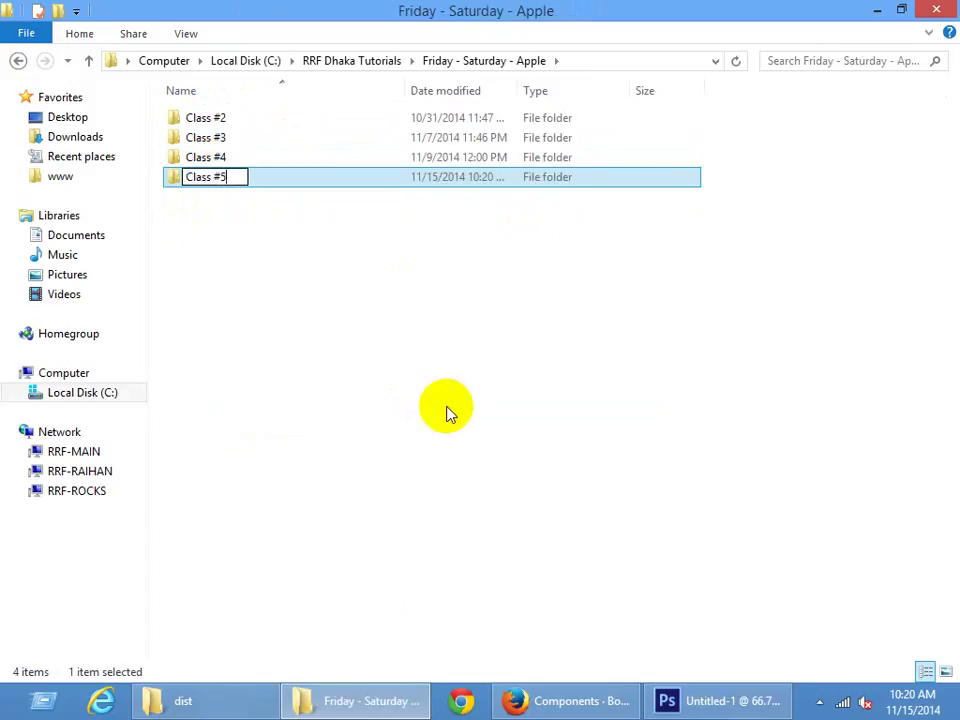
key(Return)
Create a folder named My Site inside Class #5 and open it
right_click(343, 231)
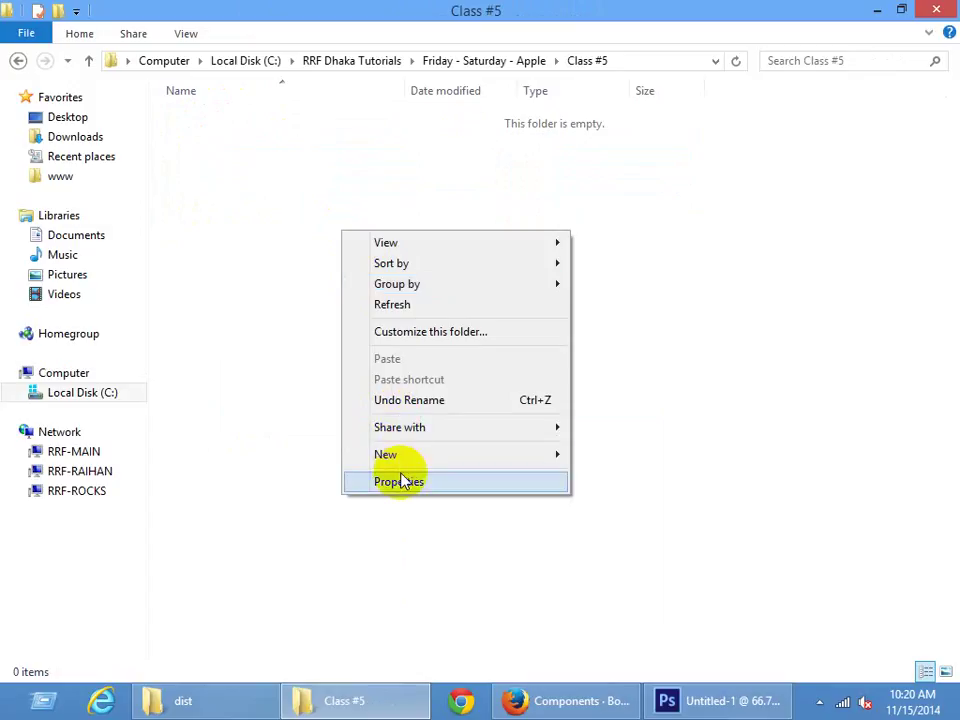
mouse_move(520, 455)
click(640, 462)
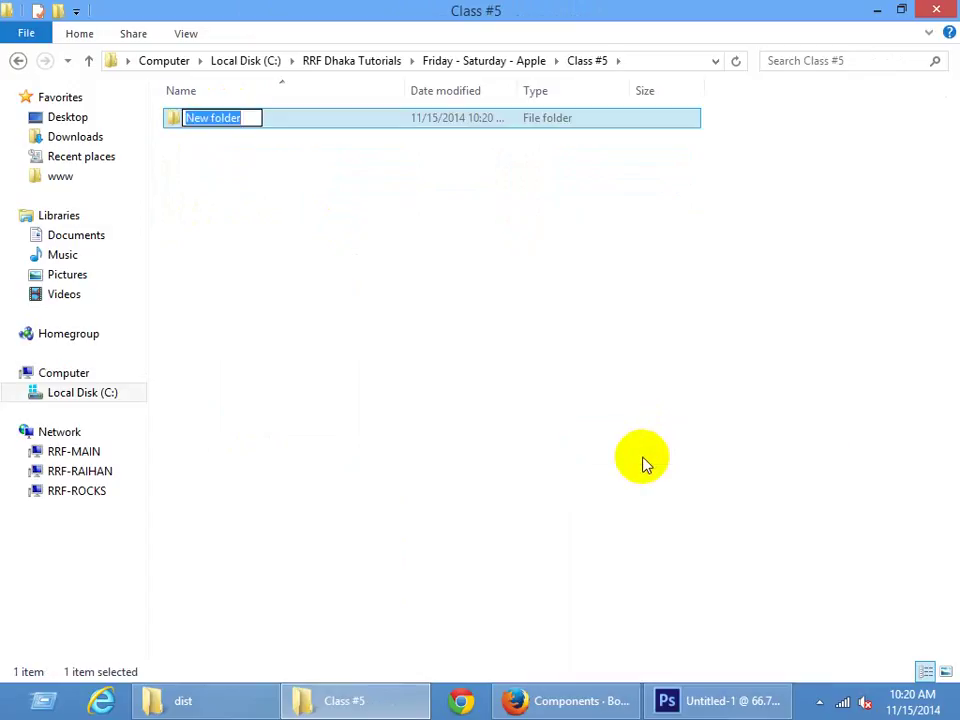
text(My Site)
key(Return)
key(Return)
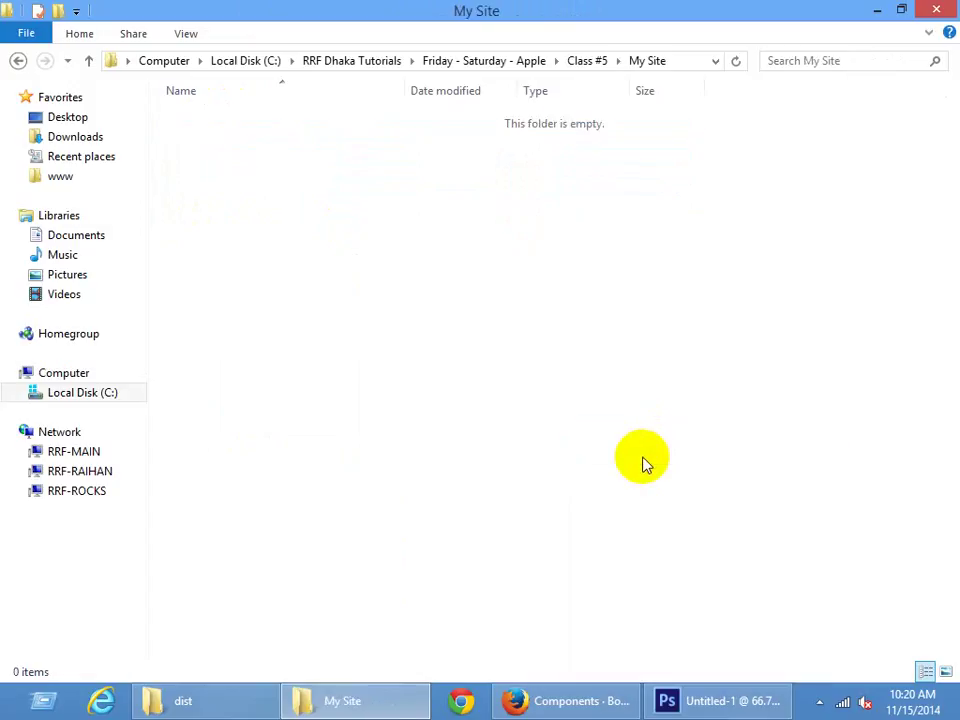
Create two subfolders named css and js inside the My Site folder
right_click(325, 301)
mouse_move(546, 520)
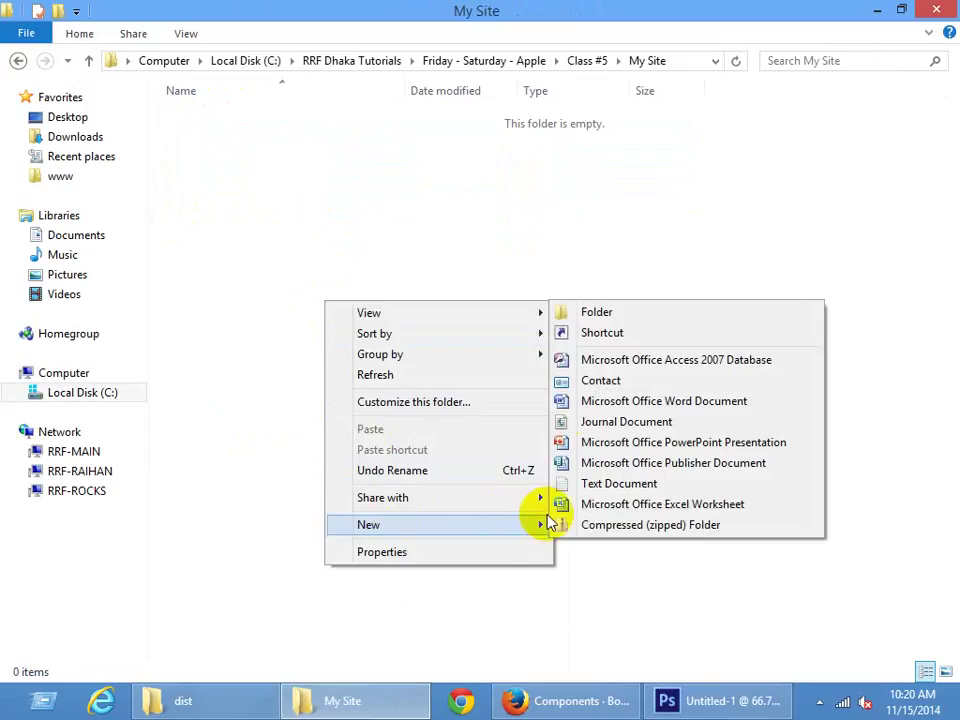
click(570, 311)
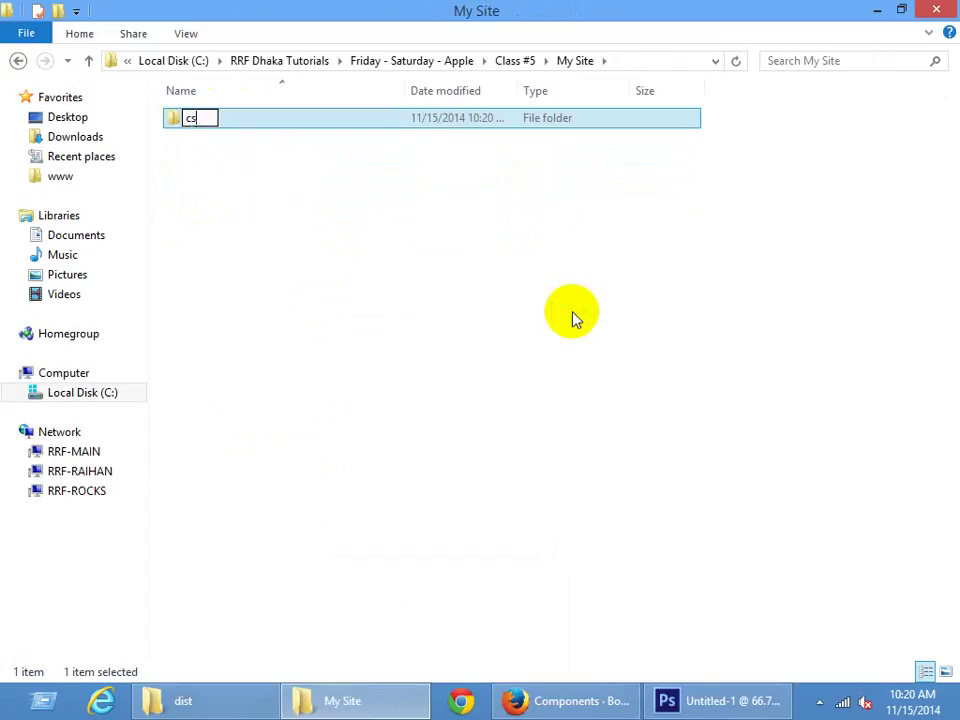
key(Return)
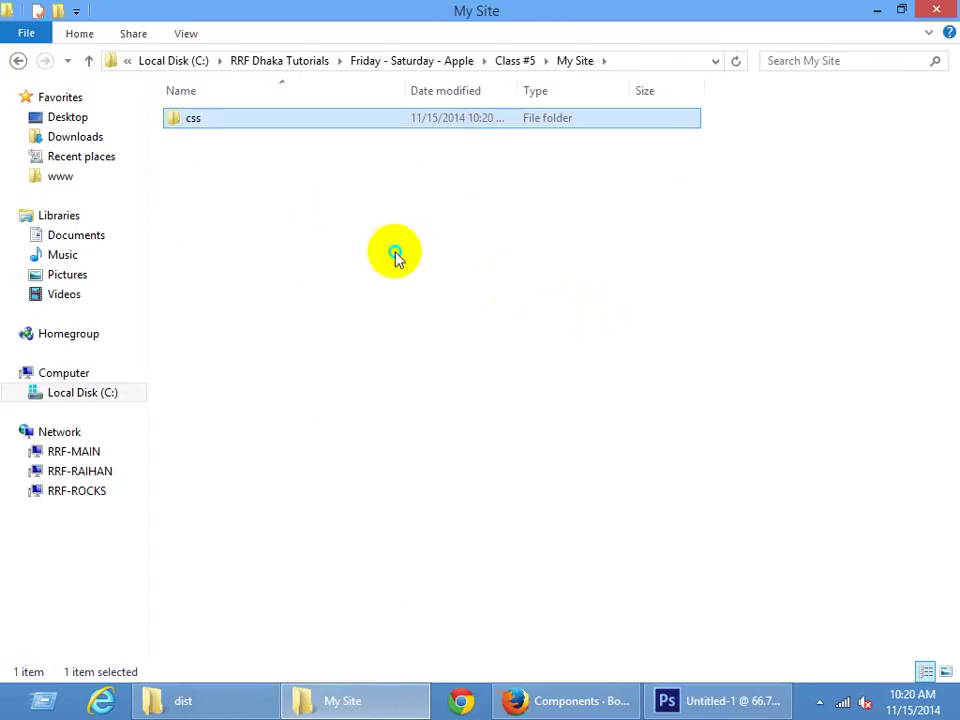
right_click(394, 255)
mouse_move(590, 476)
click(694, 481)
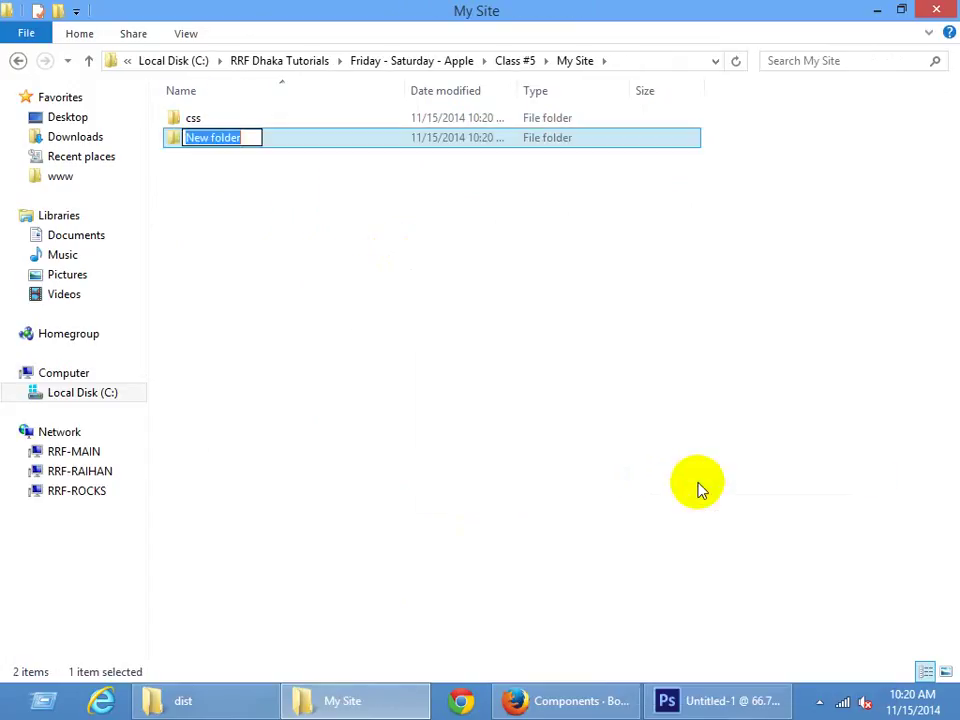
Copy bootstrap.min.css from the archive's dist/css folder into My Site's css folder
click(183, 700)
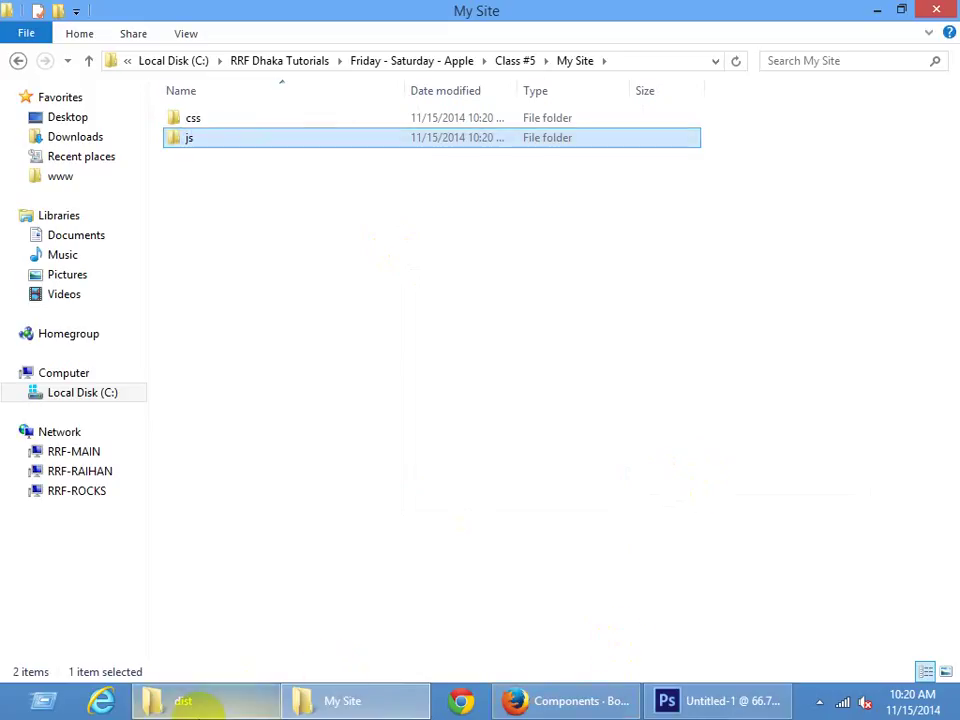
drag(390, 19, 767, 100)
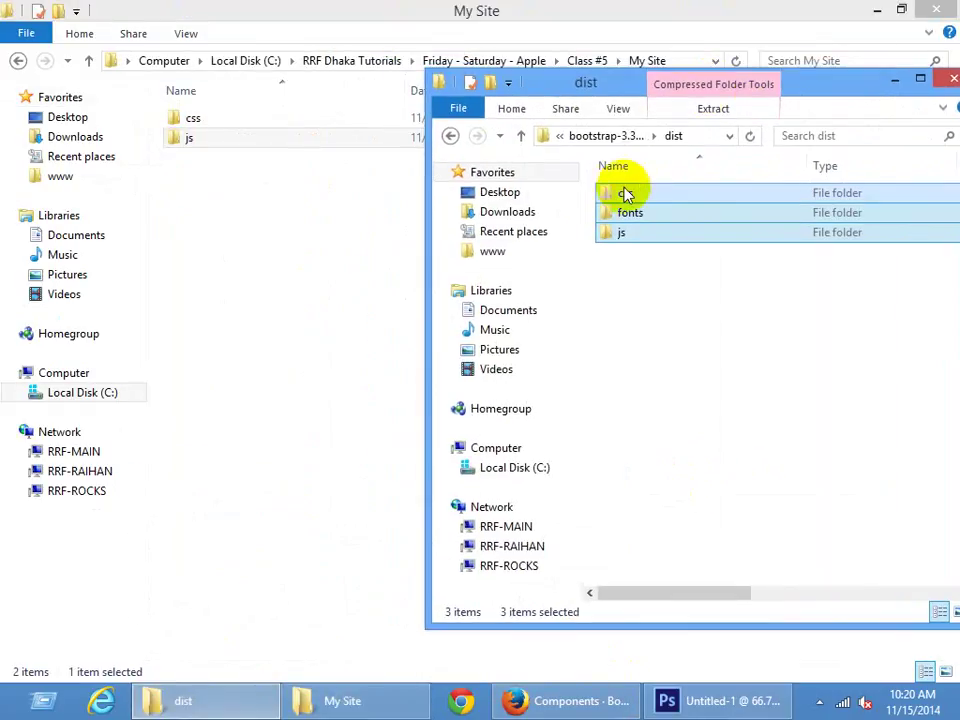
double_click(621, 195)
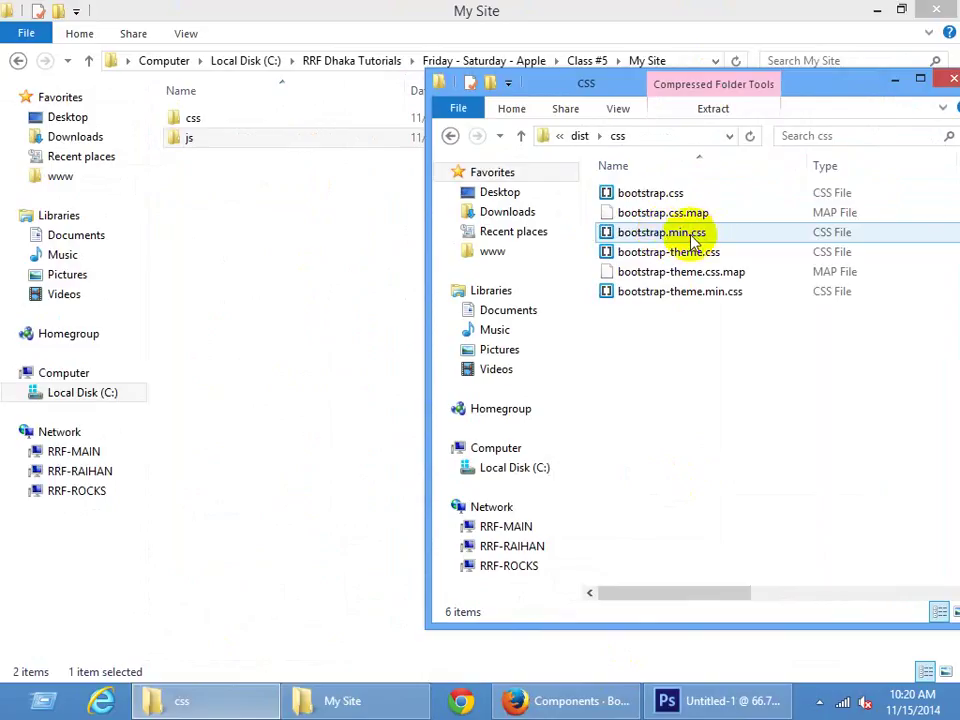
drag(668, 236, 184, 118)
Copy bootstrap.min.js from the archive's dist/js folder into My Site's js folder
key(super+d)
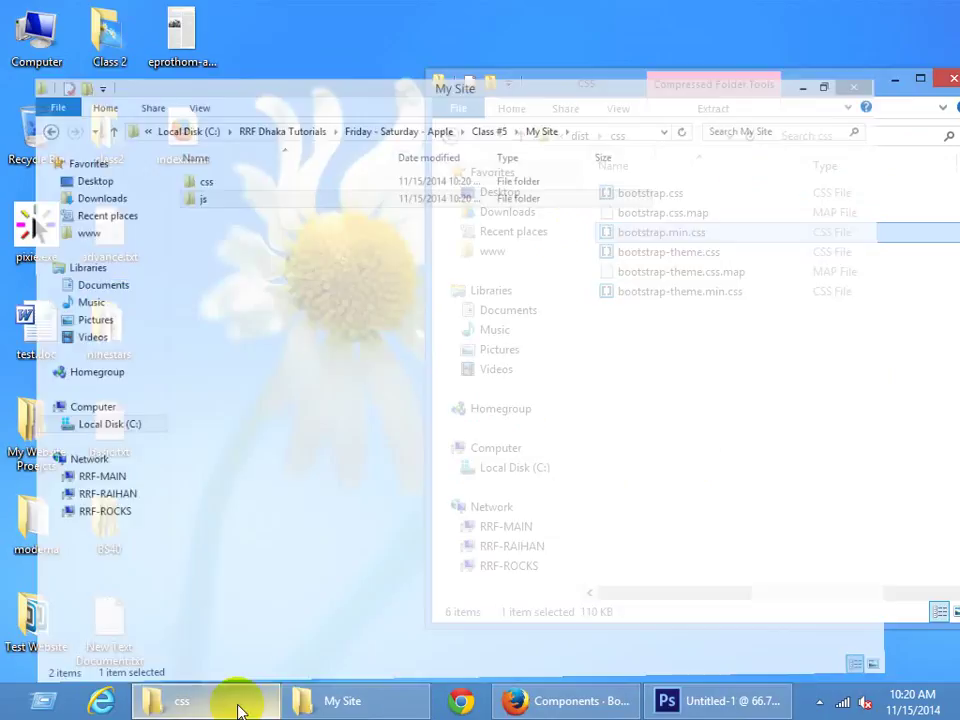
click(350, 700)
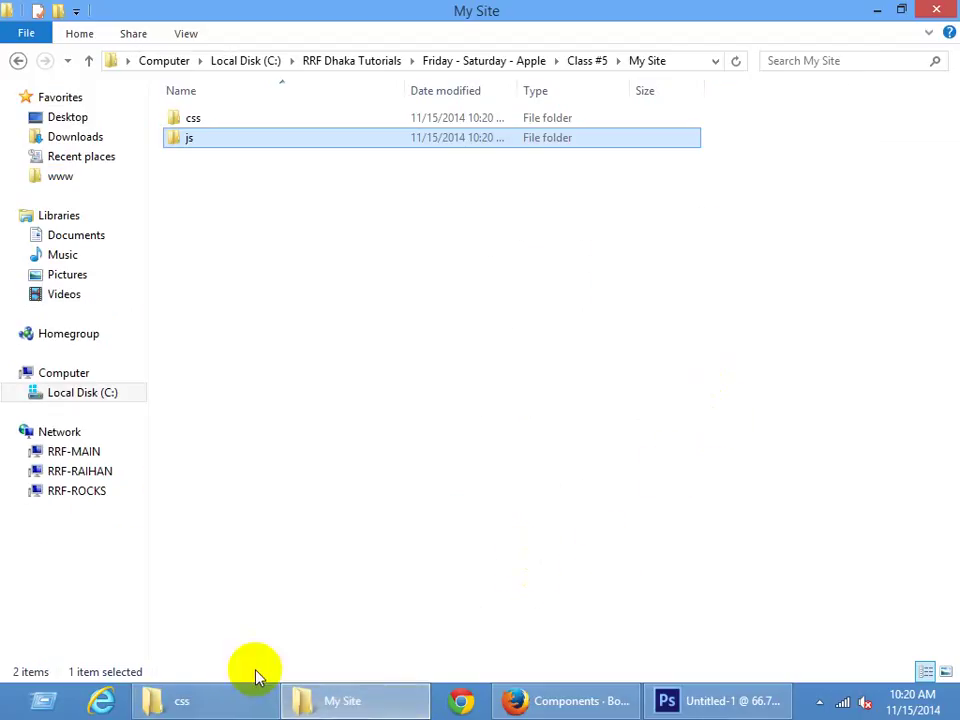
click(240, 700)
click(580, 135)
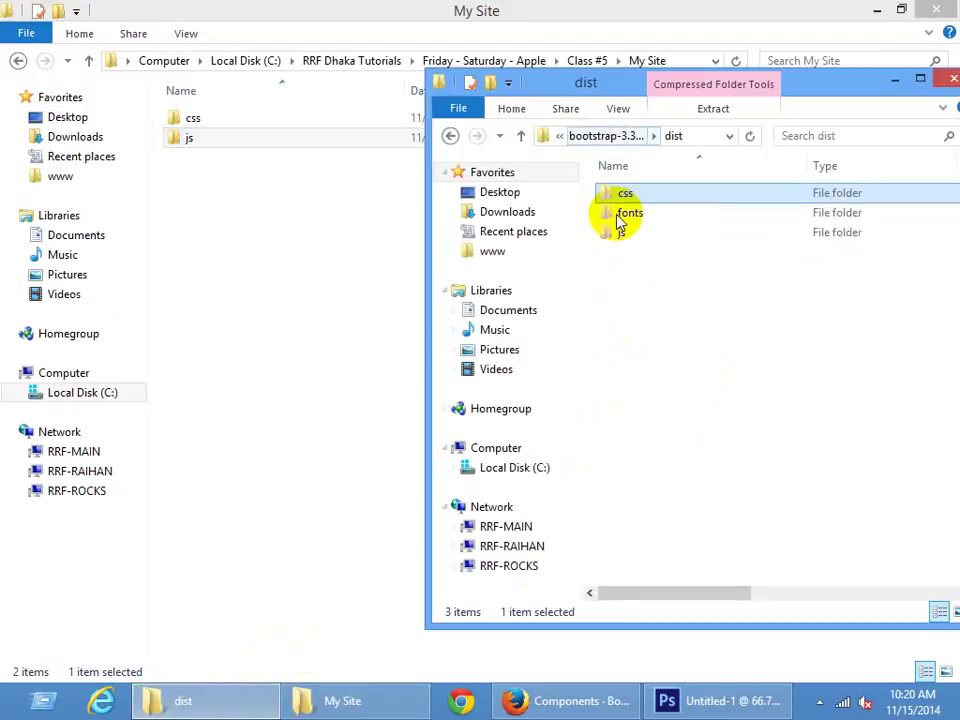
click(628, 218)
double_click(618, 231)
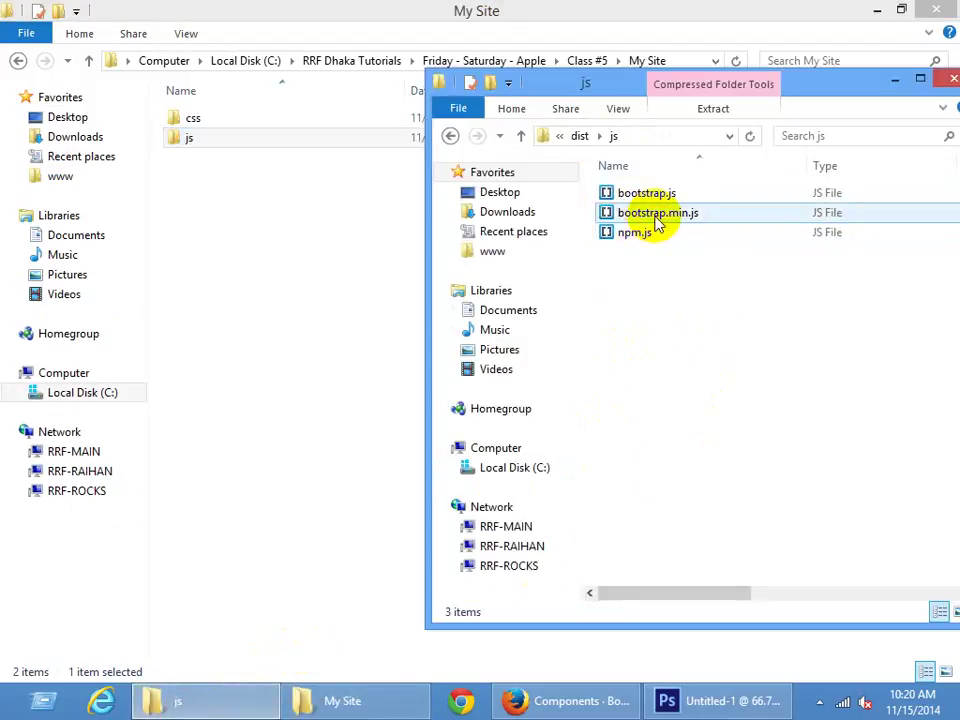
drag(683, 218, 189, 143)
Copy the whole fonts folder from the archive's dist folder into My Site
click(178, 703)
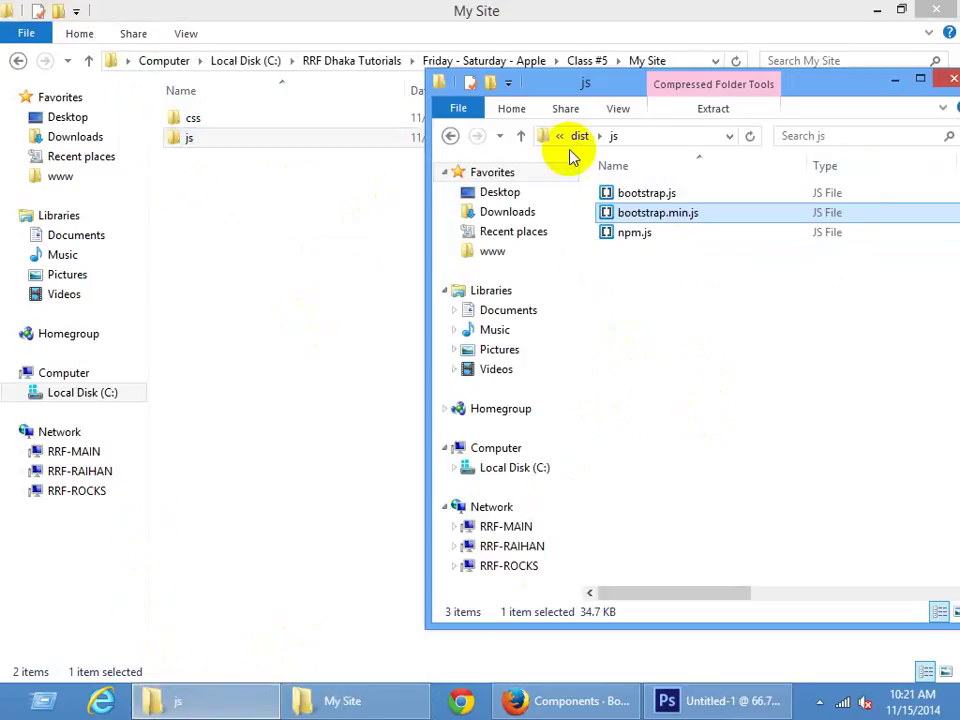
click(578, 138)
drag(632, 220, 253, 373)
Check the contents of the fonts, css and js folders in My Site
double_click(195, 146)
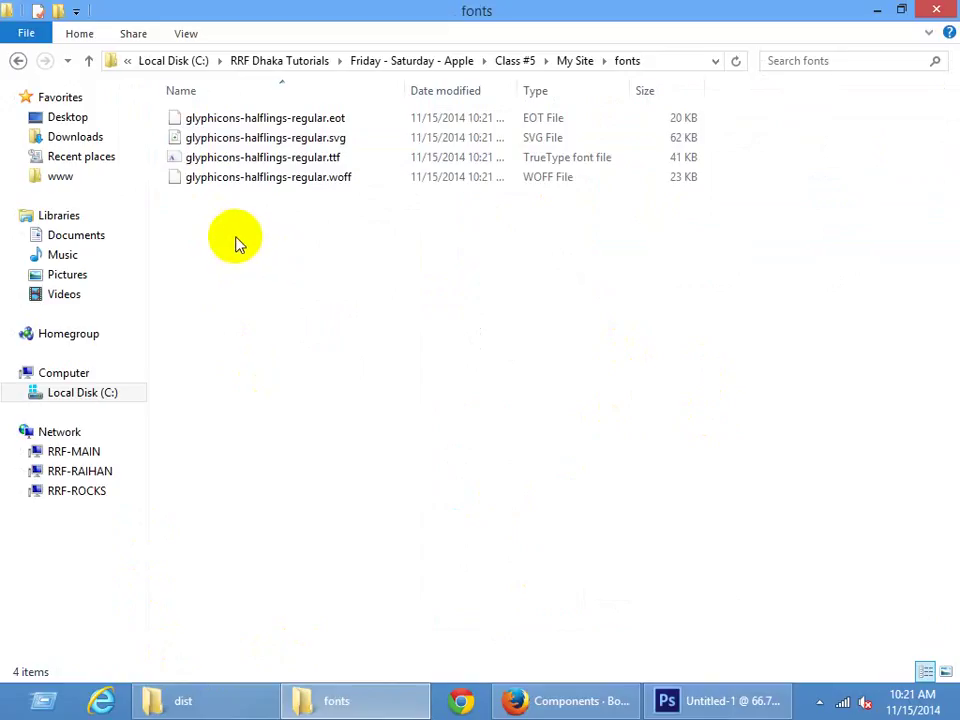
click(576, 60)
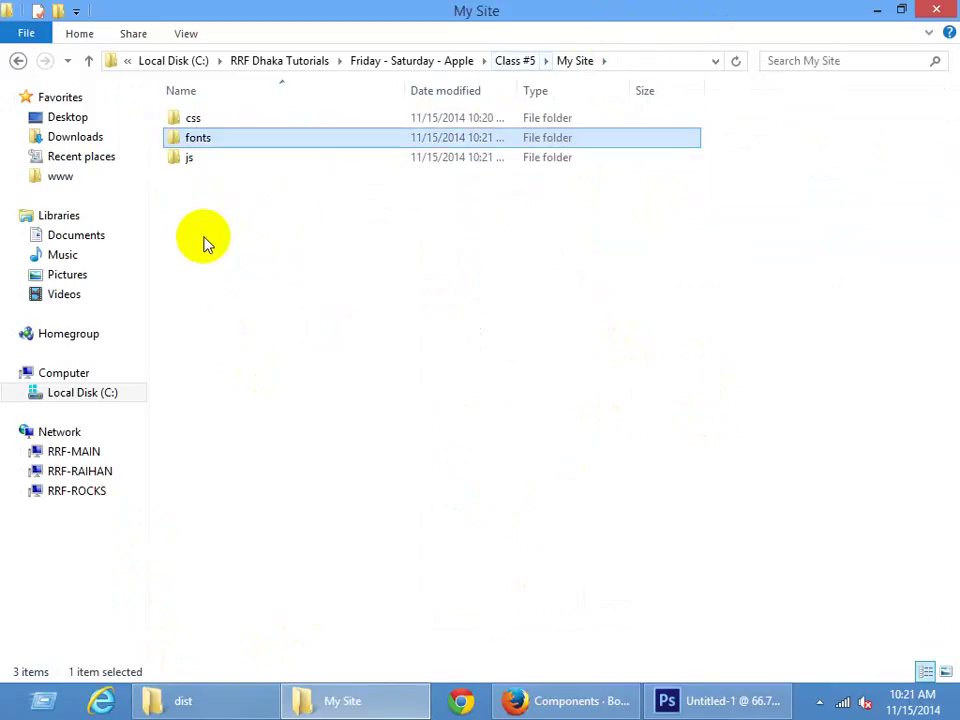
double_click(192, 120)
key(BackSpace)
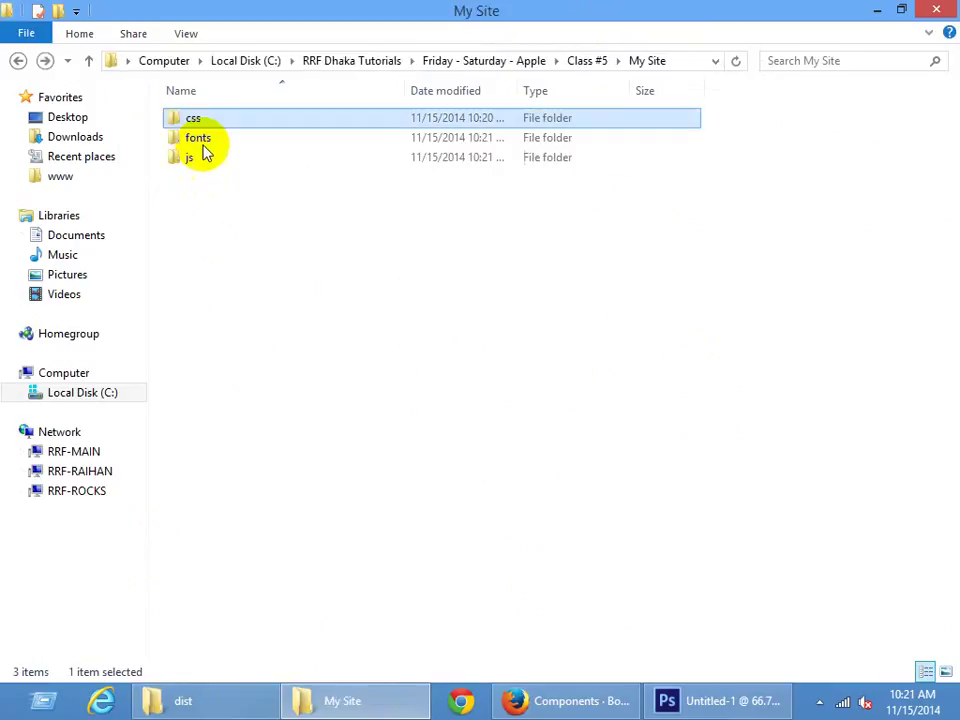
double_click(197, 146)
key(BackSpace)
double_click(188, 157)
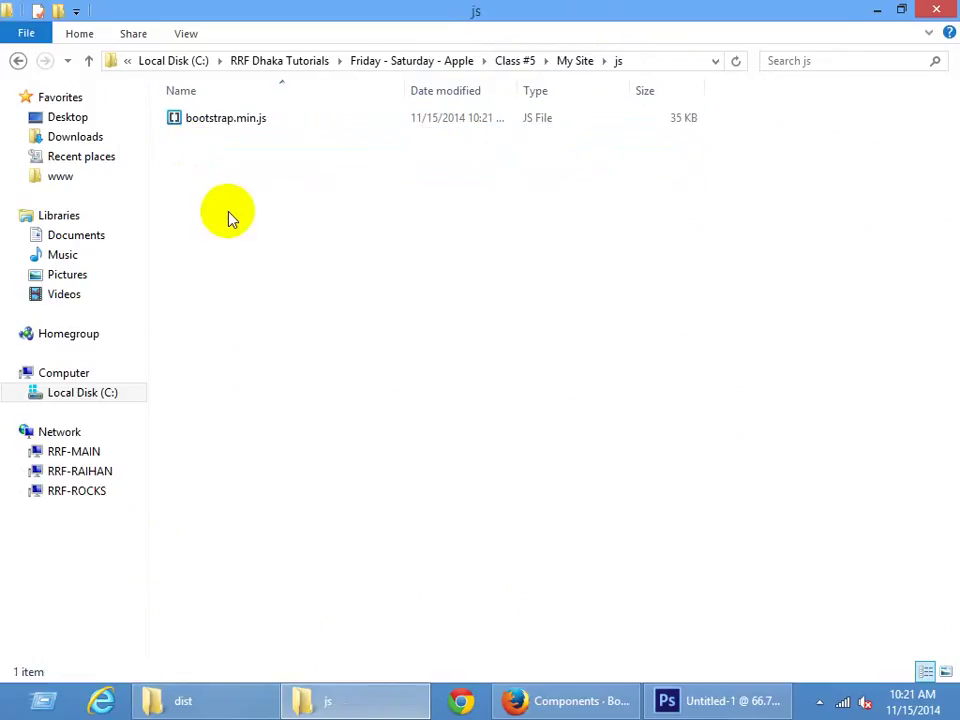
key(BackSpace)
Create a new text document in My Site and name it index.html, accepting the file extension change
right_click(229, 222)
mouse_move(244, 428)
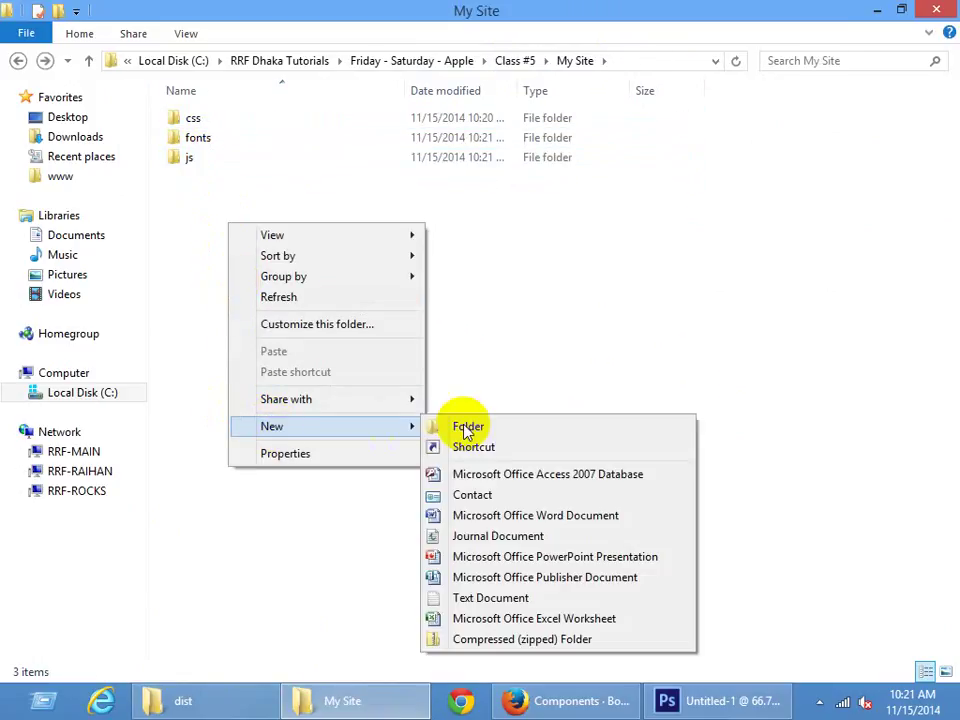
click(489, 598)
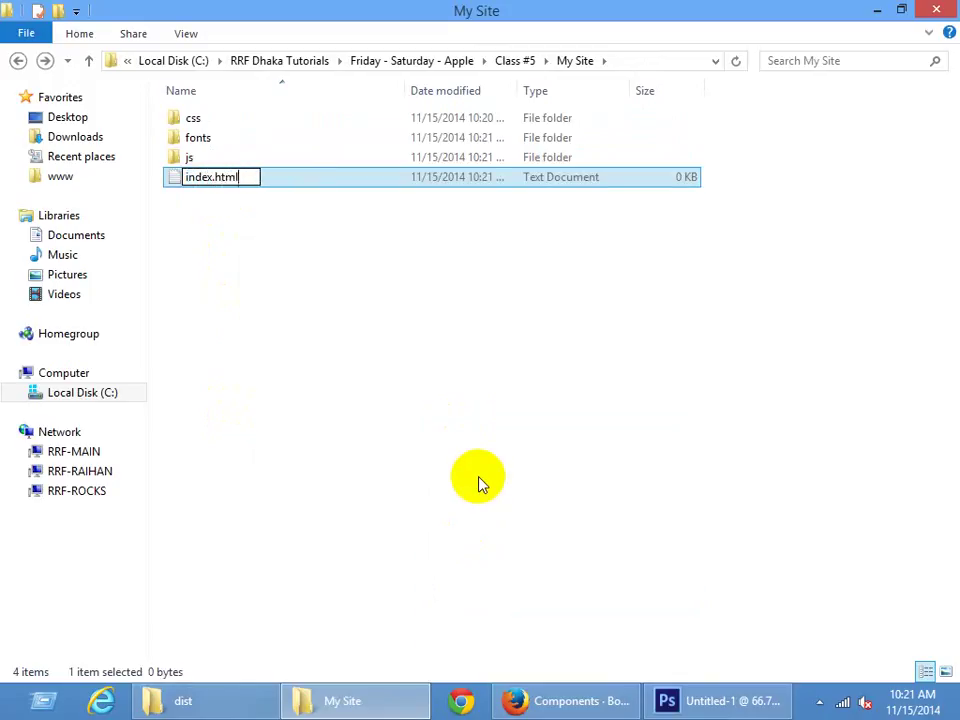
key(Return)
key(Return)
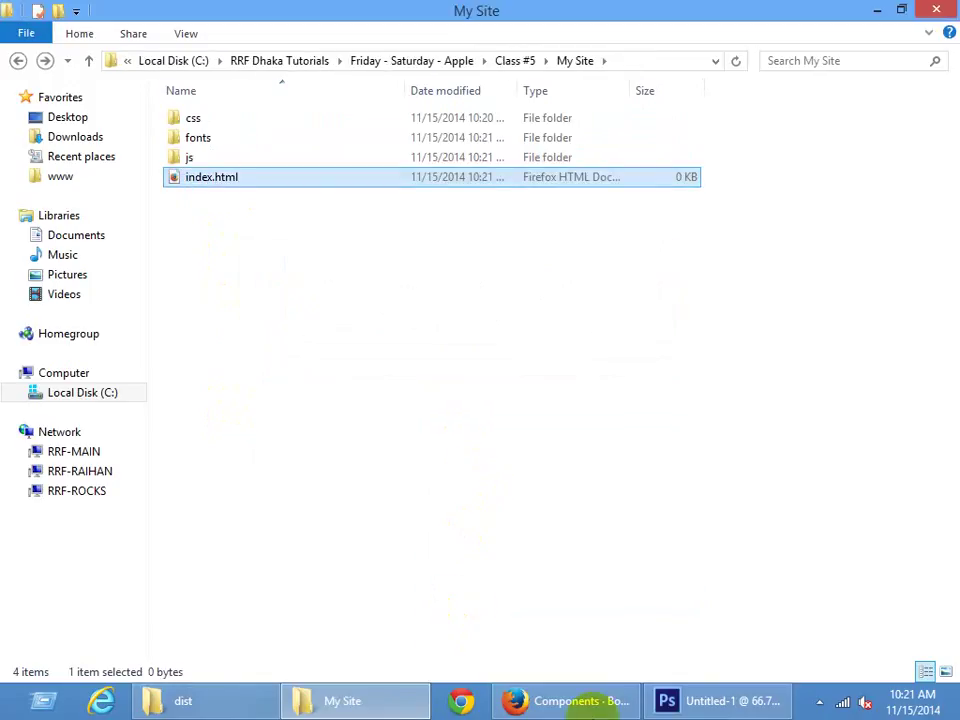
Switch to Firefox and open the Basic template code in Bootstrap's Getting started documentation
click(592, 706)
scroll(240, 380, up, 10)
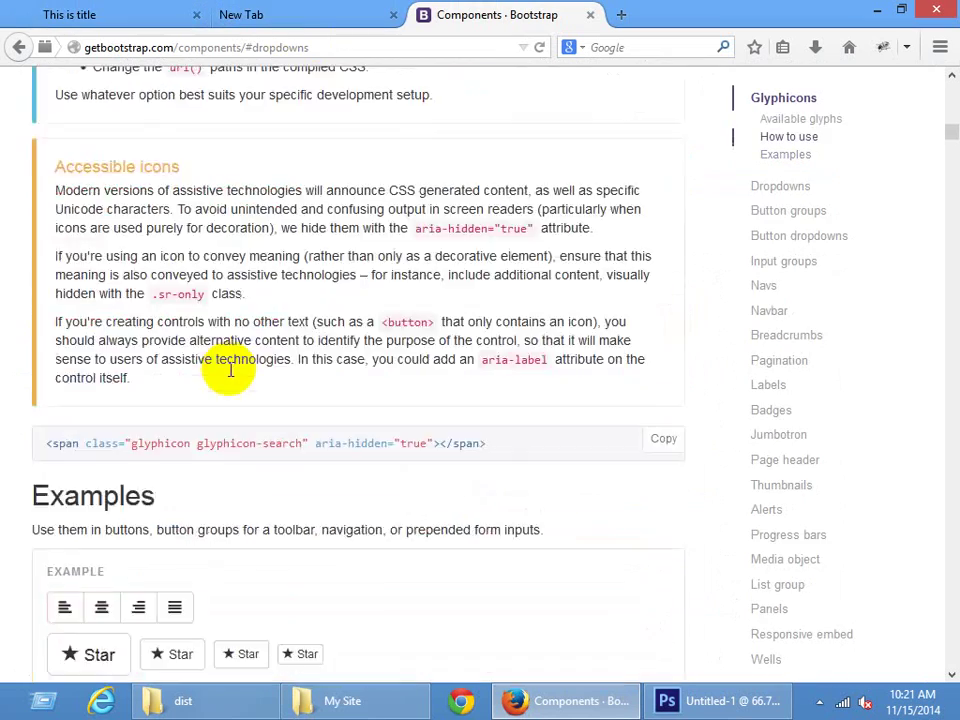
scroll(230, 370, up, 15)
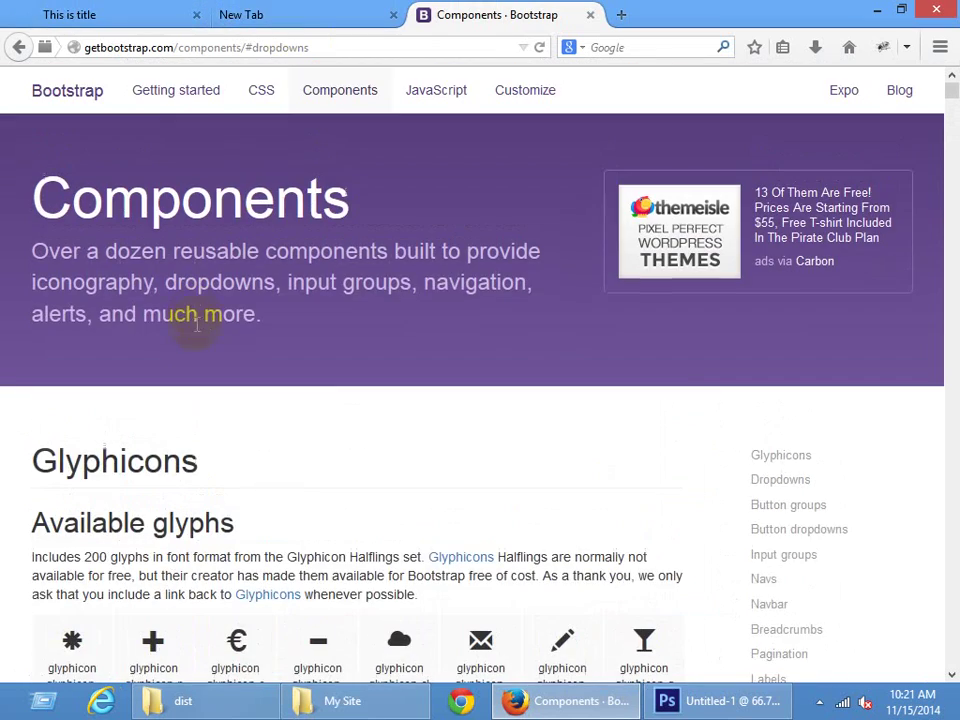
click(205, 95)
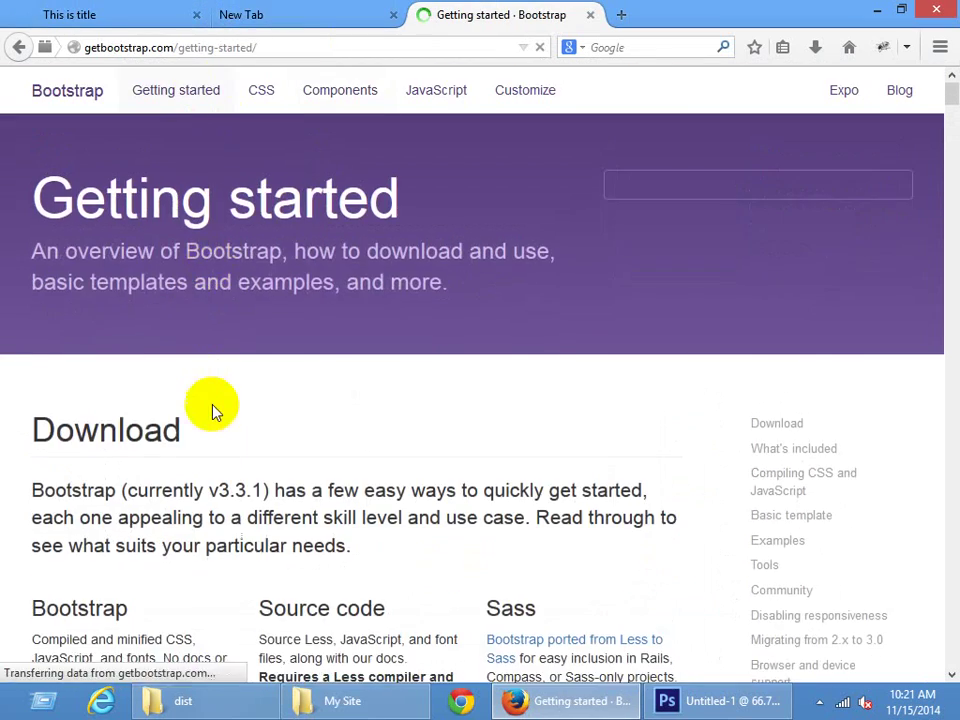
scroll(212, 405, down, 20)
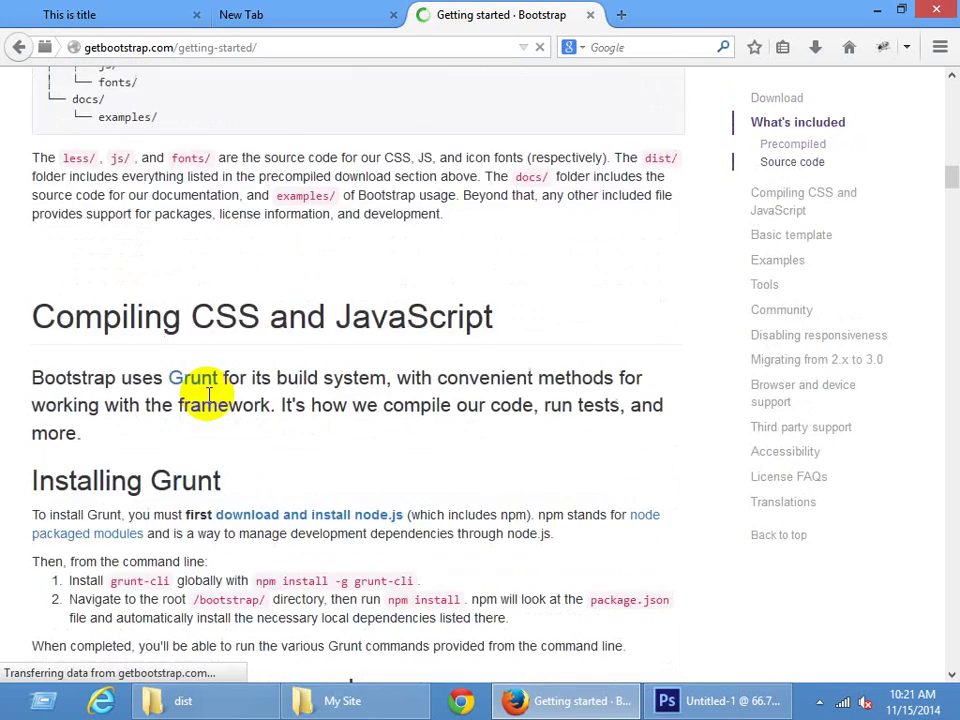
scroll(207, 395, down, 20)
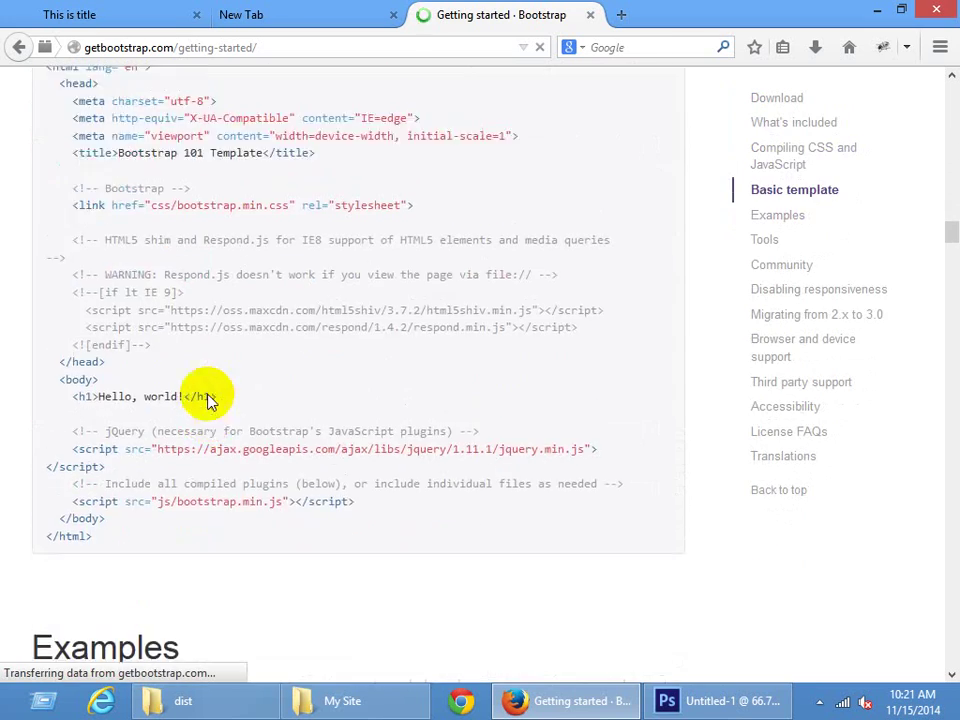
Copy the entire Basic template HTML, from the DOCTYPE line to the closing html tag
scroll(207, 398, up, 4)
scroll(193, 336, down, 2)
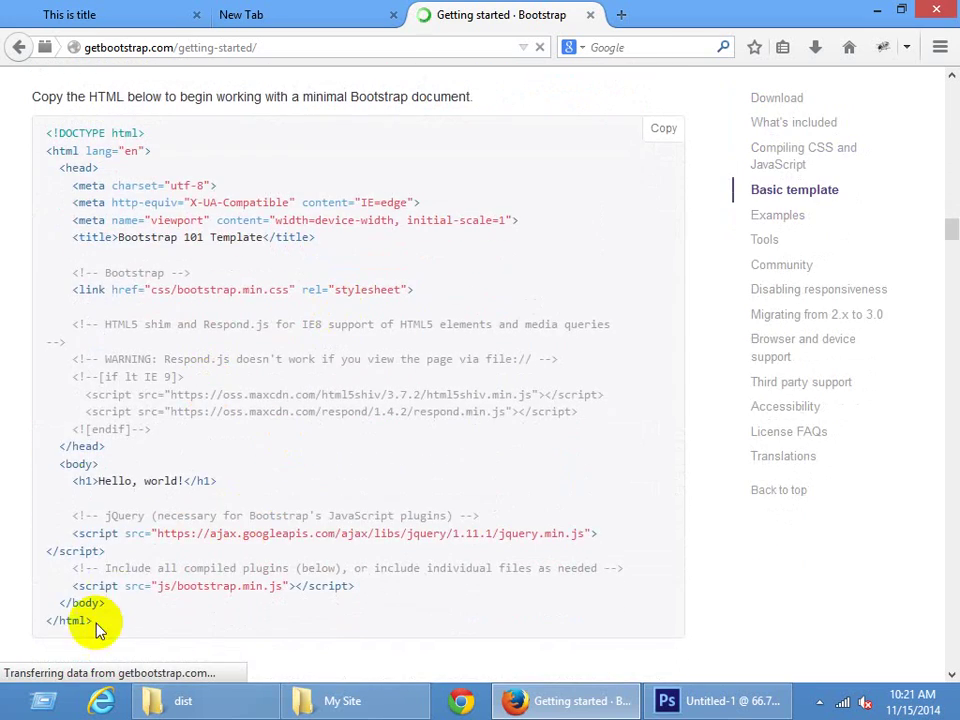
drag(96, 625, 39, 133)
key(ctrl+c)
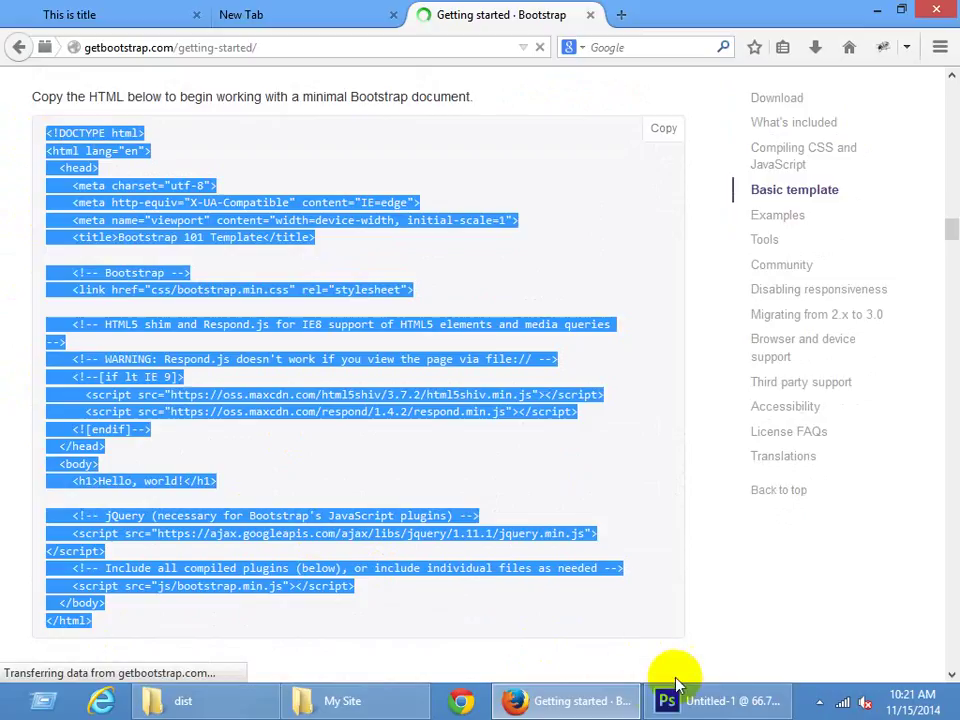
Open index.html from the My Site folder in Brackets and paste the copied Bootstrap template into it
click(156, 708)
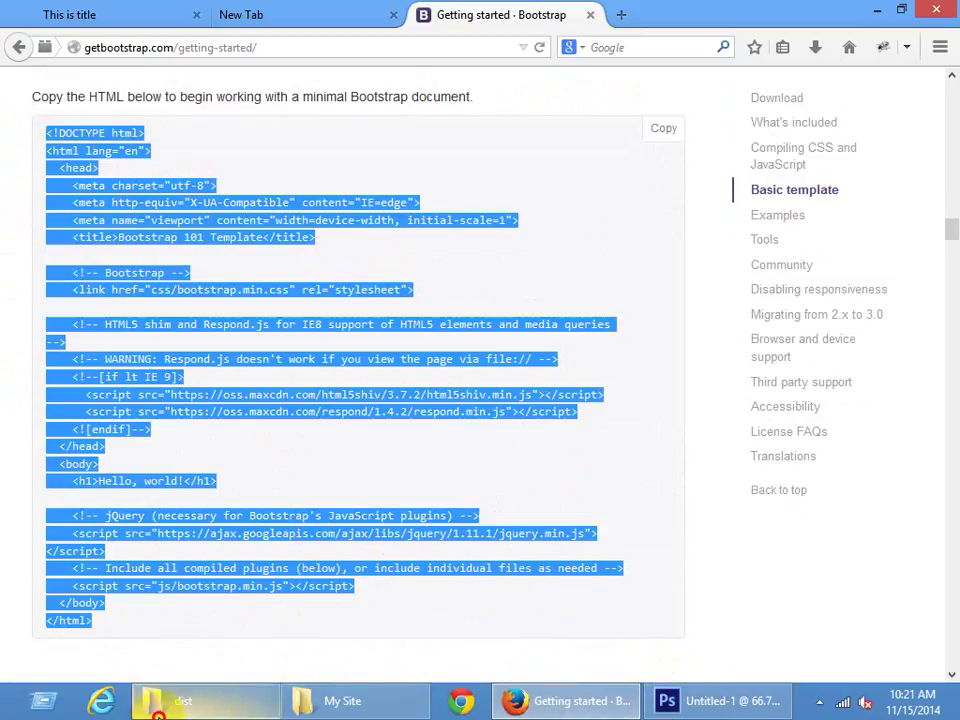
click(330, 700)
right_click(204, 183)
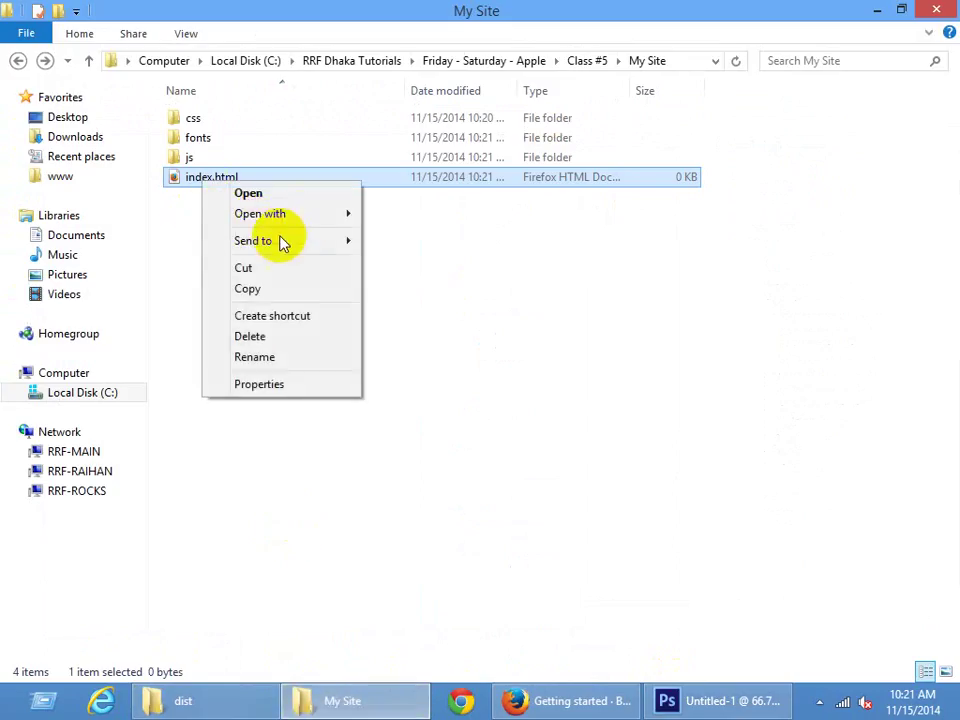
mouse_move(300, 215)
click(408, 212)
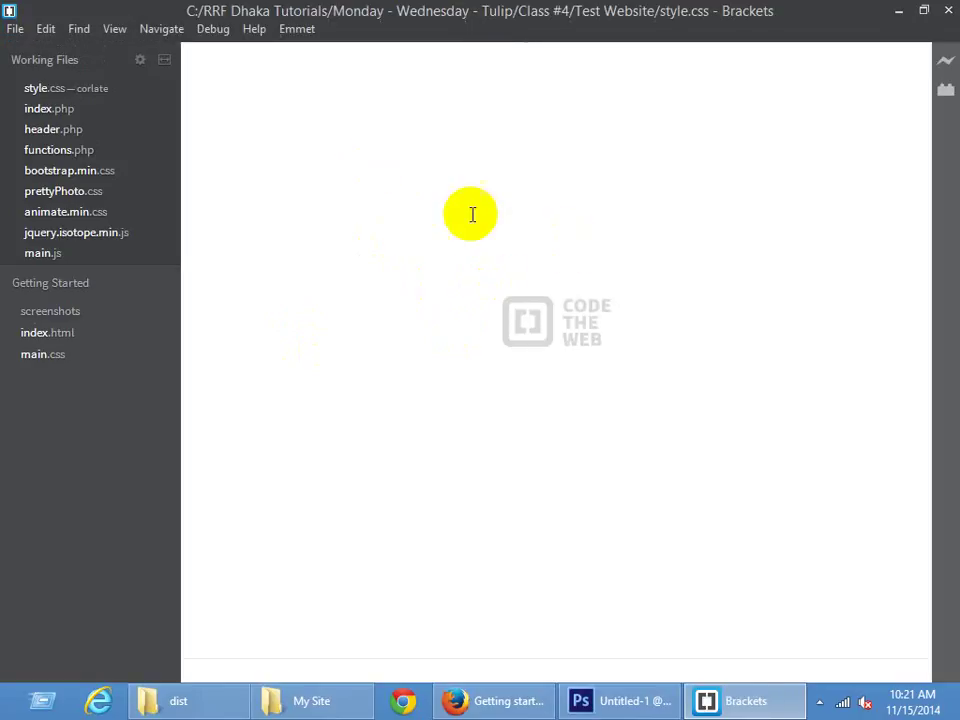
key(ctrl+v)
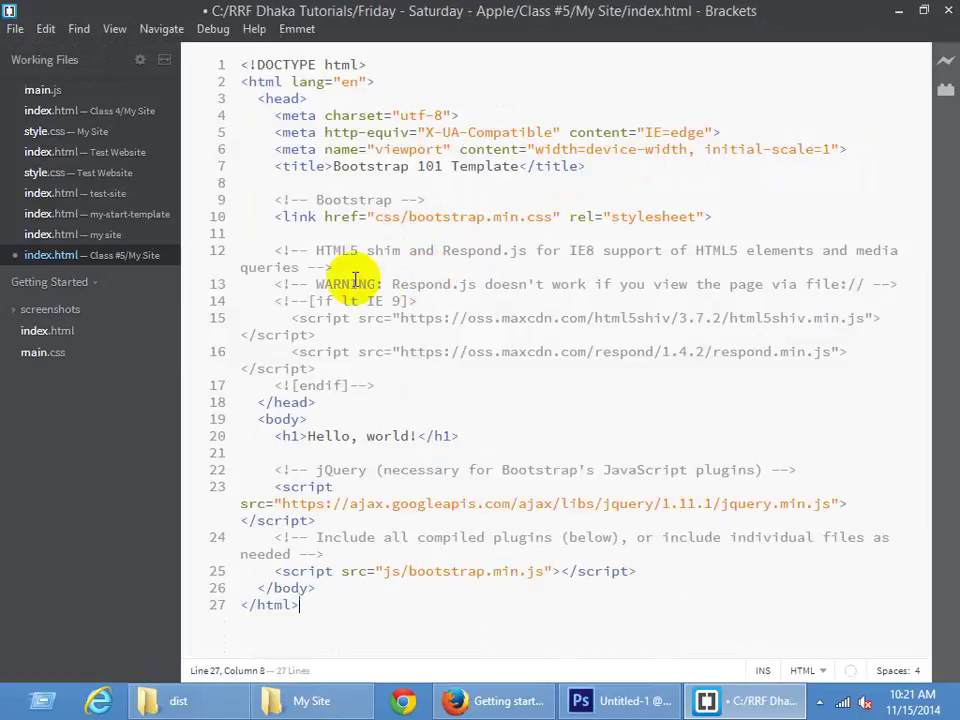
Examine the template's DOCTYPE line, the html tag's lang attribute and the utf-8 charset meta tag
key(ctrl+Home)
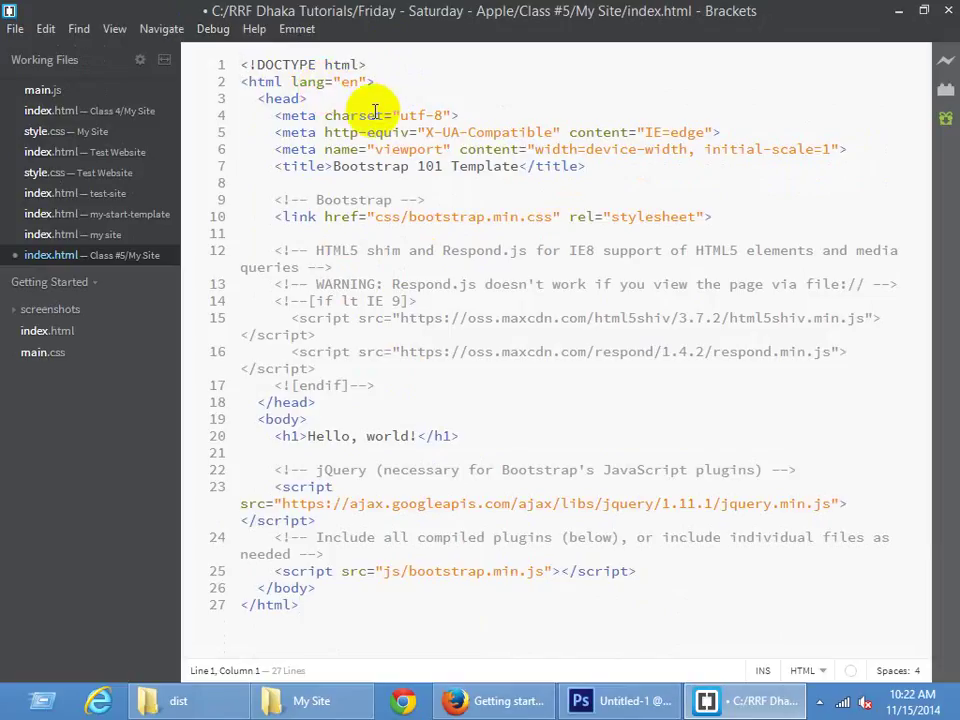
drag(388, 64, 185, 60)
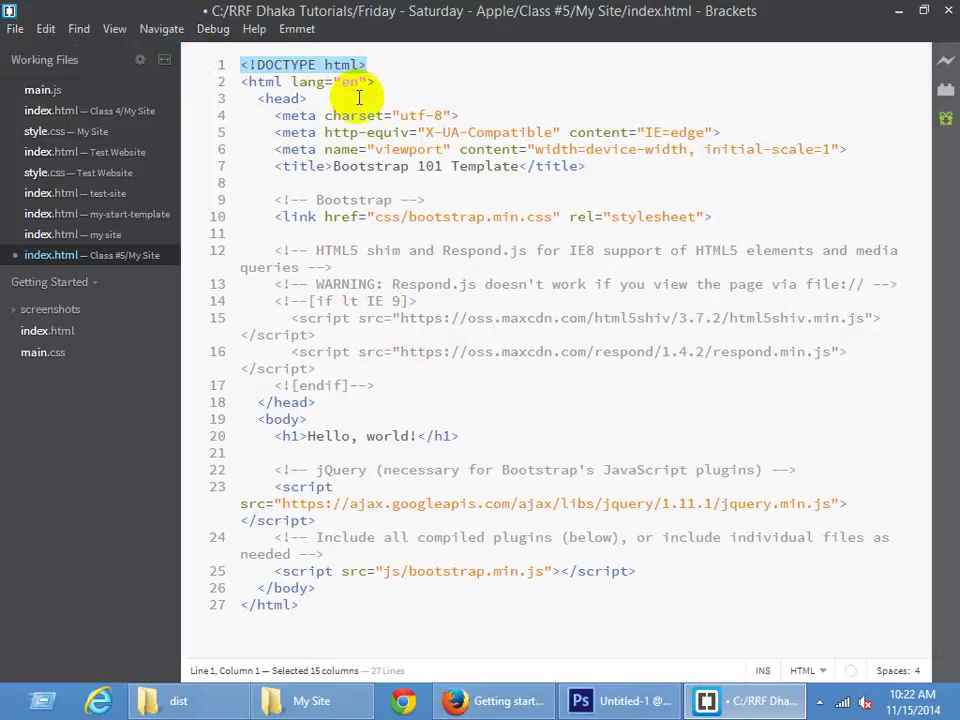
drag(290, 80, 358, 81)
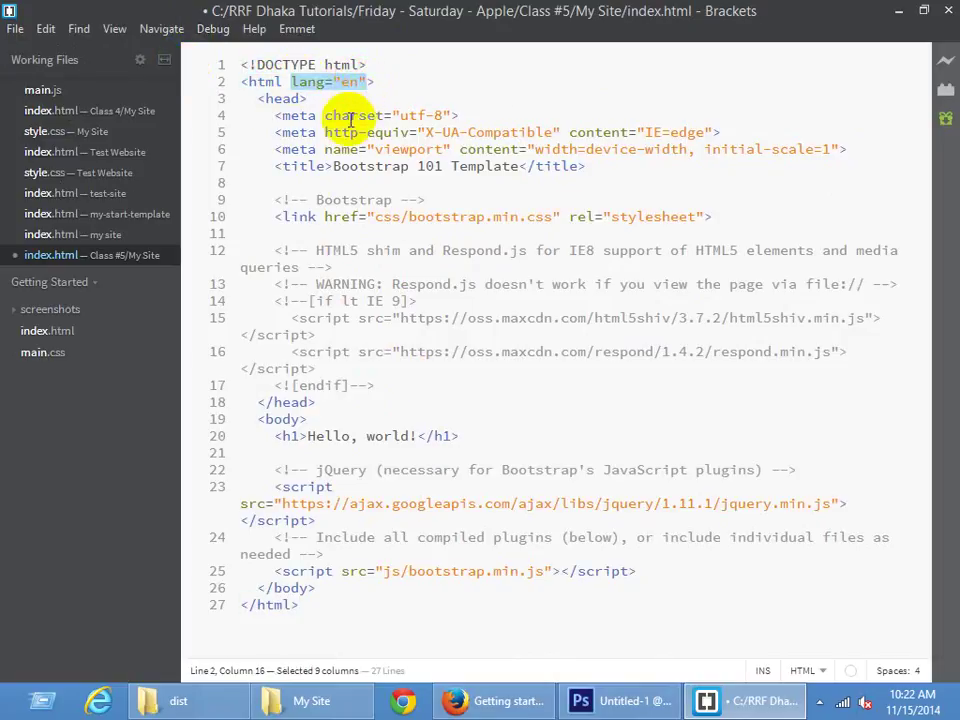
double_click(347, 81)
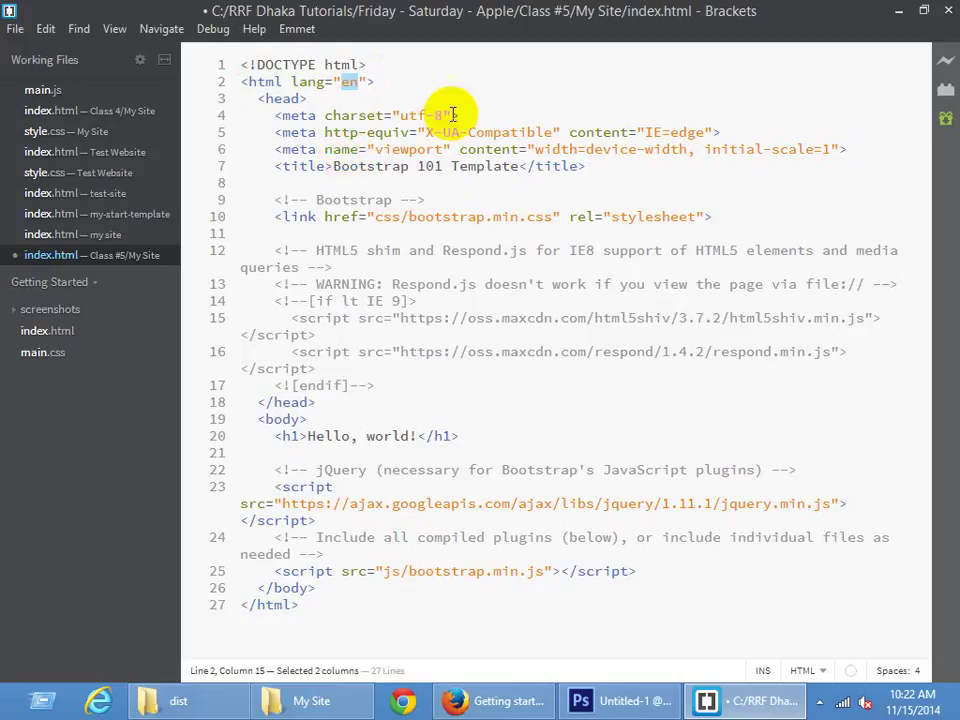
drag(457, 115, 277, 108)
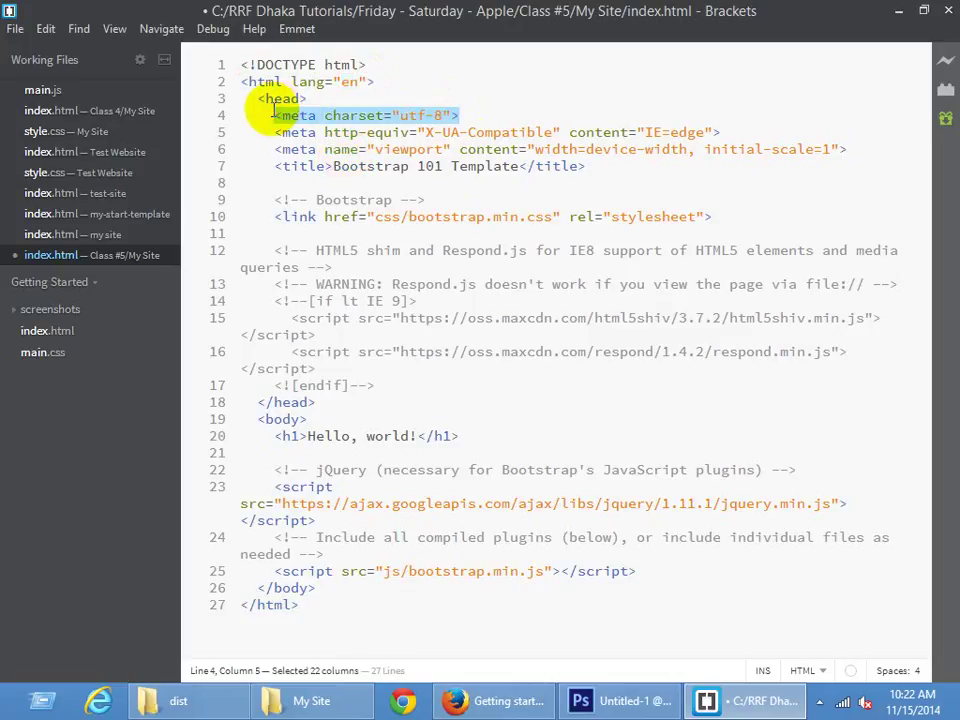
Switch the keyboard to Bangla and enter the word বাংলা on the blank line below the title tag
click(289, 185)
key(F12)
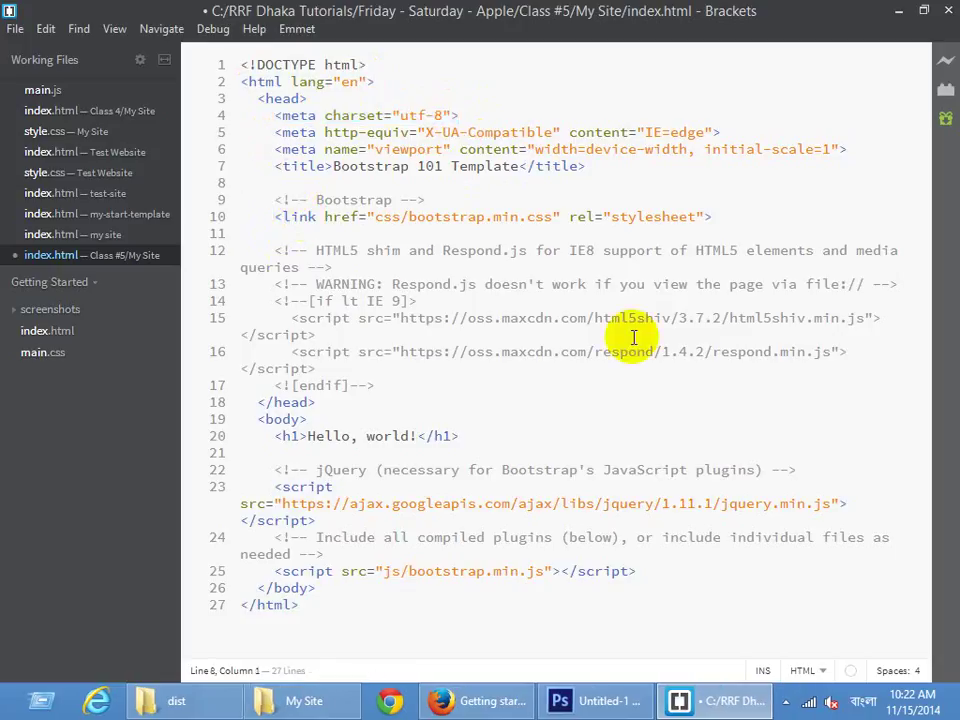
text(hf)
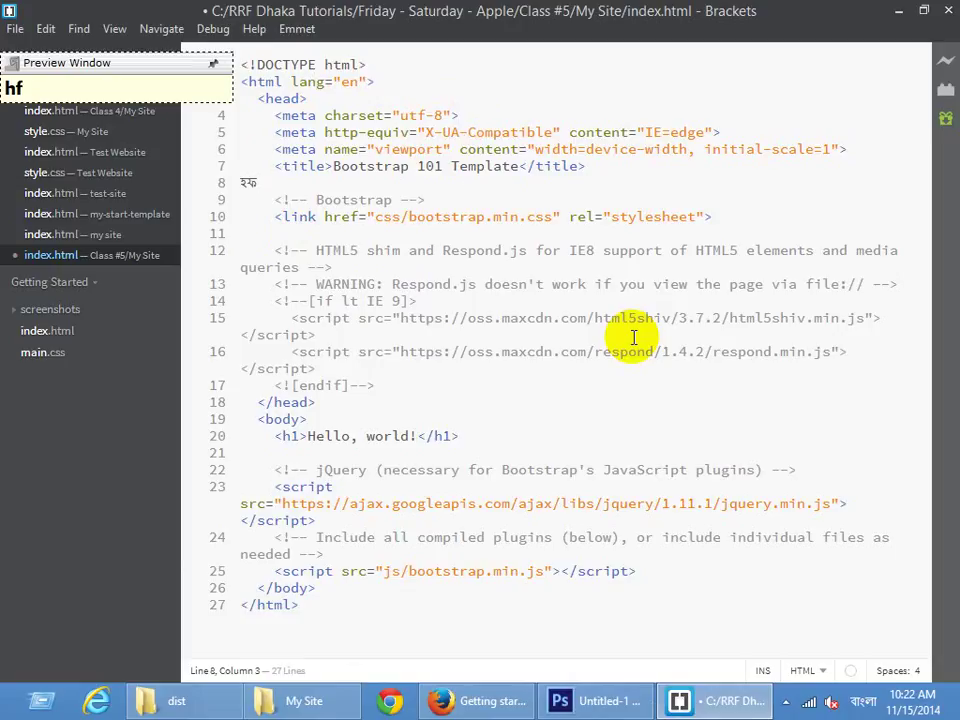
text(h)
key(BackSpace)
key(BackSpace)
key(BackSpace)
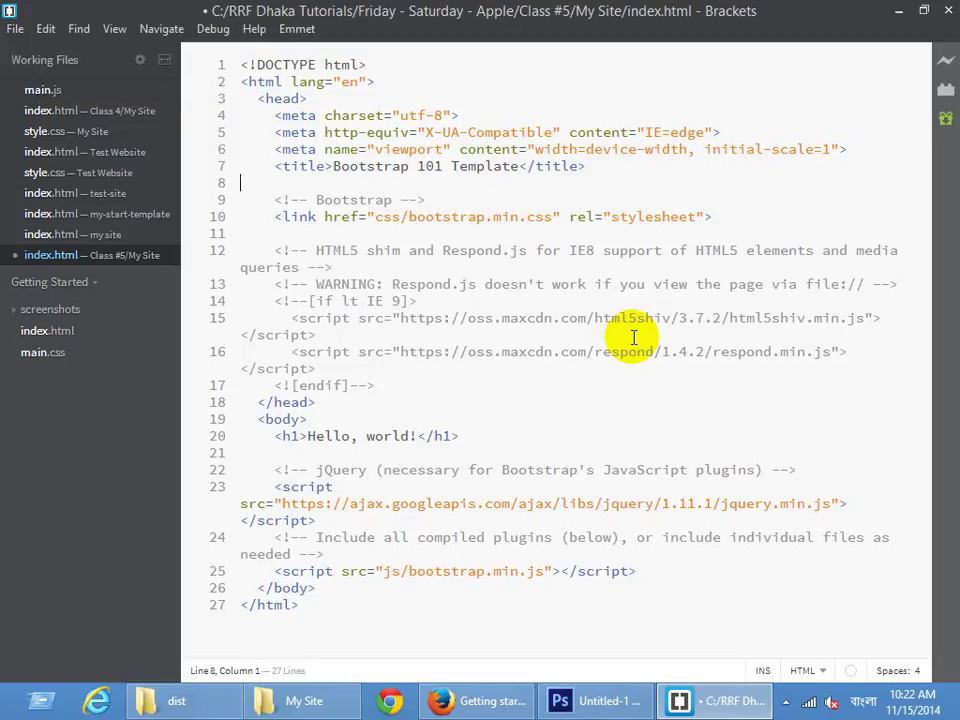
text(bangla)
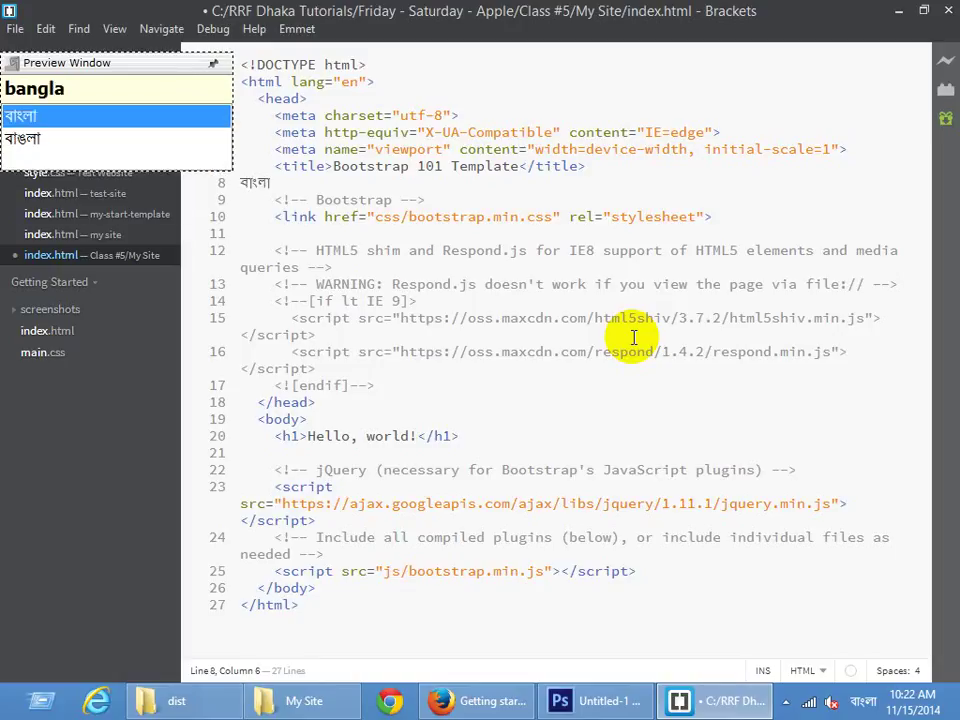
key(Return)
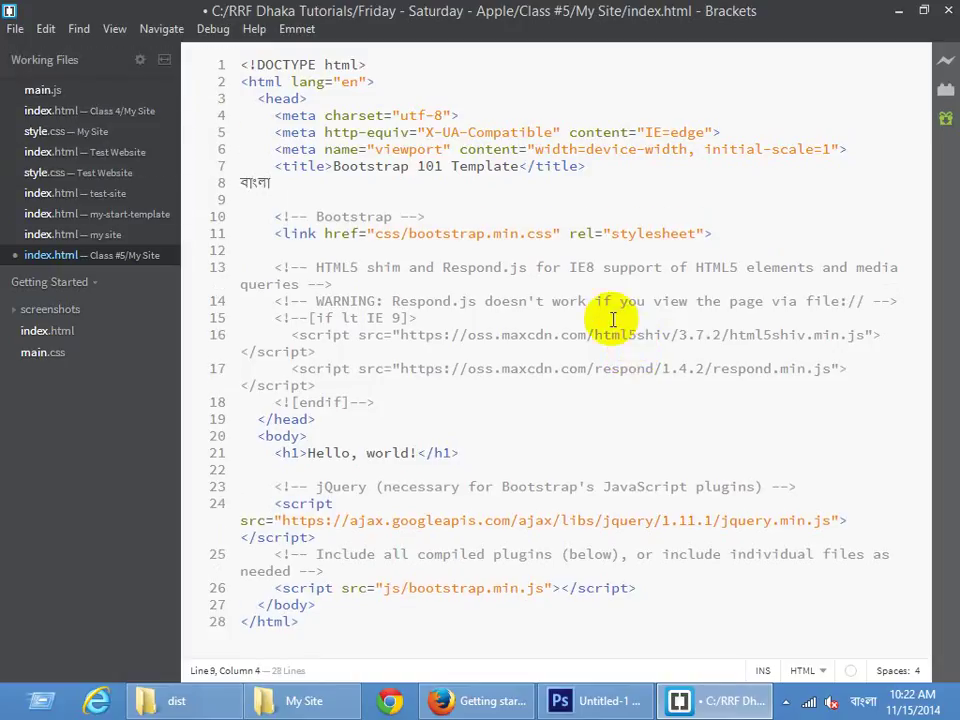
Point out the charset meta tag, remove the Bangla test word, and restore the blank line and indentation above the Bootstrap comment
drag(460, 115, 257, 122)
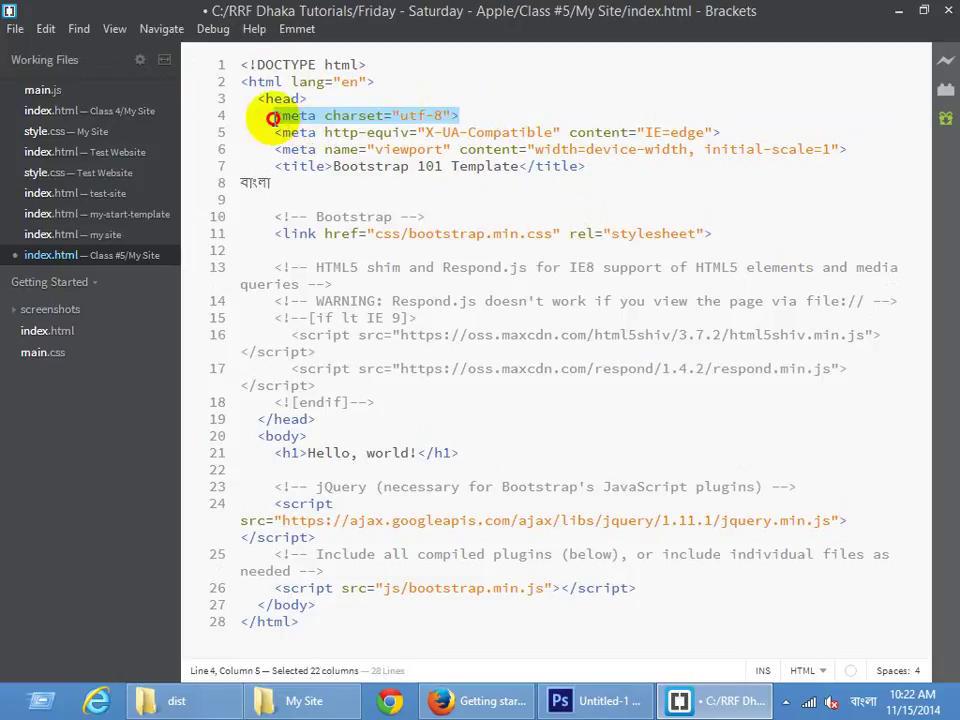
click(206, 182)
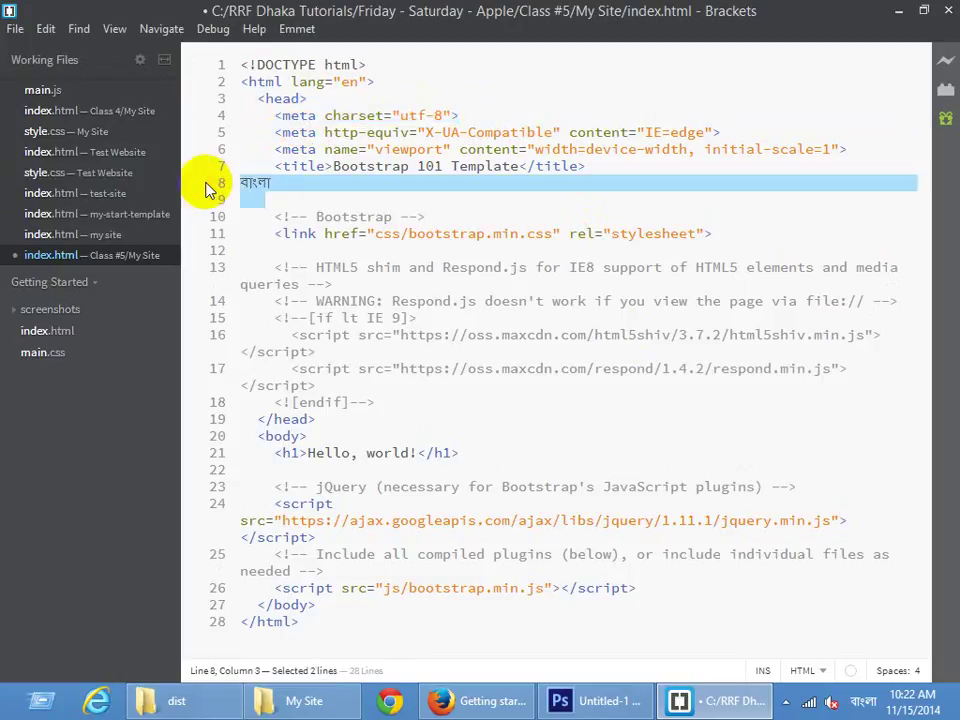
text(বা)
key(Delete)
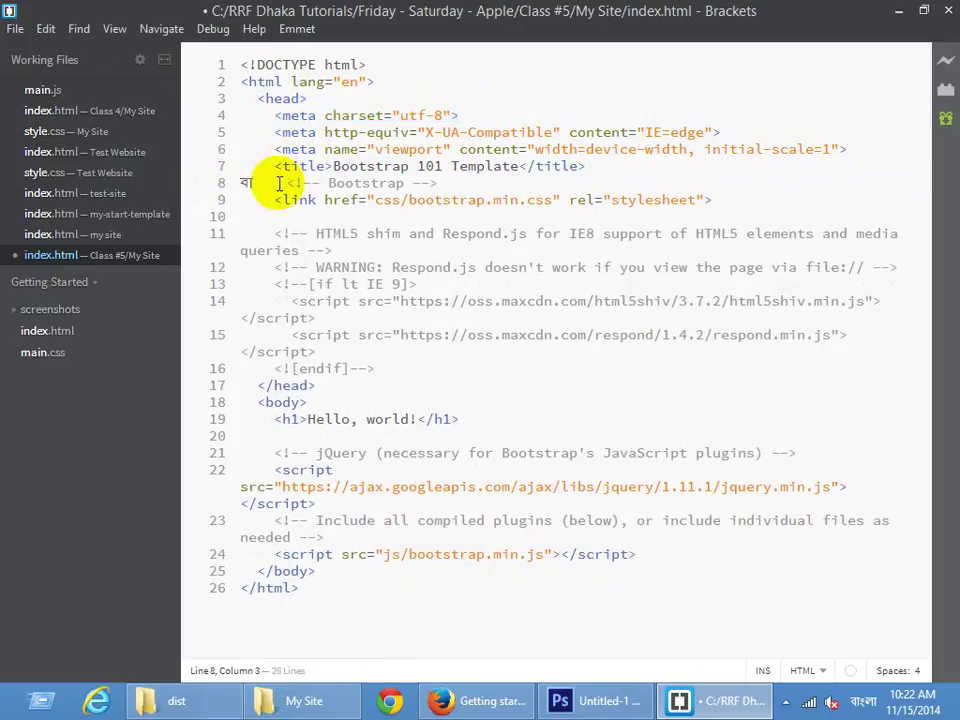
drag(283, 184, 204, 186)
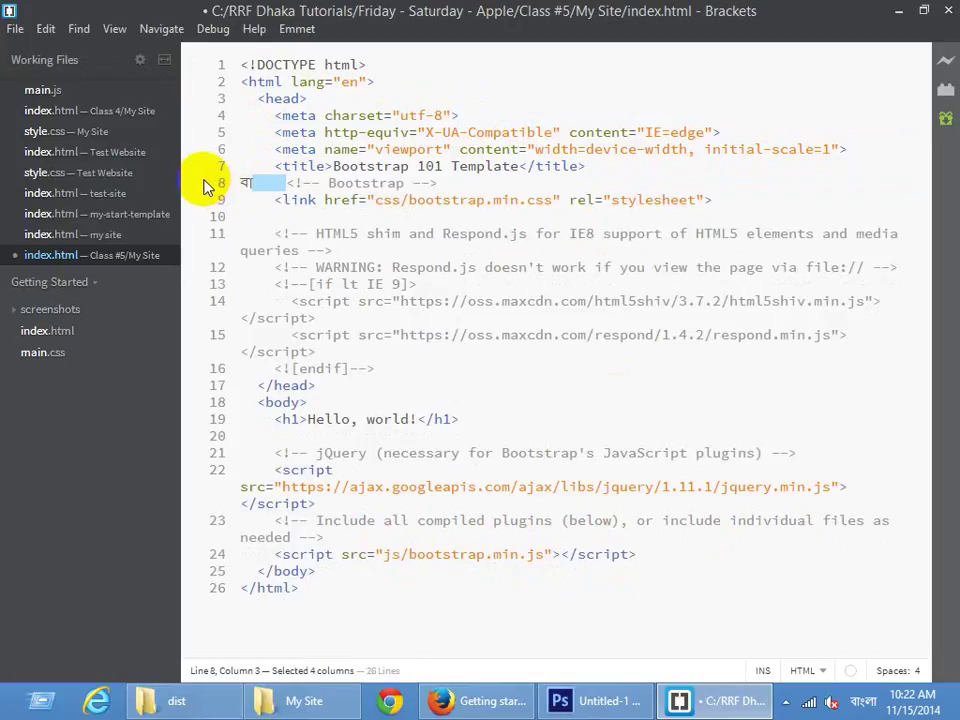
key(BackSpace)
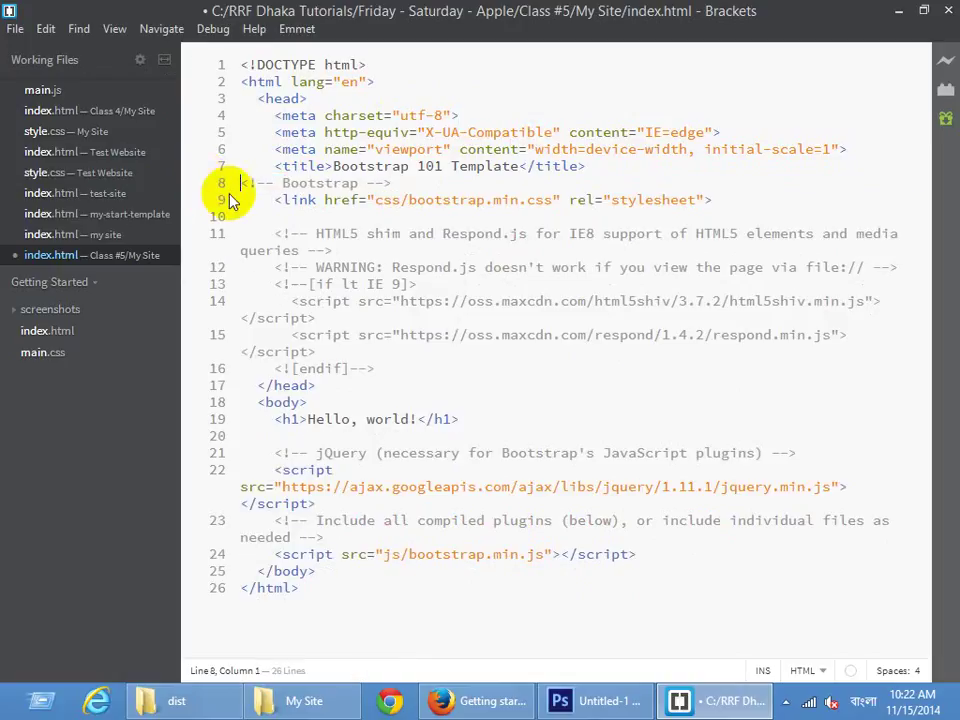
key(Tab)
key(Return)
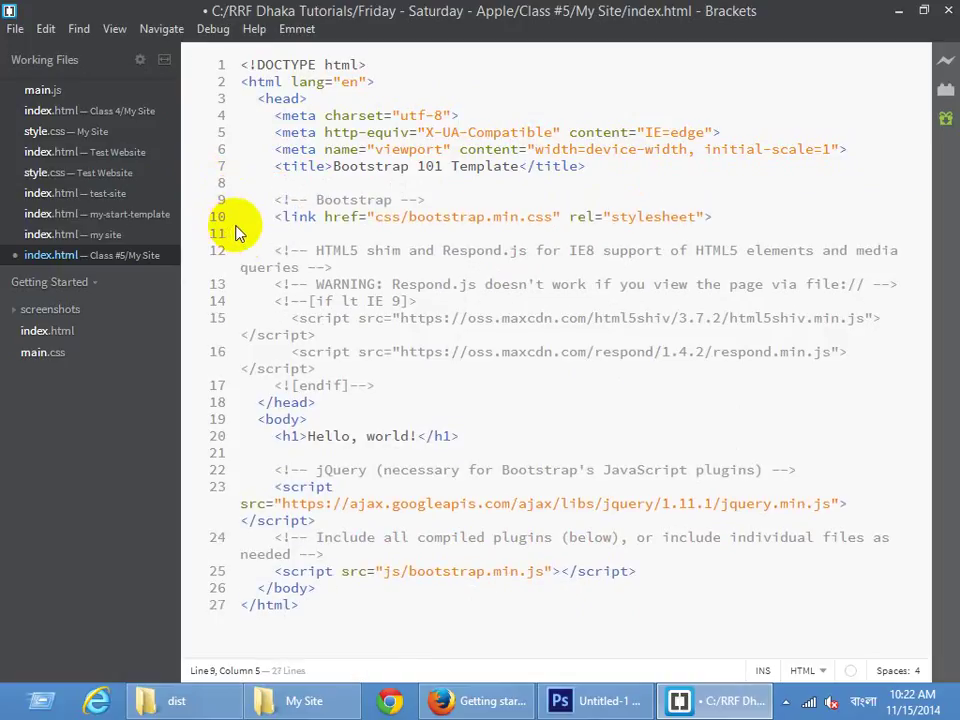
Examine the X-UA-Compatible and viewport meta tags, the title tag and the Bootstrap stylesheet link in the head
click(298, 132)
drag(724, 131, 100, 135)
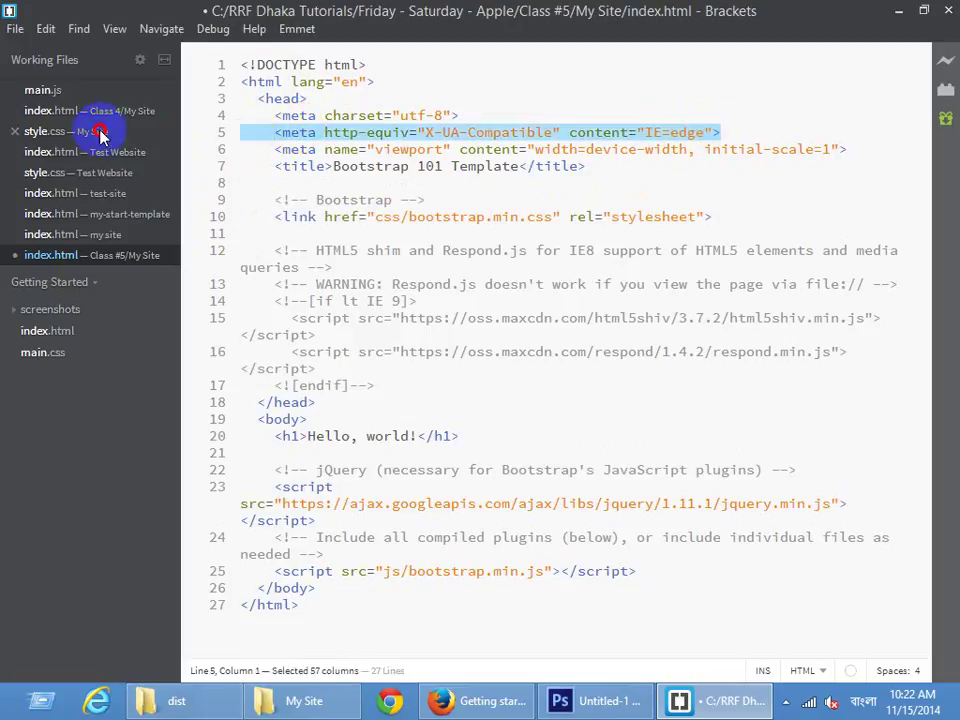
drag(847, 149, 105, 150)
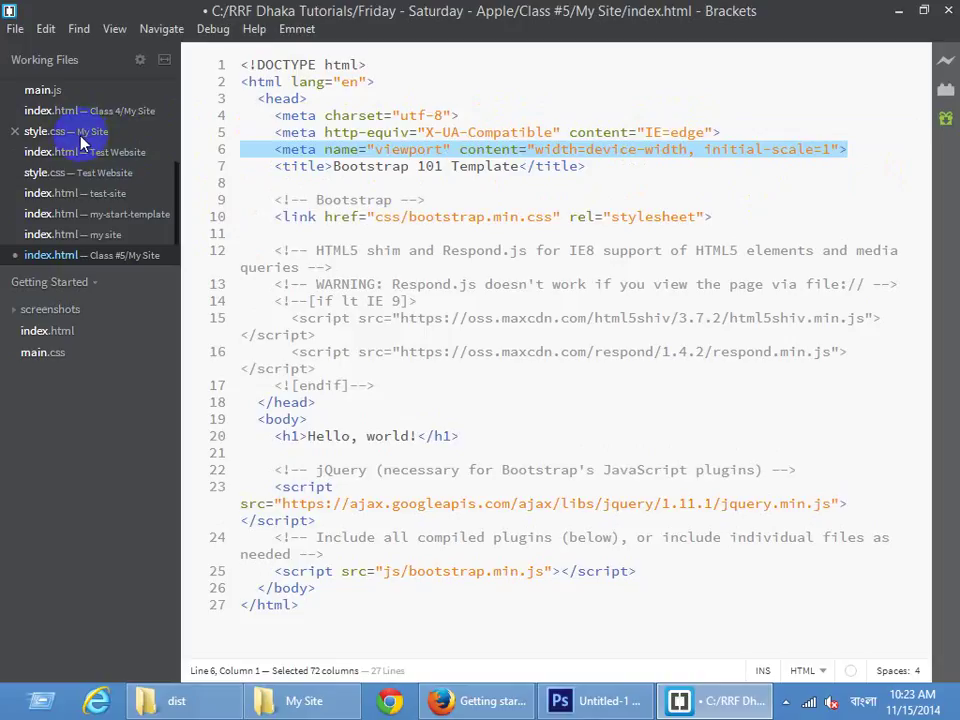
click(308, 166)
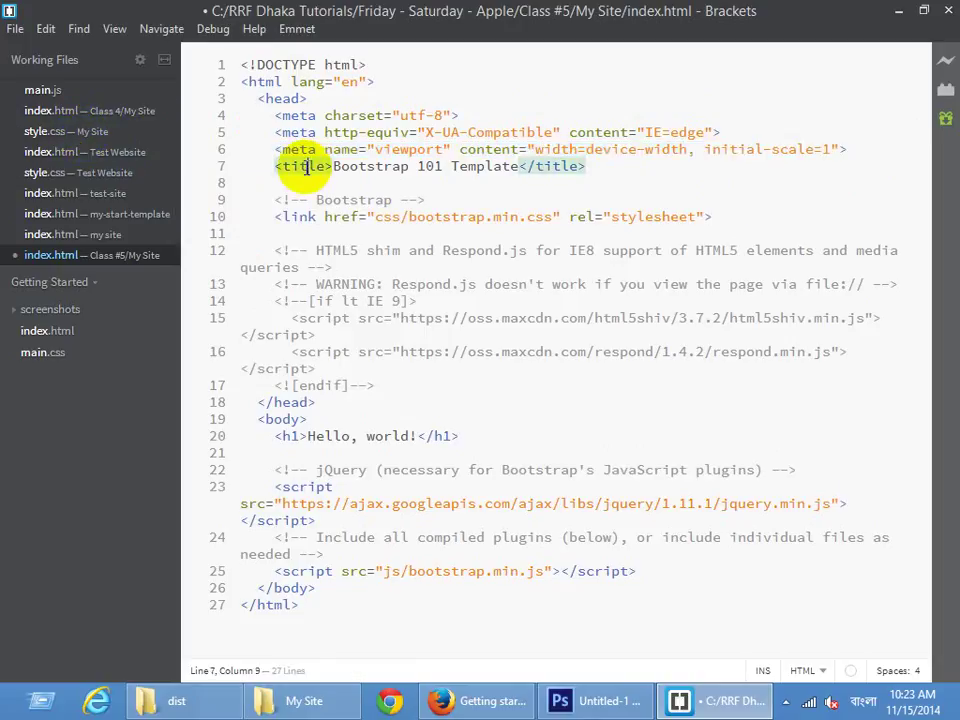
drag(604, 164, 262, 168)
click(553, 167)
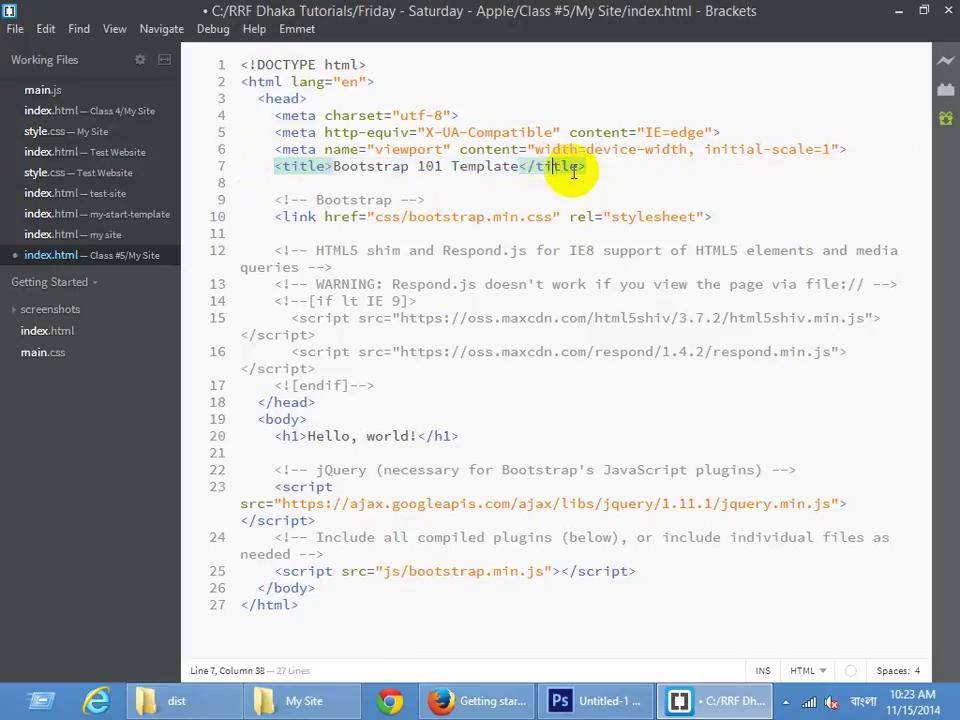
click(284, 201)
click(289, 214)
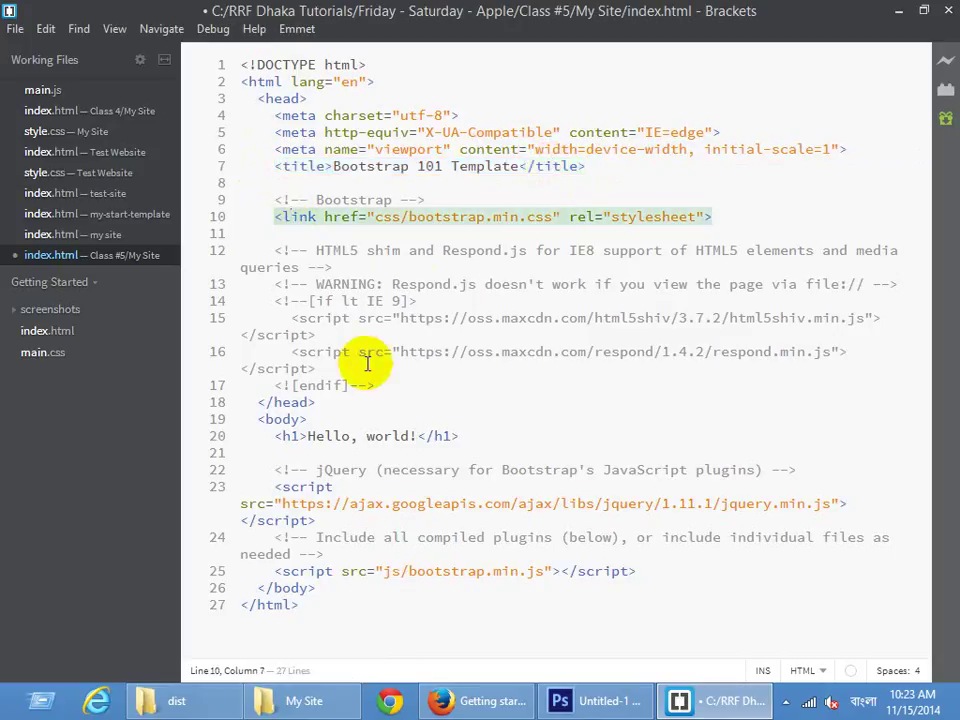
Examine the HTML5 shim and Respond.js block, including its lt IE 9 condition and the html5shiv script
drag(374, 386, 210, 253)
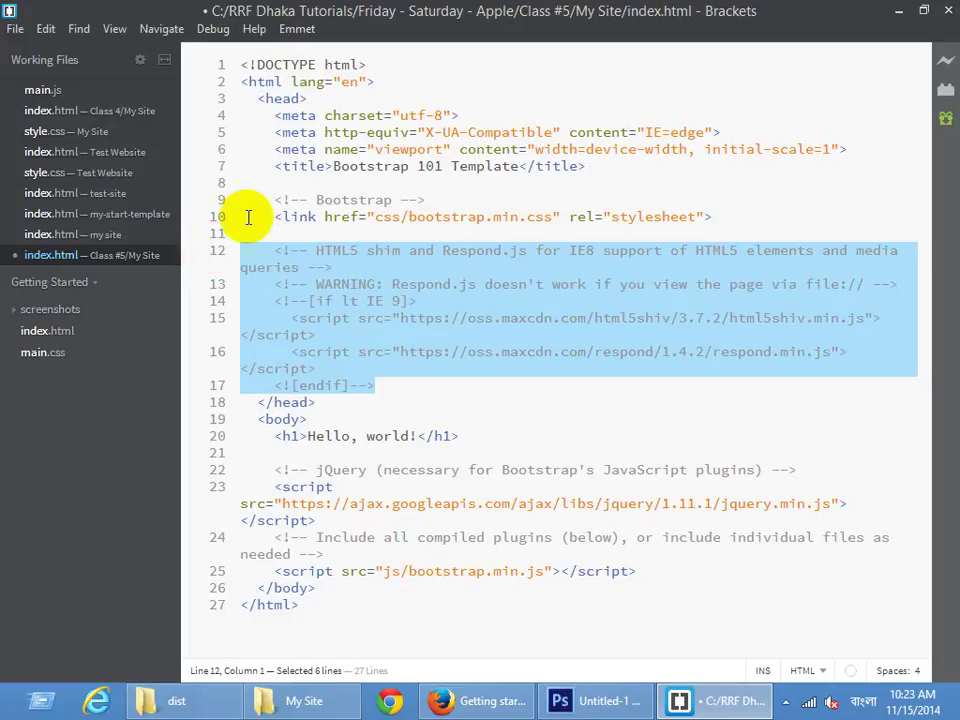
click(414, 302)
drag(416, 301, 274, 296)
drag(436, 299, 274, 300)
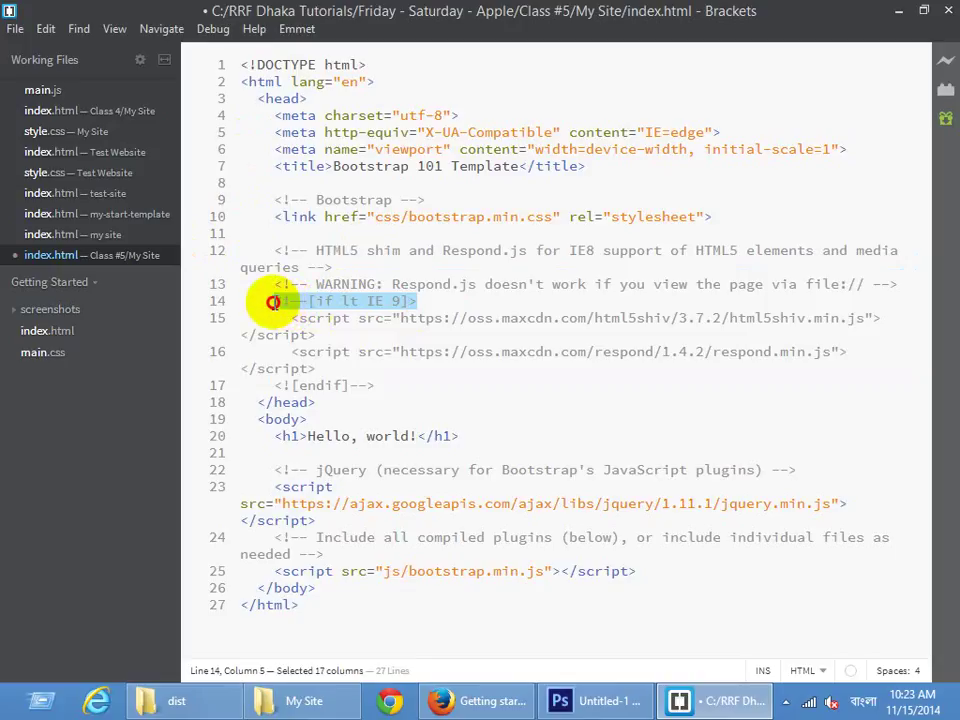
click(358, 318)
double_click(633, 318)
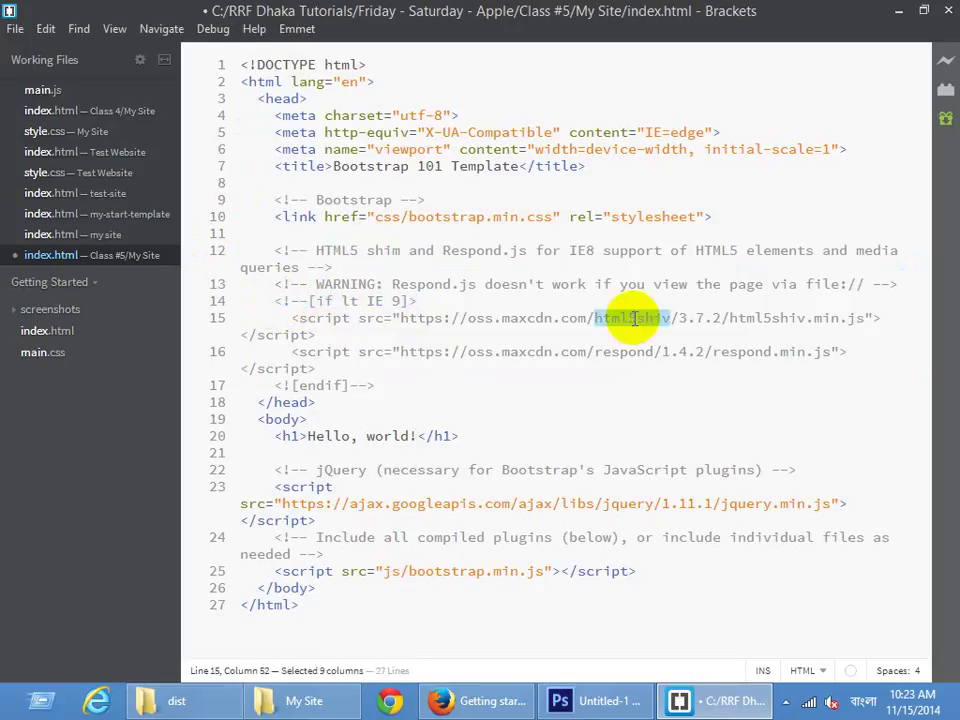
key(End)
shift+click(291, 319)
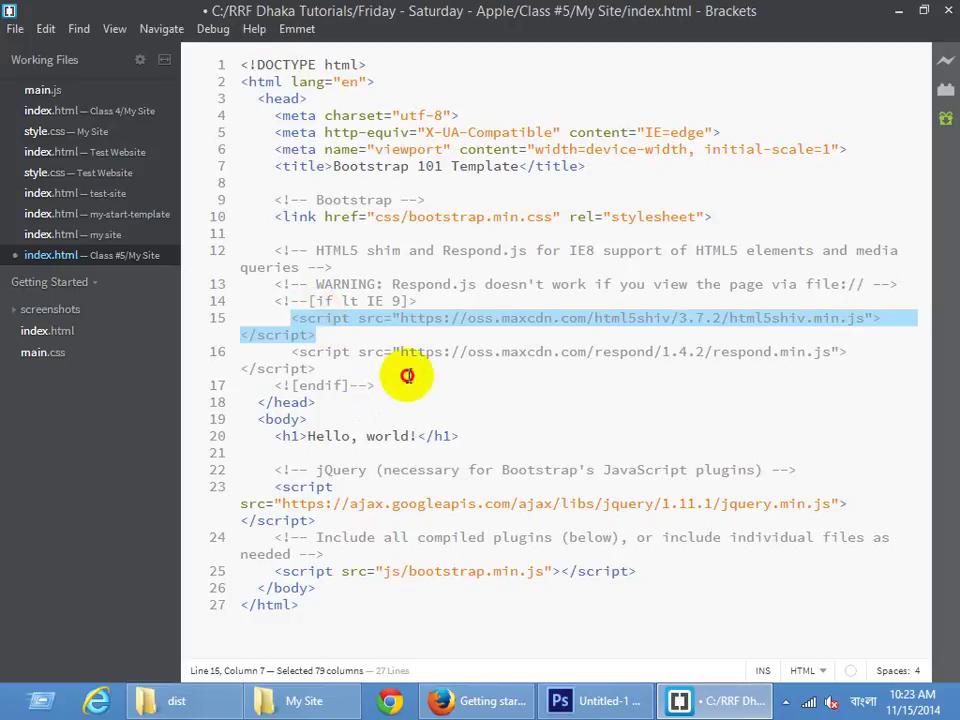
drag(407, 377, 224, 268)
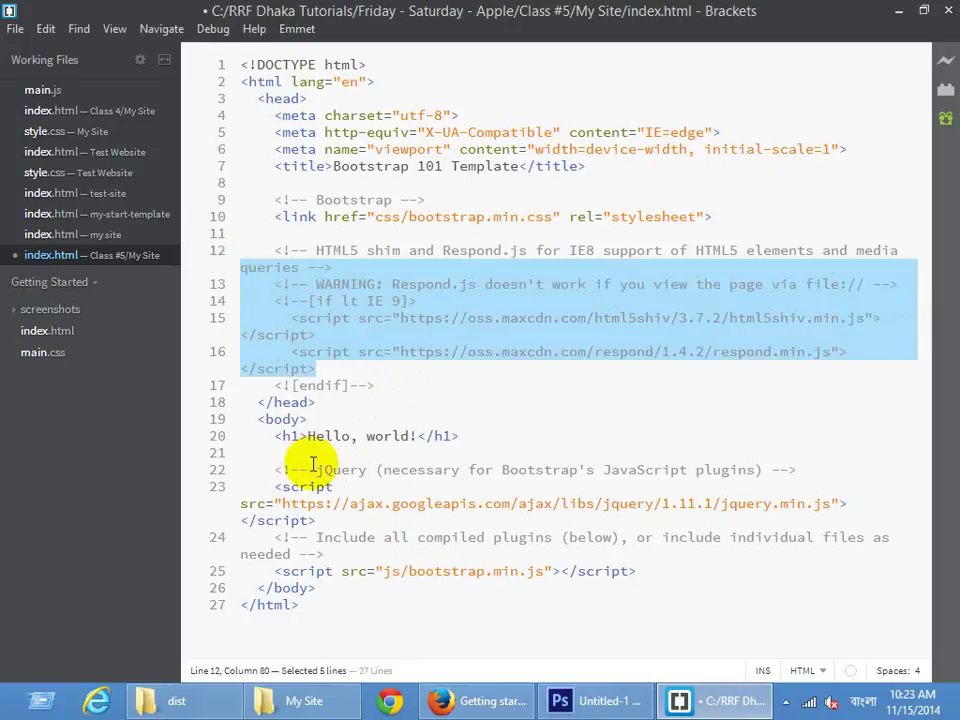
Examine the jQuery and bootstrap.min.js scripts in the body and highlight the Hello, world! heading line
drag(350, 470, 360, 468)
click(333, 571)
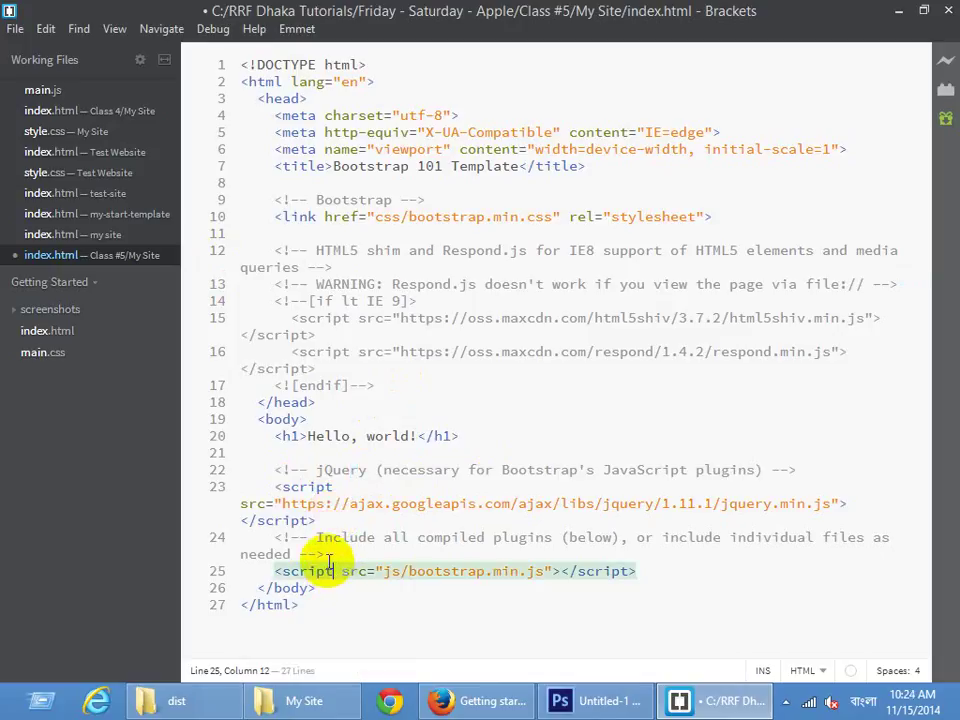
click(804, 504)
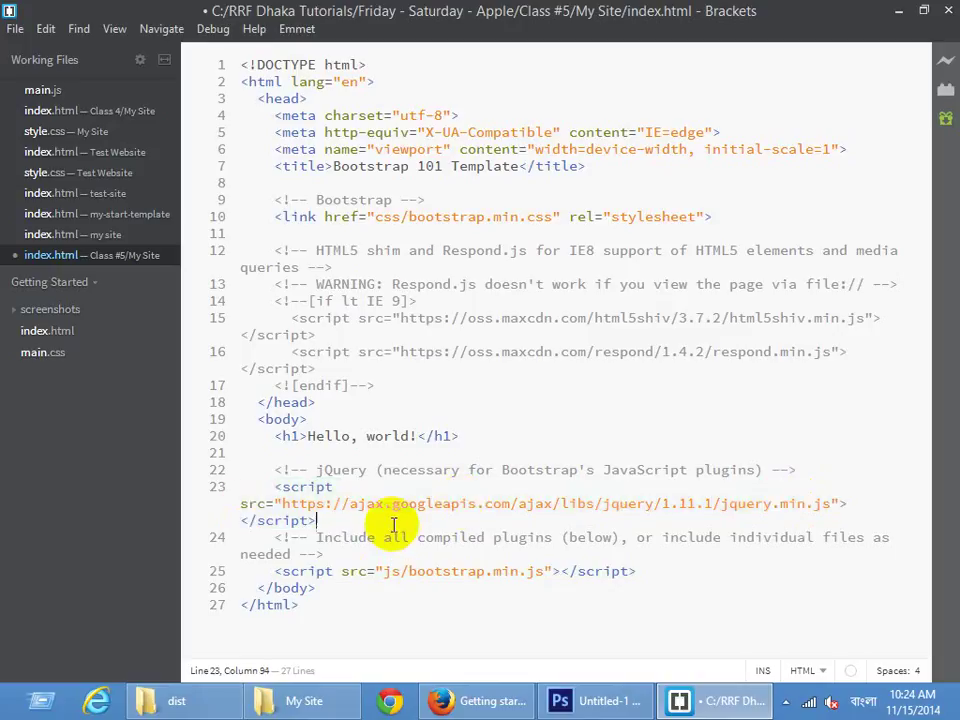
drag(307, 436, 189, 439)
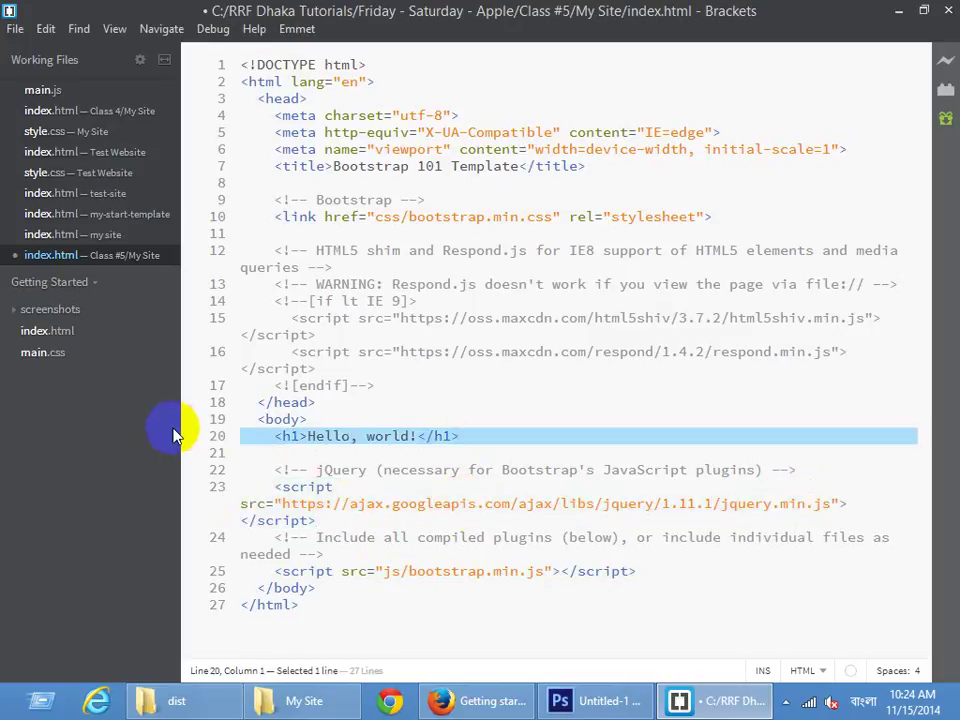
Replace the Hello, world! heading in the body with blank lines and save index.html
key(BackSpace)
key(Return)
key(Return)
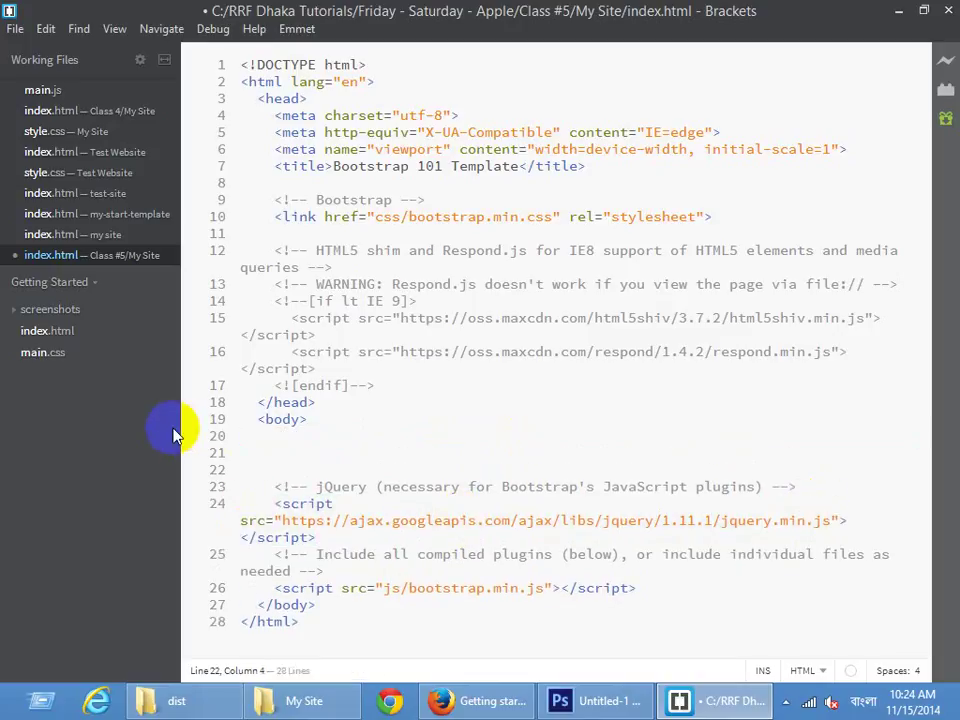
key(ctrl+s)
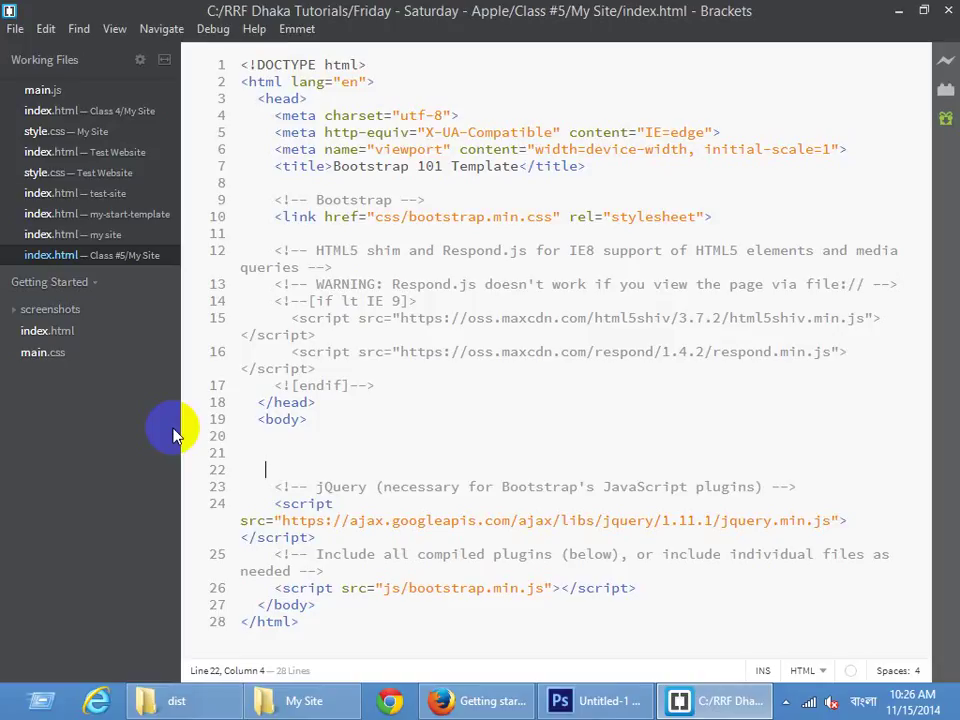
Switch to Firefox and search Google for "basic website template" in a new tab
click(480, 701)
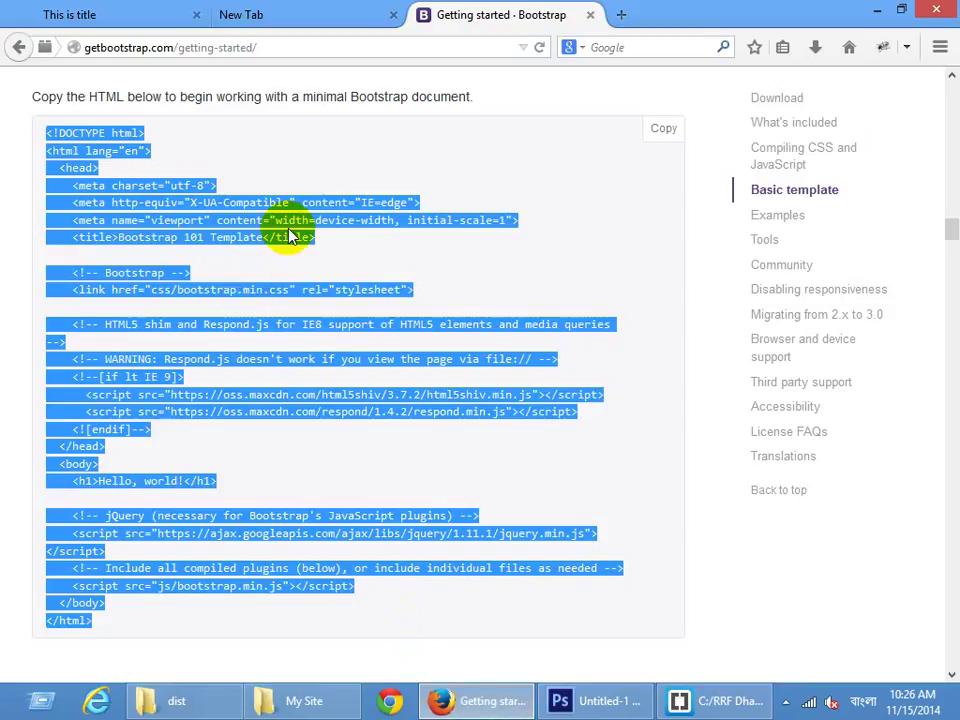
click(322, 188)
click(128, 14)
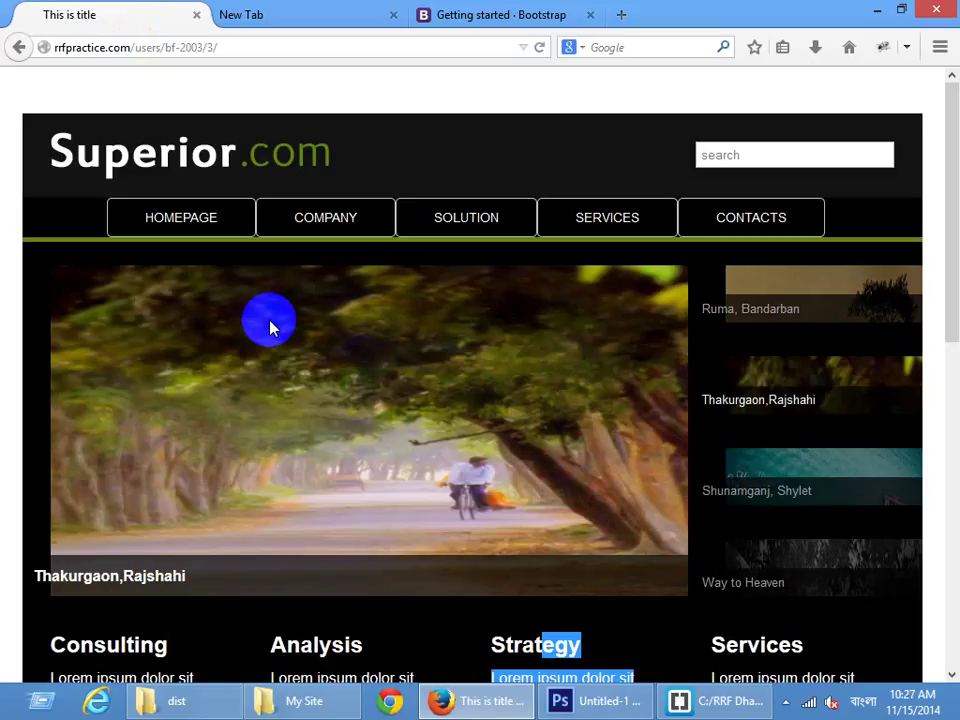
click(621, 14)
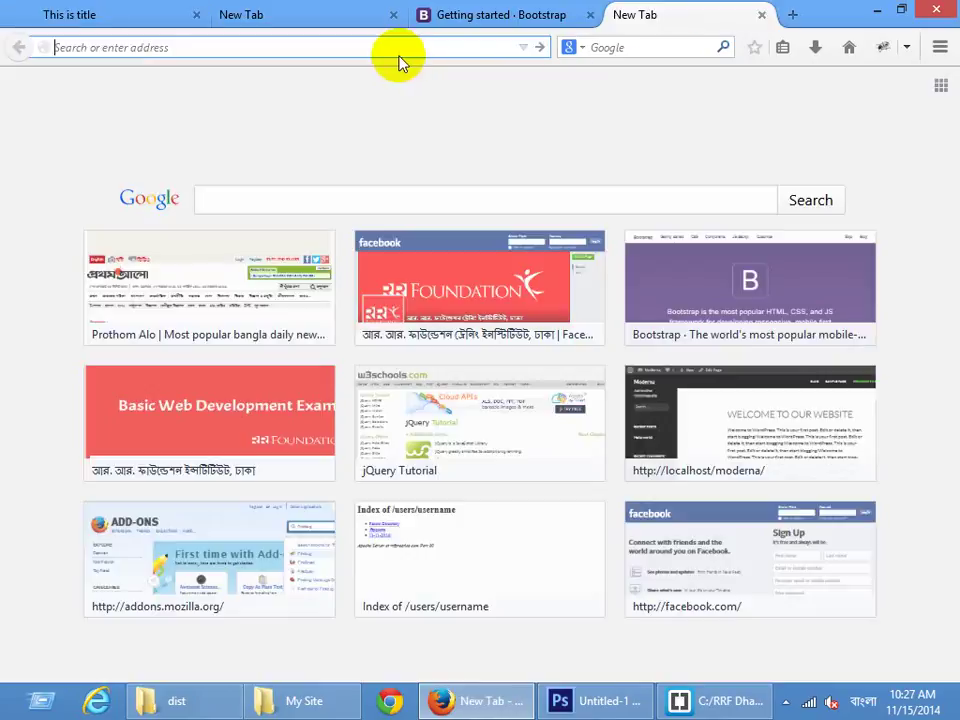
click(613, 47)
text(বে)
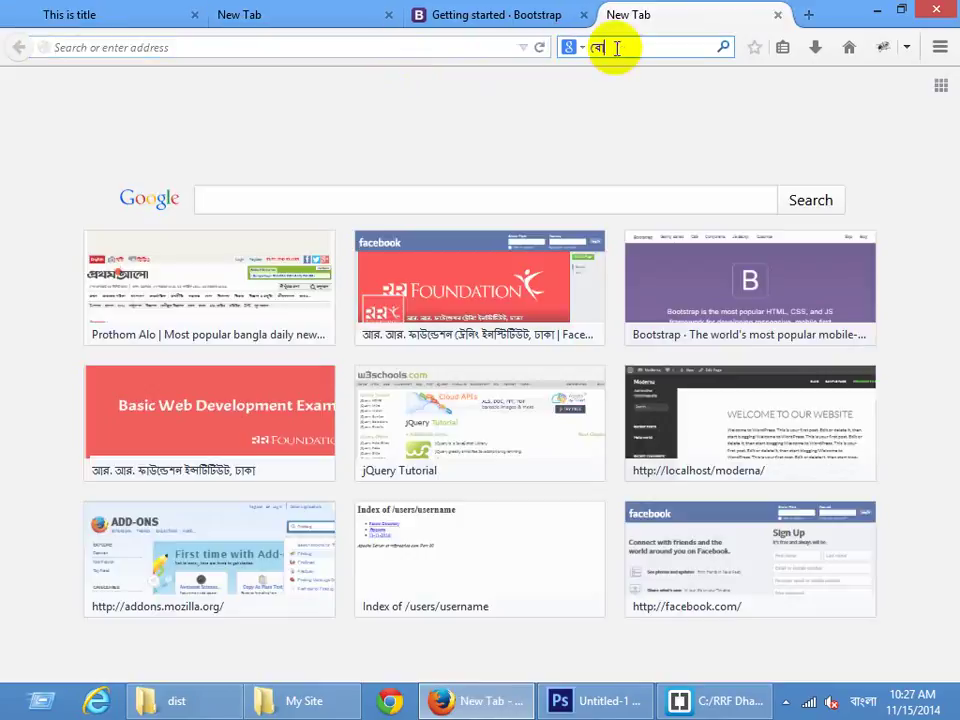
text(as)
key(BackSpace)
key(BackSpace)
key(BackSpace)
key(alt+shift)
text(basi)
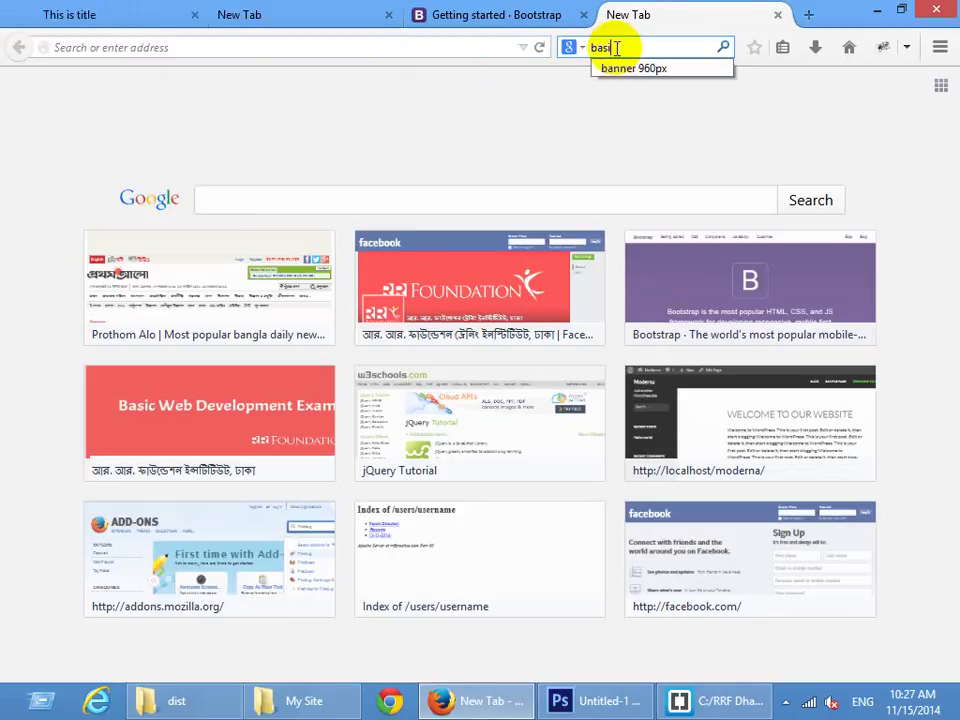
text(c website template)
key(Return)
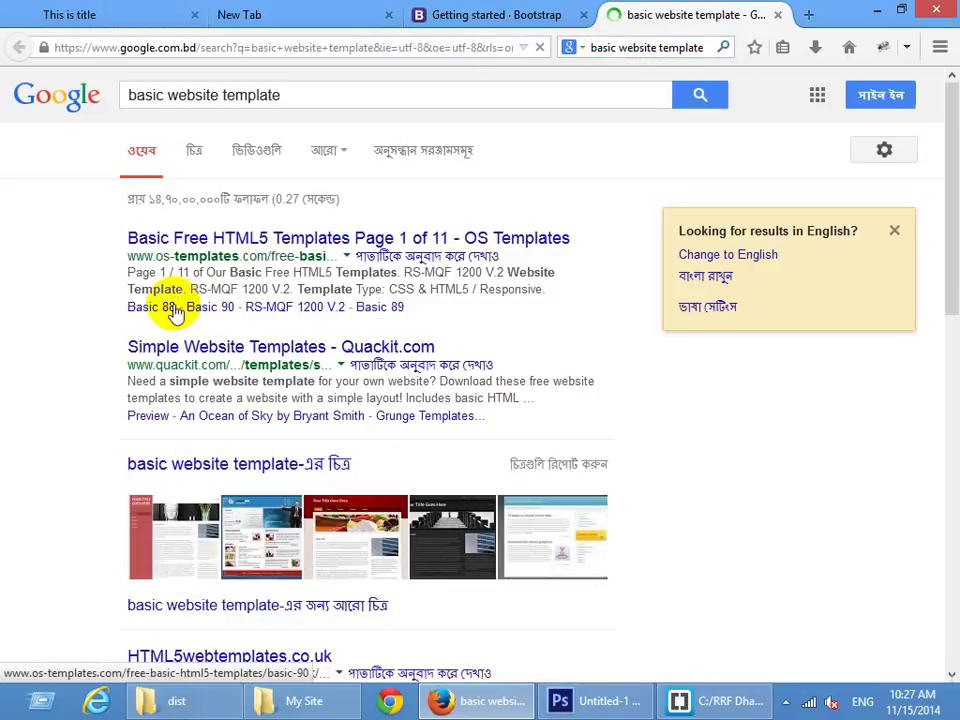
Show the image results and view the Webpilot template picture enlarged
click(193, 150)
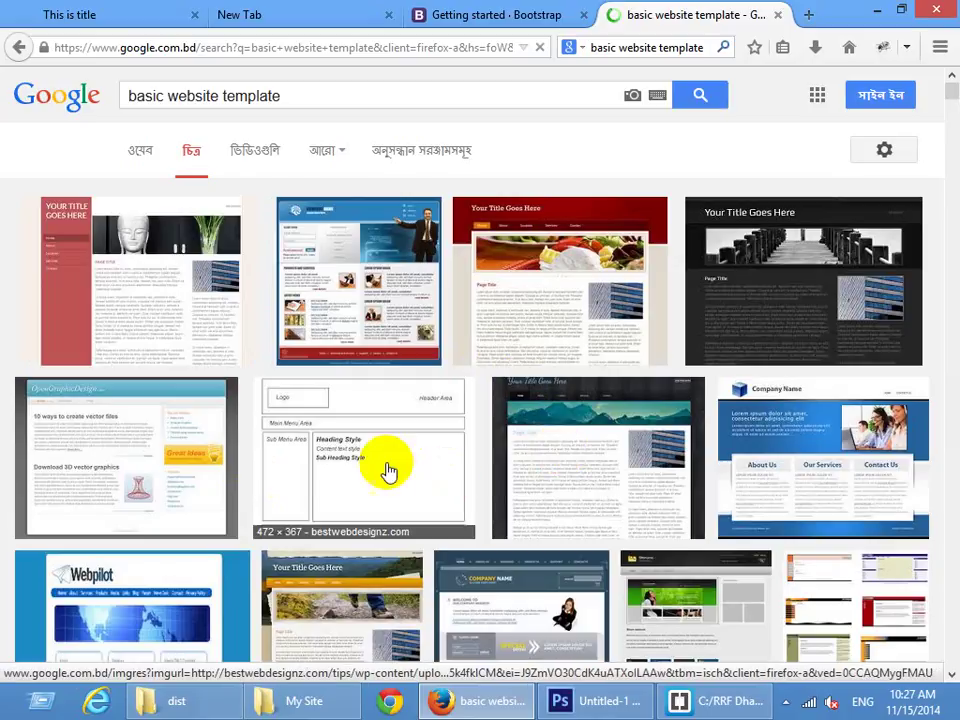
scroll(300, 458, down, 3)
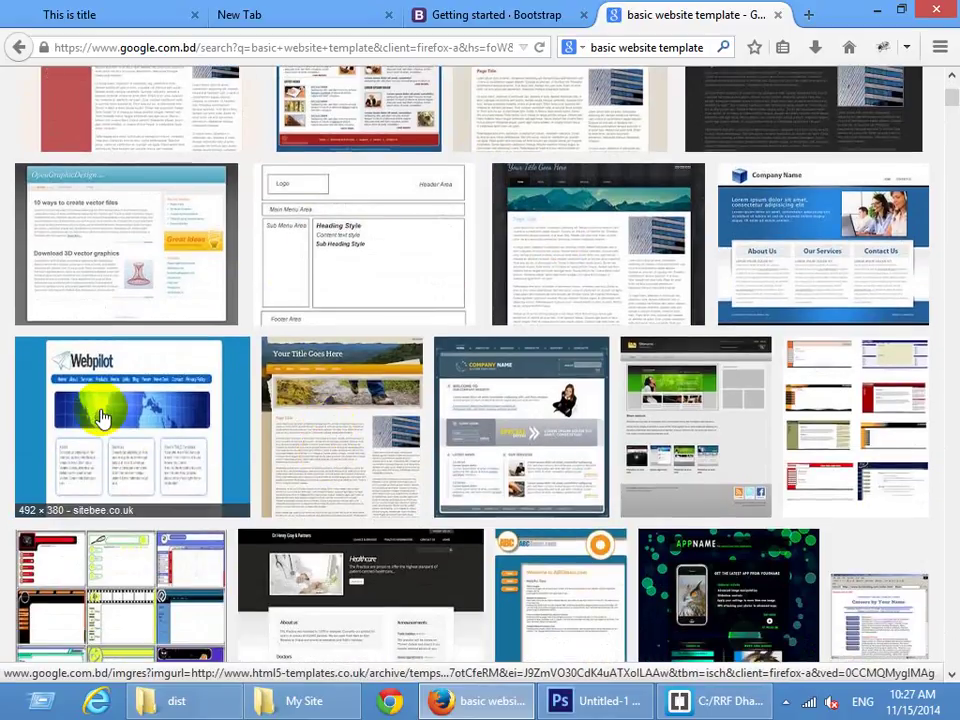
click(102, 417)
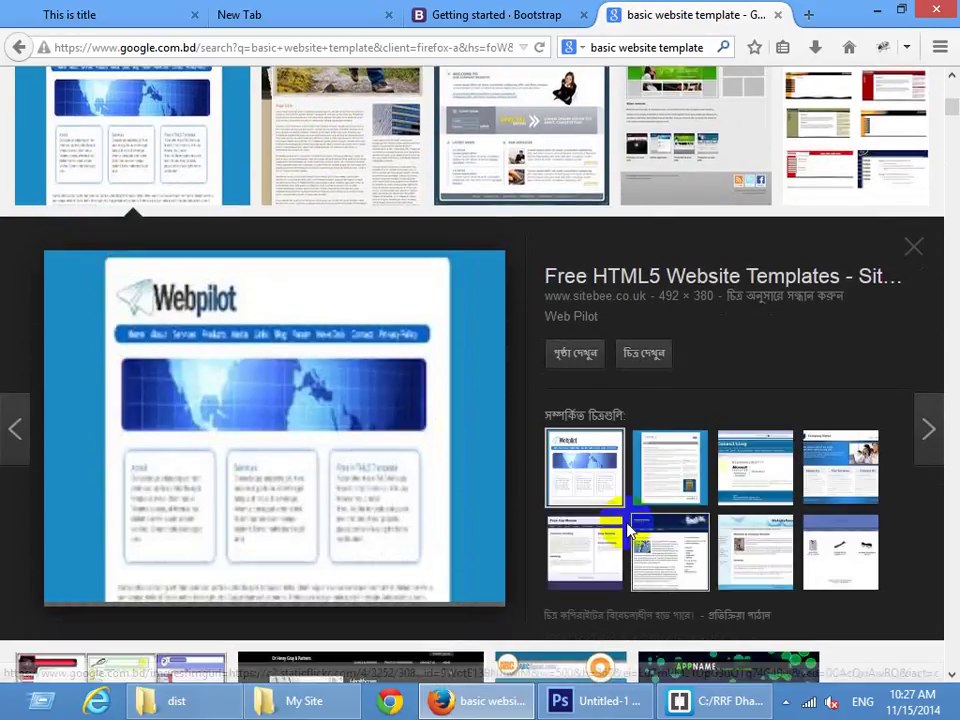
click(630, 356)
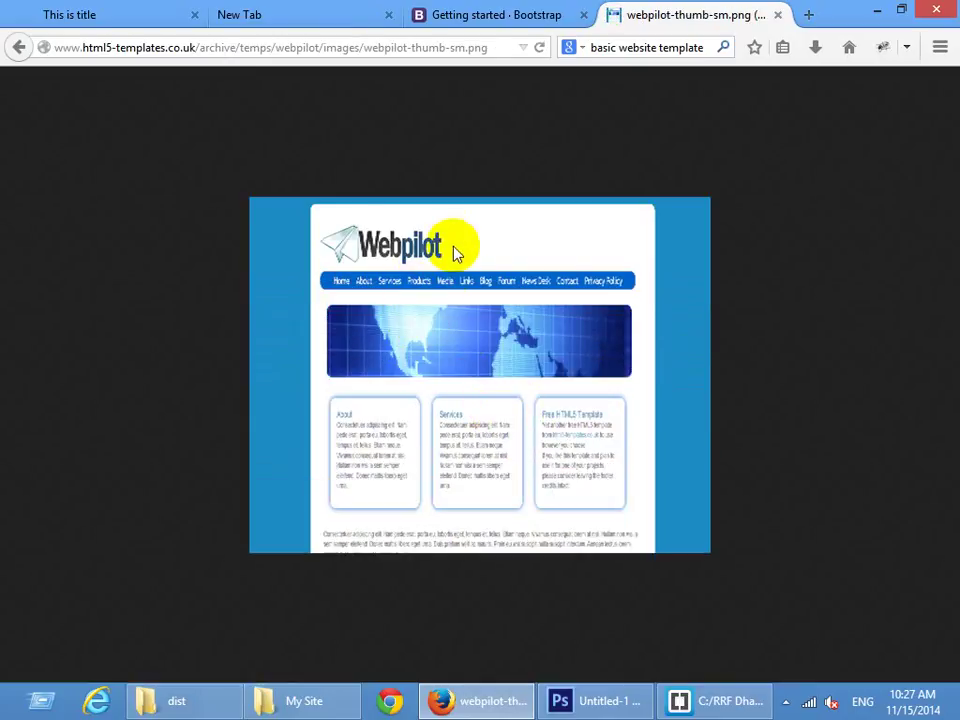
ctrl+scroll(450, 375, up, 3)
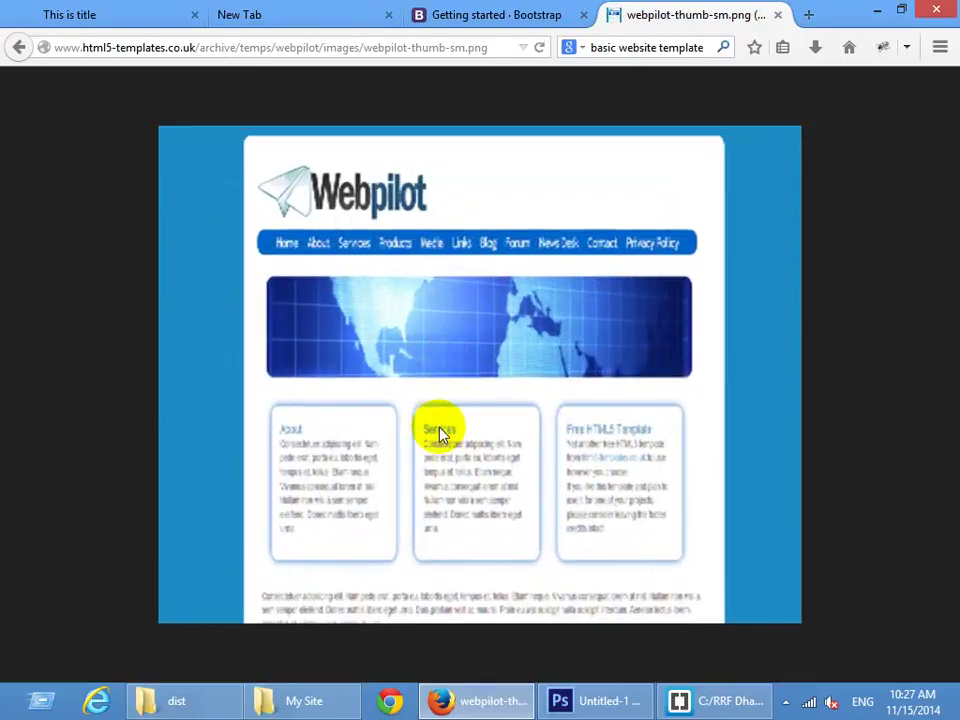
click(440, 15)
click(623, 16)
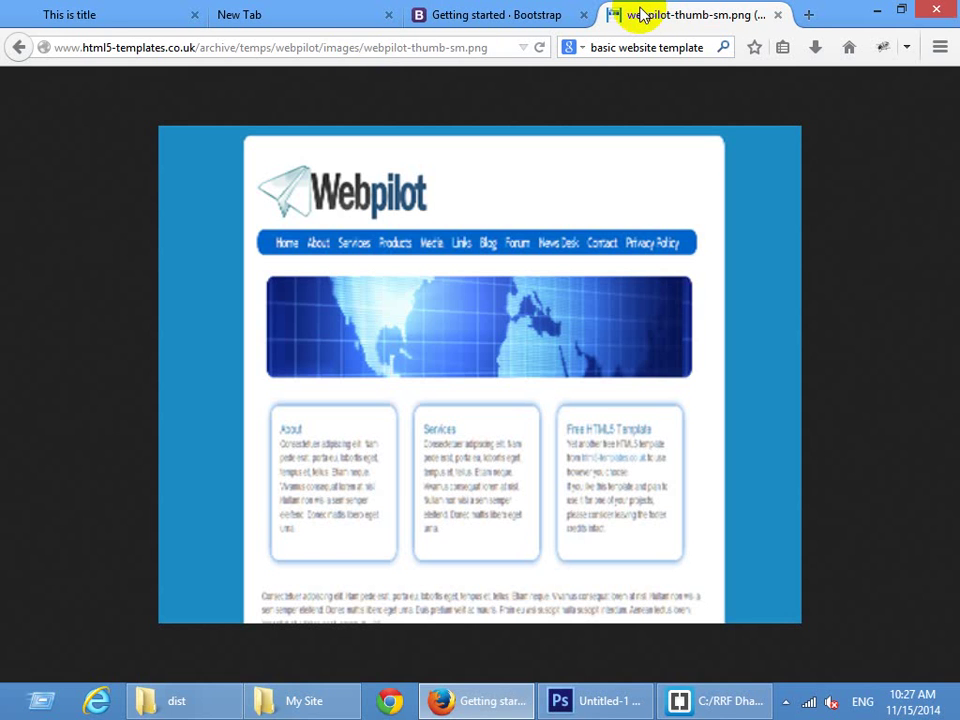
Return to the image results, find the 4Supplier basic website template and examine its layout at full size
click(18, 48)
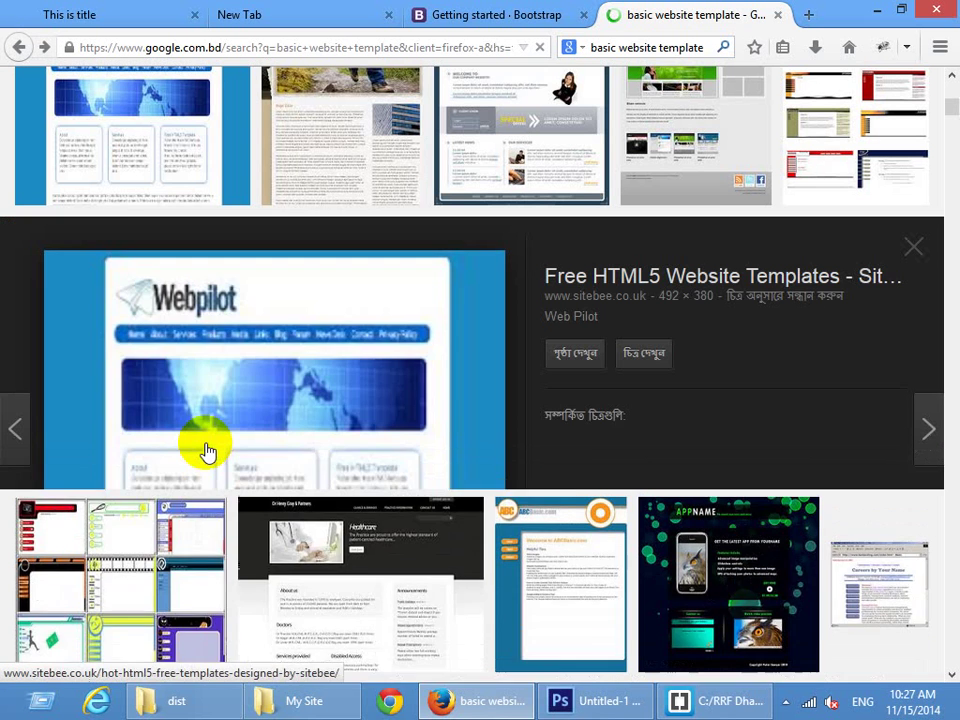
scroll(214, 435, down, 3)
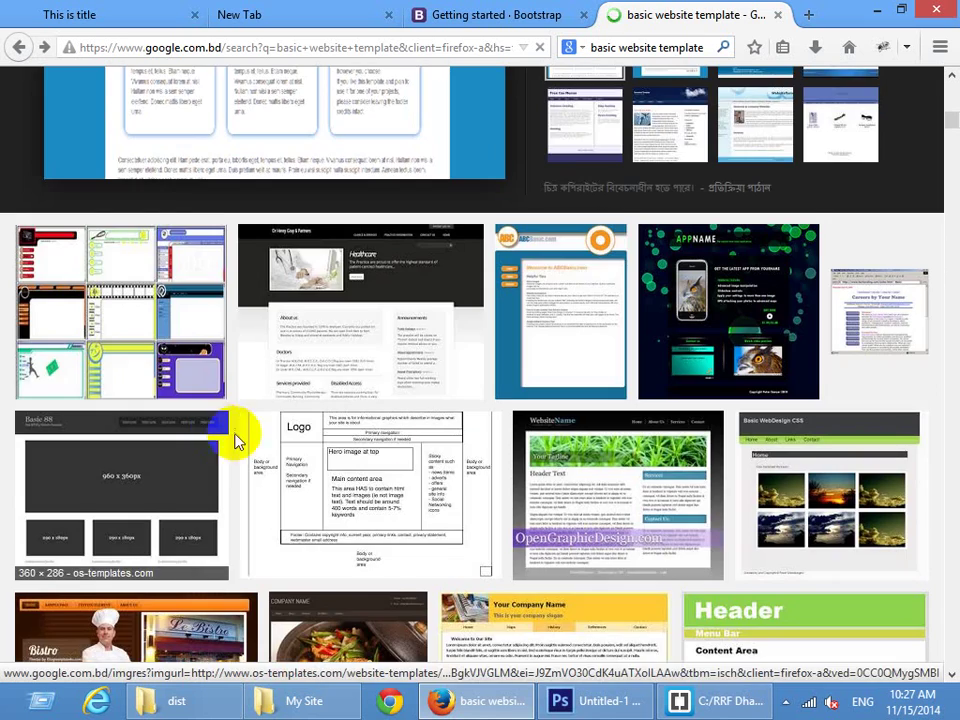
scroll(386, 439, down, 5)
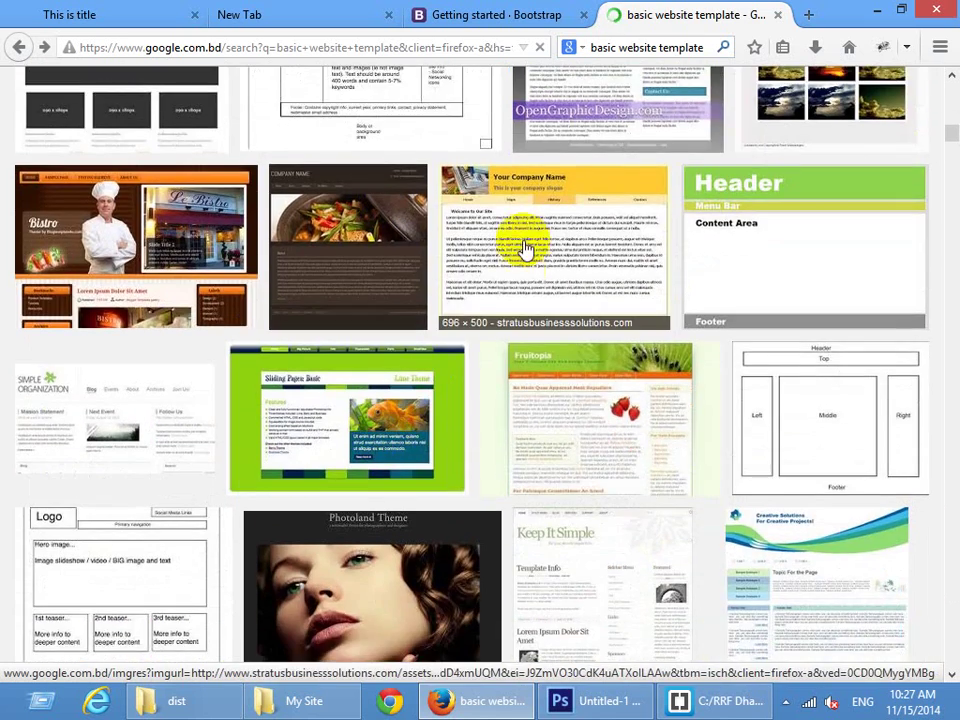
scroll(459, 311, down, 2)
scroll(459, 311, down, 4)
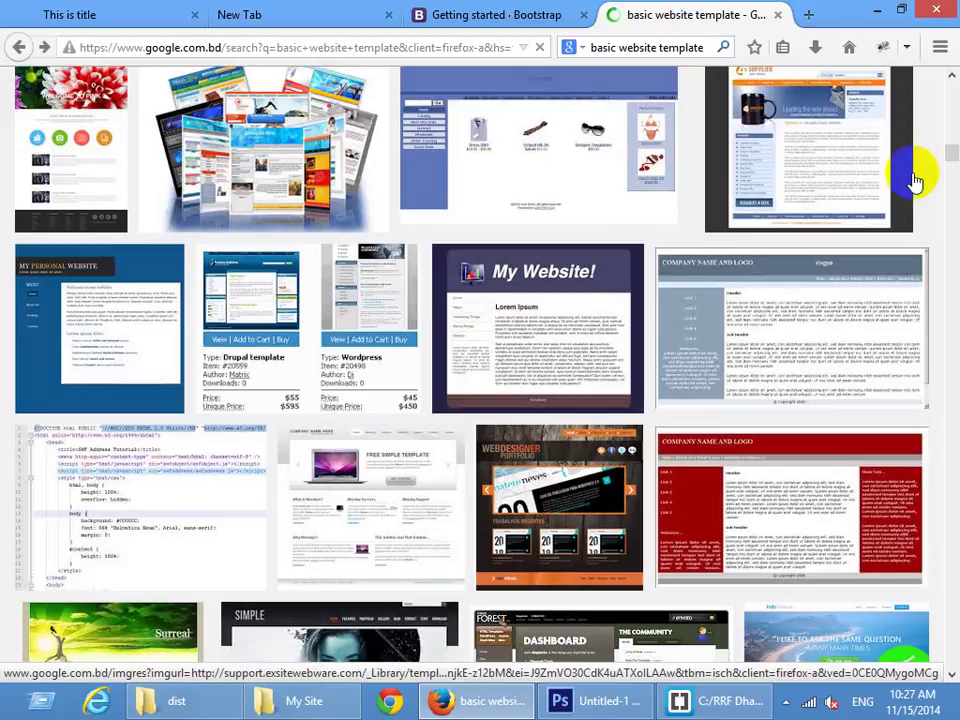
click(806, 122)
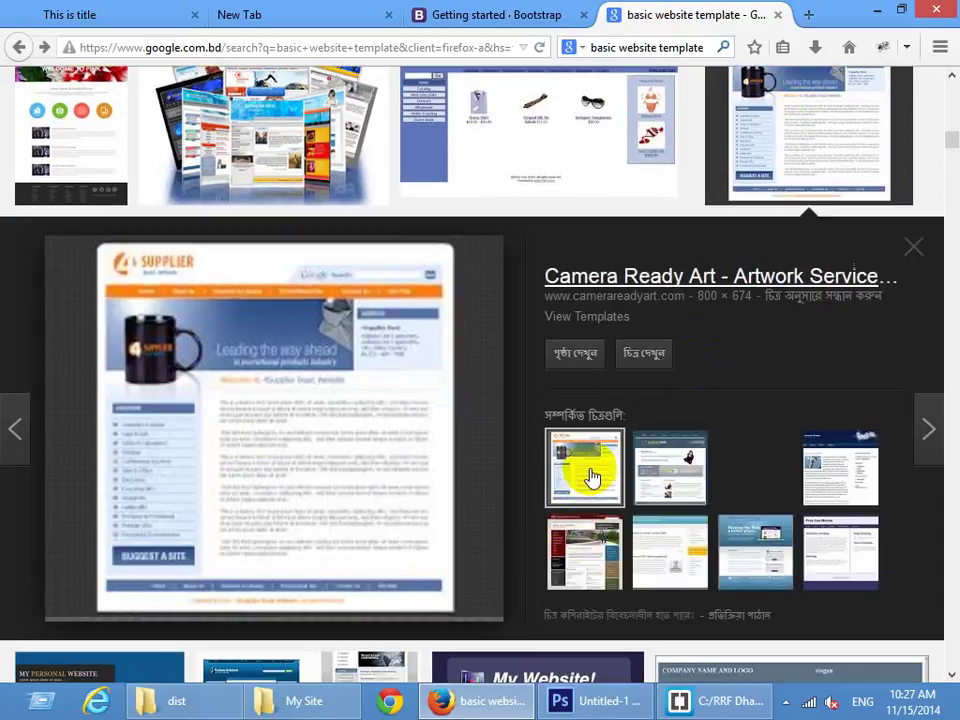
click(636, 358)
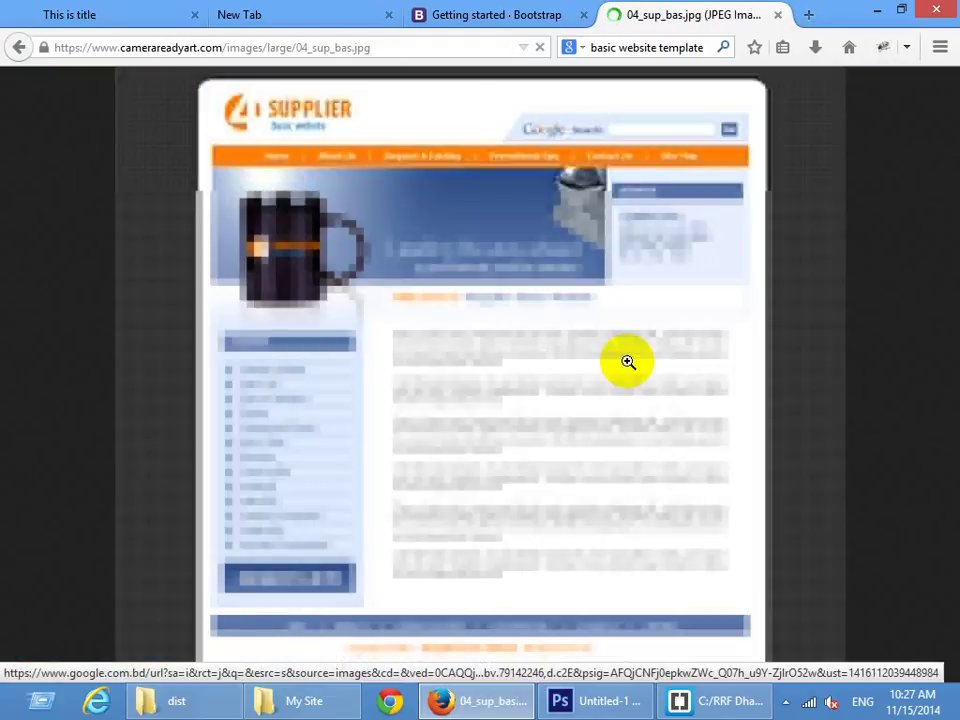
click(395, 273)
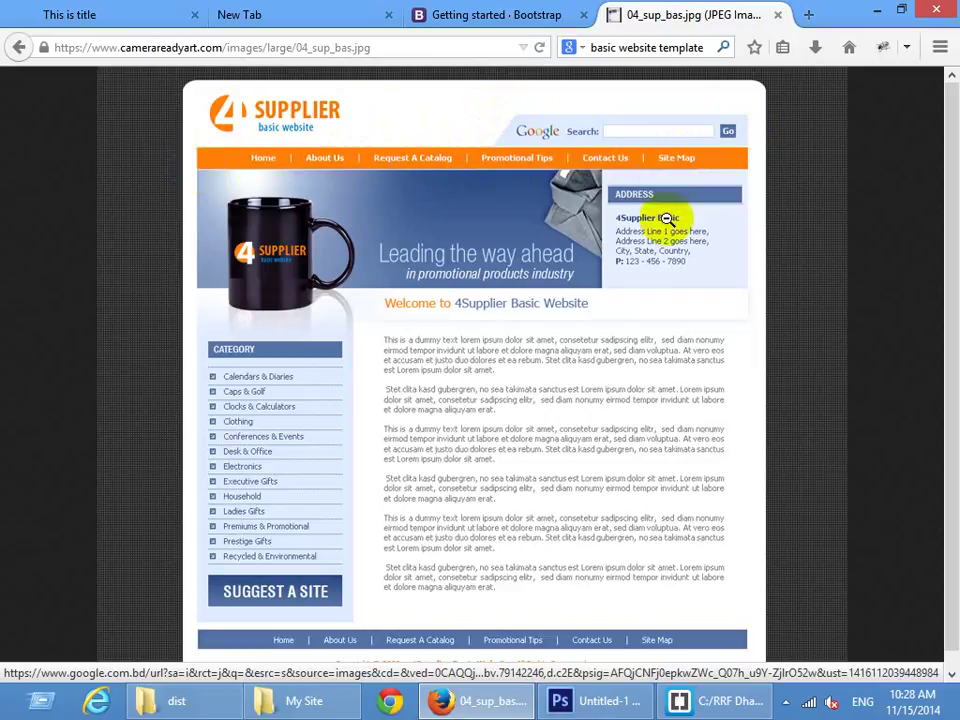
scroll(270, 350, down, 1)
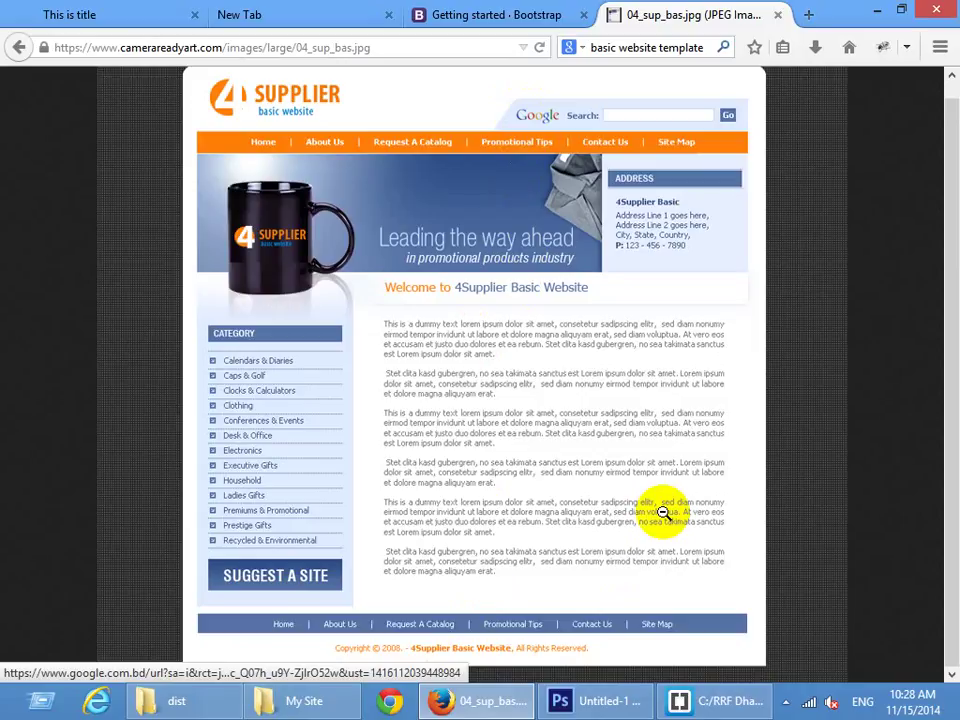
Switch to Brackets and add a div with class header_area inside the body, above the jQuery comment
click(700, 701)
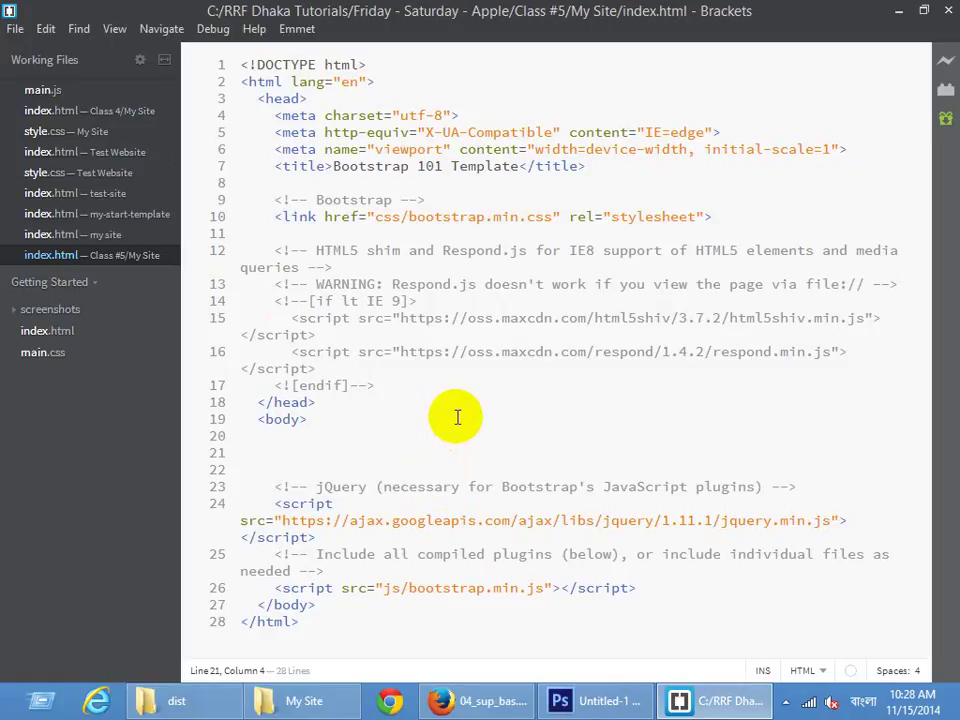
text(<div)
key(BackSpace)
key(BackSpace)
key(BackSpace)
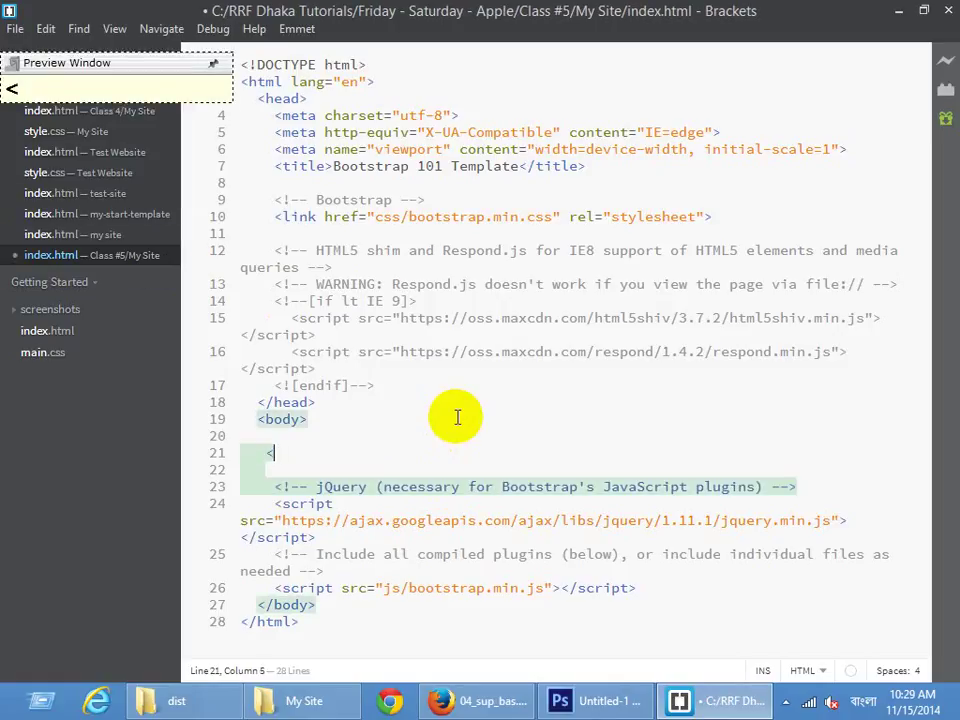
key(alt+shift)
text(d)
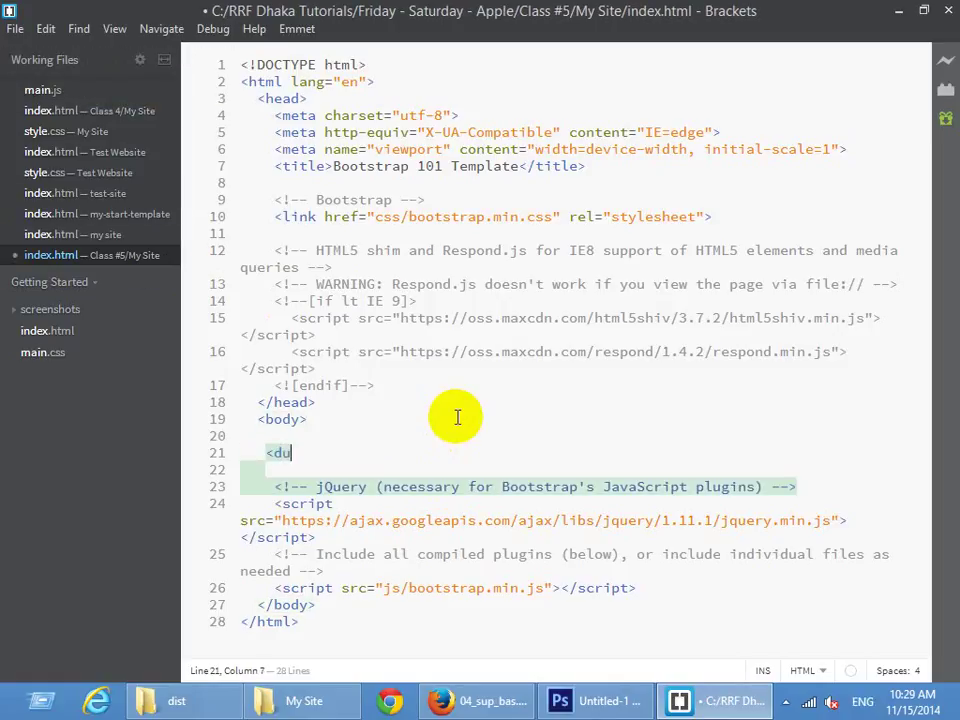
text(iv class)
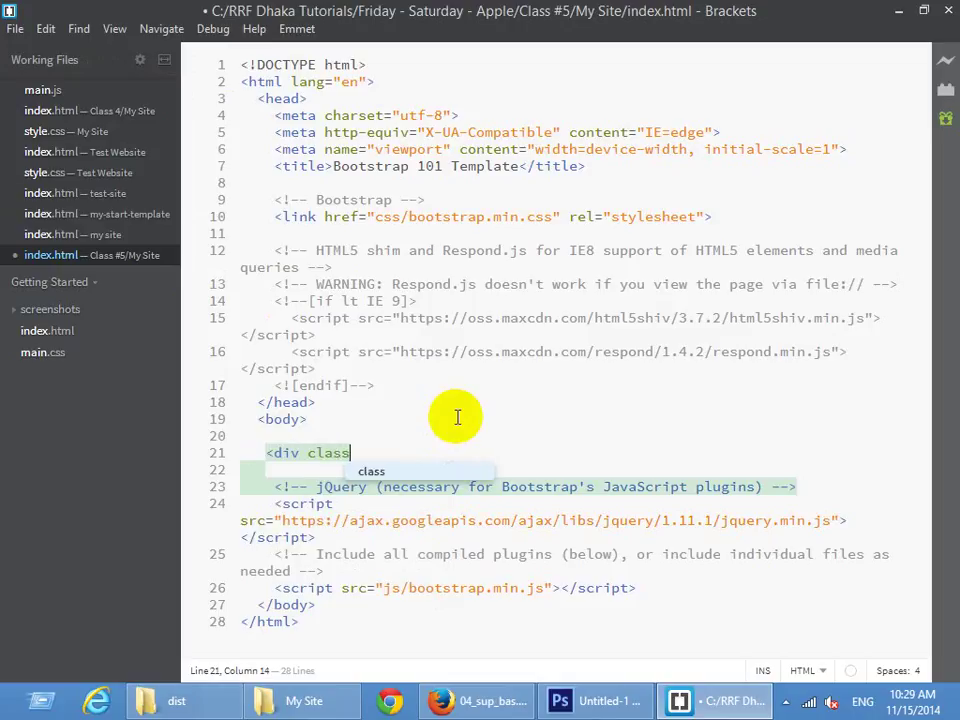
key(Return)
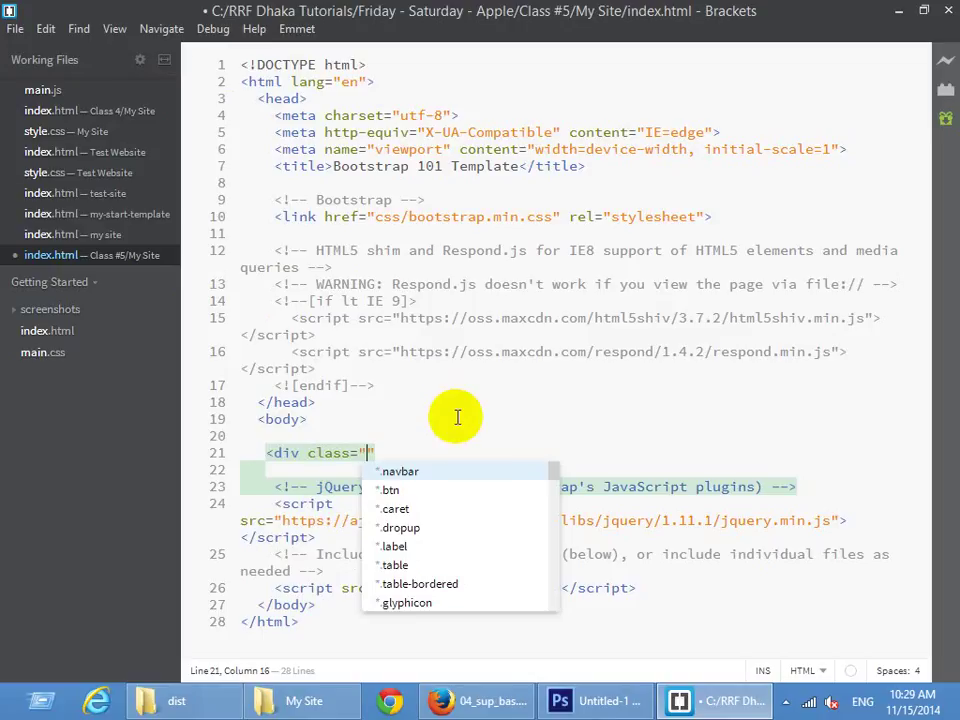
text(header_area")
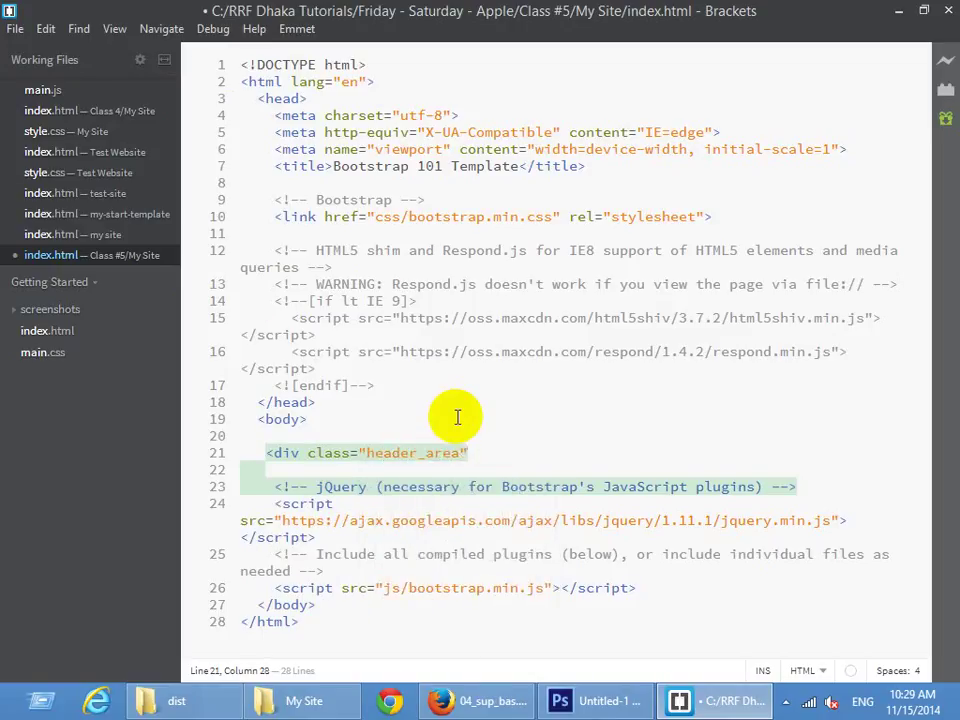
text(>)
key(Return)
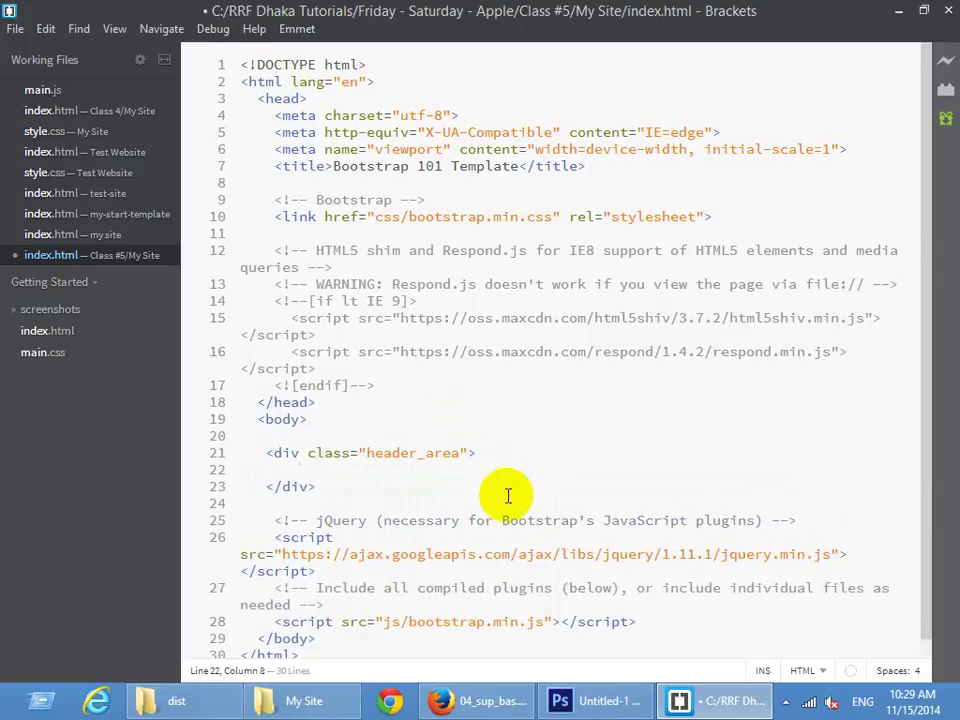
Switch to Firefox and look through Bootstrap's Getting started page back to its Download section
click(440, 700)
click(440, 15)
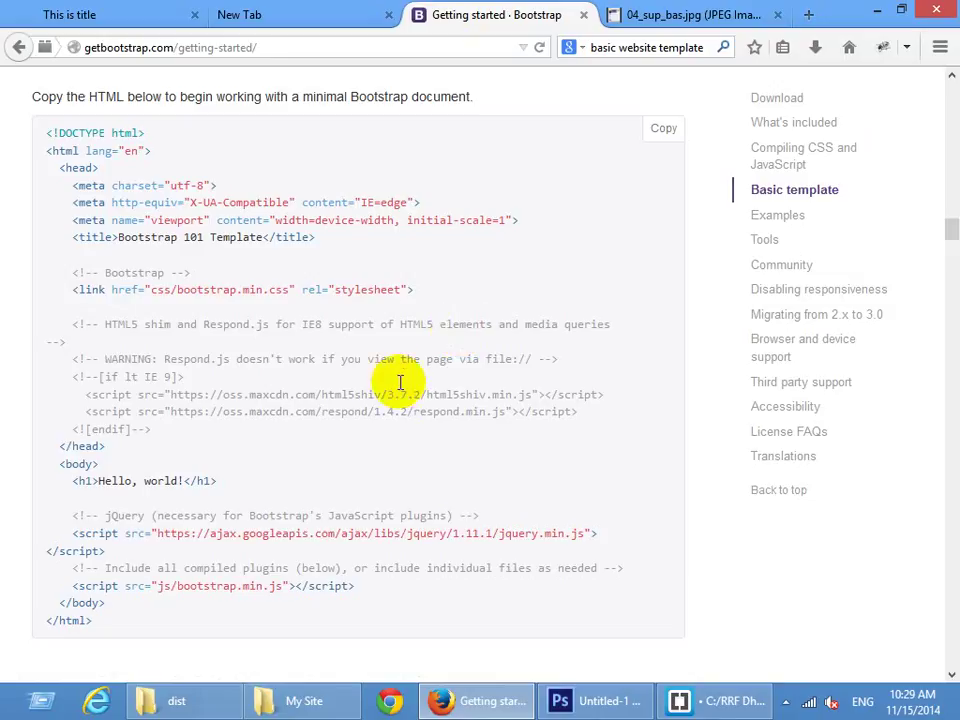
scroll(534, 347, down, 5)
ctrl+scroll(542, 343, down, 4)
scroll(532, 355, up, 12)
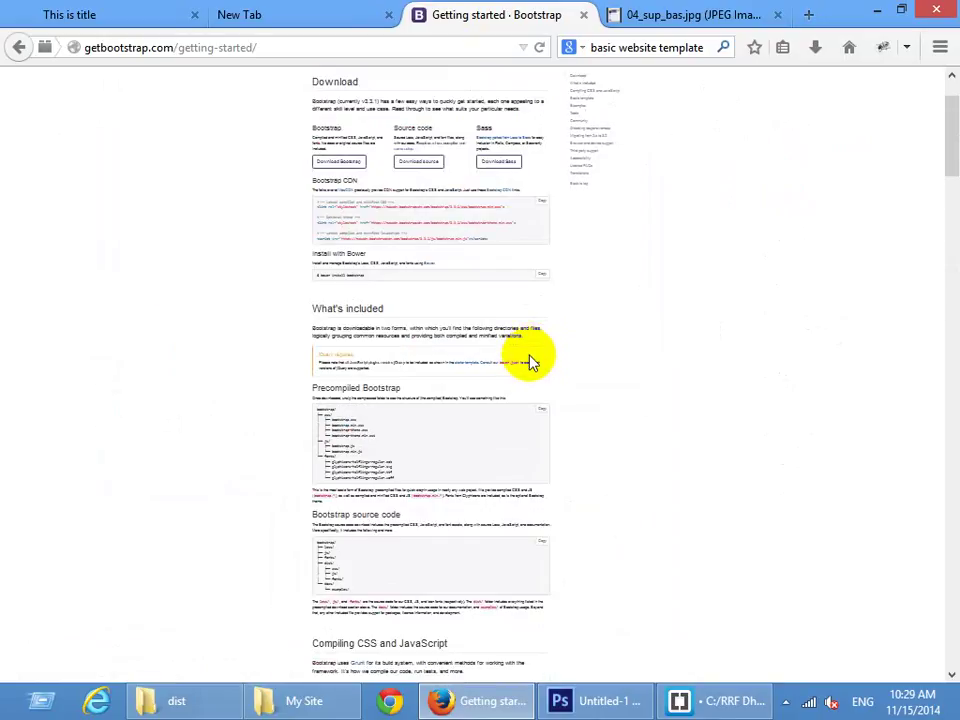
ctrl+scroll(532, 362, up, 4)
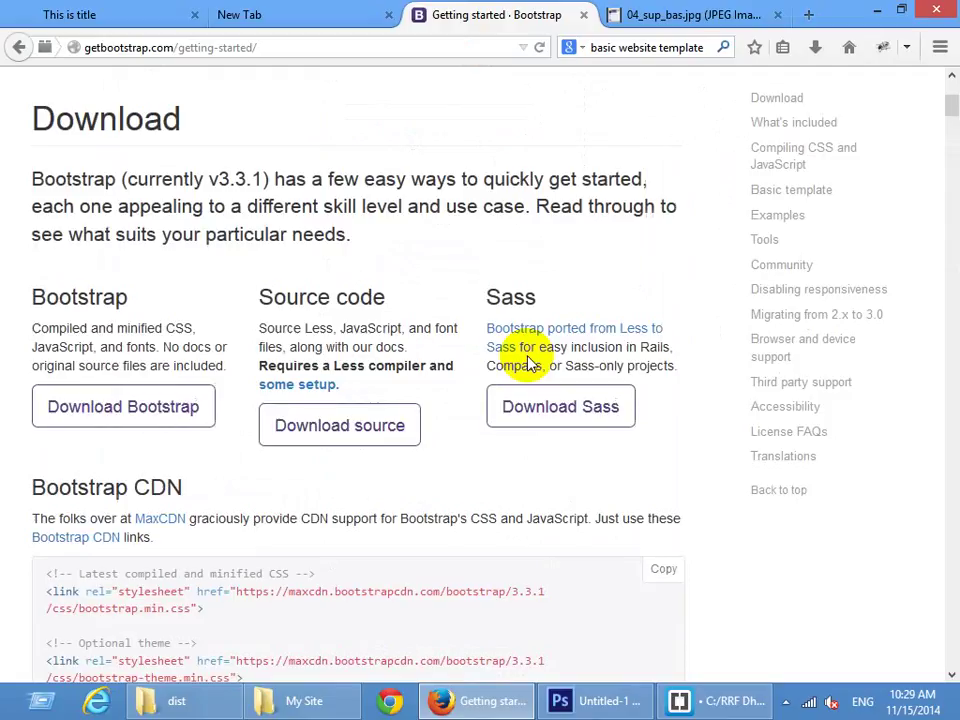
Switch to Brackets and begin a nested div inside header_area, entering contai as the start of its class name
click(680, 700)
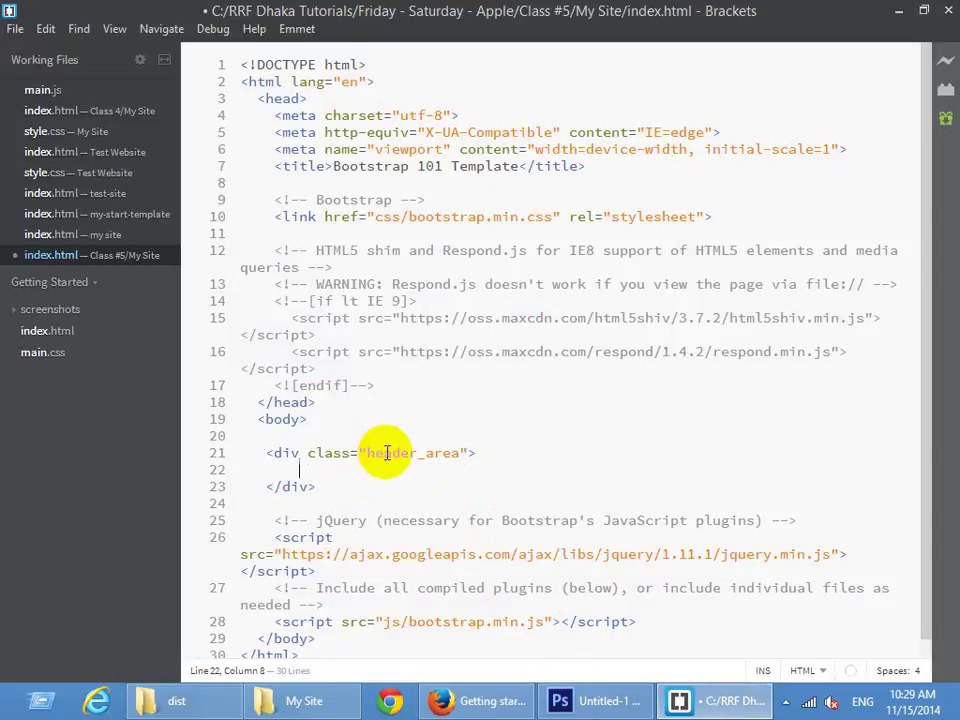
text(<div cla)
key(Return)
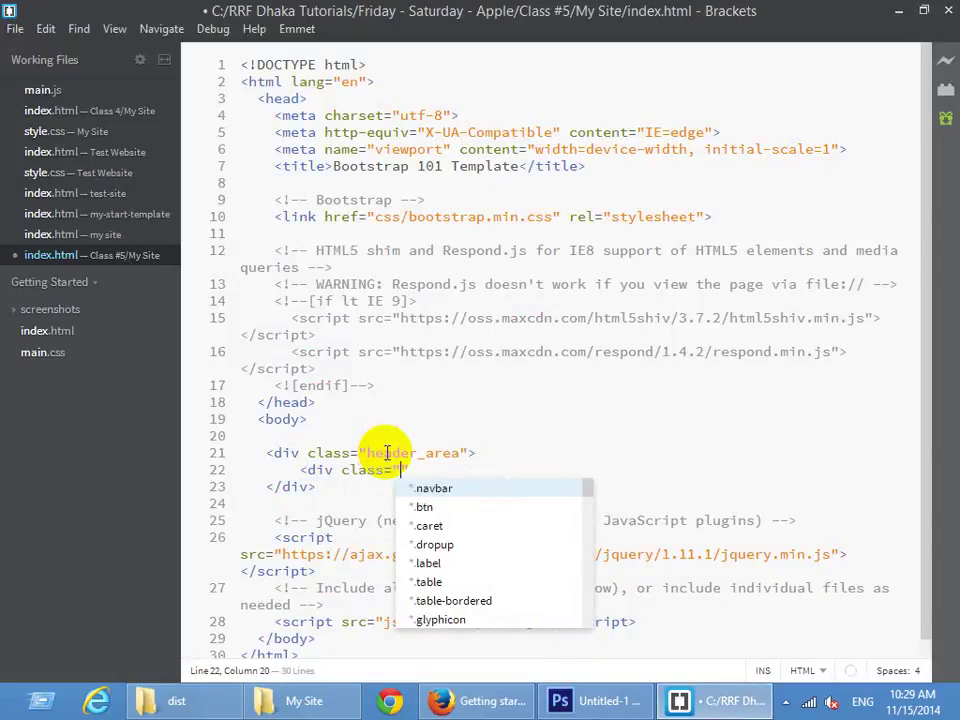
text(c)
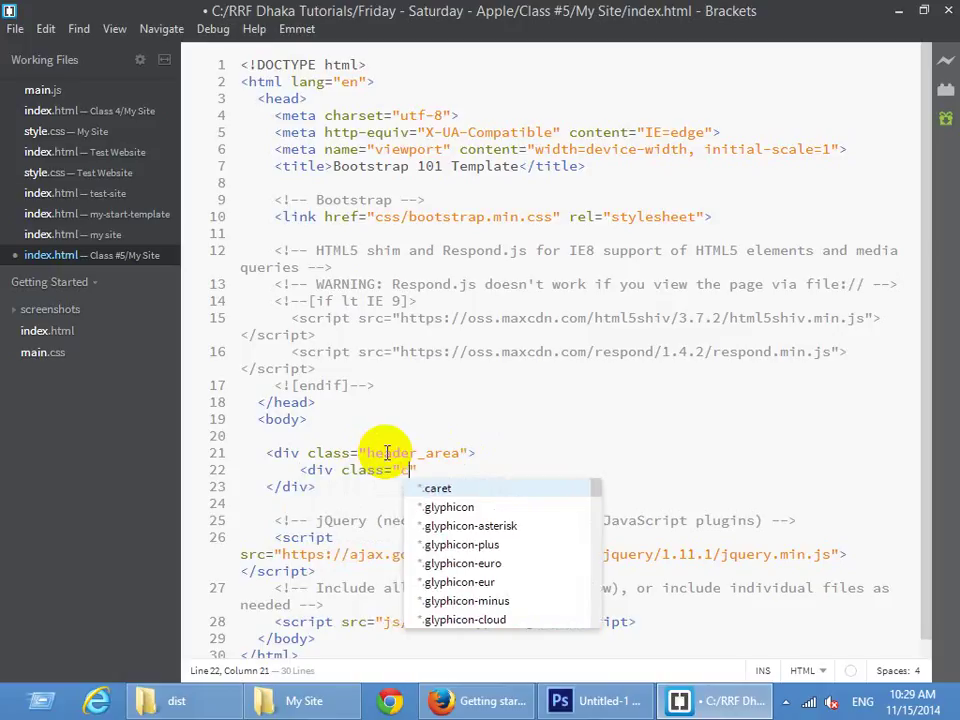
text(ontai)
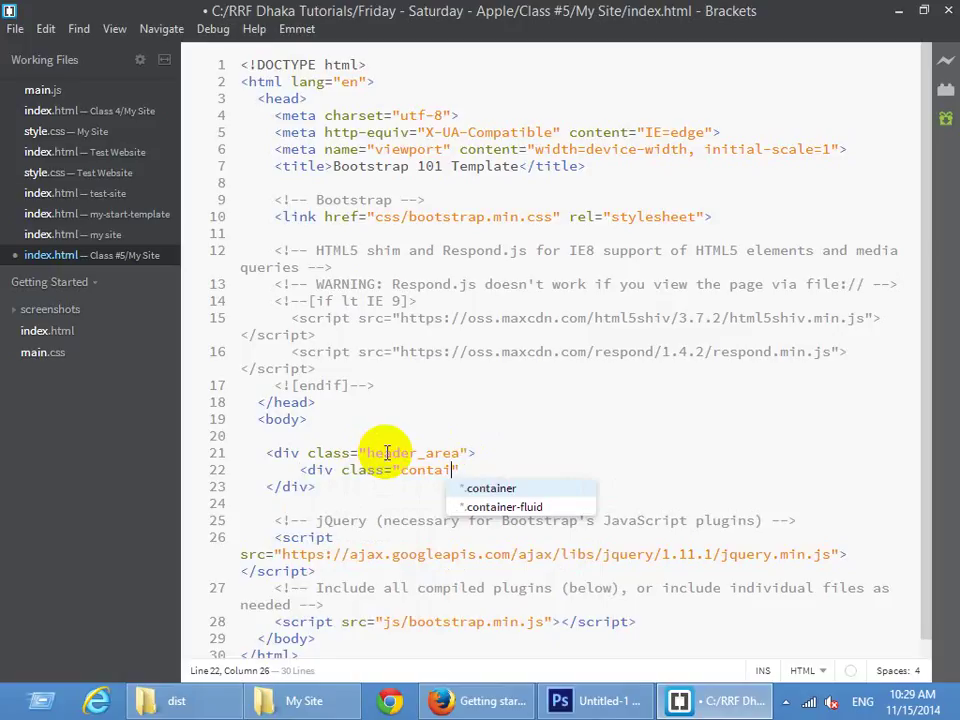
Search the available Brackets extensions for class and look over the CSS class code hint extension, leaving the Extension Manager closed
click(16, 27)
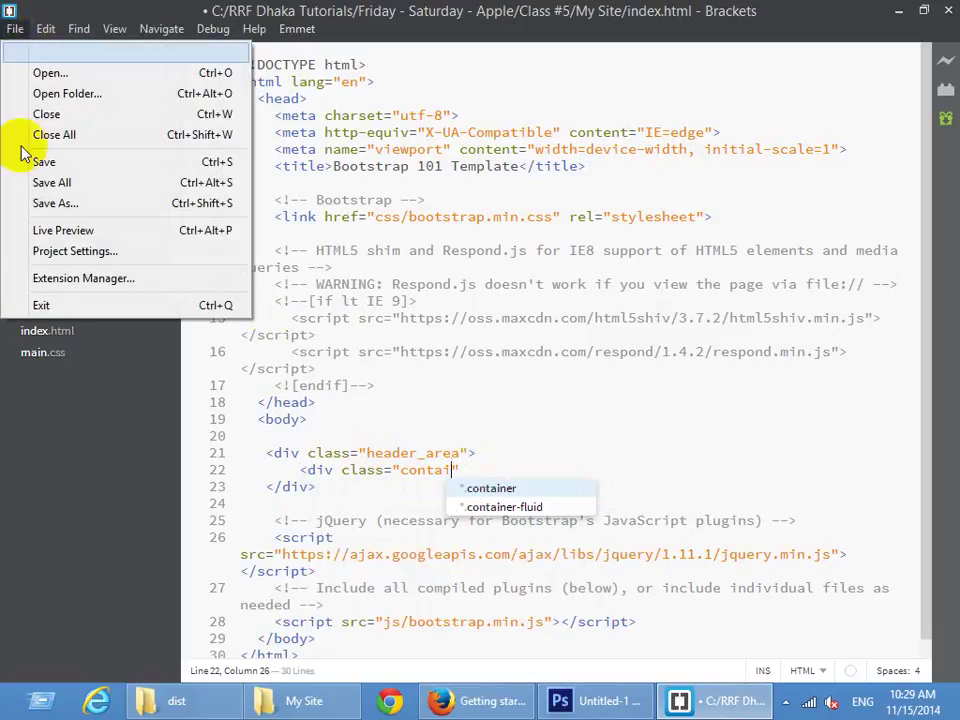
click(60, 279)
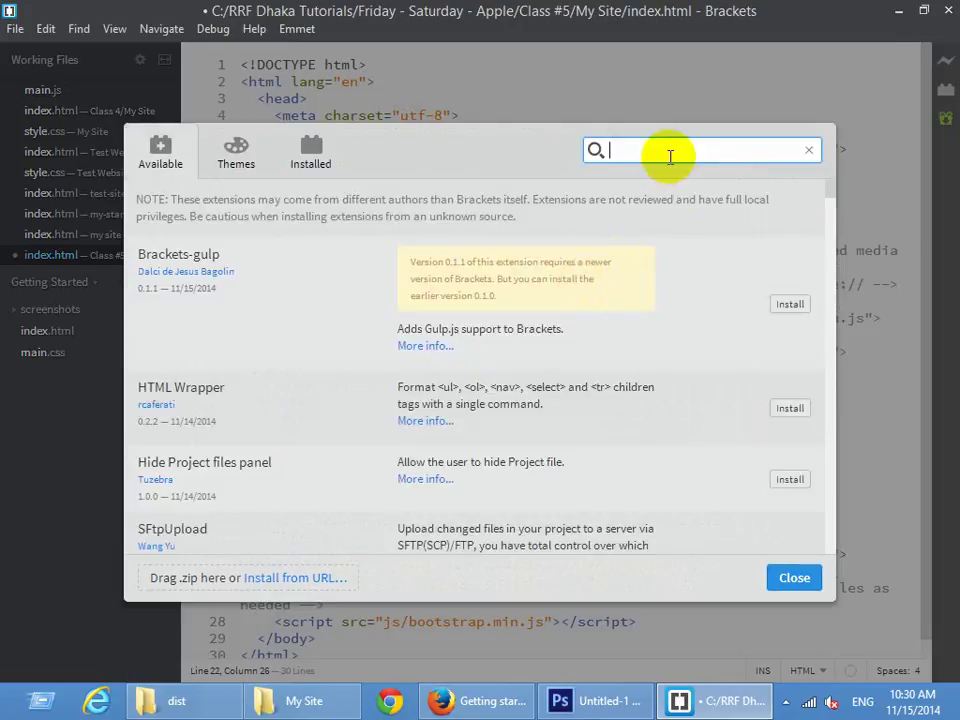
text(class)
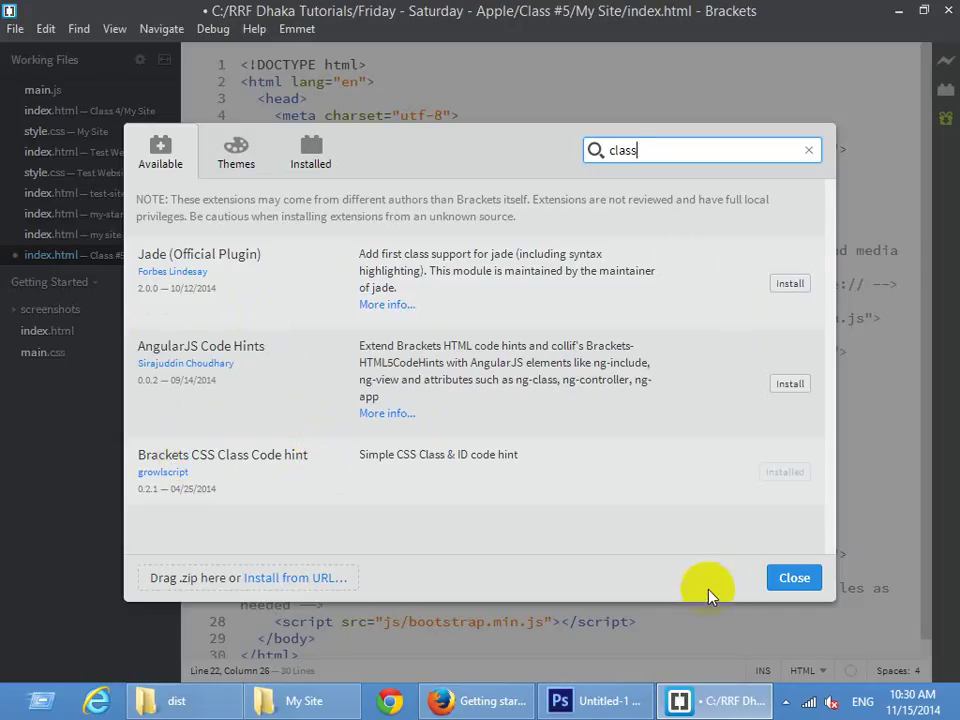
click(790, 579)
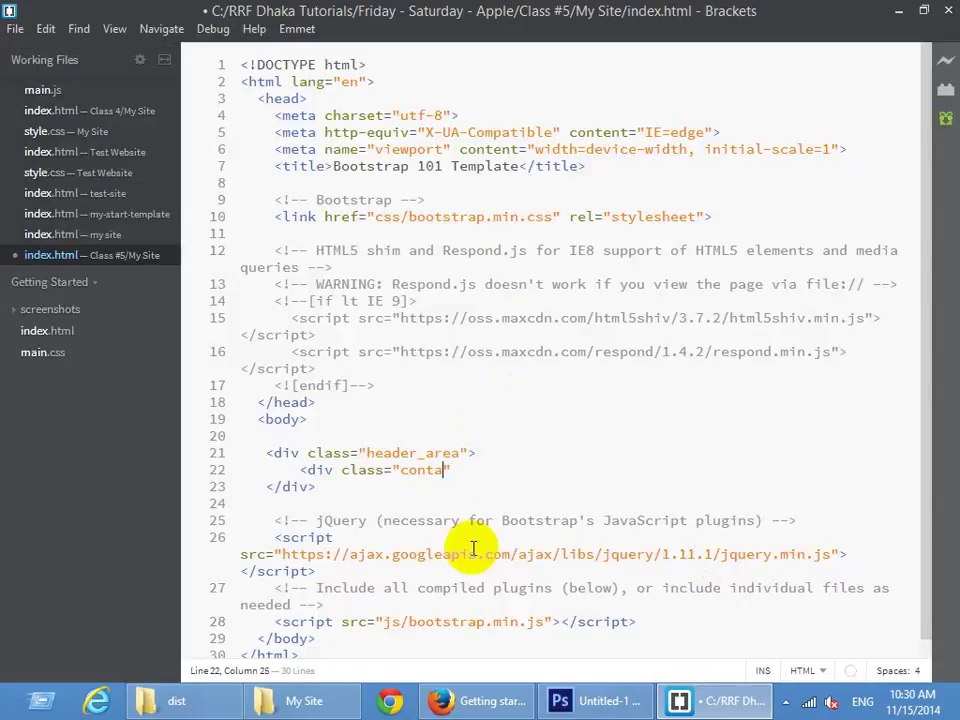
Complete the nested div's class as container, add its closing tag and open an empty line inside it
key(ctrl+space)
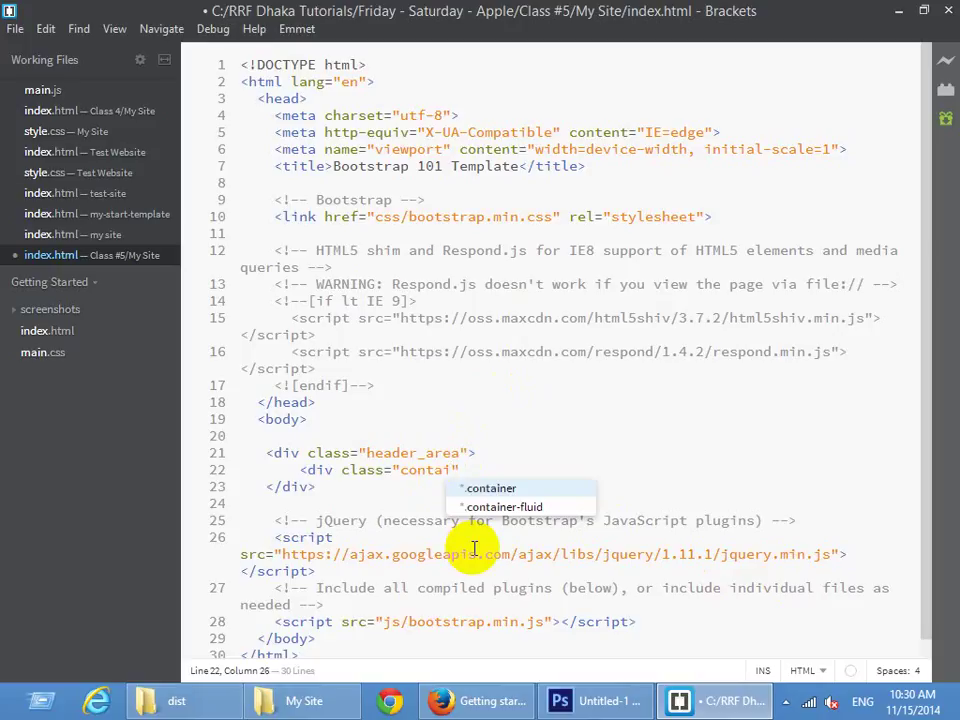
key(Return)
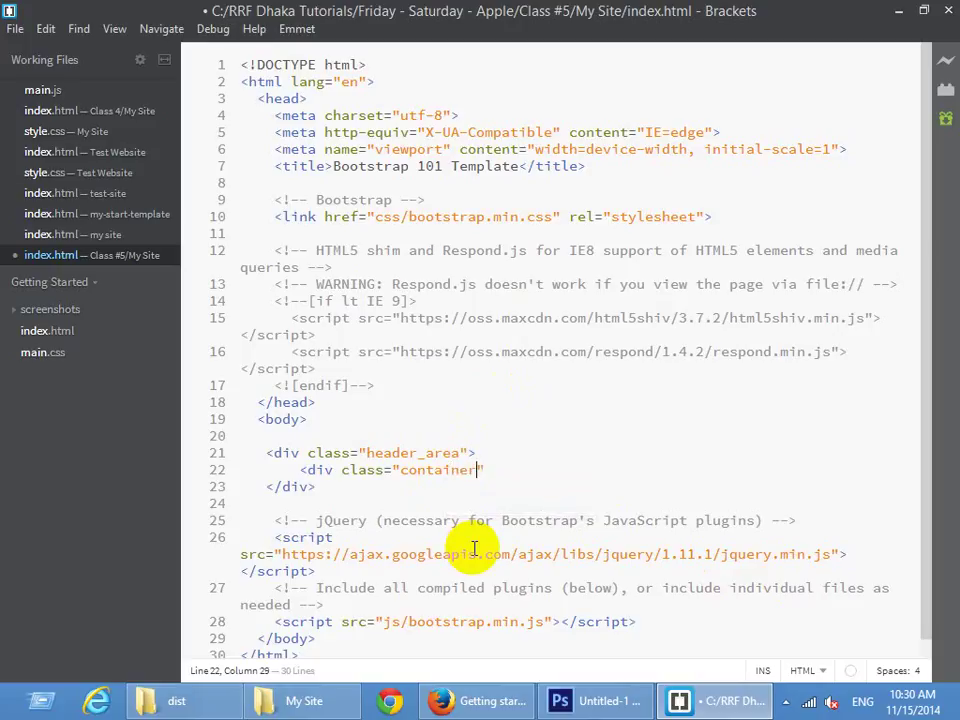
text("></div>)
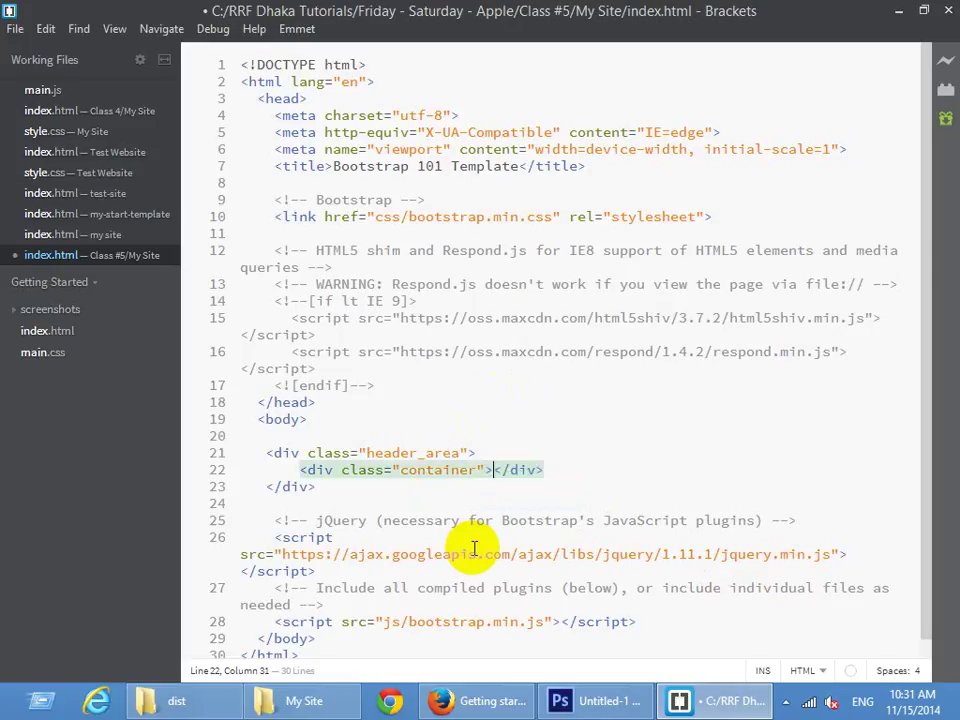
key(Return)
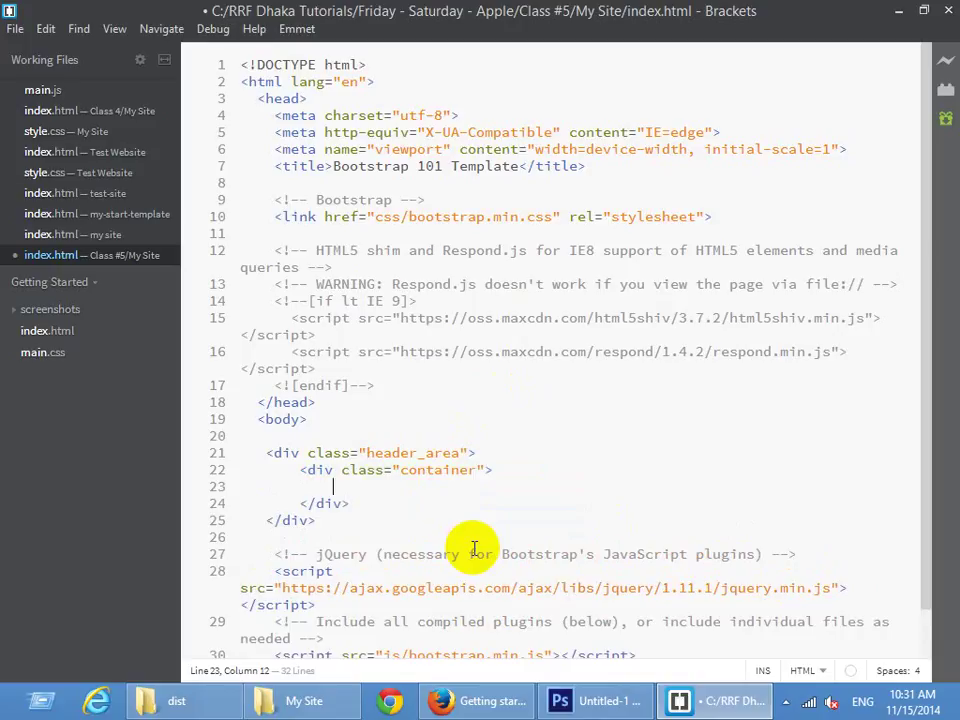
Add a div with class row inside the container div, with an empty line between its tags
text(<div cla)
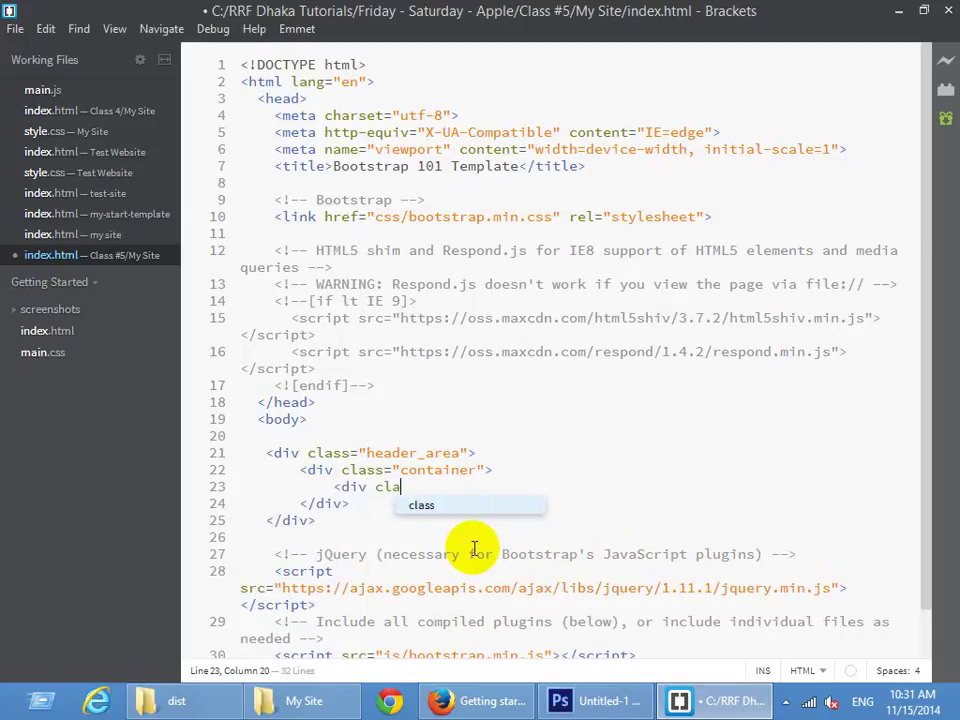
key(Return)
text(row)
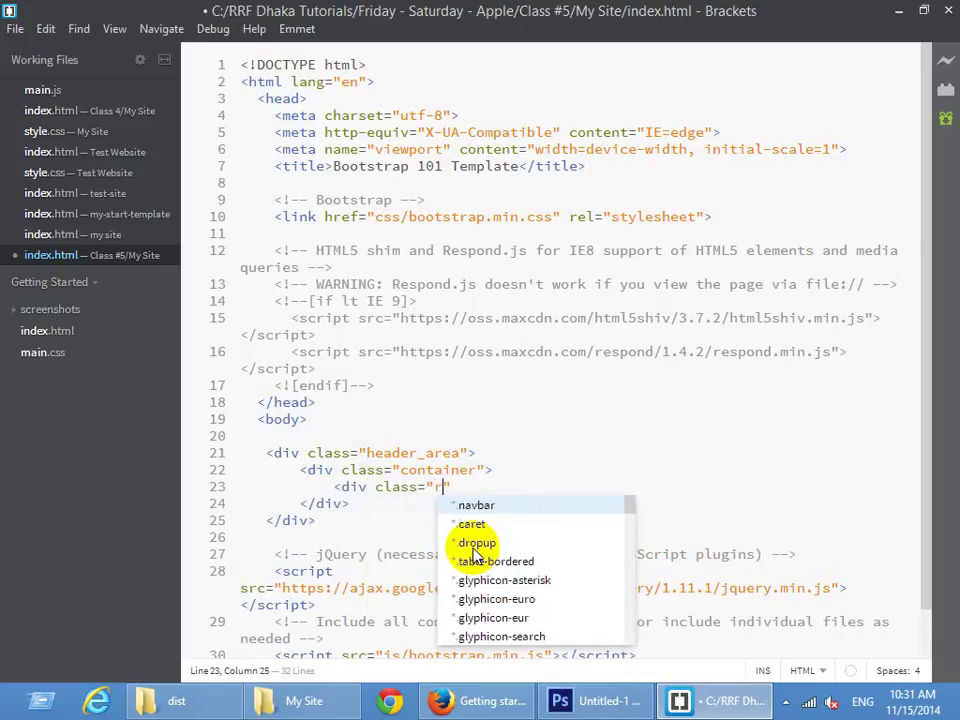
key(Right)
text(>)
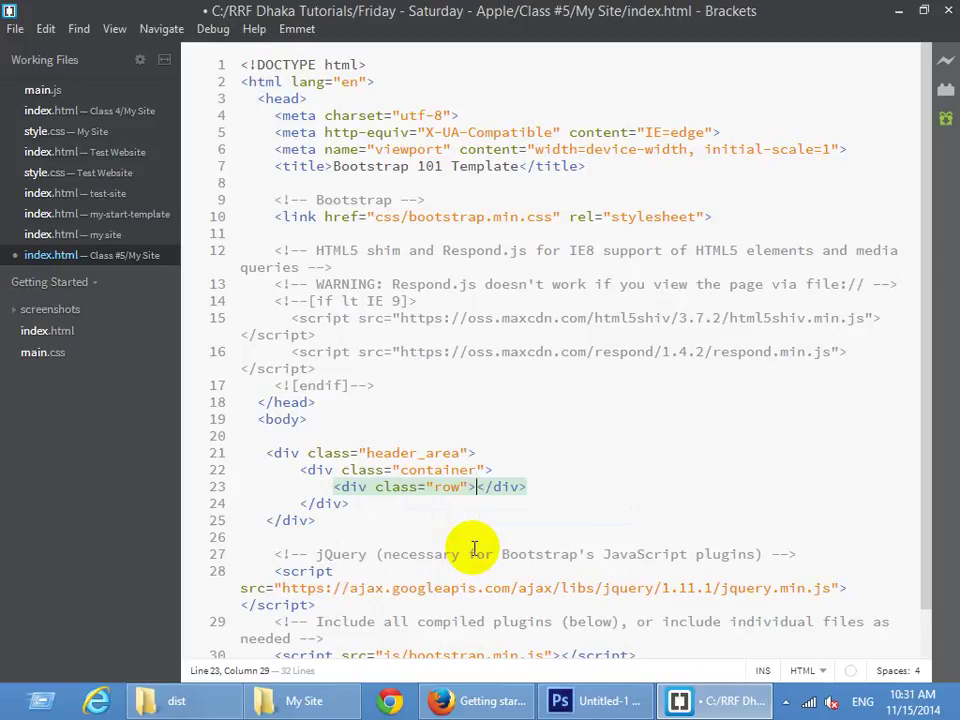
key(Return)
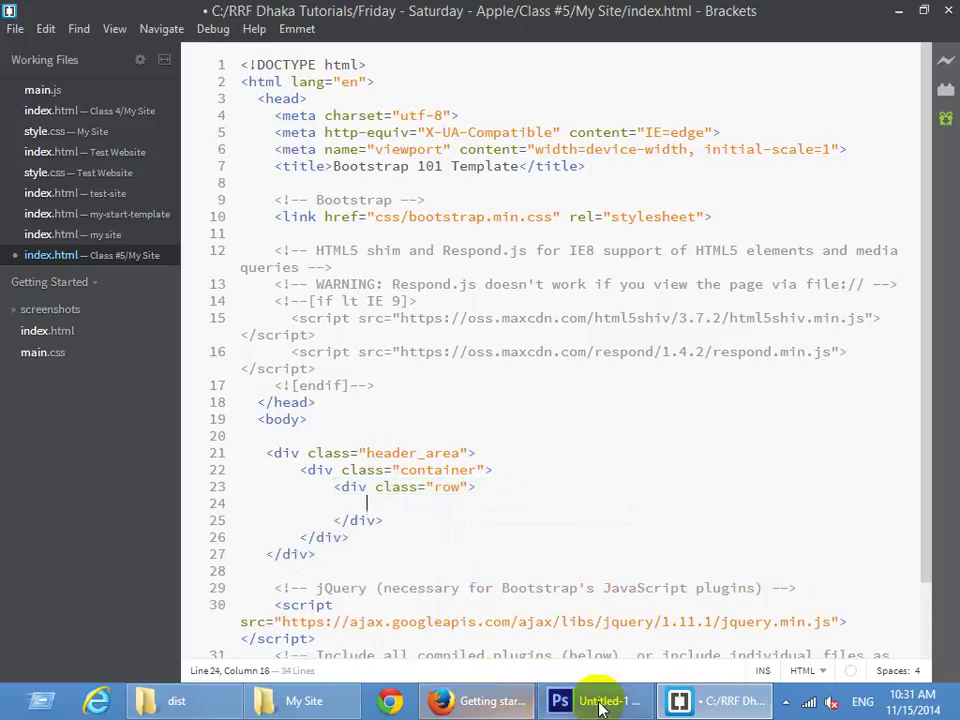
Switch to Firefox to examine the 4Supplier template's layout, and return to Brackets
click(497, 703)
click(640, 15)
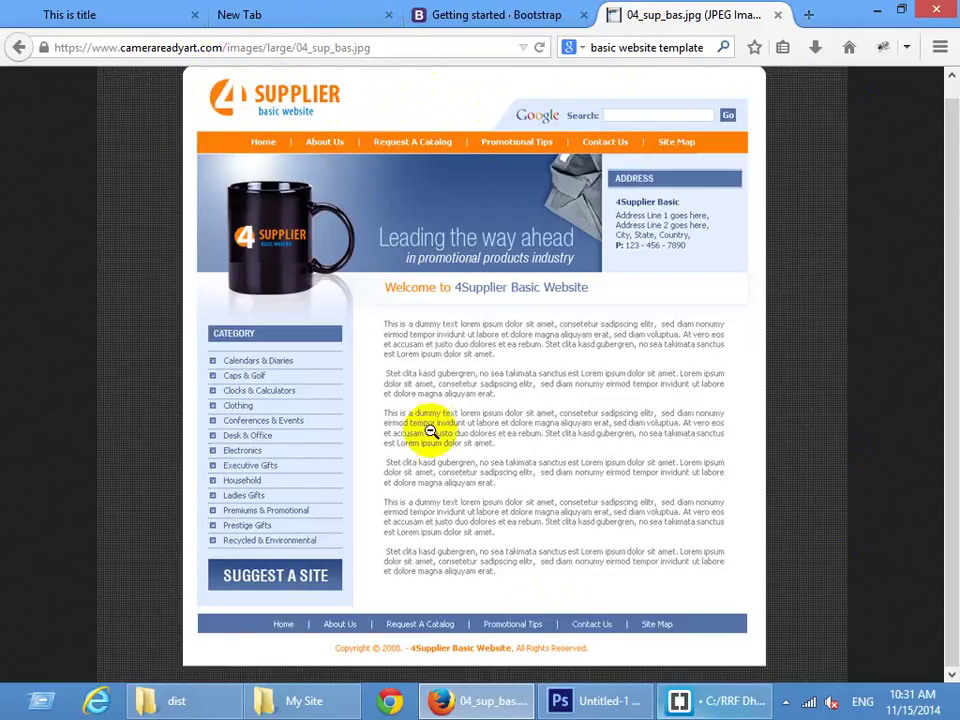
click(742, 703)
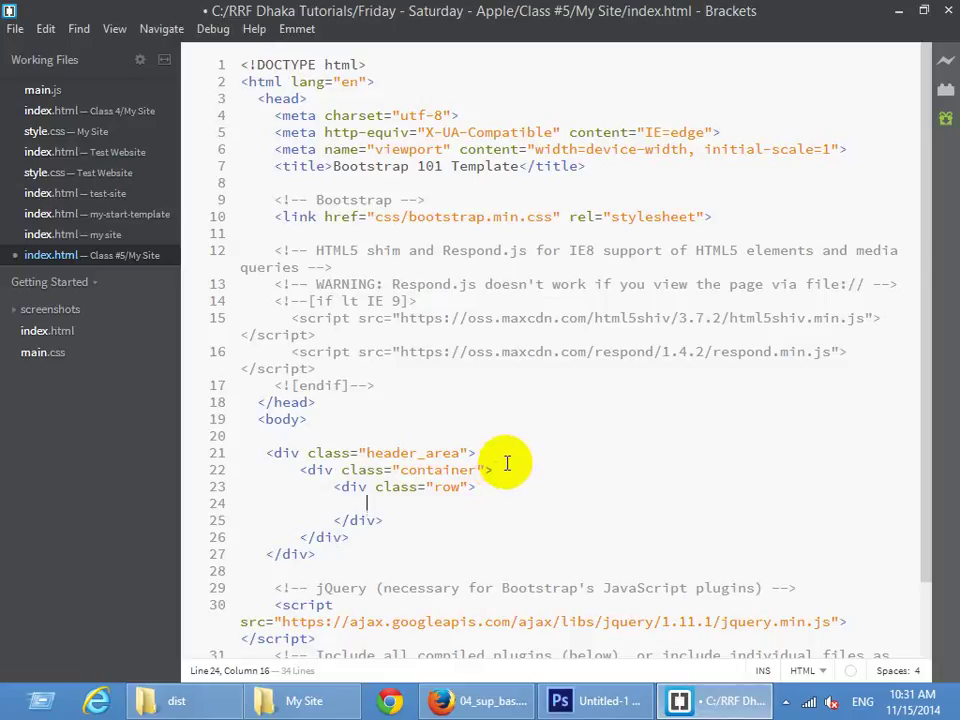
Add a div with class col-sm-4 inside the row div, with an empty line between its tags
text(<div )
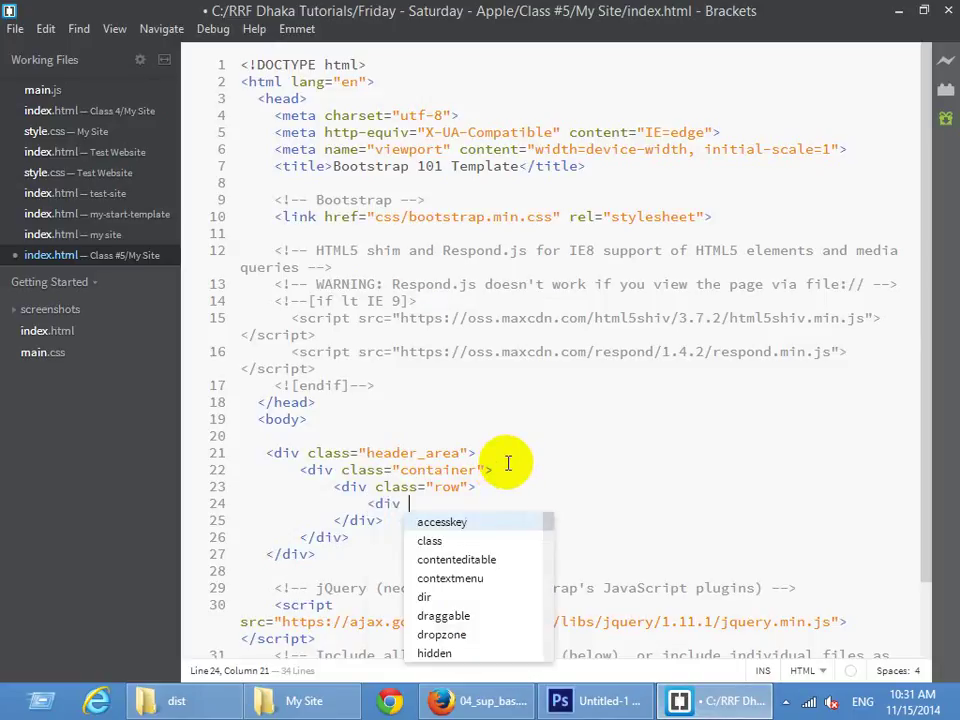
text(cla)
key(Return)
text(c)
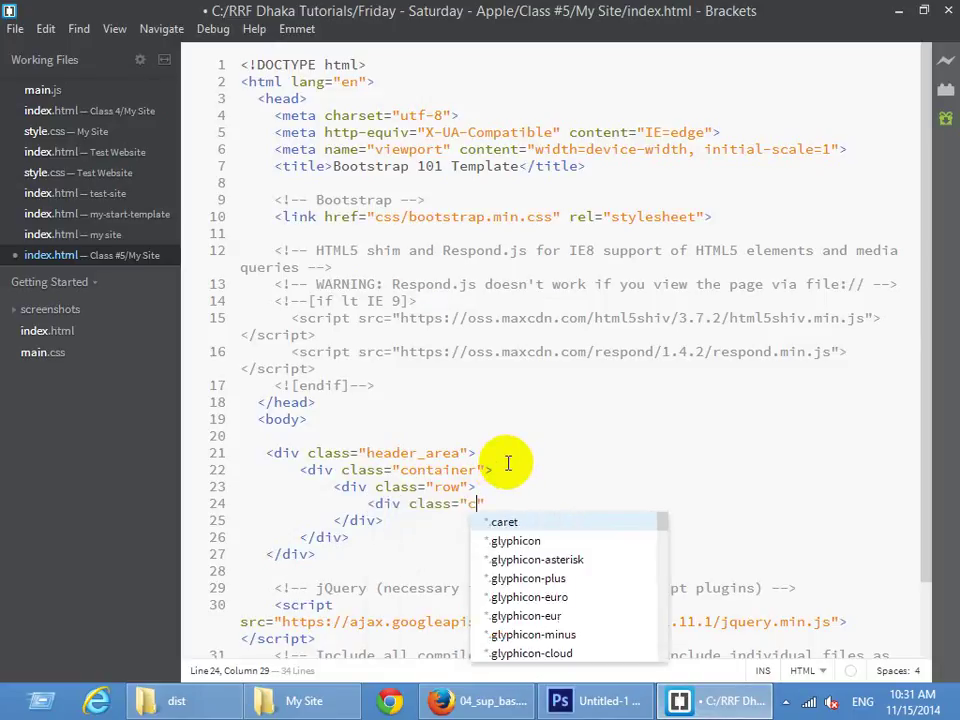
text(om-)
key(BackSpace)
key(BackSpace)
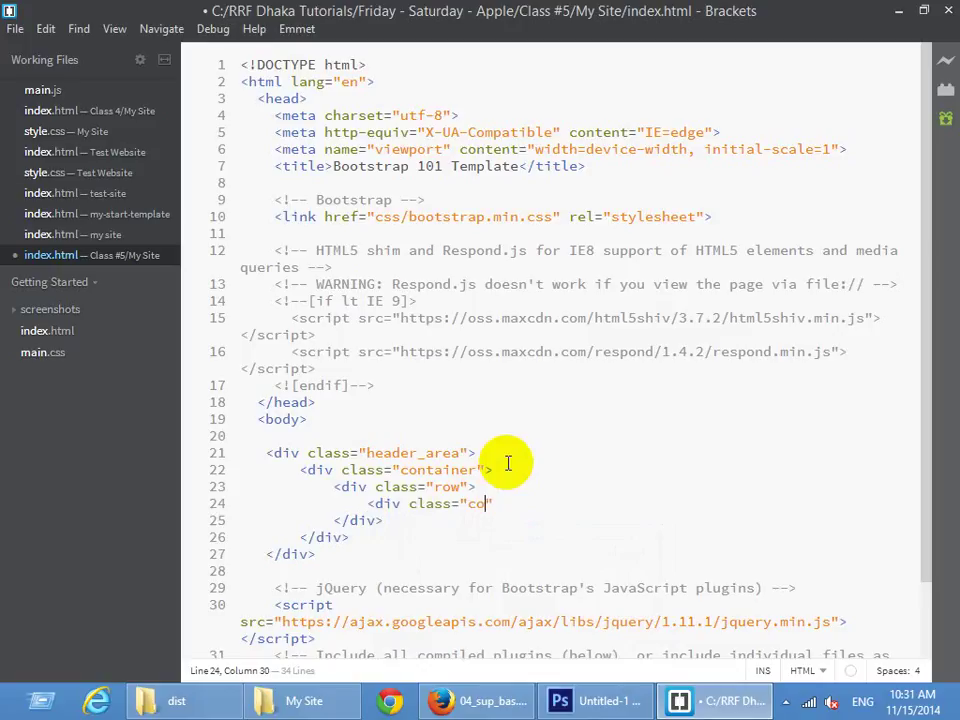
text(l-s)
text(m-4)
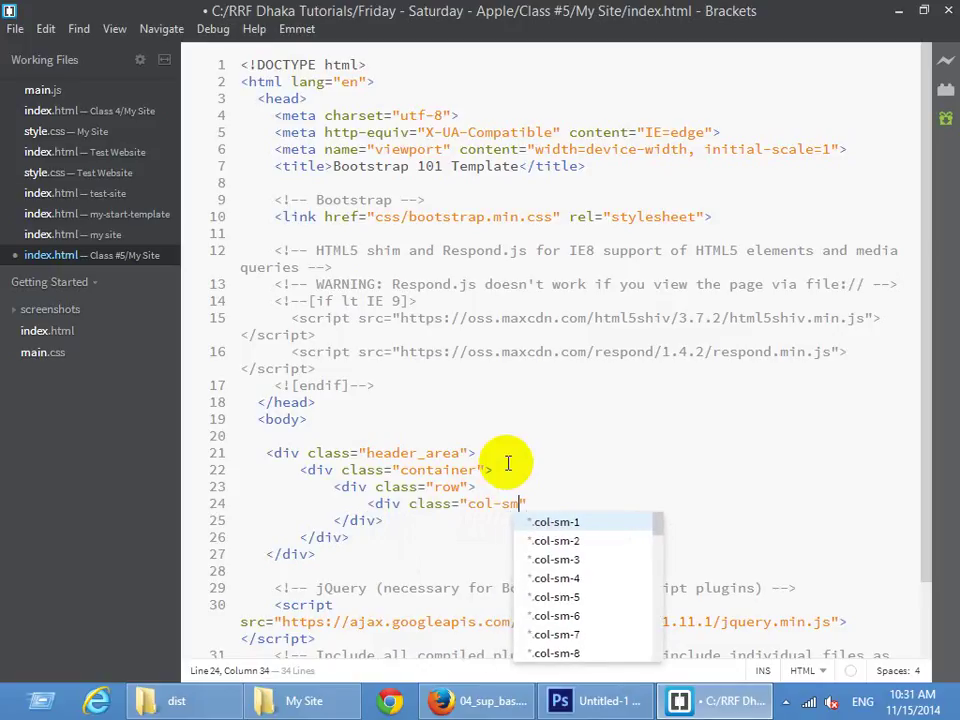
text("></div>)
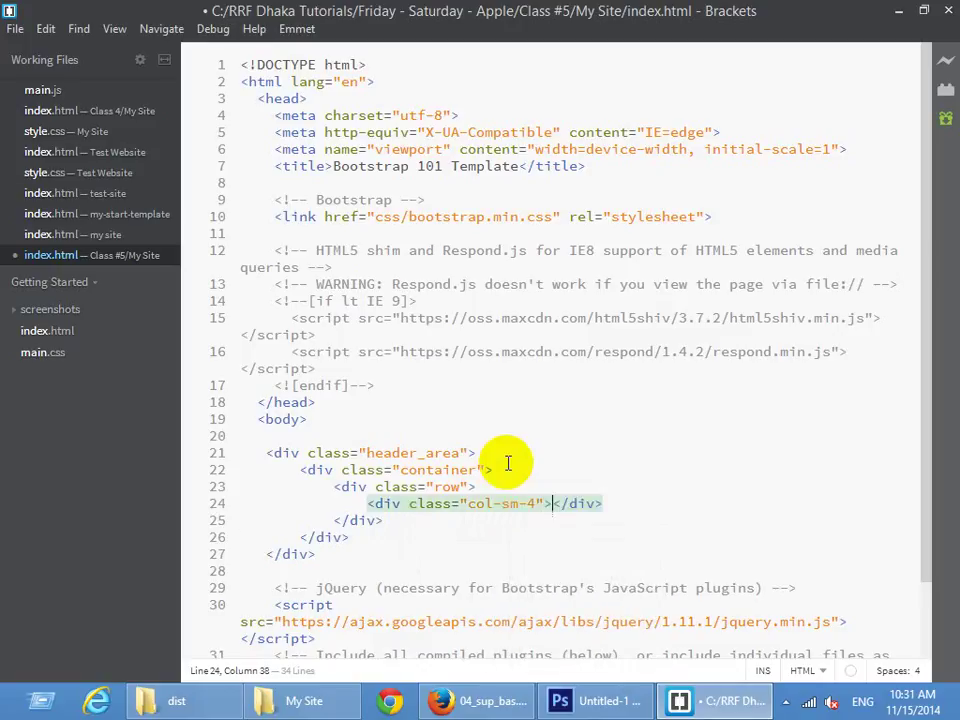
key(Return)
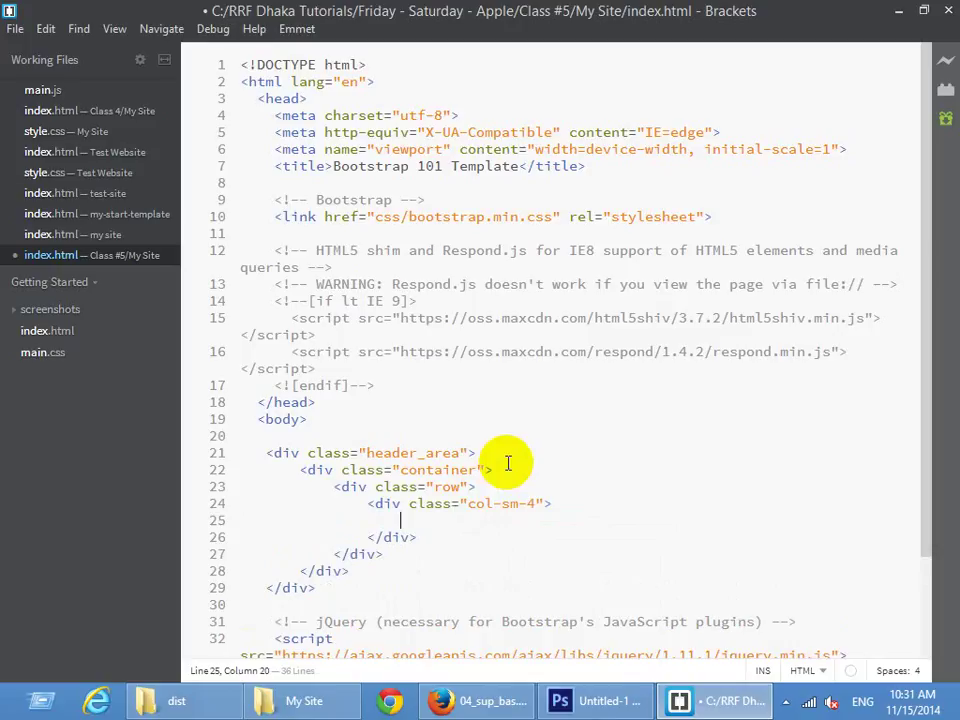
Add an h2 heading reading "this is my title" inside the col-sm-4 div, followed by a new line
text(<h2>Th)
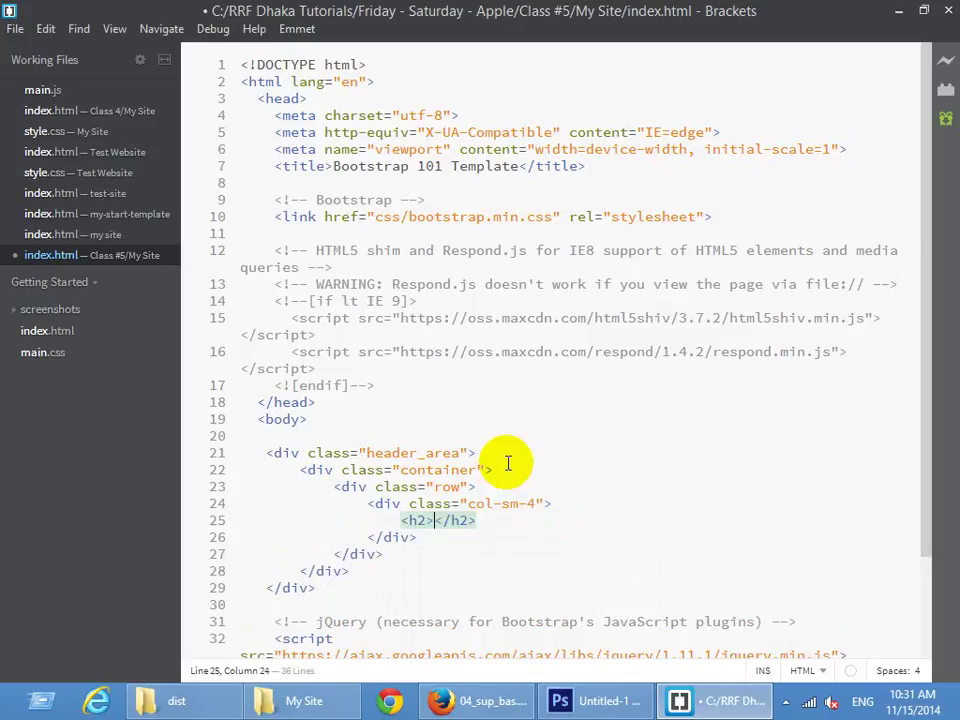
key(BackSpace)
key(BackSpace)
text(this is )
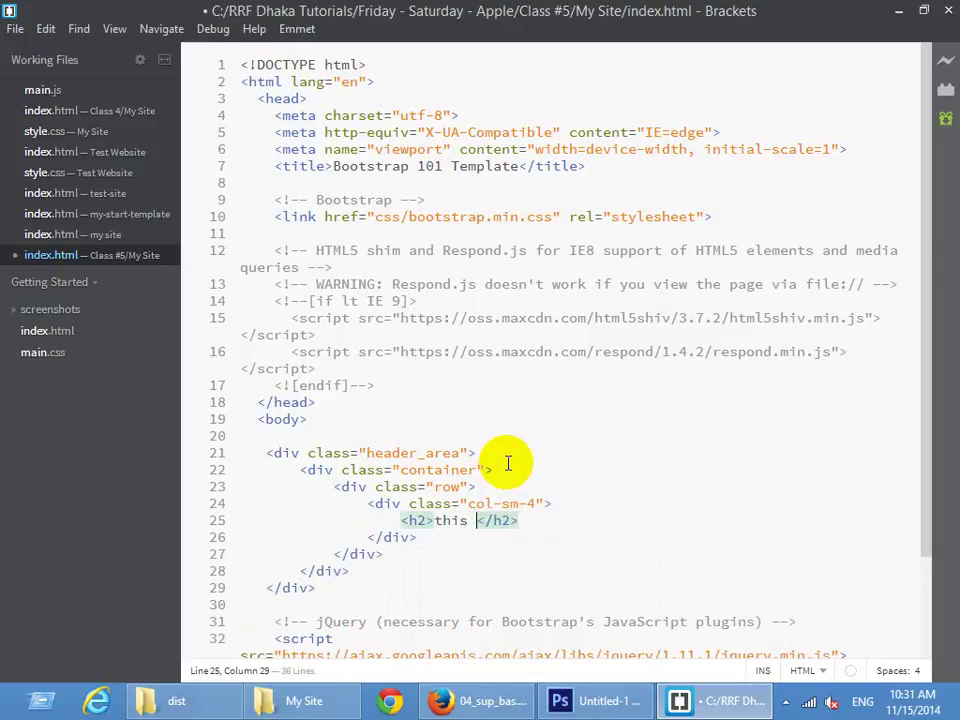
text(my title)
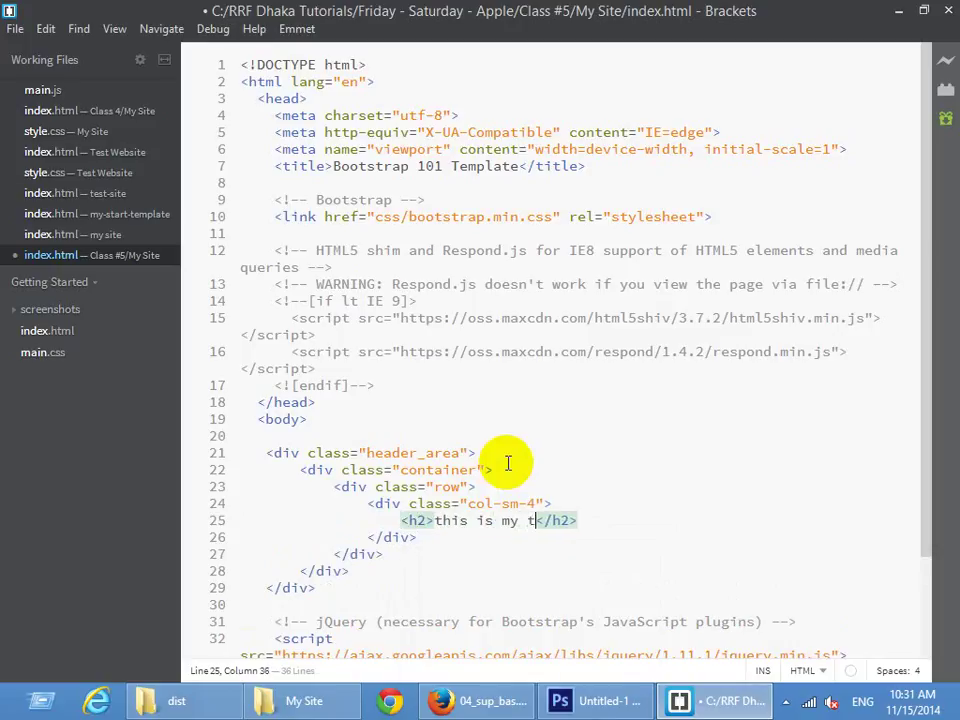
key(End)
key(Return)
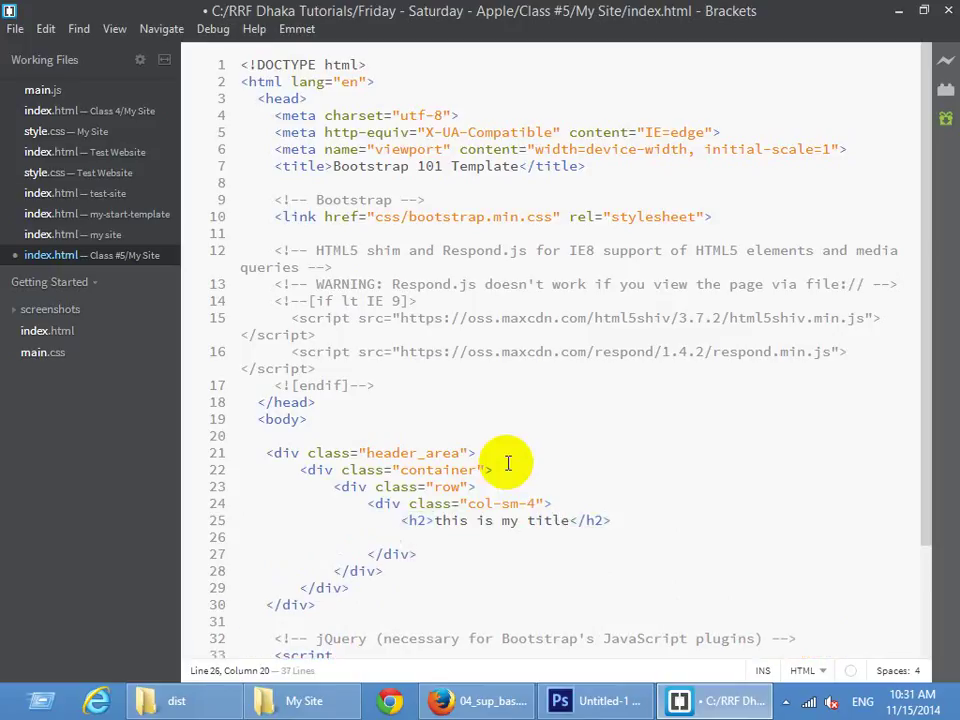
Add a paragraph below the heading, fill it with the HTML5 shim comment's text copied from the head, and duplicate the paragraph line
text(<p></p>)
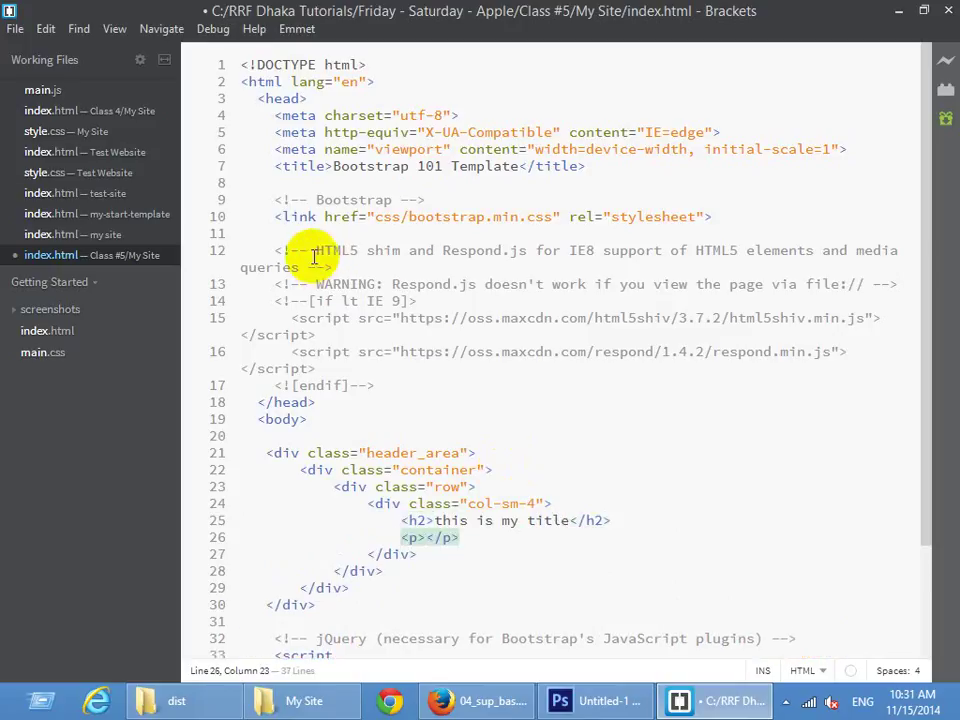
drag(315, 251, 300, 268)
key(BackSpace)
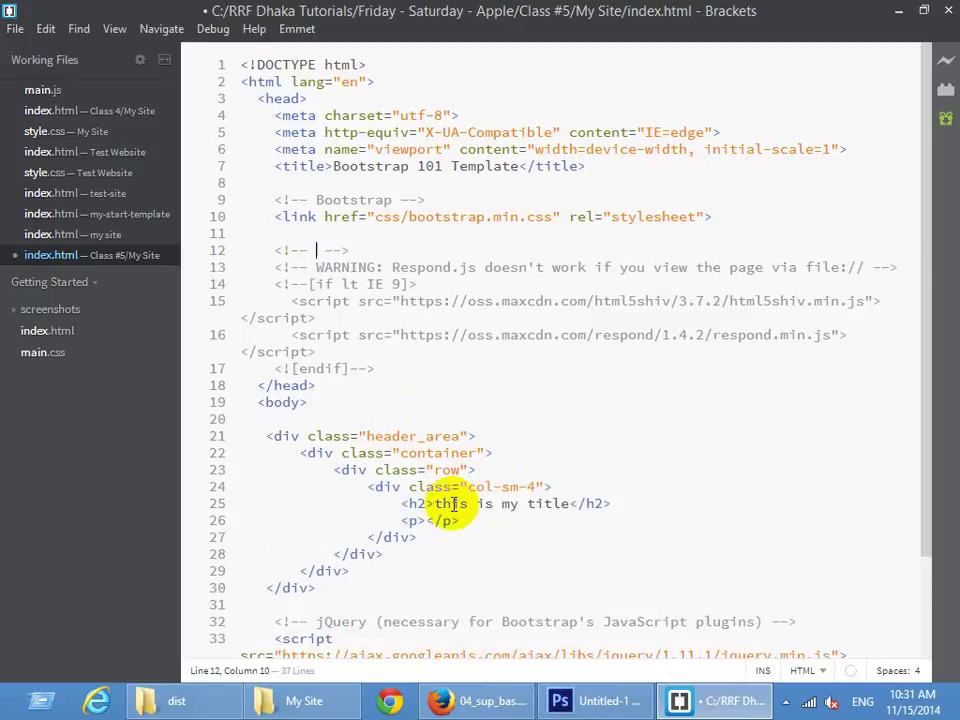
key(ctrl+z)
key(ctrl+c)
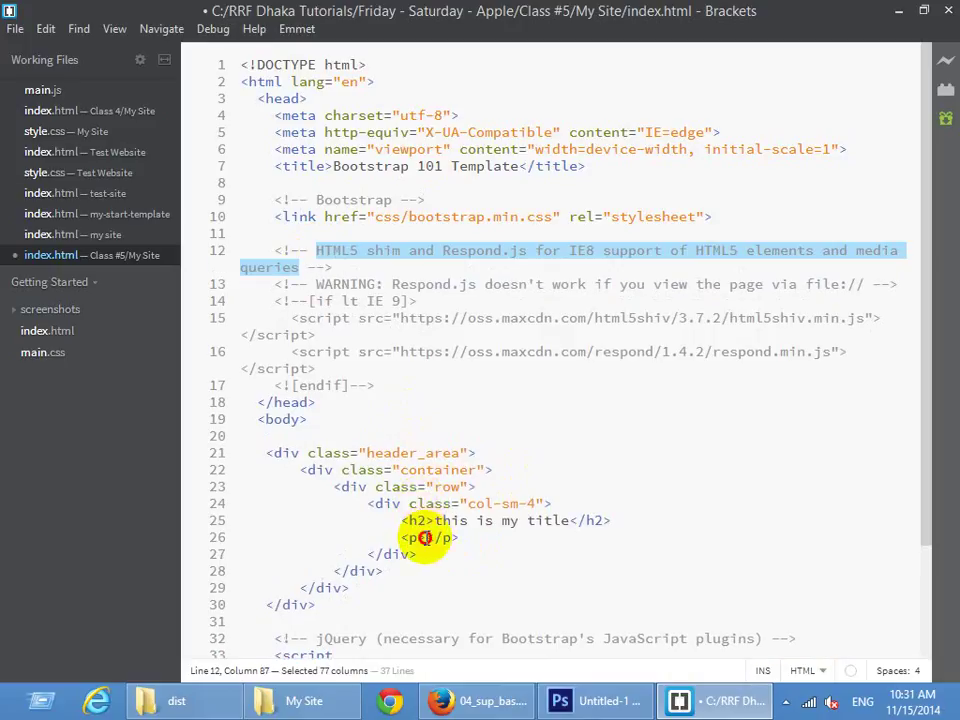
click(424, 538)
key(ctrl+v)
key(ctrl+d)
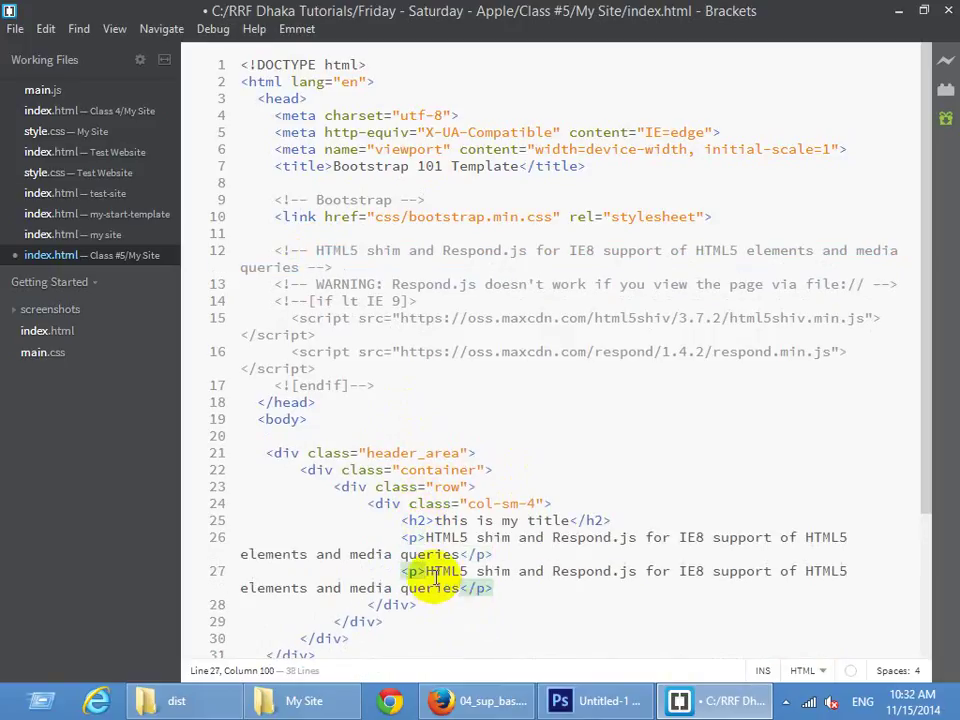
Duplicate the whole col-sm-4 block twice to make three columns inside the row, and save index.html
scroll(436, 575, down, 4)
click(407, 418)
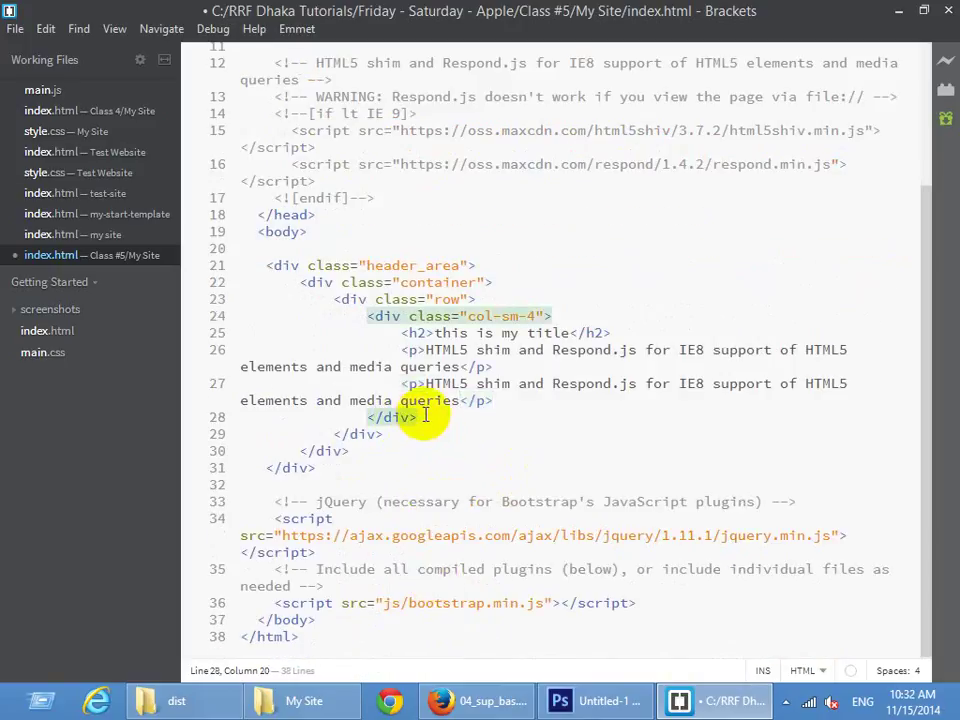
drag(424, 416, 486, 285)
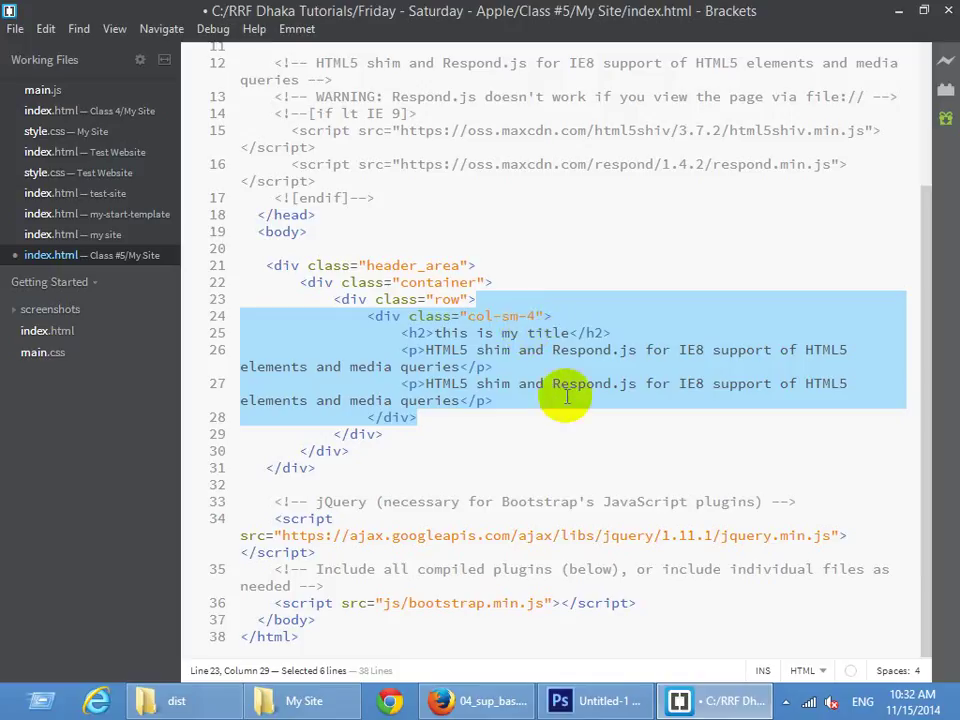
key(ctrl+d)
key(ctrl+d)
scroll(522, 517, down, 2)
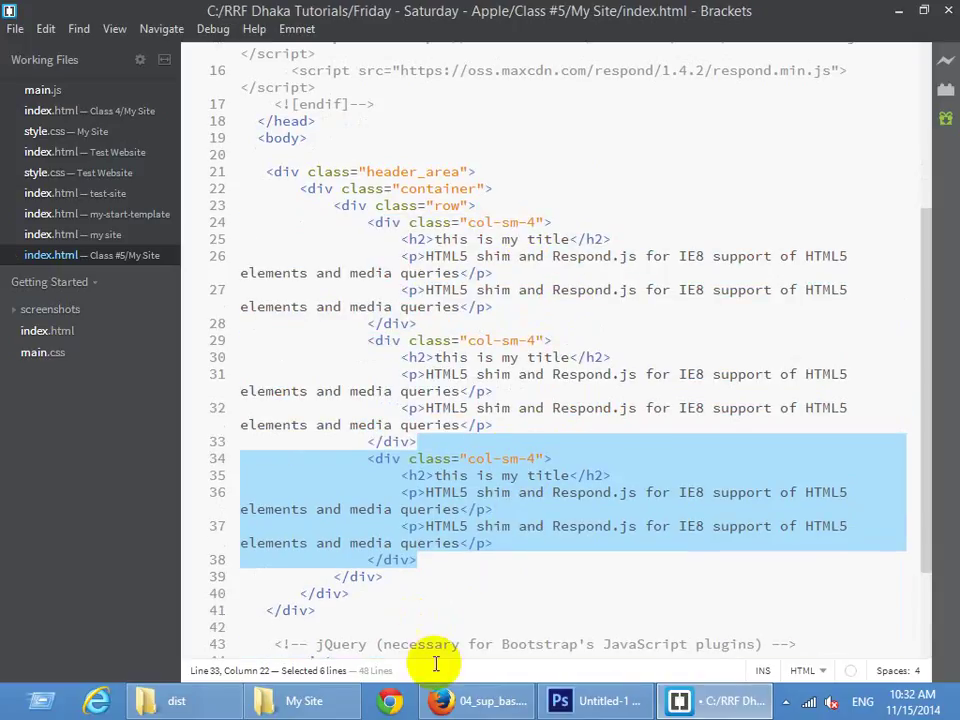
Open index.html from the My Site folder in Firefox and examine the three-column layout
click(170, 701)
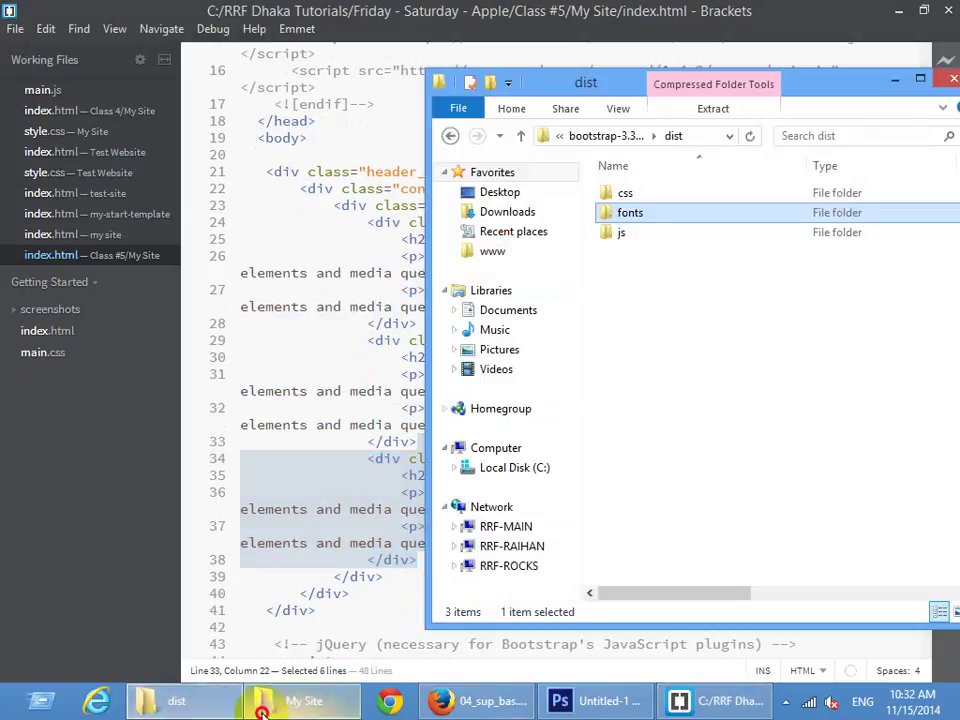
click(304, 701)
double_click(221, 178)
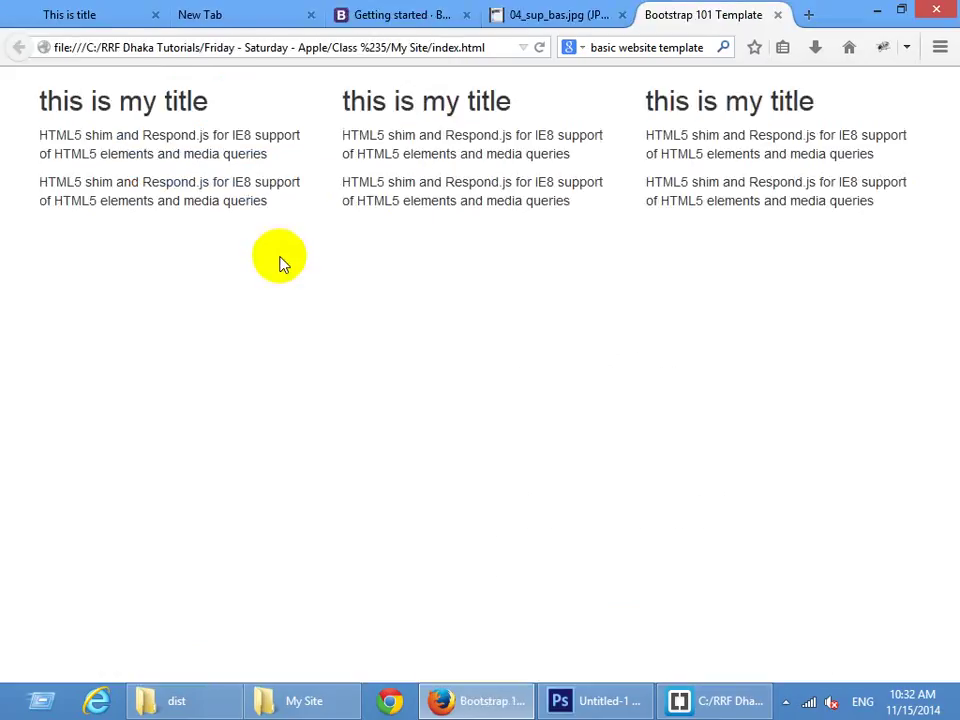
drag(117, 101, 893, 200)
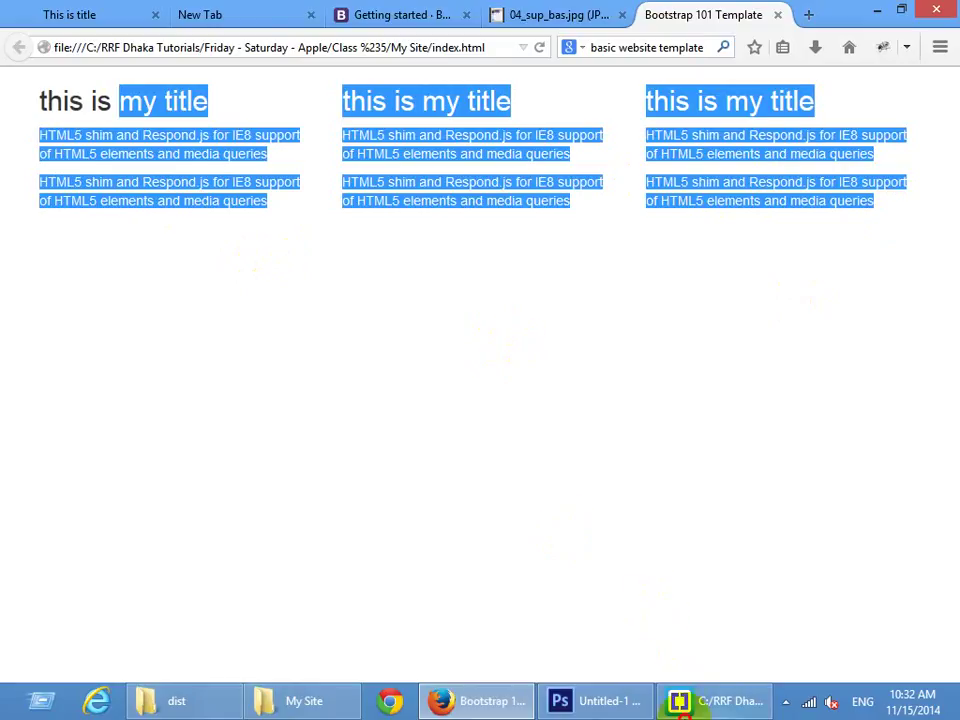
In Brackets, delete the first col-sm-4 block, change the next column's class to col-sm-8, and save index.html
click(679, 700)
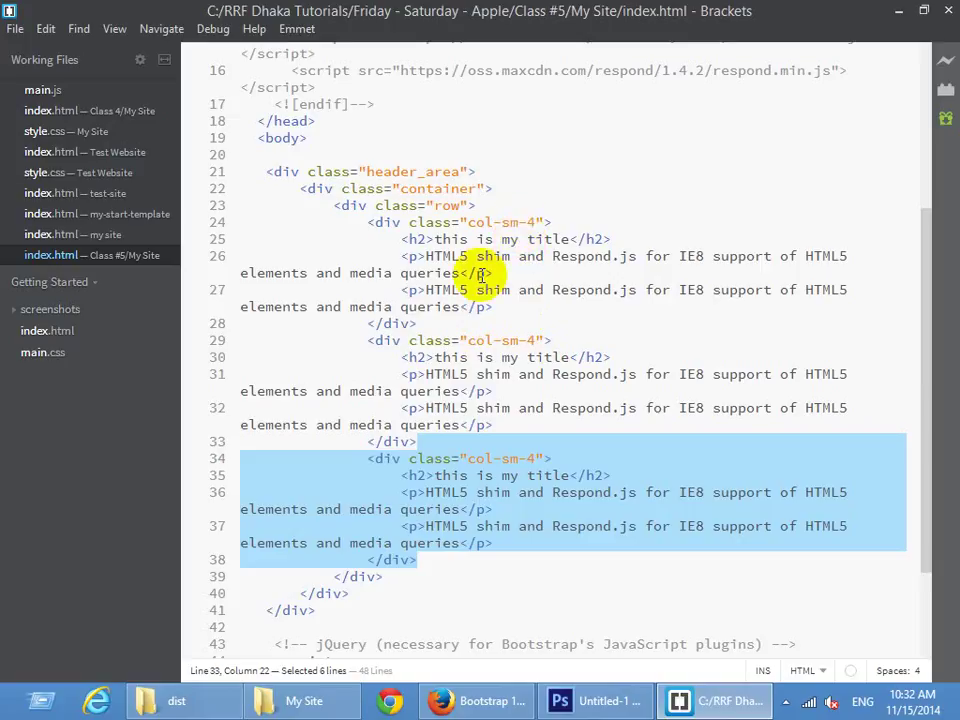
drag(418, 326, 122, 229)
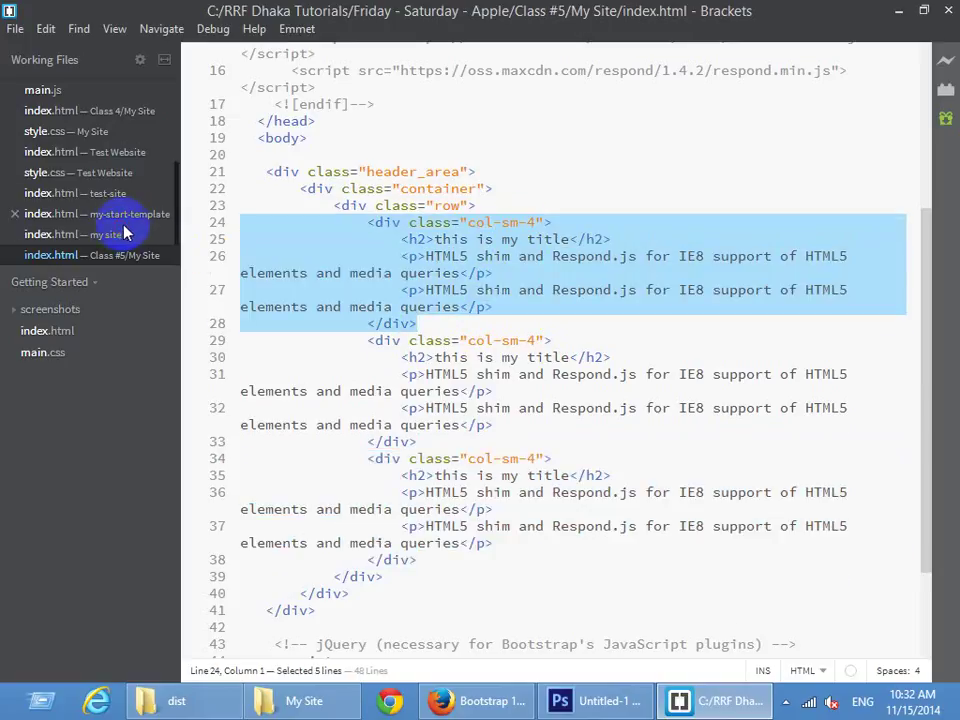
key(Delete)
double_click(529, 240)
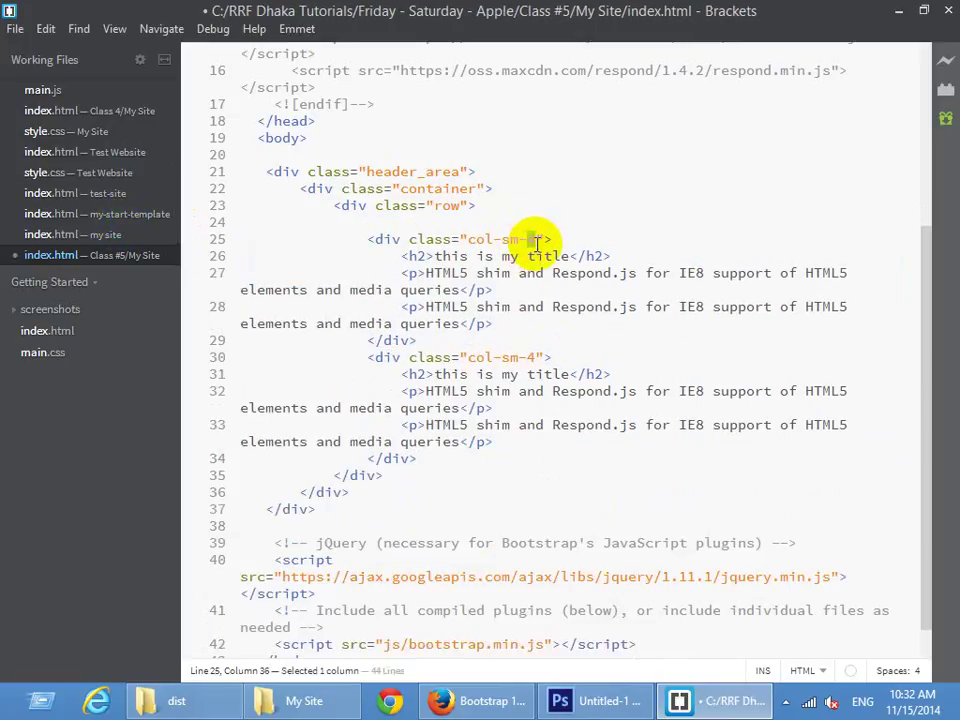
text(8)
click(527, 357)
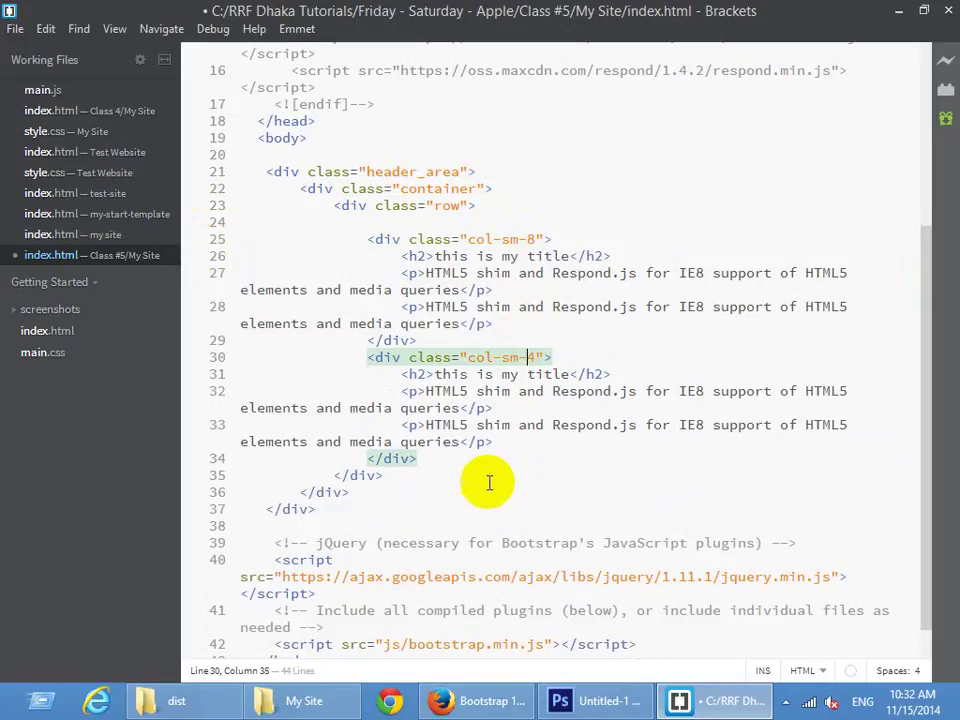
key(Delete)
text(8)
key(ctrl+s)
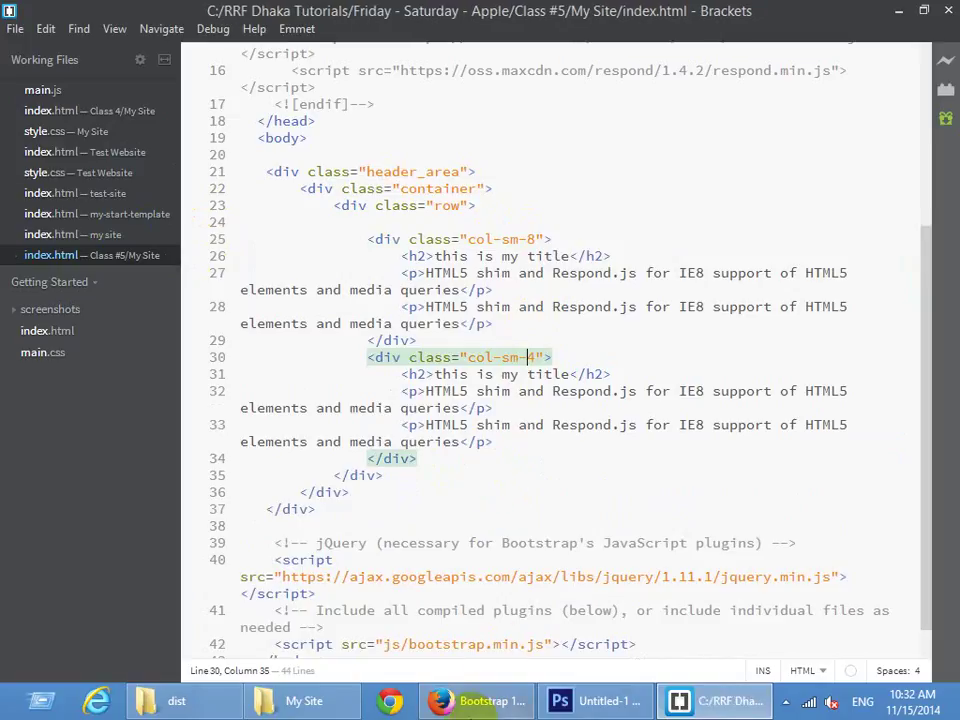
Reload the page in Firefox to check the two-column layout, and look at the Photoshop document with guides
click(478, 701)
key(F5)
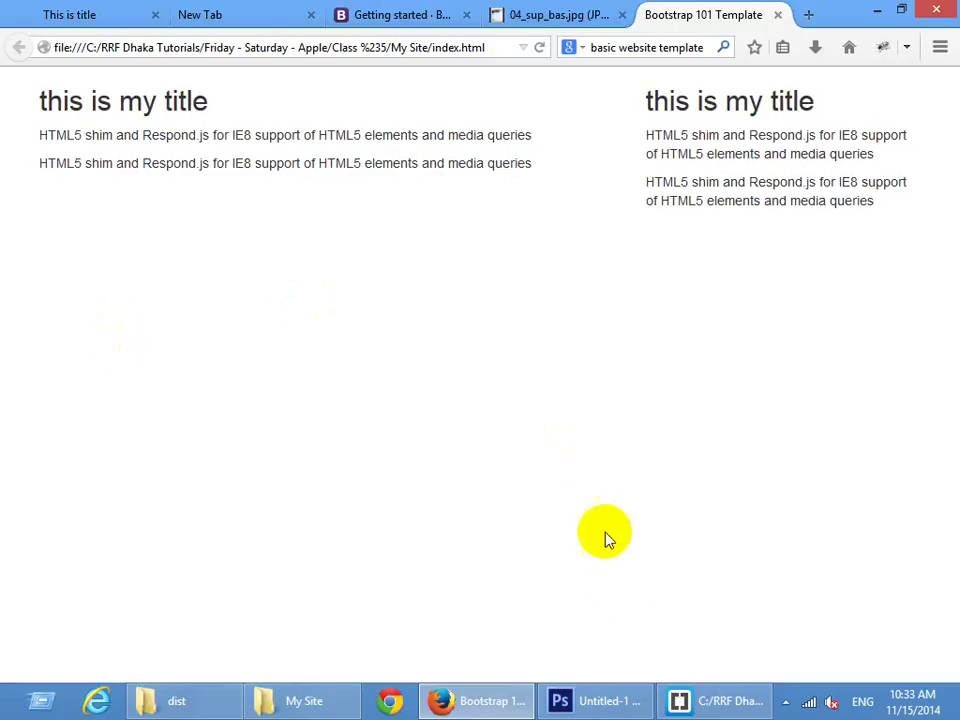
click(606, 703)
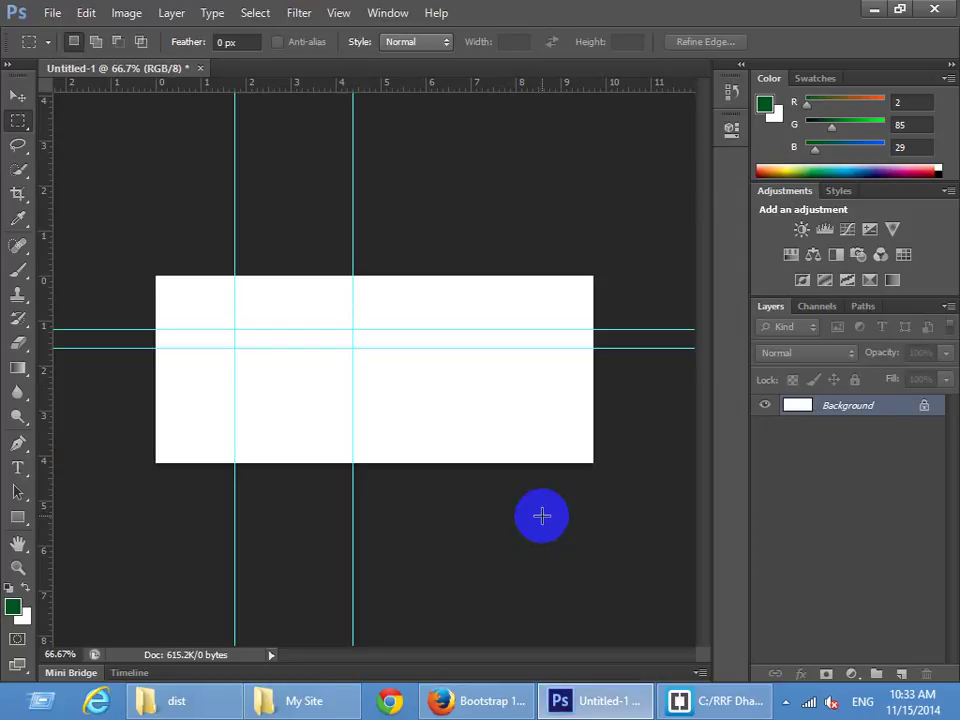
key(alt+Tab)
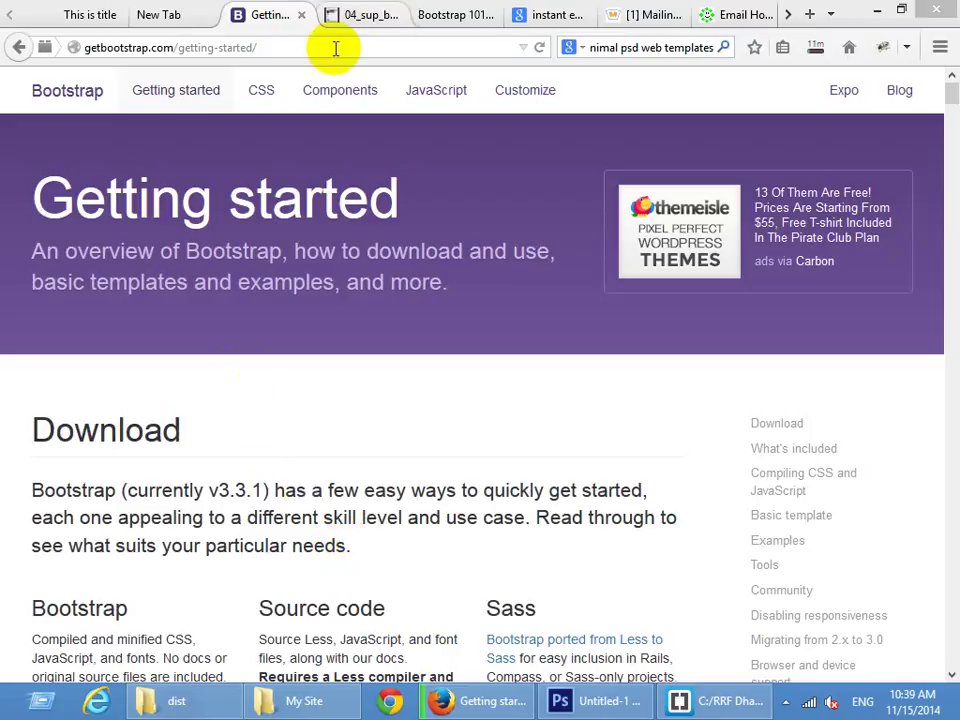
Open Bootstrap's Components page in Firefox and copy the heart glyph's class names, glyphicon glyphicon-heart
click(335, 93)
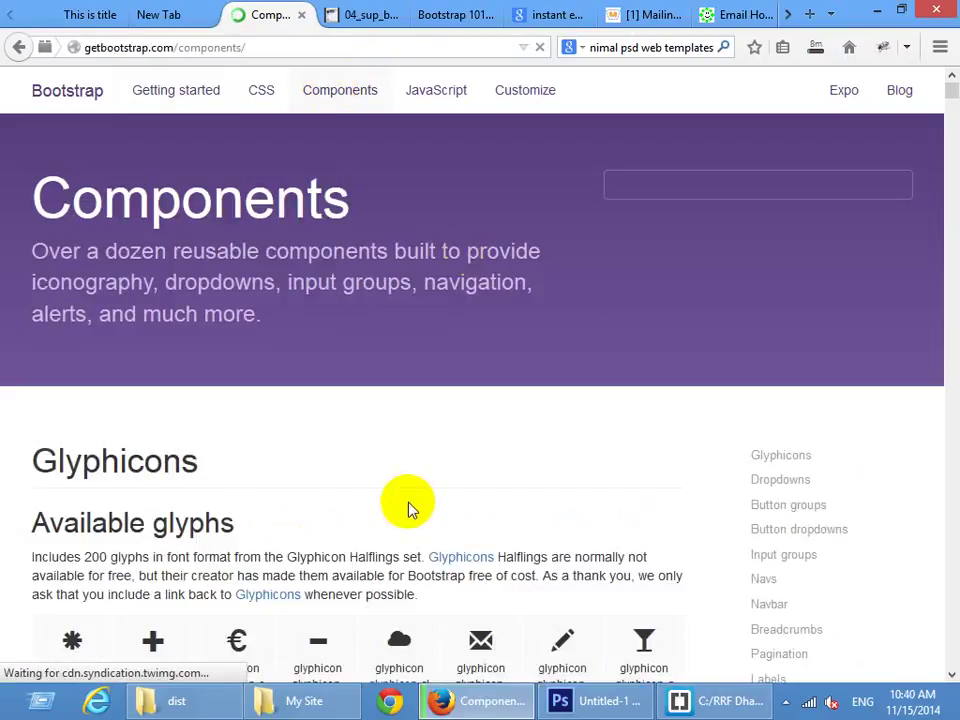
scroll(407, 507, down, 5)
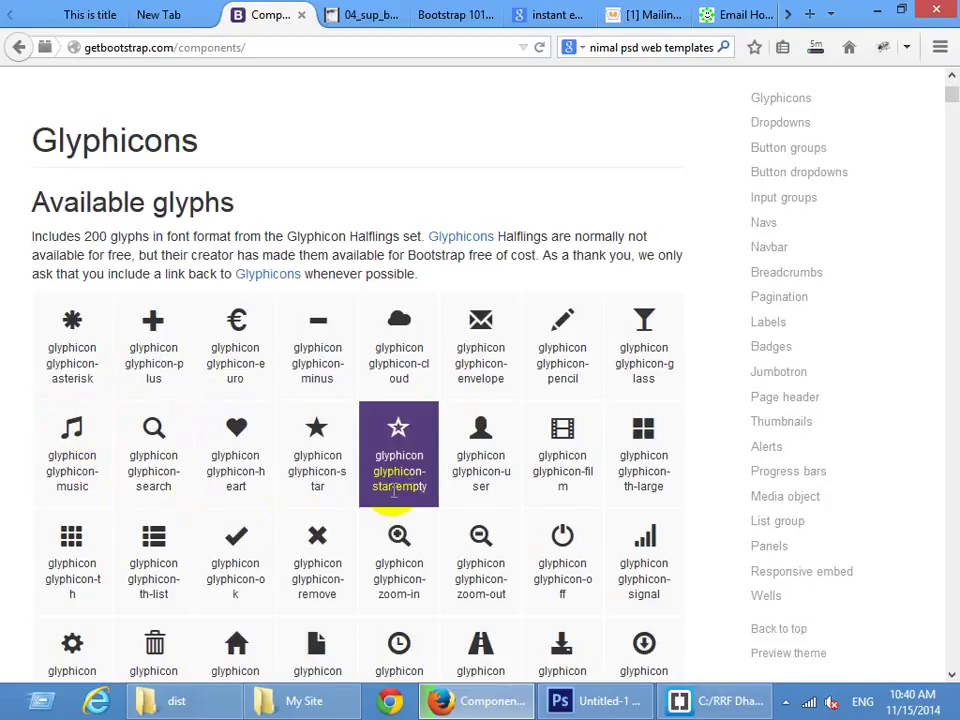
drag(256, 497, 208, 456)
key(ctrl+c)
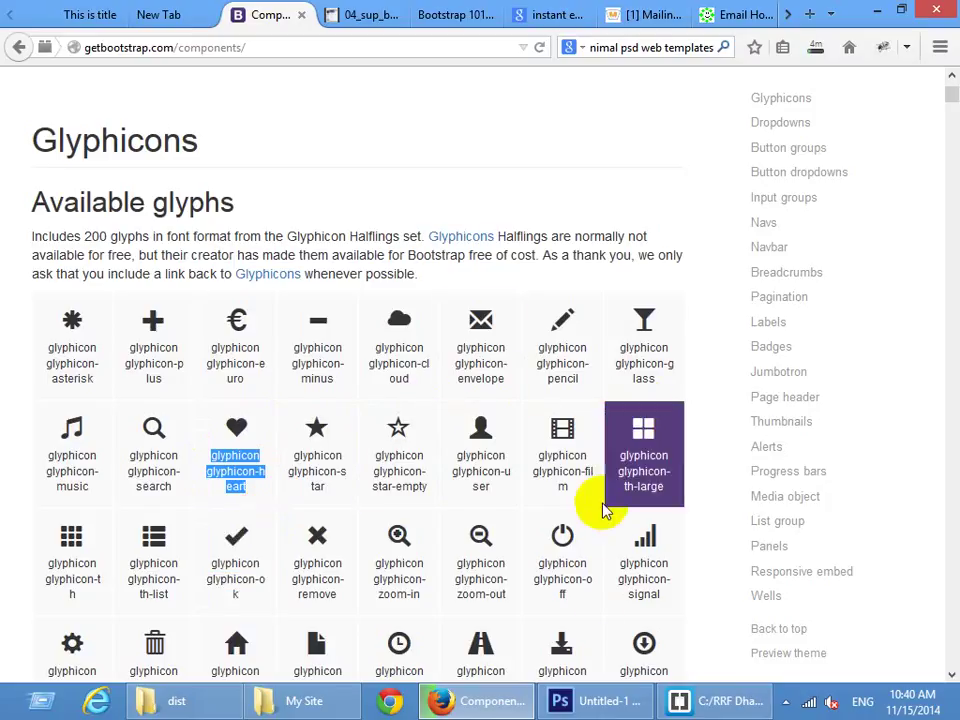
In Brackets, add a span with a class attribute on a new line at the start of the col-sm-8 div
click(735, 701)
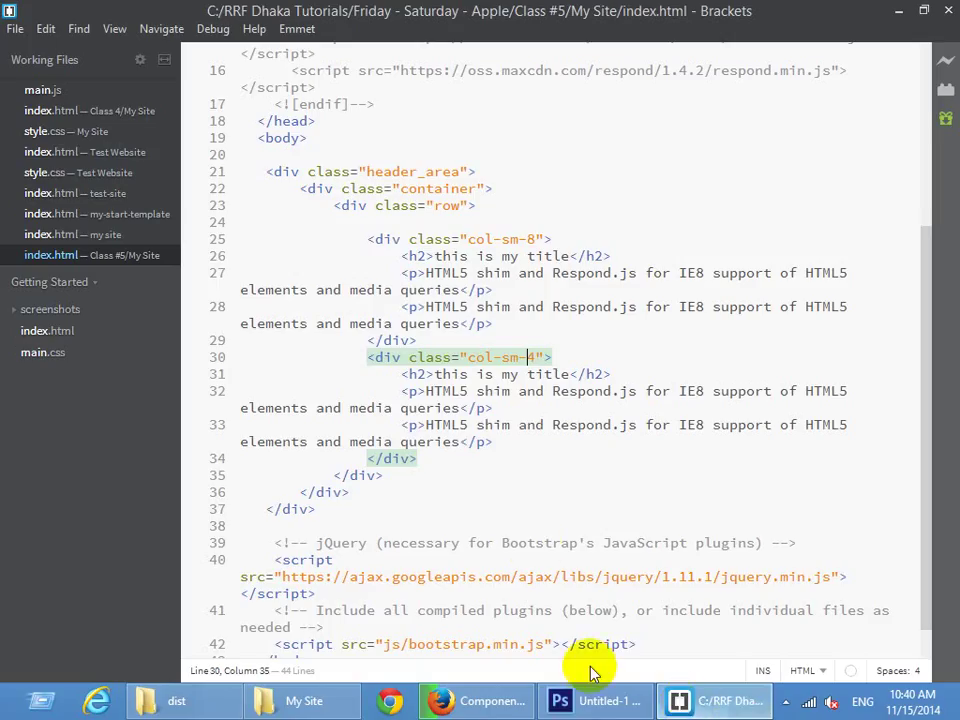
click(613, 244)
key(Return)
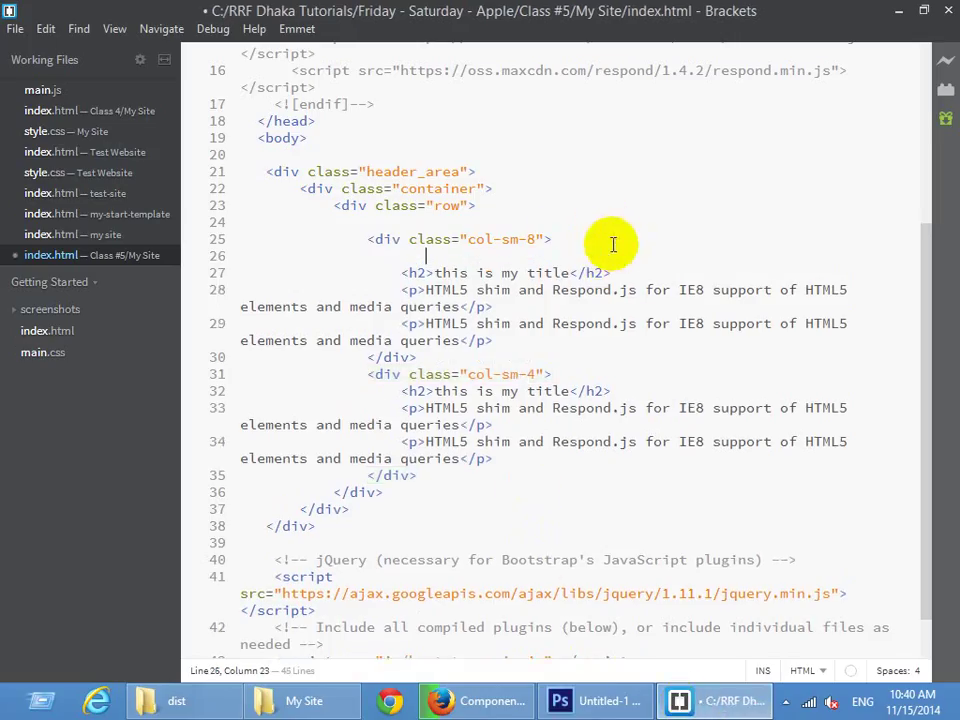
text(span)
key(BackSpace)
key(BackSpace)
key(BackSpace)
key(BackSpace)
text(span)
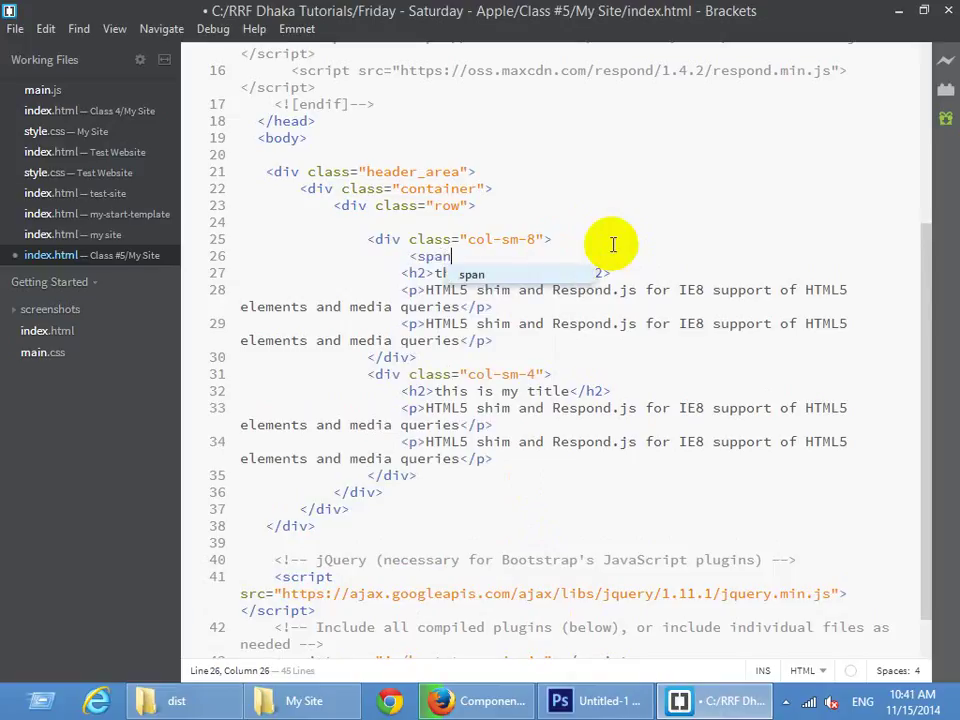
key(Tab)
text(class)
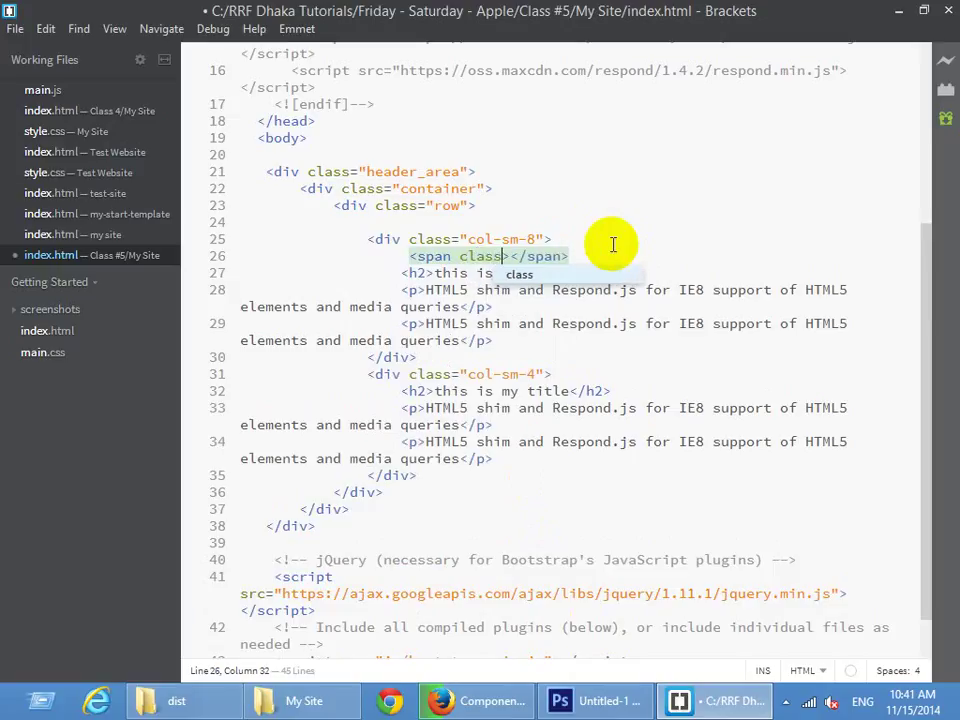
key(Return)
key(Return)
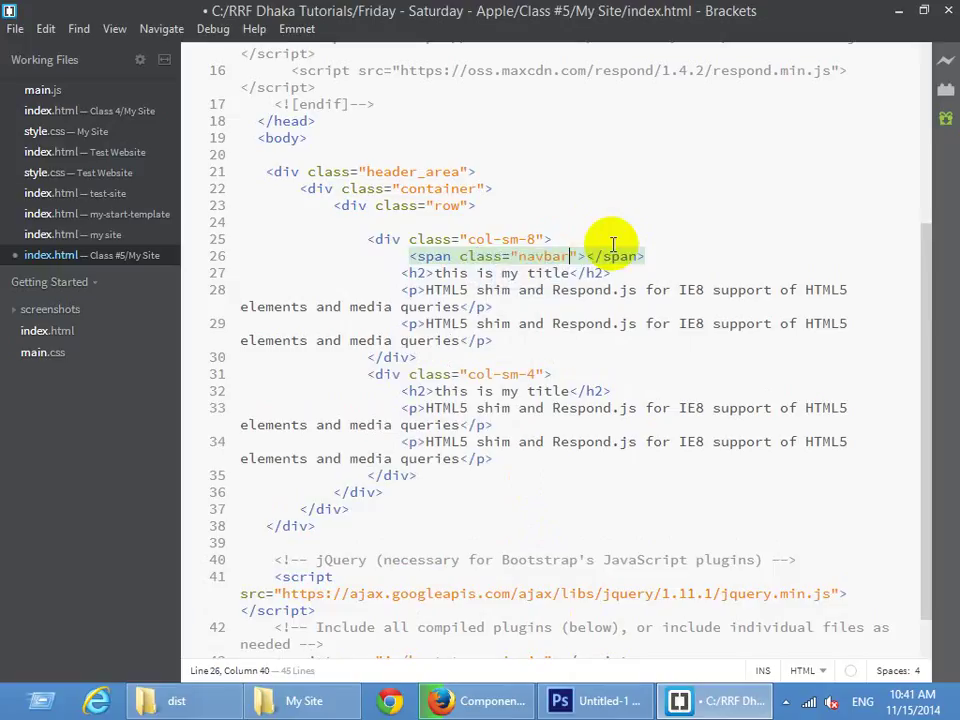
Replace the span's class value with the copied glyphicon glyphicon-heart names and save index.html
key(shift+Left)
key(shift+Left)
key(shift+Left)
key(shift+Left)
key(shift+Left)
key(shift+Left)
key(ctrl+v)
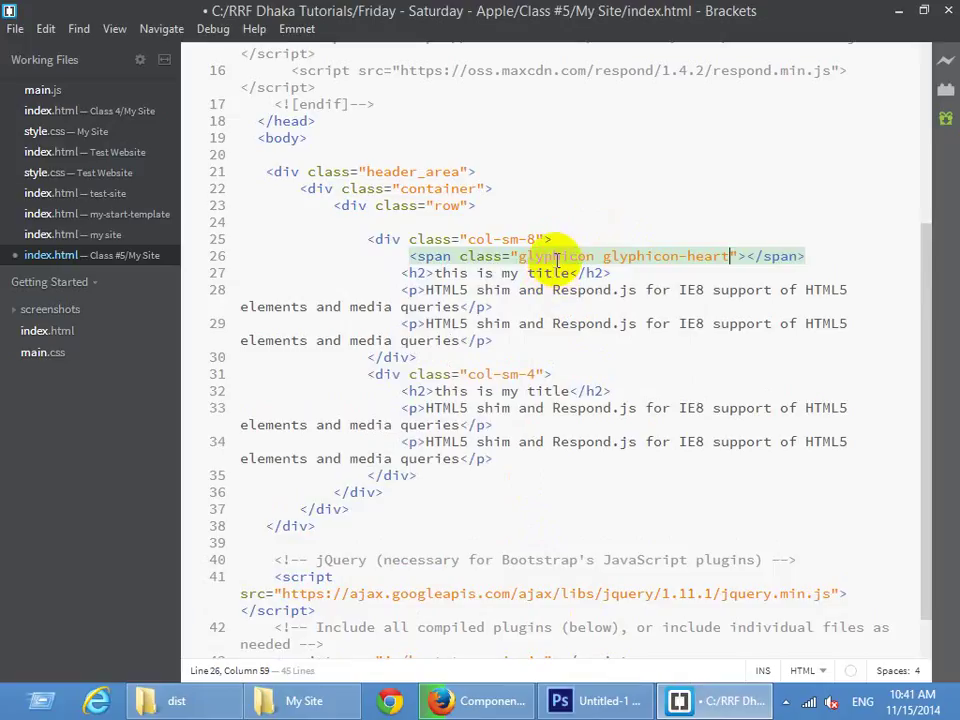
double_click(557, 257)
double_click(648, 257)
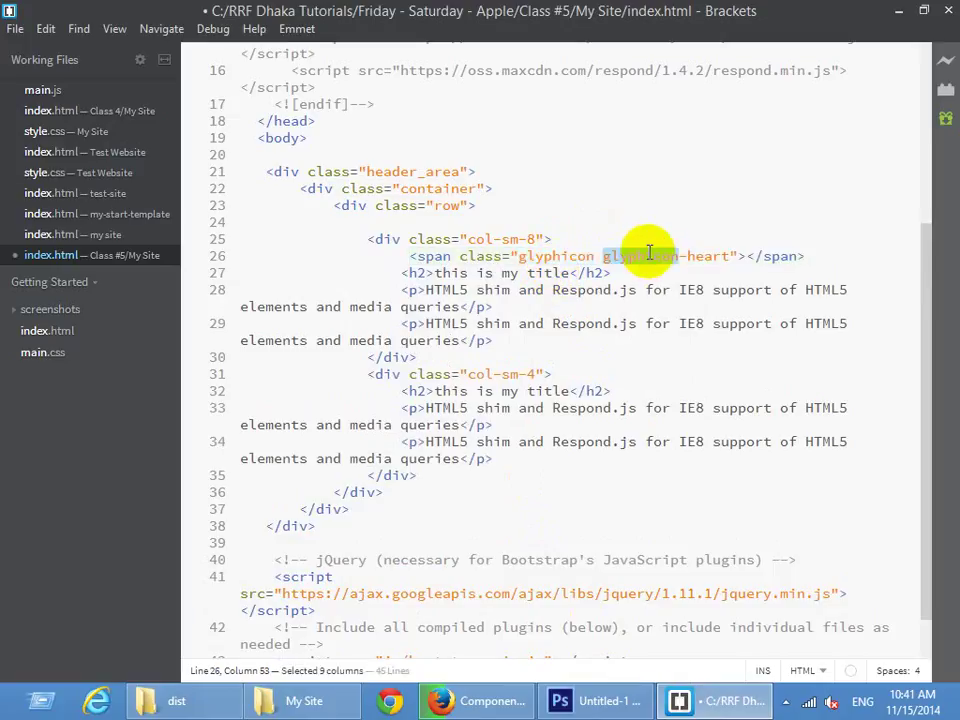
drag(682, 258, 704, 257)
double_click(706, 257)
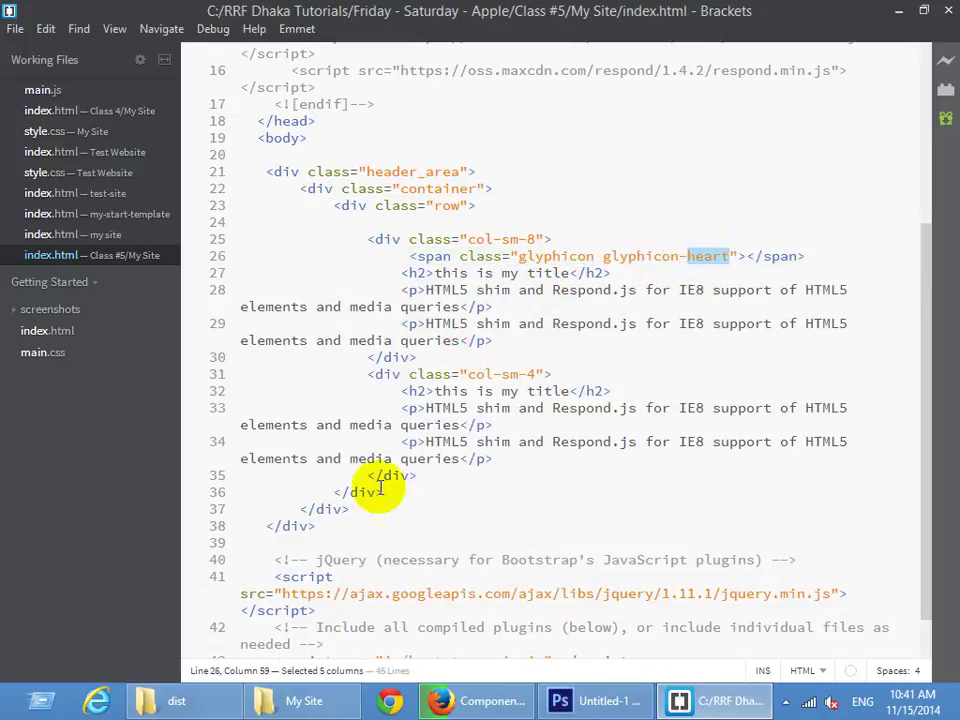
Switch to the My Site page in Firefox and reload it to check the heart icon
click(455, 700)
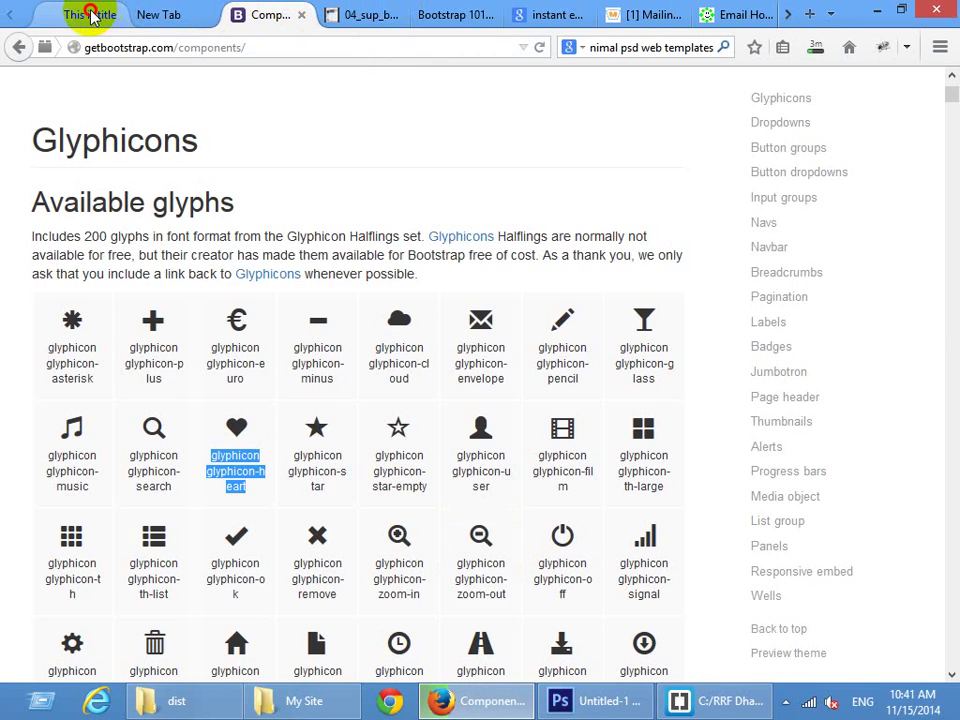
click(80, 14)
click(428, 12)
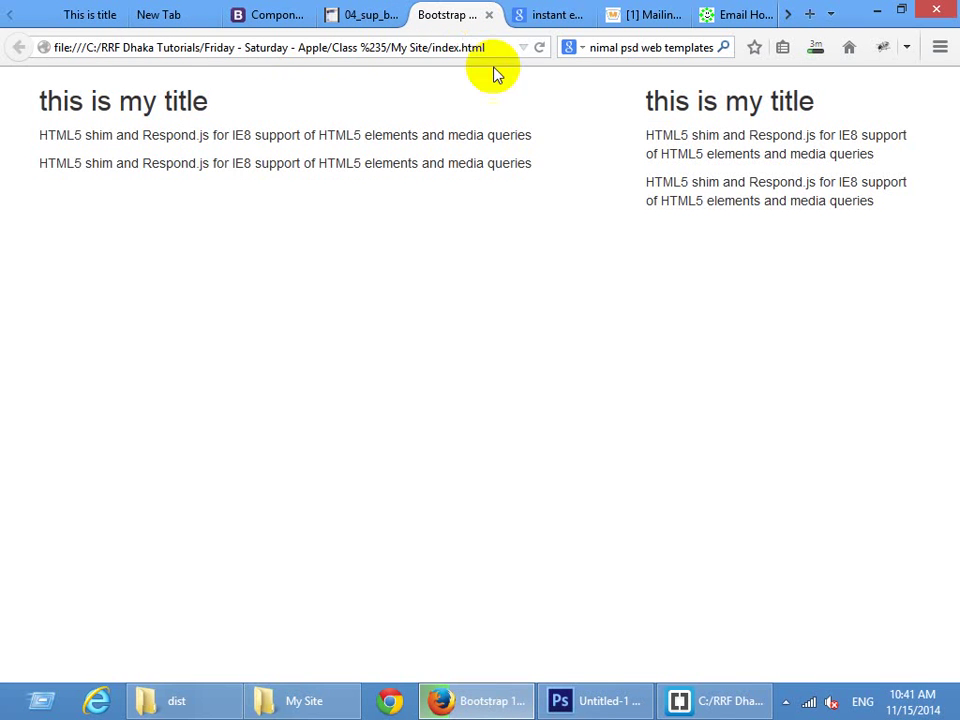
key(F5)
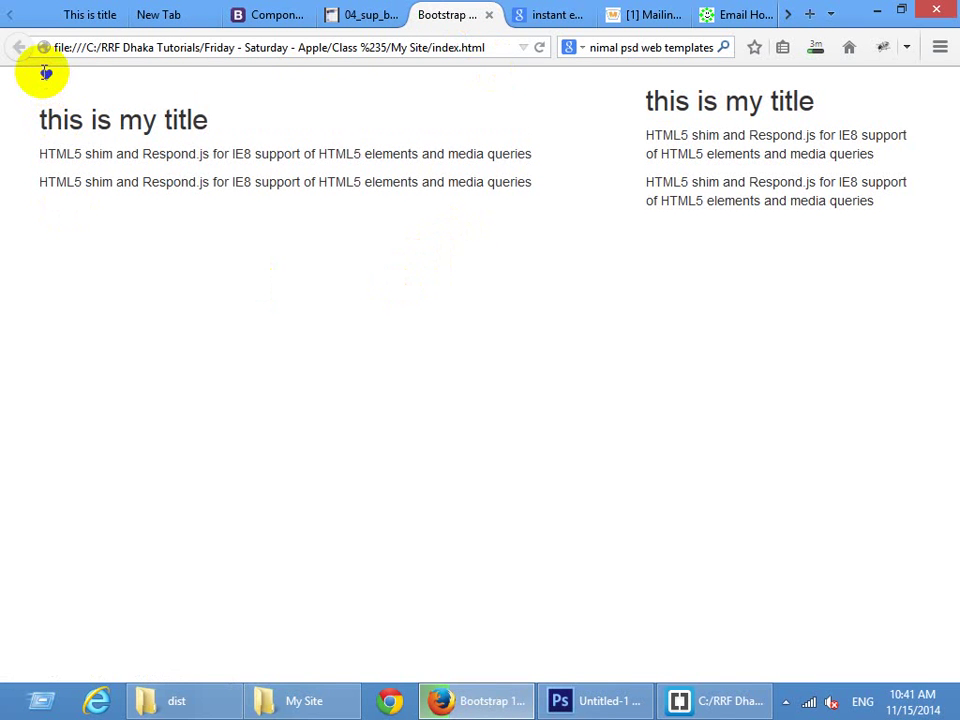
Inspect the heart icon with Firebug and add a style rule with the selector span.glyphicon-heart
right_click(45, 75)
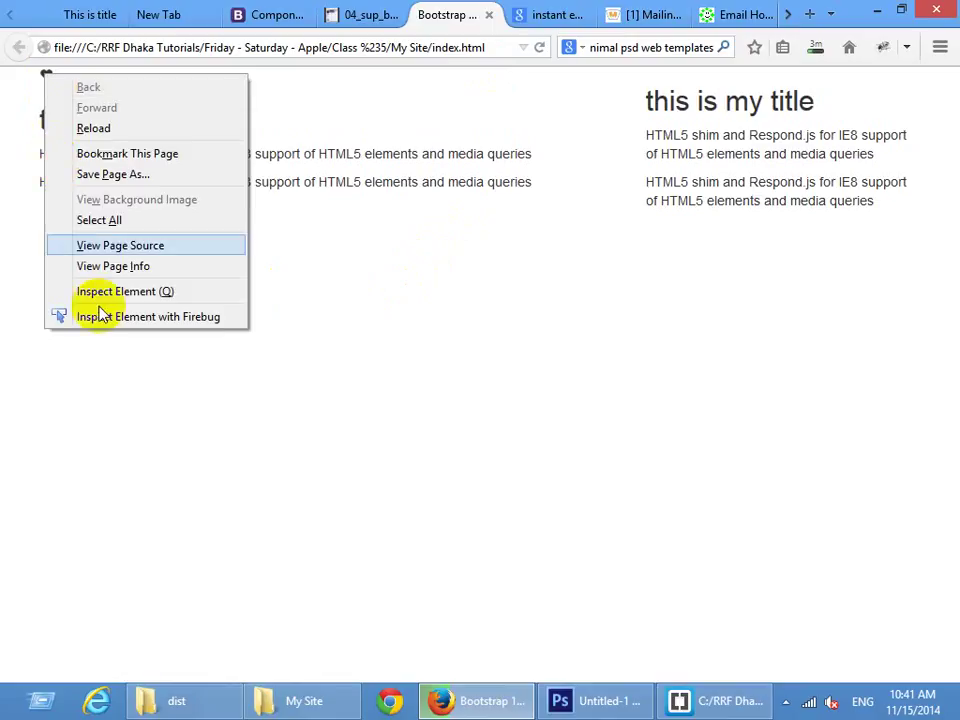
click(560, 280)
right_click(45, 75)
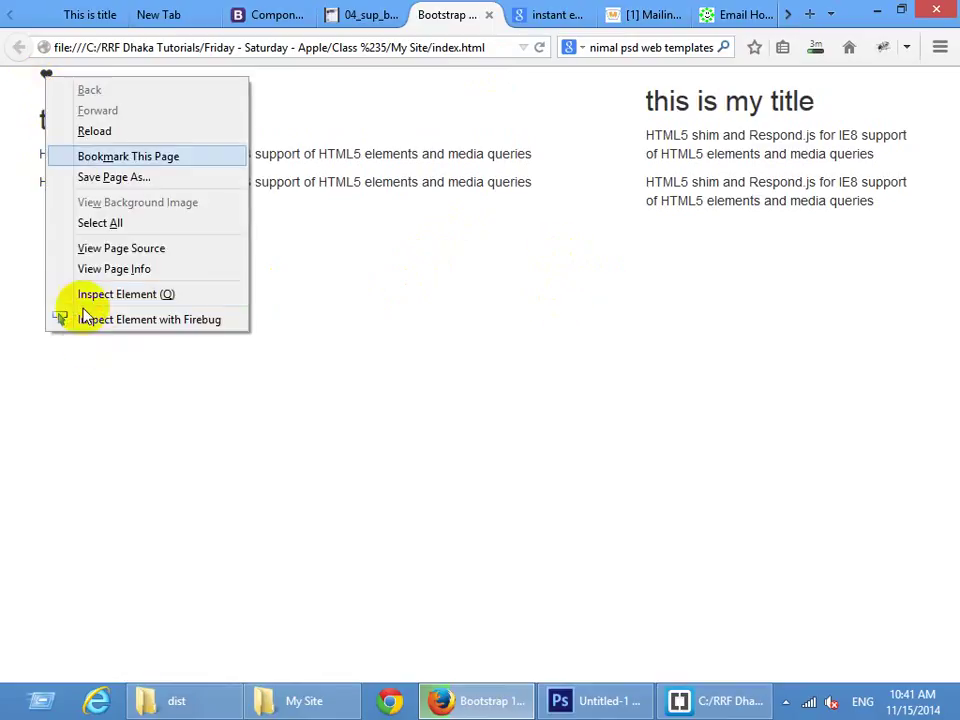
click(696, 454)
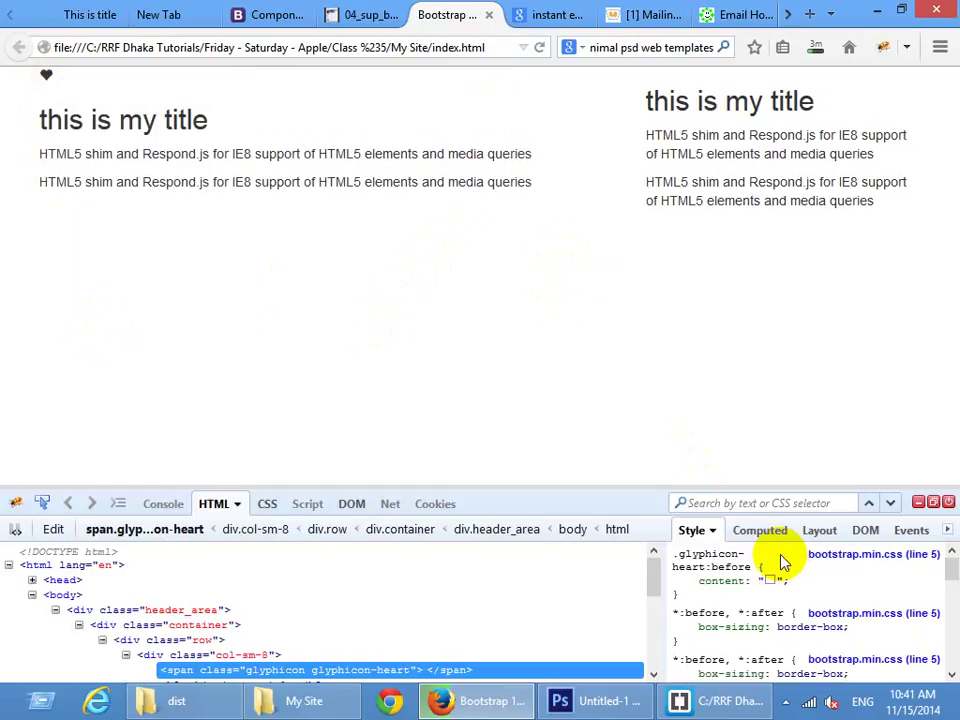
right_click(860, 592)
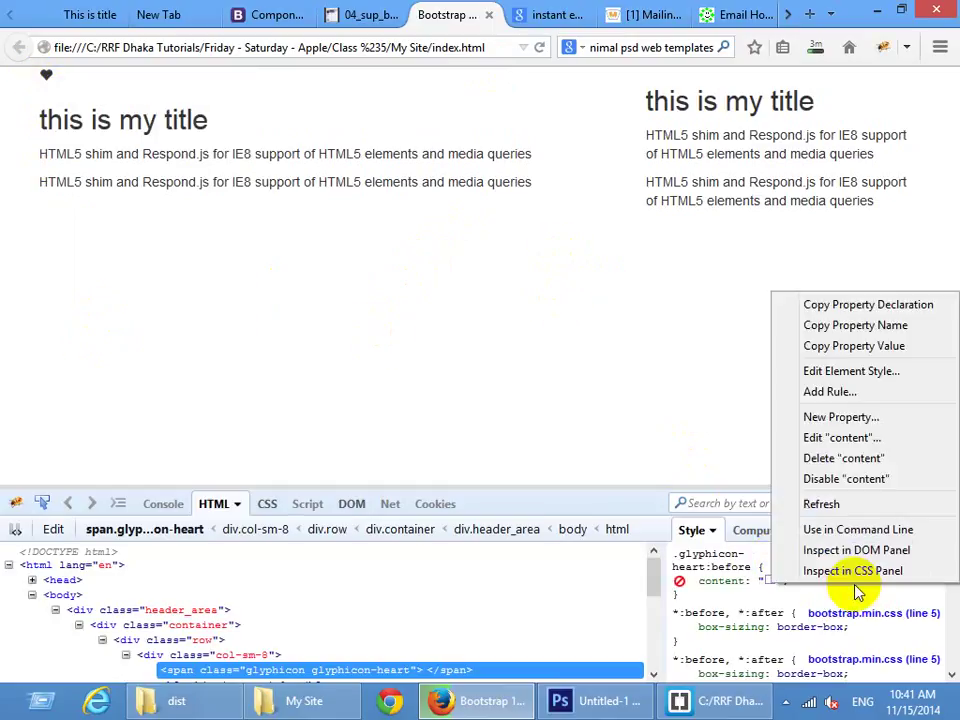
click(832, 392)
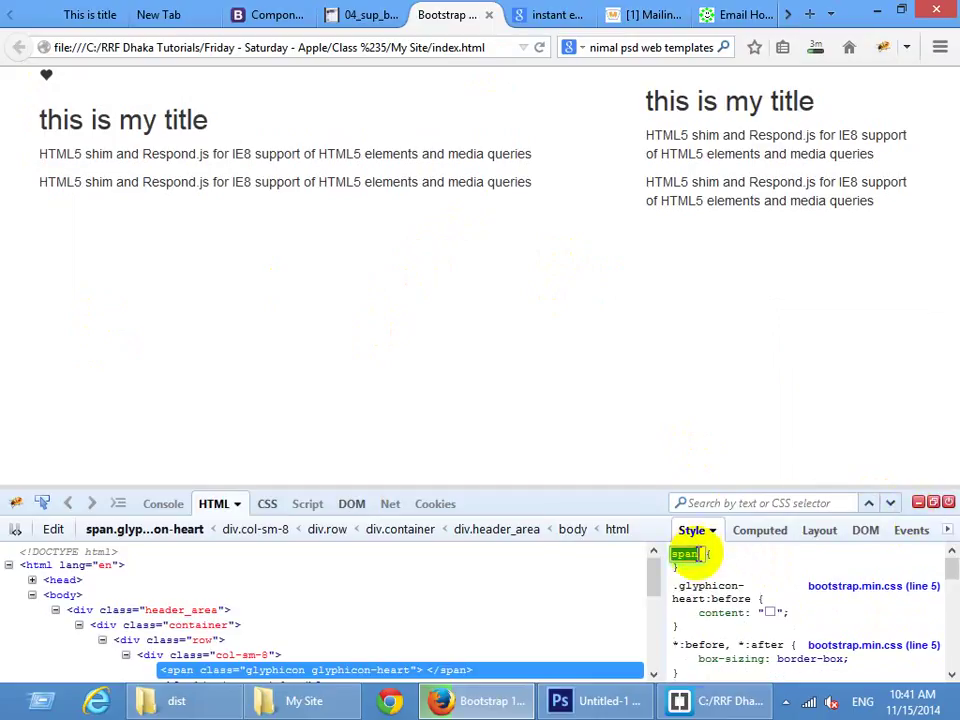
key(Right)
text(.g)
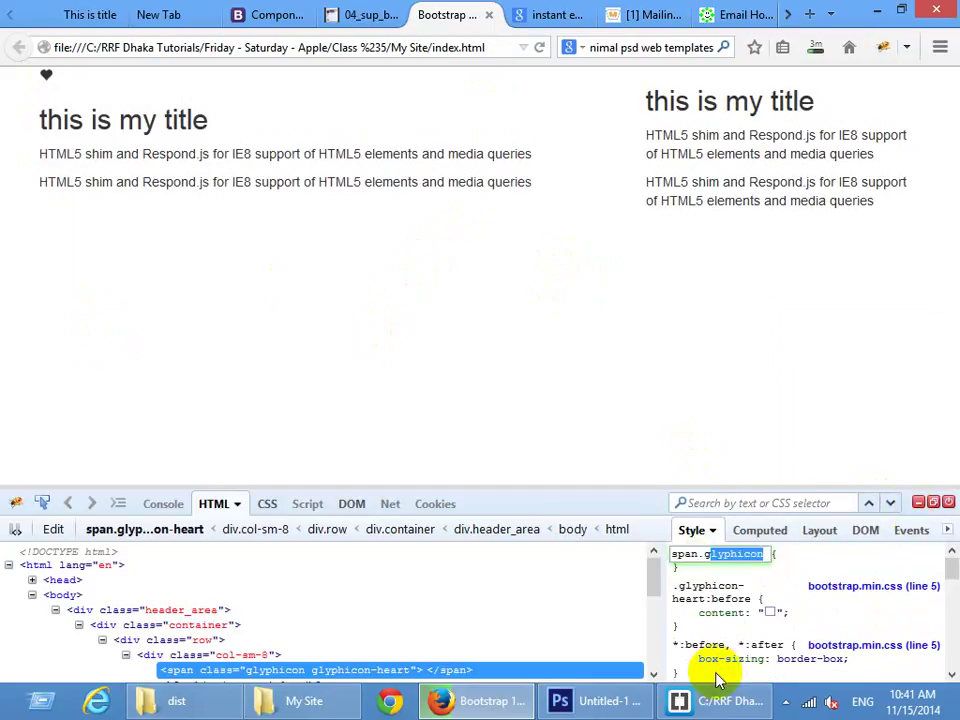
text(lyphicon-heart)
key(Return)
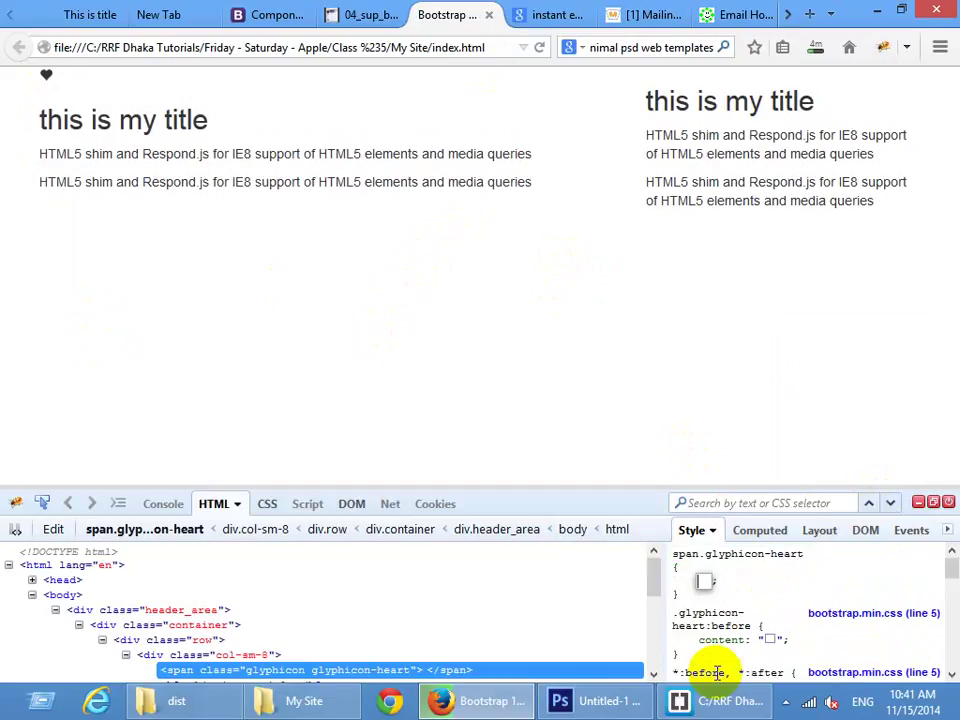
Set color to red and font-size to 100px in the span.glyphicon-heart rule
text(color:red)
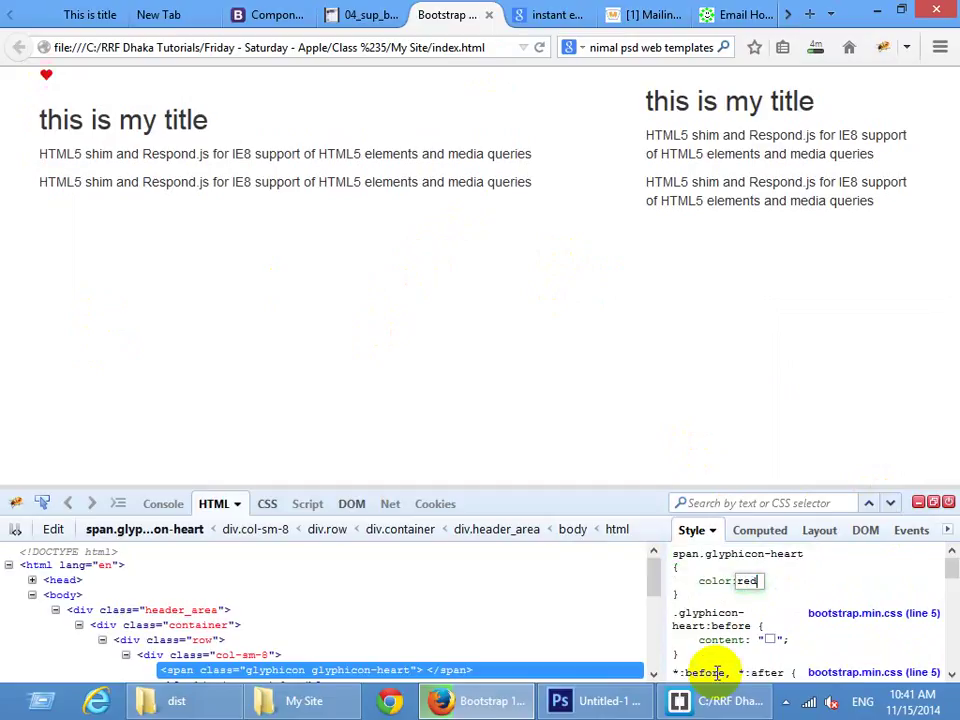
key(Return)
text(font)
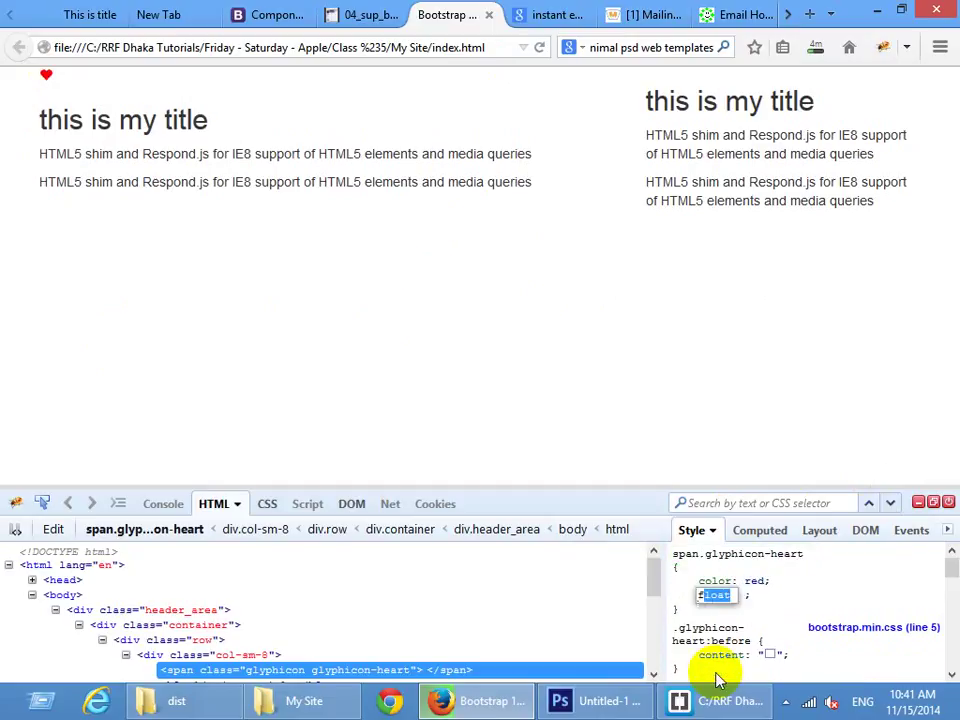
text(-size)
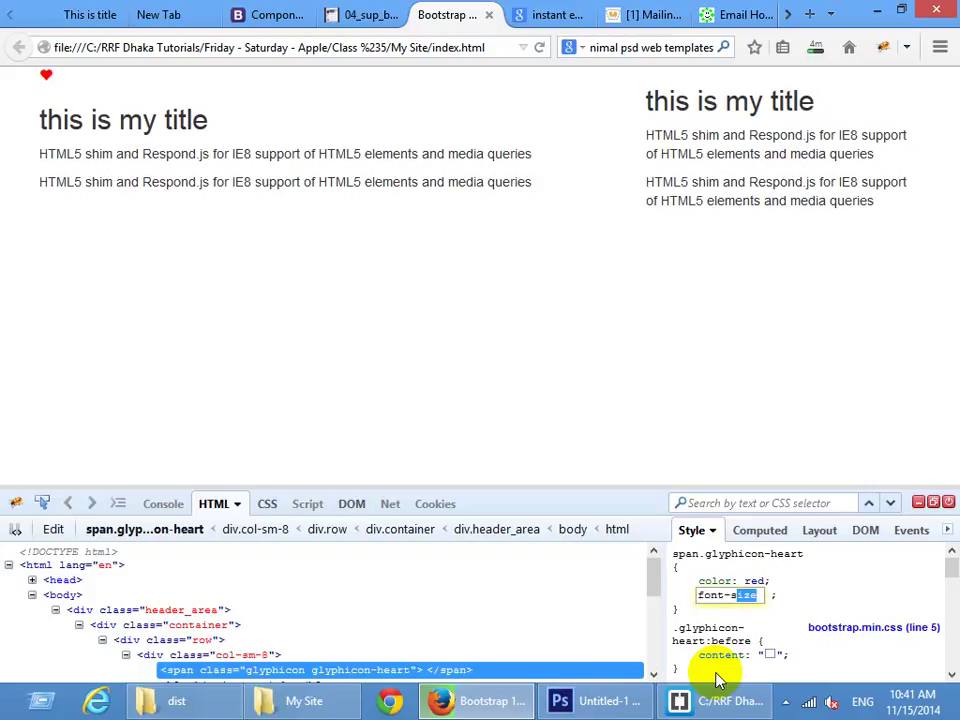
text(:100px)
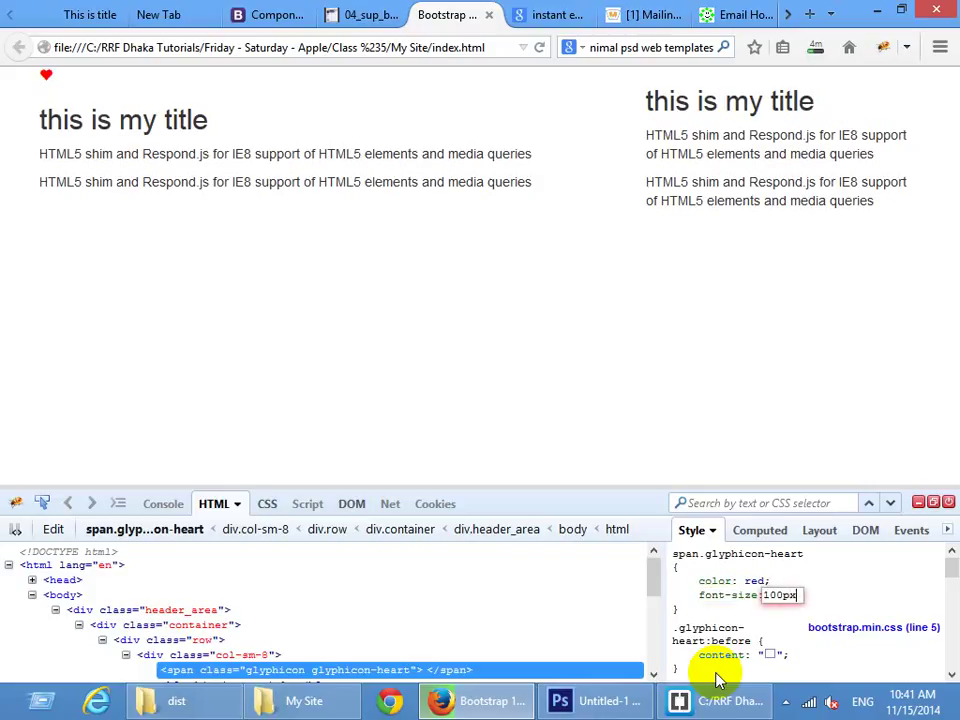
Increase the heart's font-size in 1px increments to 119px, and replace it with 500px
key(Up)
key(Up)
key(Up)
key(Up)
key(Up)
key(Up)
key(Up)
key(Up)
key(Up)
key(Up)
key(Up)
key(Up)
key(Up)
key(Up)
key(Up)
key(Up)
key(Up)
key(Up)
key(Up)
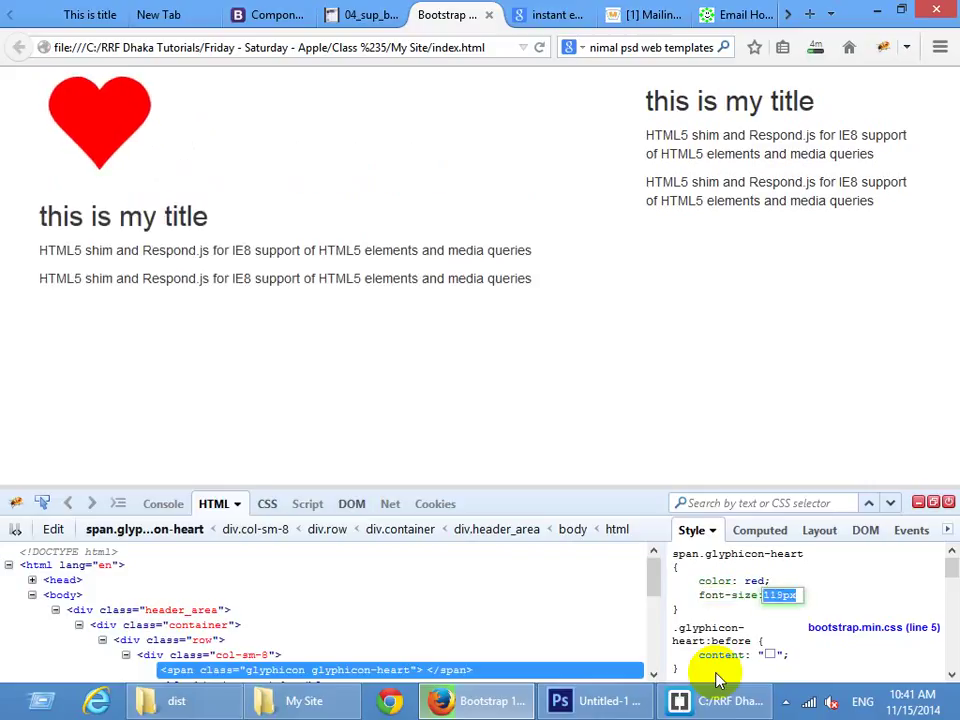
text(50)
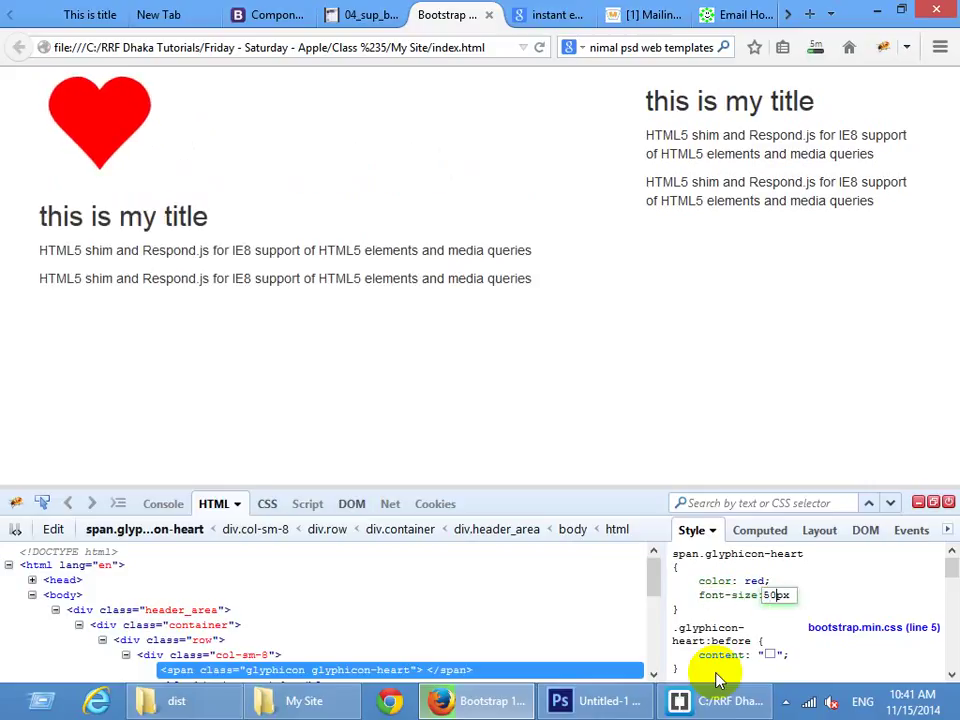
text(0)
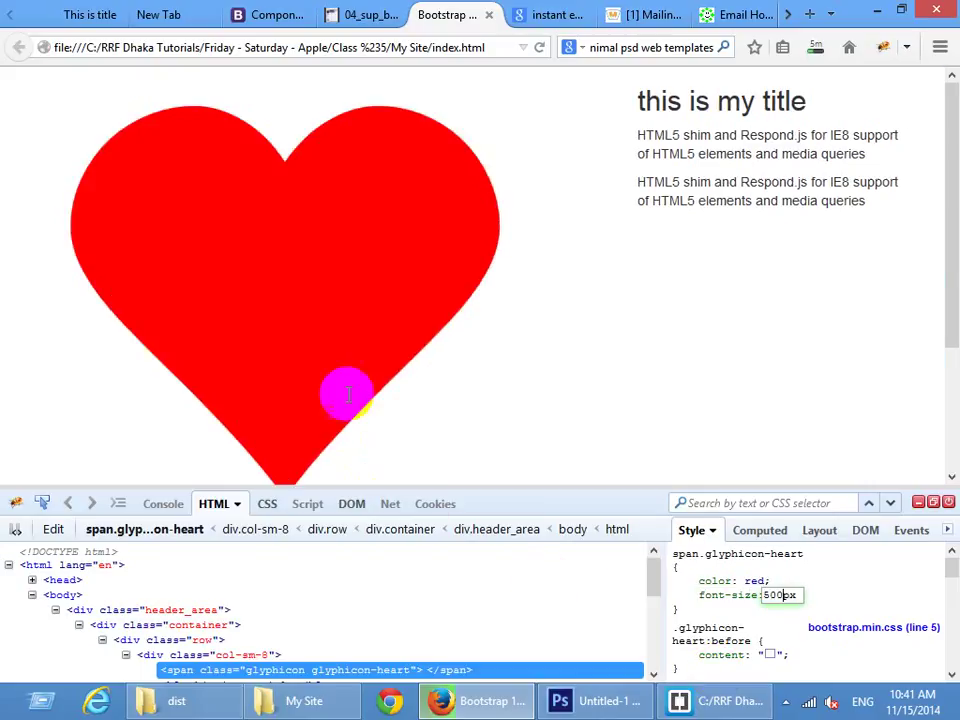
Change the heart's color to green, and reload the page to discard the trial styles
drag(347, 392, 502, 333)
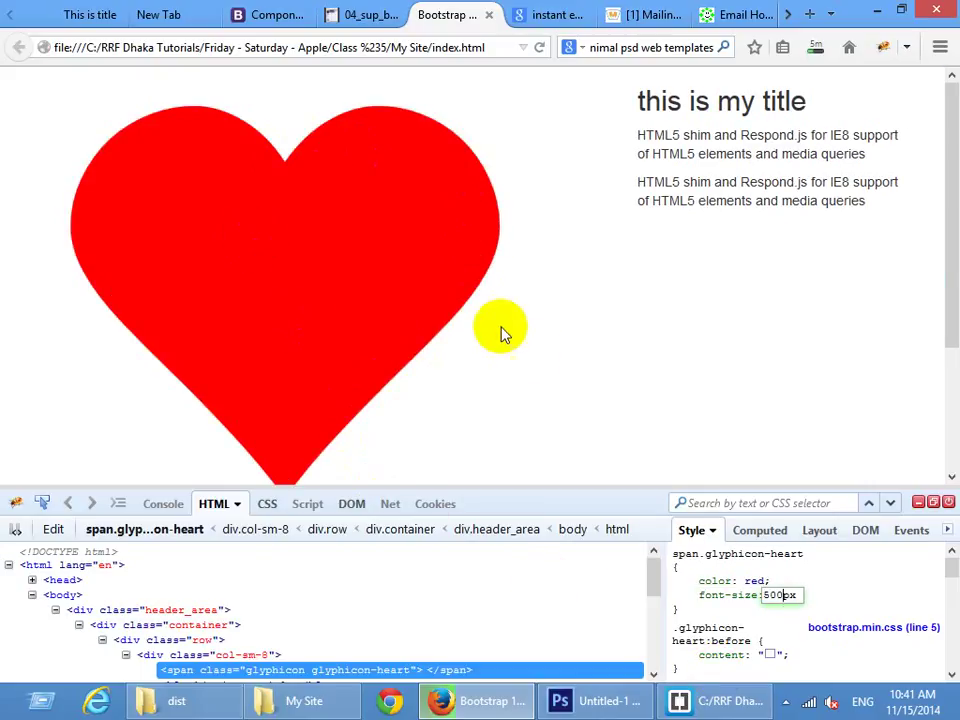
click(752, 580)
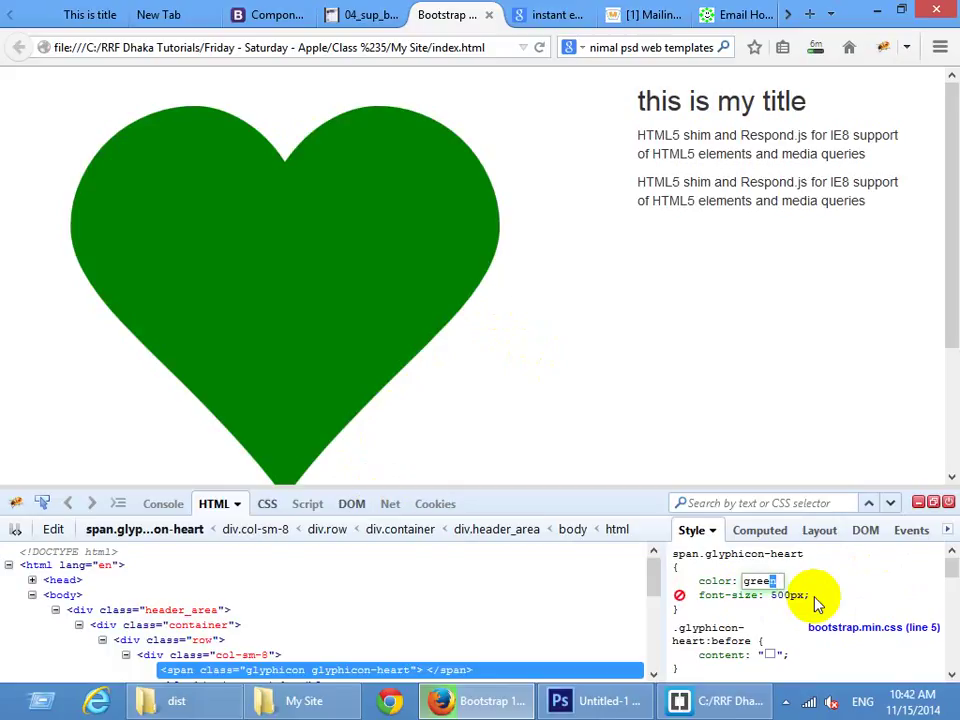
key(F5)
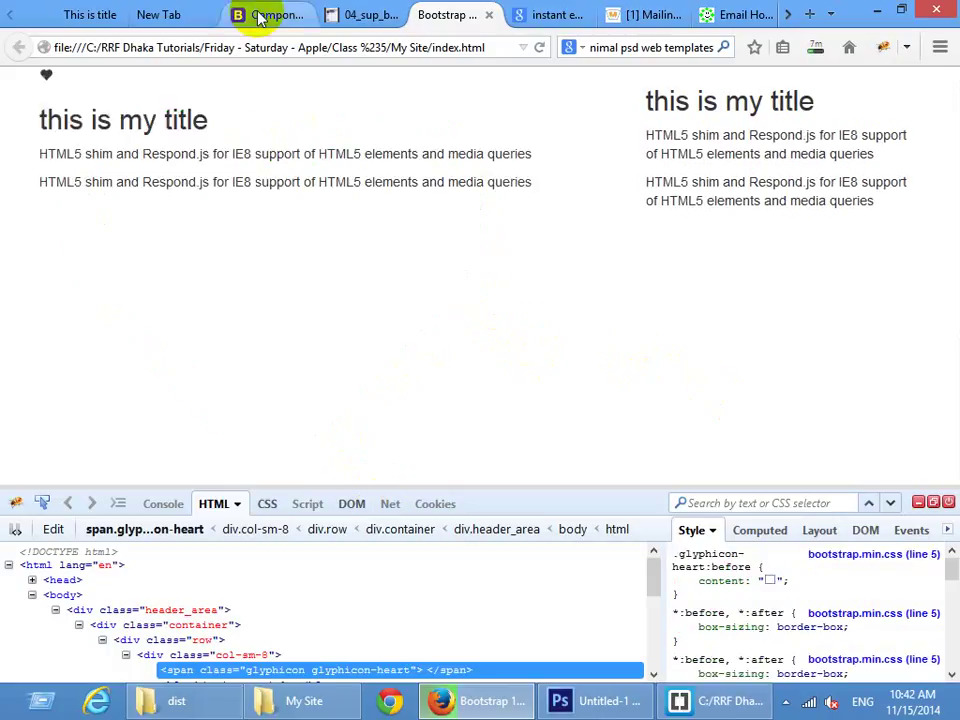
Return to the Bootstrap Components page and review the available glyphs, their usage notes and the button examples
click(258, 16)
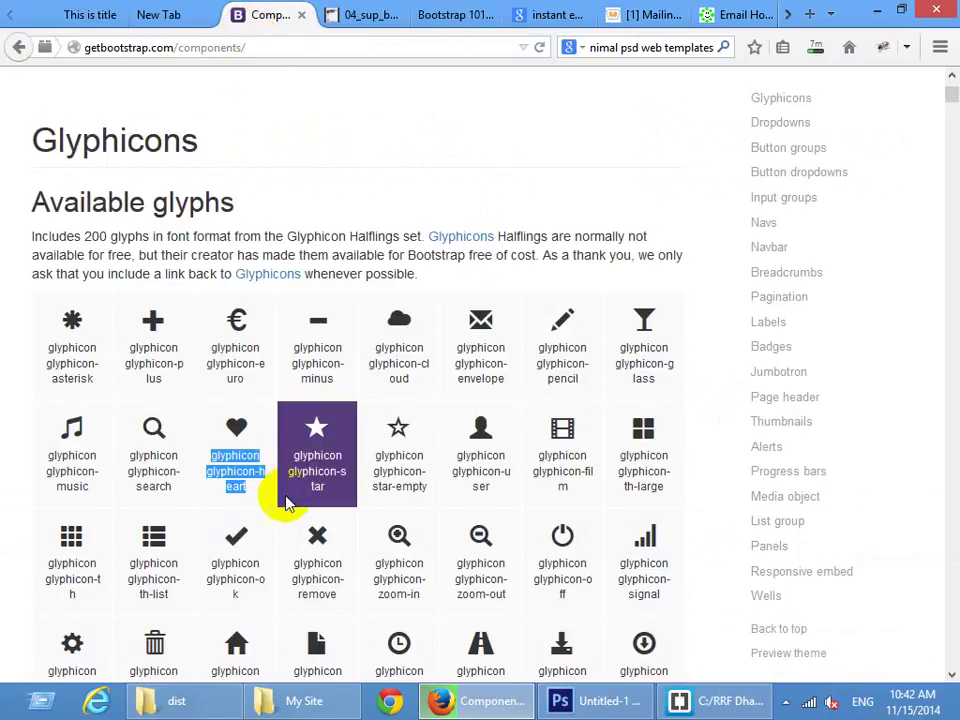
scroll(235, 600, down, 4)
drag(180, 385, 130, 352)
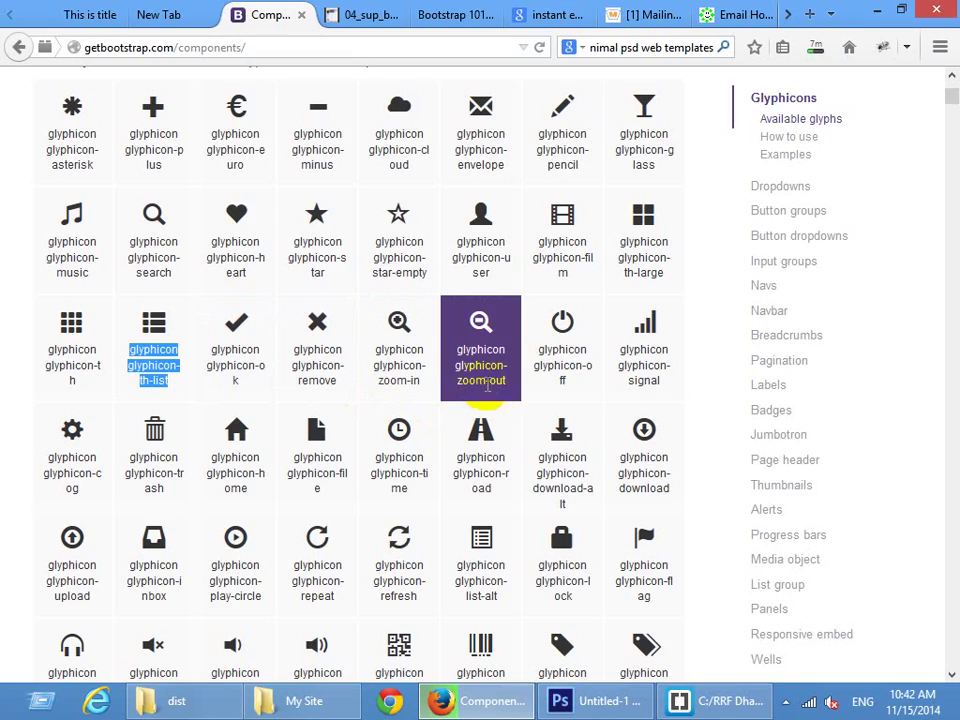
drag(487, 383, 439, 354)
scroll(430, 415, down, 1)
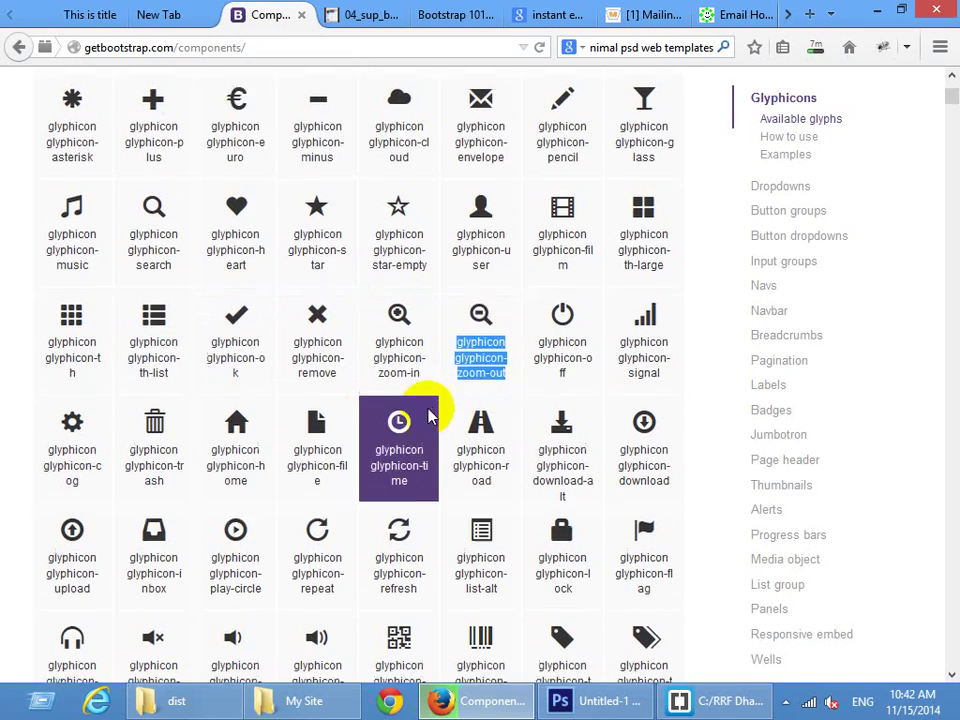
scroll(430, 415, down, 15)
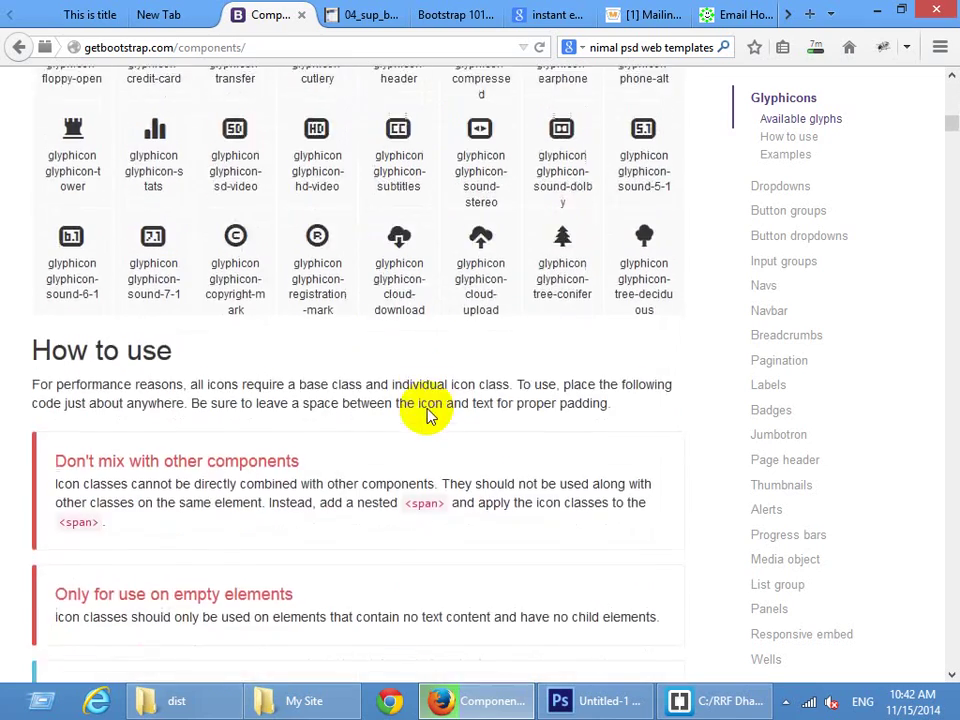
scroll(428, 414, down, 15)
scroll(428, 407, down, 5)
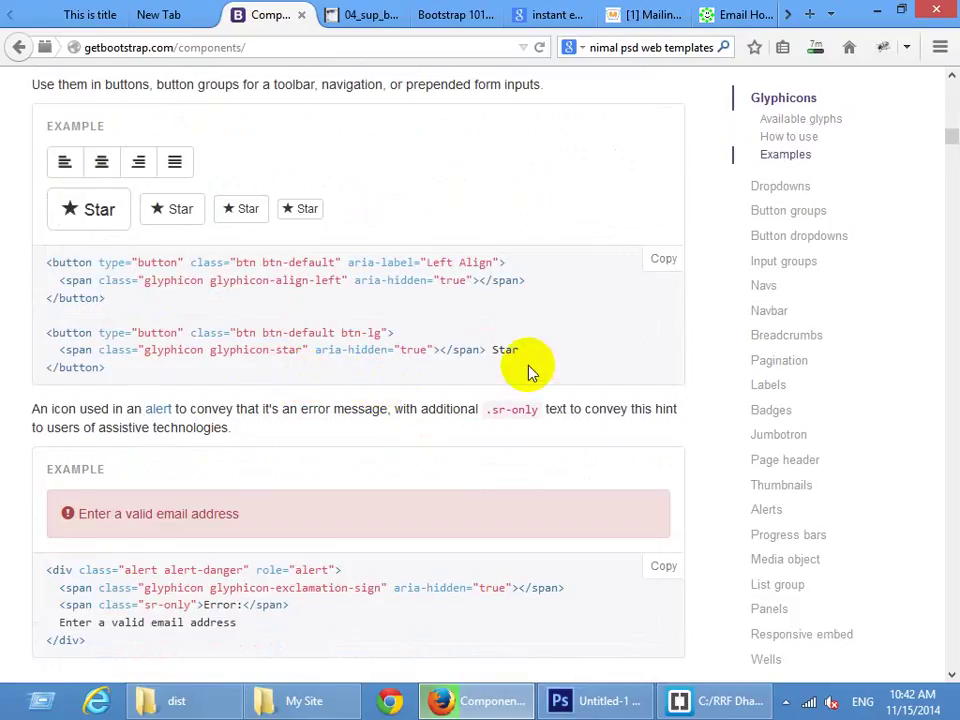
Look through the Dropdowns example and alignment notes, and open the Badges section of the documentation
scroll(528, 375, down, 5)
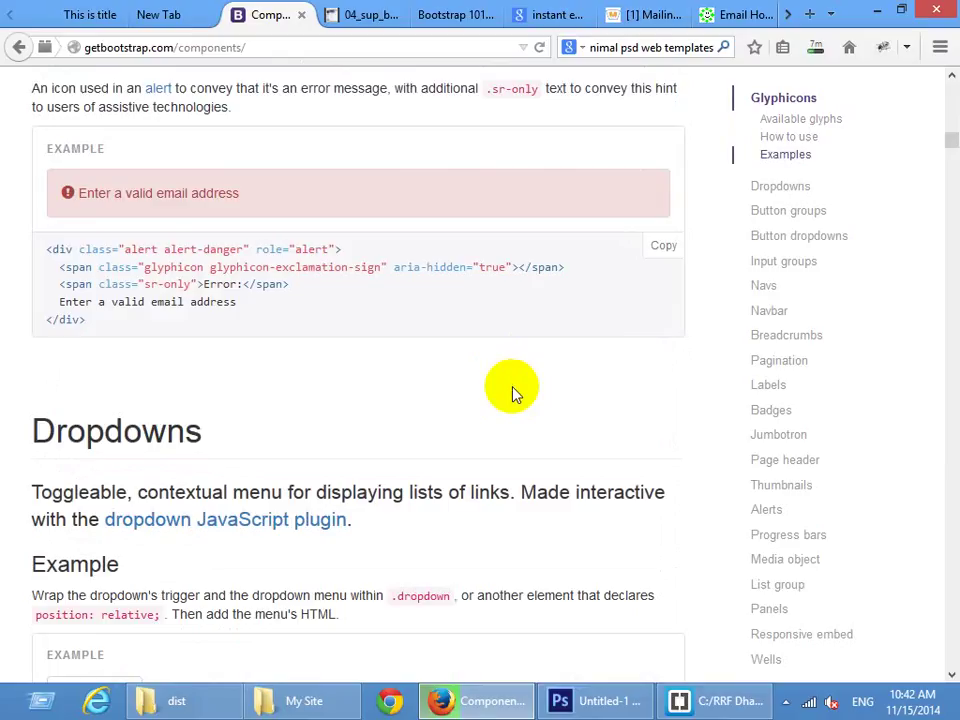
scroll(343, 506, down, 8)
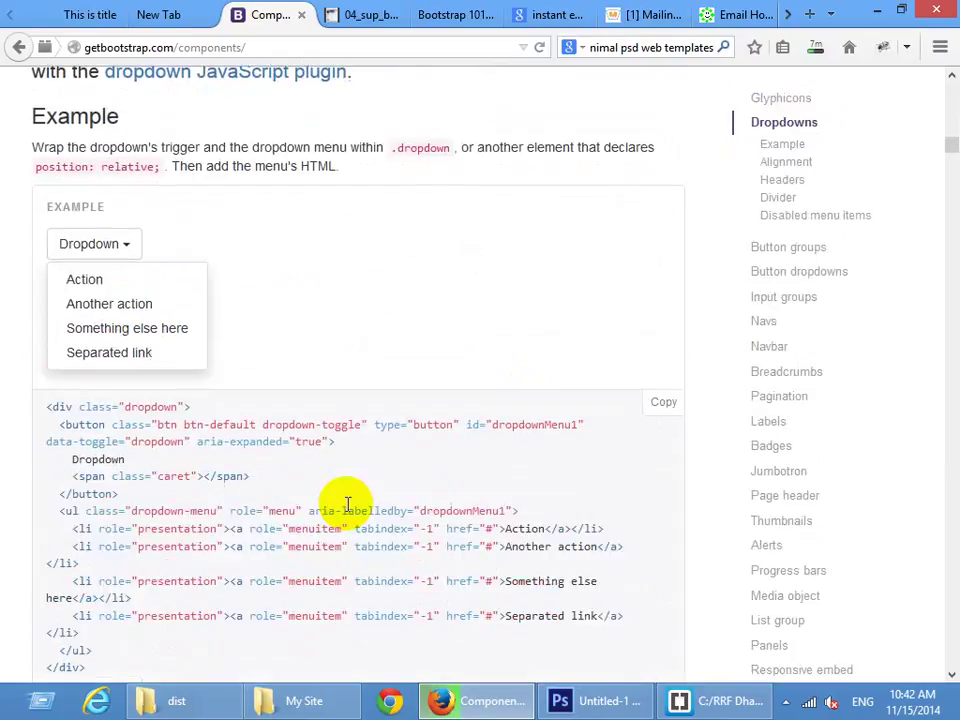
scroll(397, 476, down, 6)
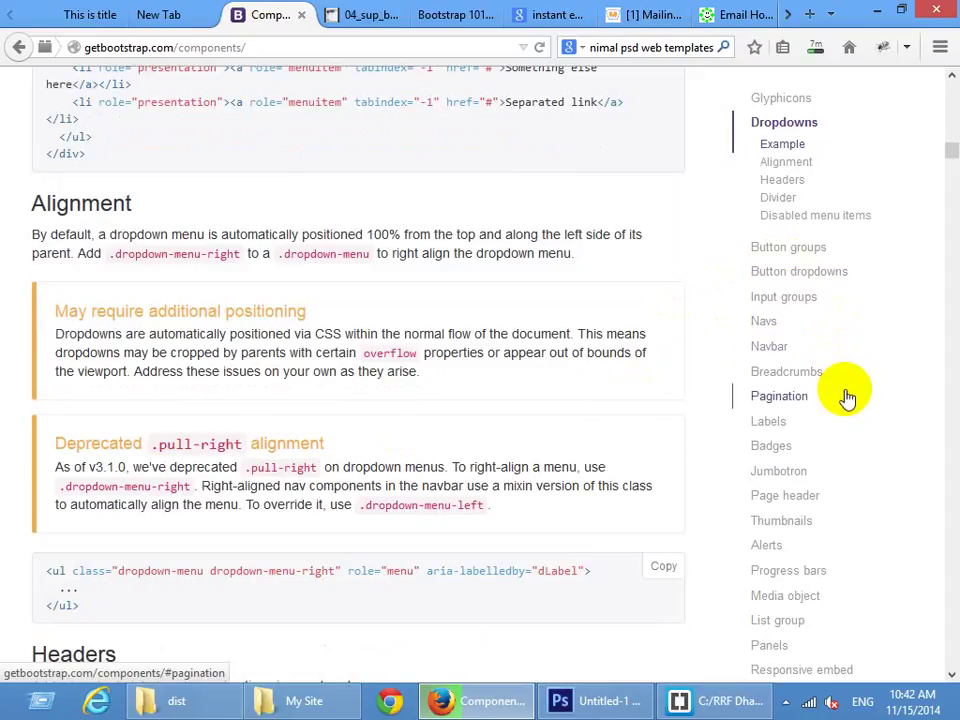
click(768, 447)
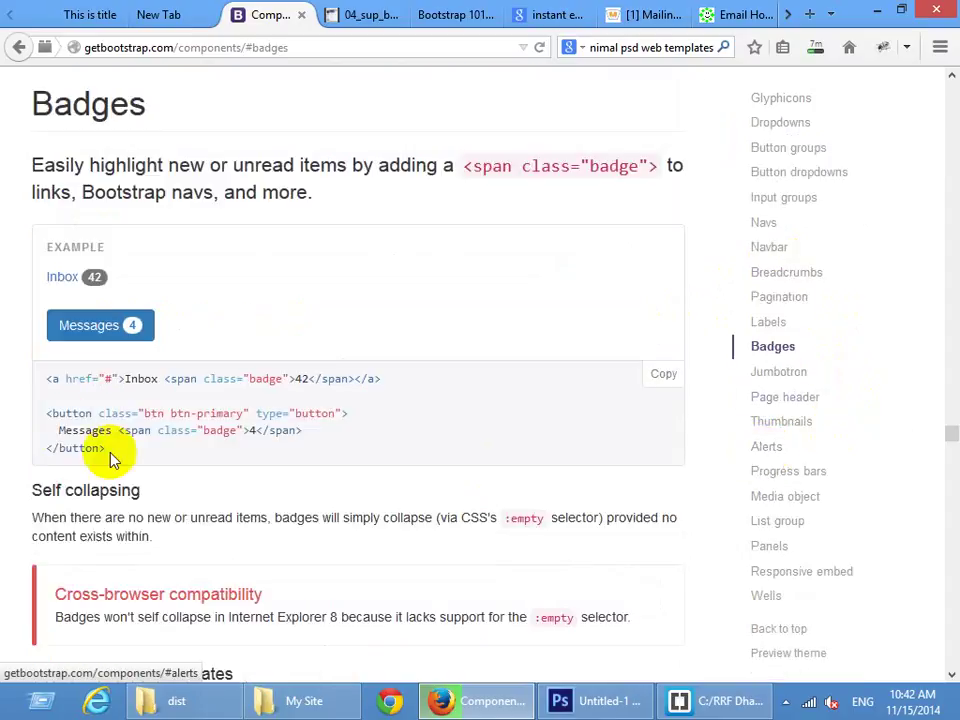
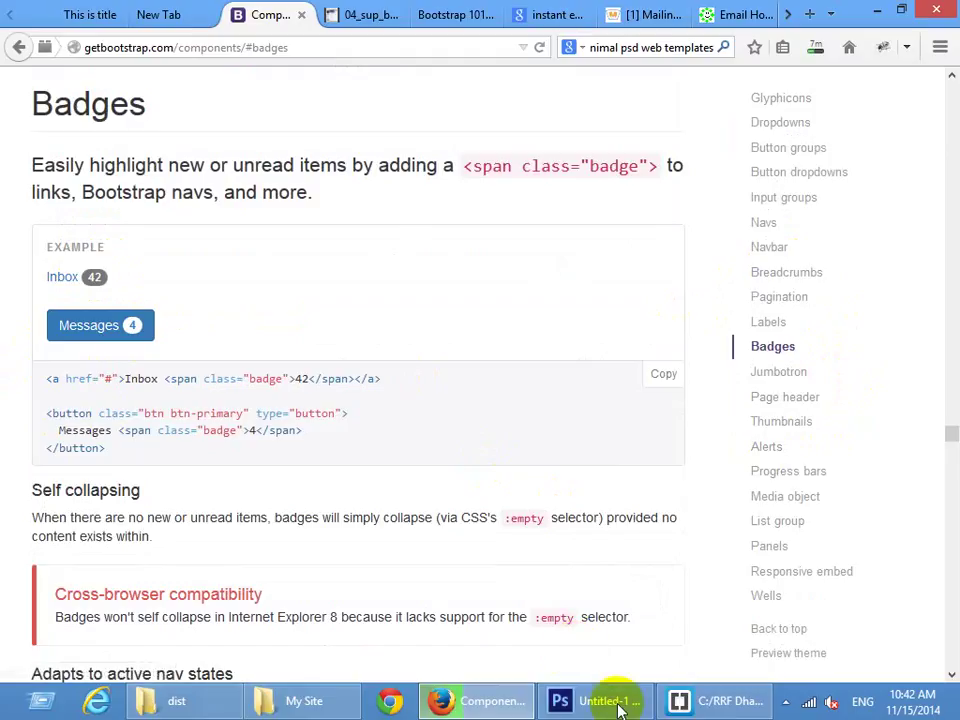
In Brackets, add a span with class badge containing 50 after the title text in the col-sm-8 h2, and save index.html
click(727, 700)
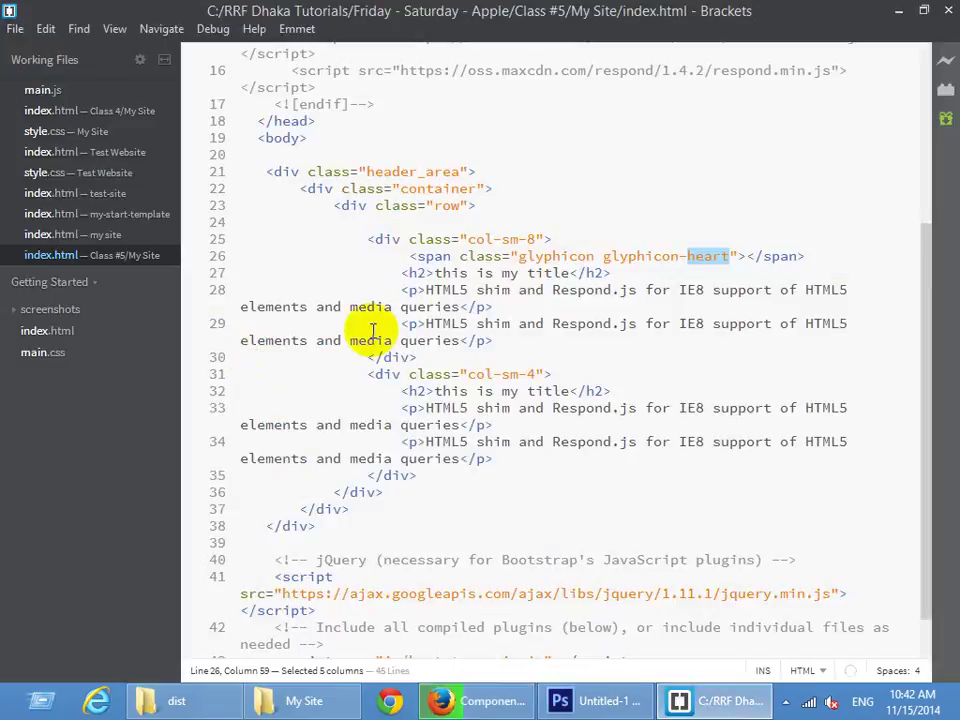
click(570, 275)
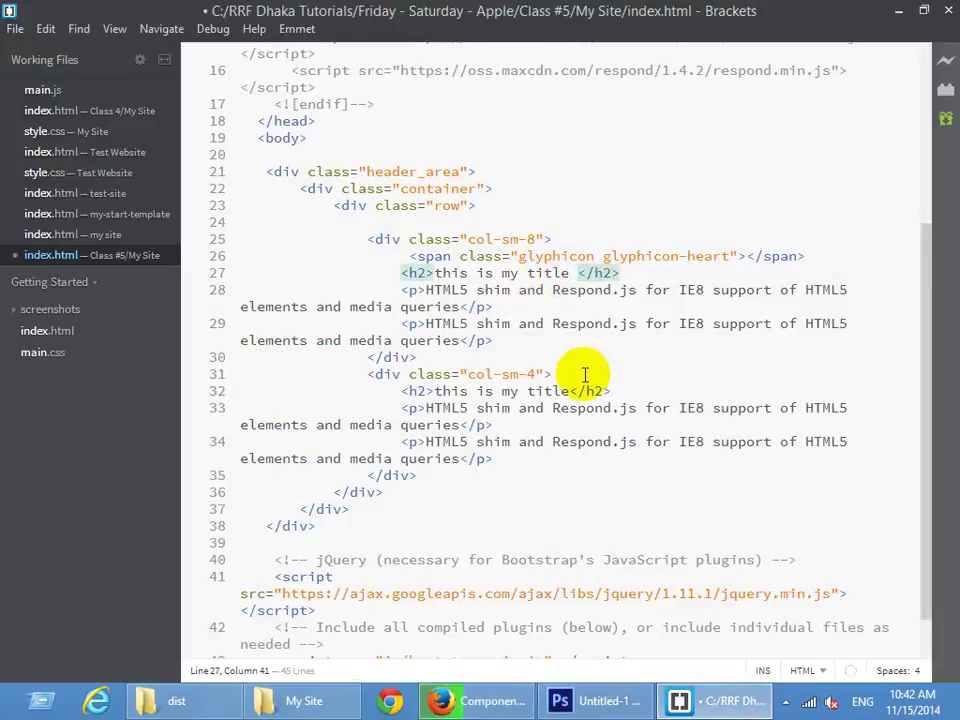
text(<span)
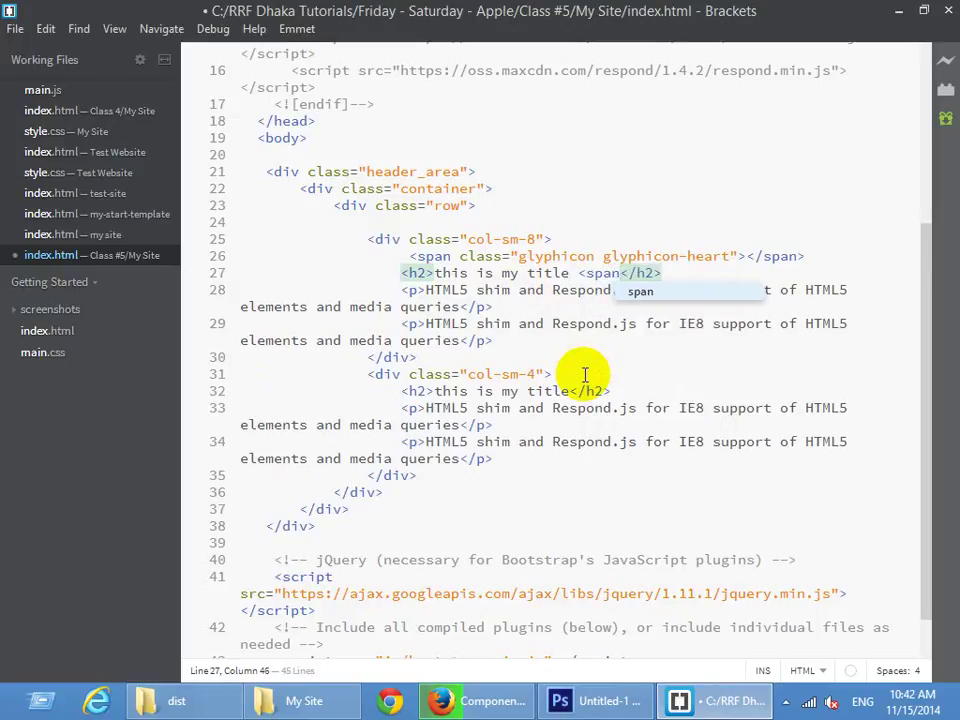
text(>)
text( cla></span>)
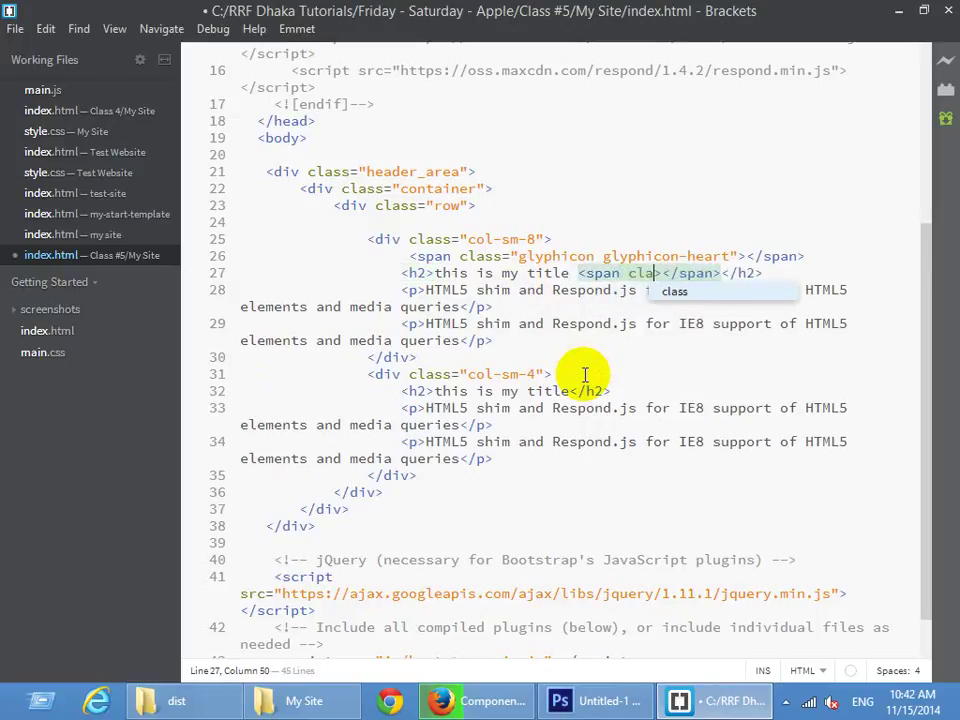
key(Return)
text(badge)
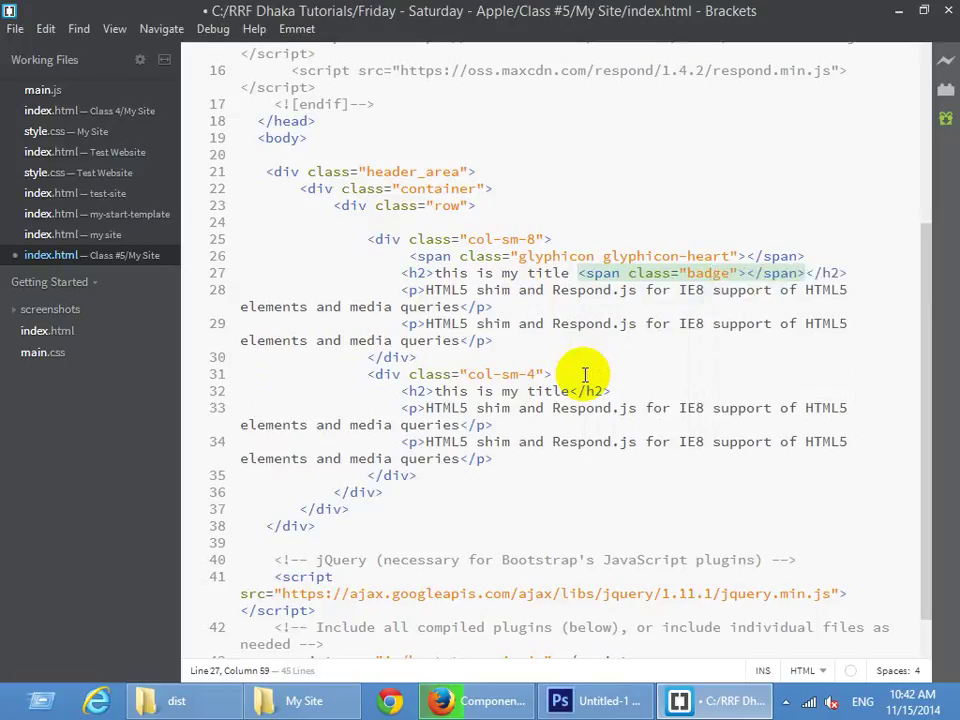
text(56)
key(ctrl+s)
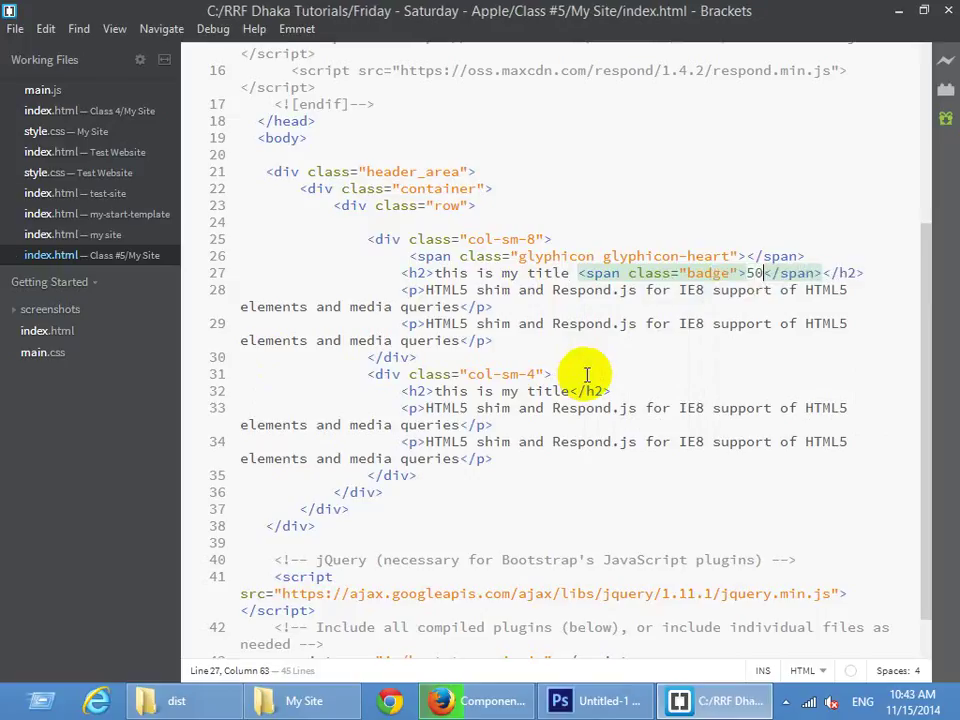
Reload the My Site page in Firefox to check the badge beside the title, and review its markup in Brackets
click(480, 700)
click(440, 14)
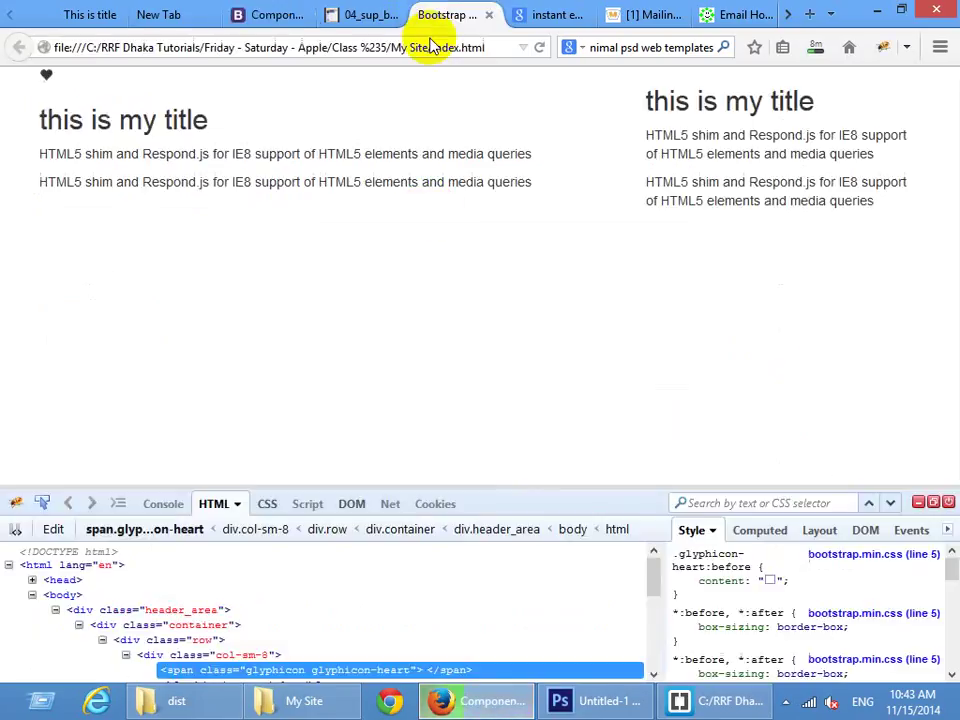
key(F5)
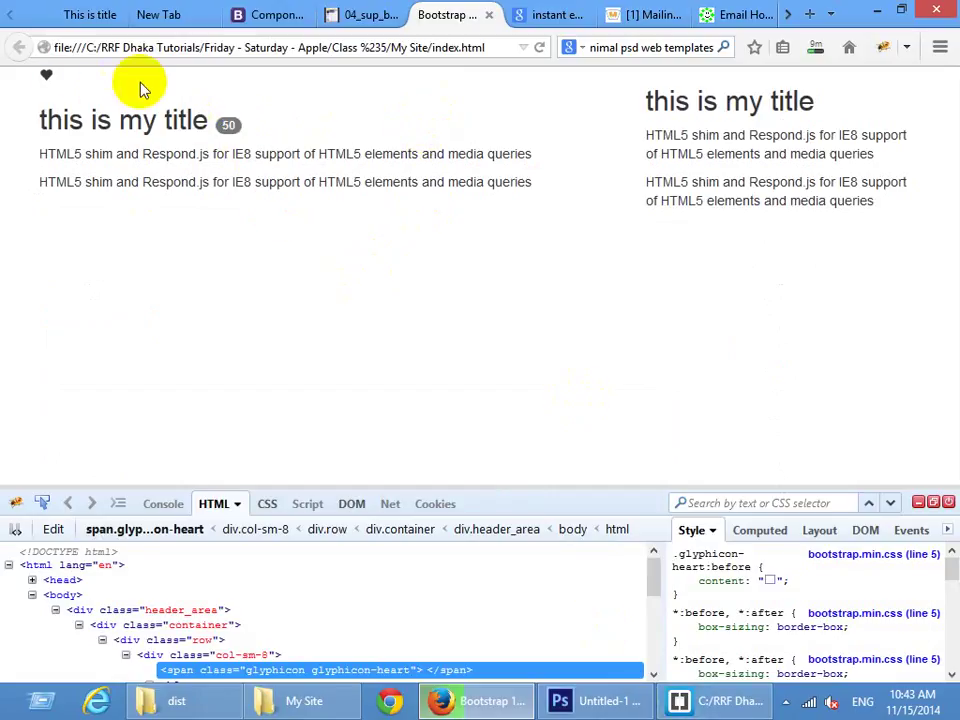
click(678, 700)
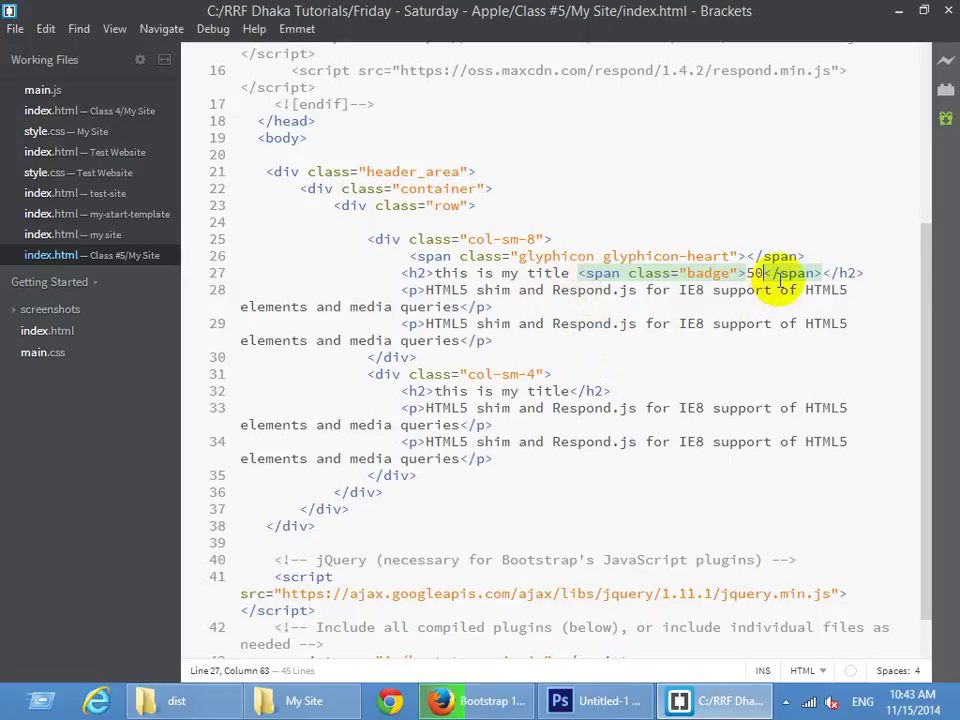
click(680, 700)
Review the Alerts examples in the Bootstrap Components documentation, select the success alert's message, and switch back to Brackets
click(262, 16)
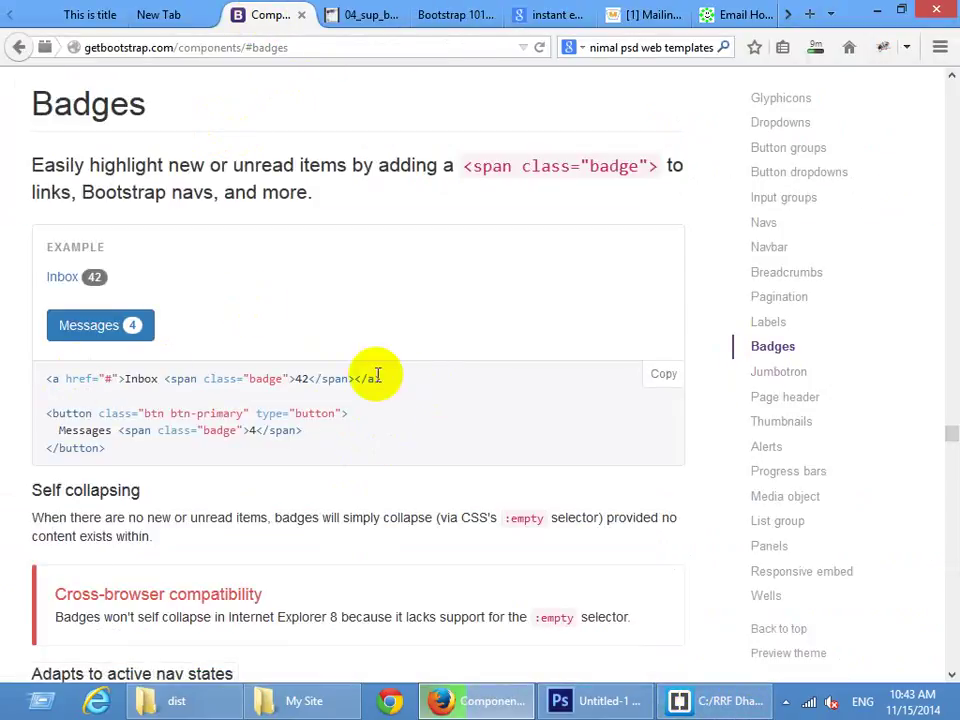
scroll(589, 375, down, 2)
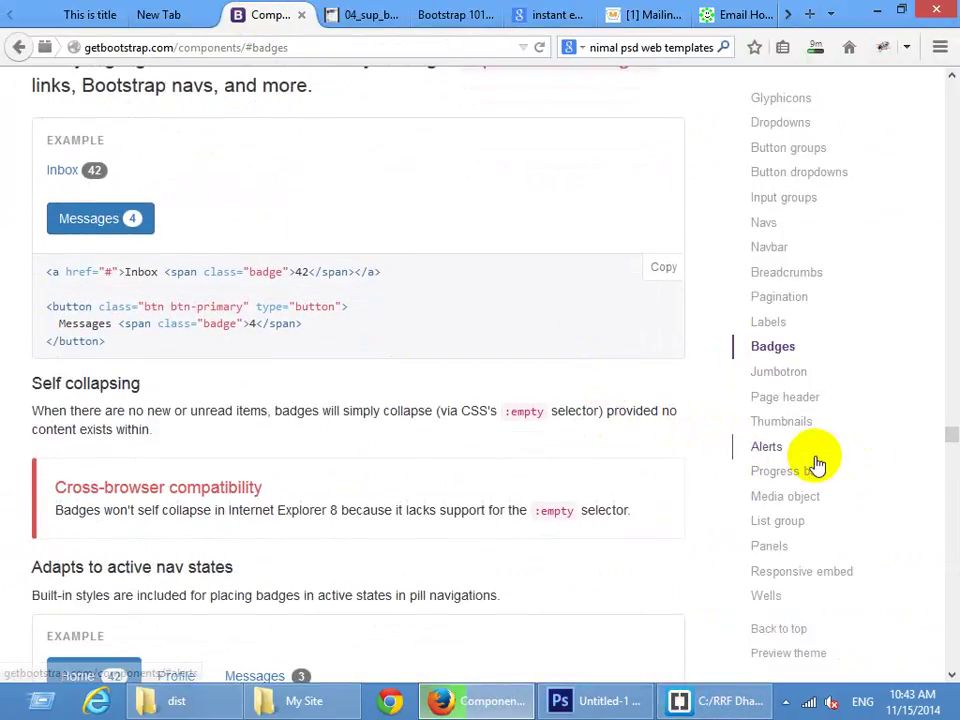
click(766, 450)
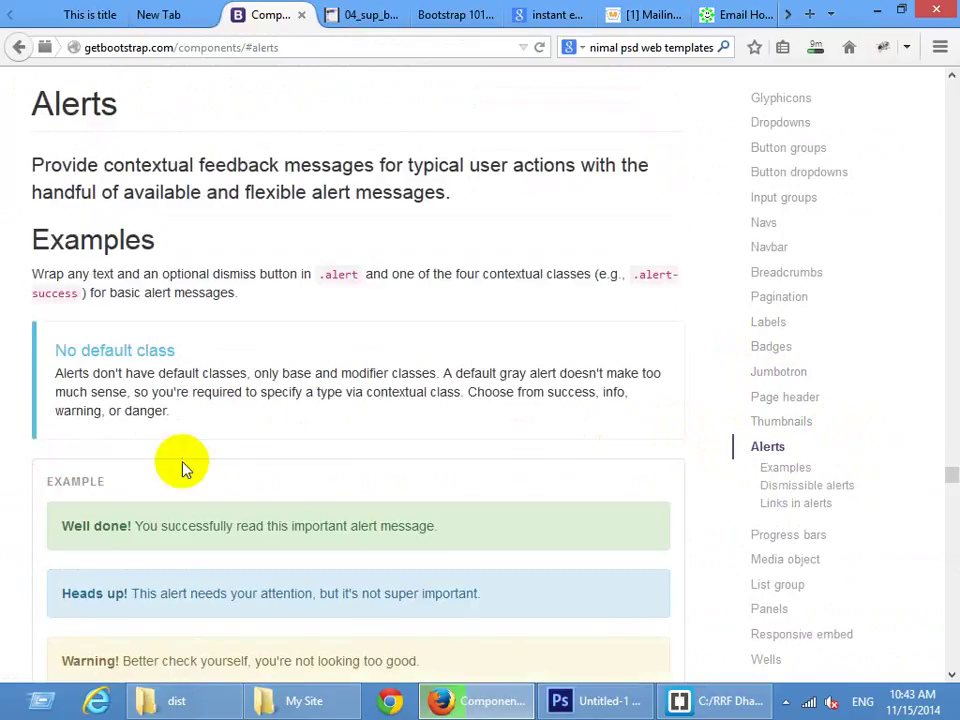
scroll(182, 461, down, 5)
drag(100, 204, 490, 197)
click(481, 219)
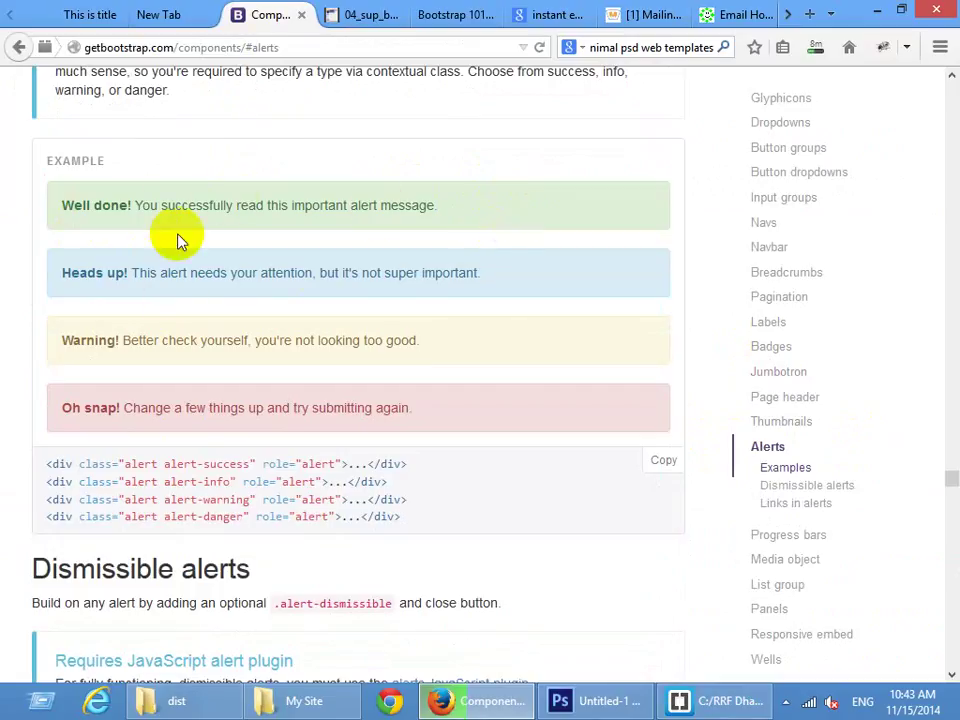
drag(62, 204, 489, 193)
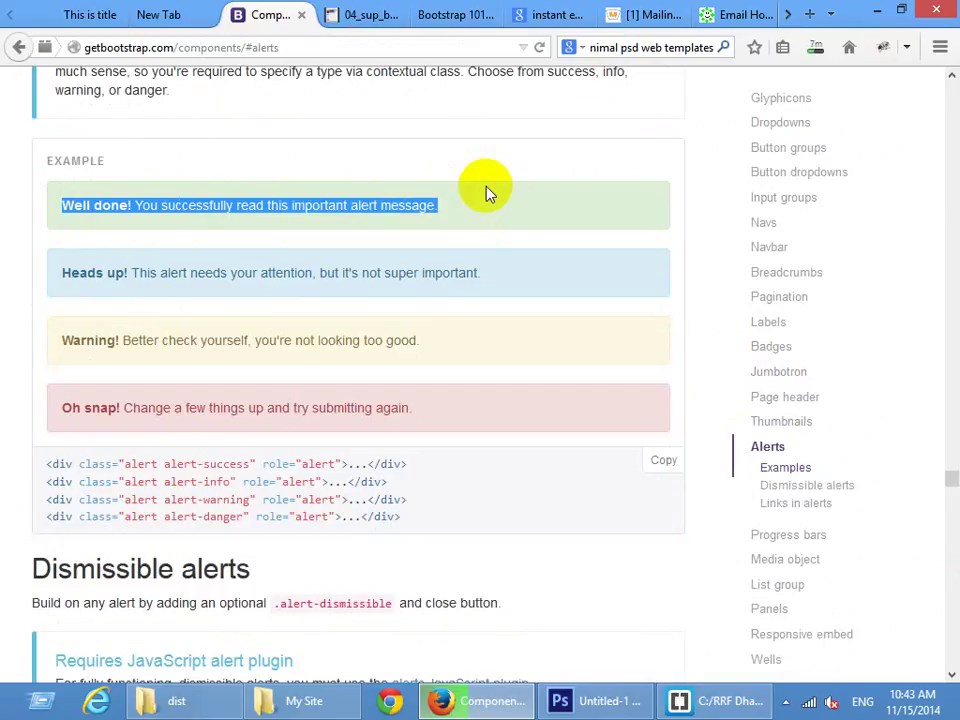
click(675, 698)
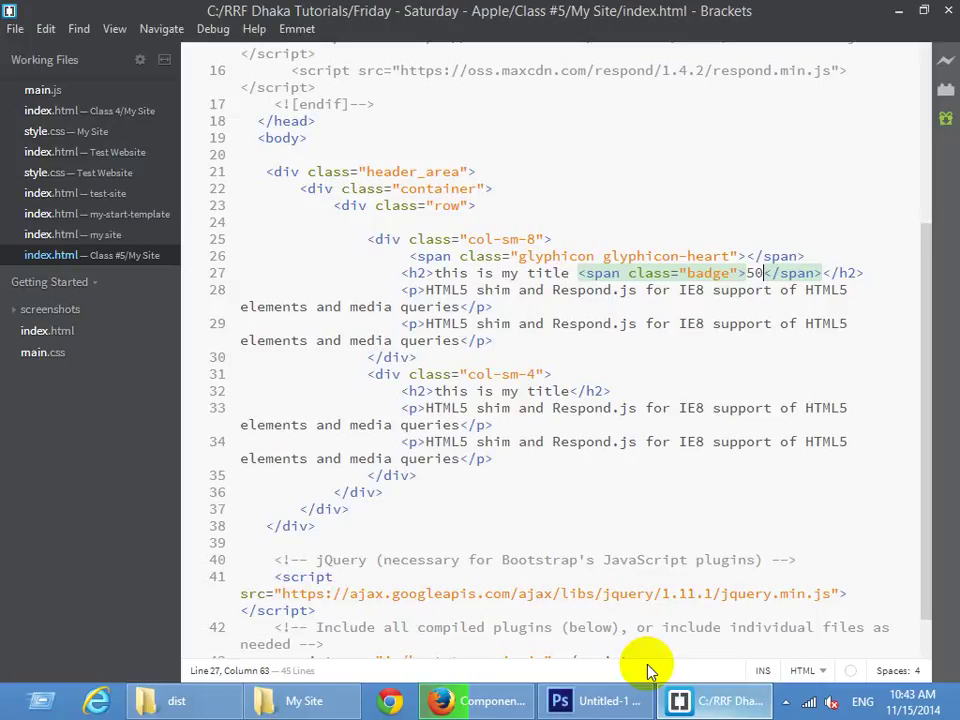
Below the last paragraph in the col-sm-8 column, start a new div with the class alert
click(511, 342)
key(Return)
key(Return)
text(<d)
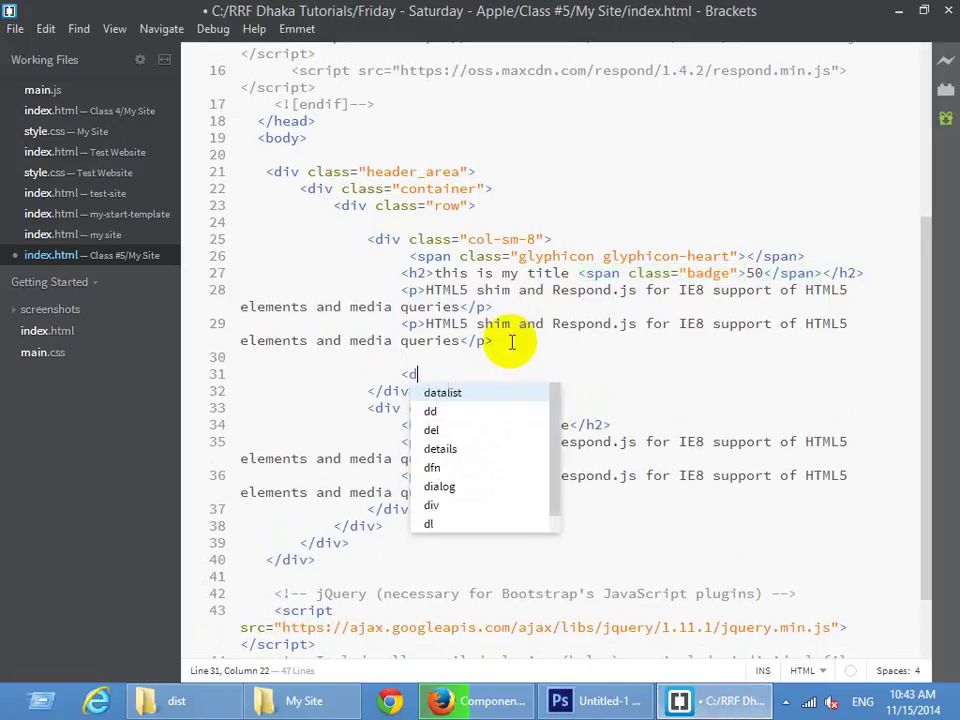
text(iv cla)
key(Return)
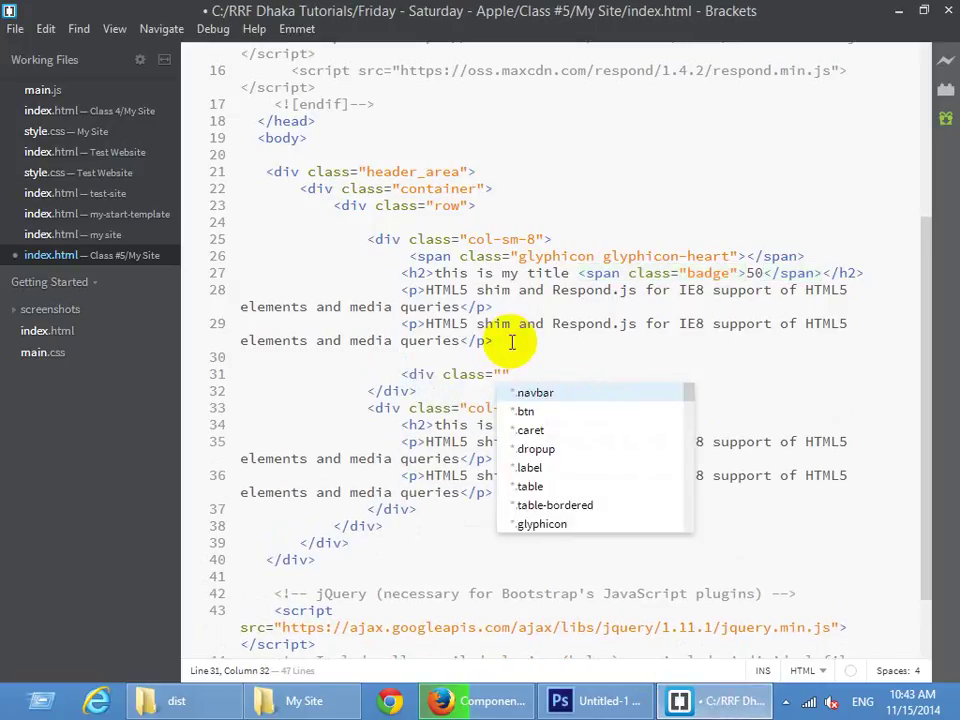
text(ale)
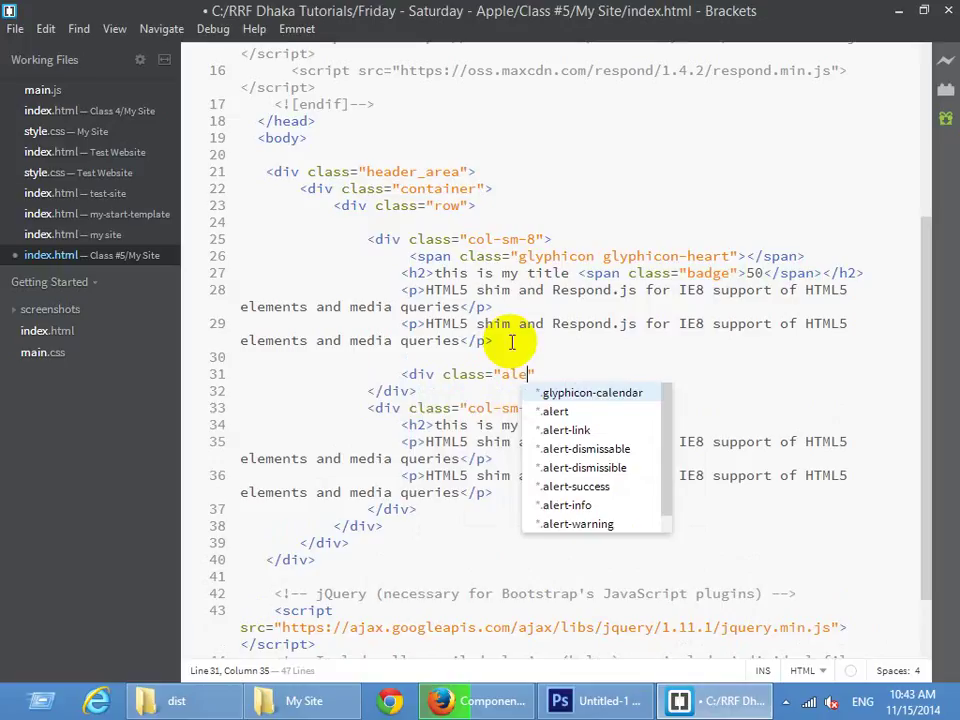
text(rt)
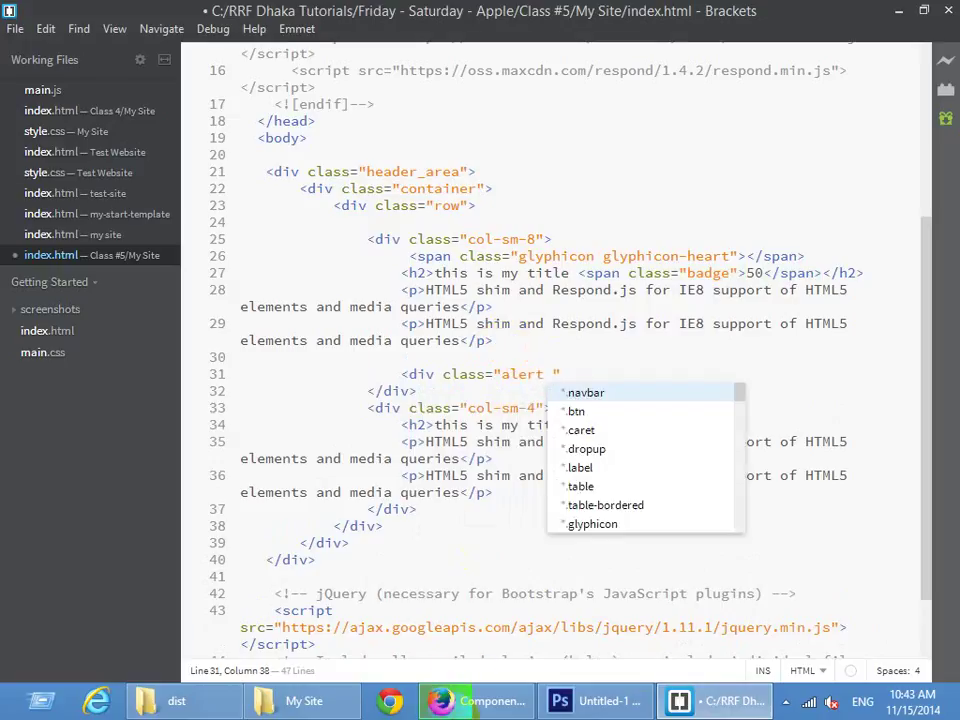
Switch to Firefox and review the success, info, warning and danger alert examples in the Bootstrap documentation
click(470, 700)
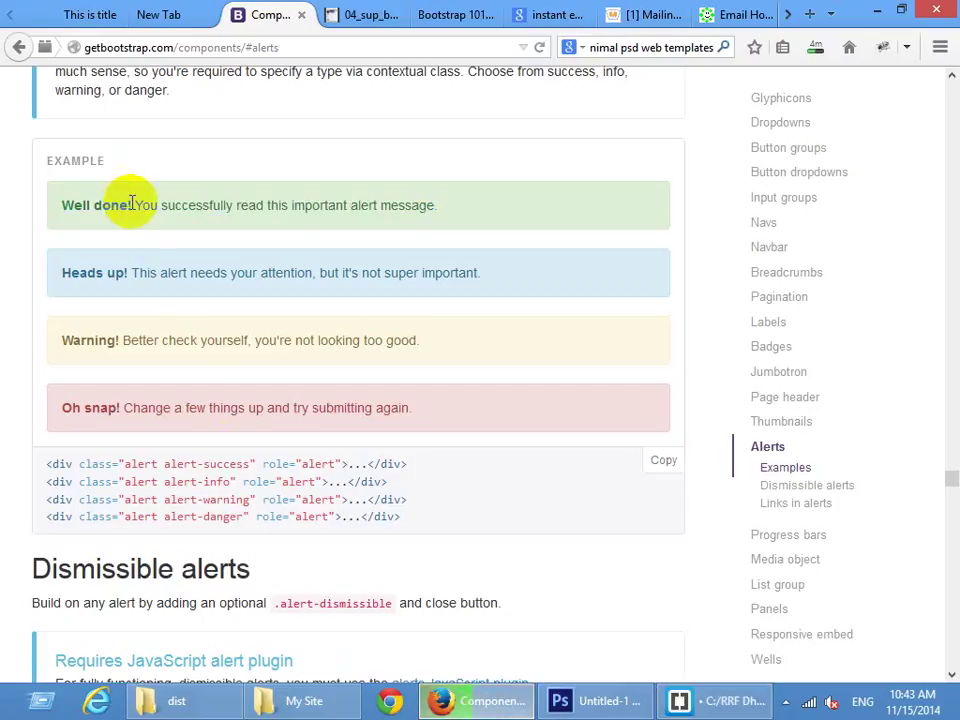
drag(131, 205, 420, 200)
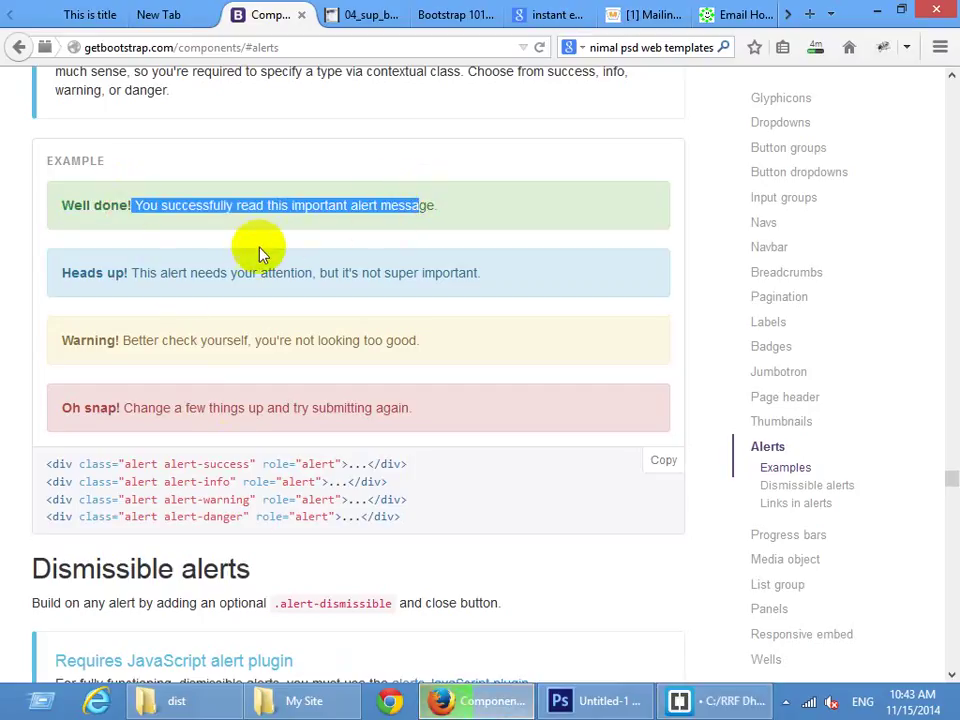
drag(504, 195, 289, 197)
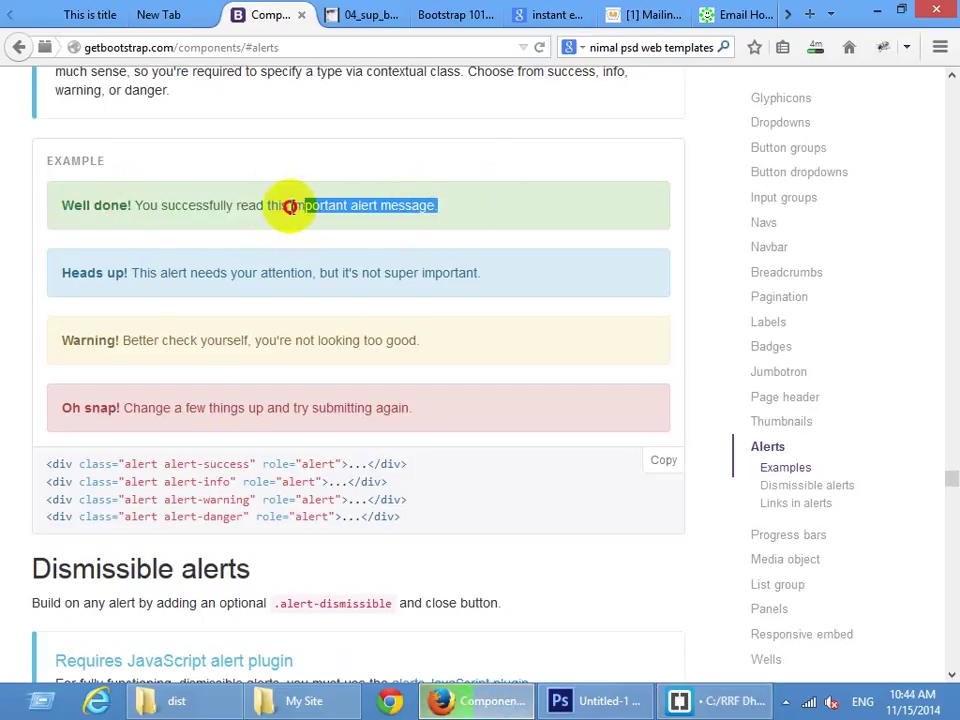
click(459, 270)
drag(480, 272, 186, 297)
drag(445, 340, 197, 332)
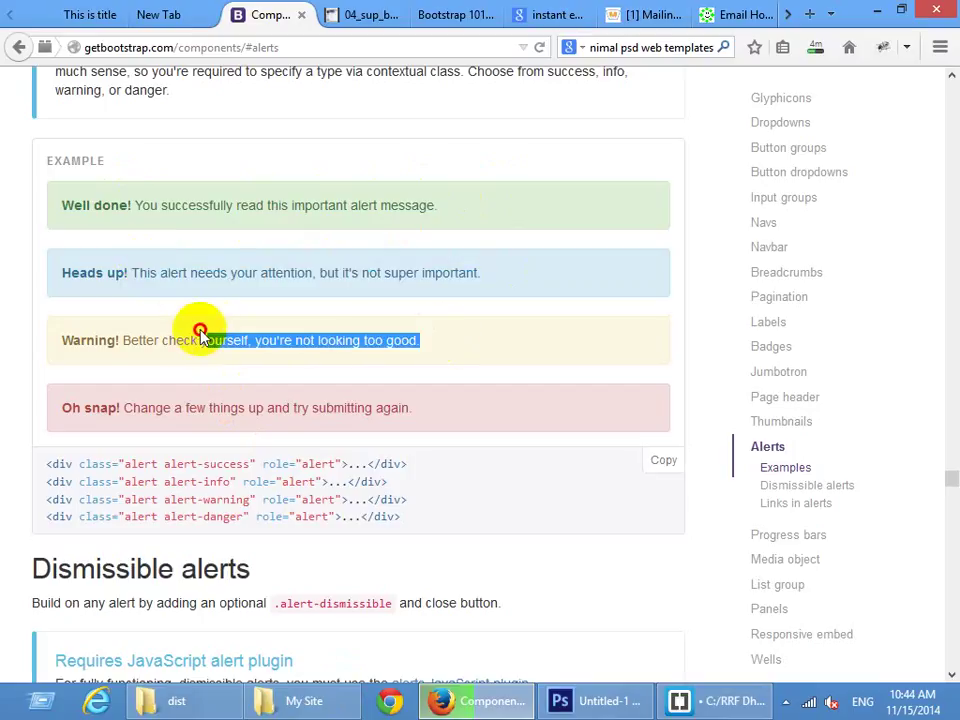
drag(424, 422, 168, 405)
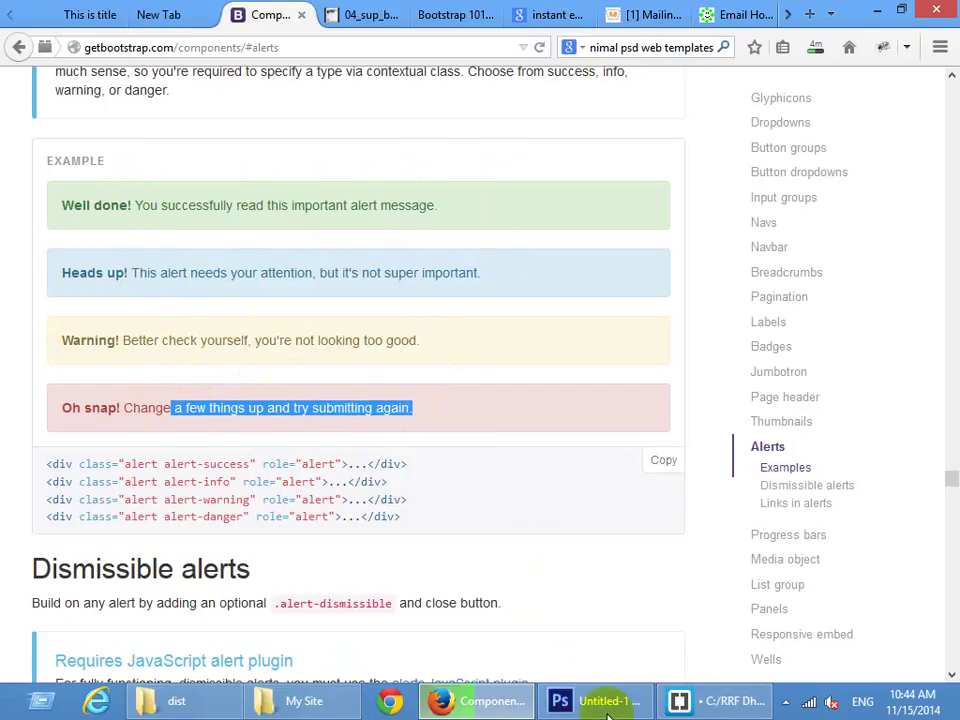
Back in Brackets, add alert-info as the second class of the new alert div
click(680, 700)
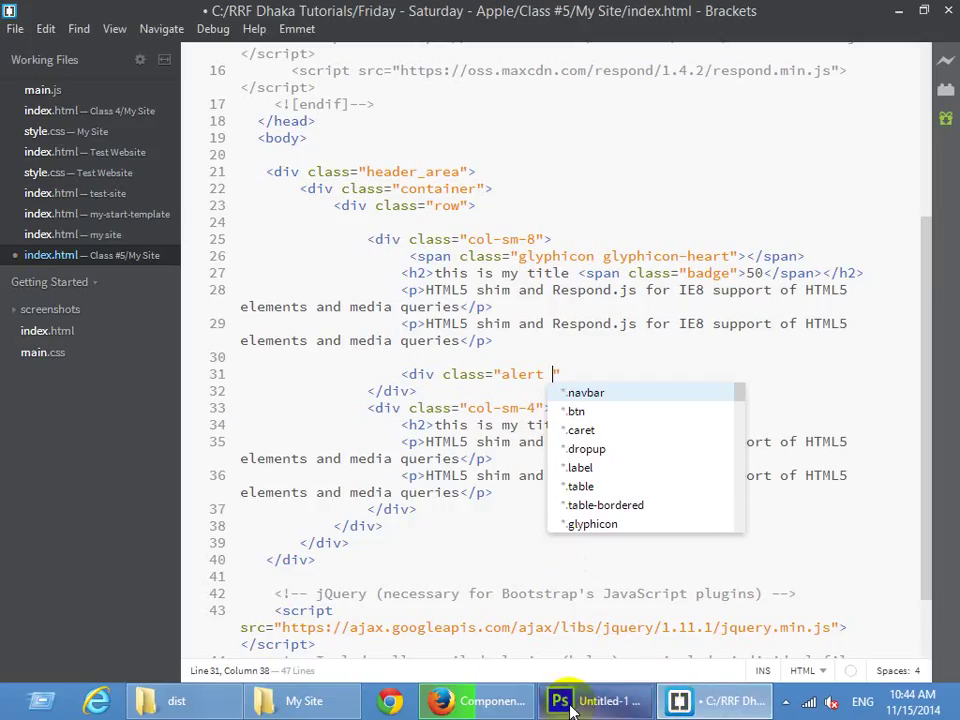
text(ale)
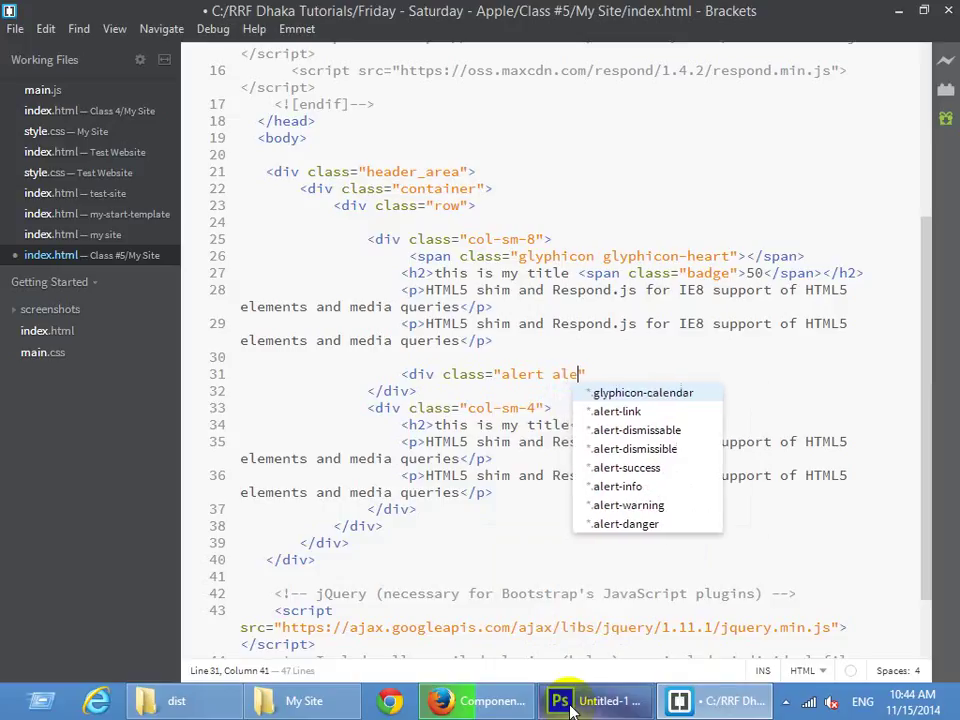
text(rt-)
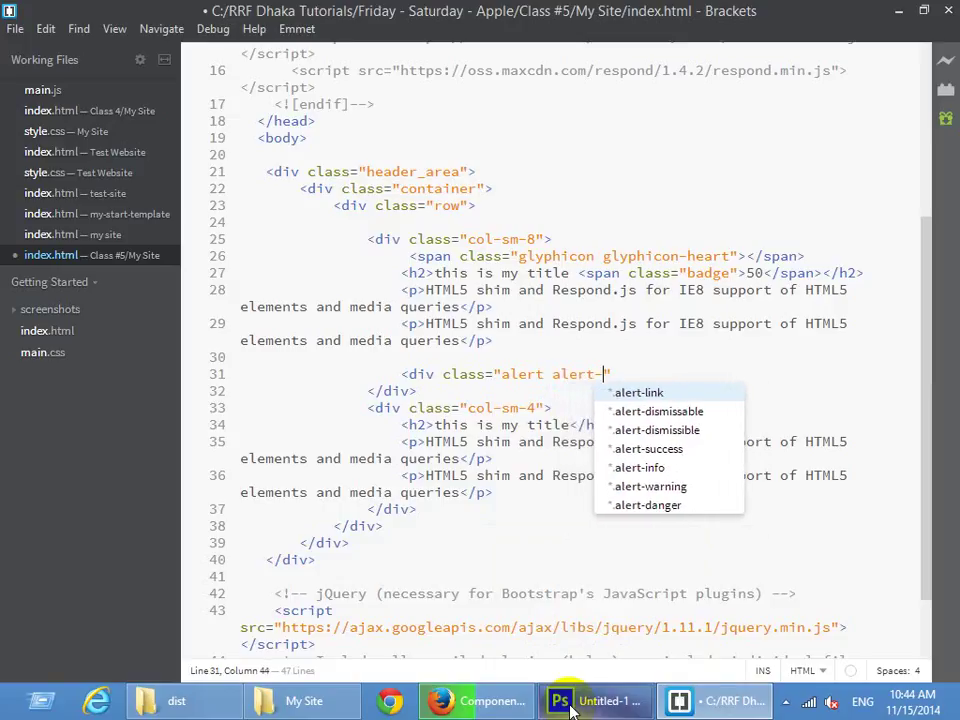
text(i)
key(Return)
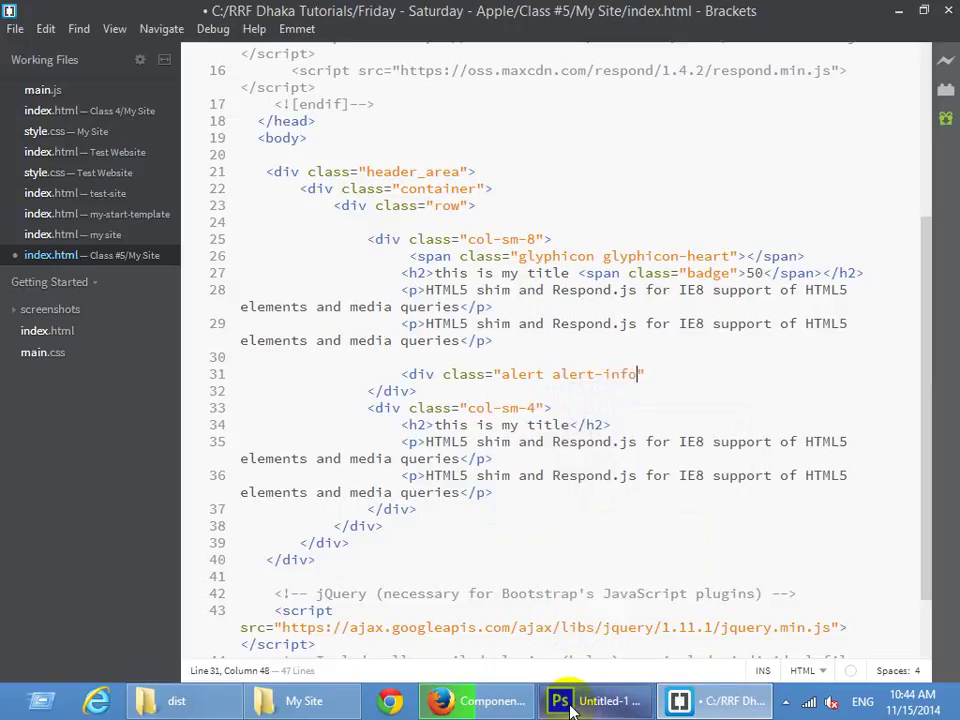
Complete the alert div with a paragraph reading "This is an alert!" and save index.html
text(>)
key(Return)
key(Return)
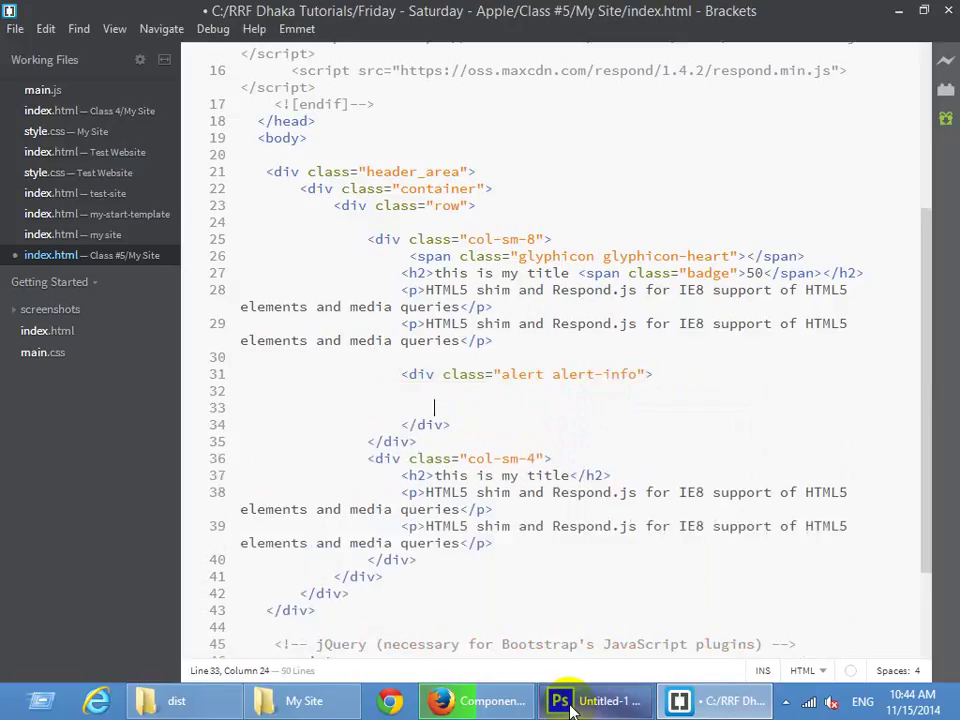
text(<p>This is an alert!</p>)
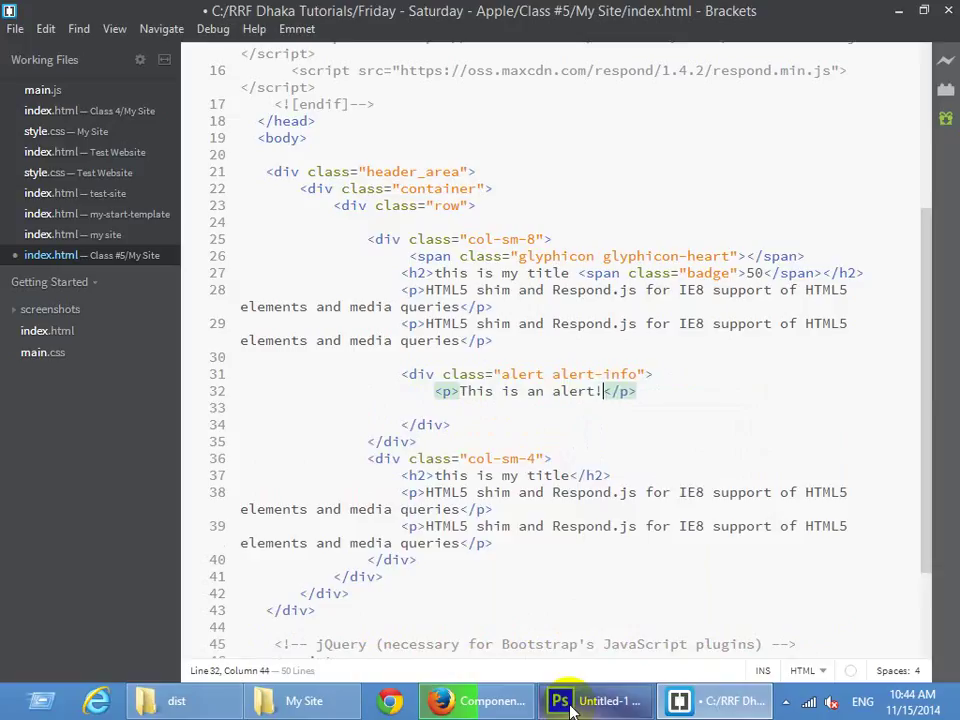
key(ctrl+s)
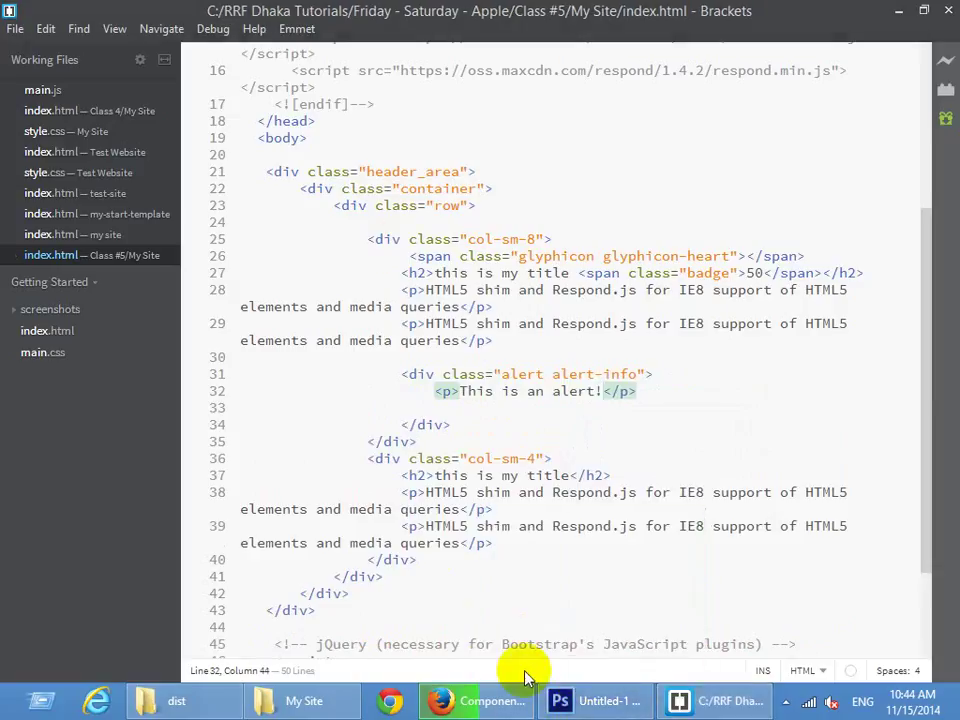
Reload the My Site page in Firefox and check the alert box below the paragraphs
click(439, 698)
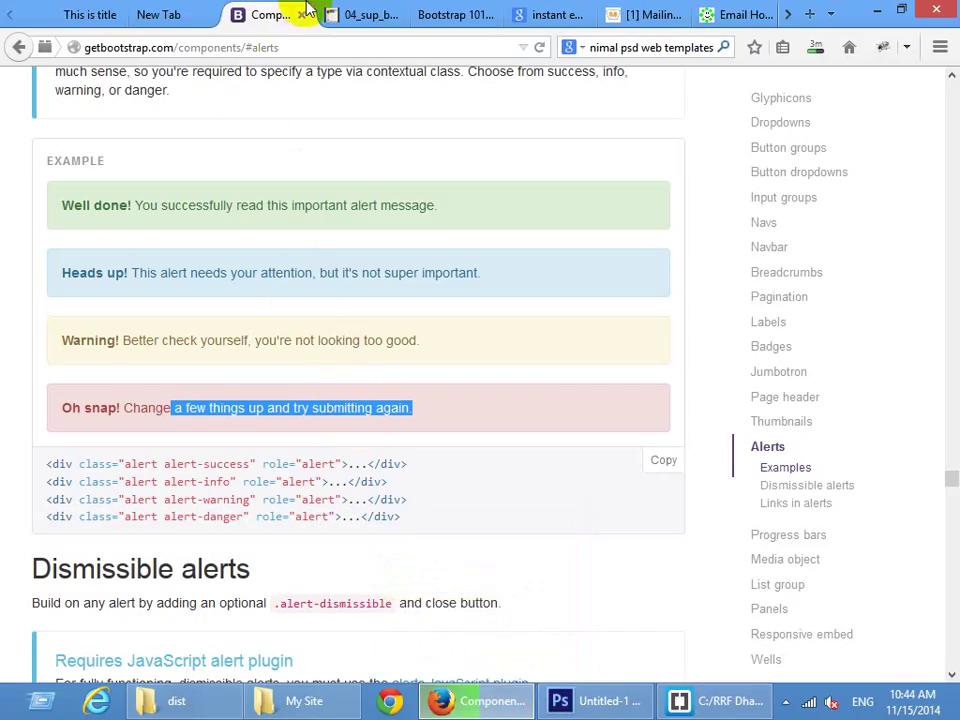
click(447, 14)
key(F5)
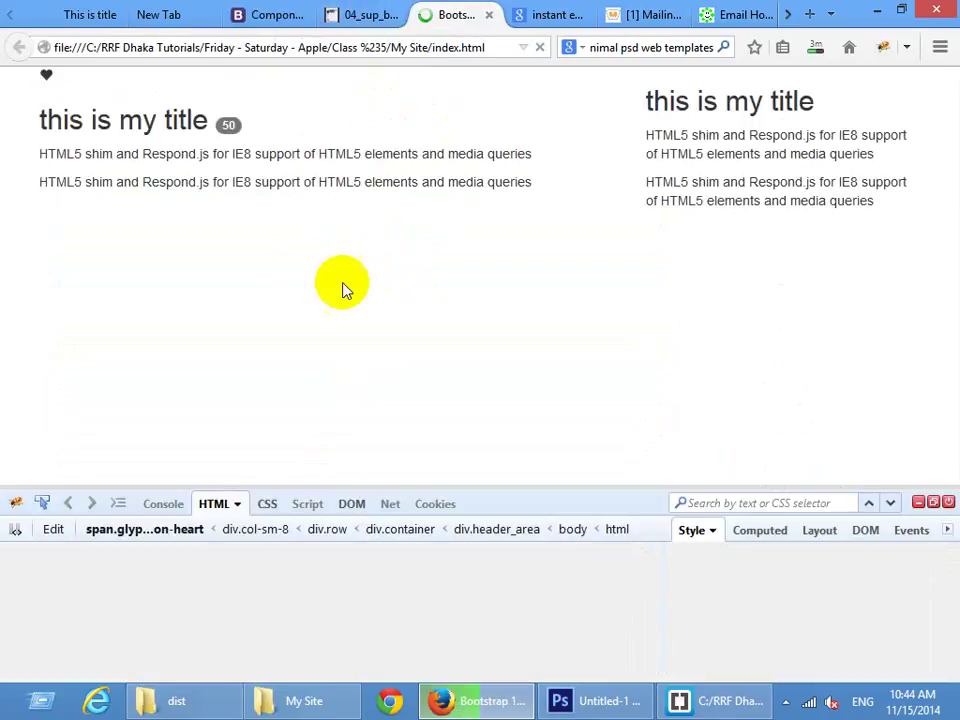
drag(146, 226, 55, 245)
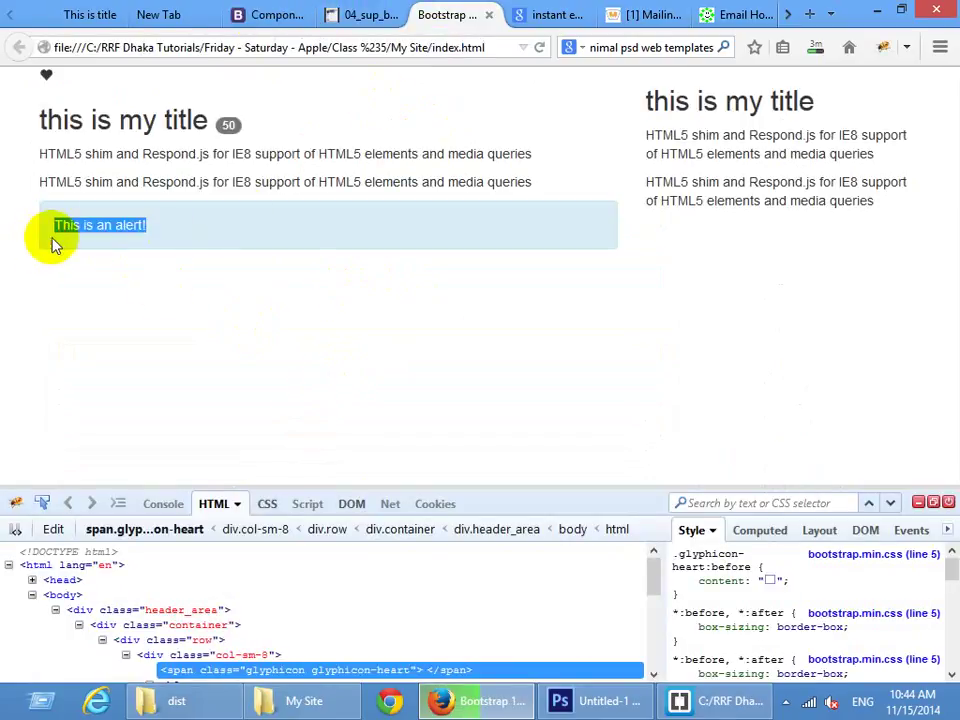
click(248, 218)
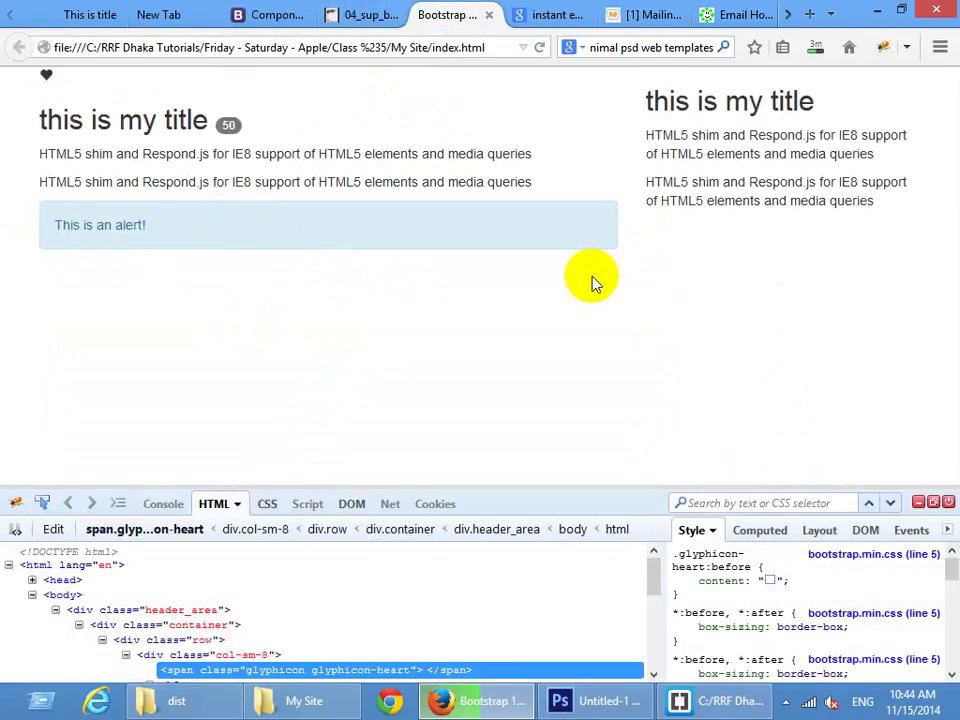
Return to the Bootstrap Components documentation and review the Dismissible alerts and Links in alerts sections
click(283, 20)
scroll(156, 343, up, 2)
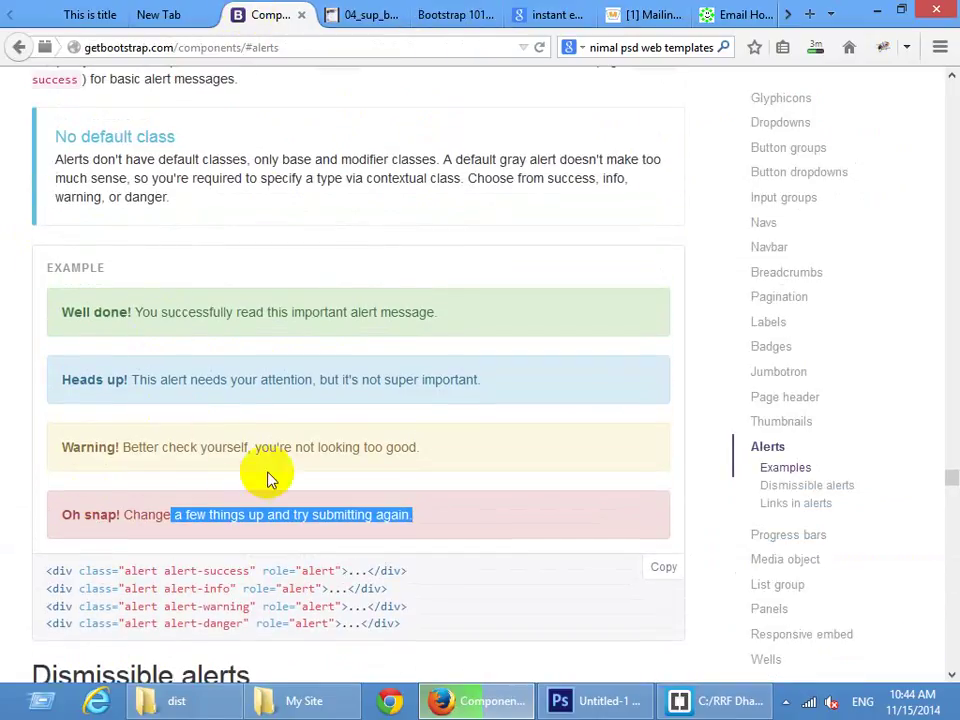
scroll(285, 452, down, 2)
scroll(458, 460, down, 5)
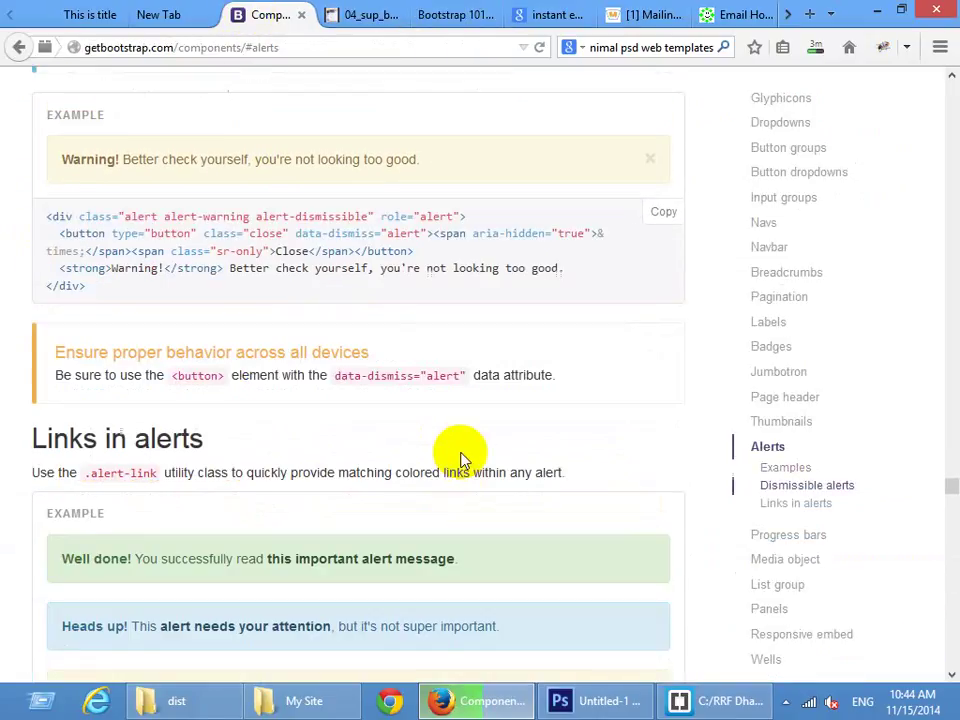
scroll(460, 460, down, 3)
scroll(462, 460, down, 3)
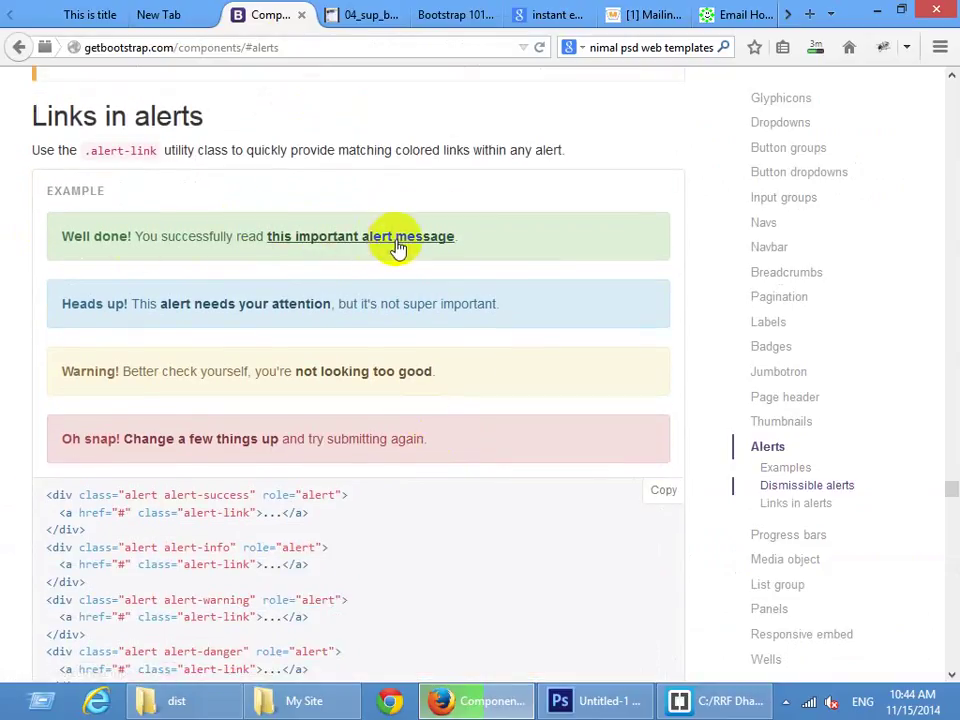
scroll(314, 435, down, 4)
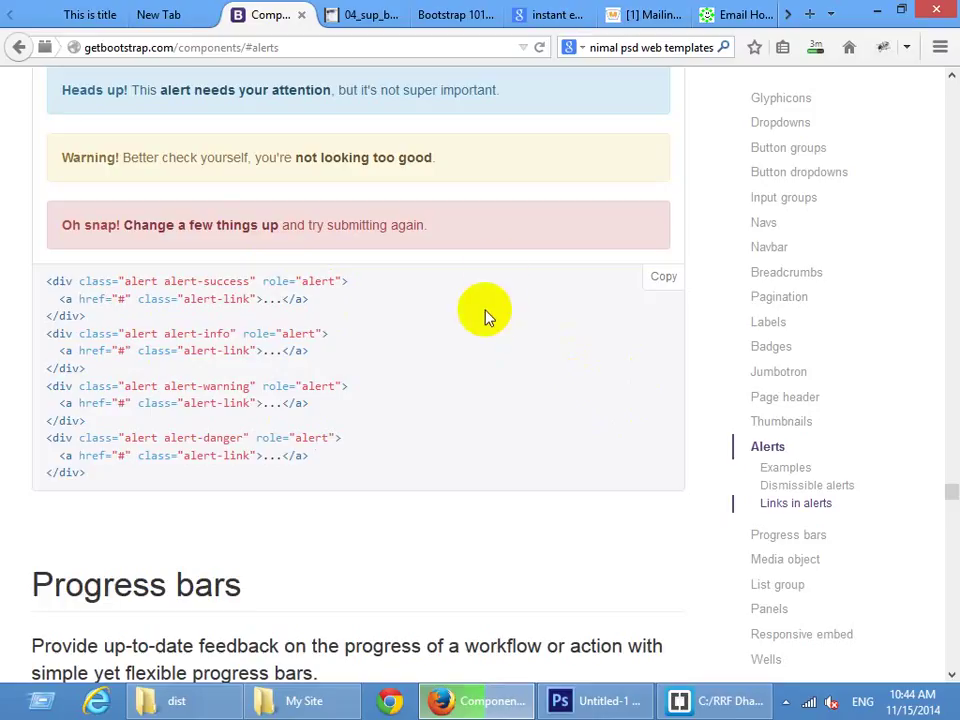
Examine the Progress bars basic example, including its classes, role, aria values, width style and sr-only span
scroll(473, 291, down, 12)
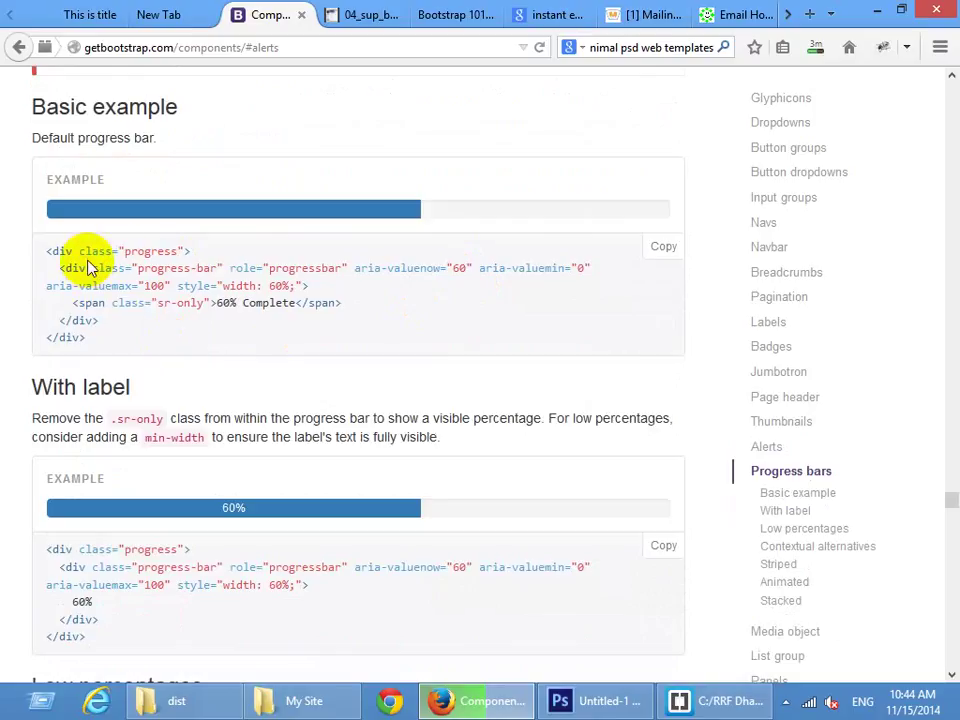
click(133, 253)
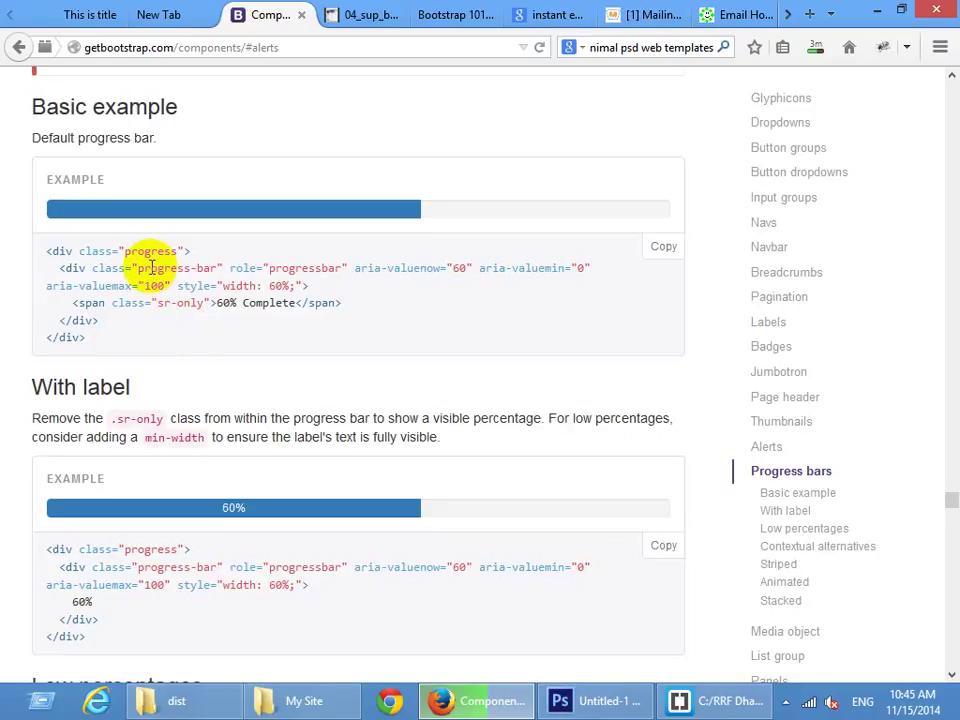
drag(146, 268, 224, 268)
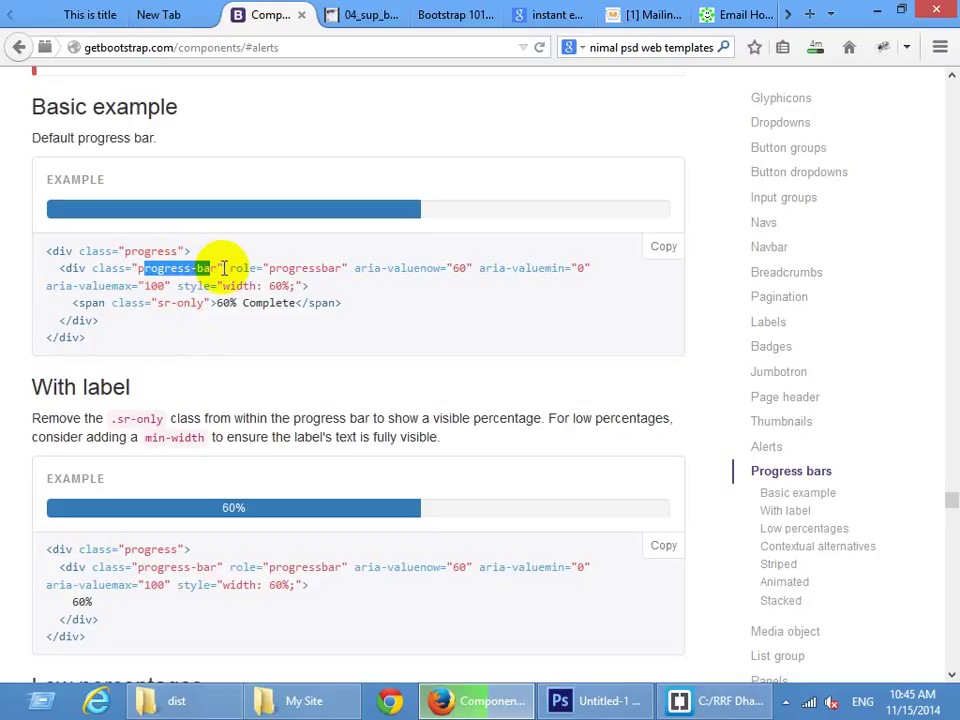
click(213, 264)
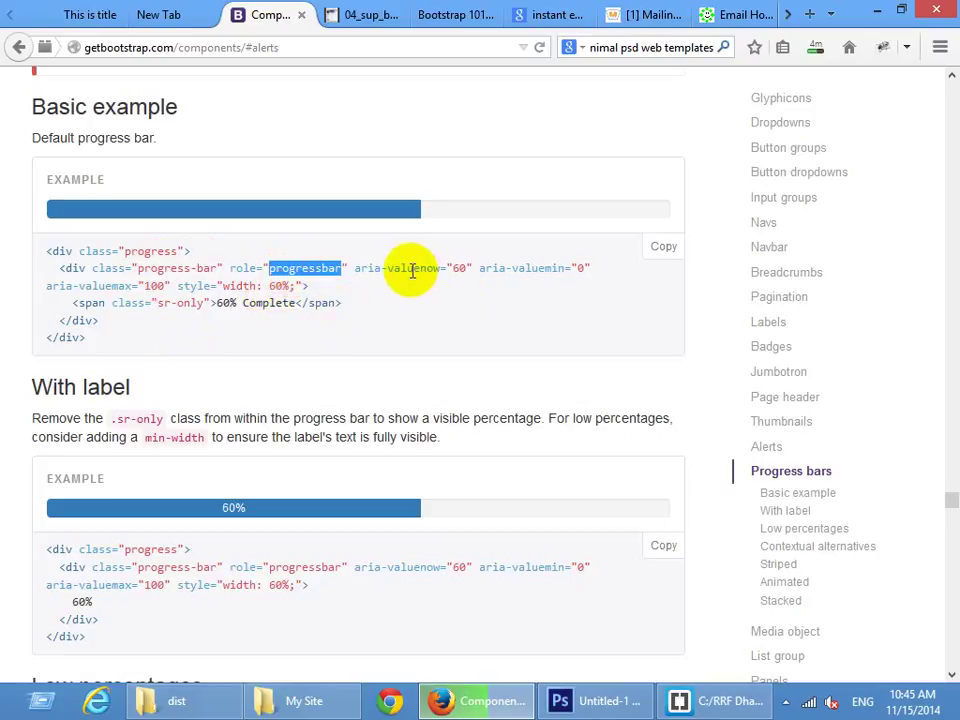
click(362, 271)
drag(362, 271, 579, 268)
double_click(456, 268)
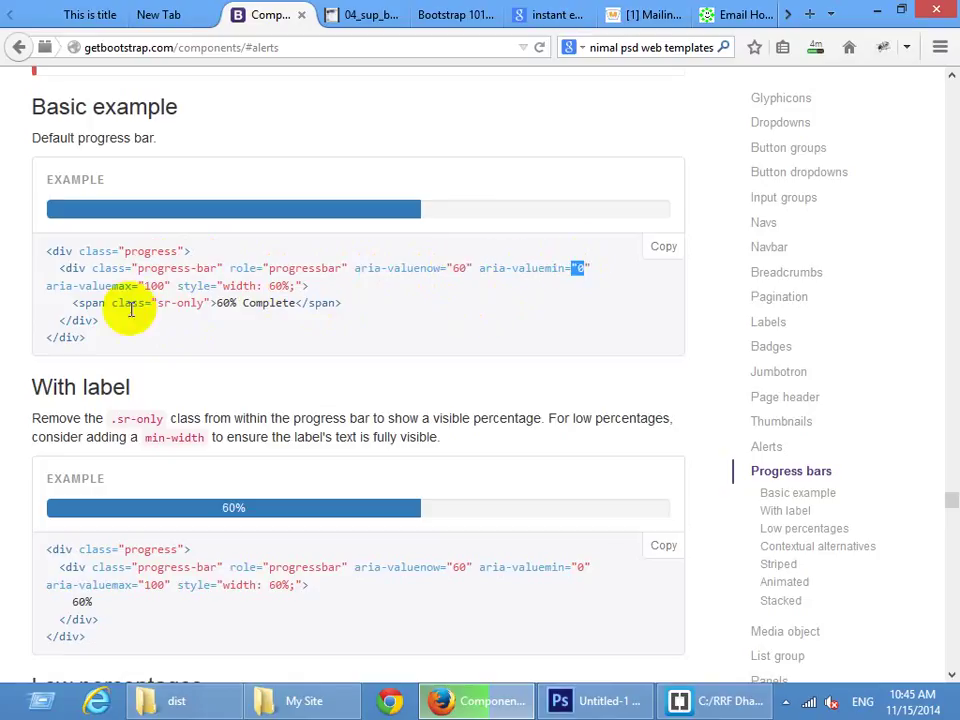
drag(140, 285, 149, 285)
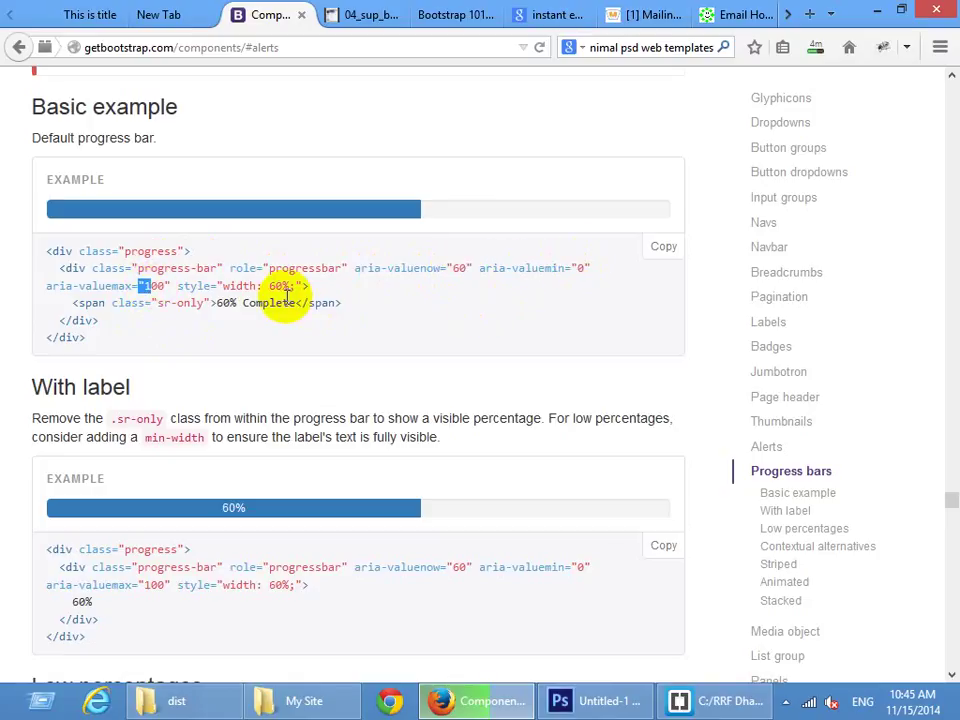
drag(293, 287, 205, 283)
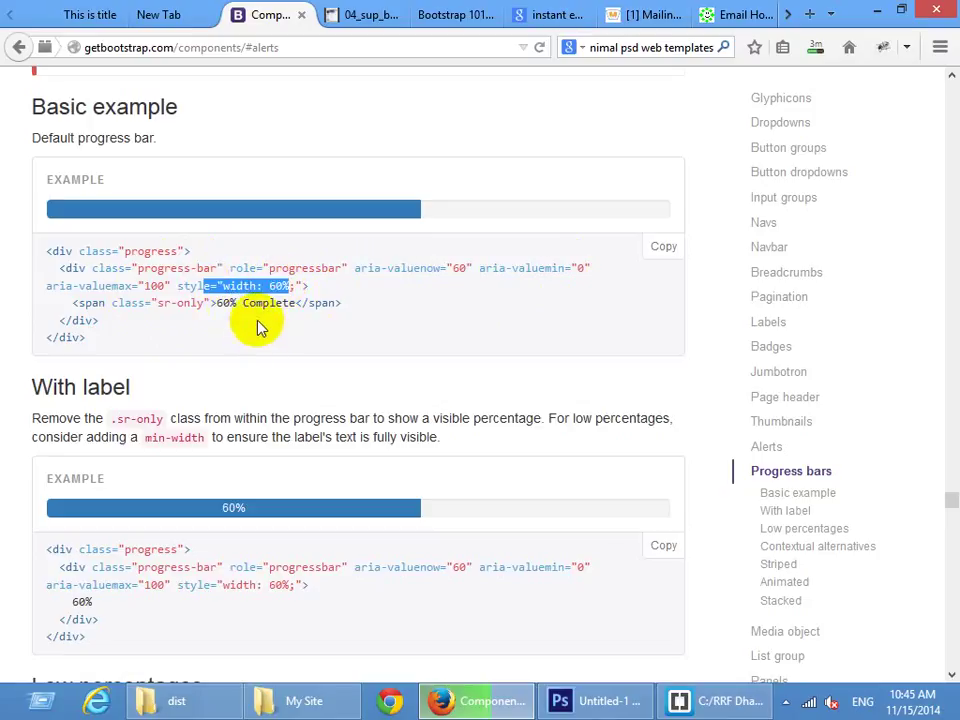
drag(47, 303, 72, 304)
click(323, 308)
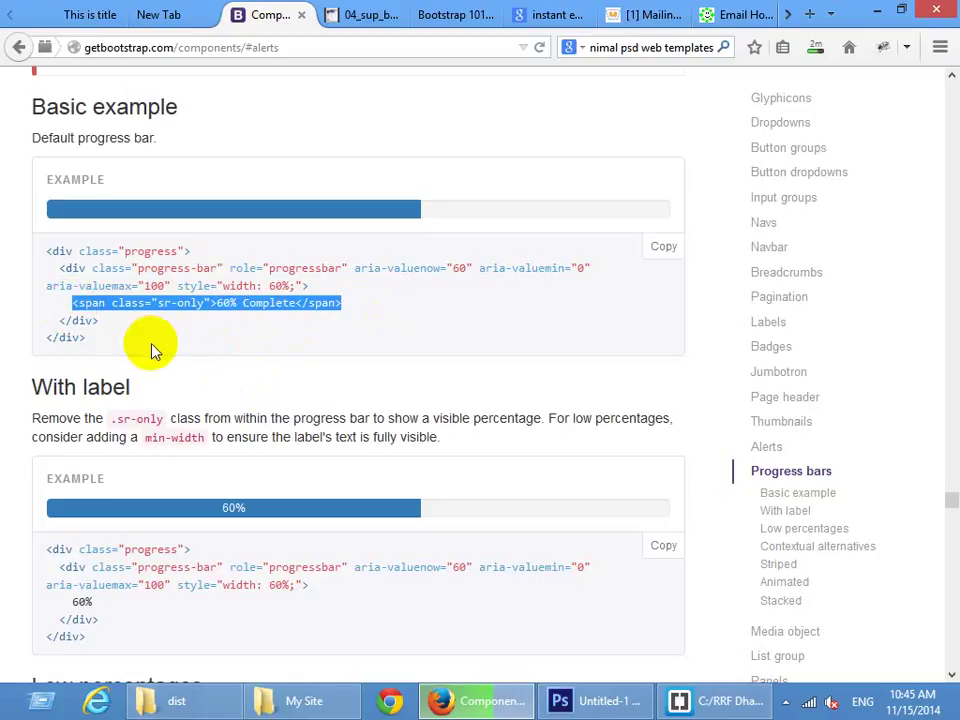
Copy the basic progress bar example's code from the documentation and switch back to Brackets
drag(342, 303, 262, 285)
click(465, 304)
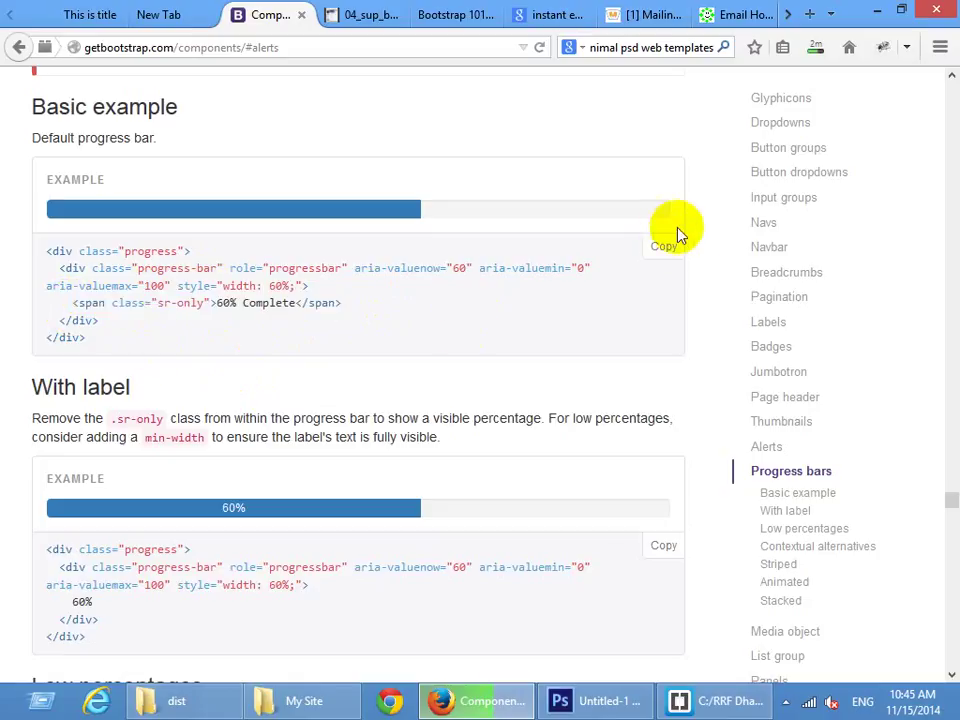
click(660, 250)
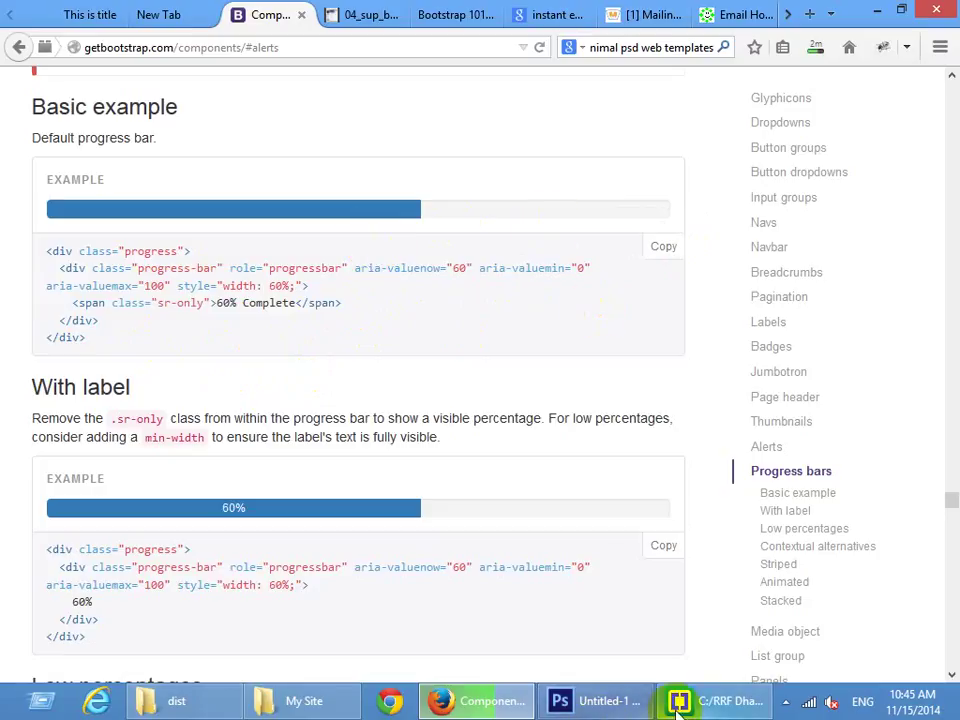
click(712, 700)
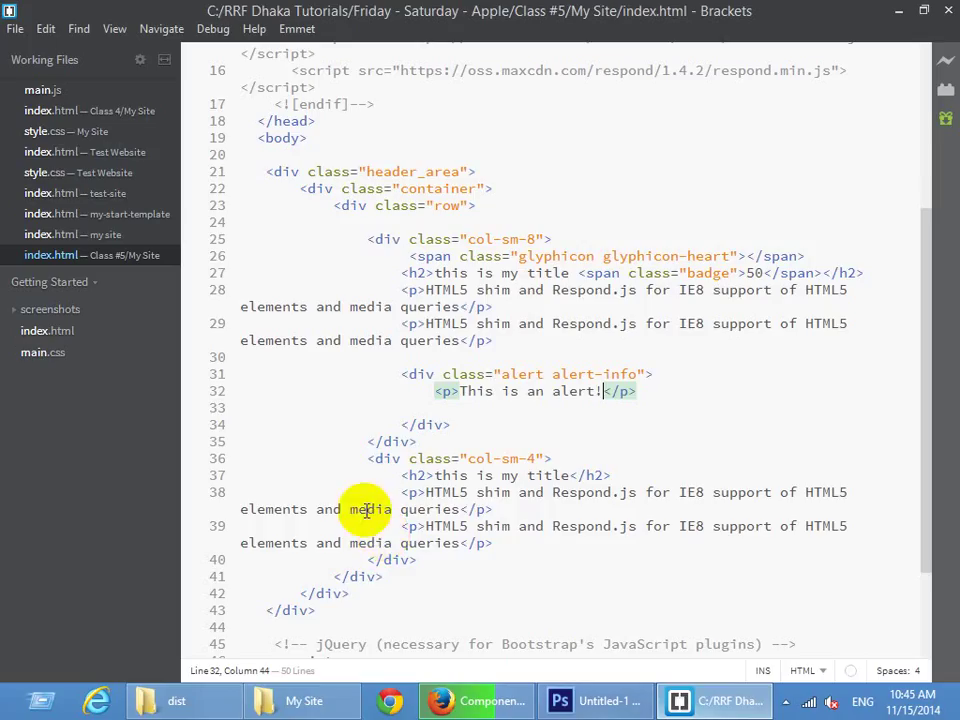
Paste the copied basic progress bar code below the alert div in the col-sm-8 column and save index.html
click(497, 420)
key(Return)
key(Return)
key(Return)
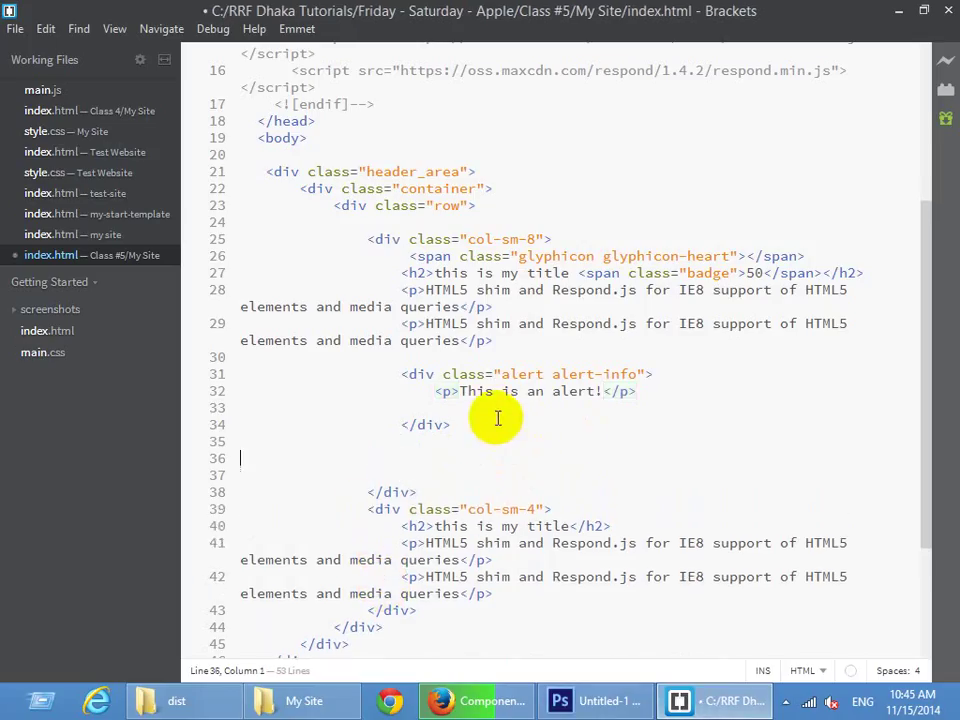
key(ctrl+v)
key(ctrl+s)
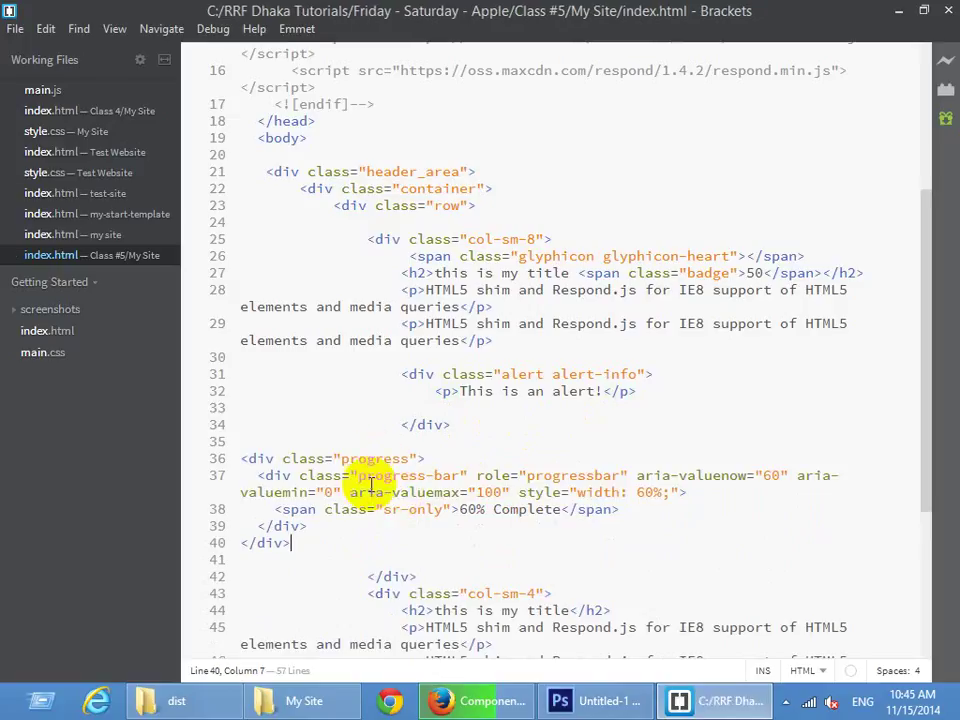
Switch to Firefox and reload the My Site page to check the progress bar below the alert
click(440, 700)
click(430, 12)
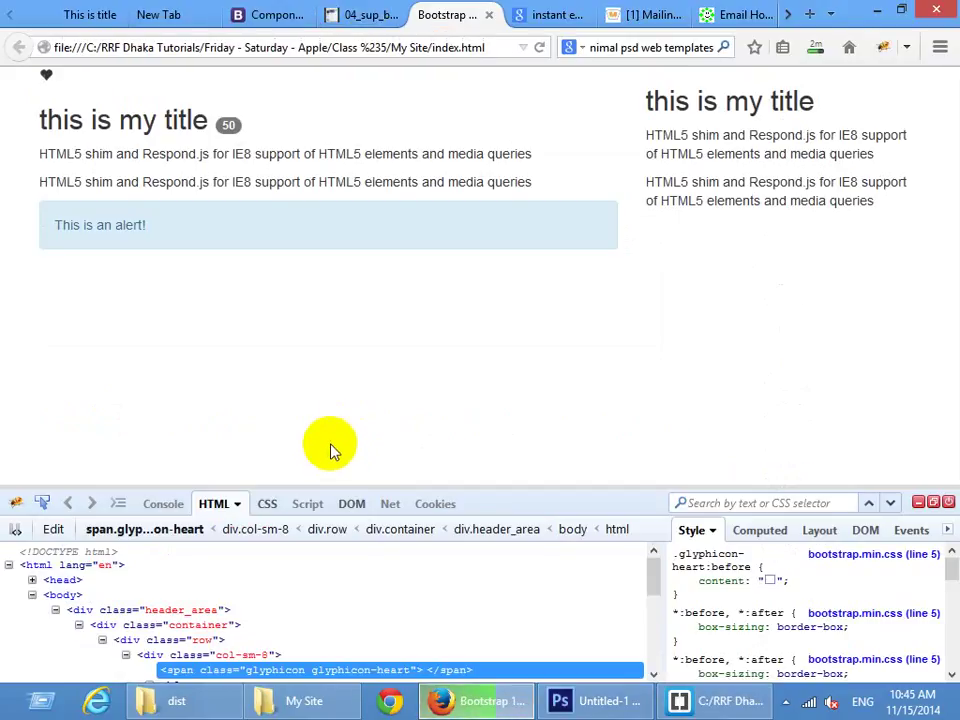
key(F5)
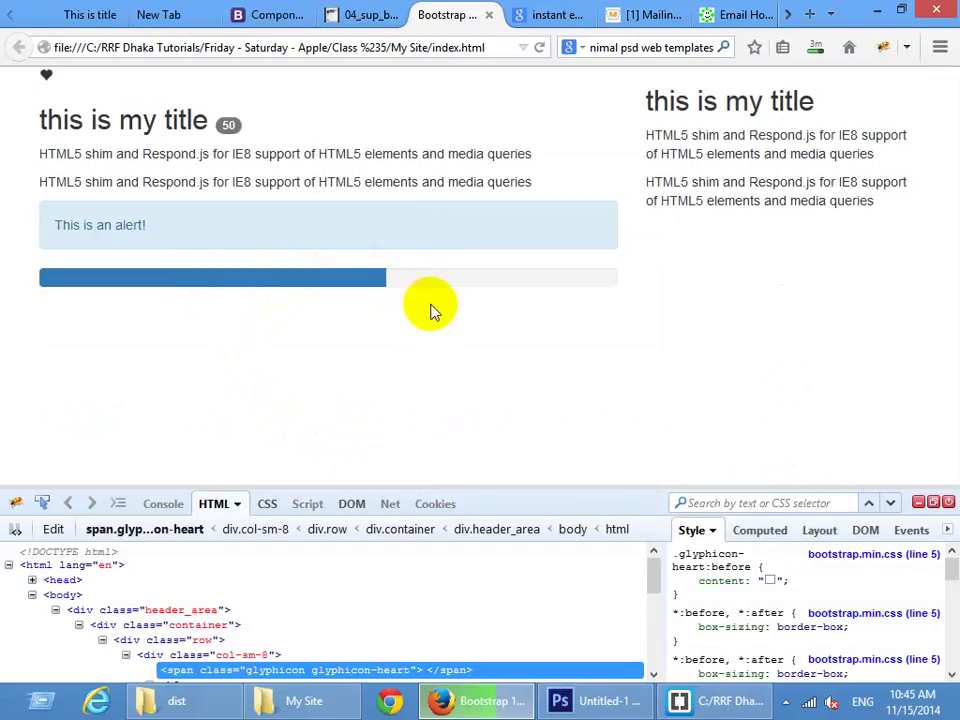
Return to the Bootstrap Components documentation and copy the With label progress bar example's code
click(268, 12)
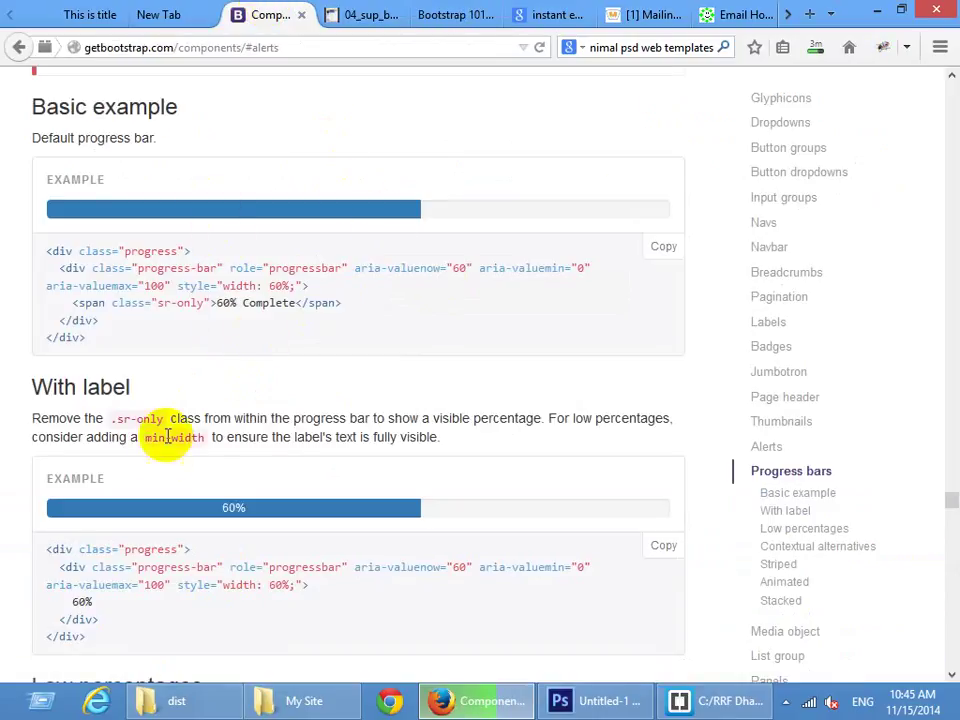
scroll(262, 400, down, 2)
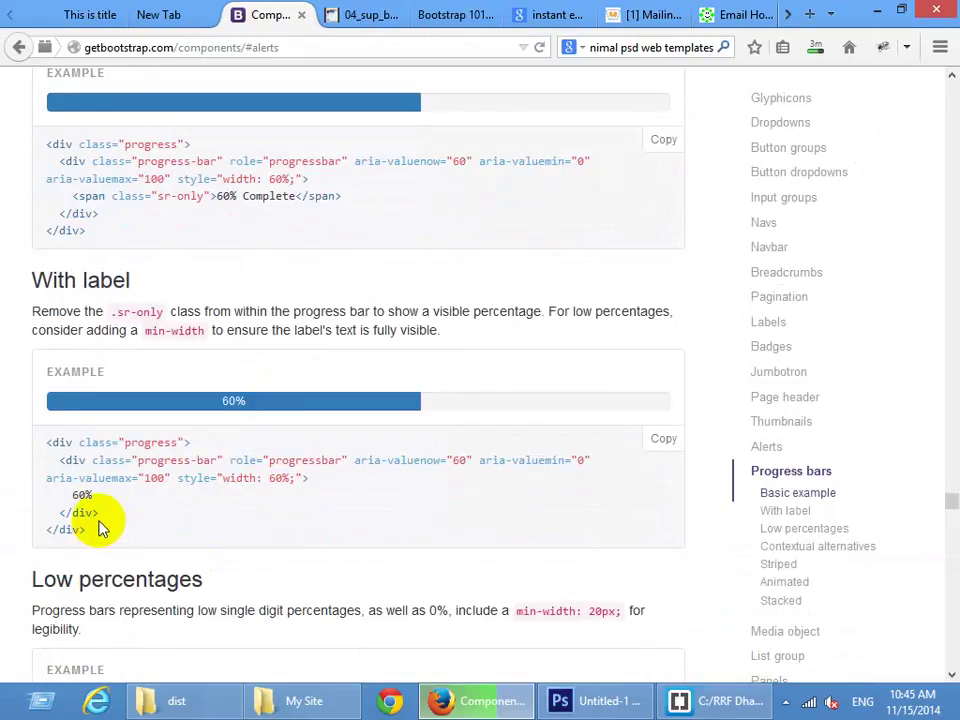
click(192, 401)
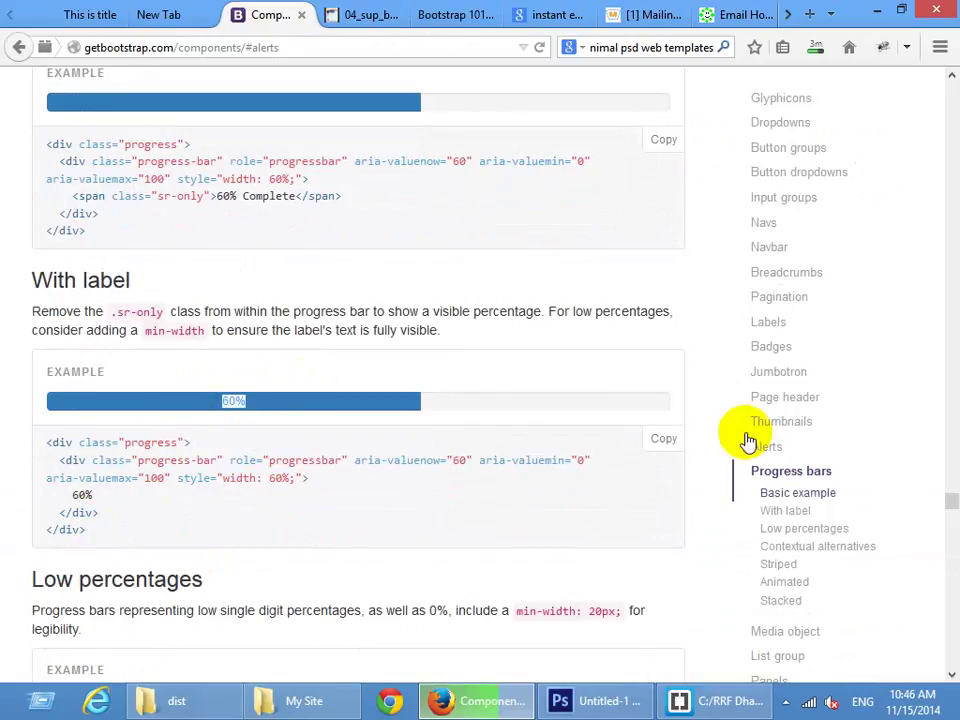
click(662, 439)
Switch to Brackets and paste the labelled progress bar code below the first progress bar in index.html
click(716, 700)
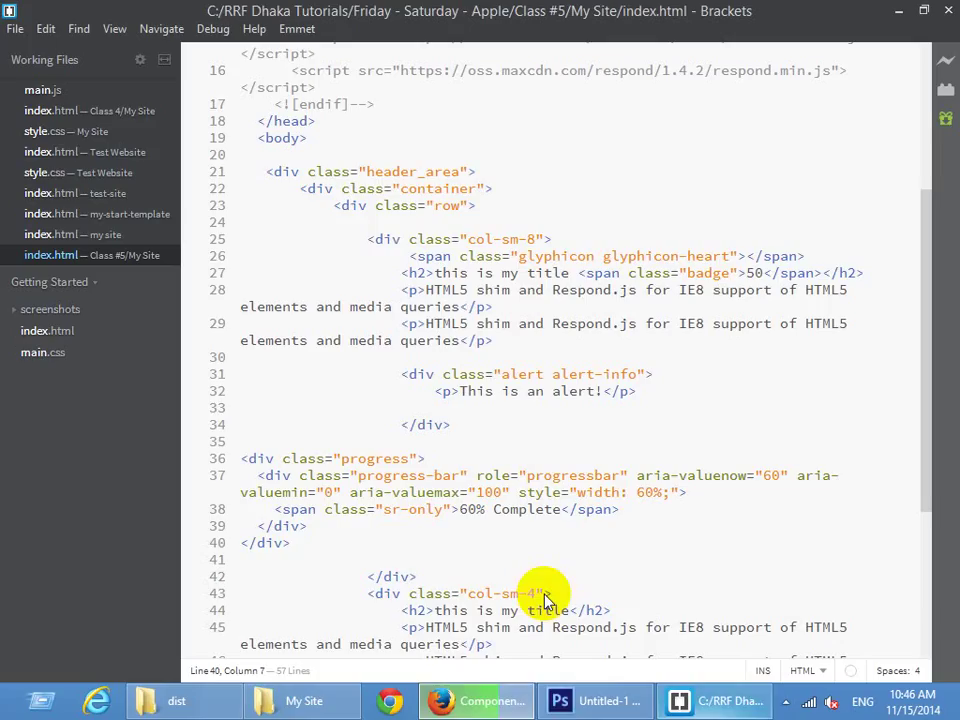
key(Return)
key(Return)
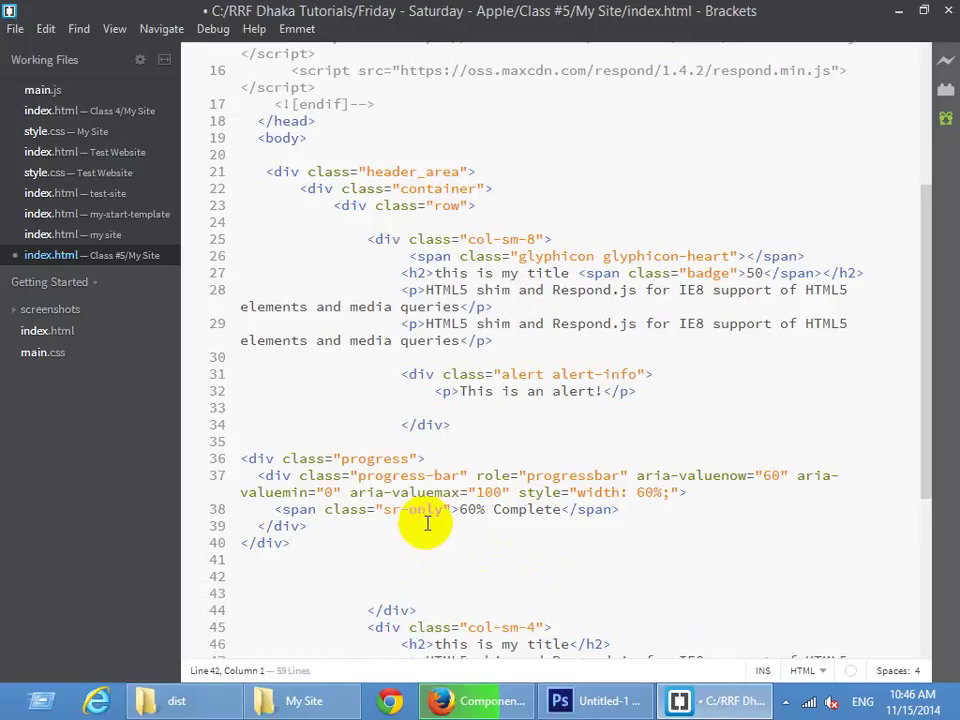
key(ctrl+v)
Reload the My Site page in Firefox and check the labelled progress bar under the first one
key(alt+Tab)
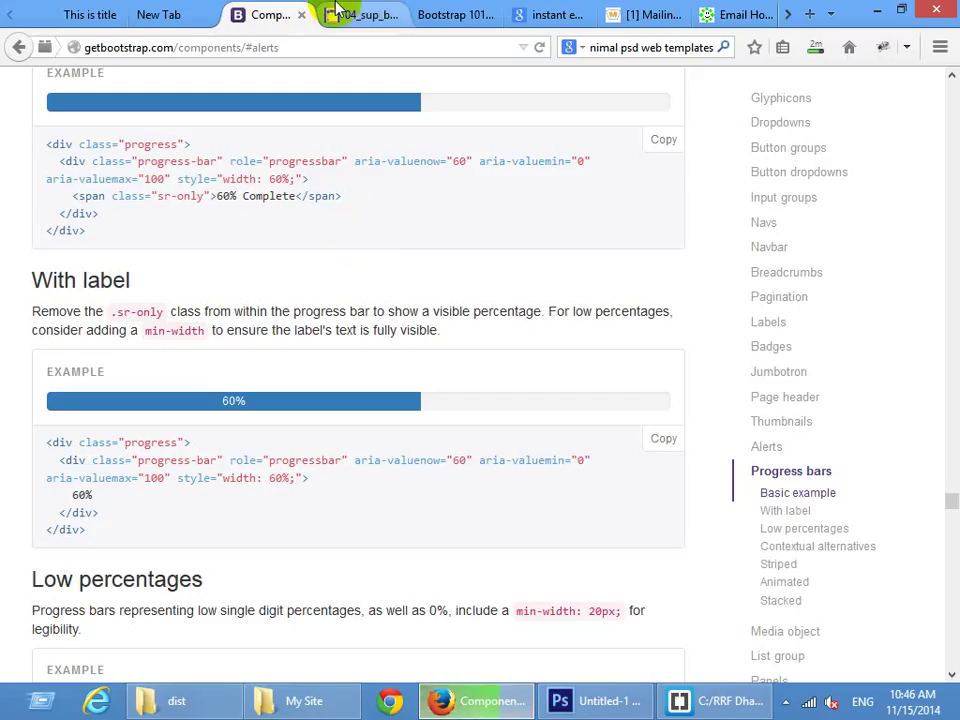
click(440, 14)
key(F5)
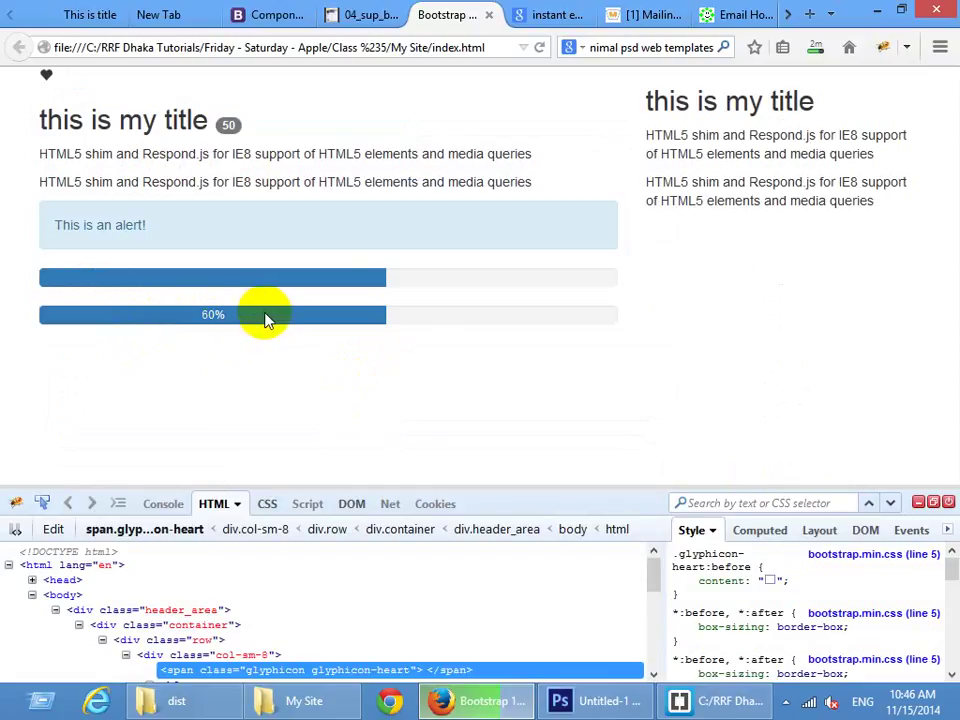
Examine the Contextual alternatives progress bar classes in the Bootstrap documentation, such as progress-bar-success and progress-bar-info
click(271, 16)
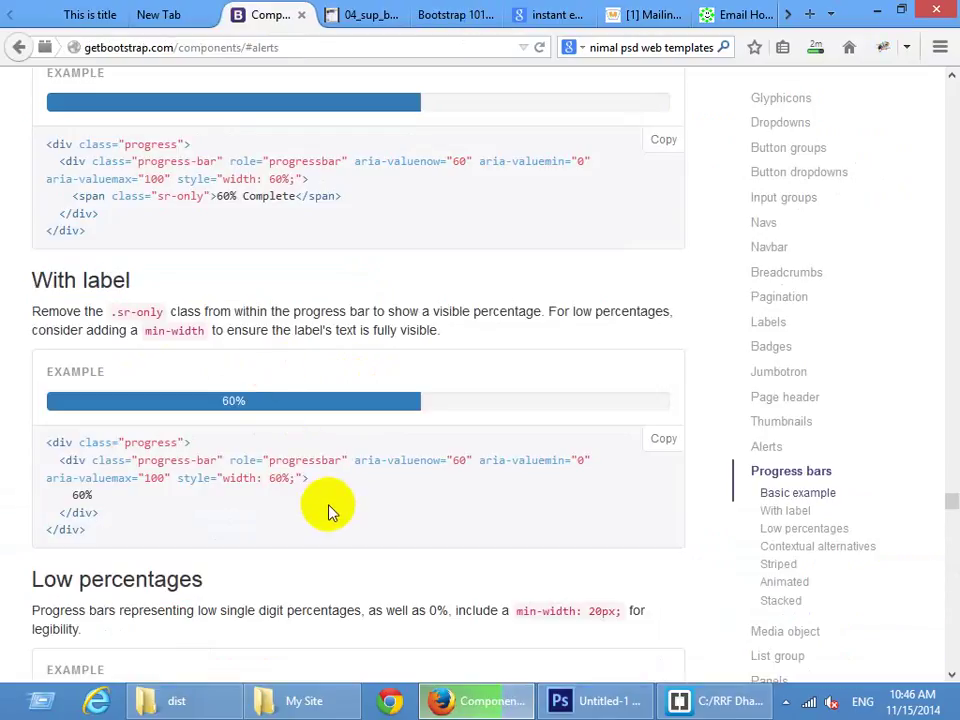
scroll(300, 501, down, 5)
scroll(300, 501, down, 4)
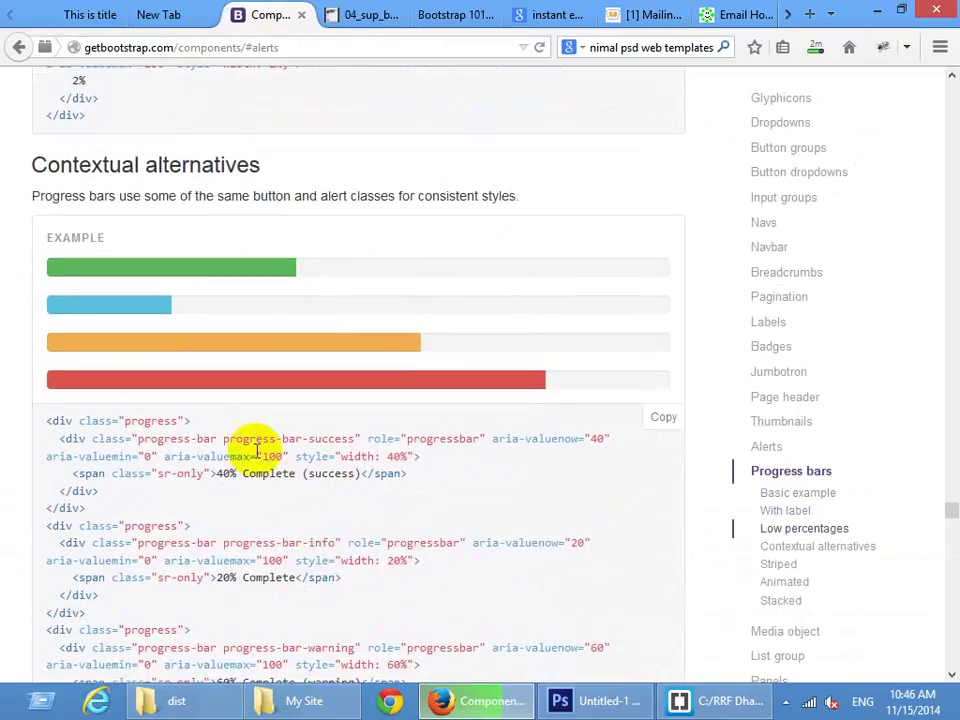
drag(225, 439, 343, 441)
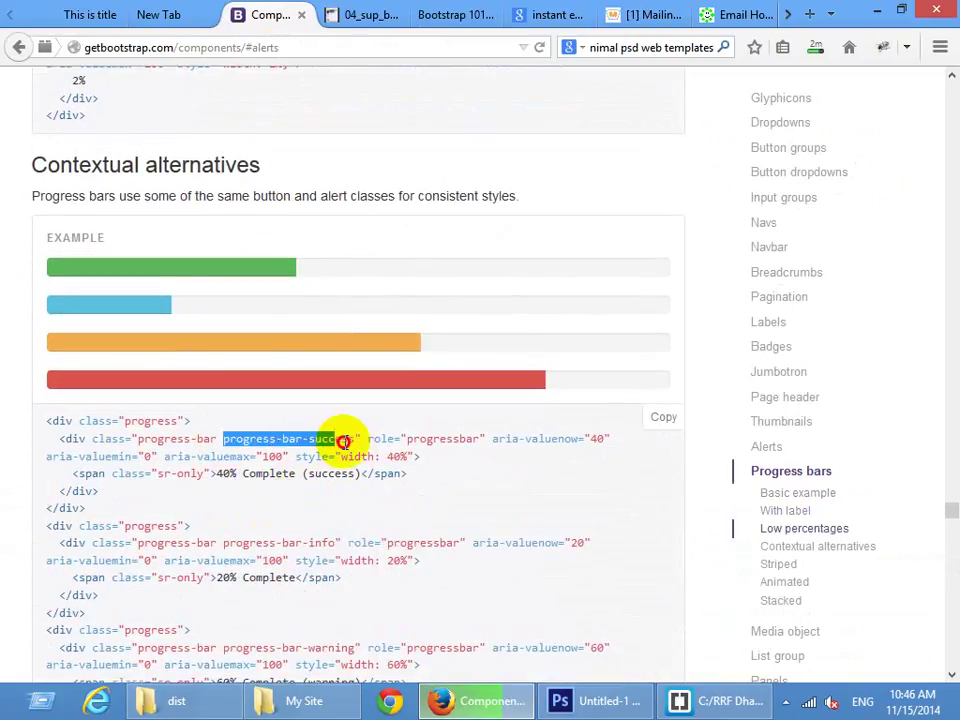
drag(210, 543, 322, 543)
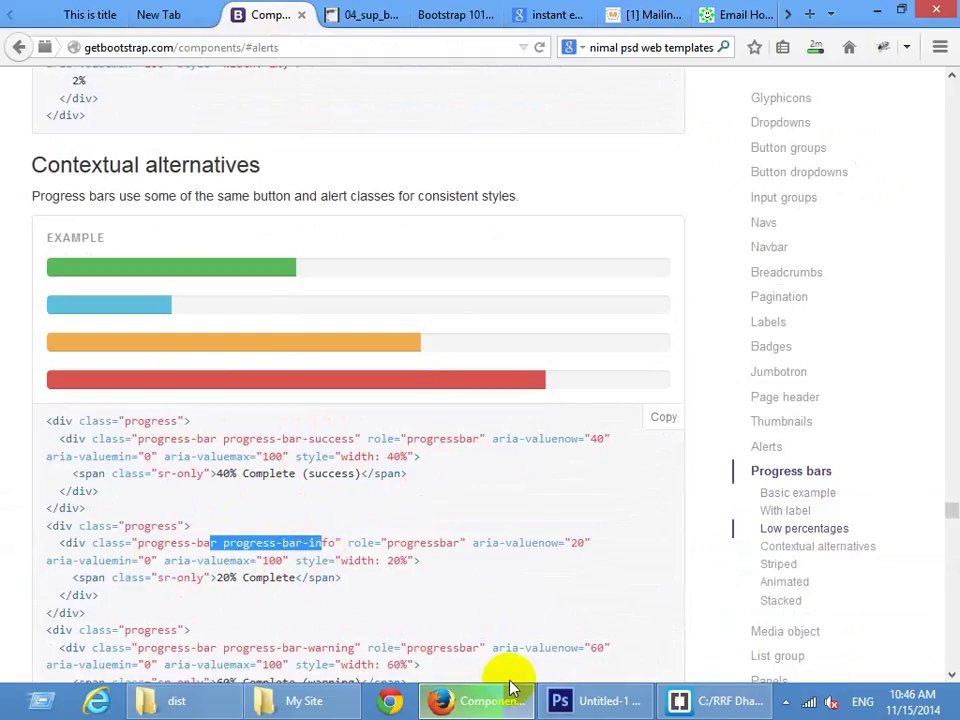
Switch to Brackets and add the progress-bar-danger class to the labelled progress bar's inner div
click(677, 699)
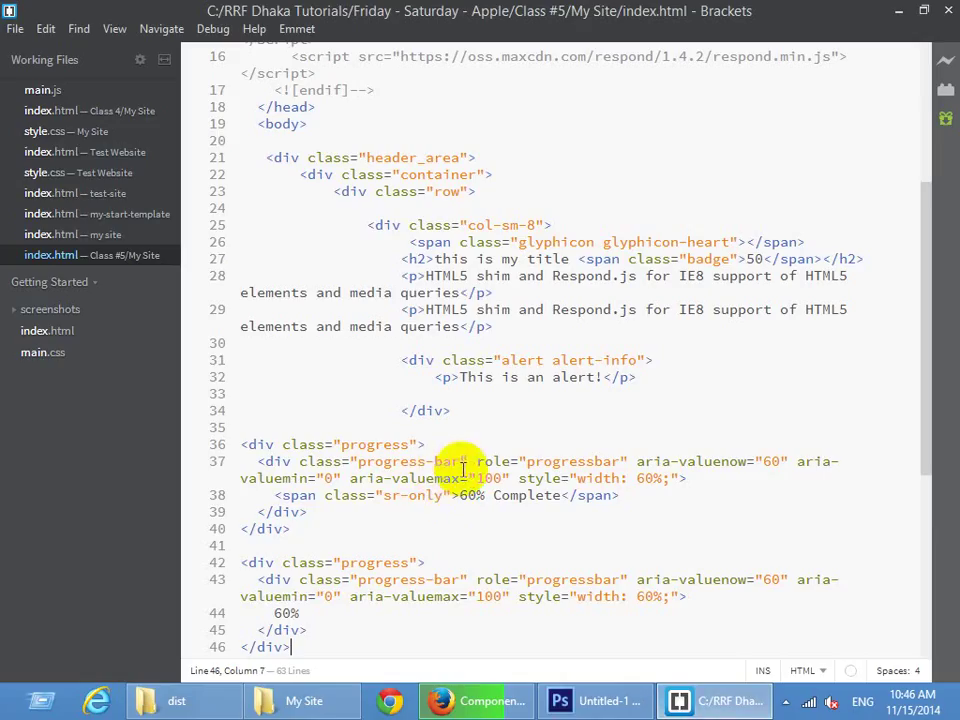
click(459, 462)
click(409, 562)
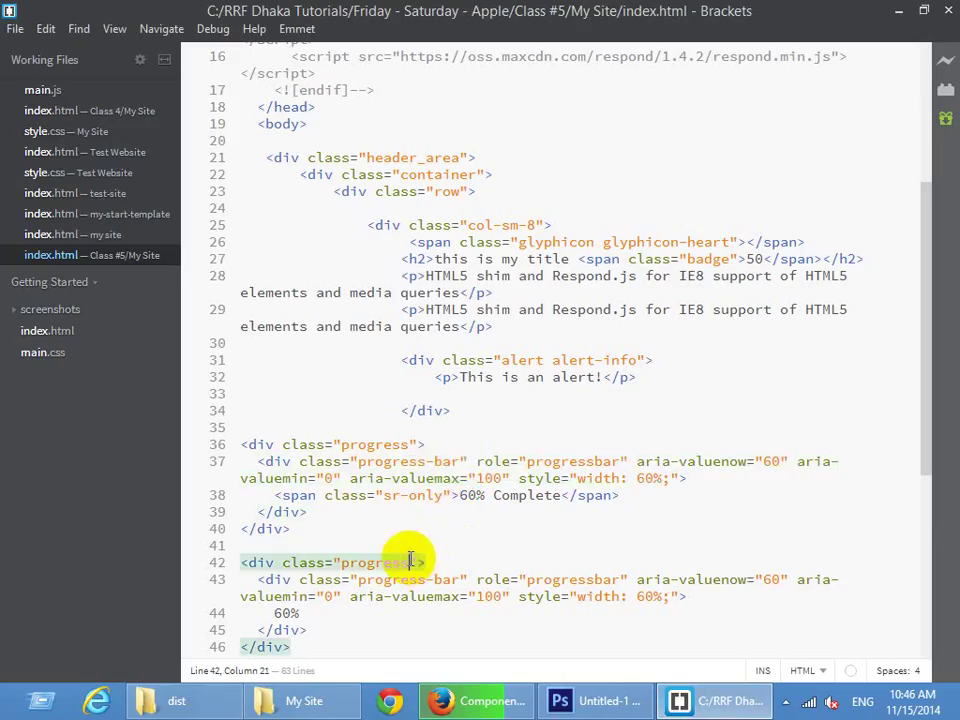
click(461, 580)
text(po)
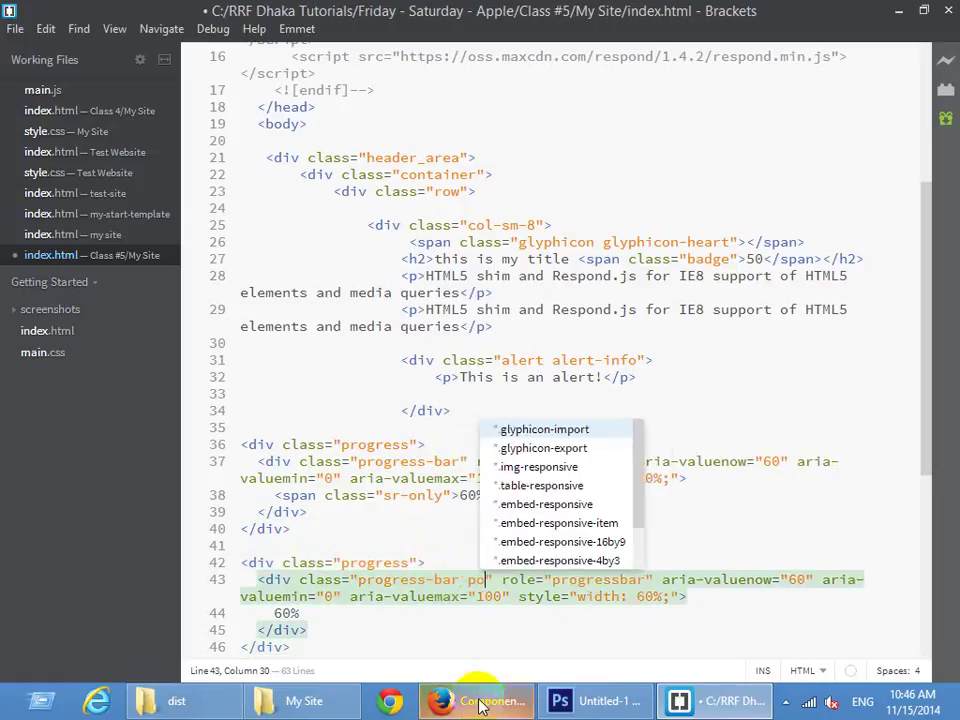
key(BackSpace)
text(rog)
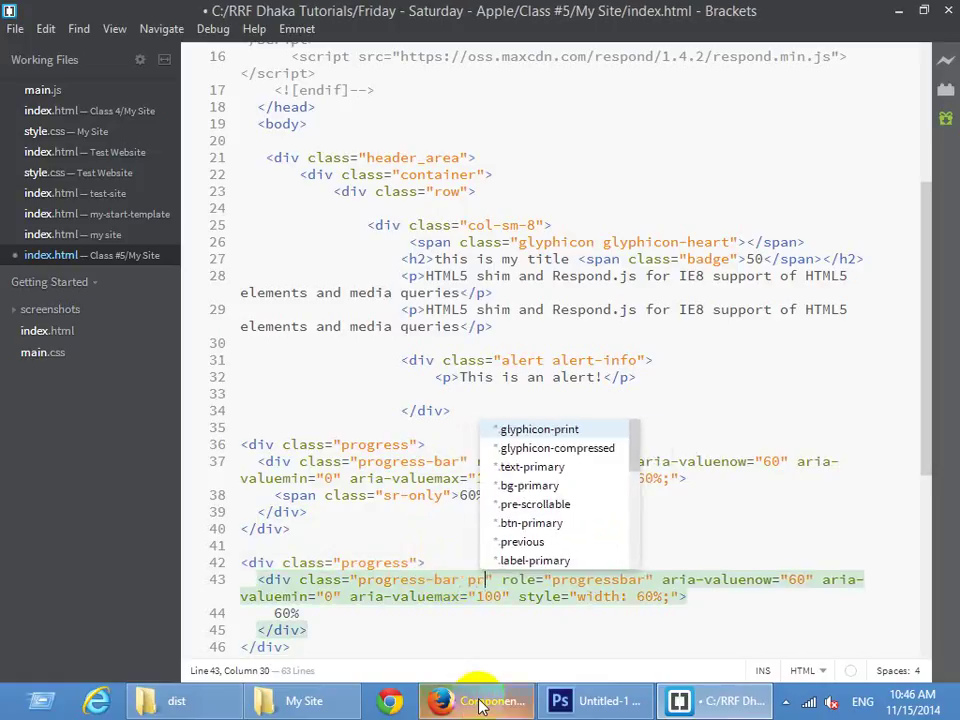
key(Down)
key(Down)
key(Down)
key(Down)
key(Down)
key(Down)
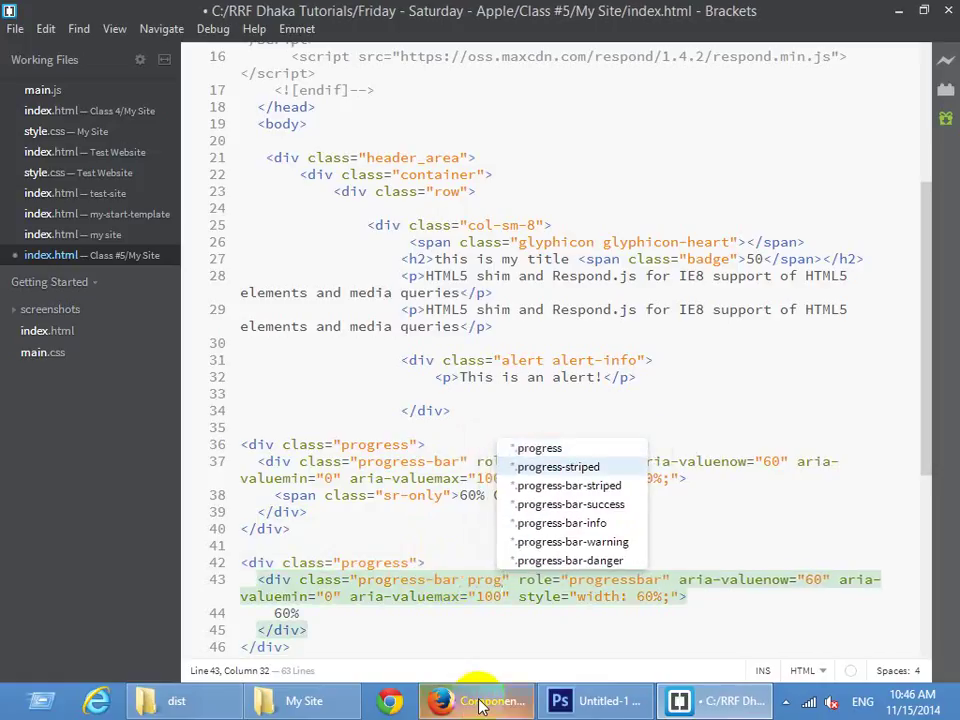
key(Return)
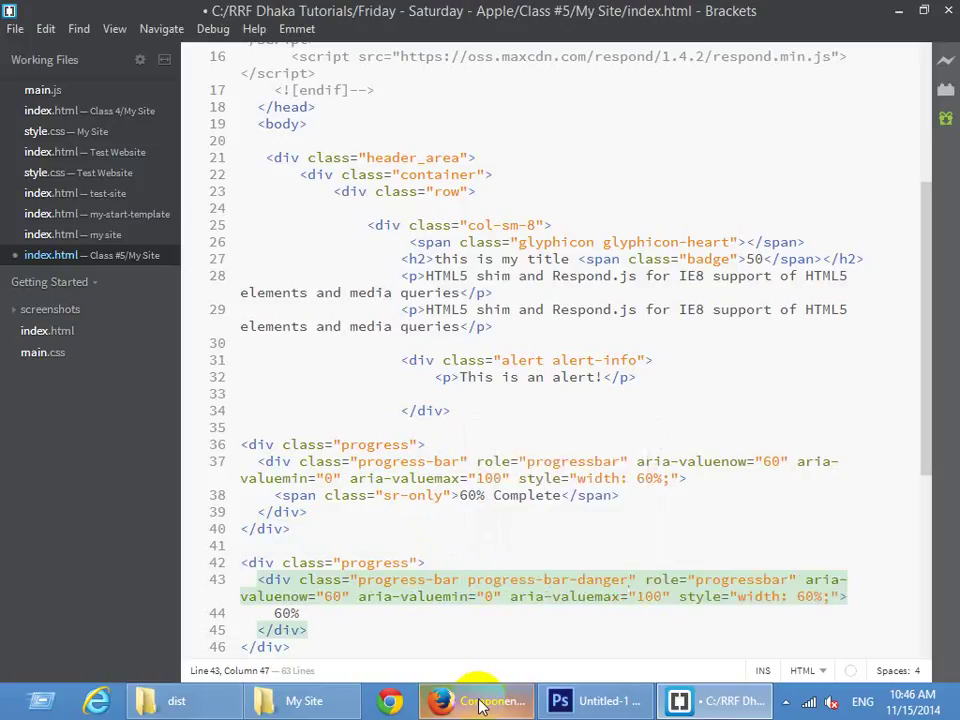
Switch to Firefox and check the labelled progress bar's danger colour on the My Site page
mouse_move(480, 705)
click(407, 636)
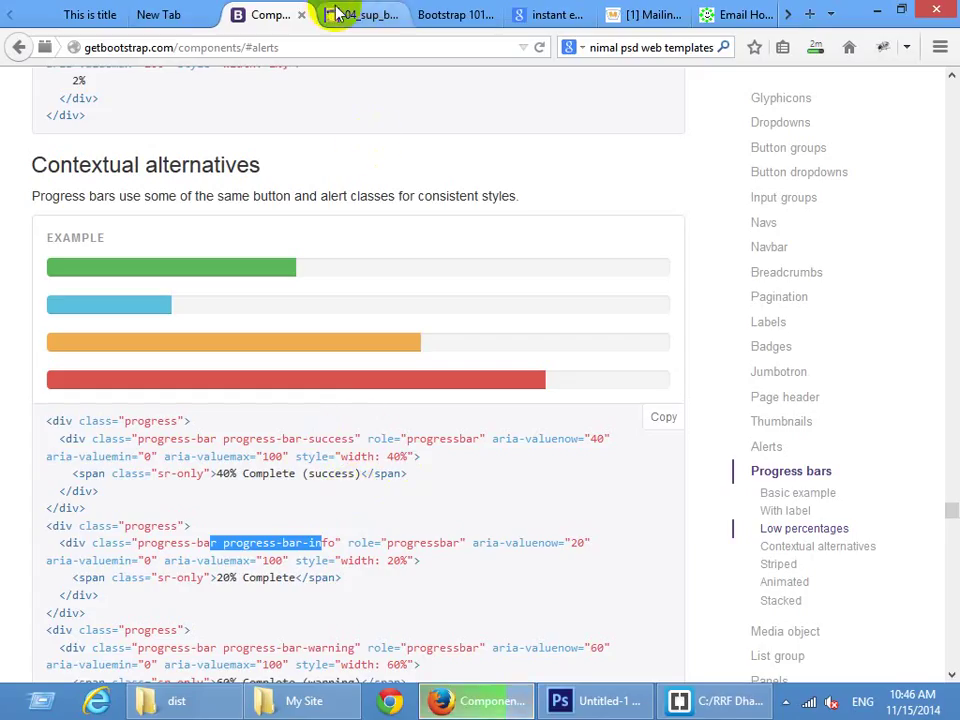
click(450, 15)
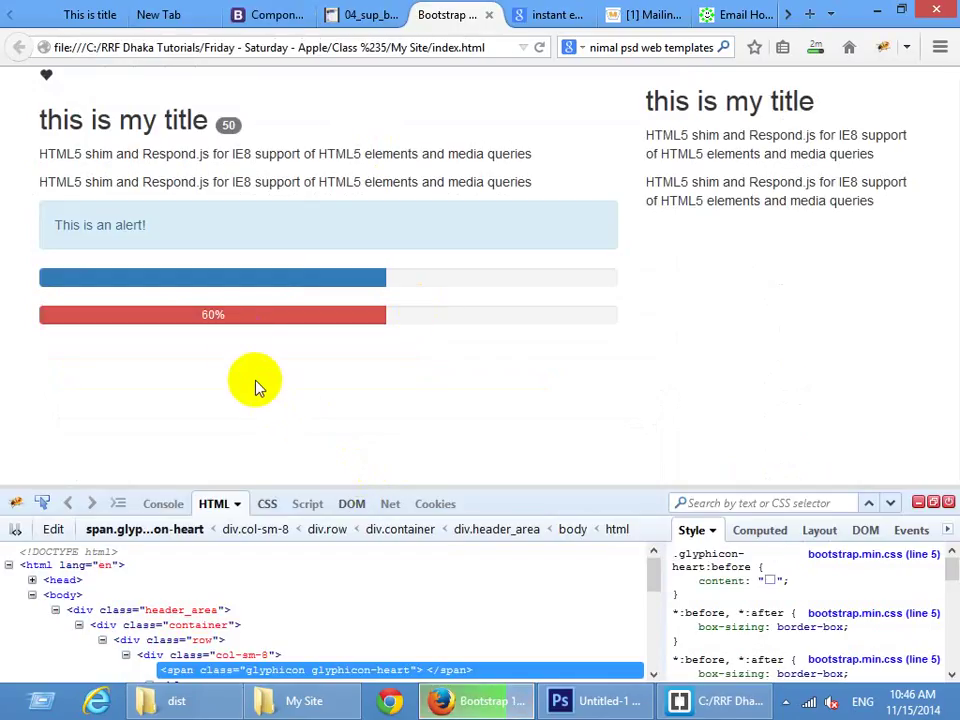
Return to Brackets, add the progress-bar-striped class after progress-bar-danger on the labelled bar, and save index.html
click(690, 700)
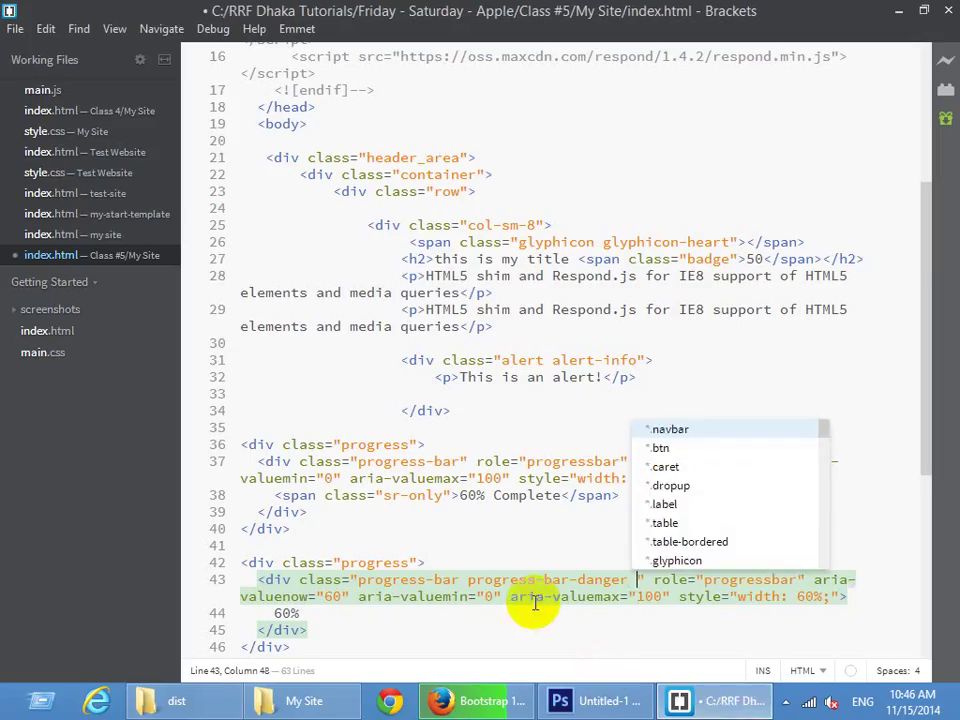
text(progre)
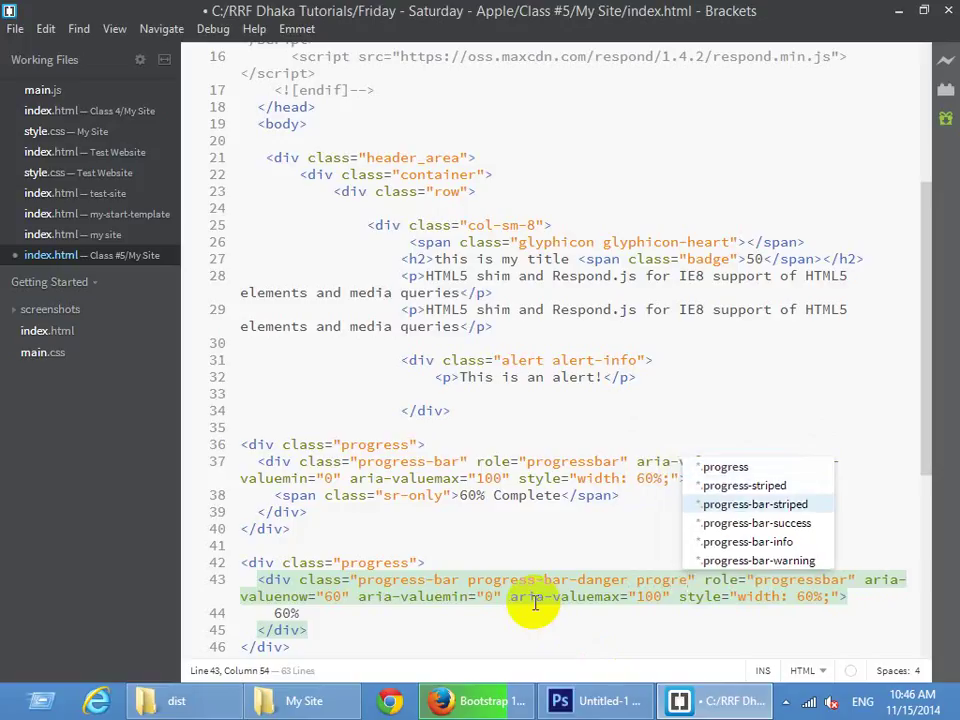
key(Return)
key(ctrl+s)
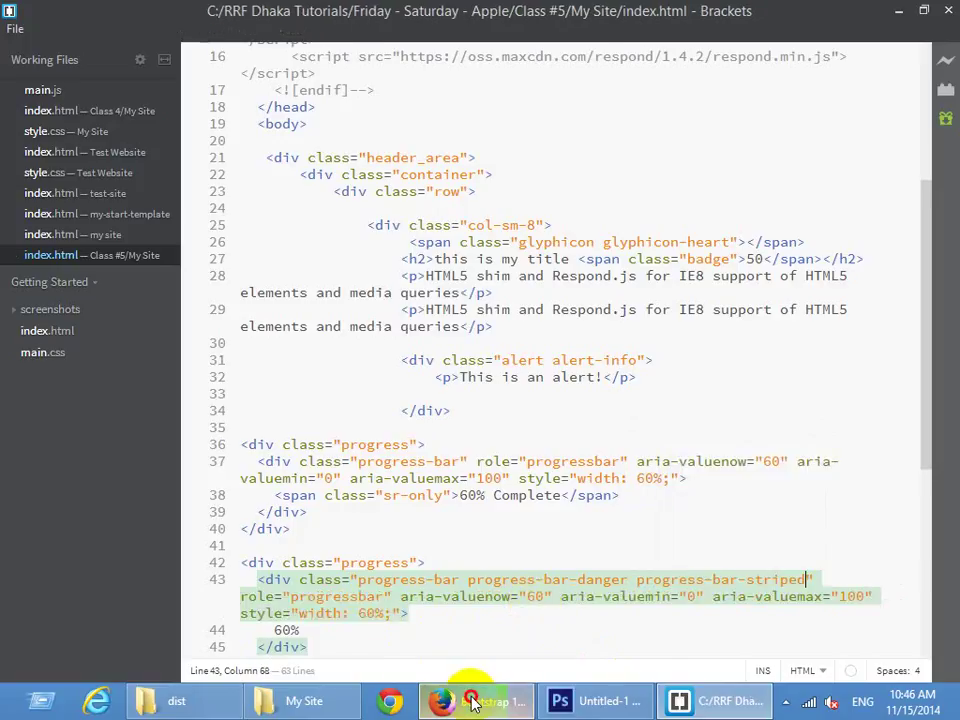
Reload the My Site page in Firefox and check the stripes on the labelled progress bar
click(470, 700)
click(272, 14)
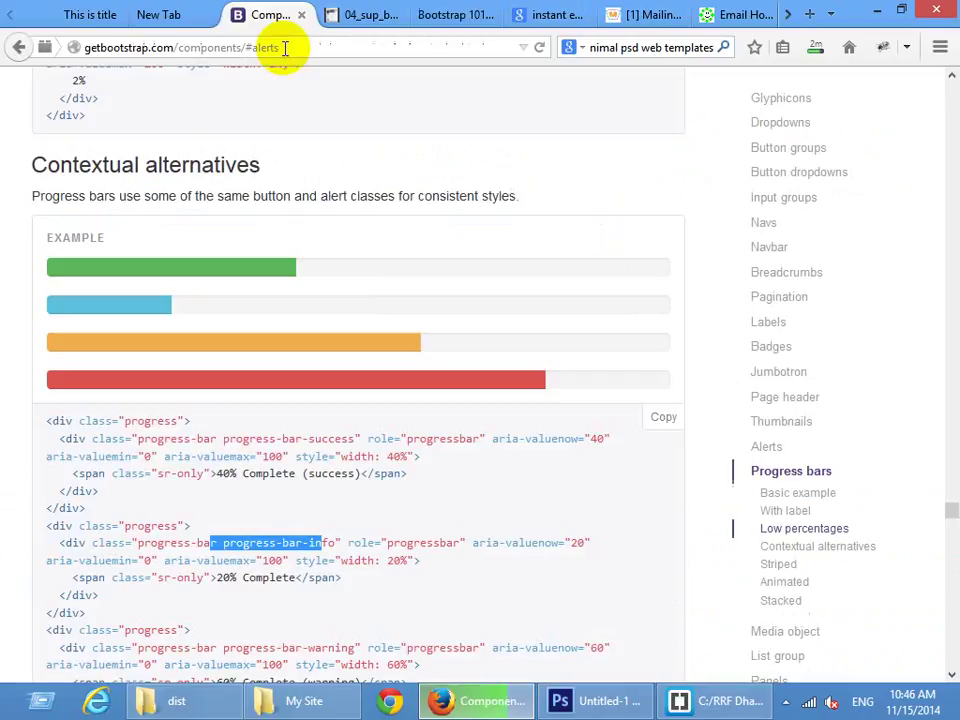
click(440, 14)
key(F5)
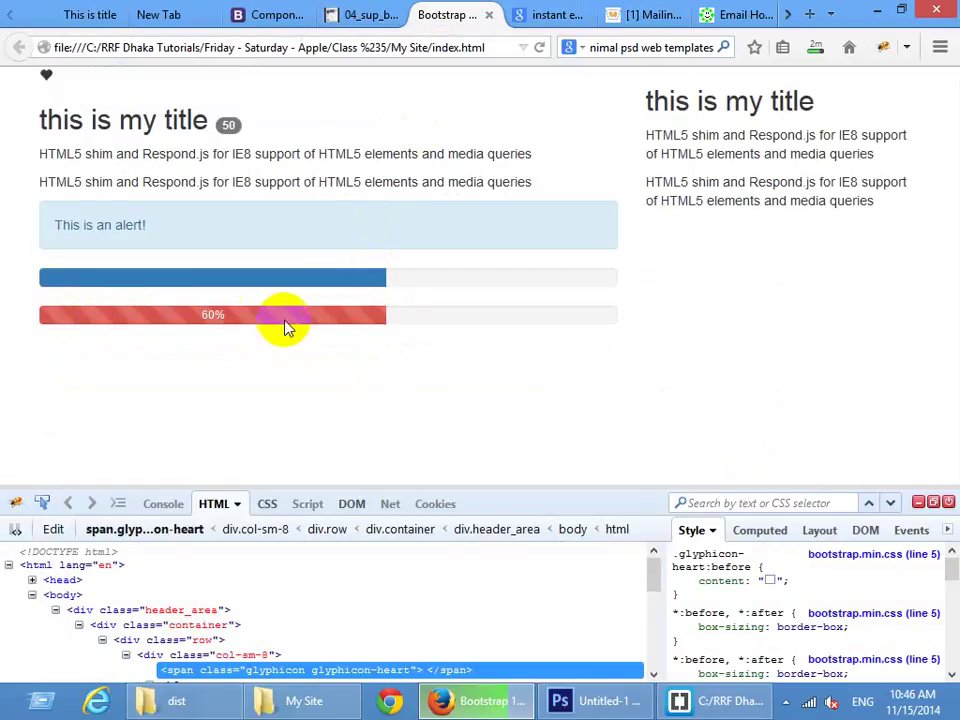
Review the Animated and Stacked progress bar sections in the Bootstrap Components documentation
click(268, 13)
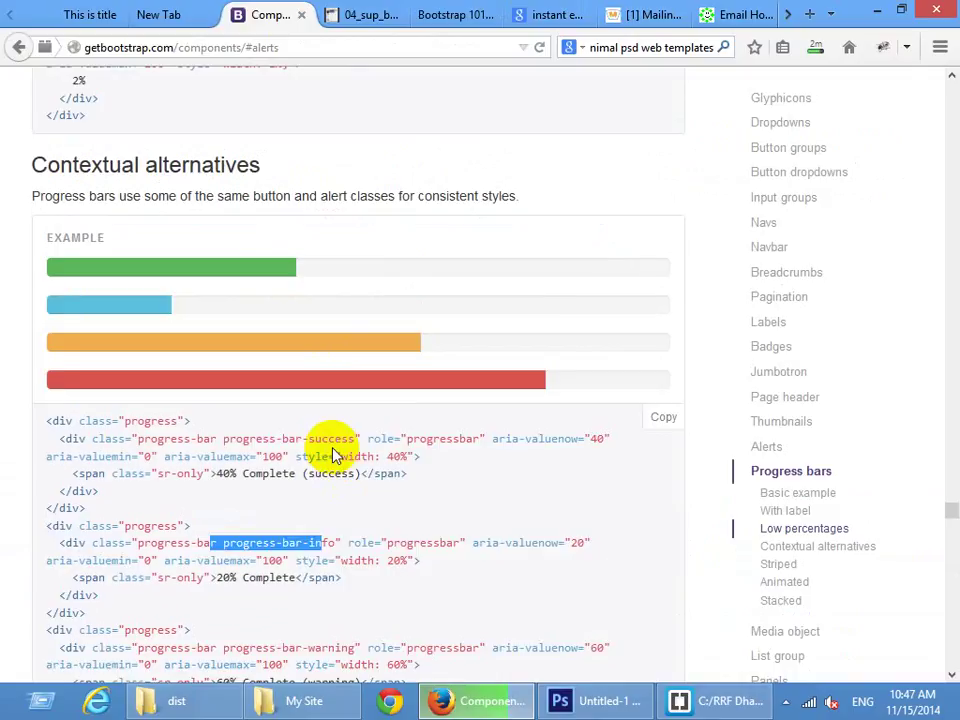
scroll(333, 445, down, 5)
scroll(240, 531, down, 6)
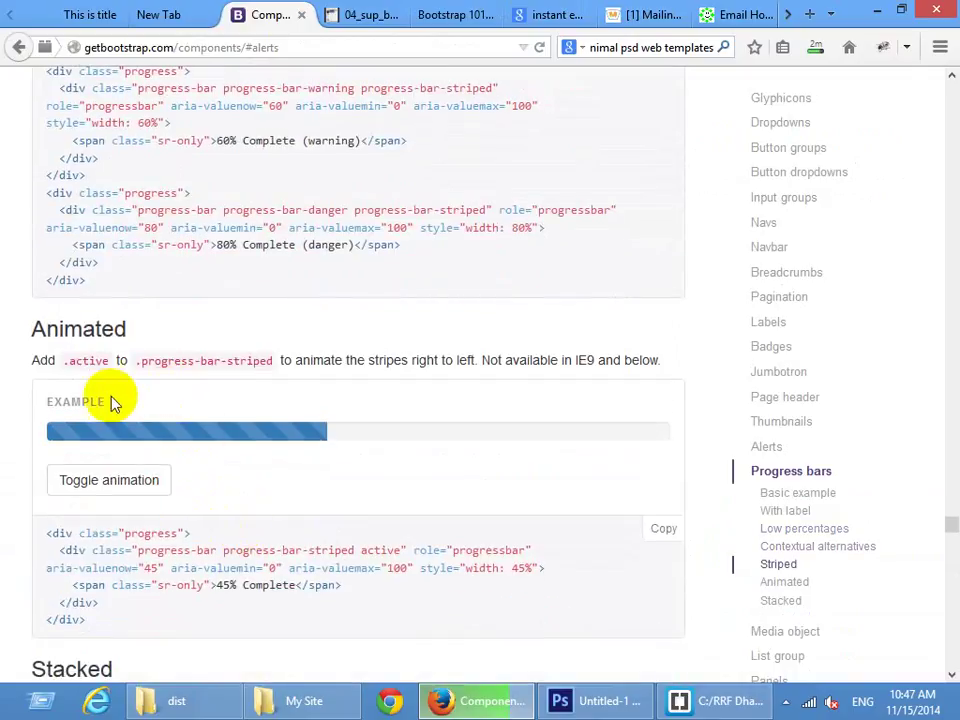
scroll(400, 470, down, 5)
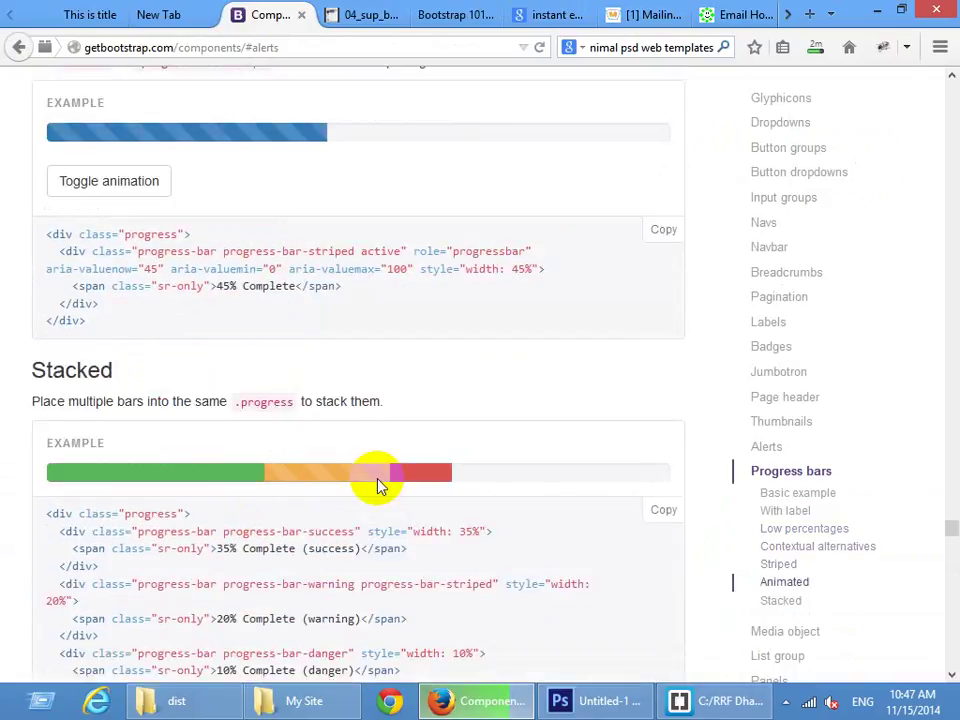
scroll(338, 454, down, 5)
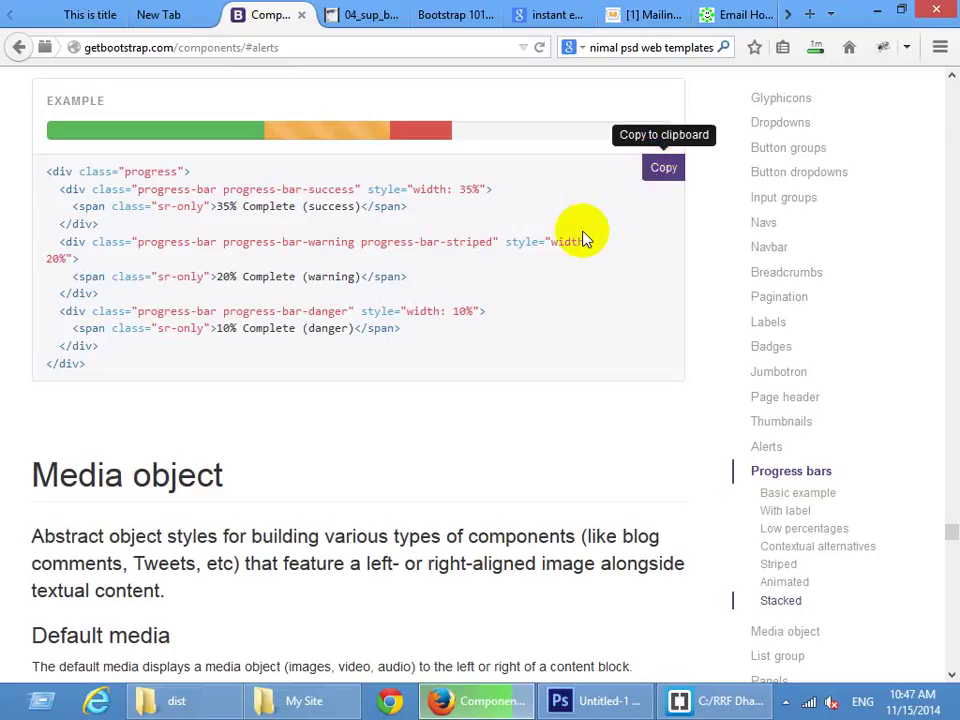
Find the List group basic example past the Media object section and copy its code
scroll(396, 405, down, 15)
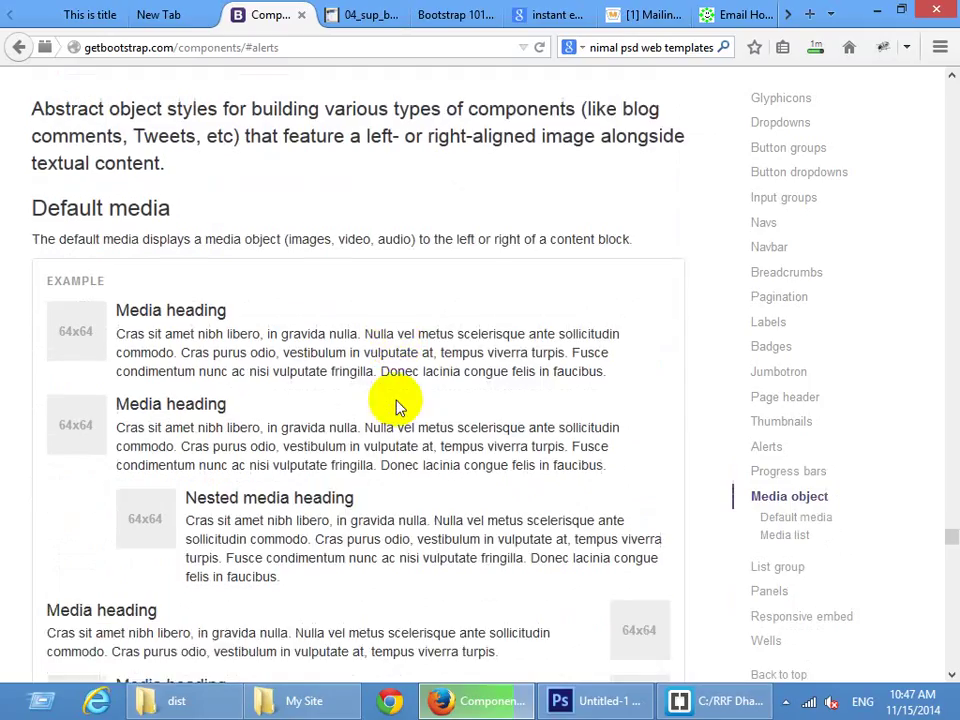
scroll(396, 405, down, 15)
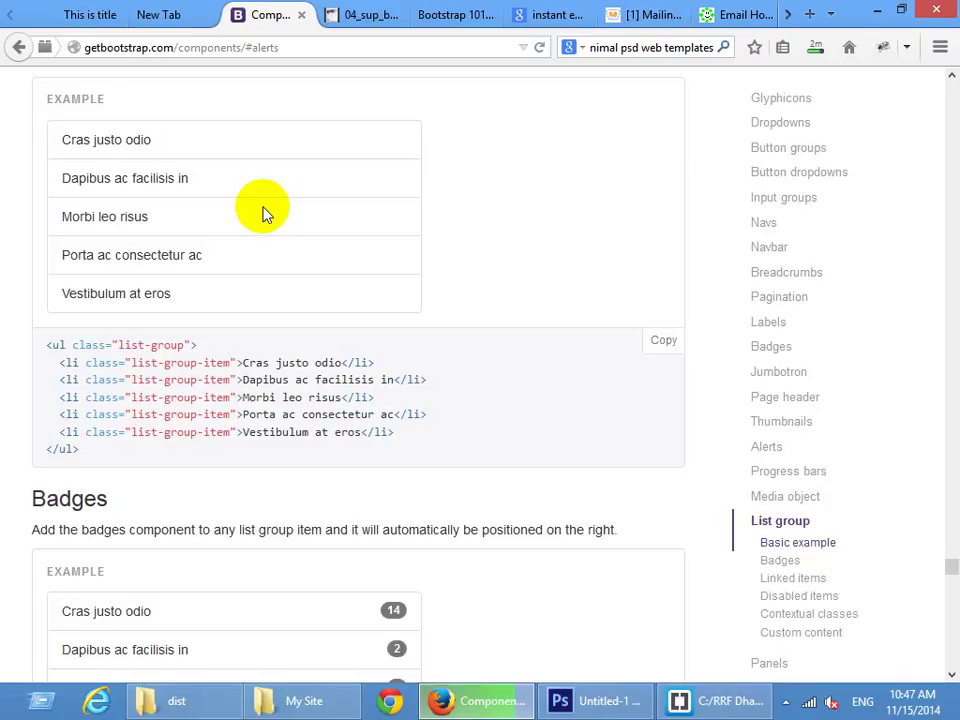
click(668, 344)
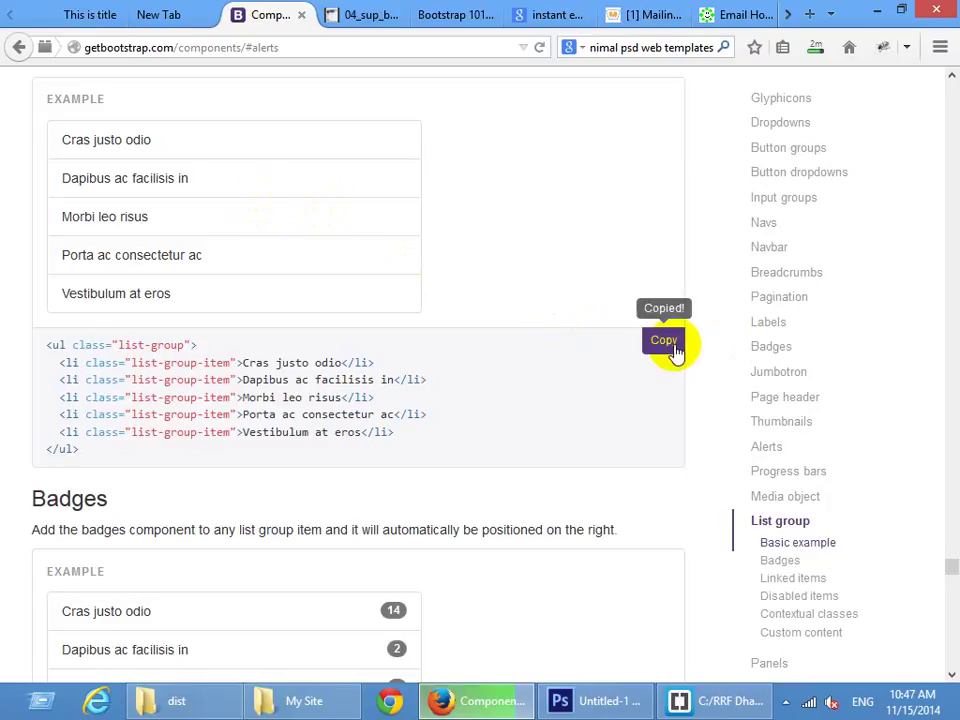
Switch to Brackets, paste the copied list-group code below the second paragraph of the col-sm-4 column, and save index.html
click(677, 700)
scroll(483, 470, down, 5)
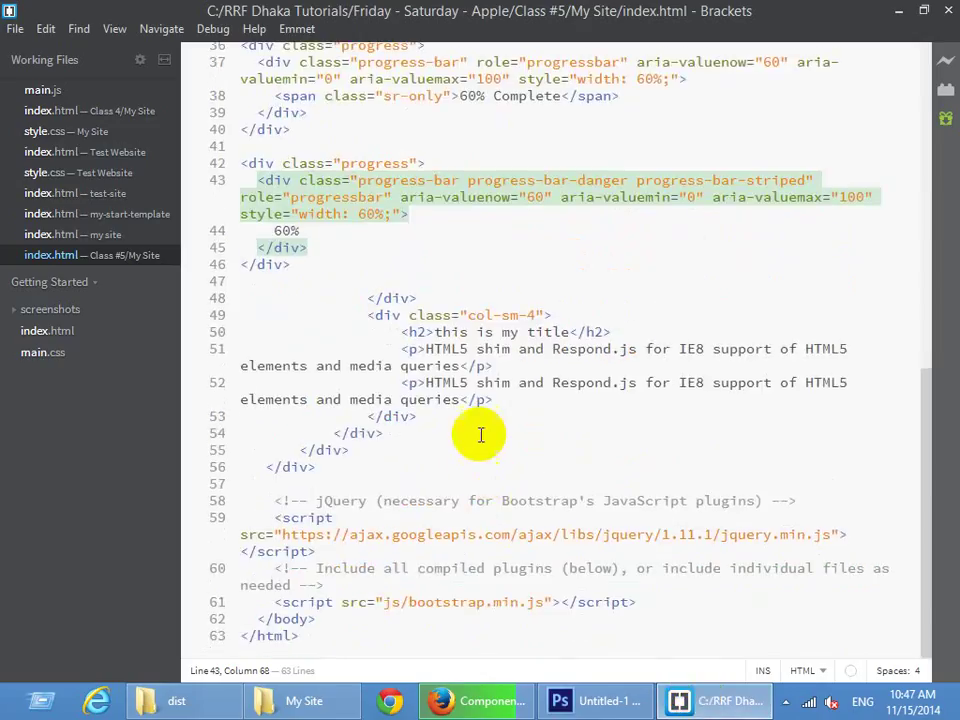
click(542, 401)
key(Return)
key(Return)
key(Return)
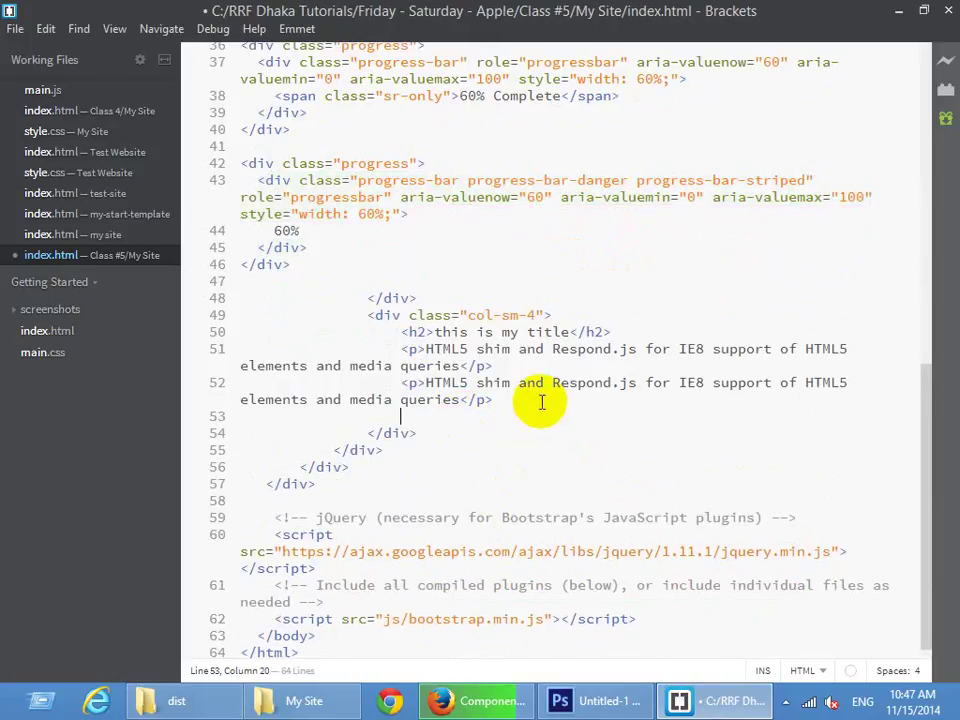
key(ctrl+v)
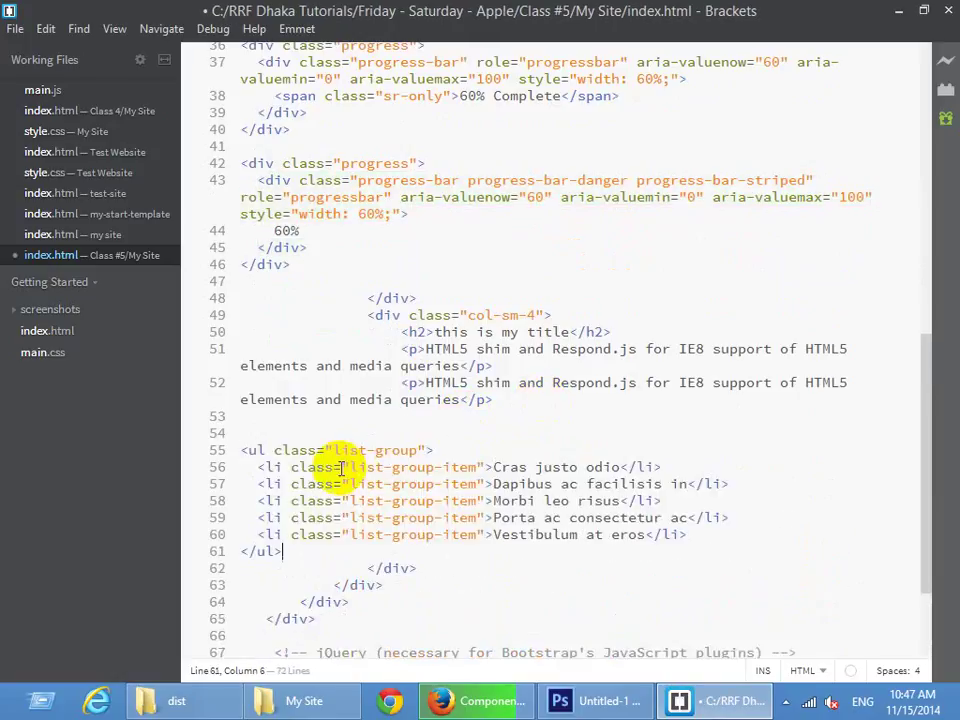
drag(335, 450, 410, 452)
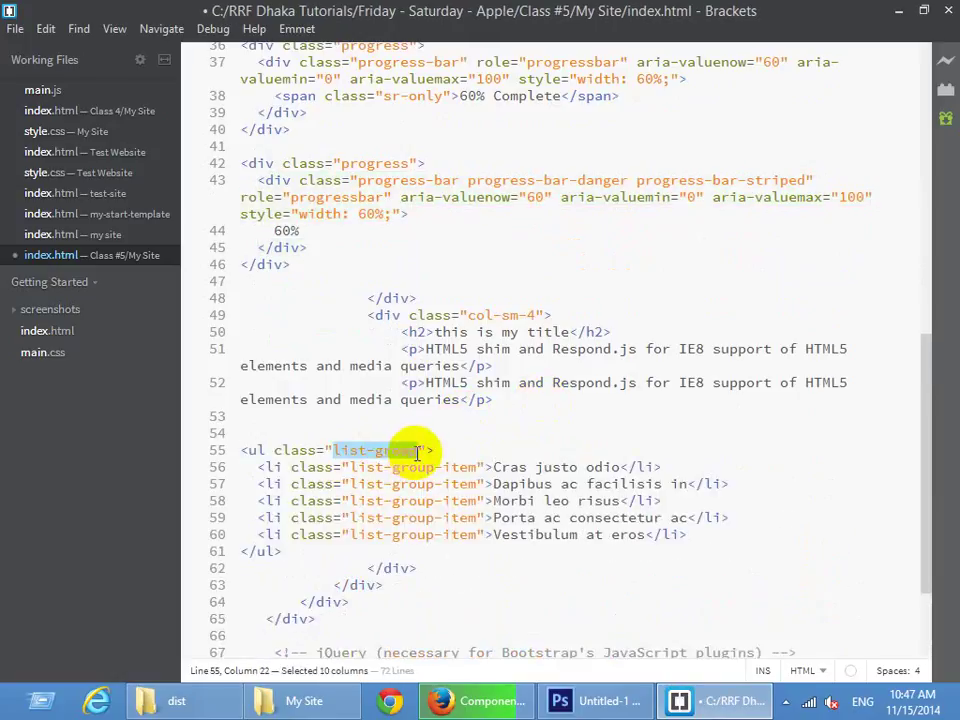
drag(477, 467, 354, 460)
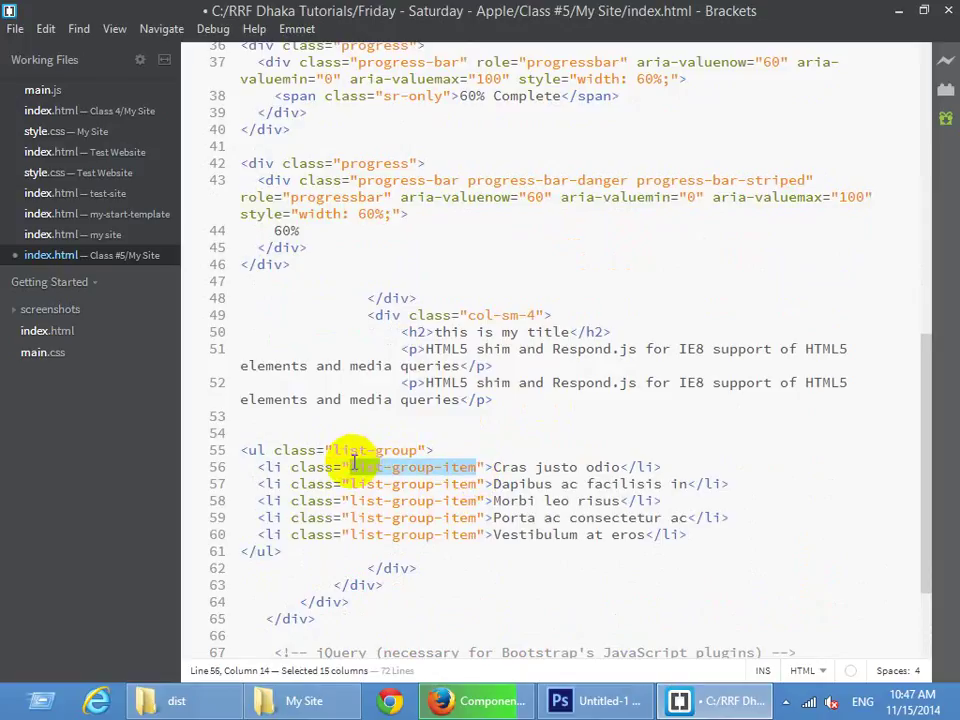
Switch to Firefox and reload the My Site page to check the list group in the narrow column
click(478, 700)
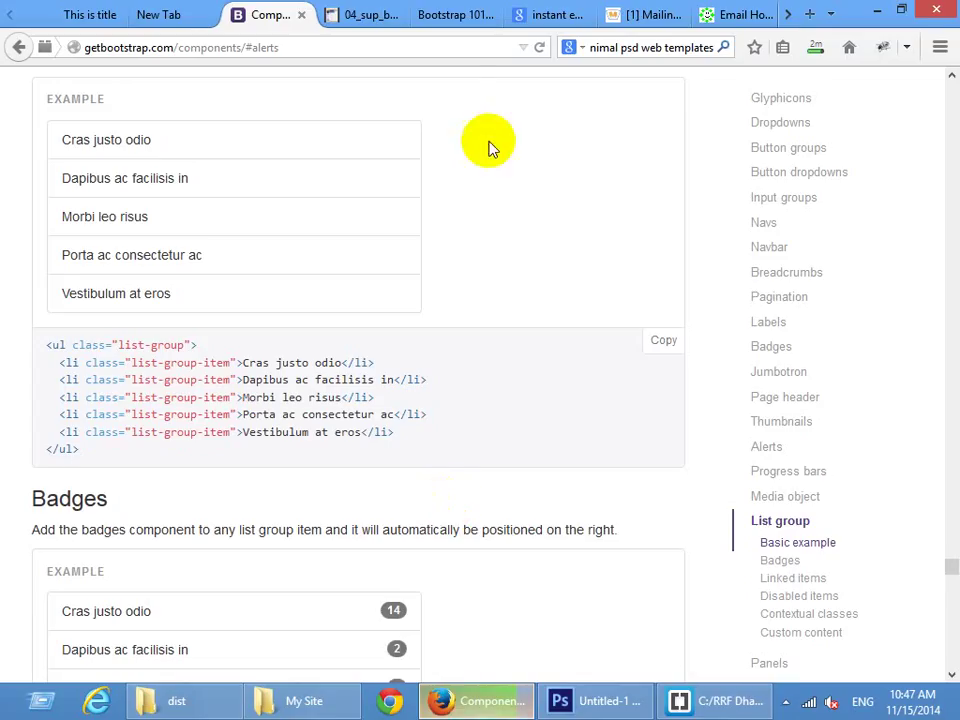
click(430, 13)
key(F5)
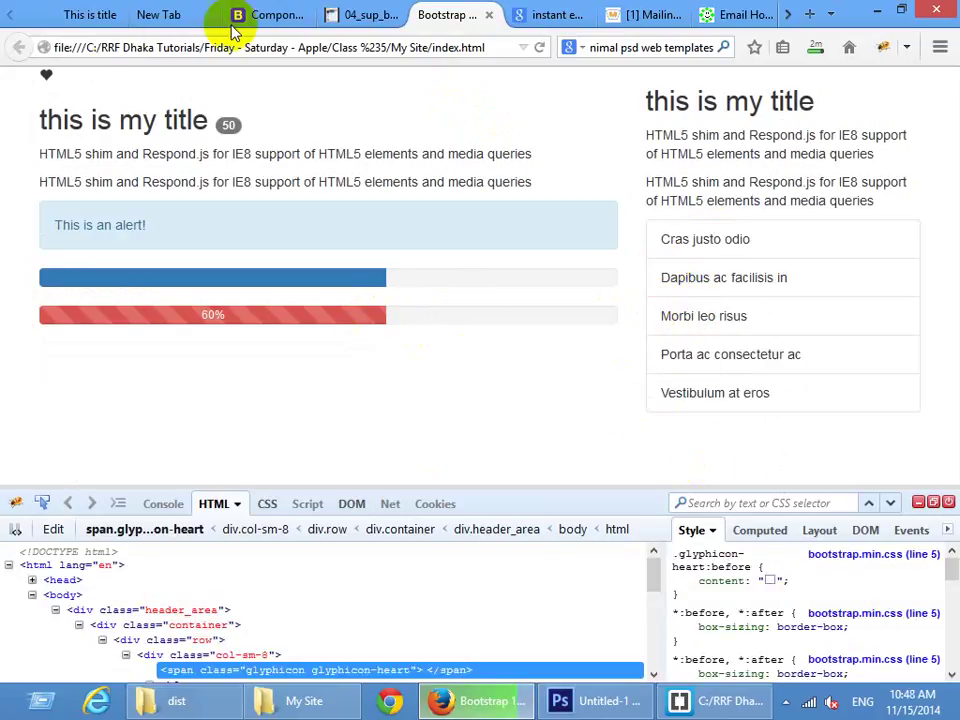
Go through the List group documentation to the Contextual classes example and copy the list-group-item-success class
click(270, 16)
scroll(240, 381, down, 4)
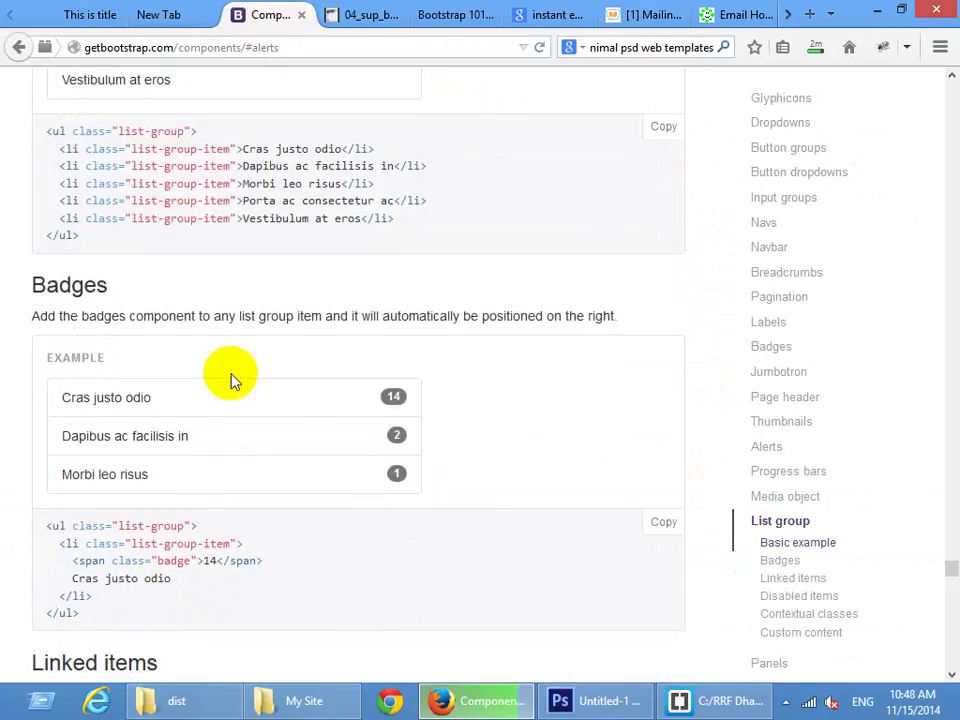
scroll(393, 460, down, 10)
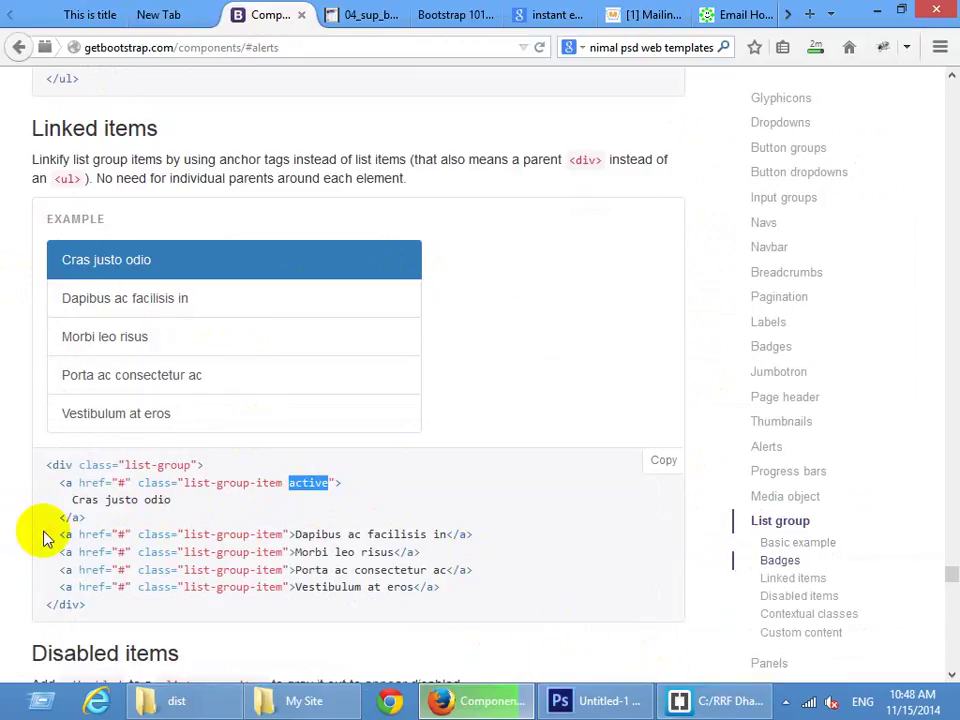
drag(214, 503, 45, 504)
scroll(255, 527, down, 10)
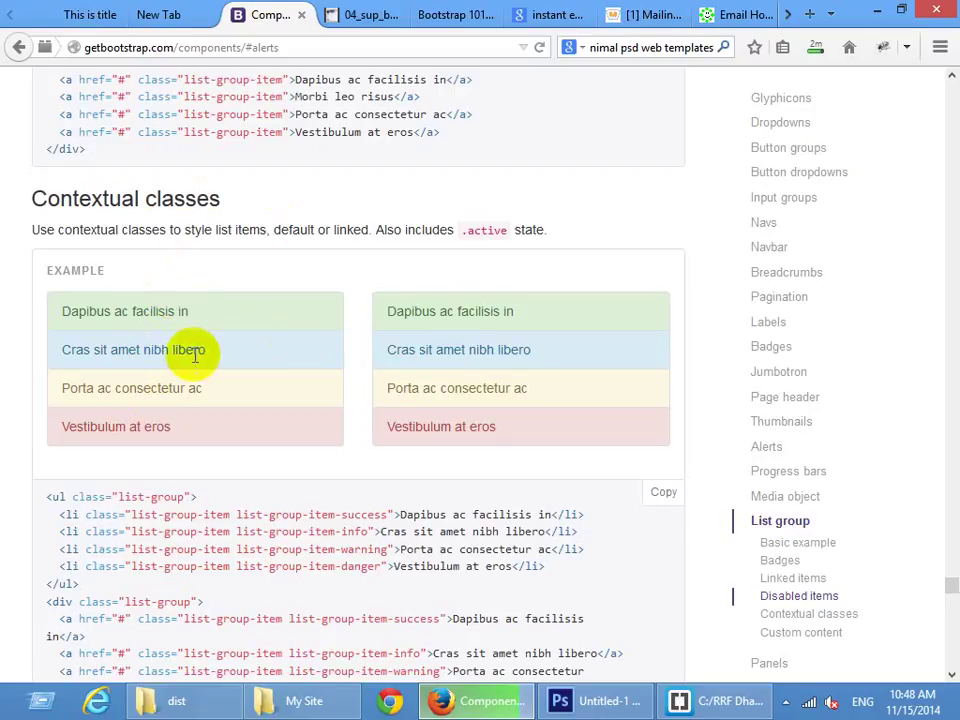
scroll(240, 335, down, 4)
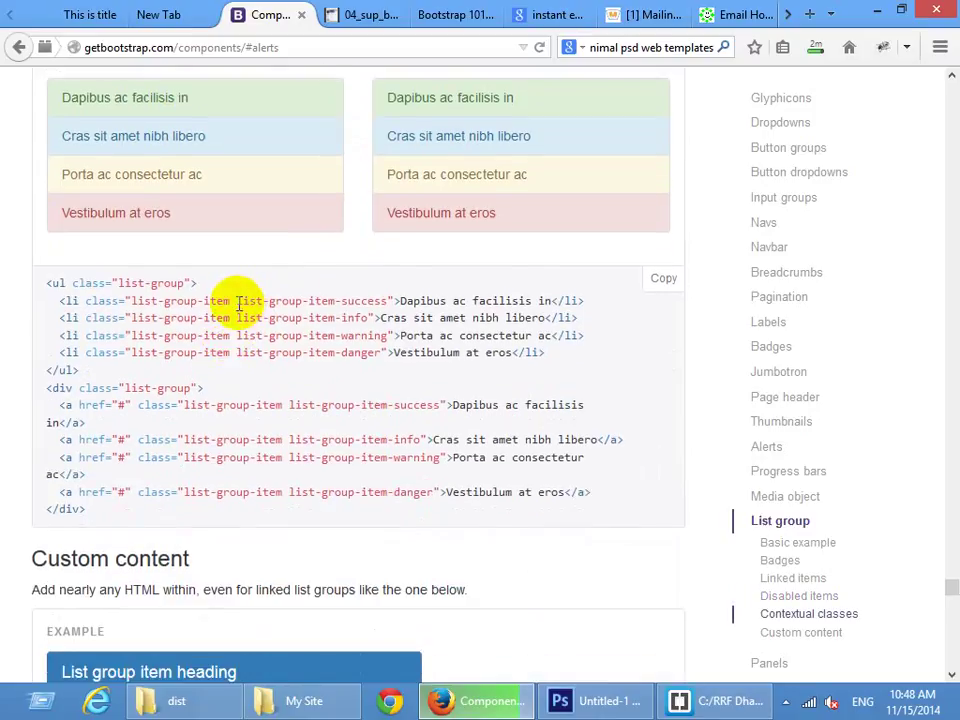
drag(238, 302, 366, 300)
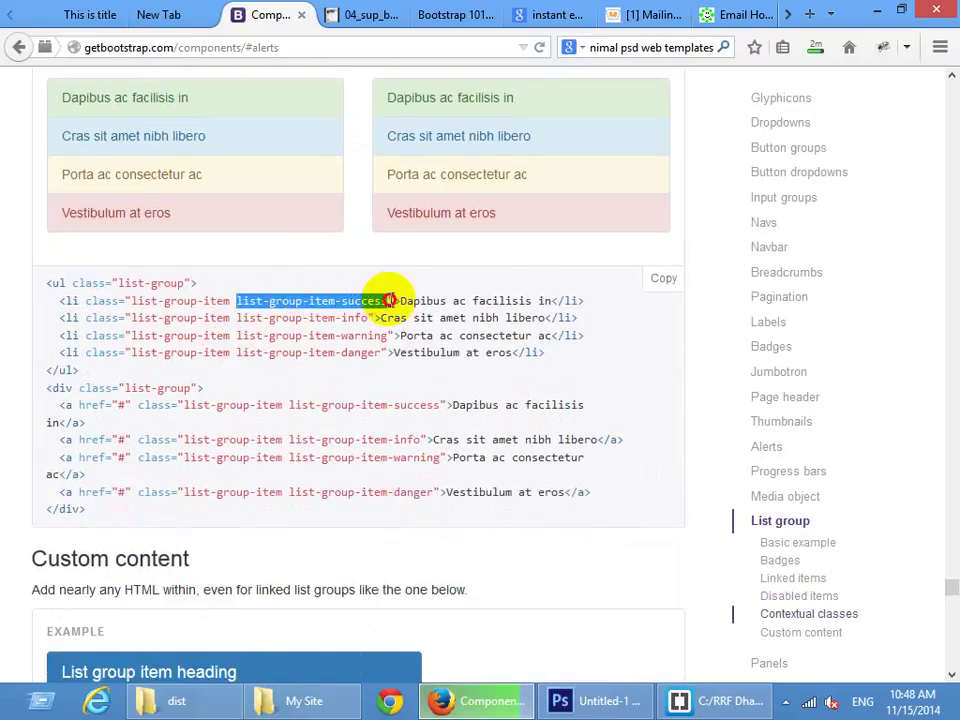
Back in Brackets, add the list-group-item-success class to the "Dapibus ac facilisis in" list item and save the file
click(695, 700)
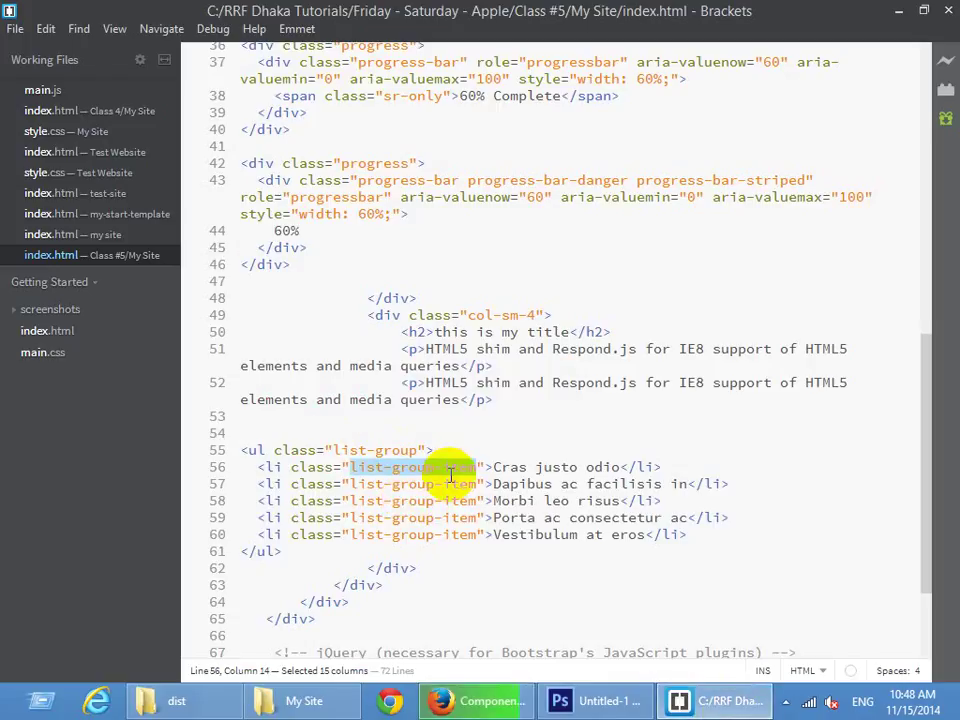
click(476, 484)
key(ctrl+v)
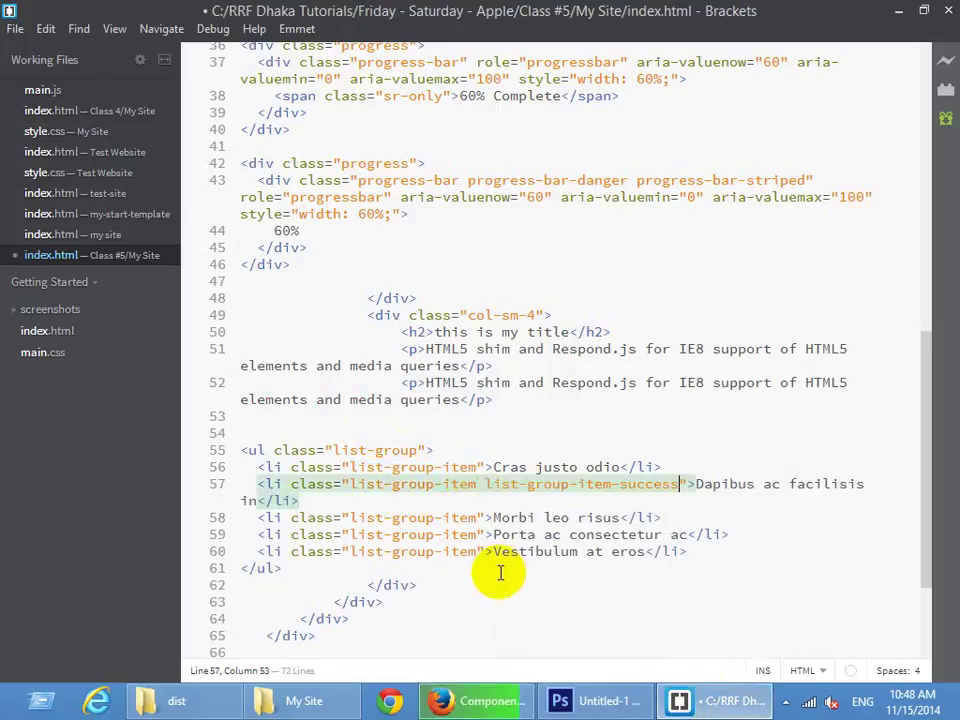
Reload the My Site page in Firefox and check the styling of the "Dapibus ac facilisis in" list item
click(455, 702)
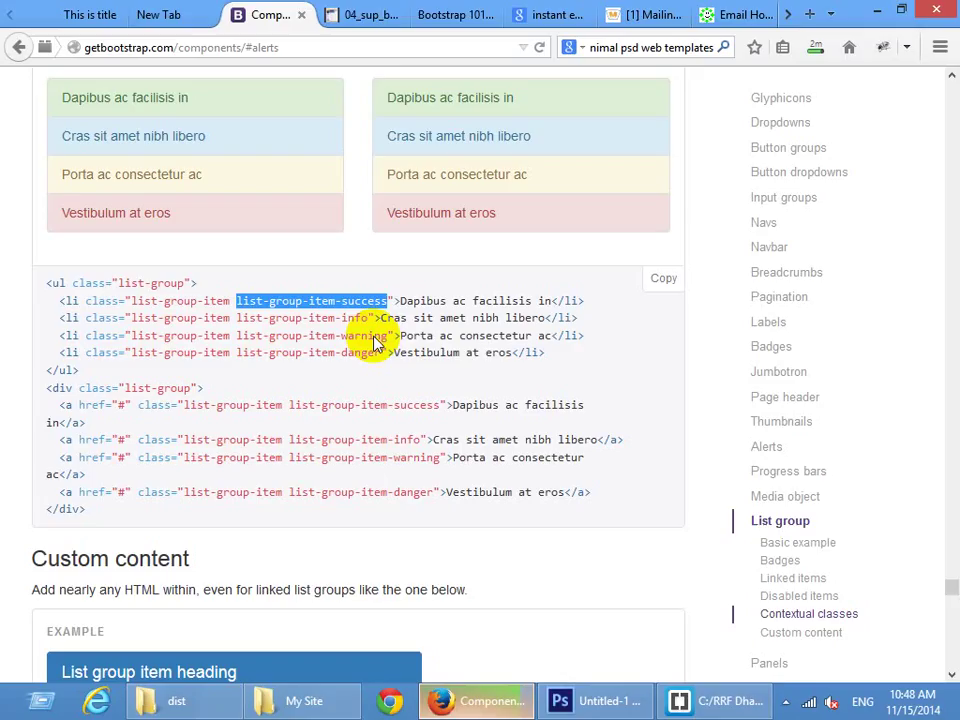
click(439, 17)
key(F5)
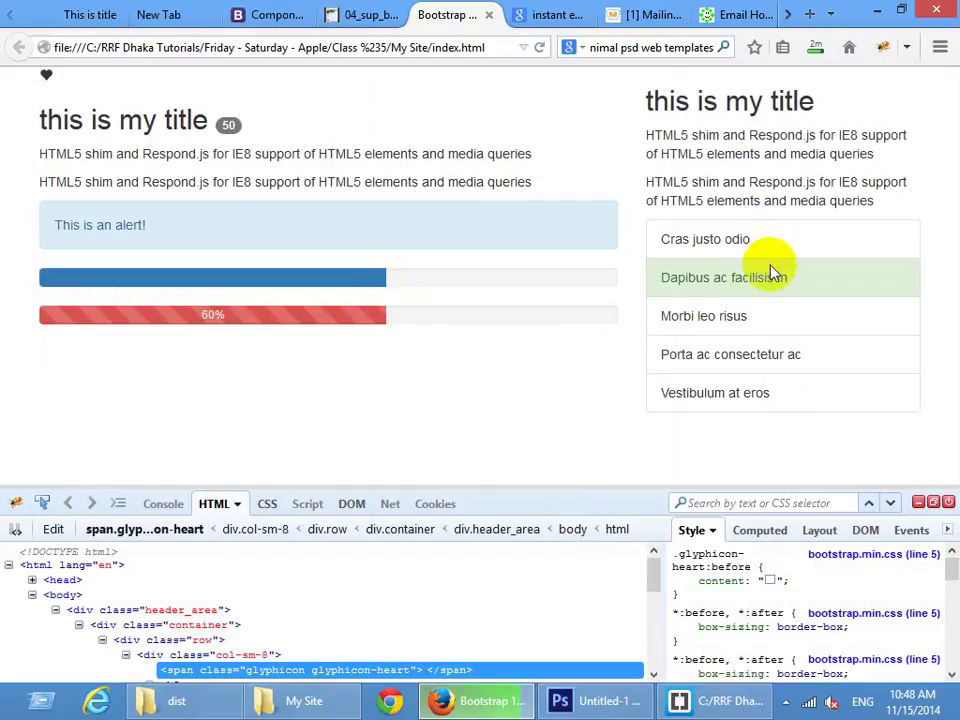
drag(806, 279, 660, 276)
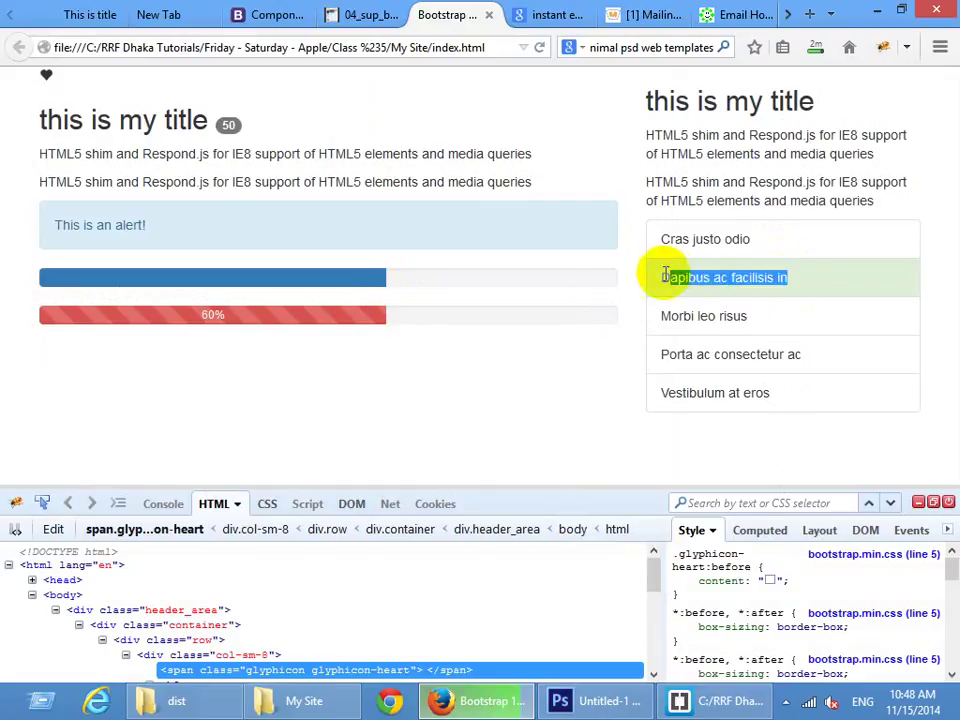
Review the heading and text markup in the List group Custom content example of the Bootstrap documentation
click(268, 15)
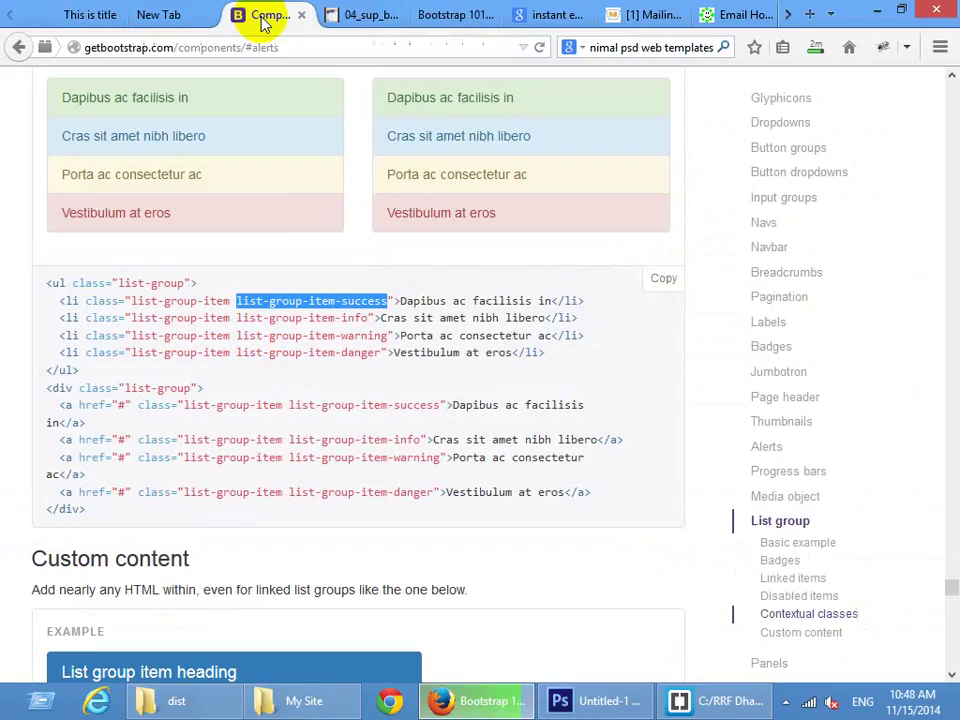
scroll(208, 380, down, 4)
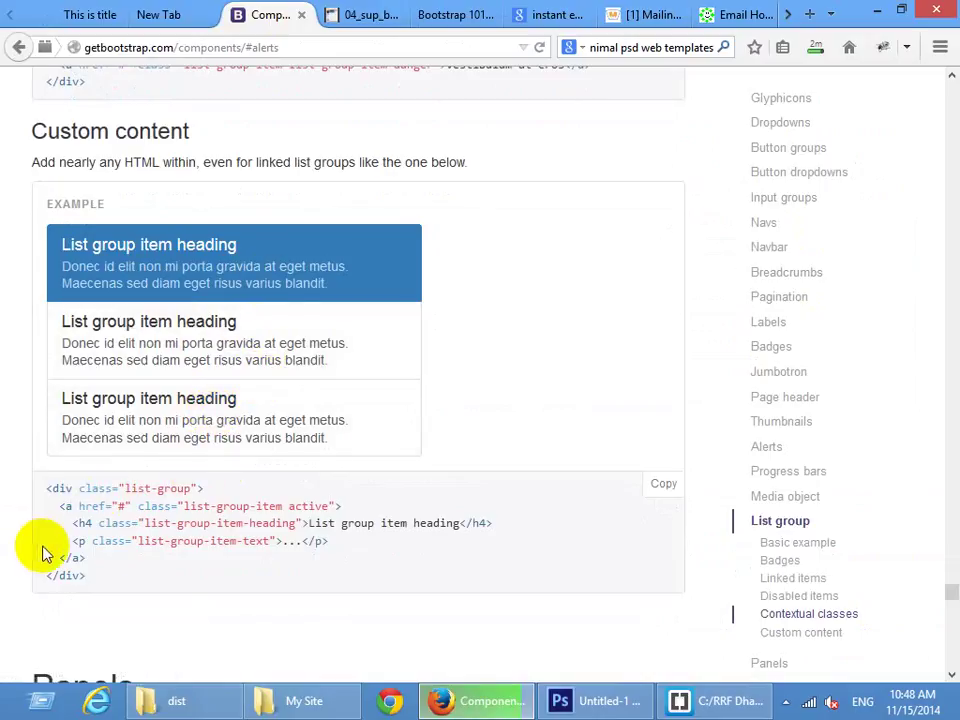
drag(70, 524, 530, 528)
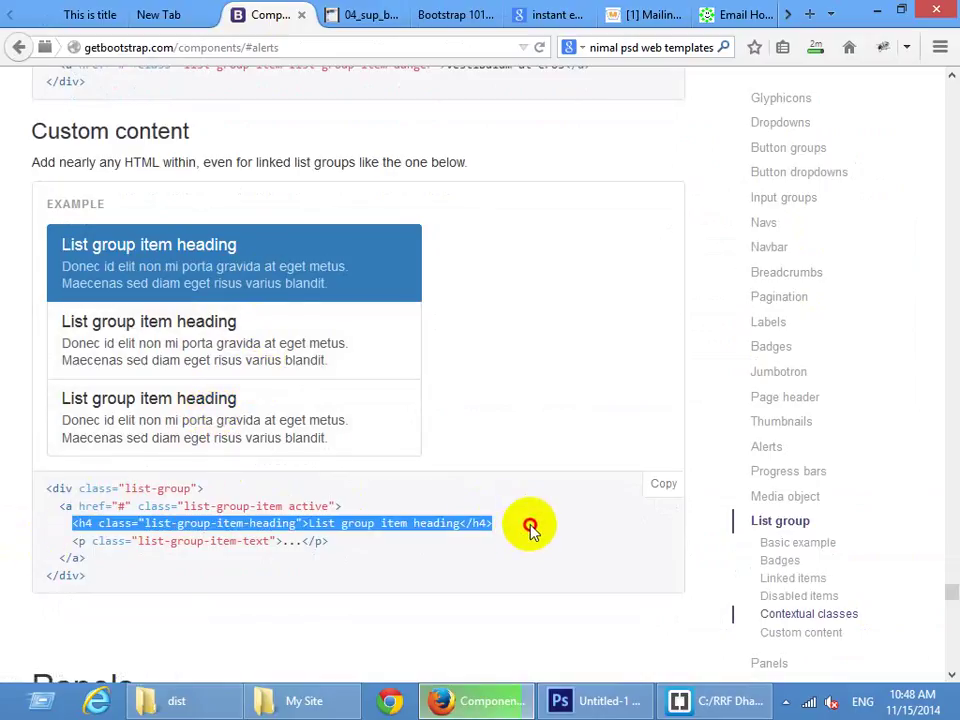
drag(330, 543, 52, 555)
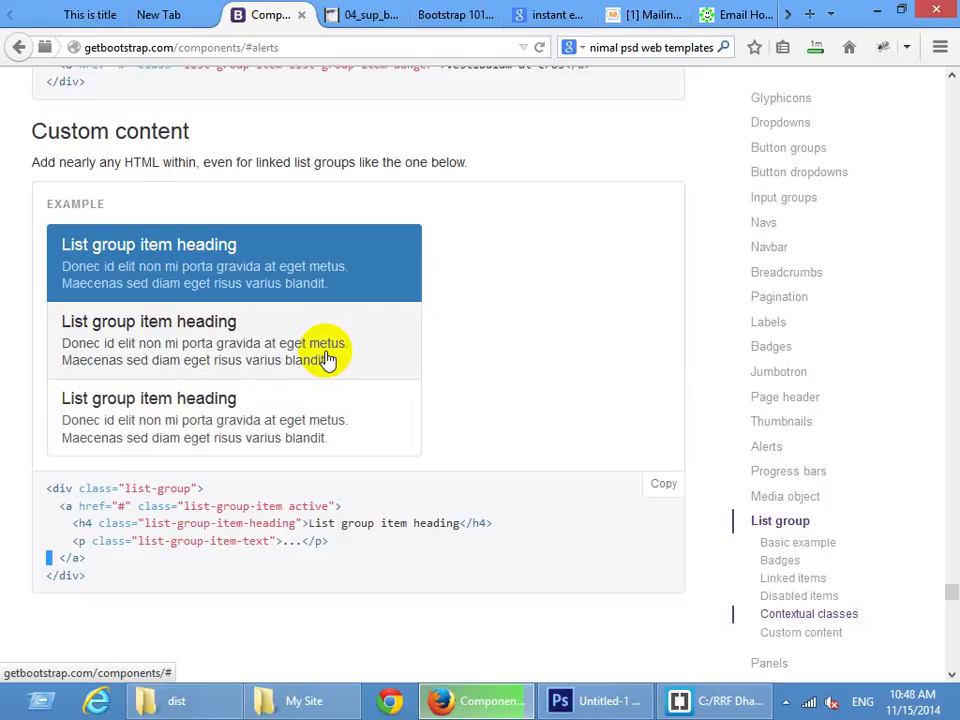
Browse the Panels documentation and copy the code of the panel with footer example
scroll(333, 378, down, 15)
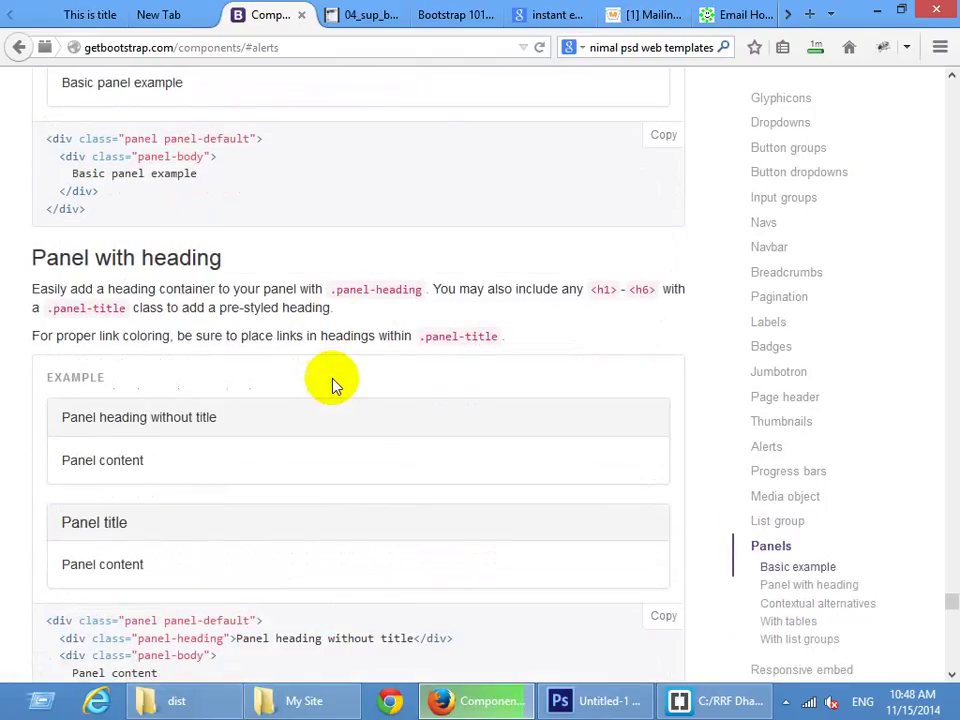
scroll(335, 385, down, 5)
scroll(310, 405, up, 7)
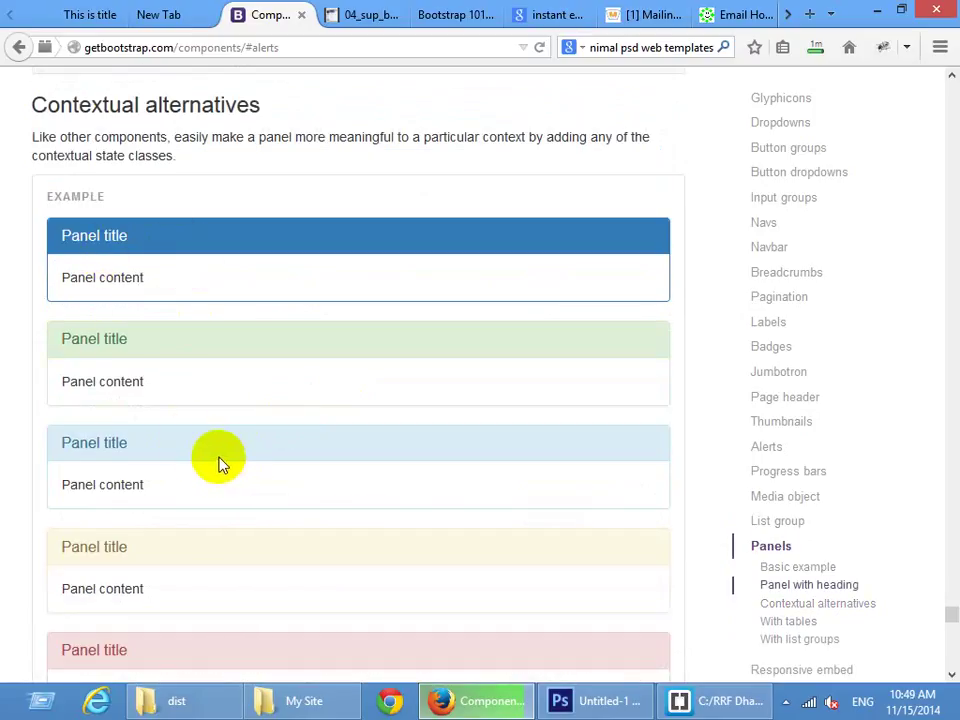
scroll(221, 454, up, 2)
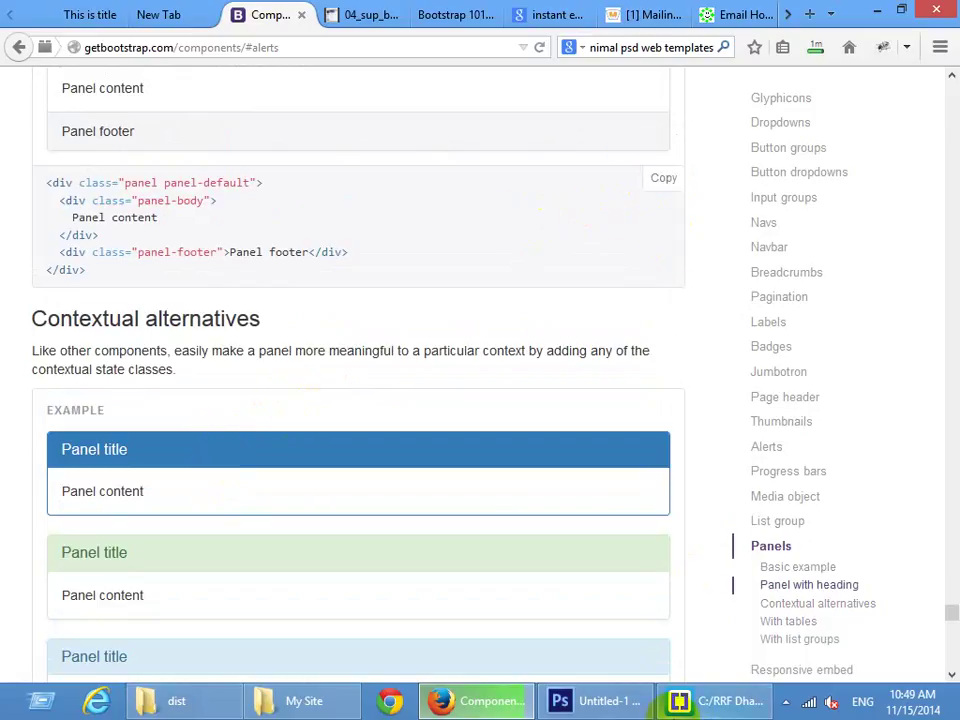
In Brackets, paste the panel with footer code between the second col-sm-4 paragraph and the list group, and save index.html
key(alt+Tab)
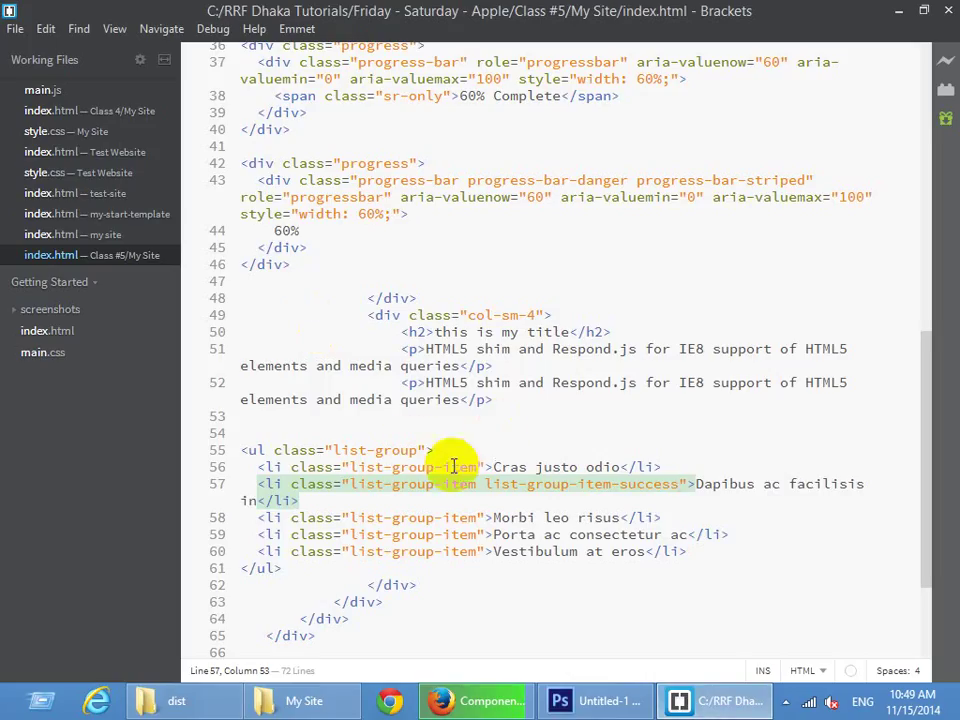
click(519, 401)
key(Return)
key(Return)
key(Return)
key(Return)
key(Up)
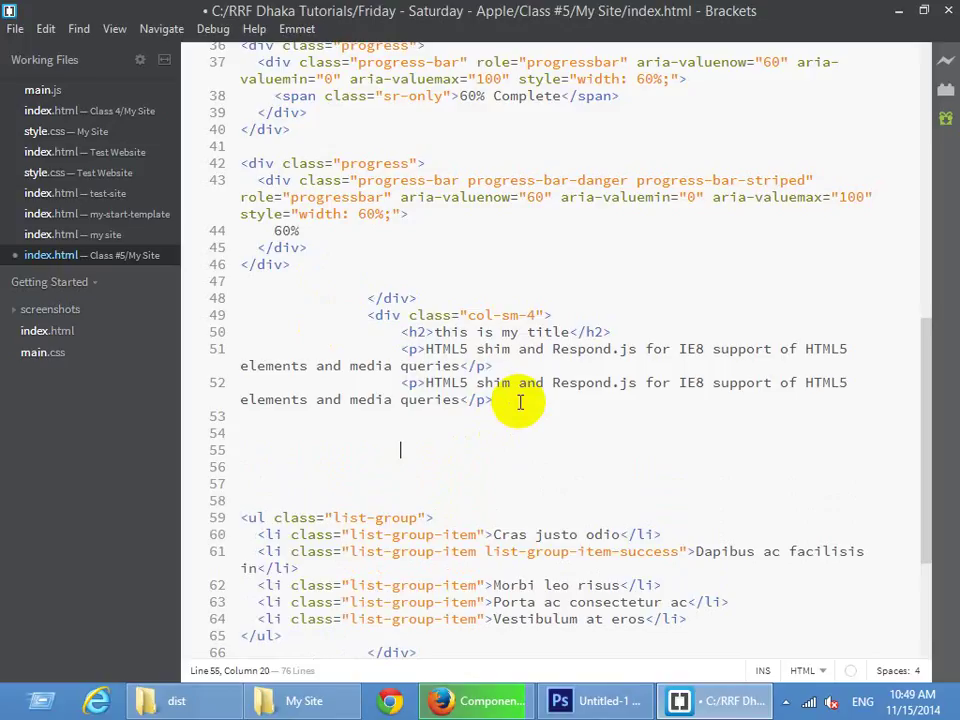
key(ctrl+v)
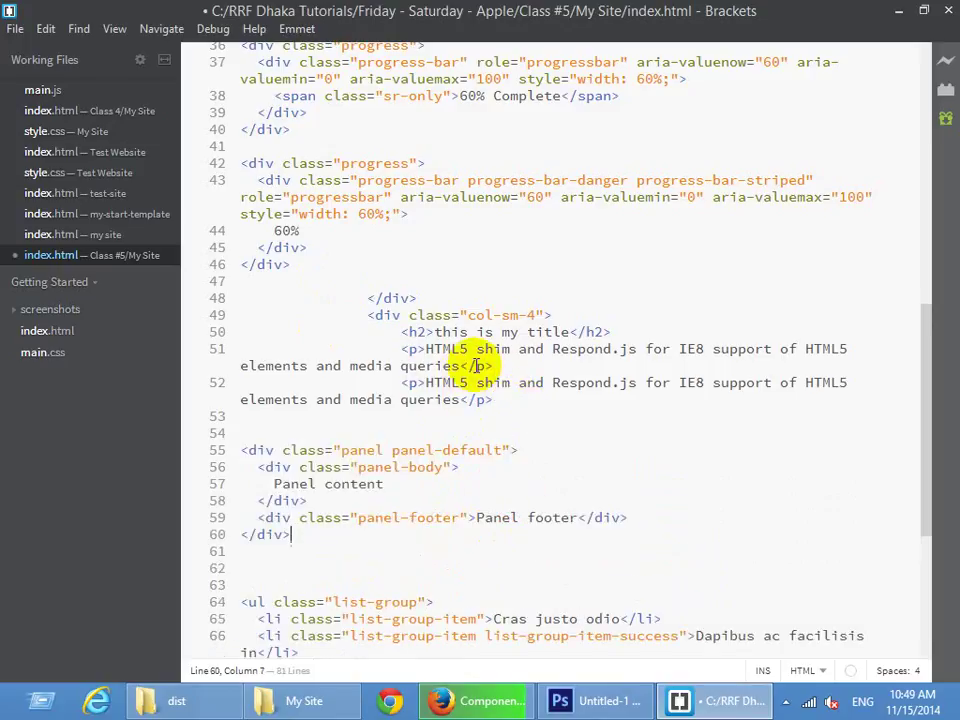
drag(424, 349, 459, 366)
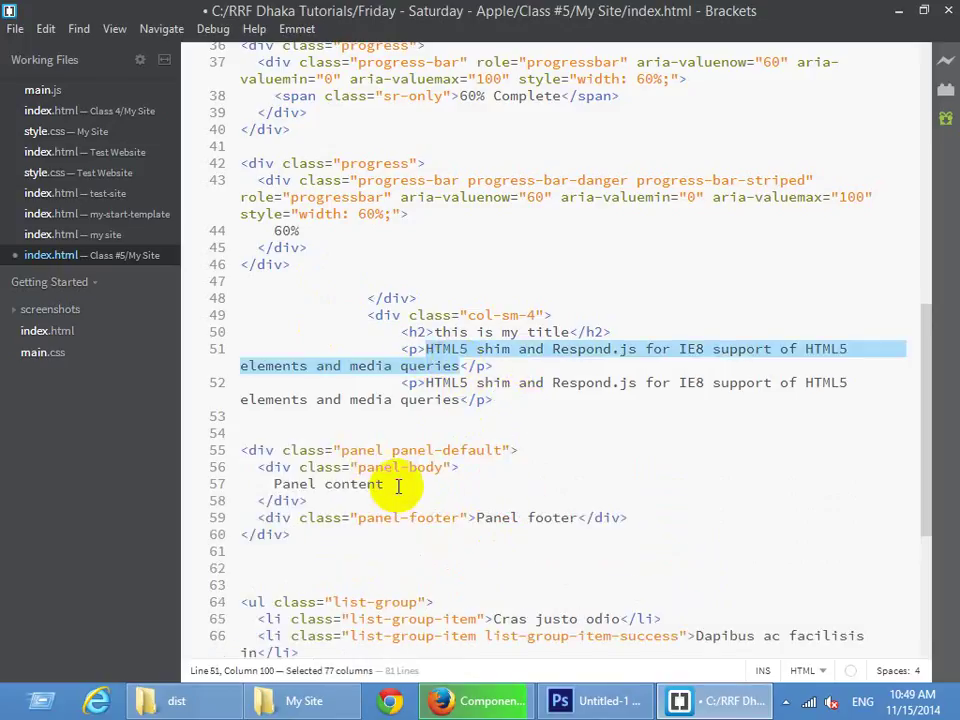
click(398, 486)
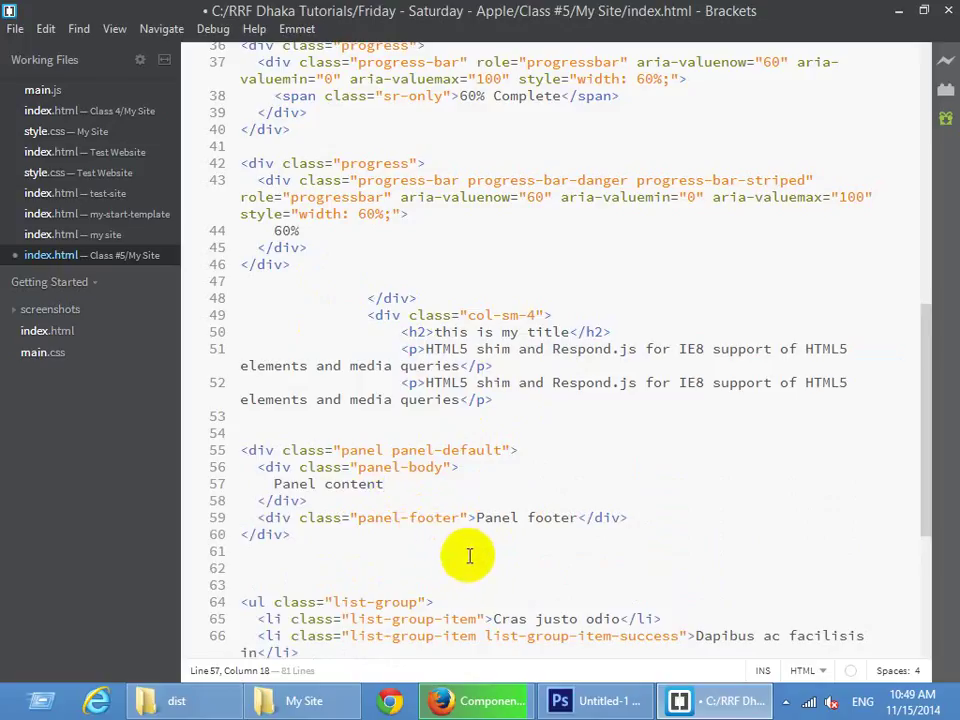
key(ctrl+s)
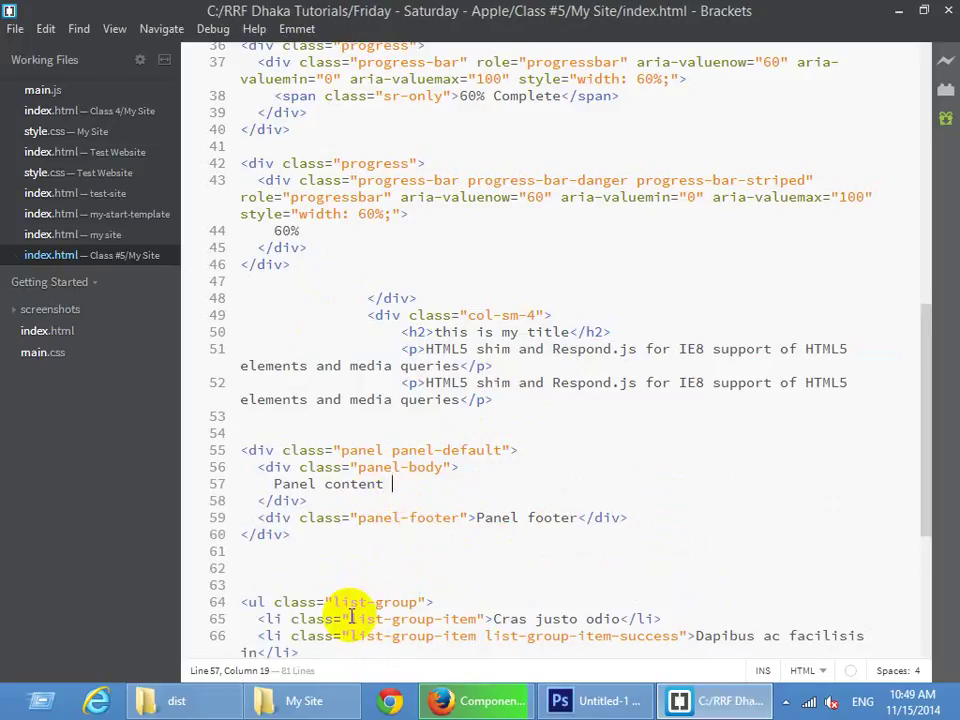
Reload the My Site page in Firefox and check the panel's content and footer above the list group
click(490, 701)
click(445, 14)
key(F5)
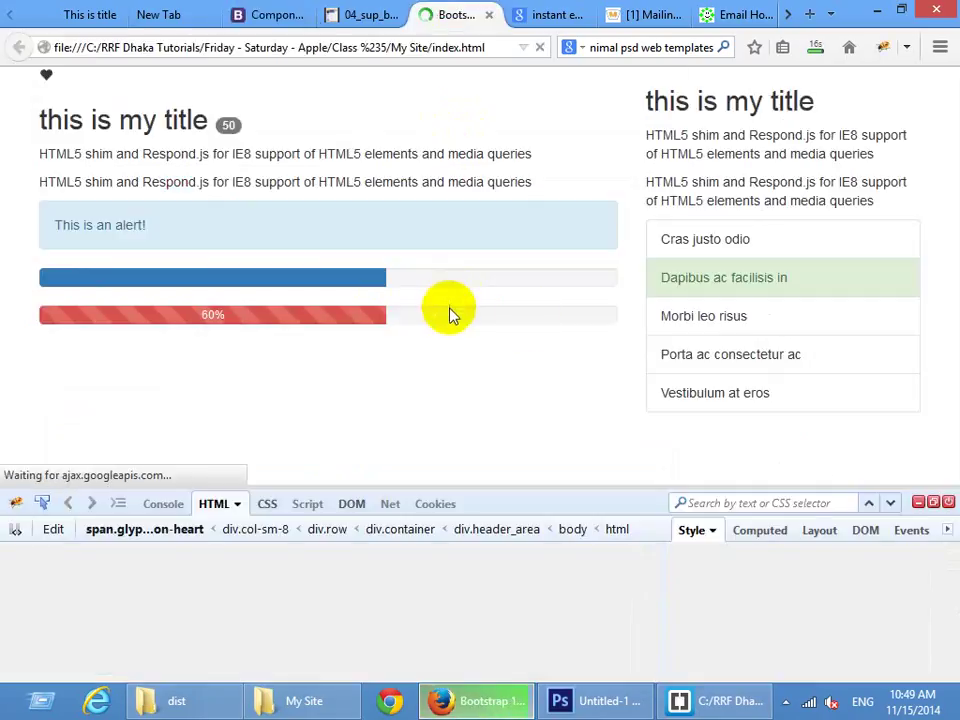
scroll(576, 342, down, 1)
drag(743, 198, 679, 193)
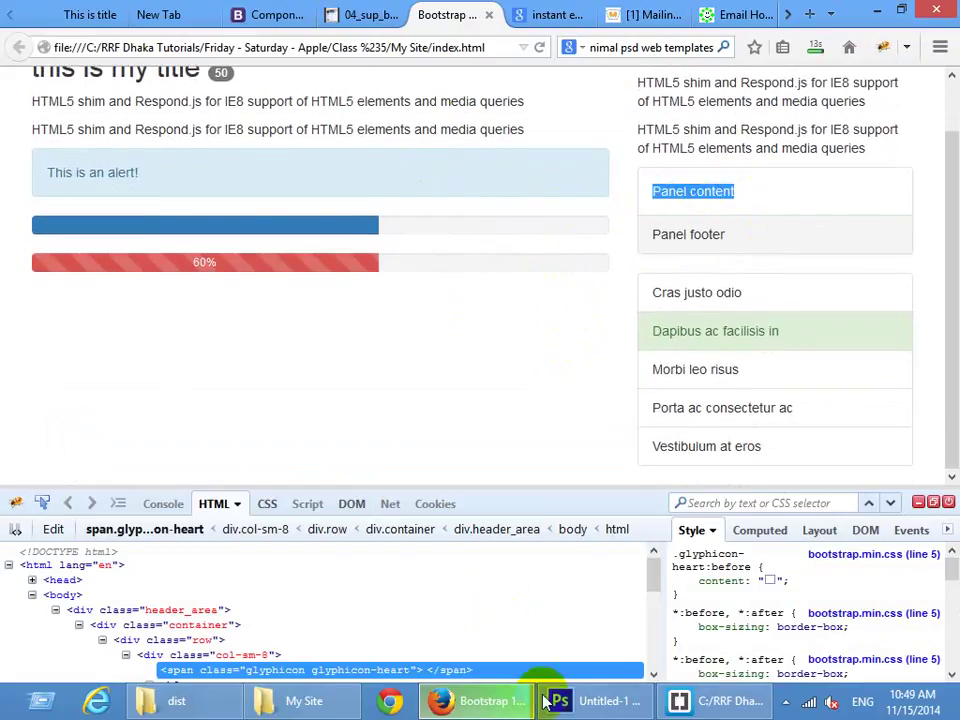
Review the panel Contextual alternatives in the Bootstrap documentation and compare their classes with the panel with footer code
click(262, 14)
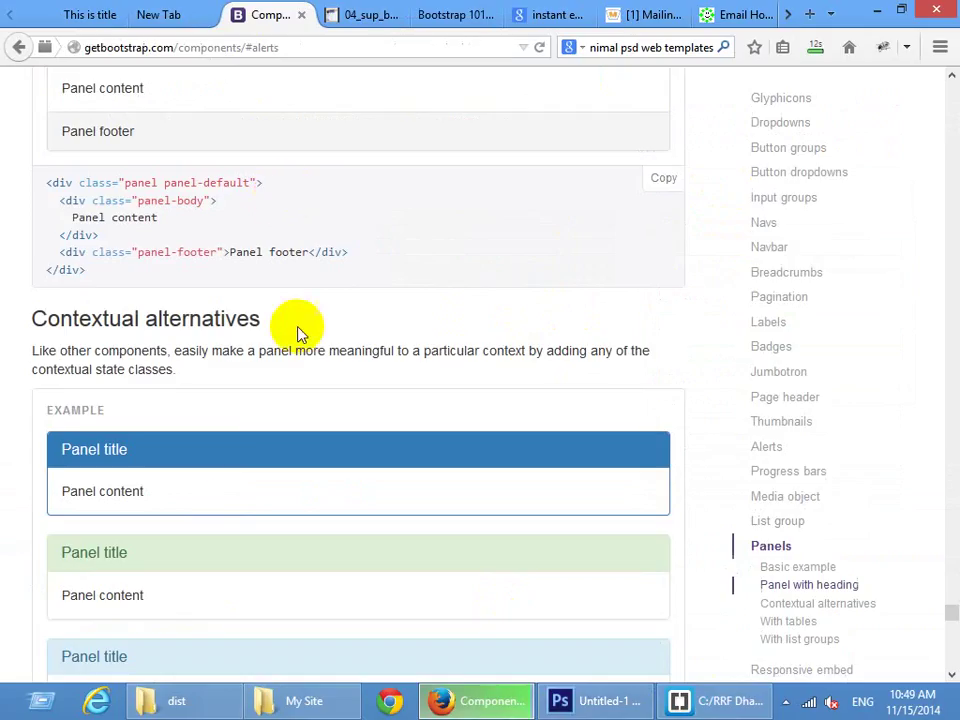
scroll(122, 452, down, 5)
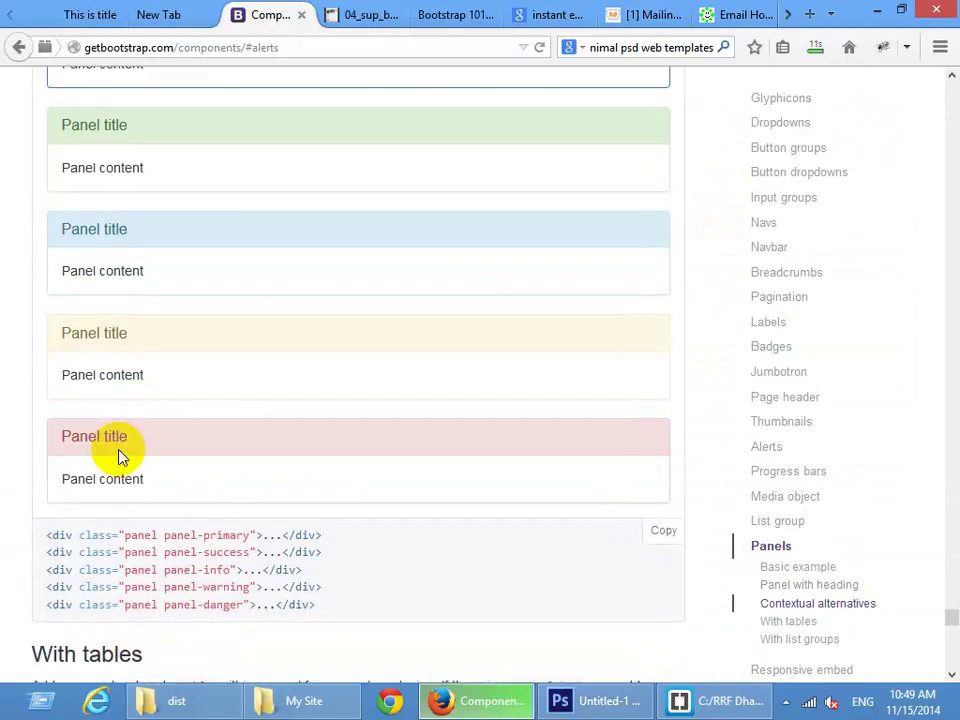
scroll(140, 456, down, 2)
scroll(231, 452, up, 10)
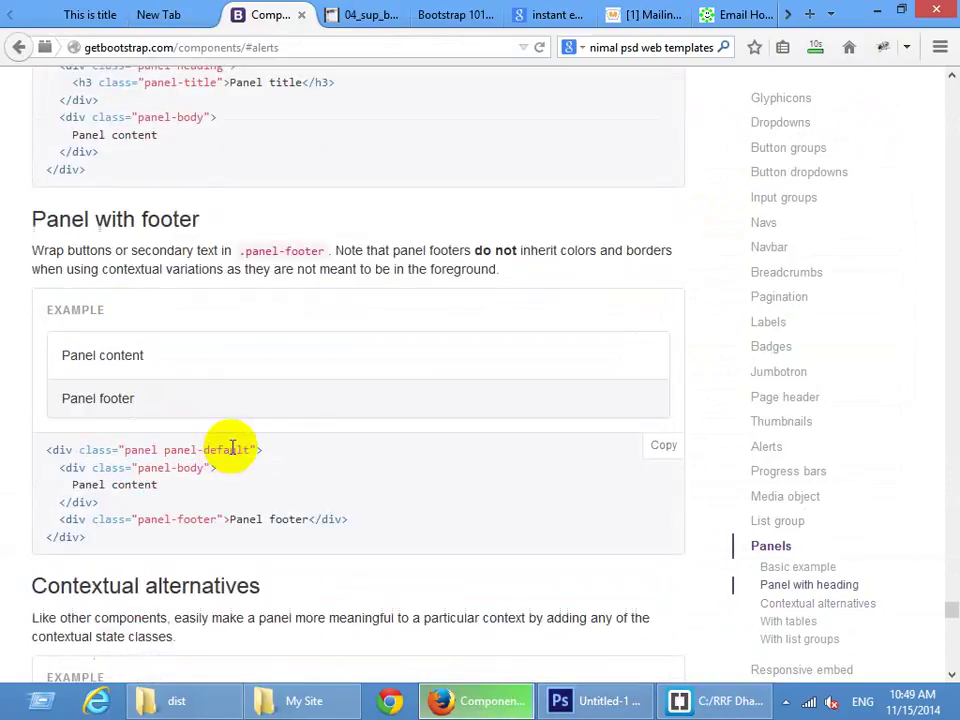
Examine the title and content parts of the first blue panel example under Contextual alternatives
scroll(202, 446, down, 1)
scroll(202, 446, down, 3)
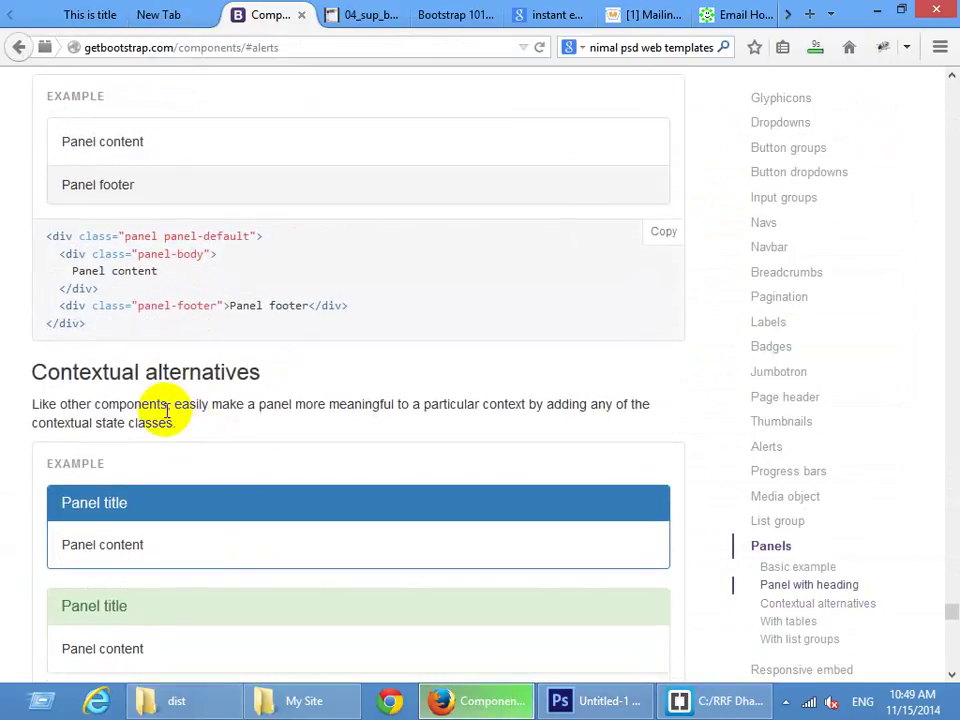
scroll(163, 412, up, 2)
scroll(167, 410, down, 3)
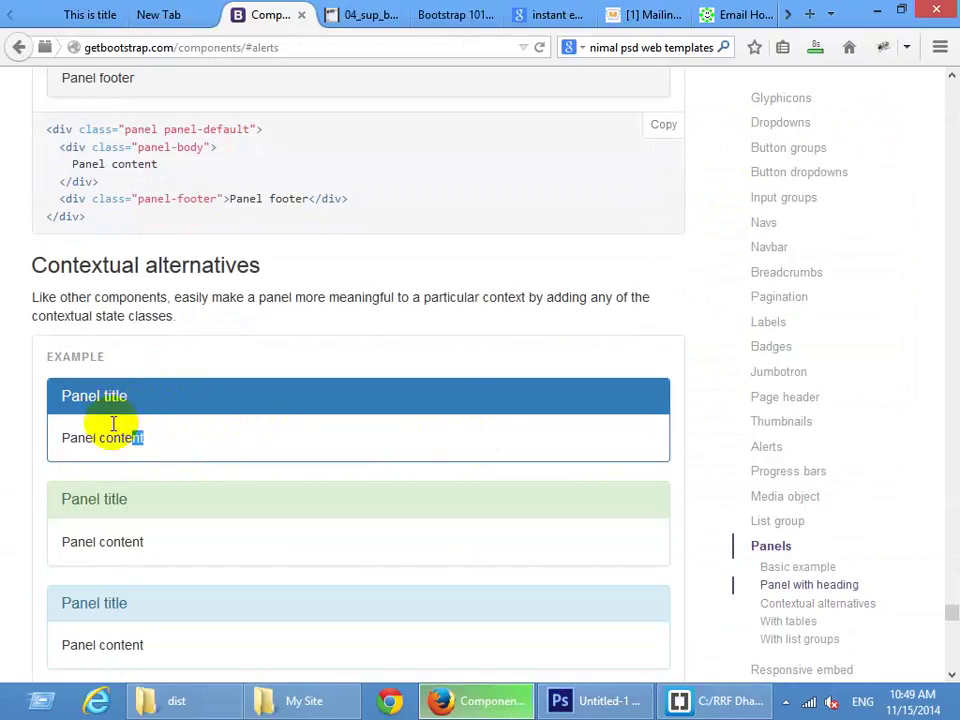
click(88, 388)
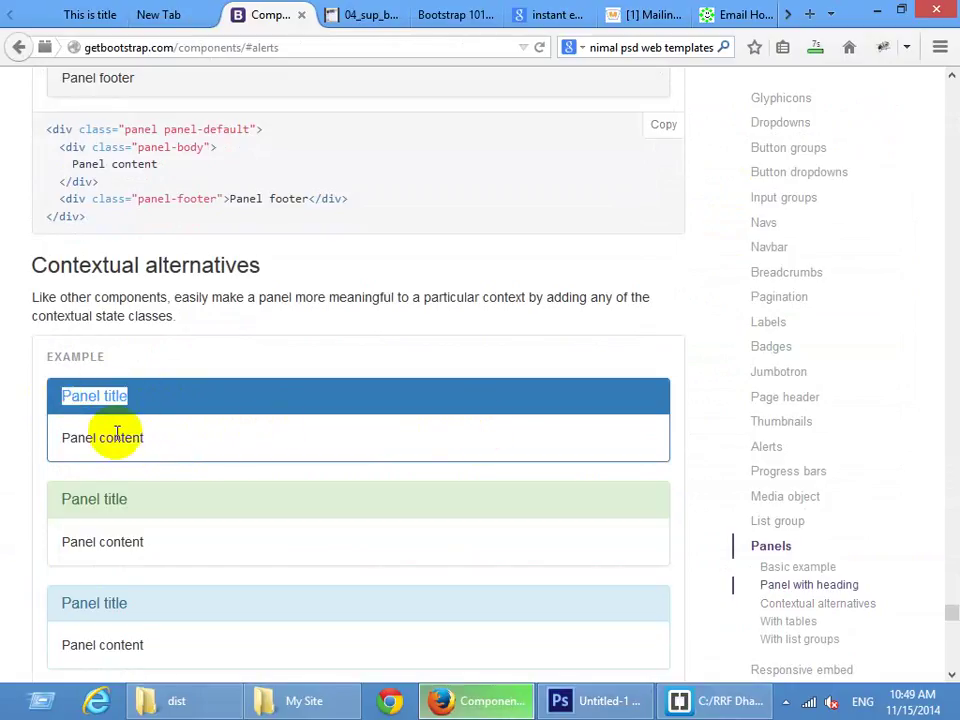
drag(133, 439, 68, 437)
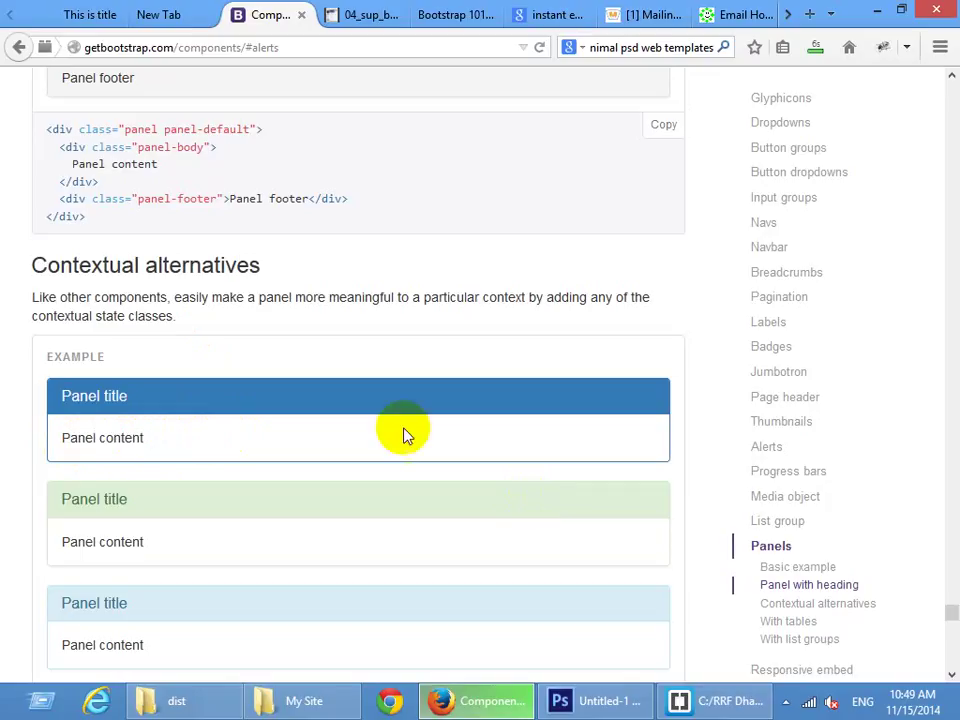
Inspect the blue Contextual alternatives panel with Firebug and select its enclosing "panel panel-primary" div in the HTML tree
right_click(633, 402)
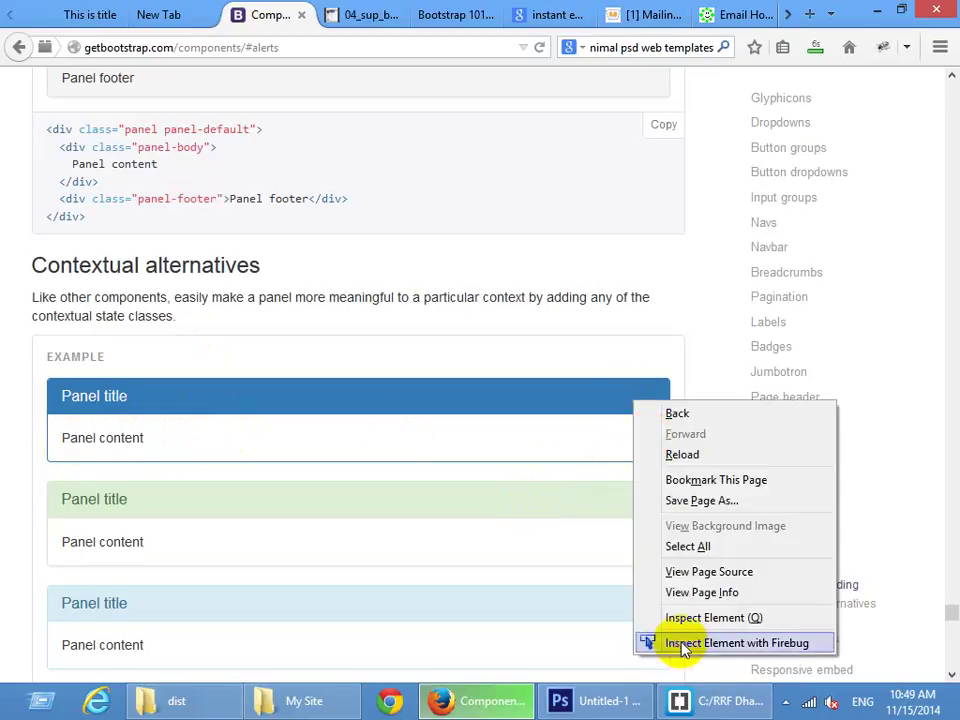
click(712, 643)
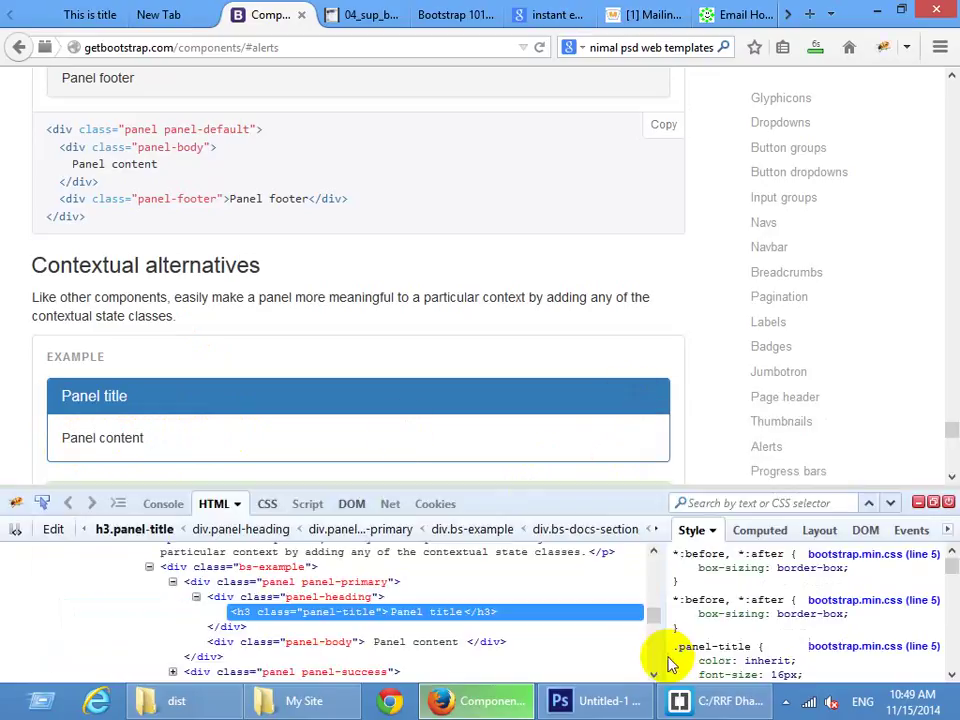
right_click(200, 588)
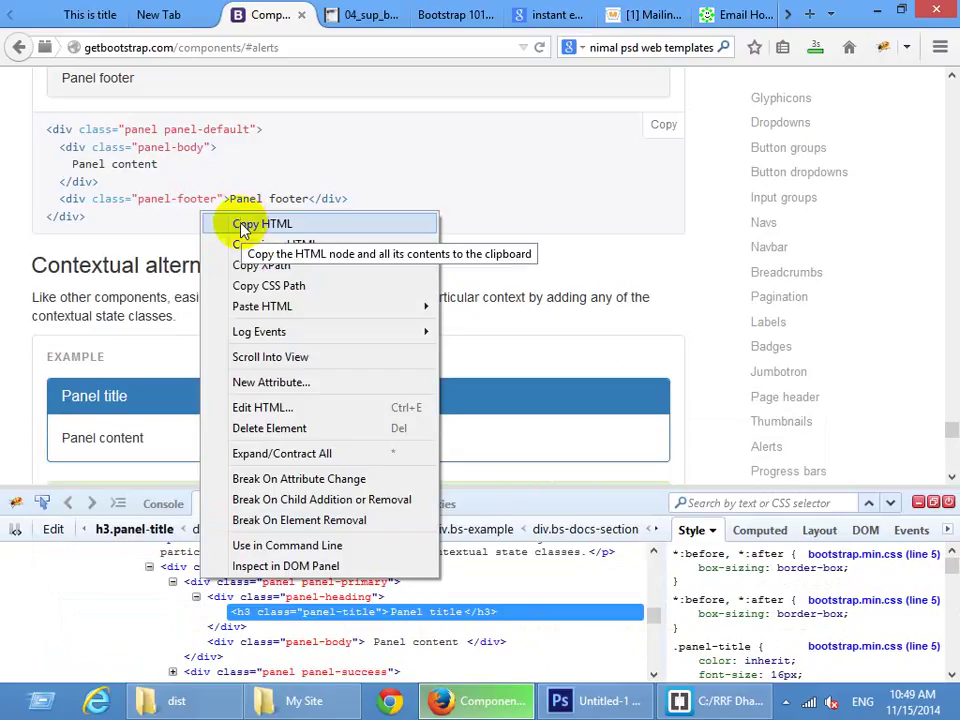
click(707, 306)
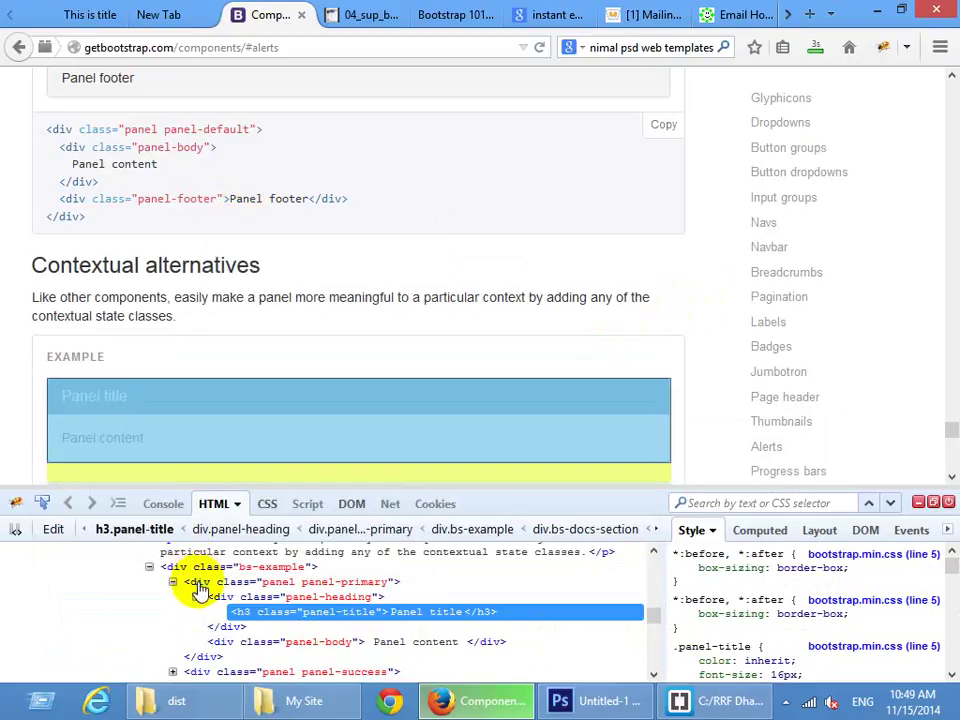
scroll(274, 433, down, 2)
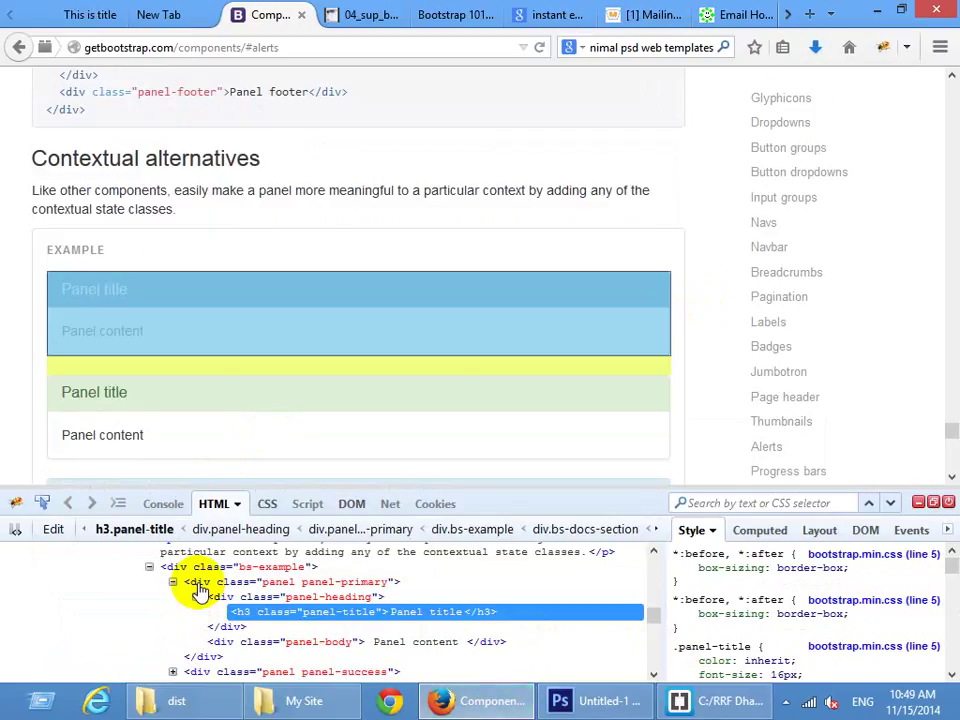
click(199, 590)
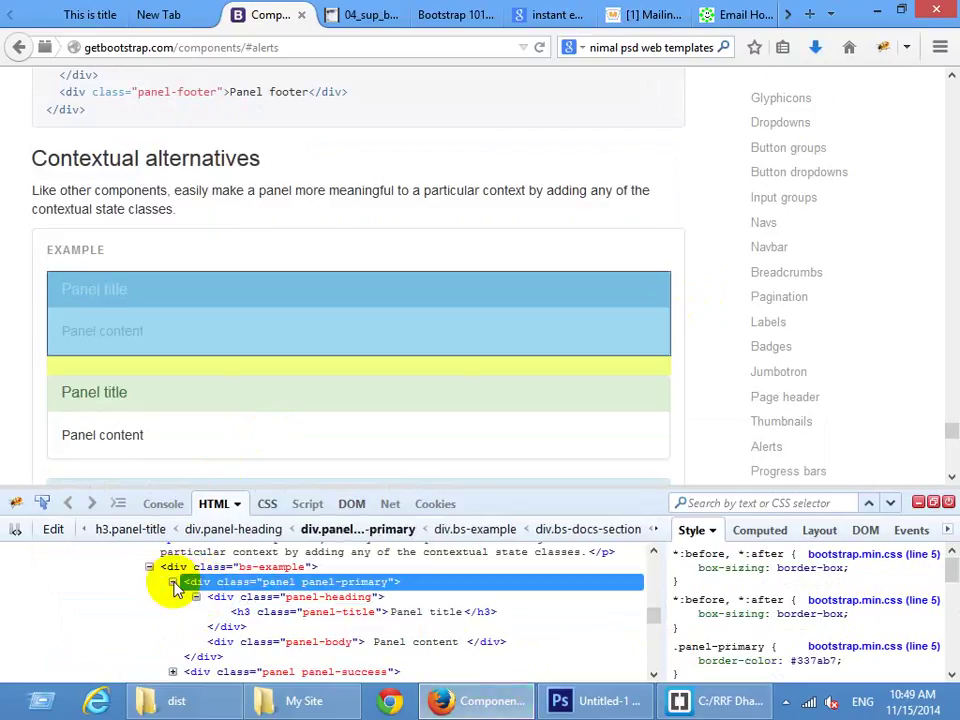
Copy the HTML of the panel-primary example from the Bootstrap page and paste it below the panel-default block in Brackets' index.html
click(173, 583)
right_click(195, 588)
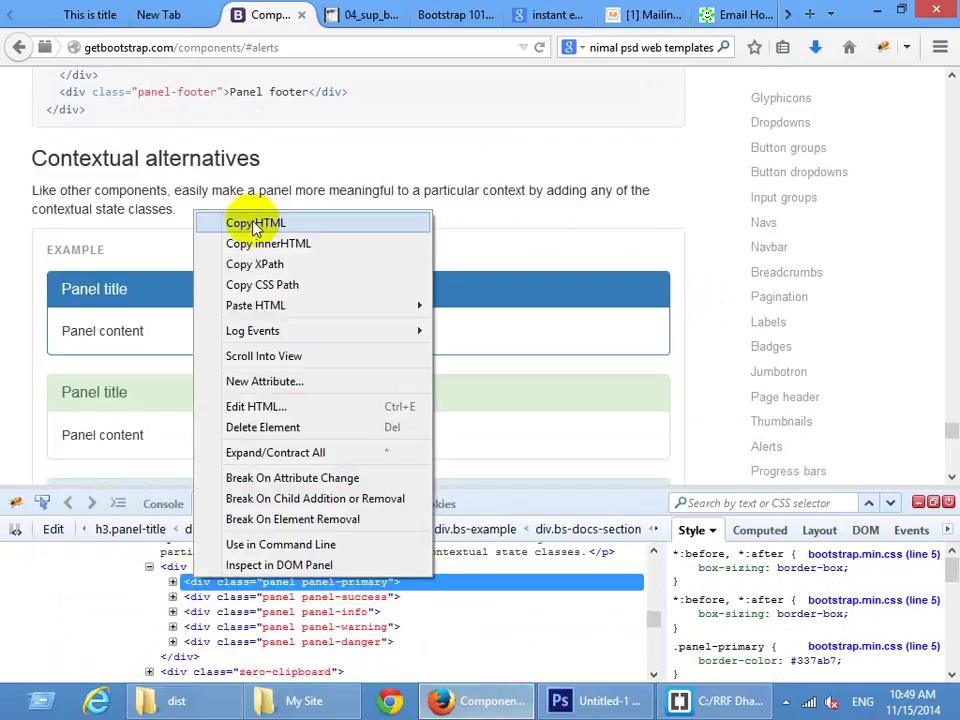
click(253, 221)
key(alt+Tab)
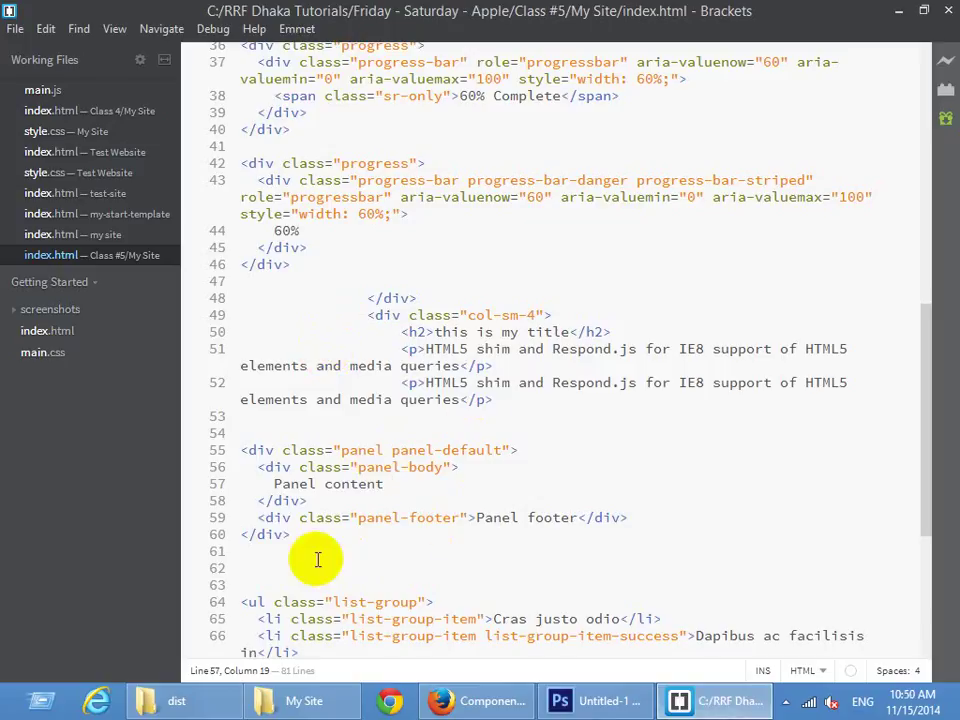
key(ctrl+v)
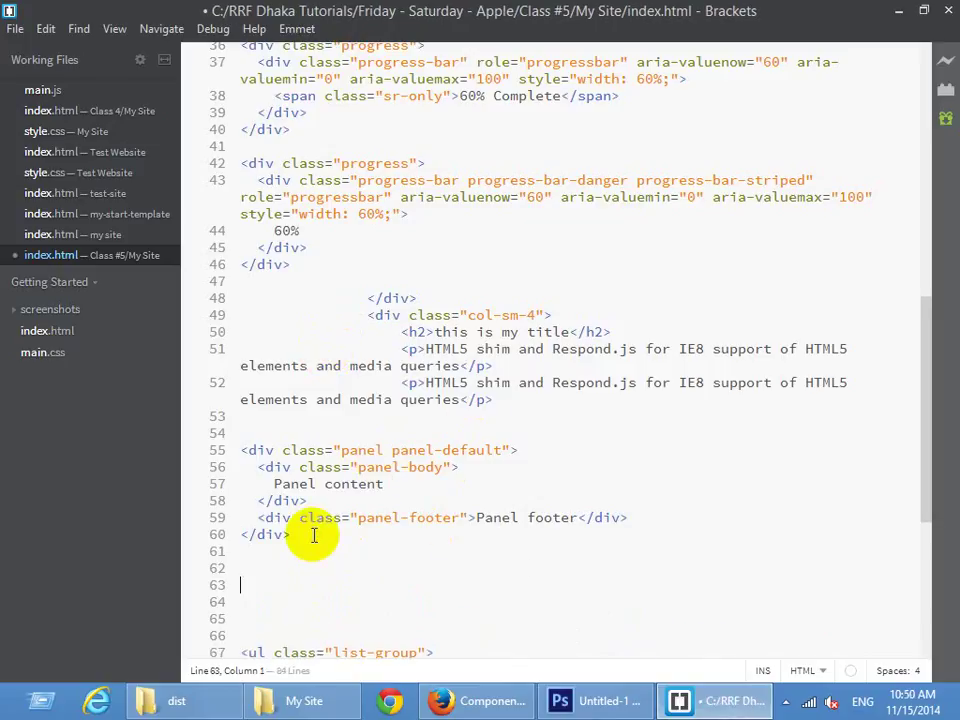
key(ctrl+v)
scroll(310, 537, down, 2)
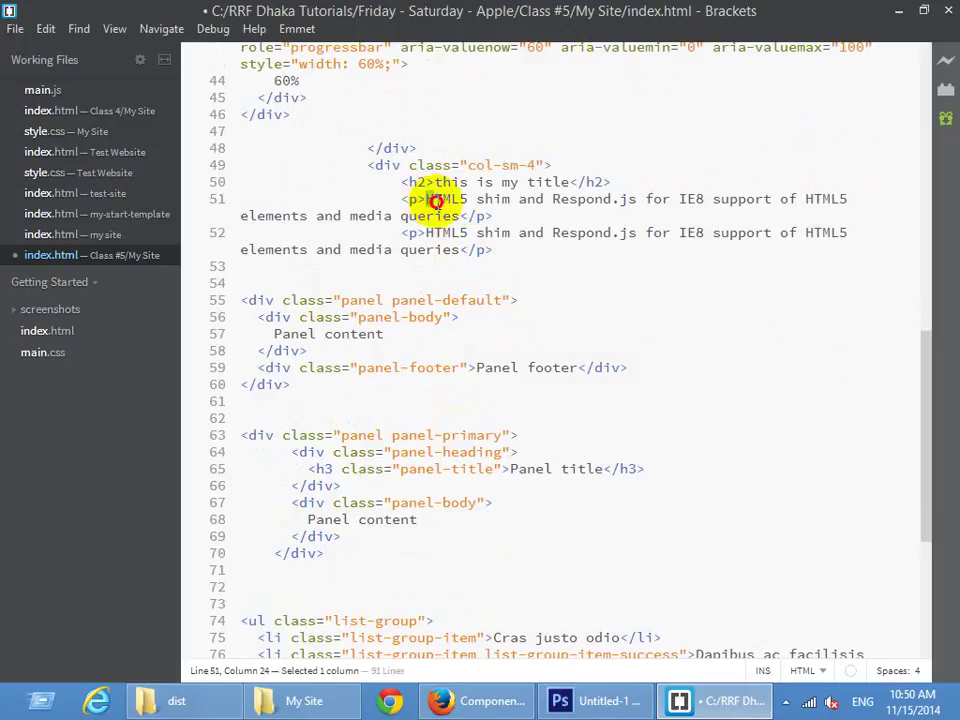
Append the sentence "HTML5 shim and Respond.js for IE8 support of HTML5 elements and media queries" four times after "Panel content" in the panel-primary body
drag(436, 201, 460, 216)
click(440, 519)
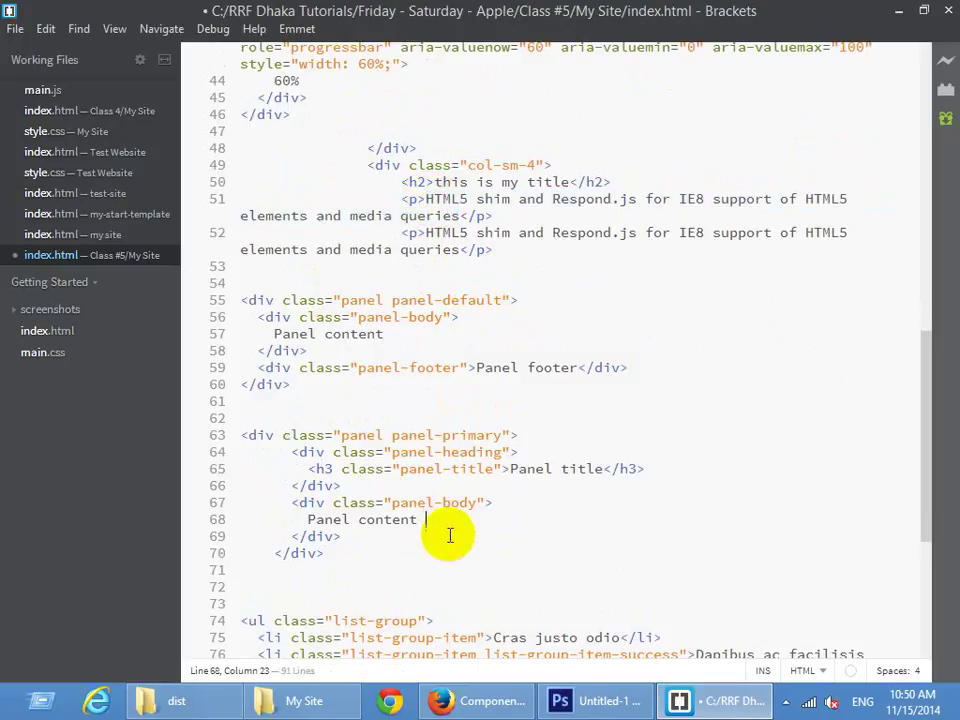
key(ctrl+v)
key(ctrl+v)
key(ctrl+v)
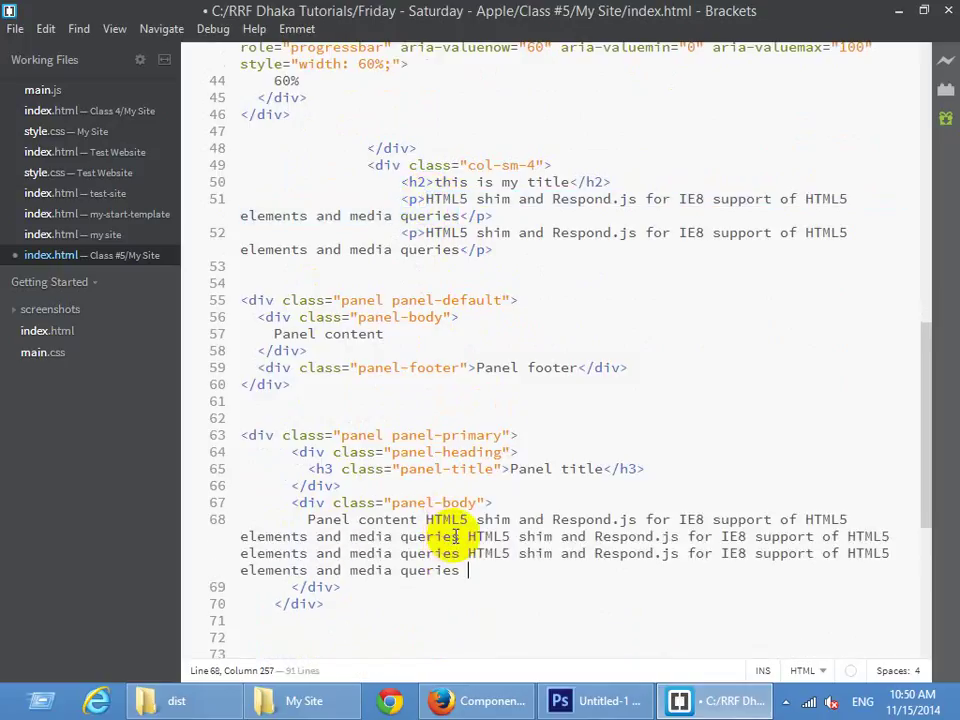
key(ctrl+v)
Reload the local index.html page in Firefox, close the inspector, and review the new primary panel and the list below it
click(470, 700)
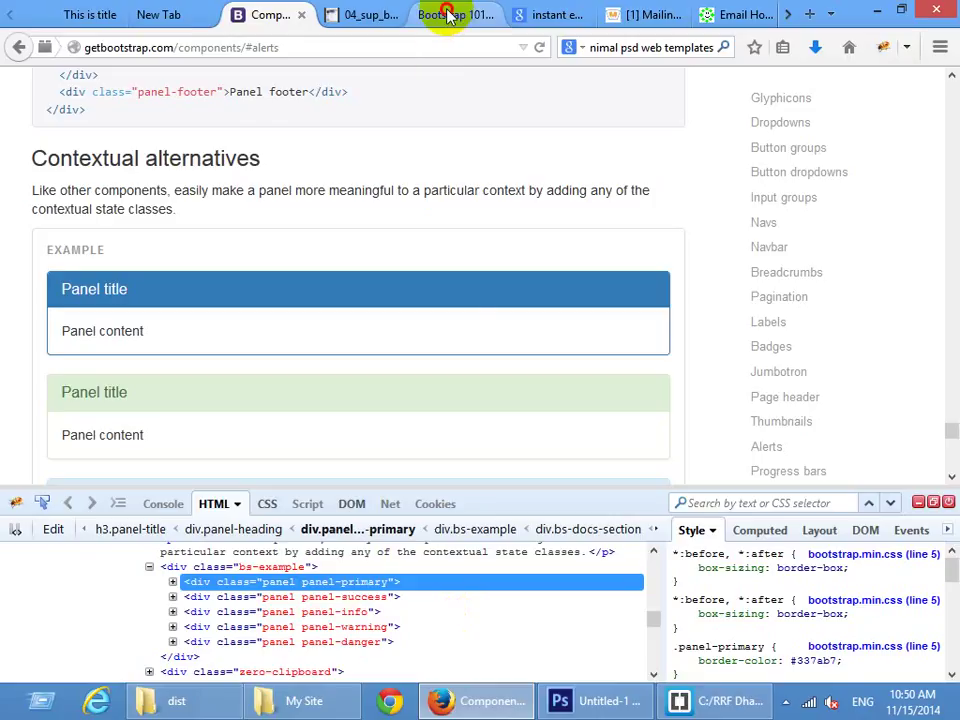
click(449, 15)
key(F5)
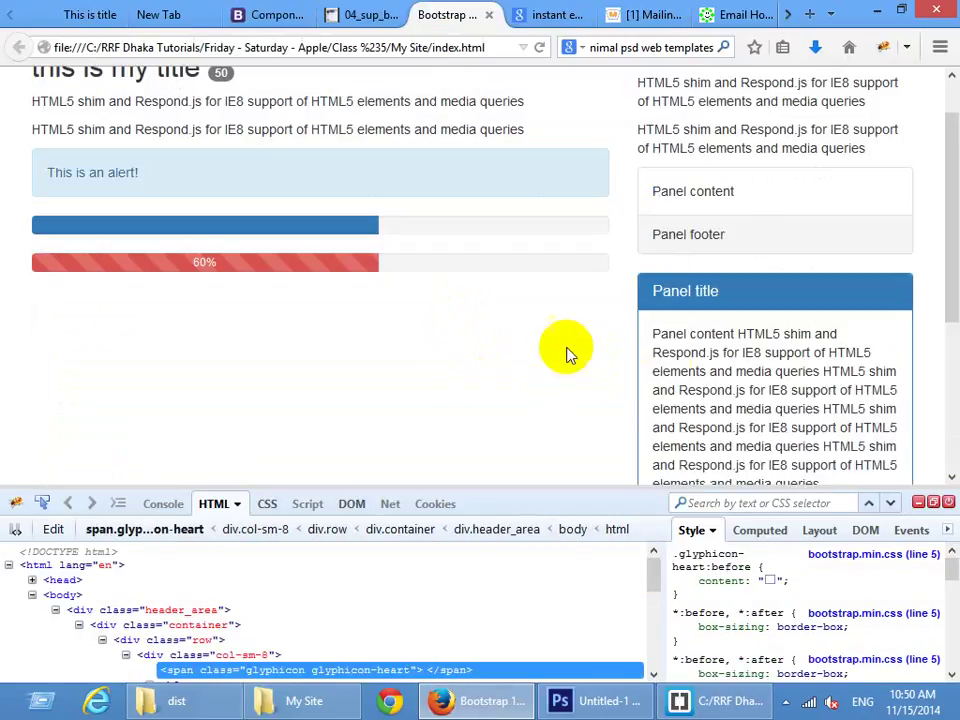
scroll(868, 450, down, 3)
click(952, 501)
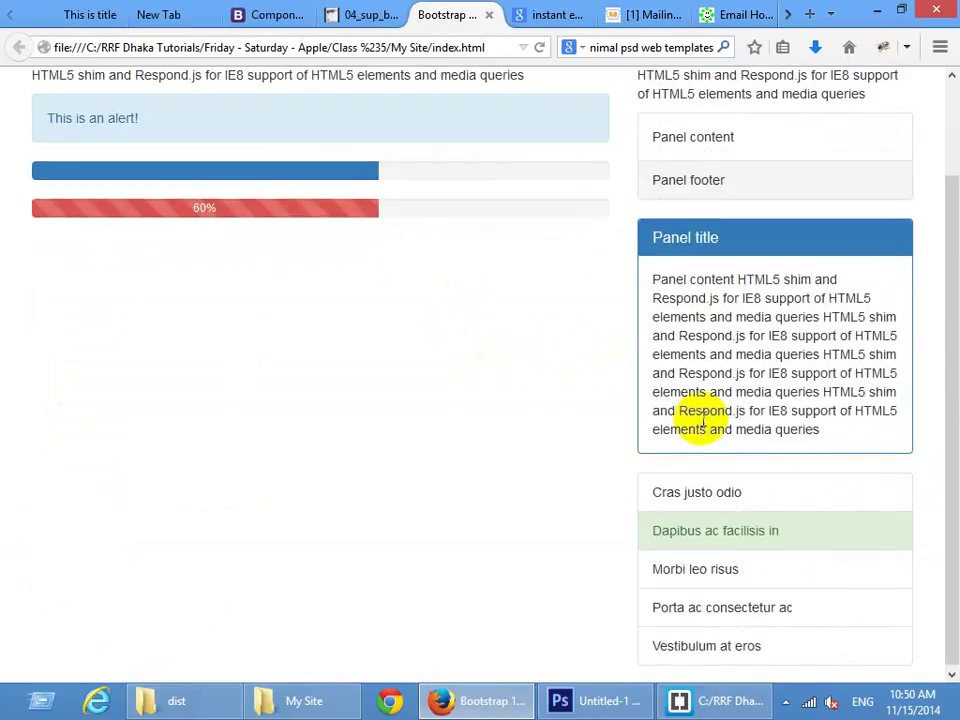
scroll(800, 500, up, 2)
drag(821, 541, 657, 388)
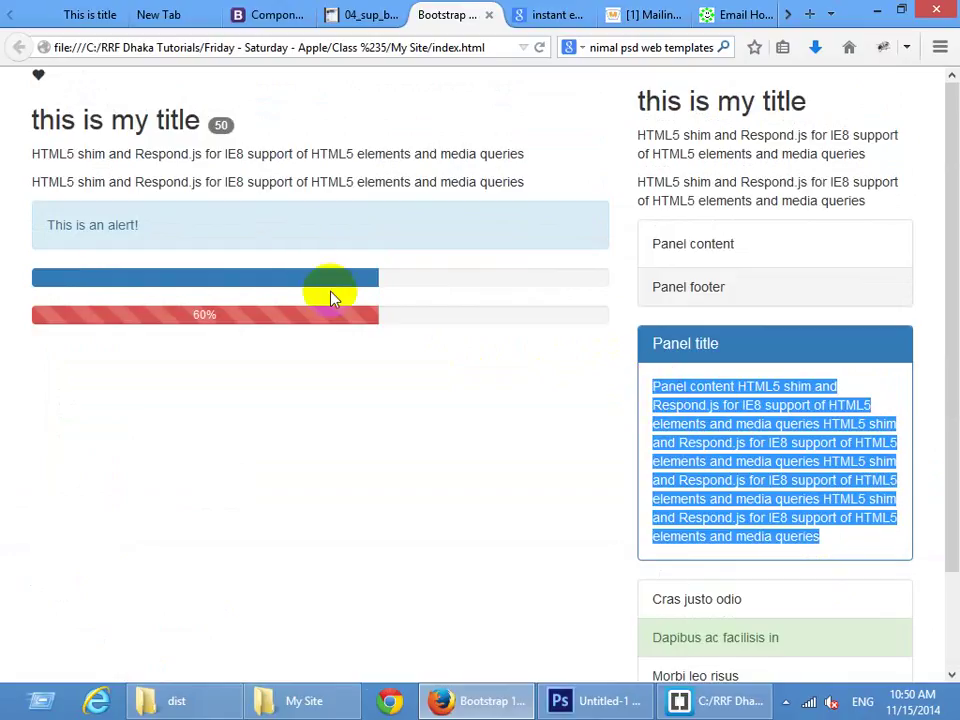
click(245, 460)
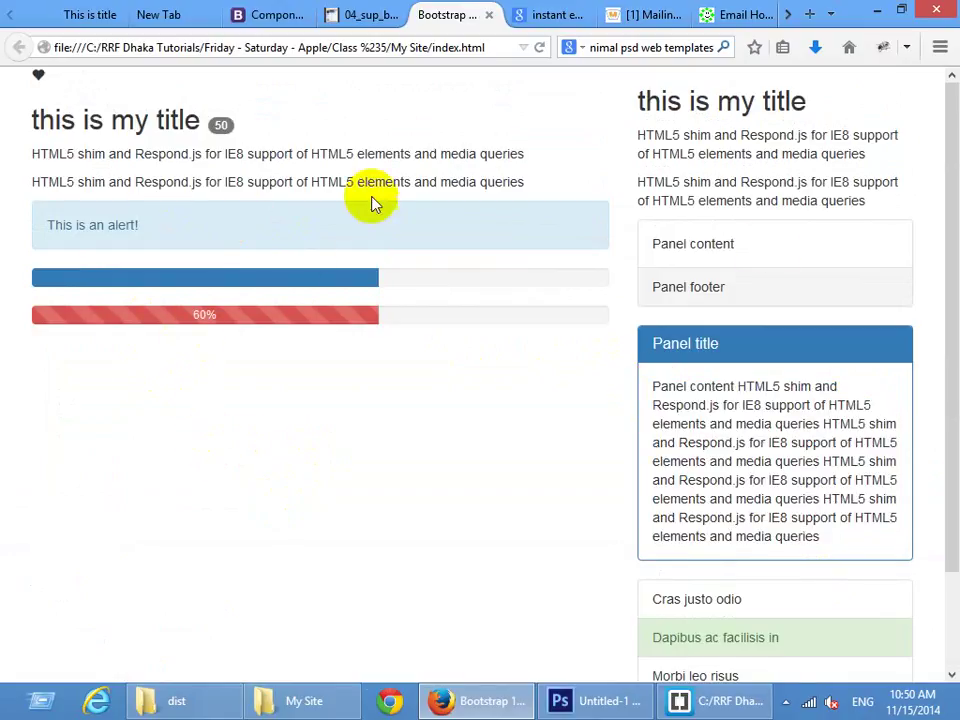
scroll(657, 597, down, 2)
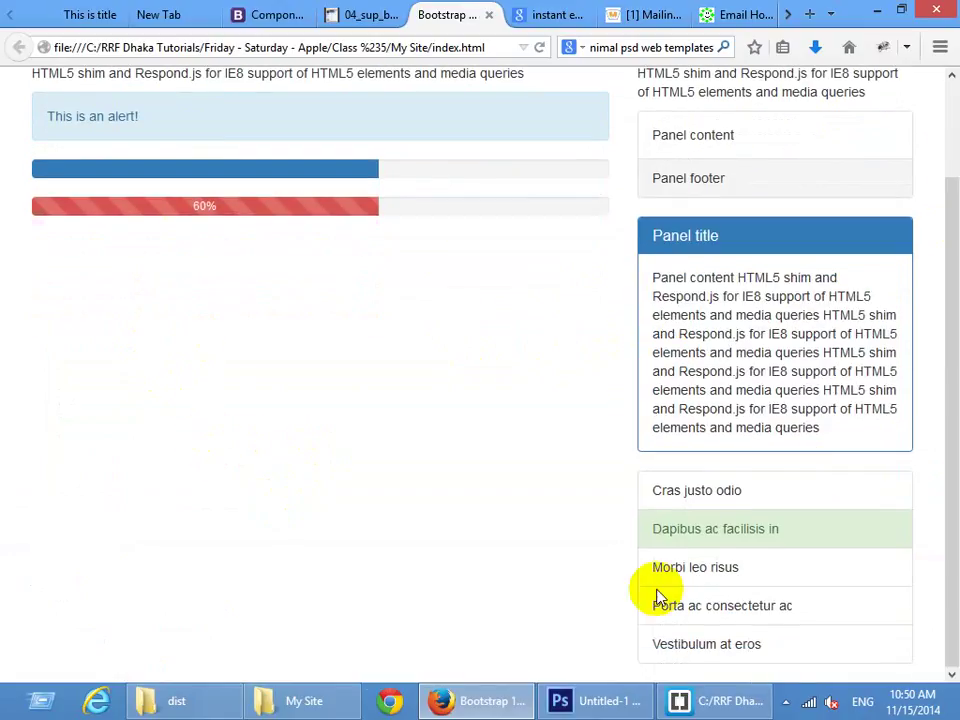
Return to Brackets and examine where the row and column divs of index.html open and close
key(alt+Tab)
scroll(413, 440, up, 5)
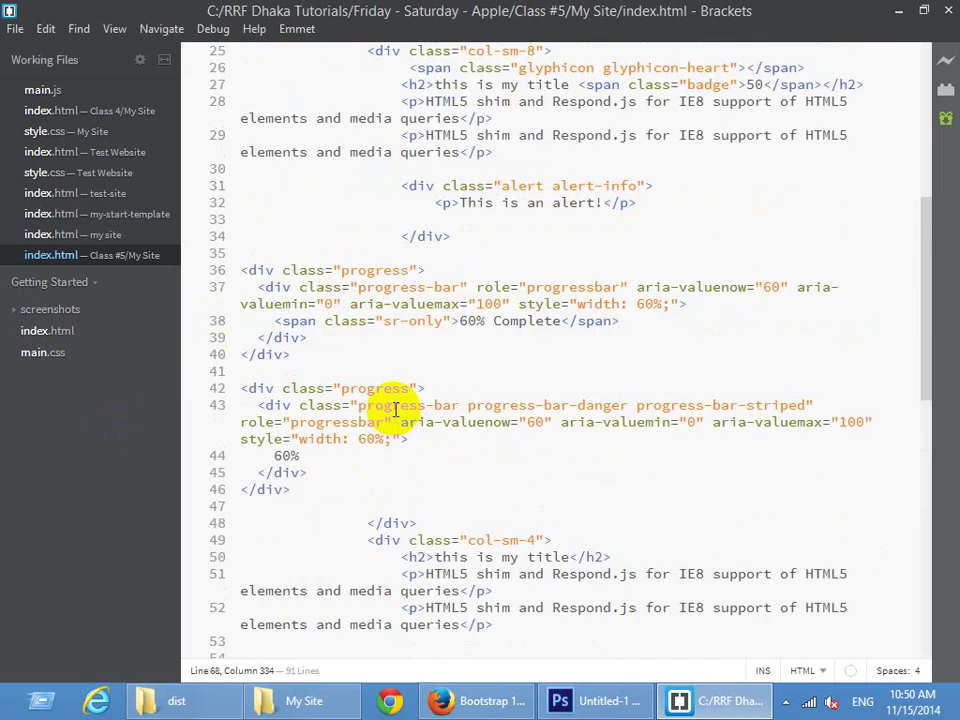
scroll(395, 410, down, 10)
click(381, 422)
scroll(381, 430, up, 10)
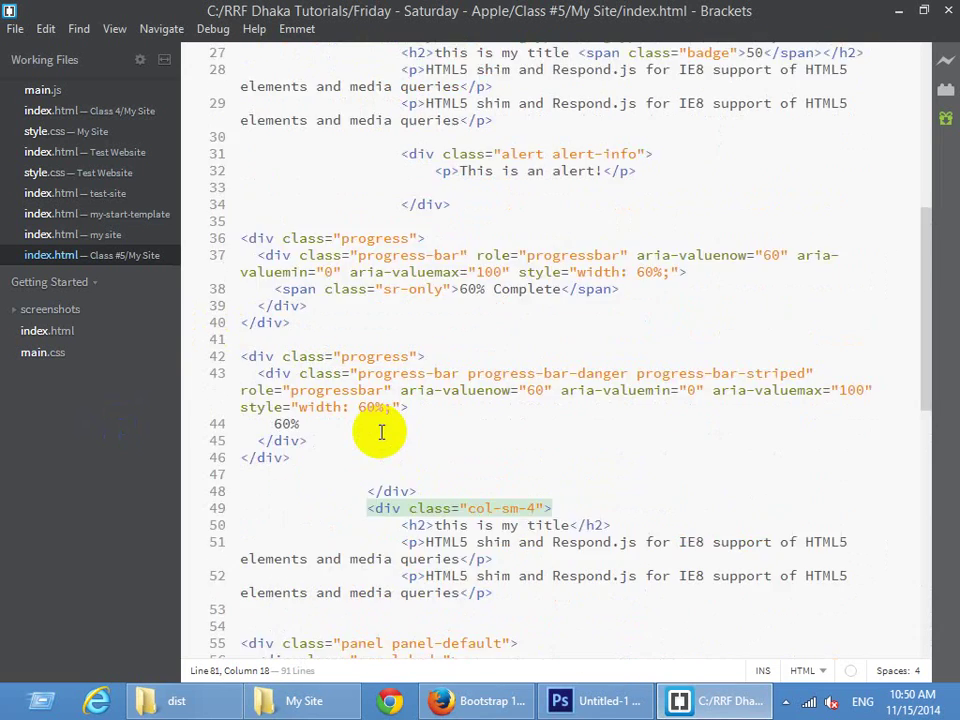
scroll(381, 432, up, 9)
scroll(381, 407, down, 4)
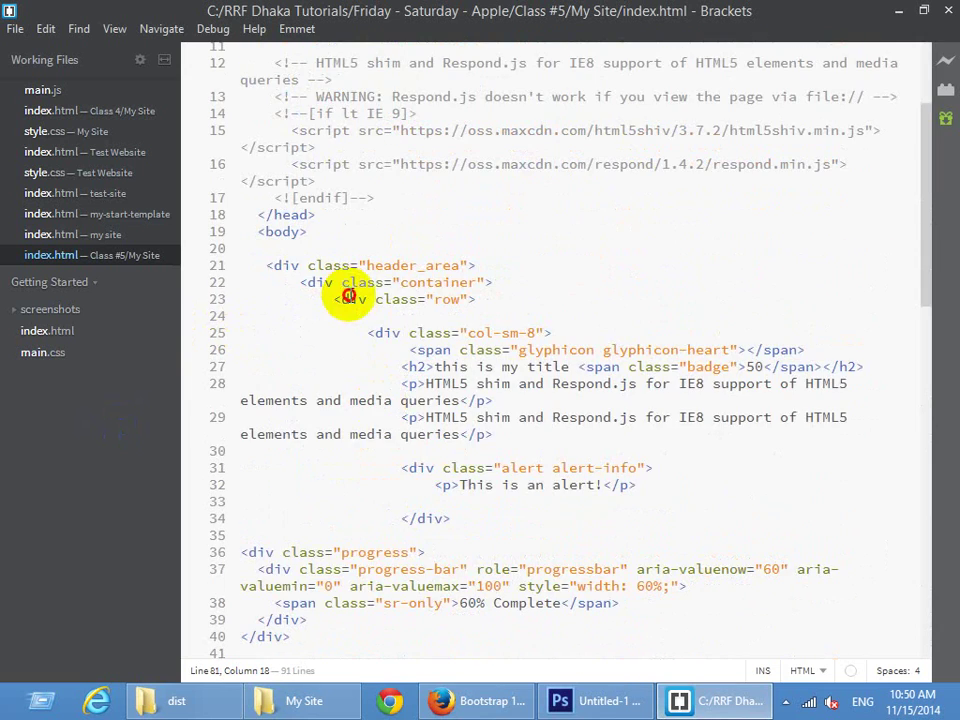
click(348, 296)
scroll(369, 429, down, 15)
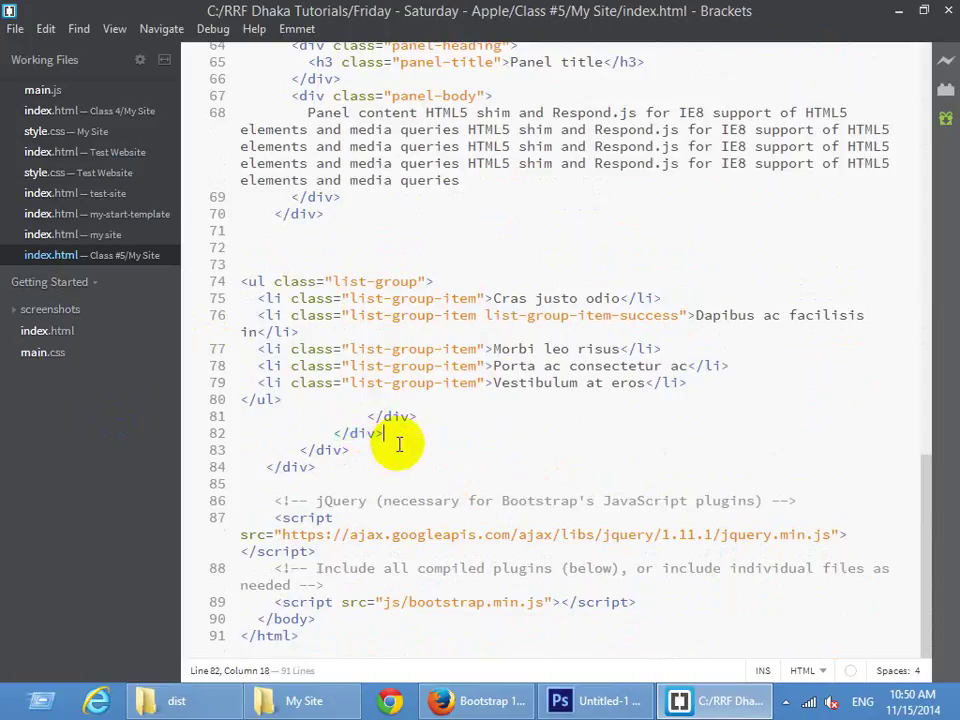
scroll(398, 444, up, 20)
click(338, 486)
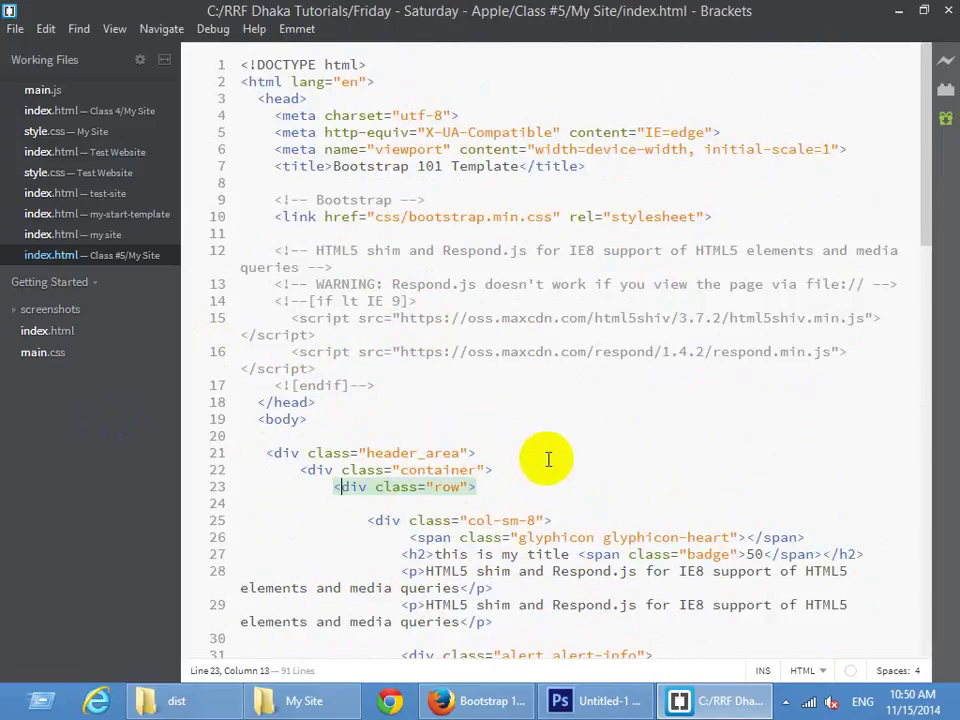
Add a new div with class "row" inside the container, directly above the existing row
click(548, 459)
key(Down)
key(End)
key(Return)
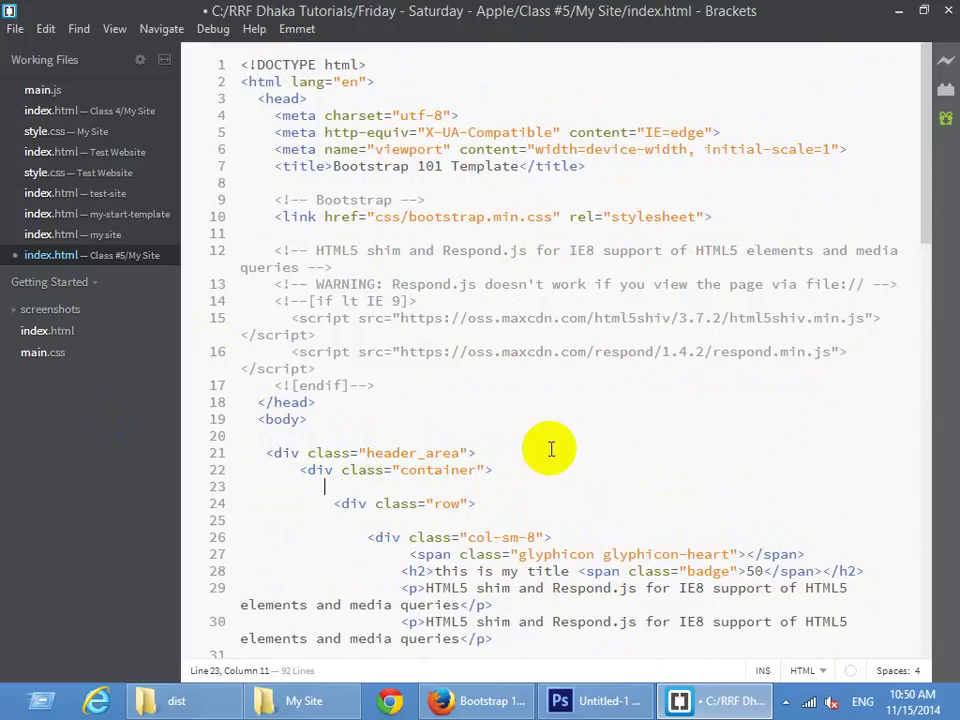
text(<div cl)
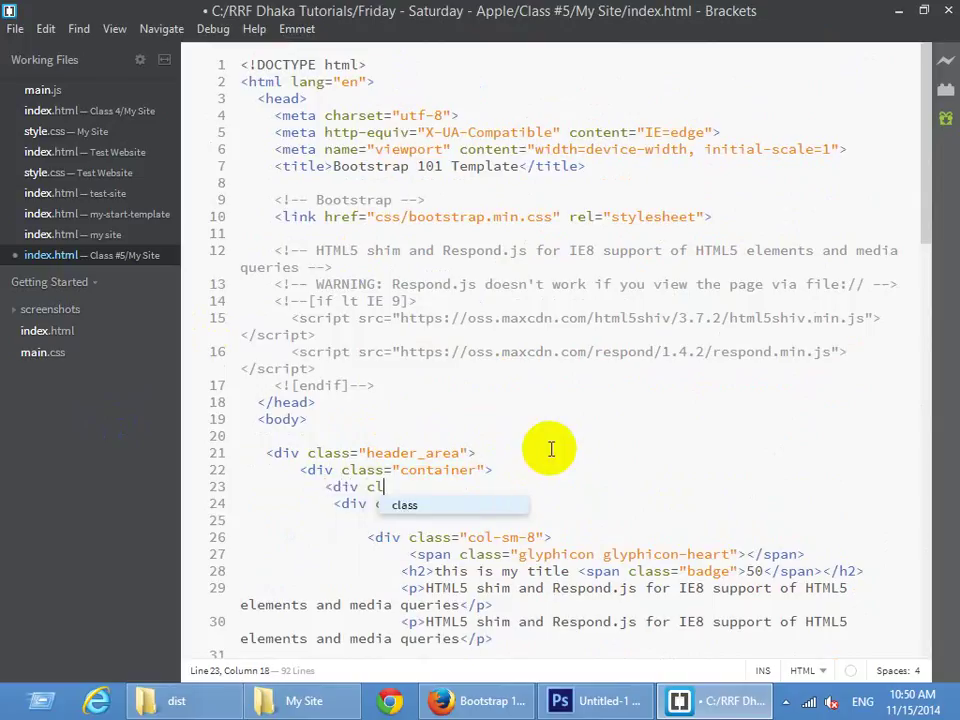
key(Return)
text(row"></div>)
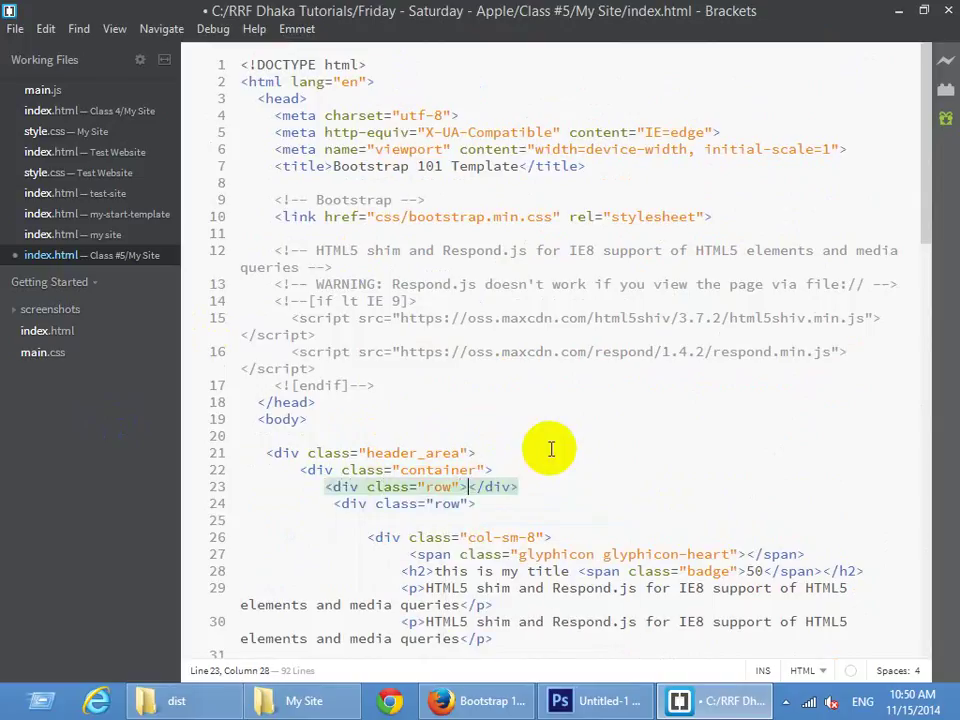
key(Return)
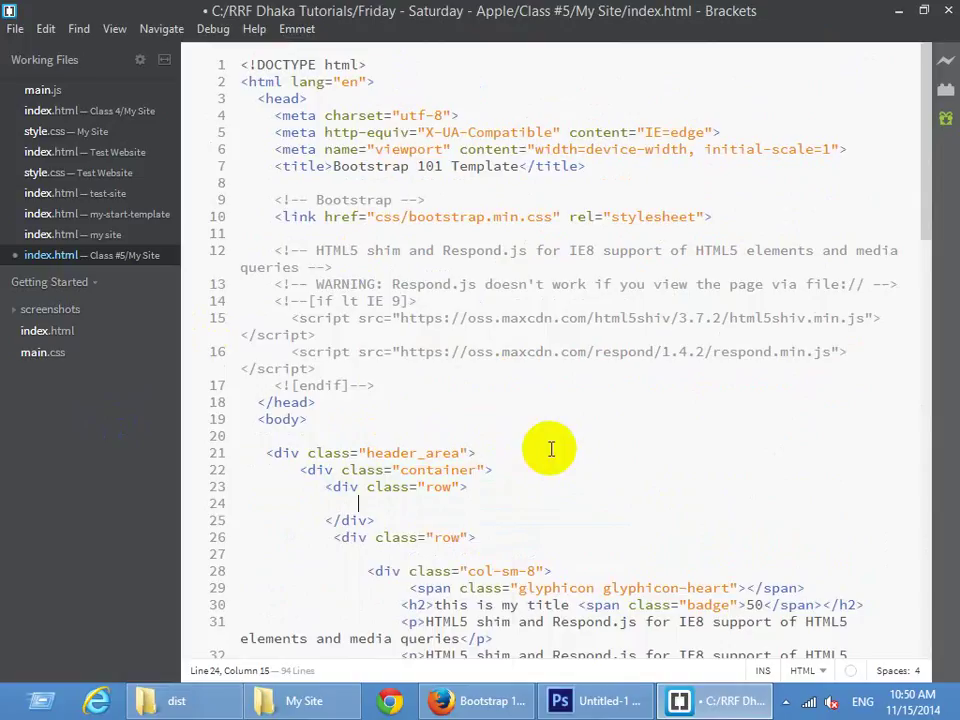
Insert a div with class "col-sm-3" in the new row, with blank lines inside it for content
text(<div. cl)
key(Return)
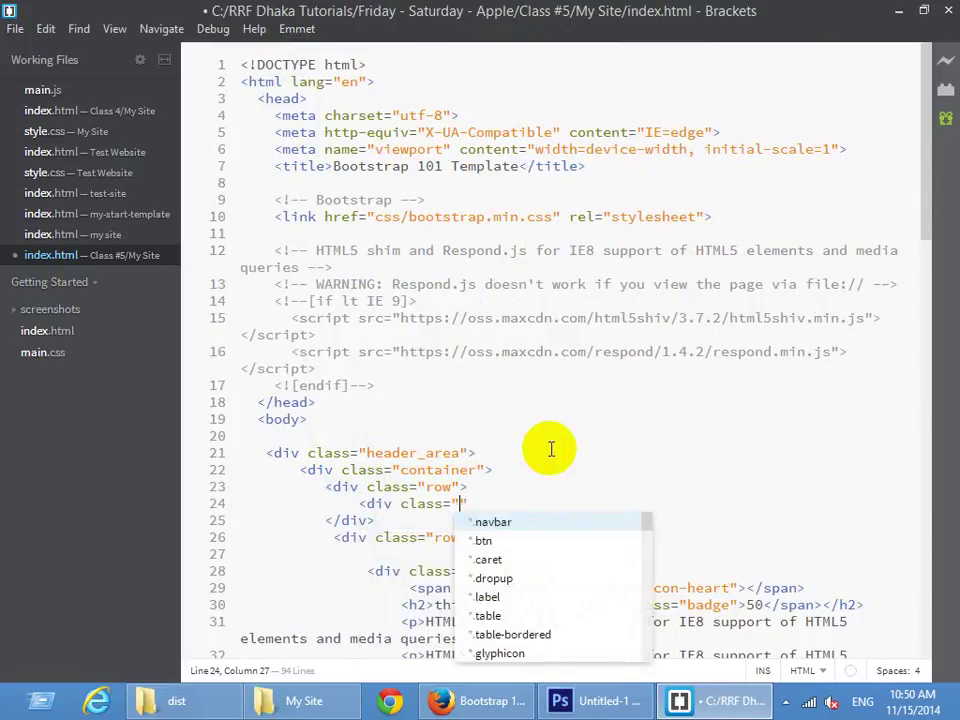
text(col-sm)
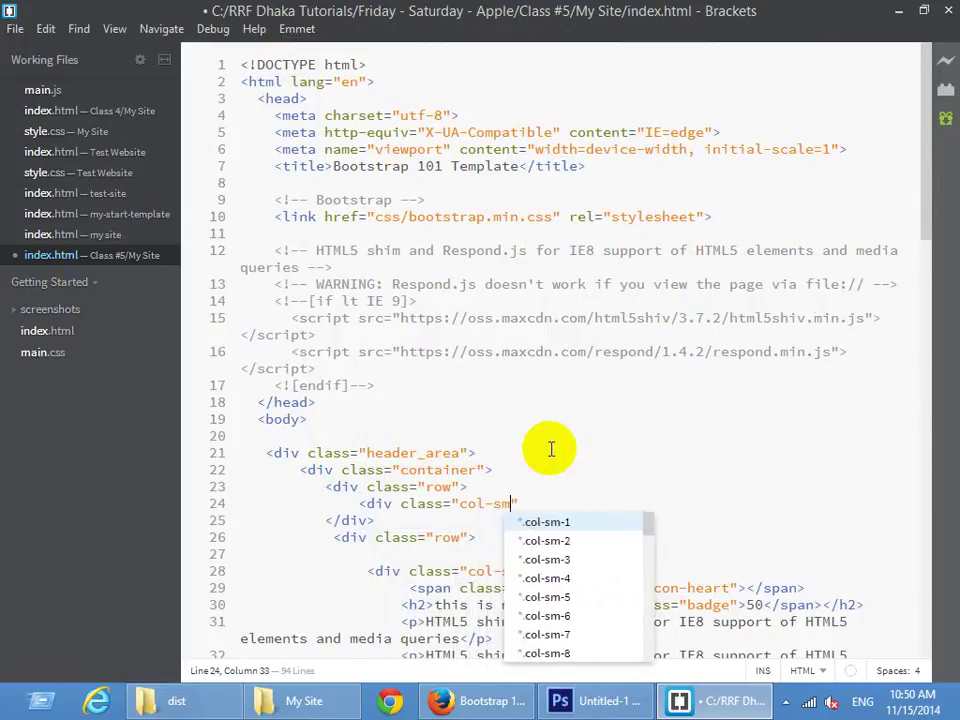
text(-3.)
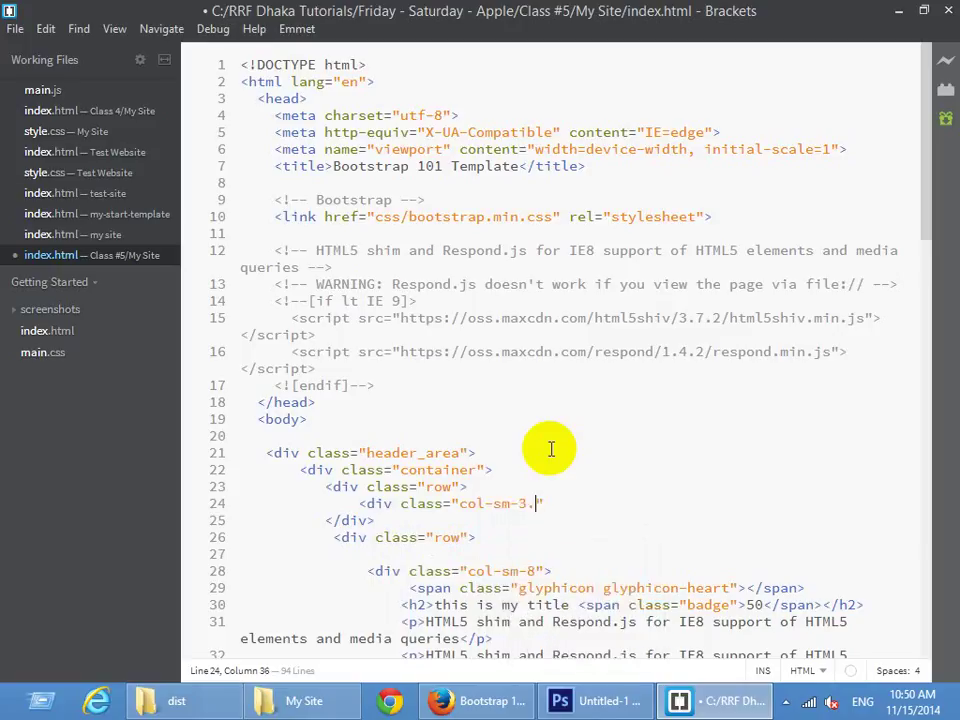
text(></div>)
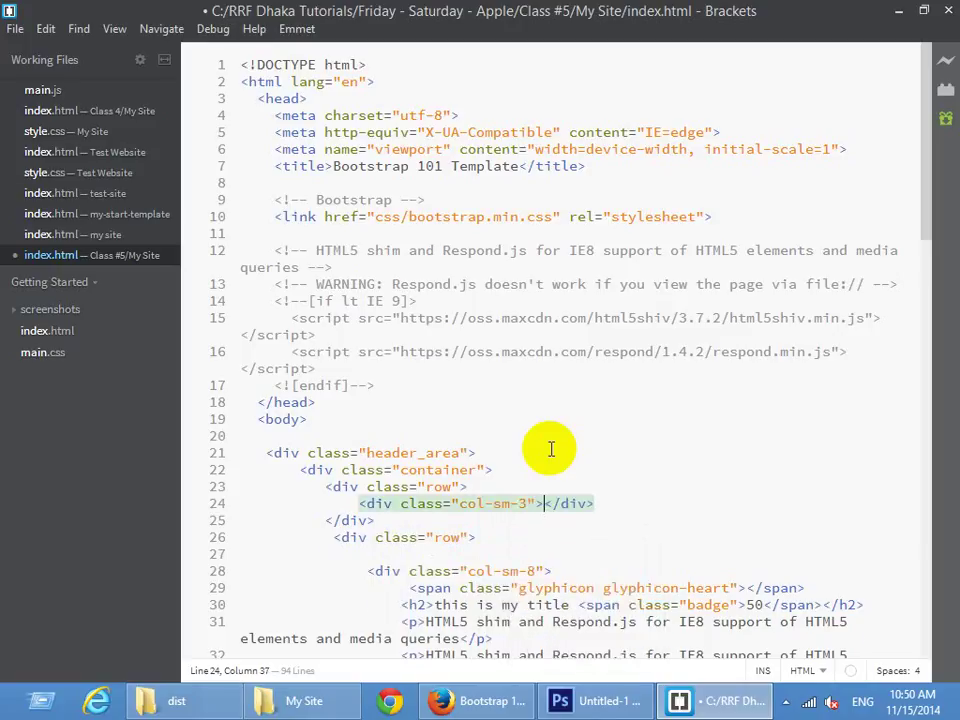
key(Return)
key(Return)
Copy the whole panel-primary block from the col-sm-4 column and paste it inside the new col-sm-3 div
scroll(515, 450, down, 10)
scroll(519, 456, down, 8)
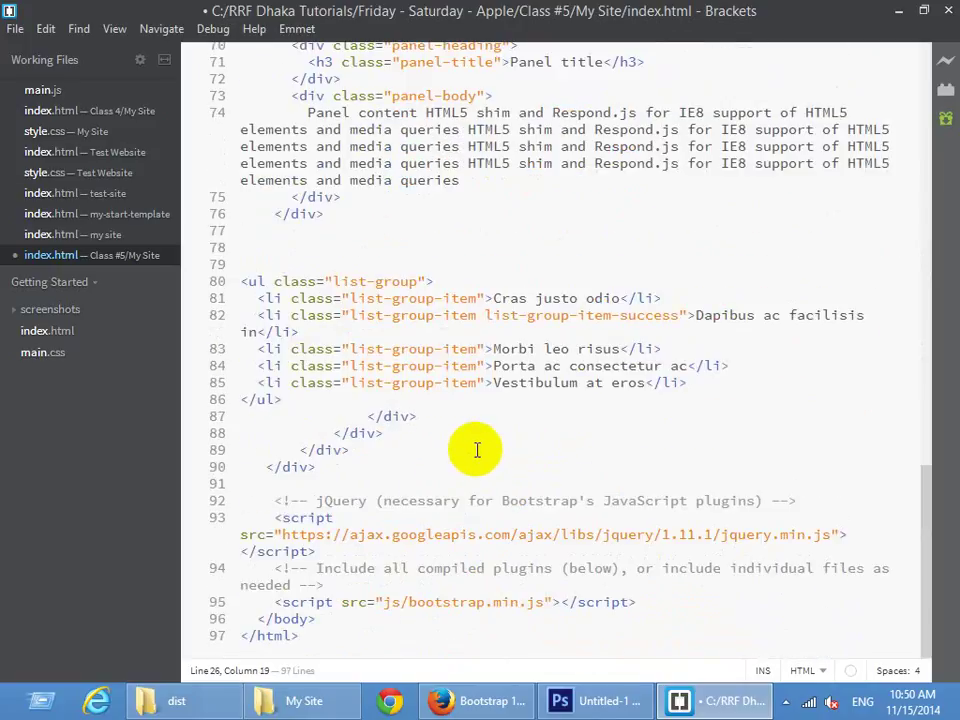
scroll(261, 300, up, 3)
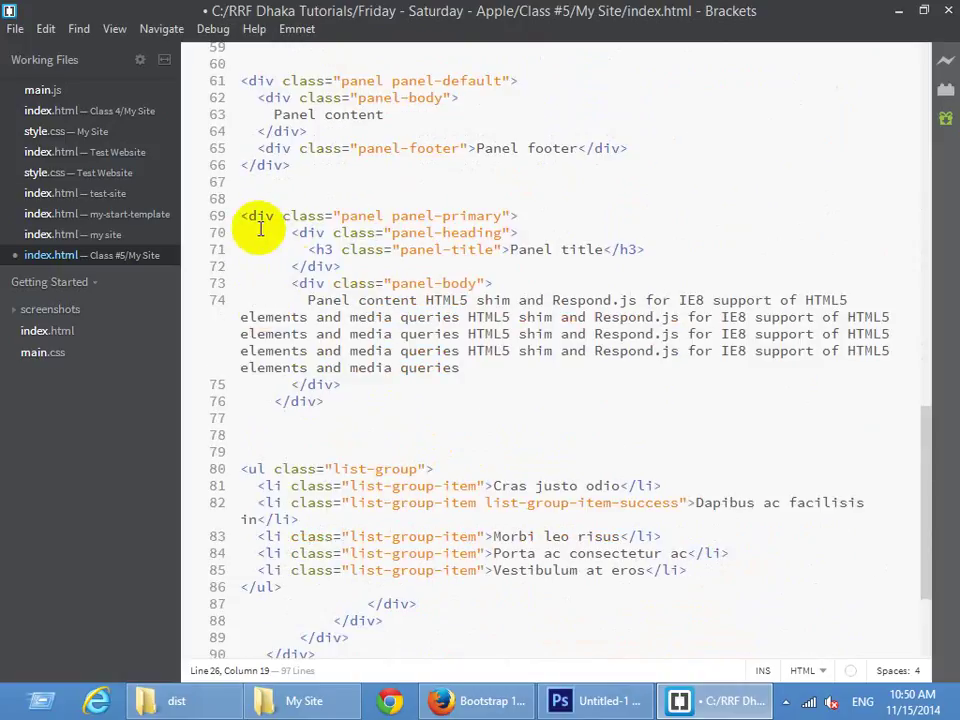
drag(341, 398, 155, 222)
key(ctrl+c)
scroll(499, 430, up, 10)
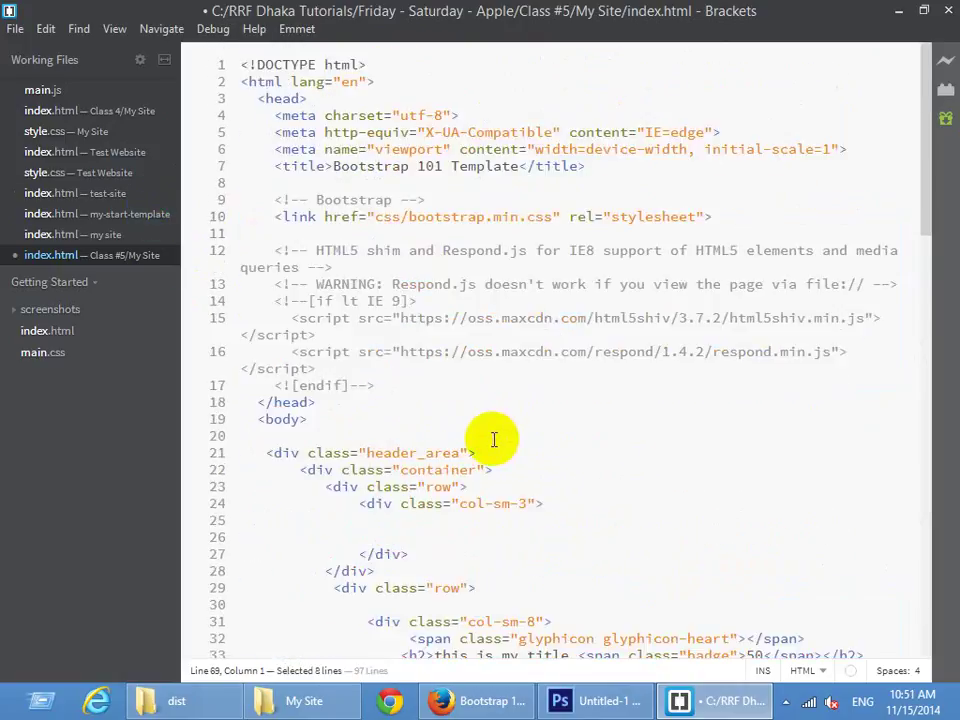
scroll(493, 439, down, 3)
drag(245, 255, 248, 247)
key(ctrl+v)
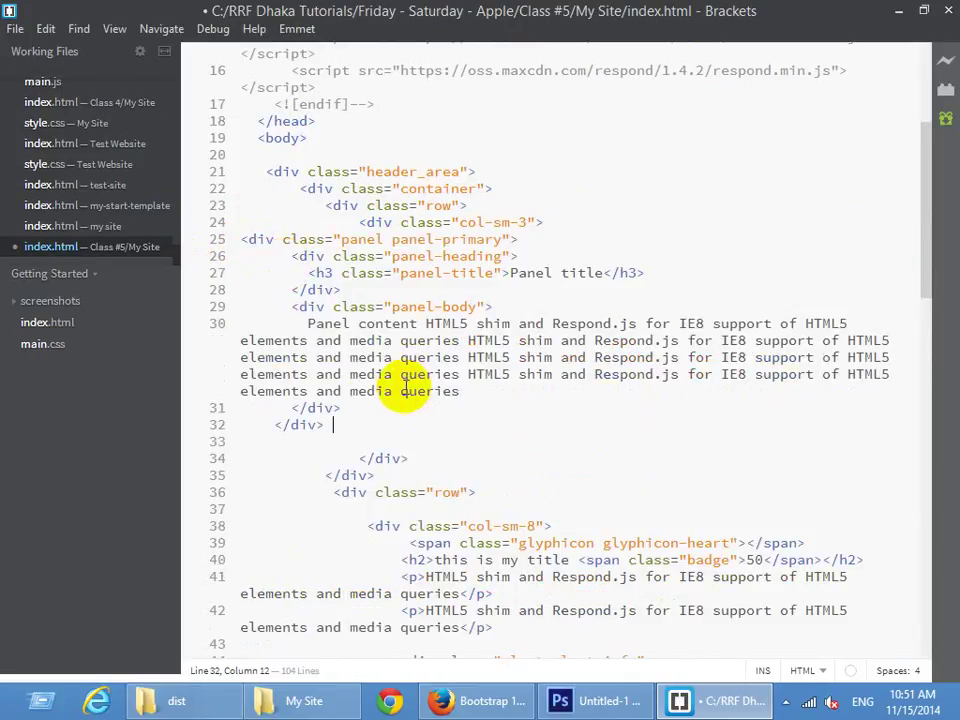
Indent the pasted panel block by three levels and its opening div by one more, nesting it under the col-sm-3 div
drag(349, 429, 129, 246)
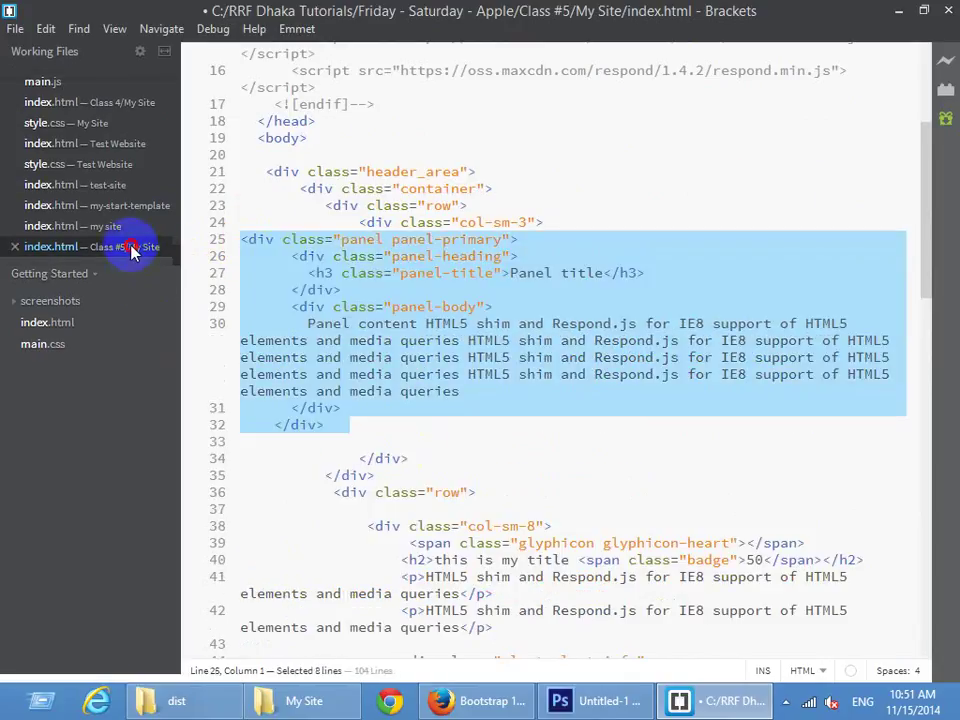
key(Tab)
key(Tab)
key(Tab)
key(Tab)
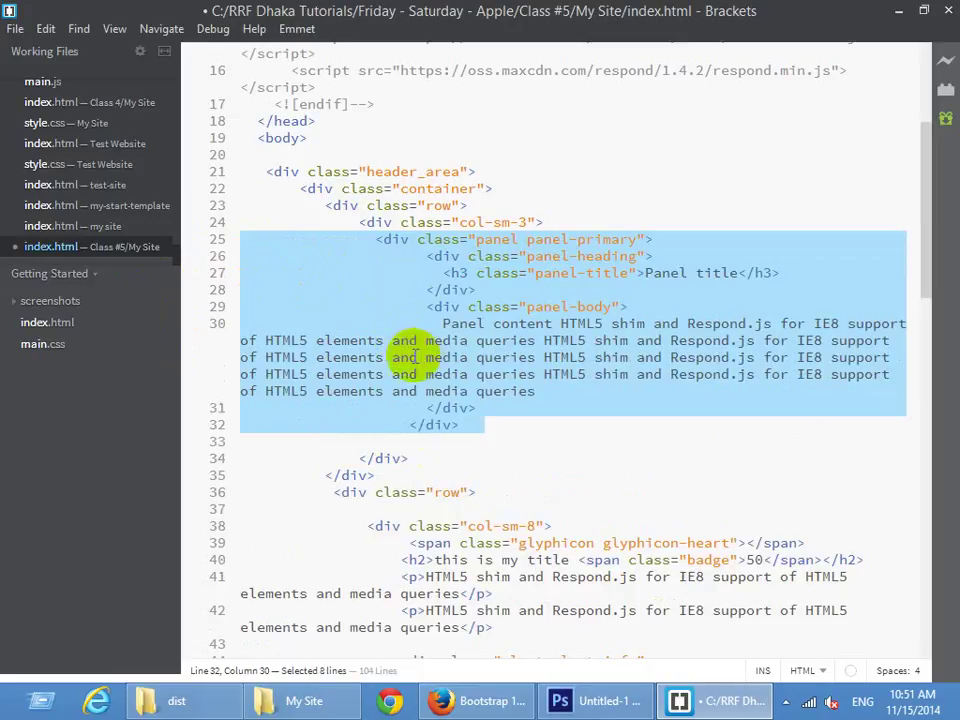
key(shift+Tab)
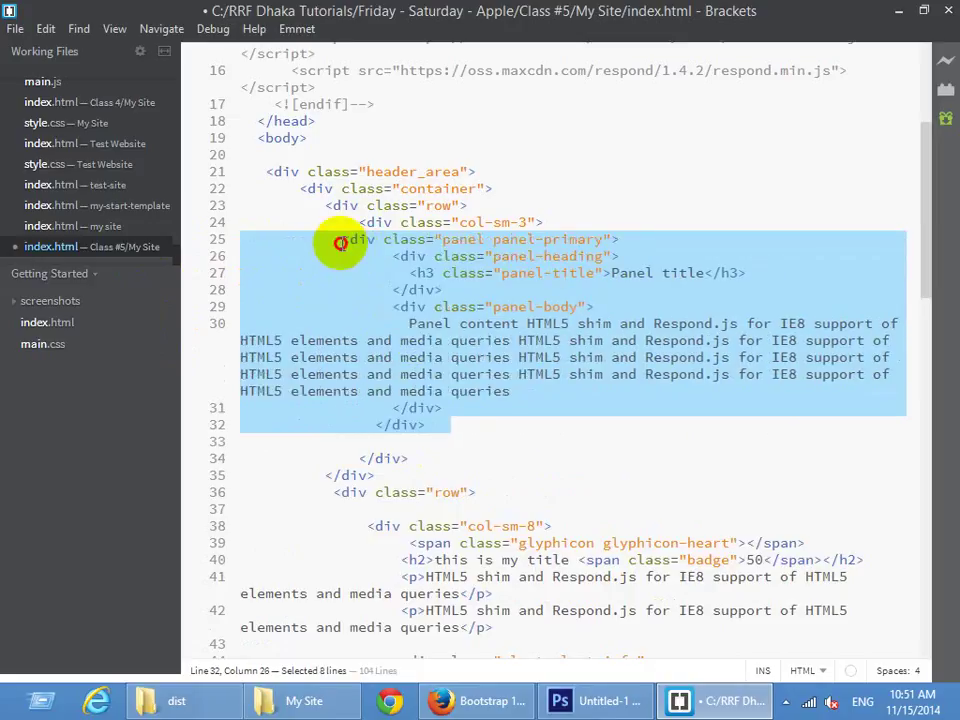
click(340, 243)
key(Tab)
Duplicate the complete col-sm-3 block with its panel three times, one below the other in the new row
click(384, 458)
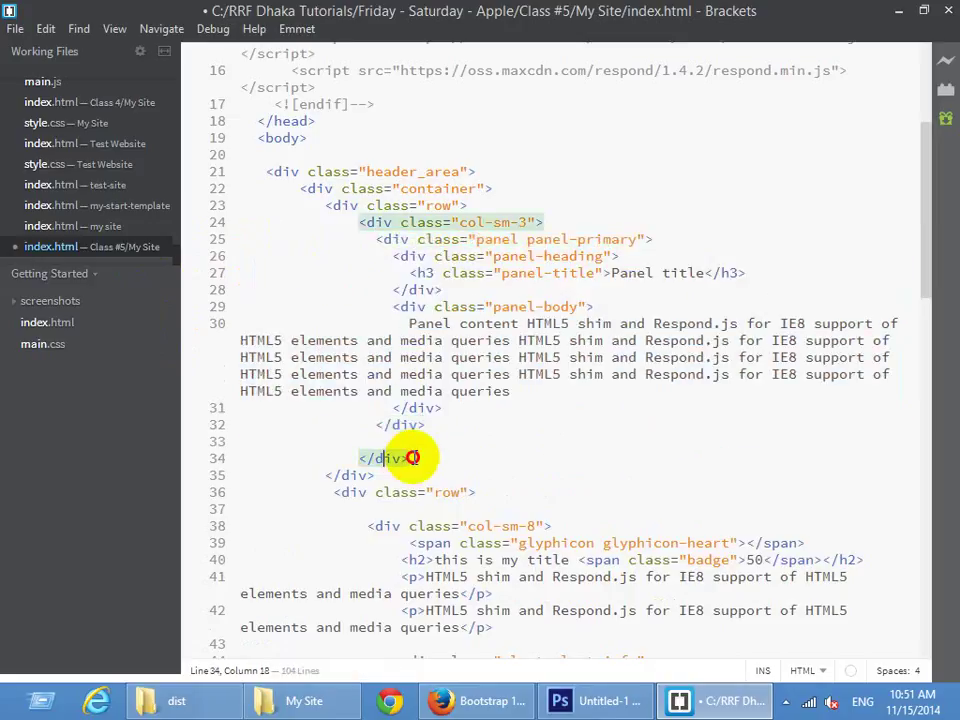
drag(413, 458, 476, 197)
key(ctrl+d)
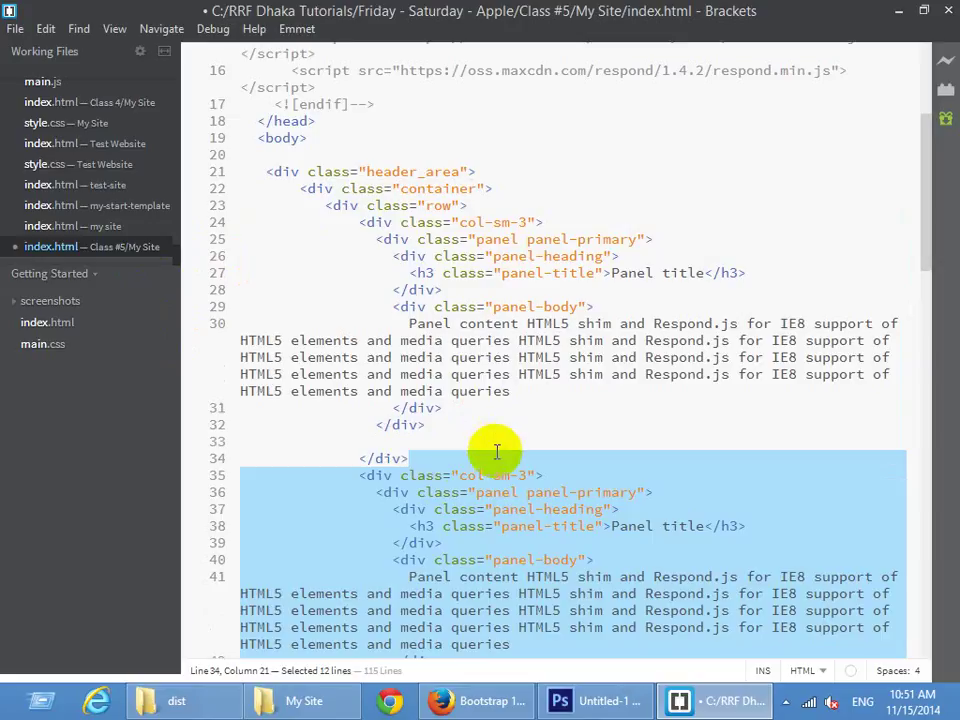
key(ctrl+d)
scroll(476, 458, down, 5)
key(ctrl+d)
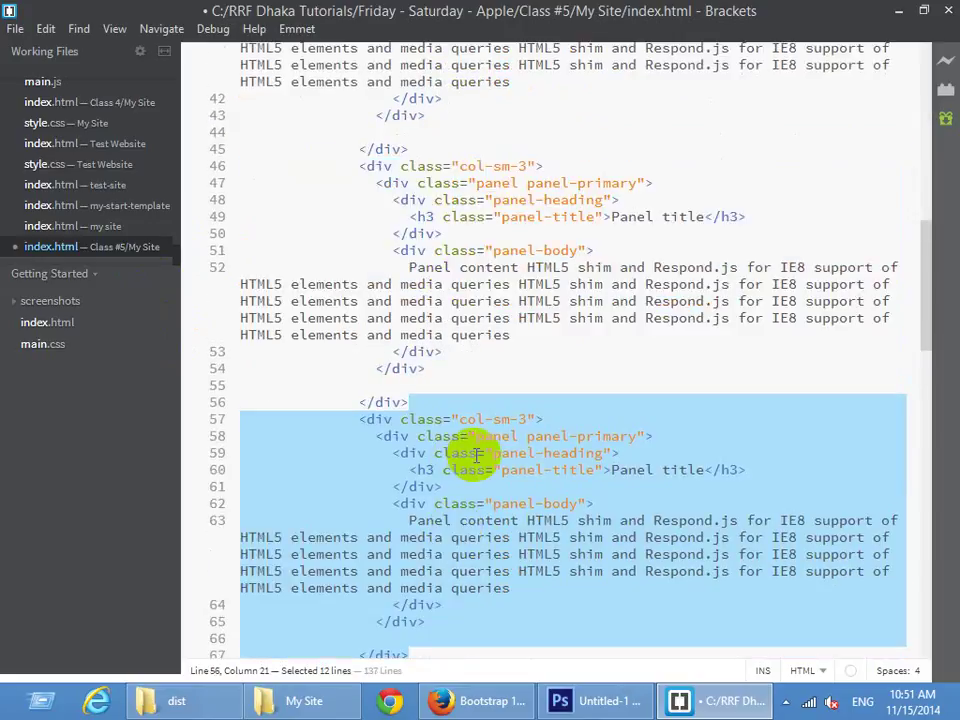
Switch to Firefox and check how the four panel columns render at the head of the page
click(440, 700)
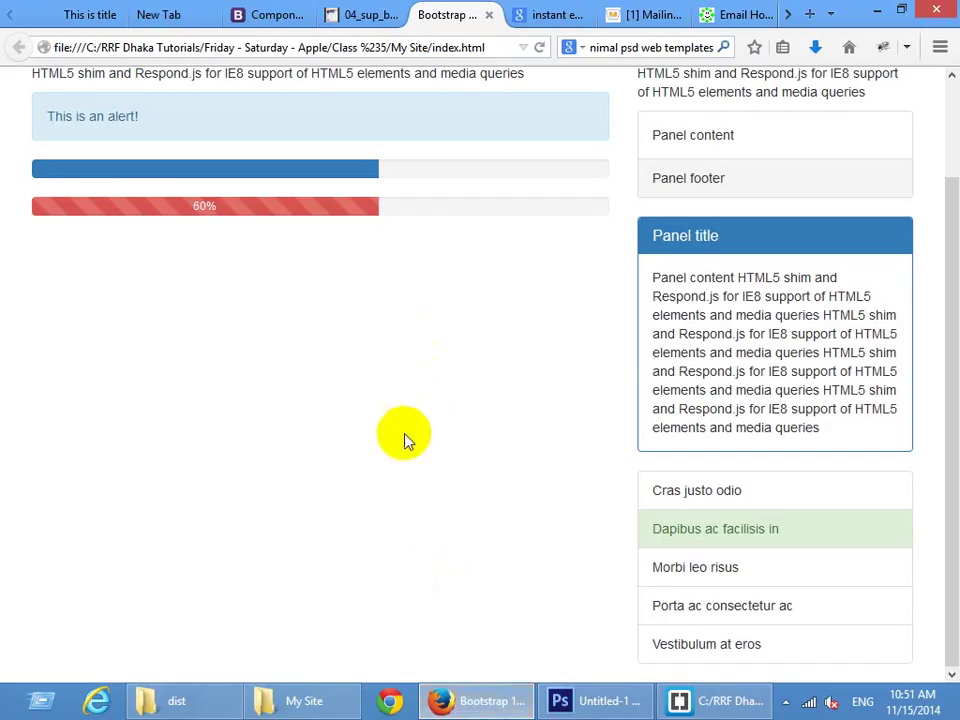
scroll(403, 441, up, 2)
scroll(403, 441, up, 3)
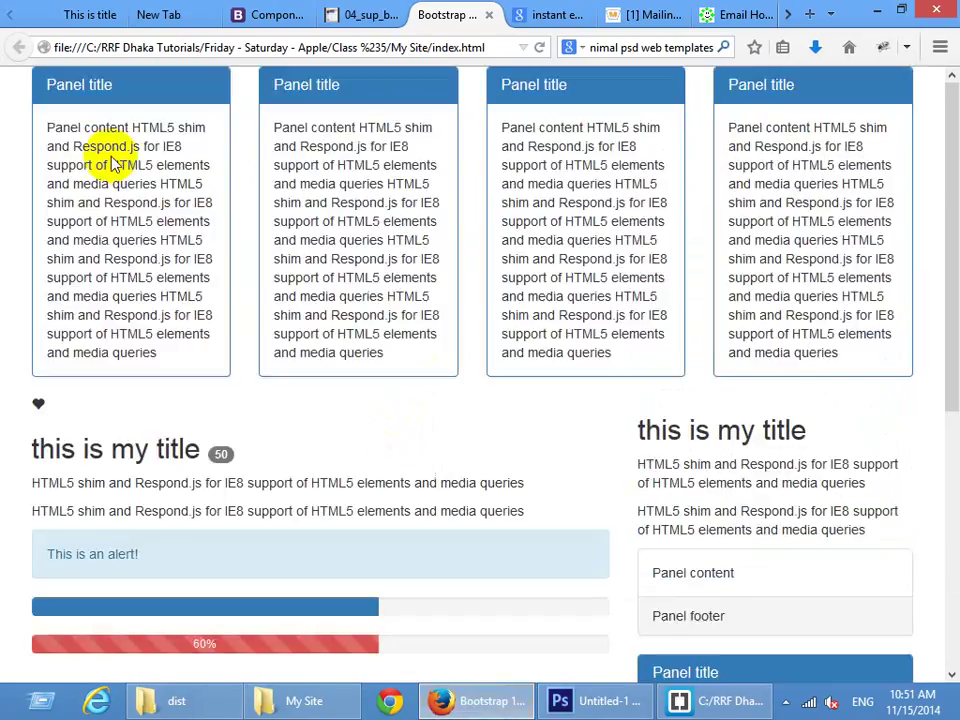
drag(112, 146, 203, 258)
drag(345, 184, 381, 317)
drag(545, 165, 610, 296)
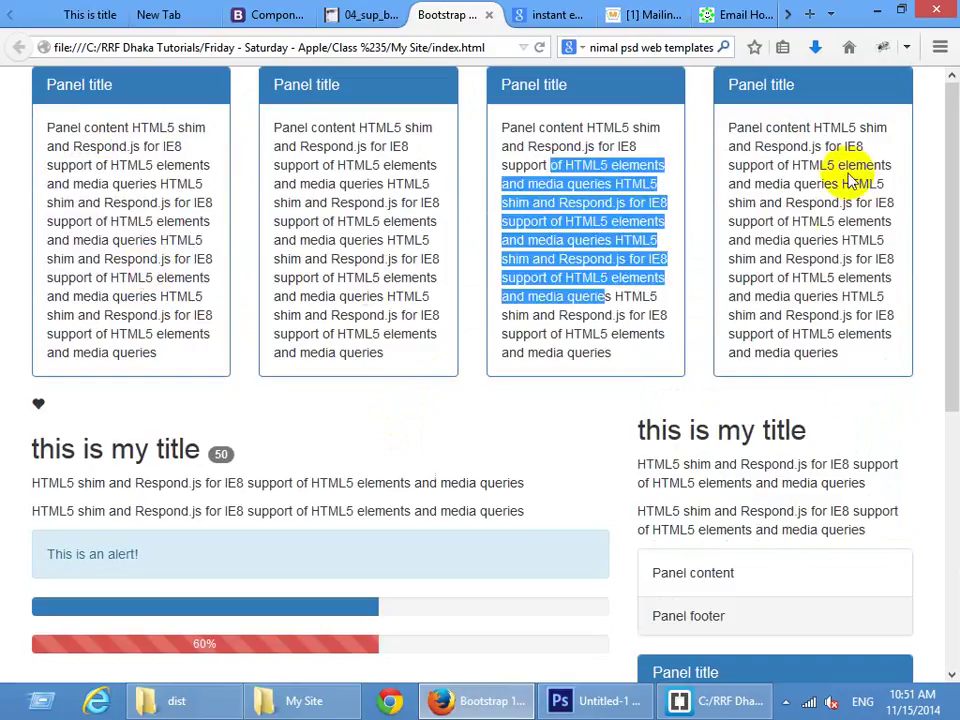
drag(838, 165, 870, 280)
Switch to Brackets and change the second col-sm-3 column's panel class from panel-primary to panel-success
click(696, 697)
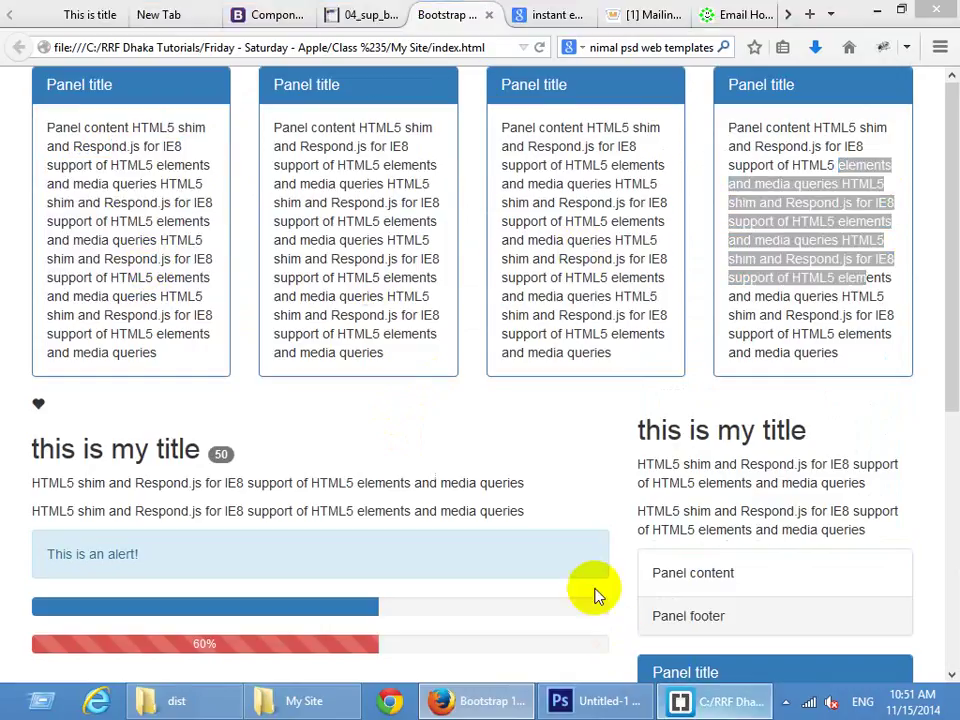
scroll(467, 424, up, 5)
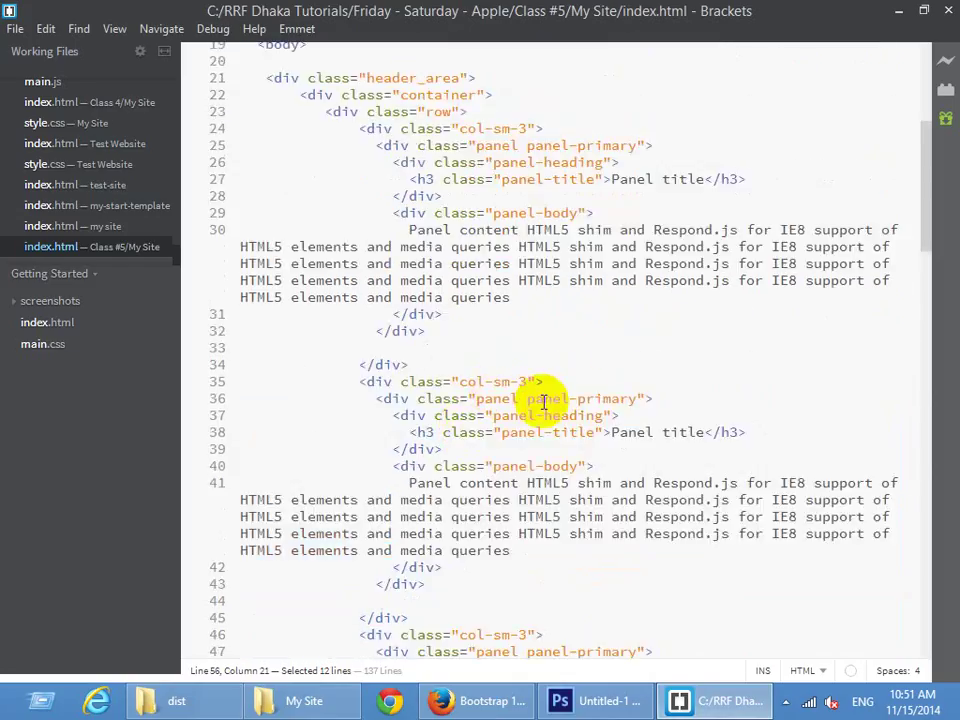
double_click(605, 398)
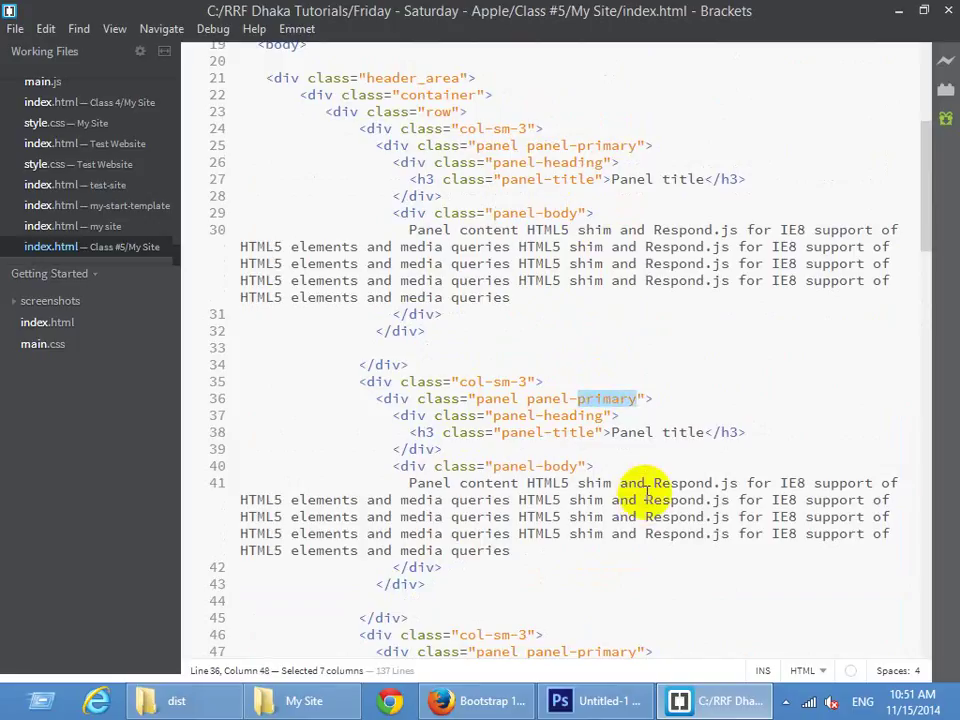
key(BackSpace)
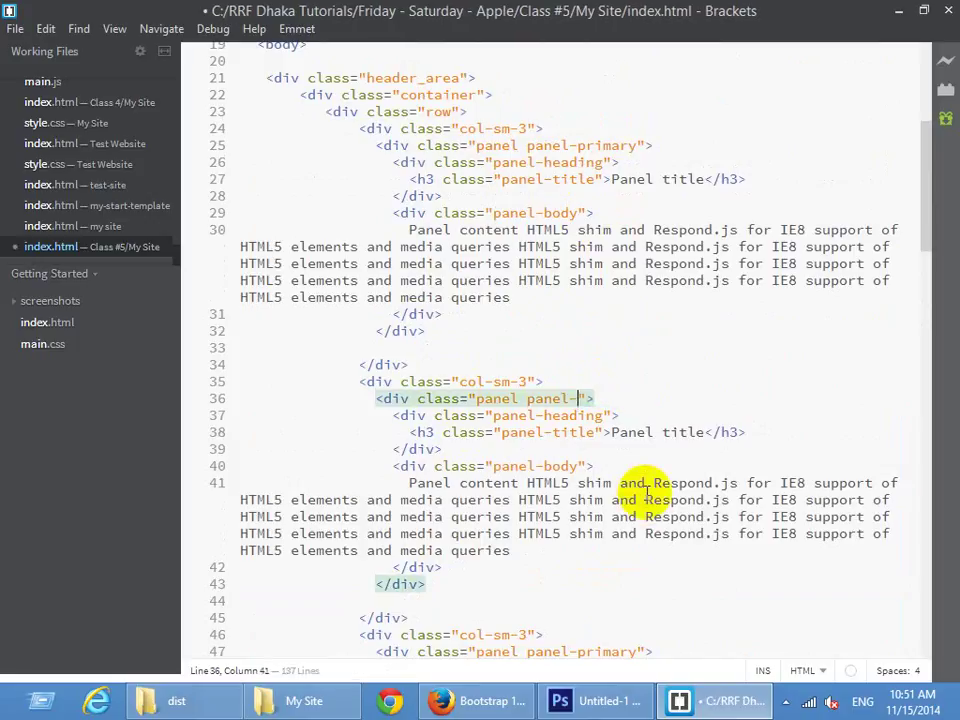
text(s)
key(Return)
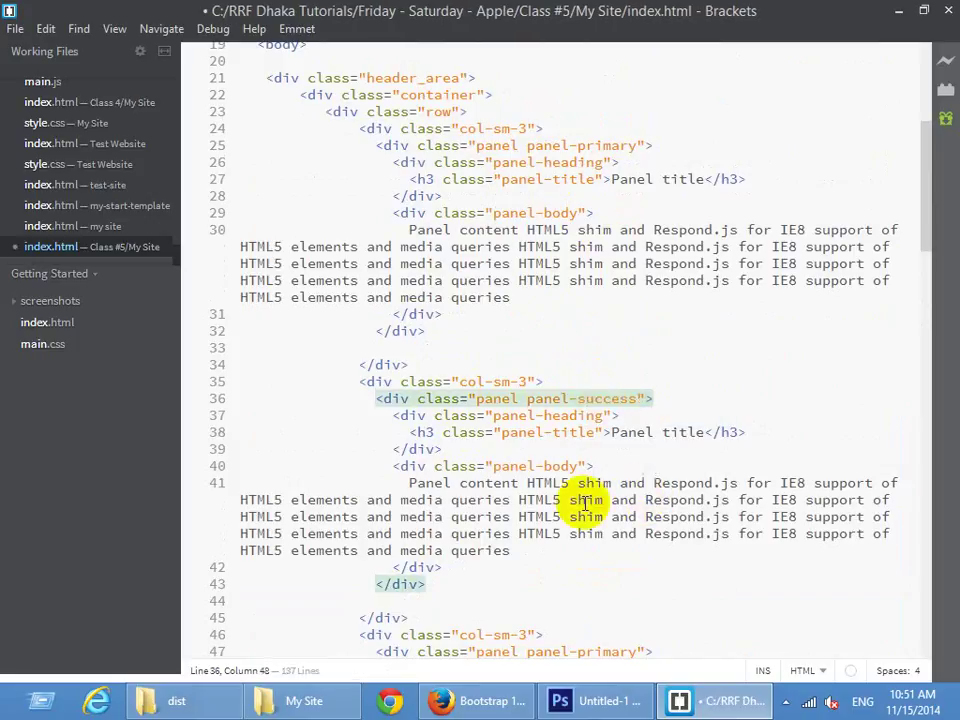
Change the panel class in the third col-sm-3 column to panel-info
scroll(604, 510, down, 4)
click(597, 462)
double_click(597, 462)
text(i)
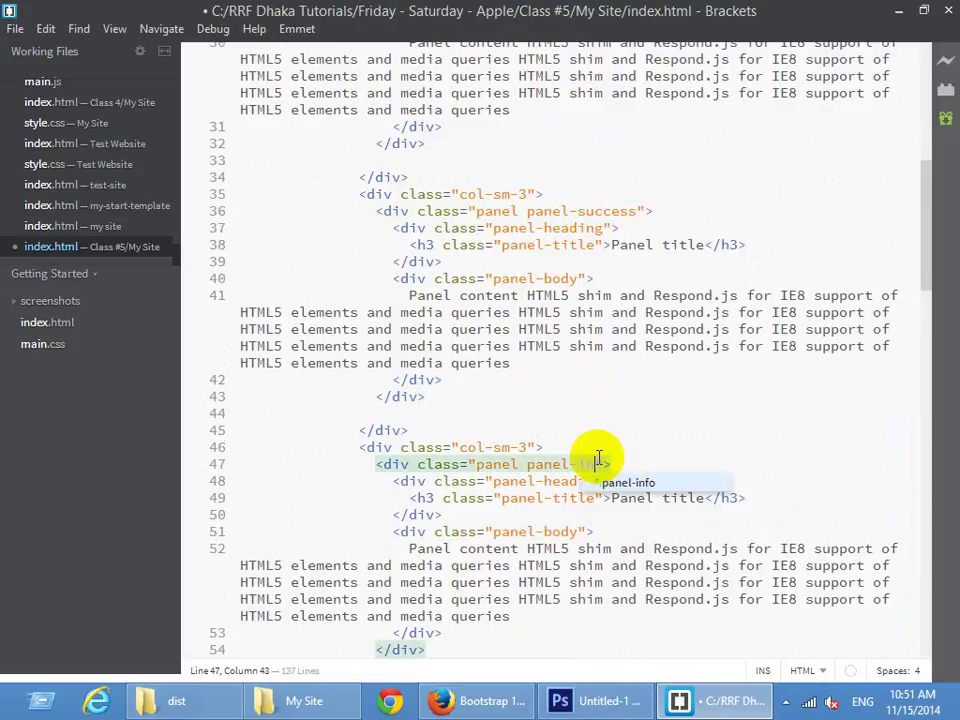
key(Return)
Change the panel class in the fourth col-sm-3 column to panel-danger and save index.html
scroll(598, 458, down, 5)
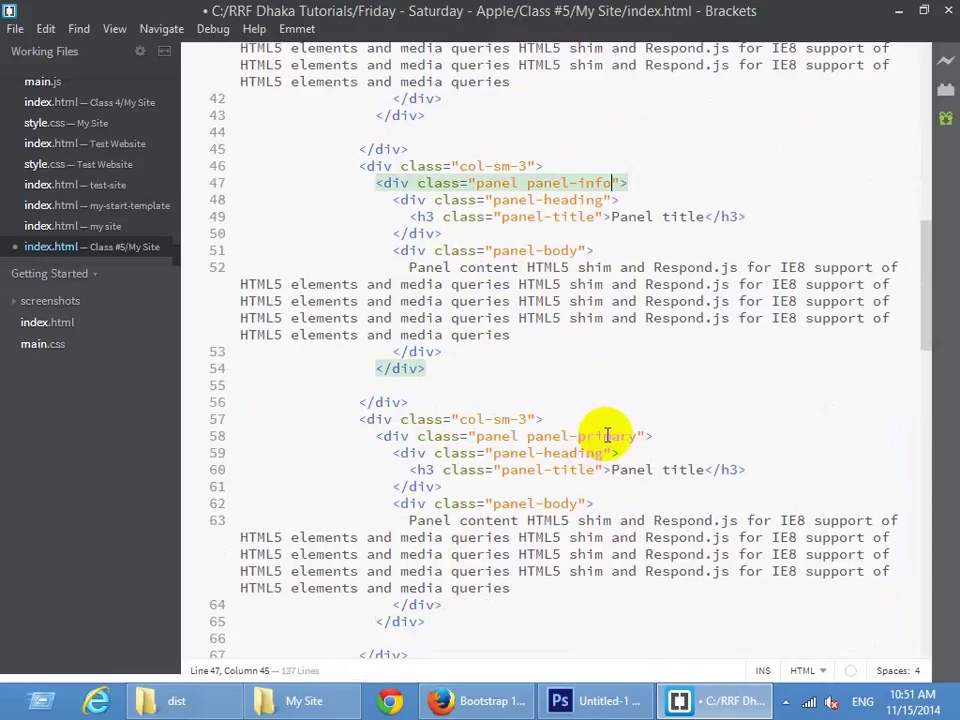
double_click(607, 436)
text(d)
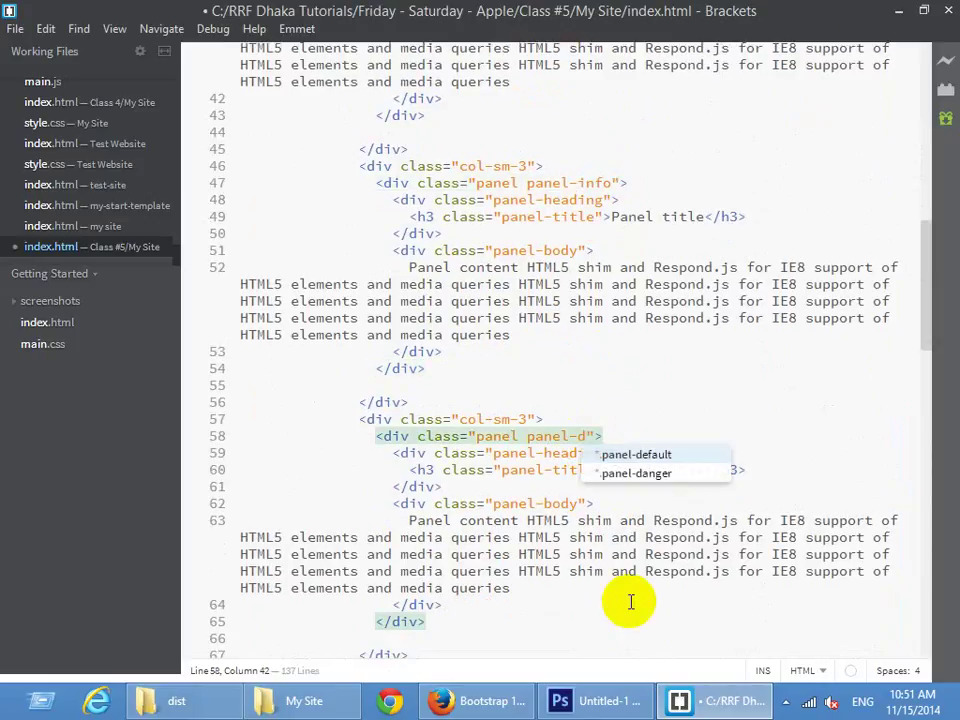
key(Down)
key(Return)
key(ctrl+s)
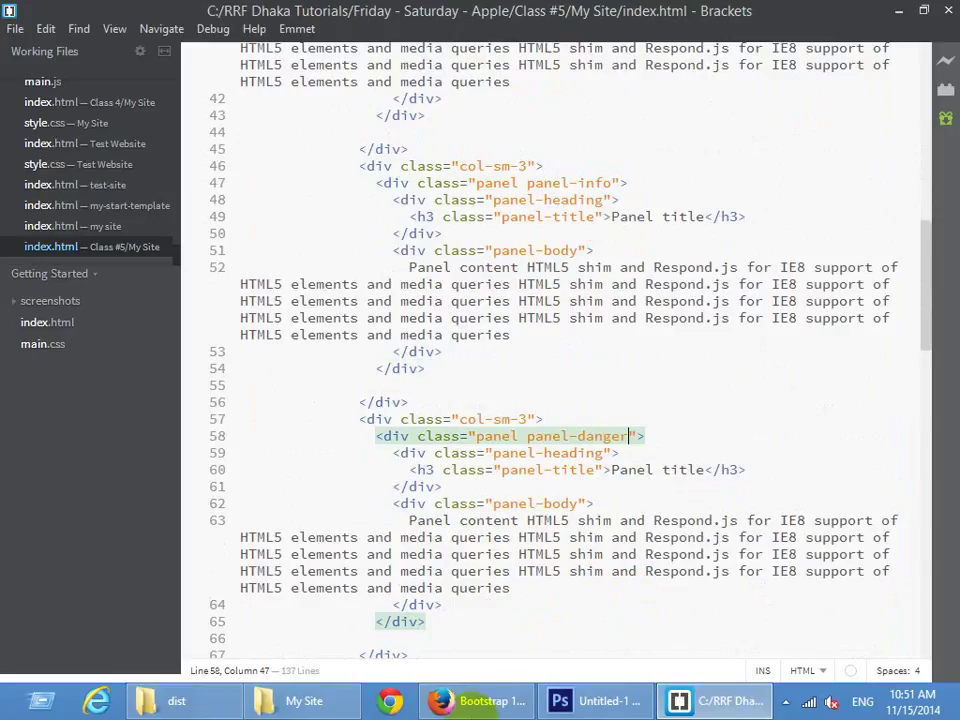
Reload the page in Firefox and compare the colours of the four panels
key(alt+Tab)
key(F5)
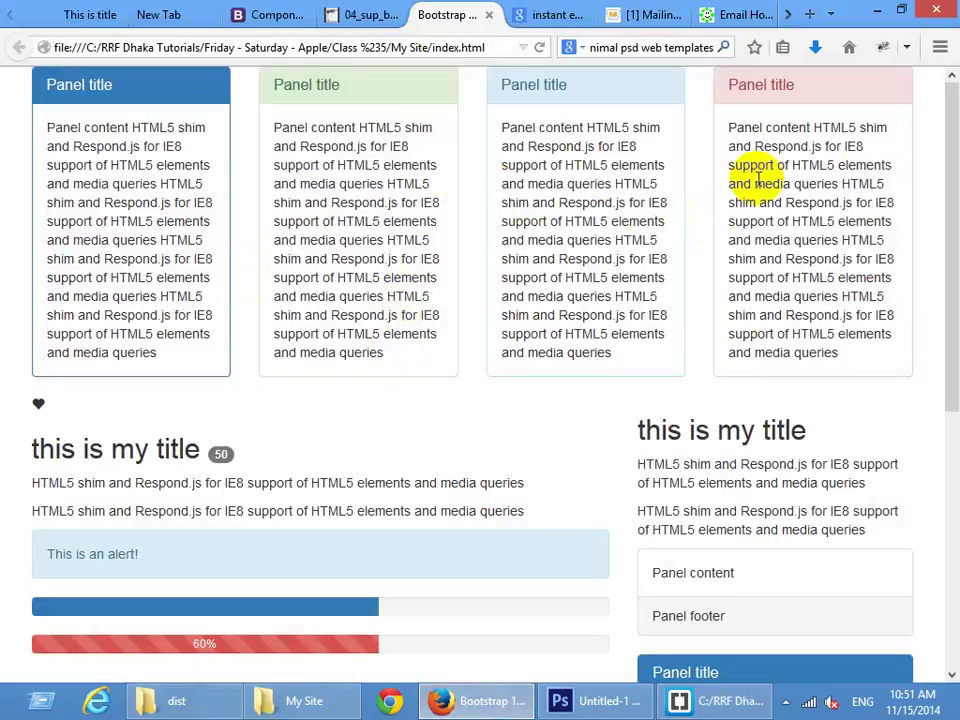
drag(757, 167, 787, 292)
drag(574, 146, 610, 270)
click(610, 270)
drag(395, 296, 366, 165)
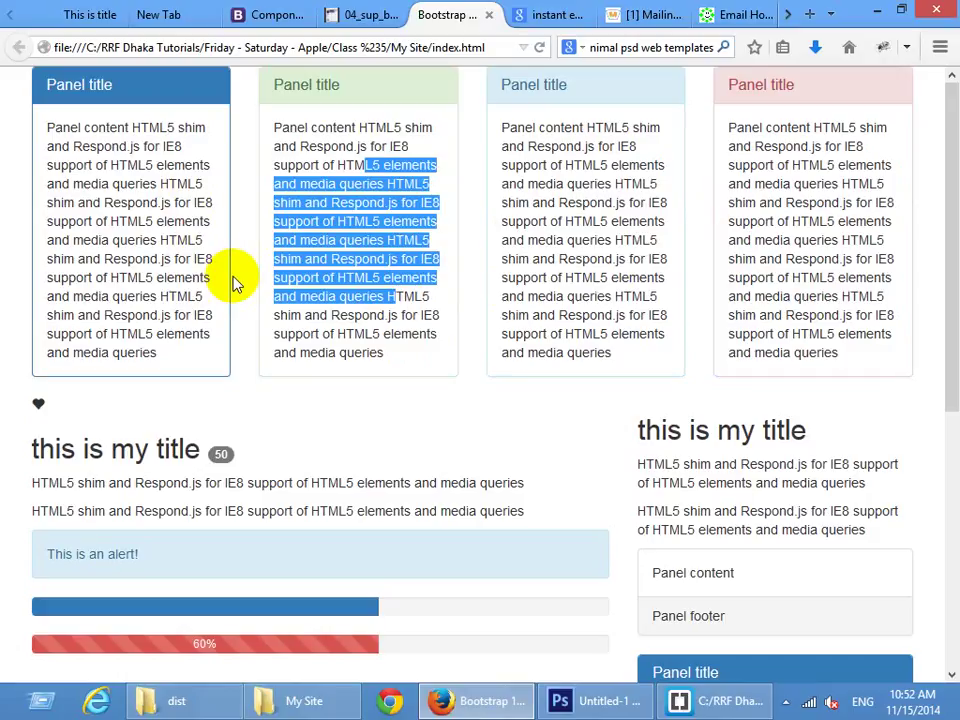
Narrow the browser window to phone width, check how the panels stack, and widen it again to nearly full screen
click(901, 9)
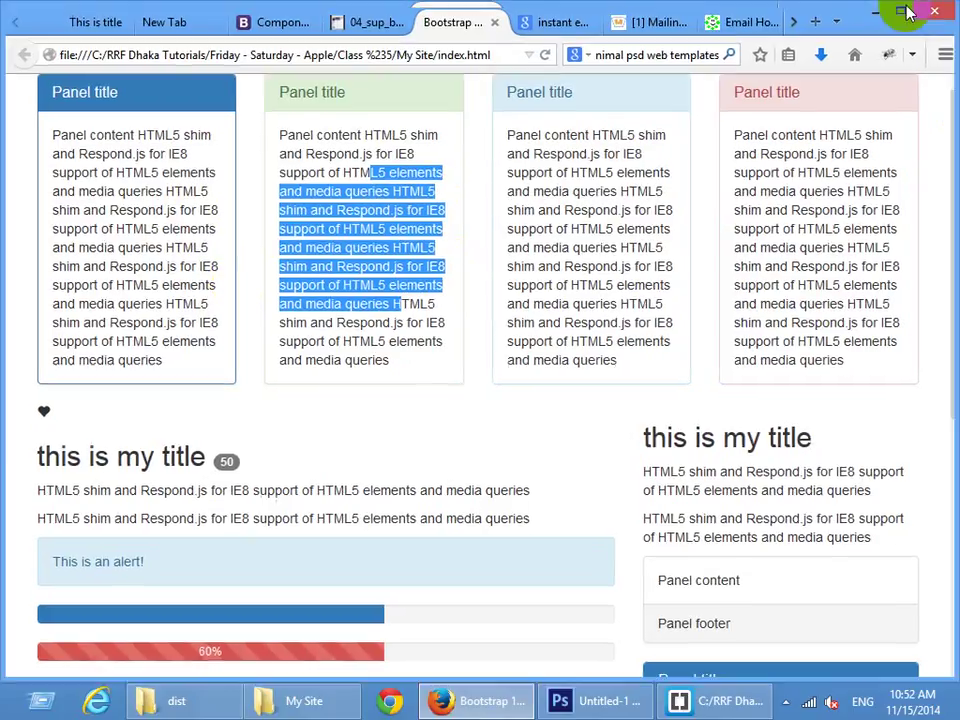
drag(943, 251, 255, 262)
scroll(171, 328, down, 15)
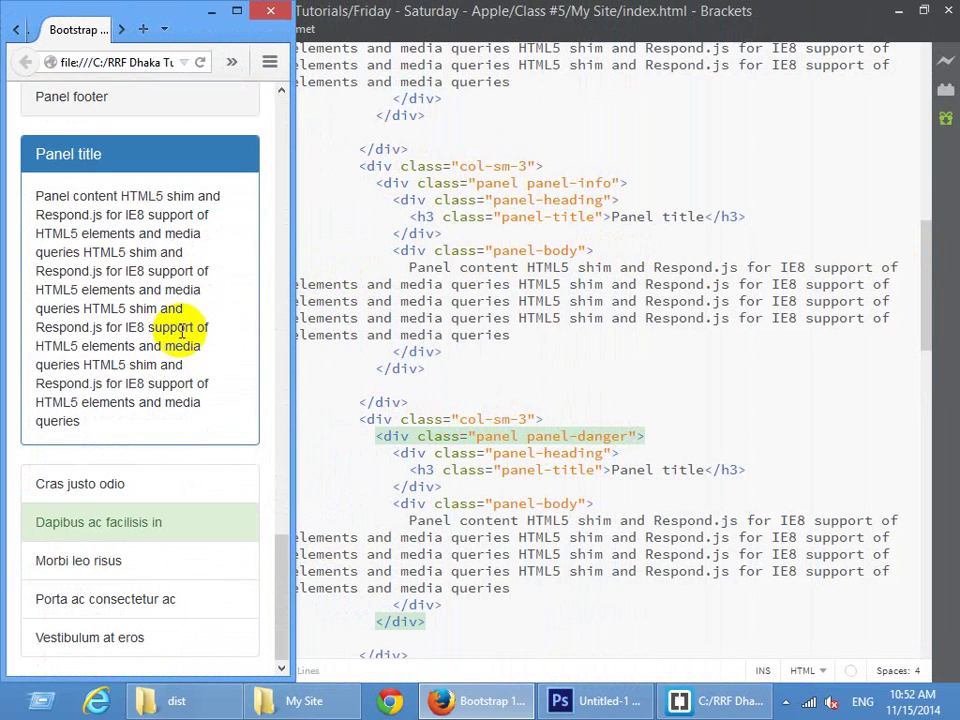
scroll(122, 439, up, 10)
scroll(118, 433, down, 8)
drag(64, 274, 140, 403)
scroll(185, 428, up, 2)
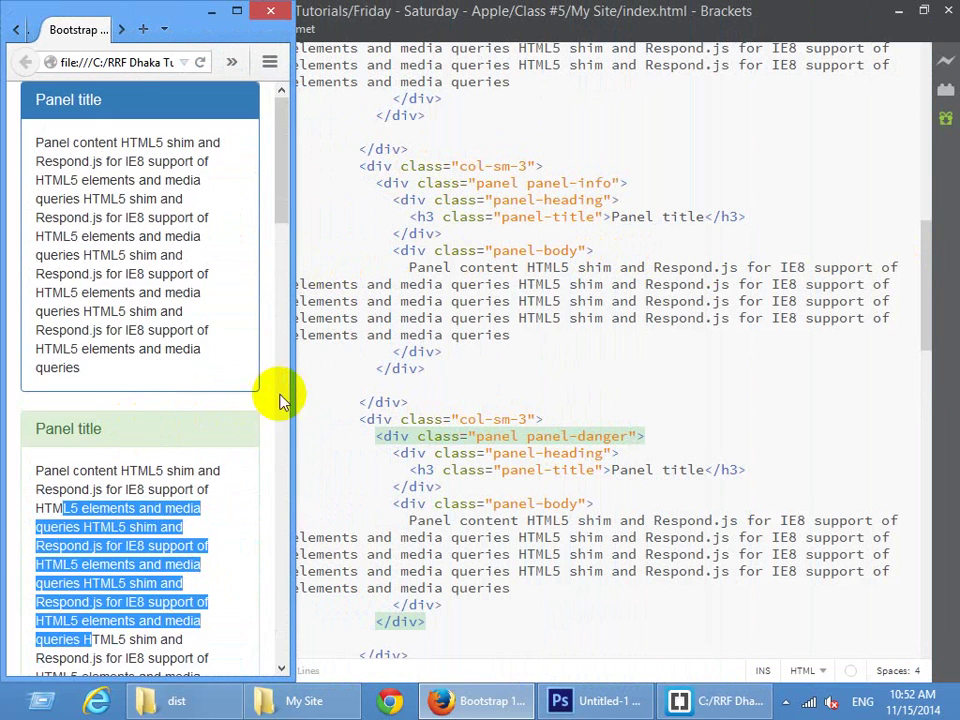
drag(294, 394, 958, 400)
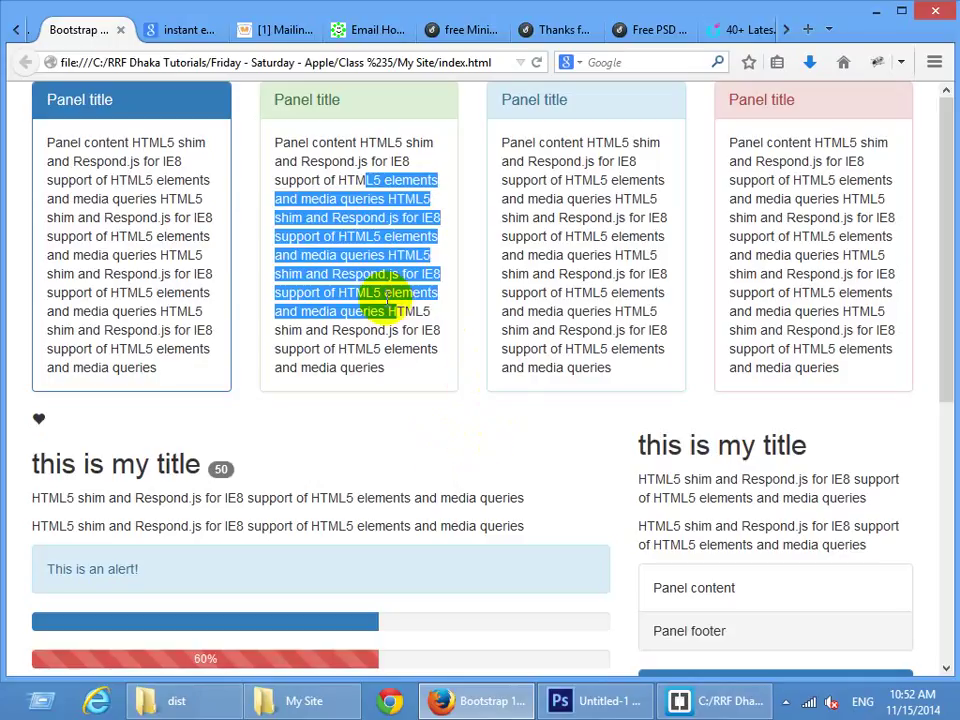
click(372, 370)
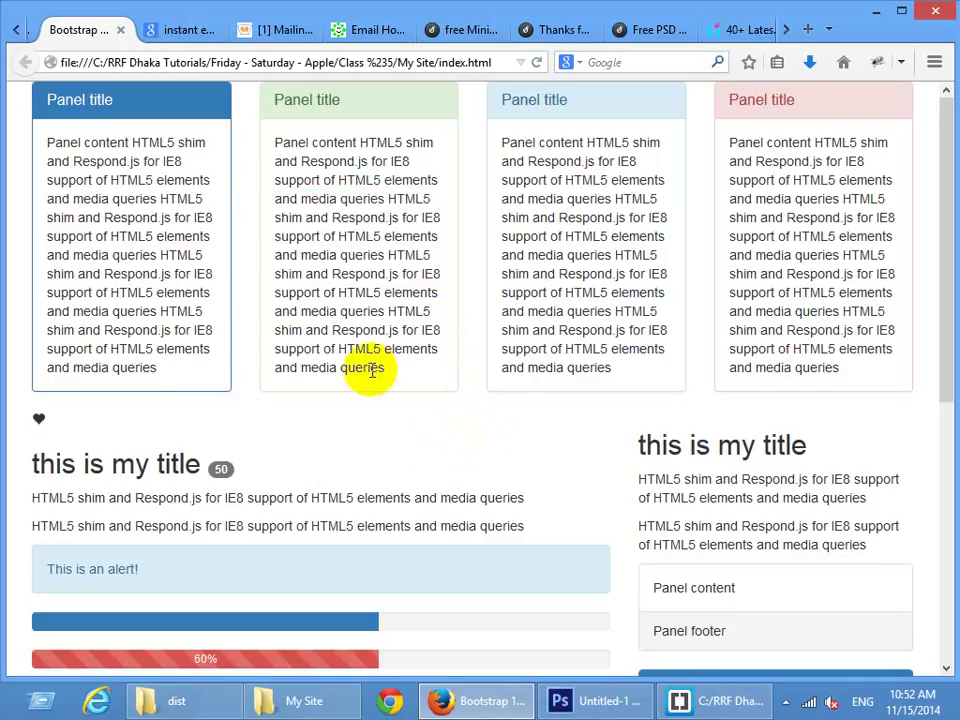
Open Pump.psd from the downloaded Pump.zip in Photoshop and dismiss the missing-fonts warning
click(810, 62)
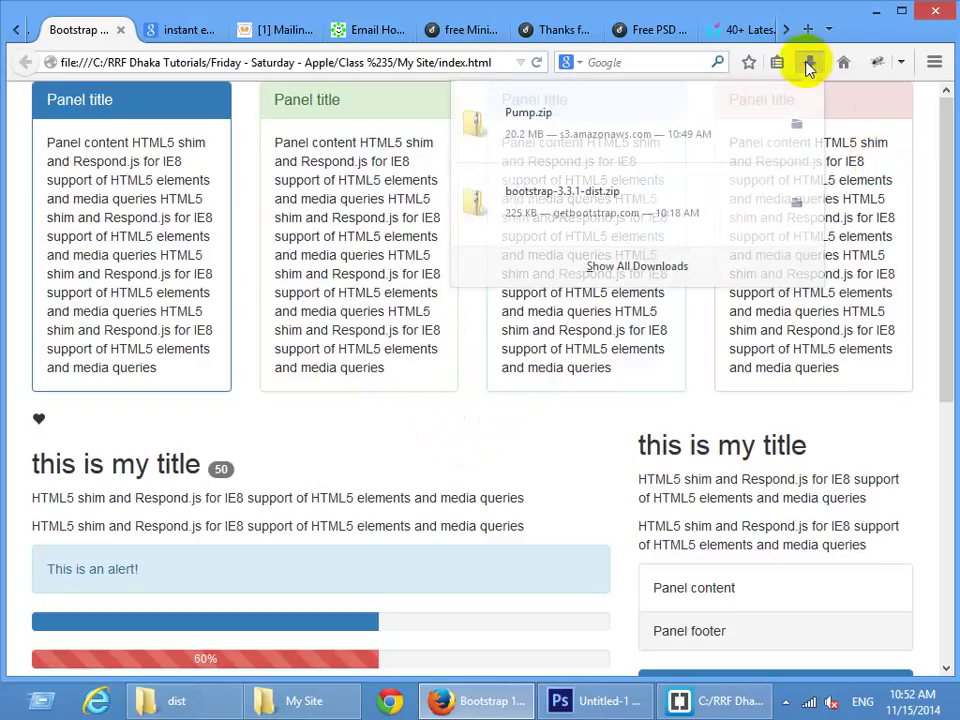
click(480, 135)
click(218, 148)
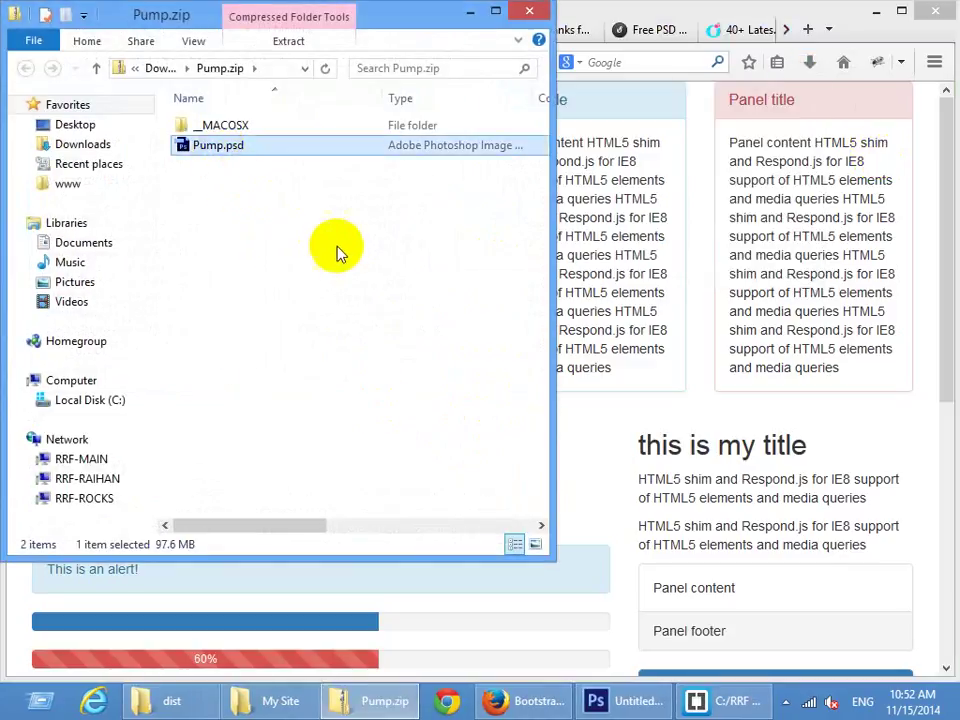
key(Return)
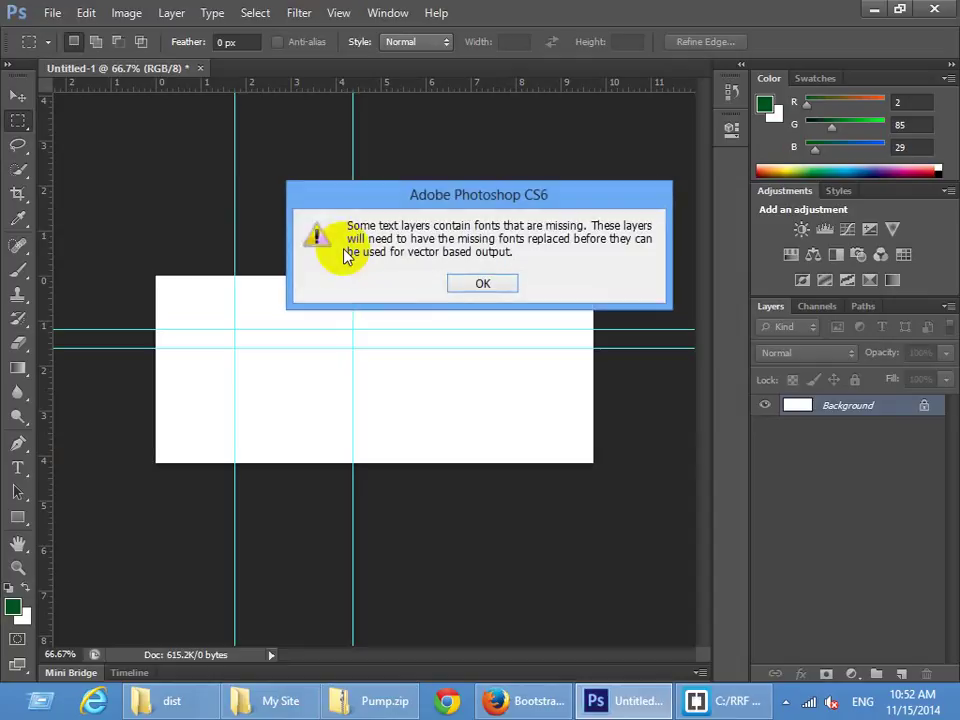
key(Return)
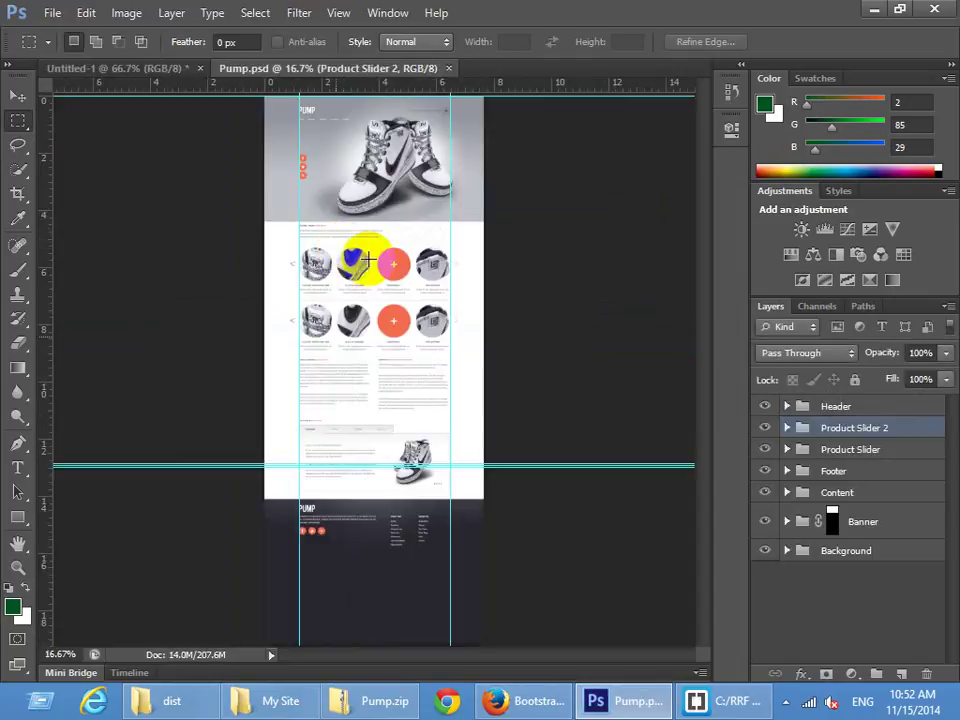
Examine the Pump.psd page layout at 50% from the header through the product sliders, text columns and tabs to the footer
ctrl+click(369, 220)
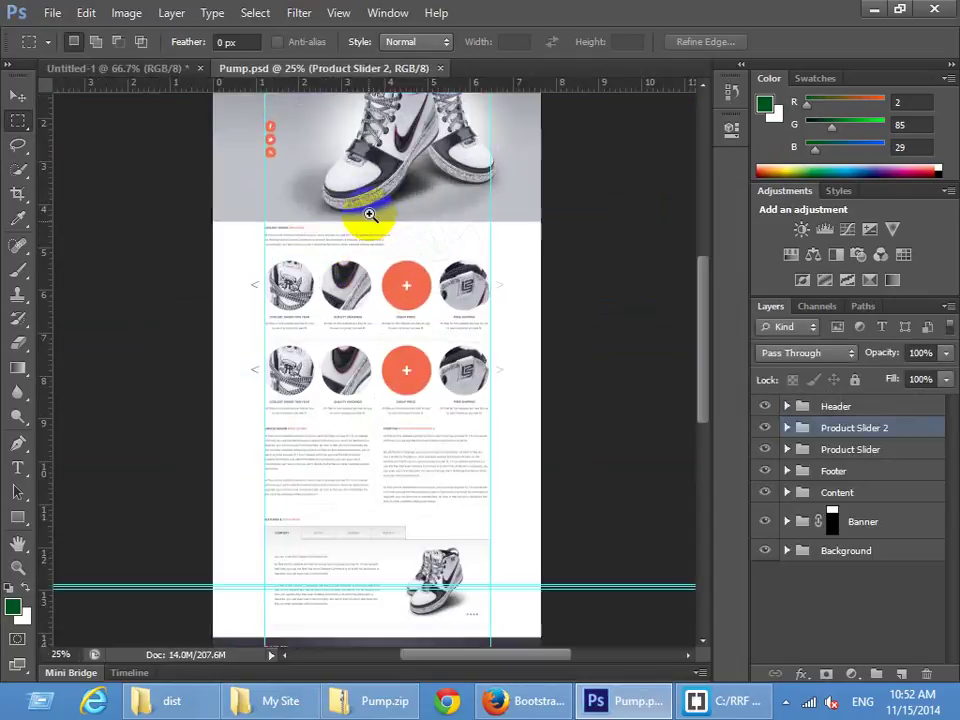
ctrl+click(369, 214)
drag(392, 176, 386, 350)
ctrl+click(388, 255)
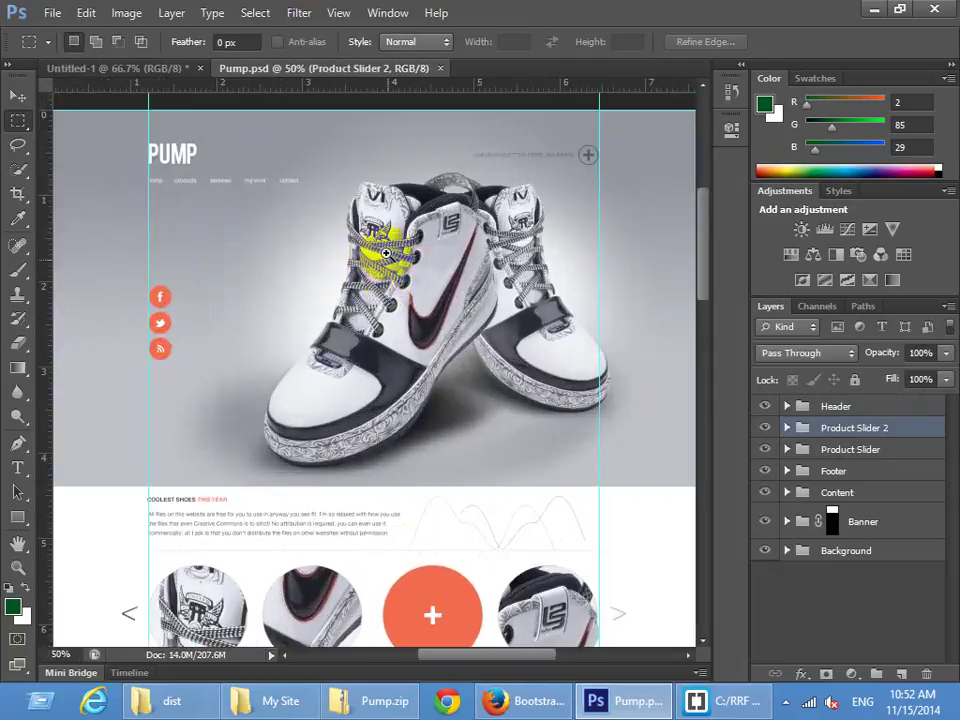
ctrl+click(385, 270)
alt+click(393, 285)
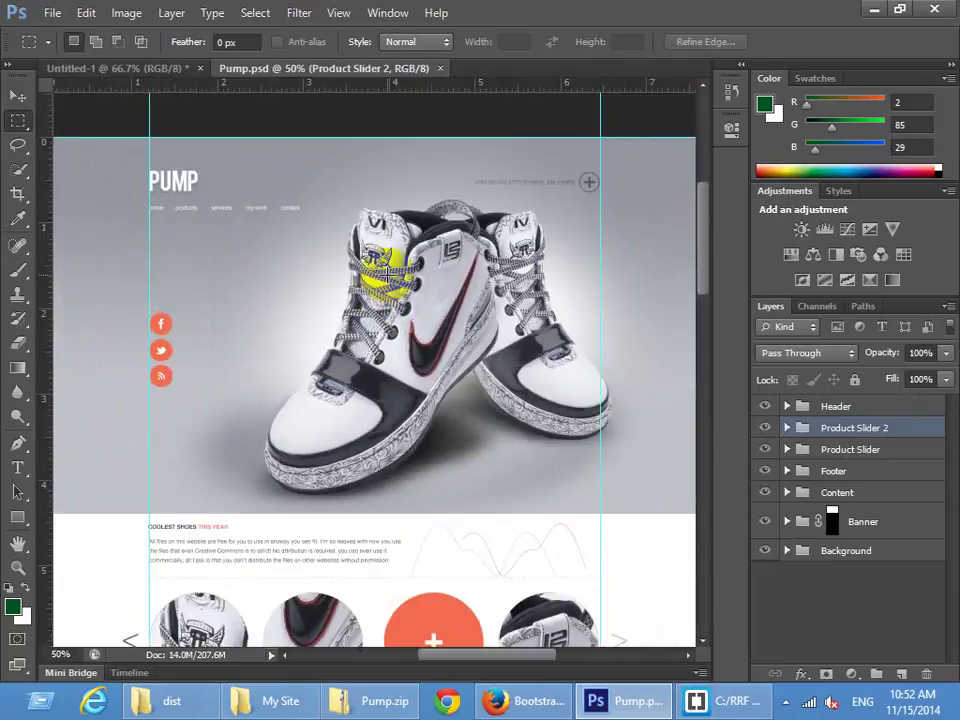
scroll(257, 405, down, 8)
scroll(257, 405, down, 10)
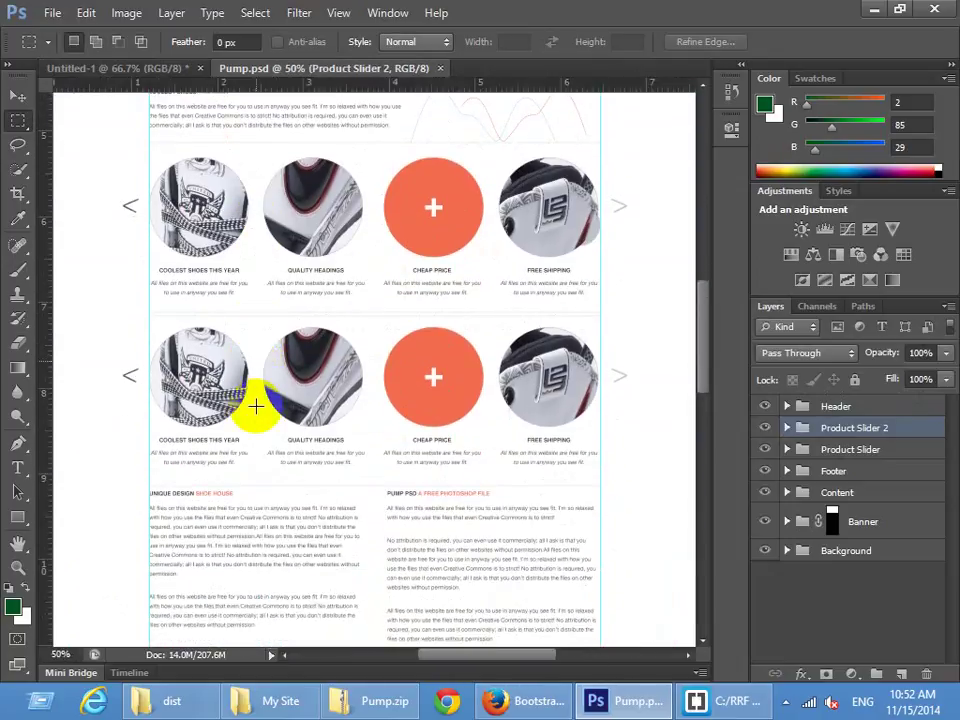
scroll(257, 405, up, 3)
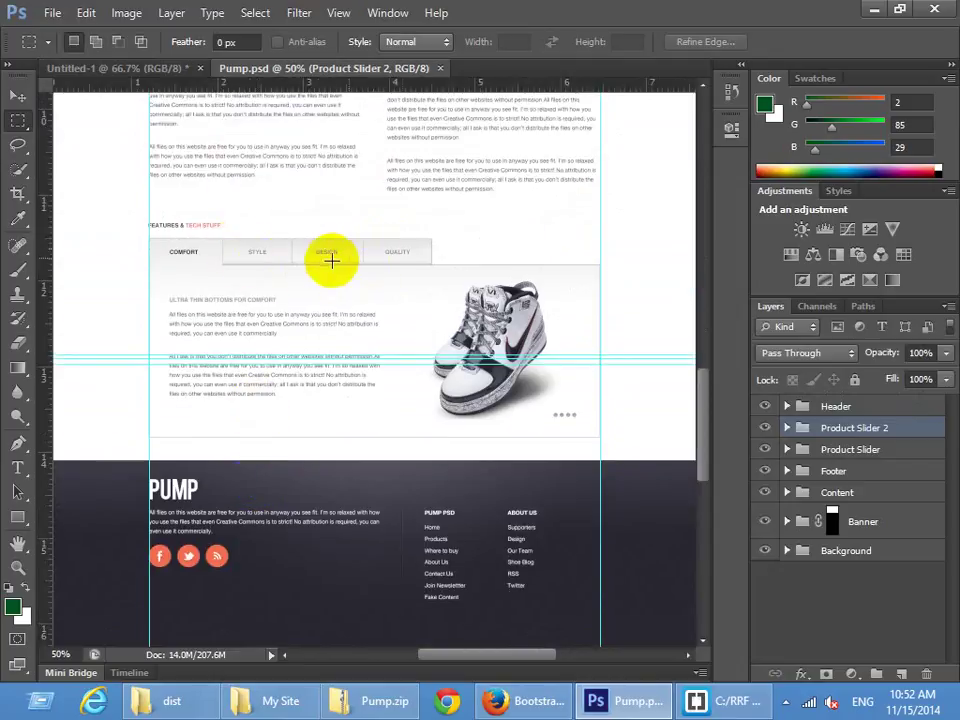
scroll(388, 301, down, 10)
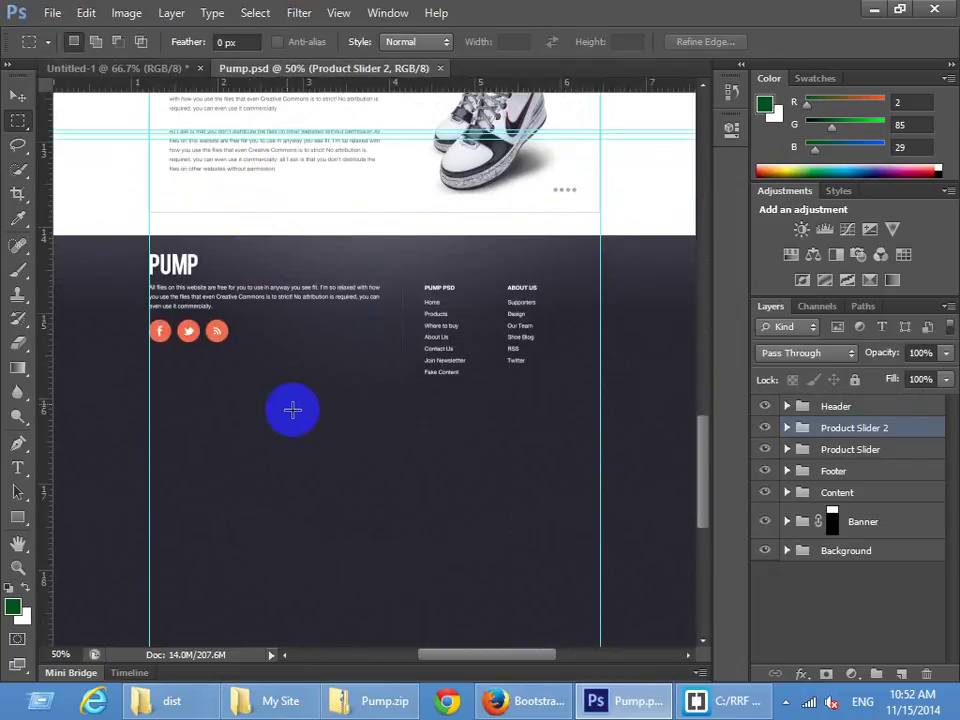
scroll(294, 407, up, 3)
scroll(295, 410, up, 20)
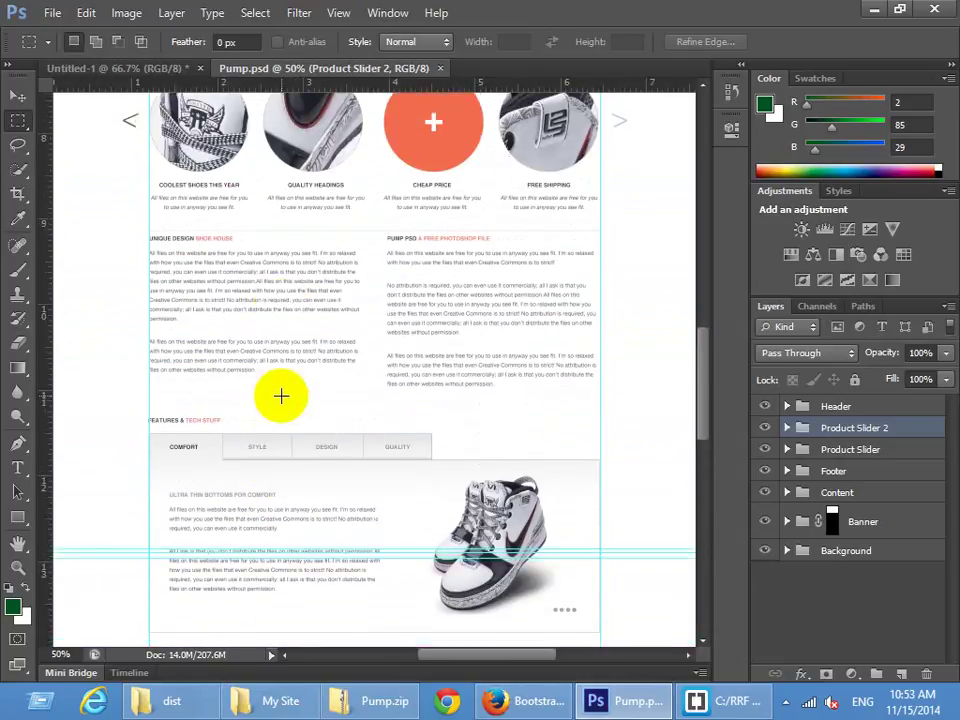
scroll(278, 378, up, 7)
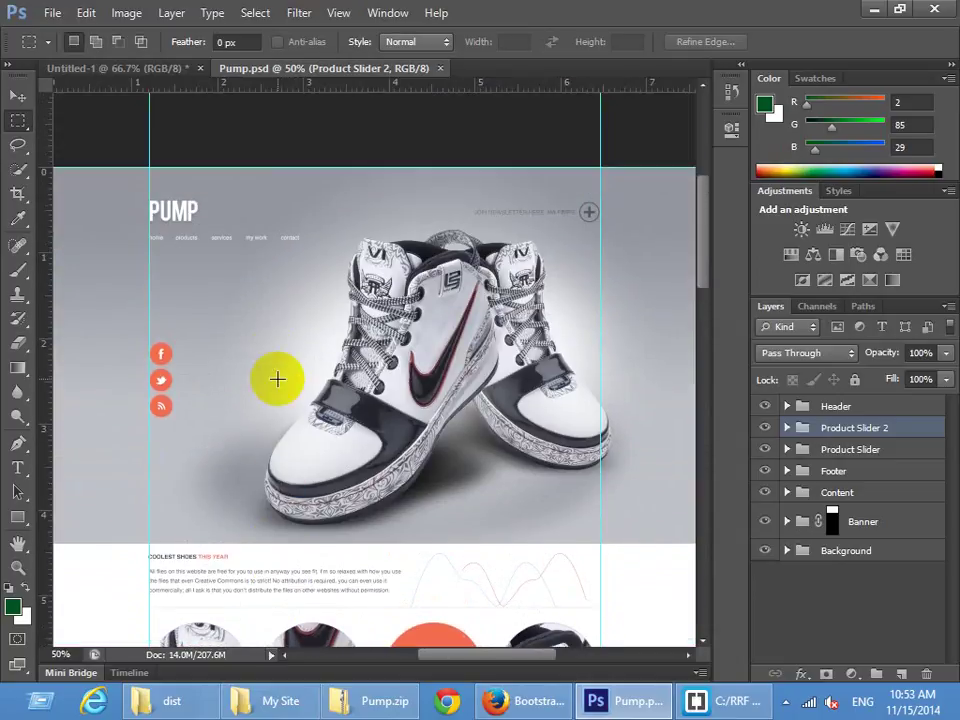
With the panels hidden, marquee-select the whole header banner and, in its place, the column of three social icons, about 0.27 by 0.93 in
key(Tab)
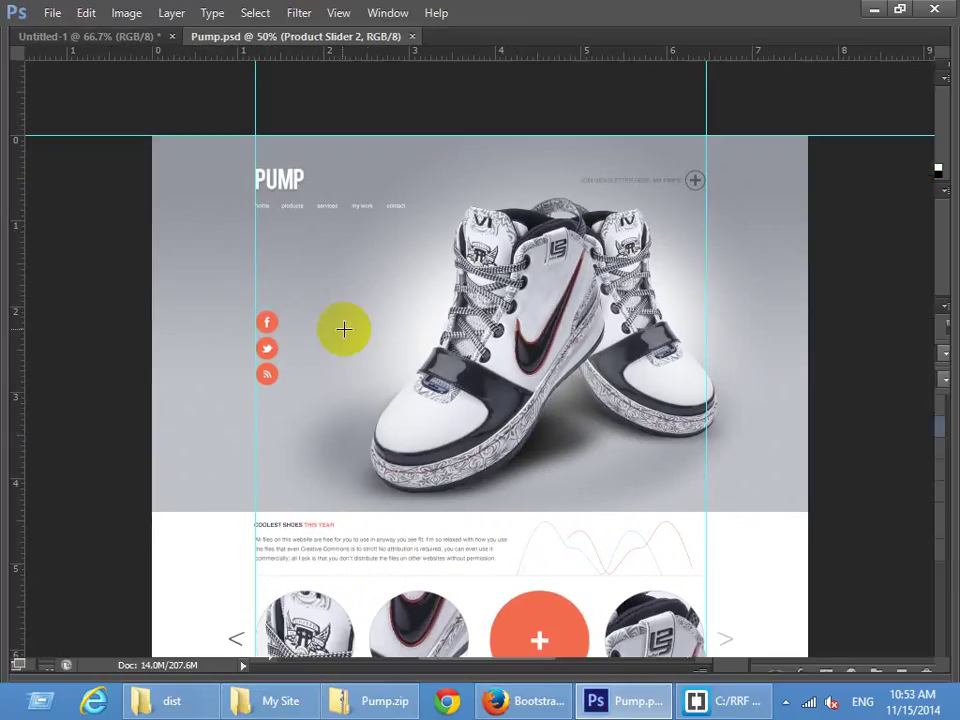
scroll(439, 268, up, 1)
drag(453, 293, 439, 272)
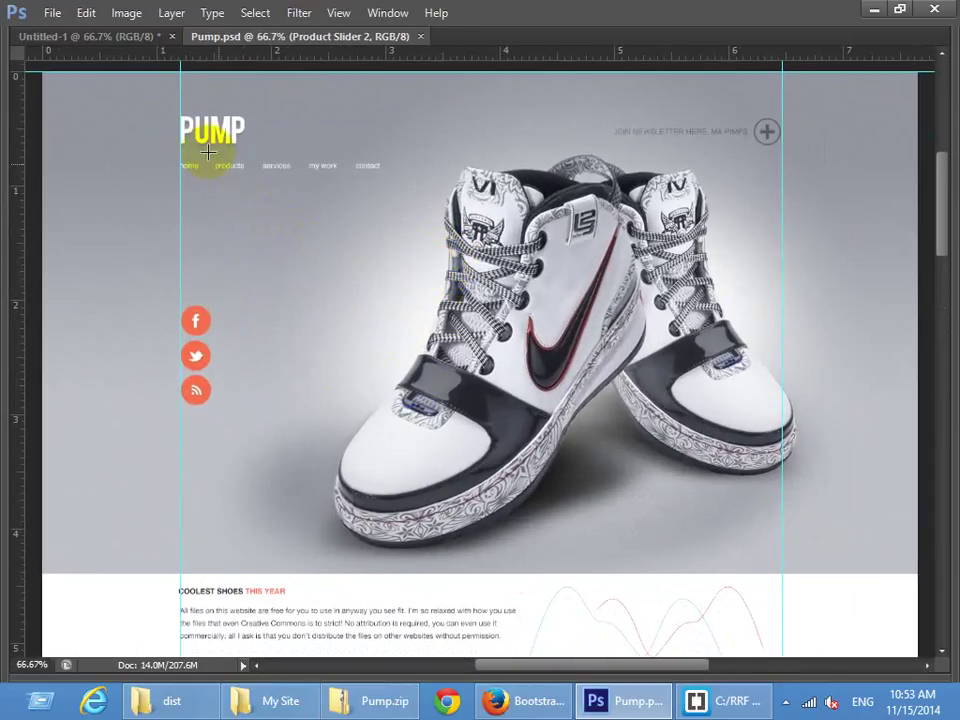
drag(42, 72, 931, 572)
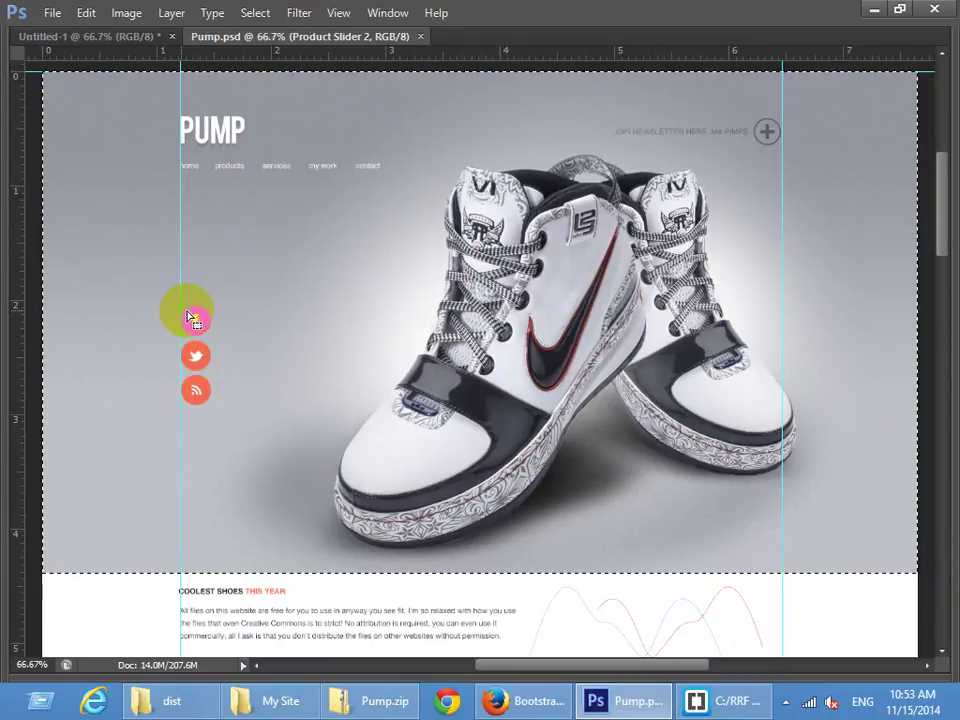
drag(180, 306, 210, 409)
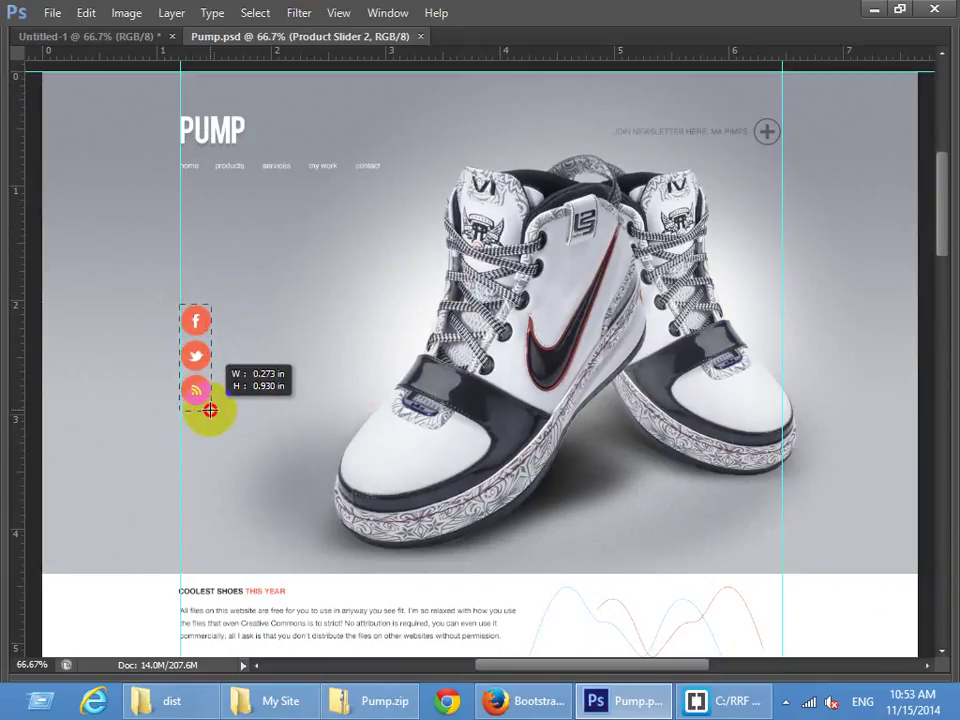
Marquee-select the full height of the header banner between the two vertical guides, then clear the selection
drag(210, 409, 210, 409)
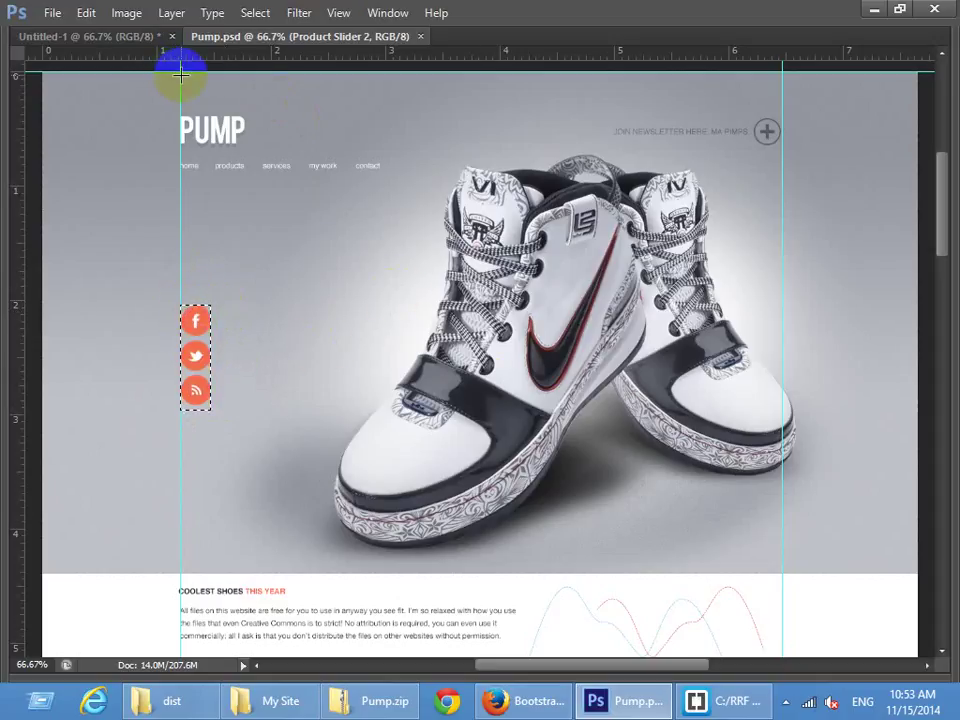
drag(180, 74, 785, 576)
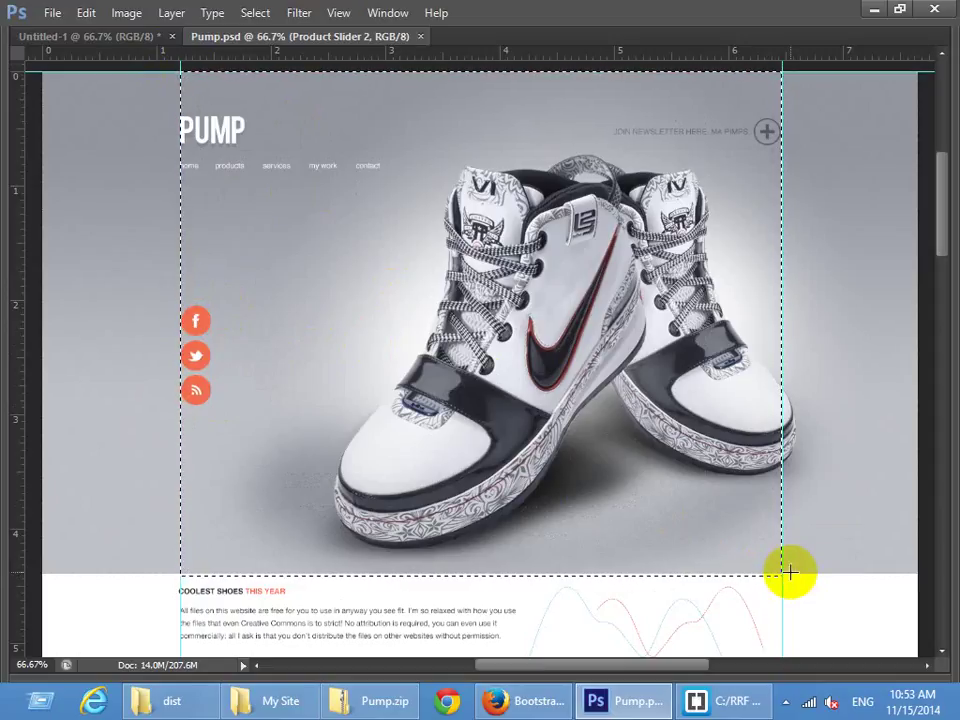
click(220, 216)
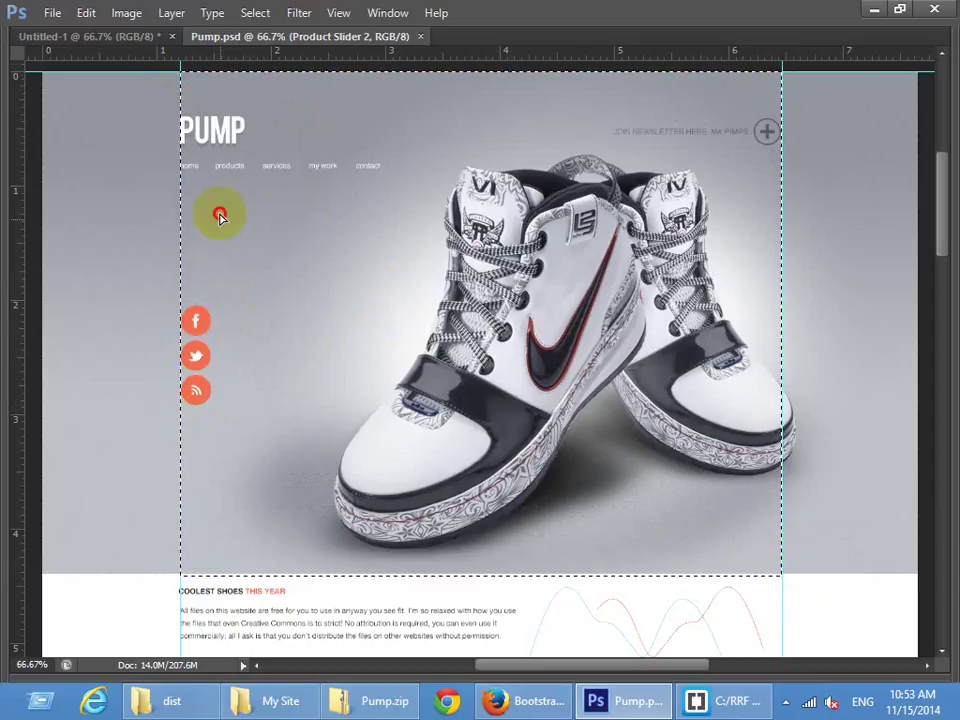
click(190, 100)
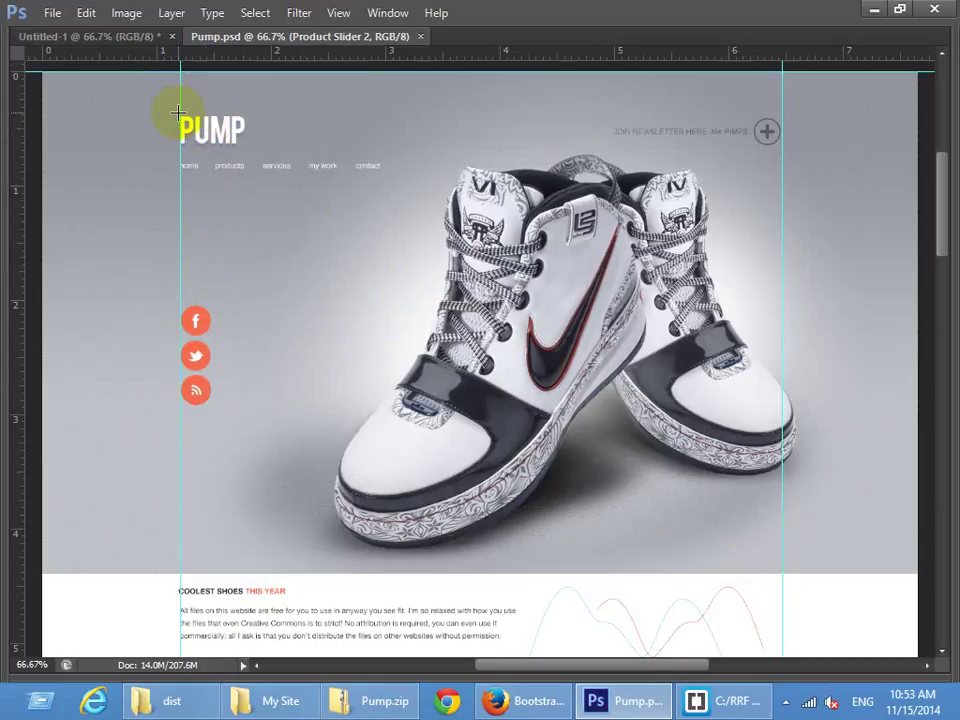
Marquee-select the header strip between the guides, about 5.26 by 0.61 in, then the logo with its menu, then the newsletter link
drag(179, 111, 781, 179)
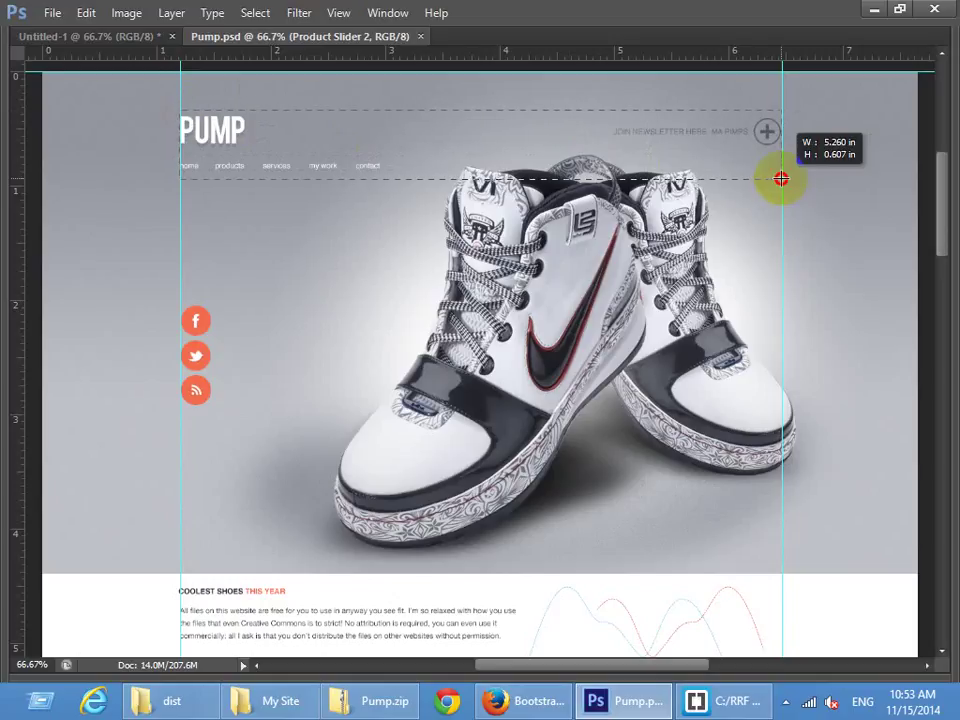
drag(781, 179, 781, 179)
drag(179, 111, 388, 179)
drag(591, 105, 781, 179)
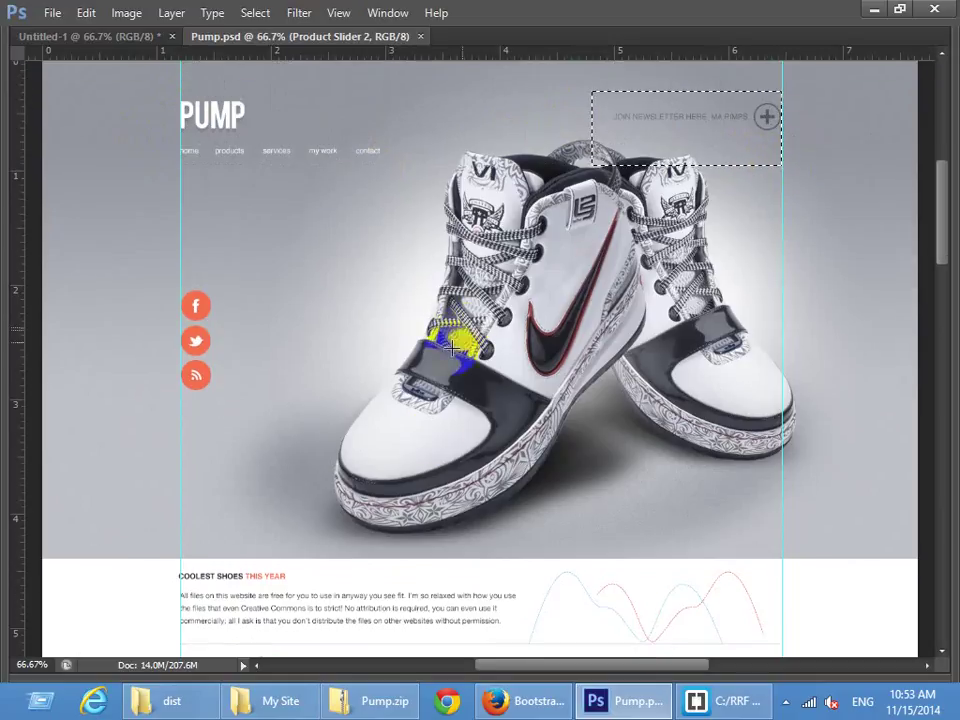
Examine the page below the banner, from the intro row through the product sliders and text columns to the tabs and footer
scroll(161, 506, down, 5)
scroll(306, 298, down, 3)
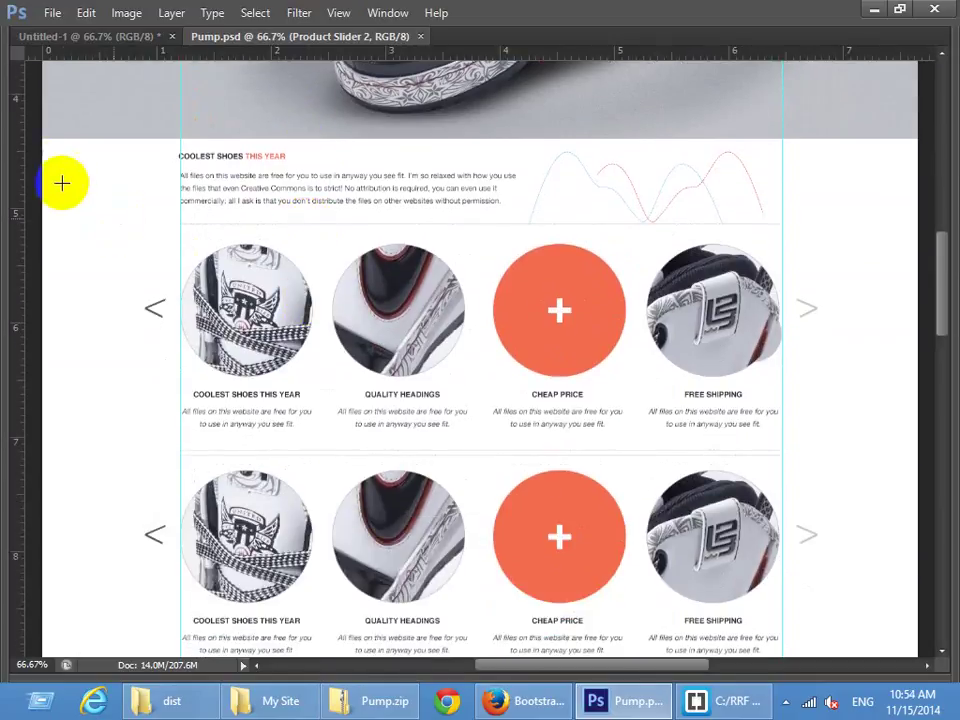
scroll(83, 243, down, 2)
scroll(83, 243, down, 12)
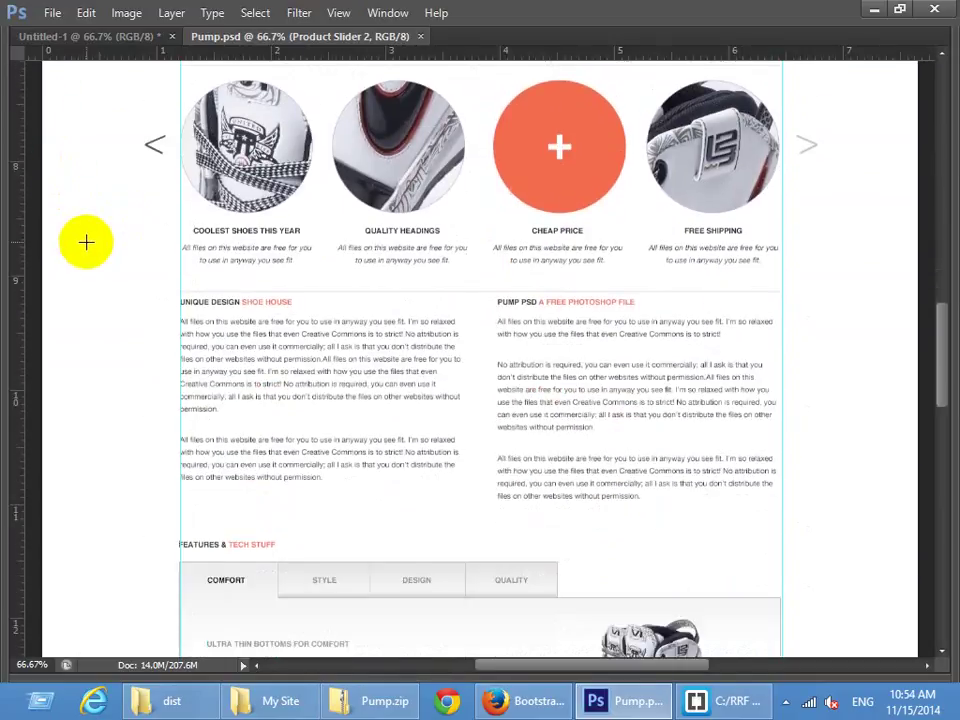
scroll(86, 242, down, 1)
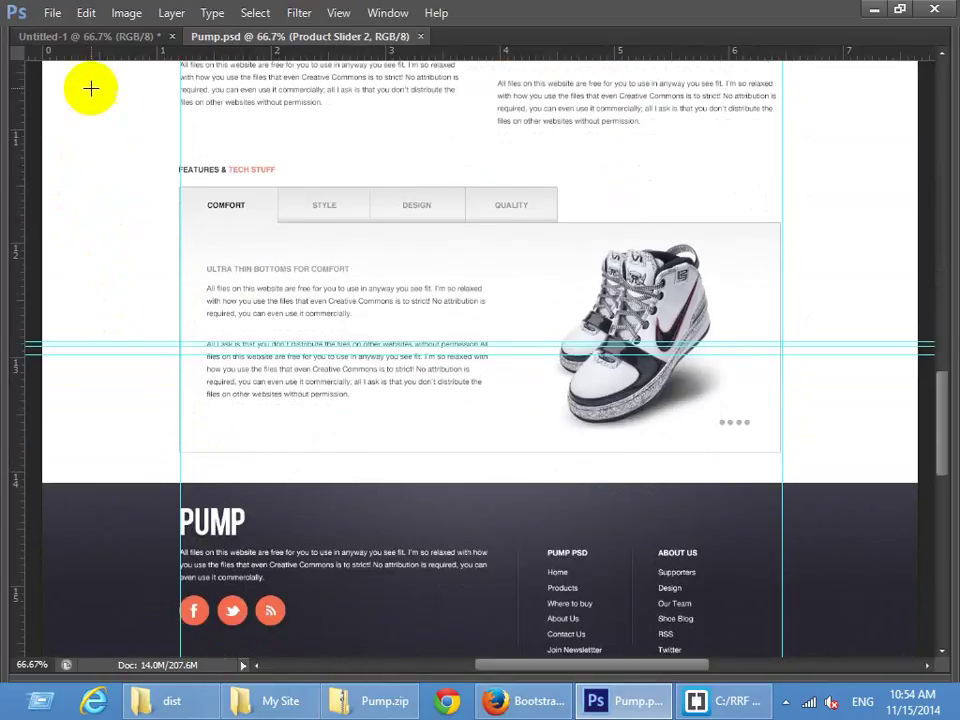
scroll(128, 434, up, 1)
scroll(128, 434, up, 7)
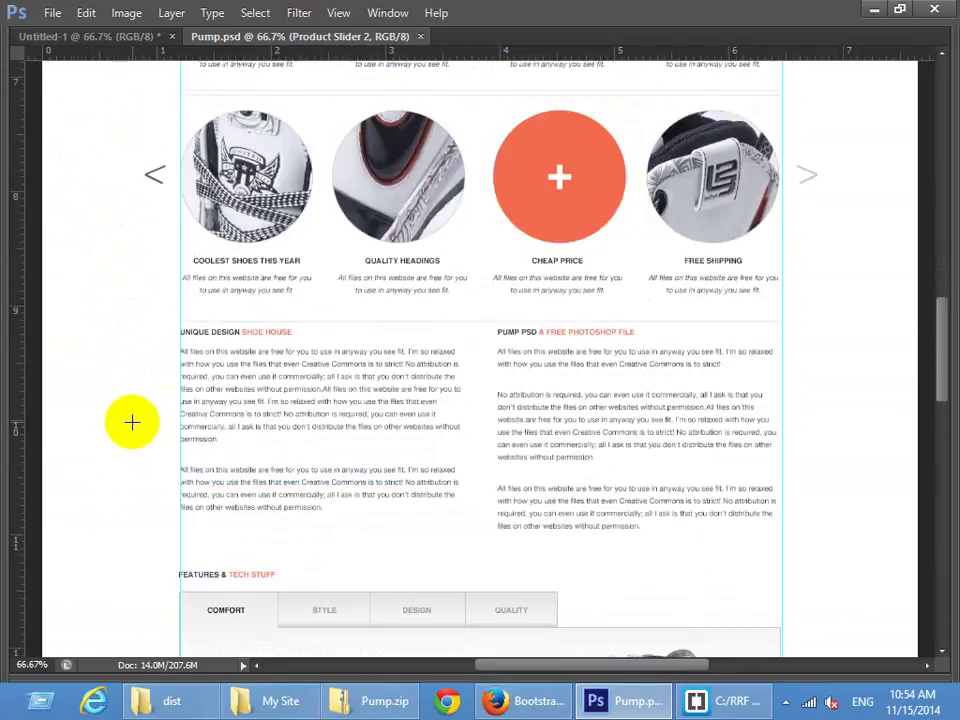
scroll(140, 432, down, 4)
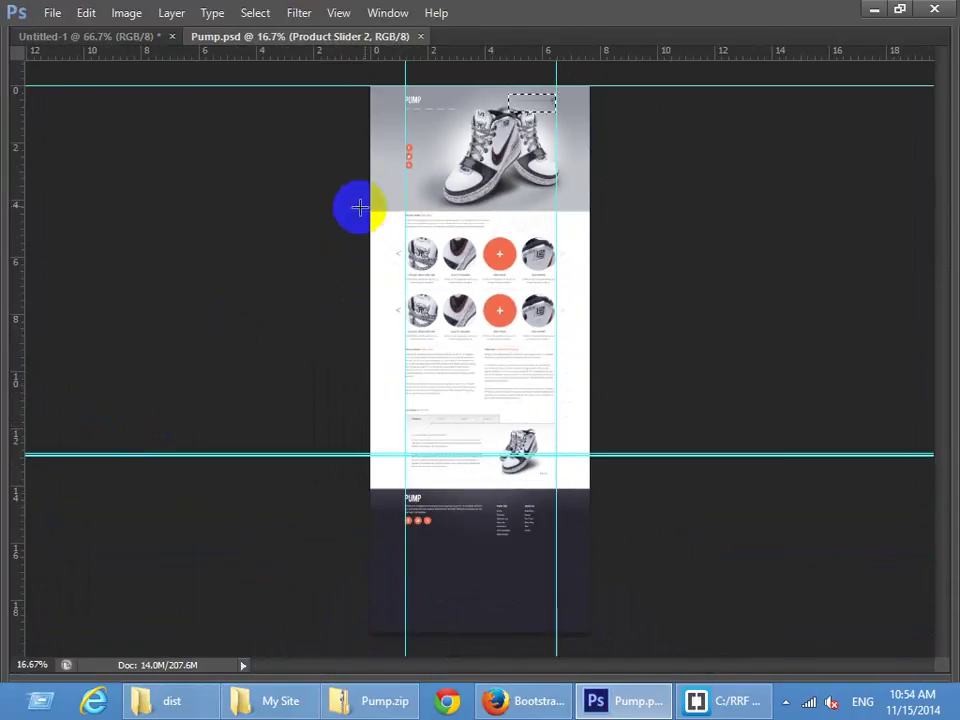
View the whole page at 16.67% and marquee-select the main content, then the footer's upper part across the full page width
click(488, 181)
drag(488, 181, 620, 491)
drag(368, 553, 652, 485)
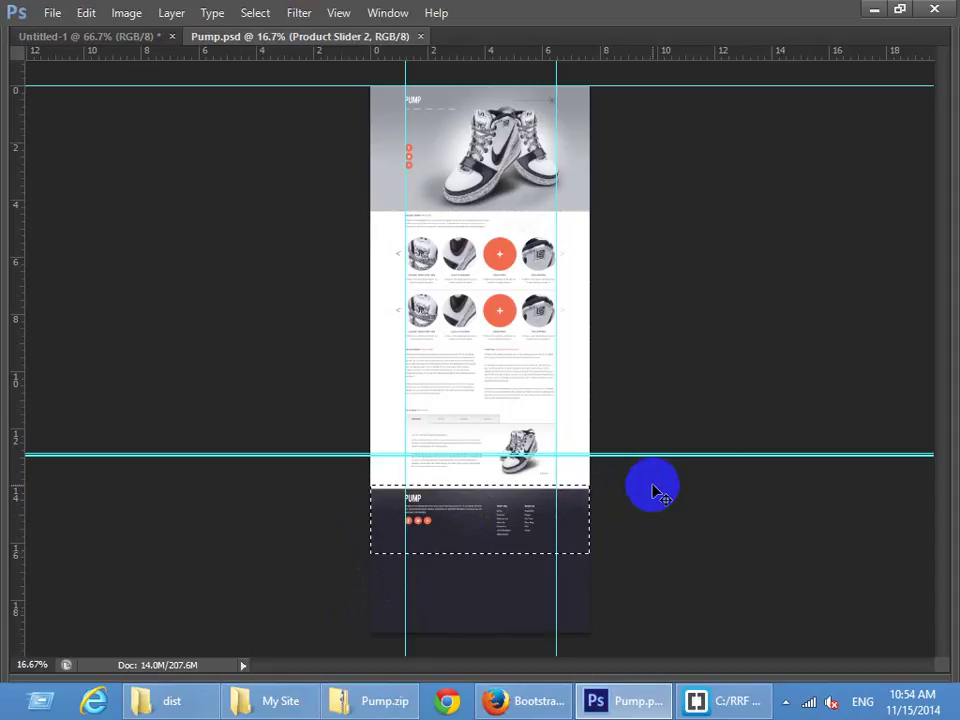
View the header at 50% and marquee-select the area around the three social icons, about 1.03 by 1.25 in
key(ctrl+plus)
key(ctrl+plus)
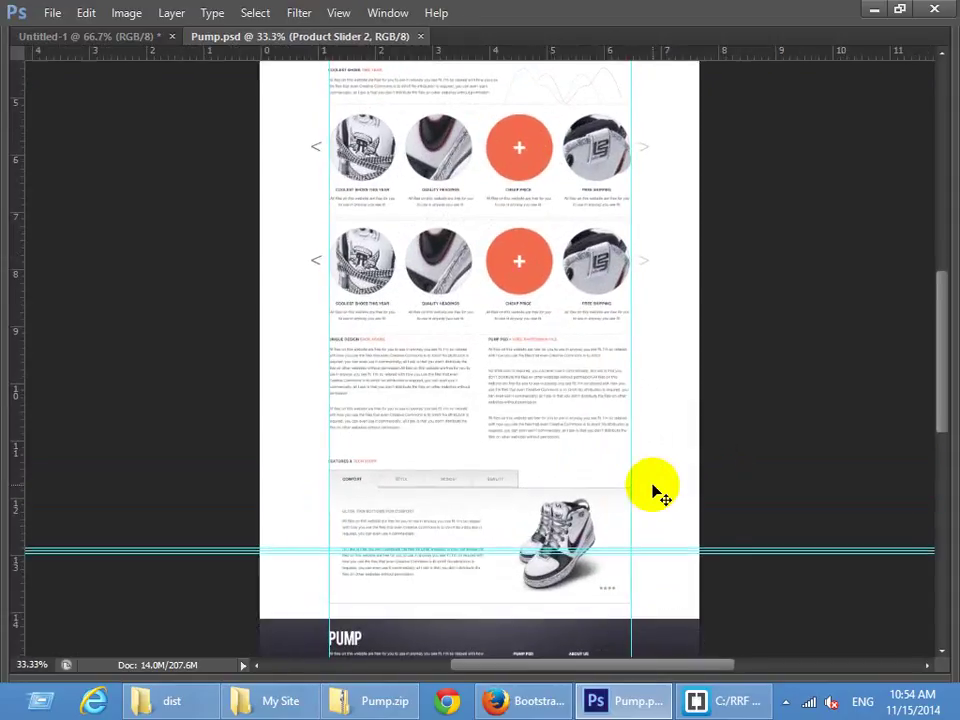
key(ctrl+plus)
scroll(503, 311, up, 2)
scroll(510, 312, up, 5)
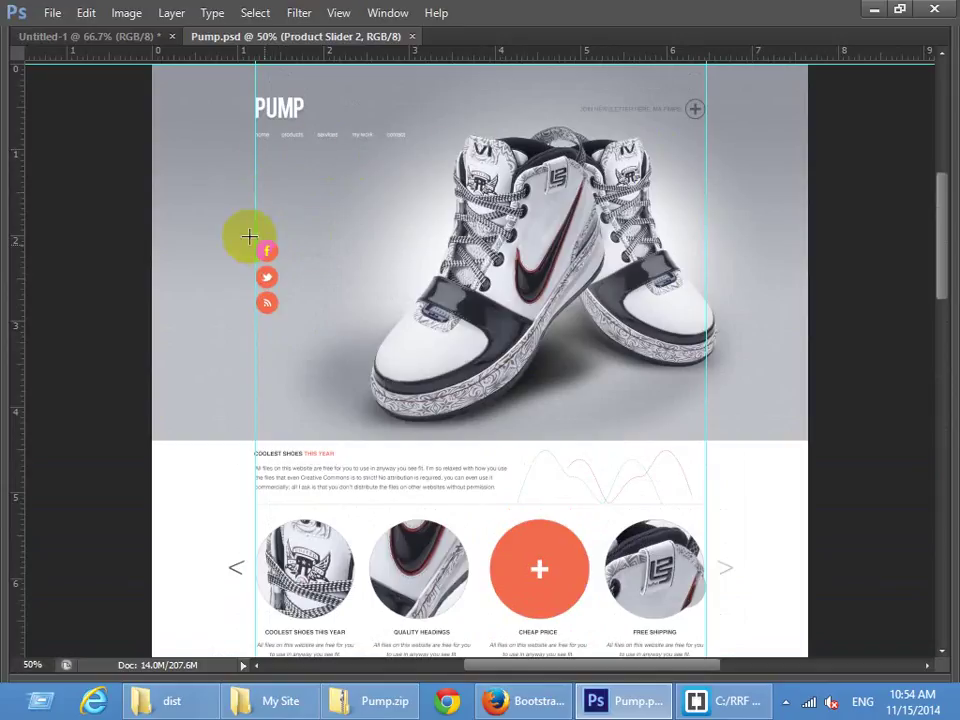
drag(249, 236, 335, 338)
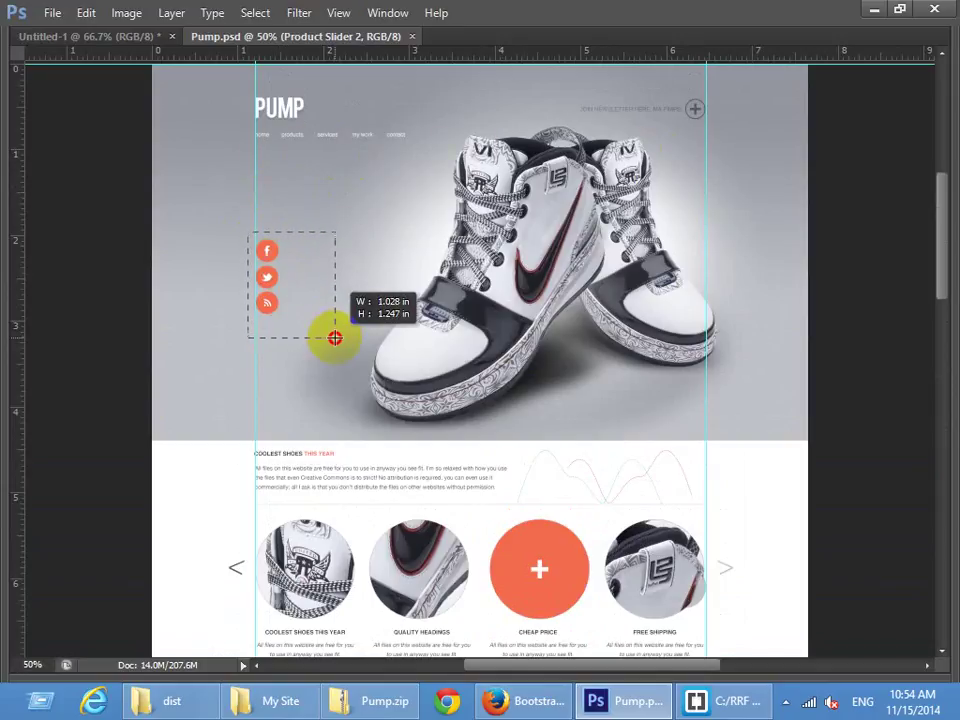
drag(335, 338, 335, 338)
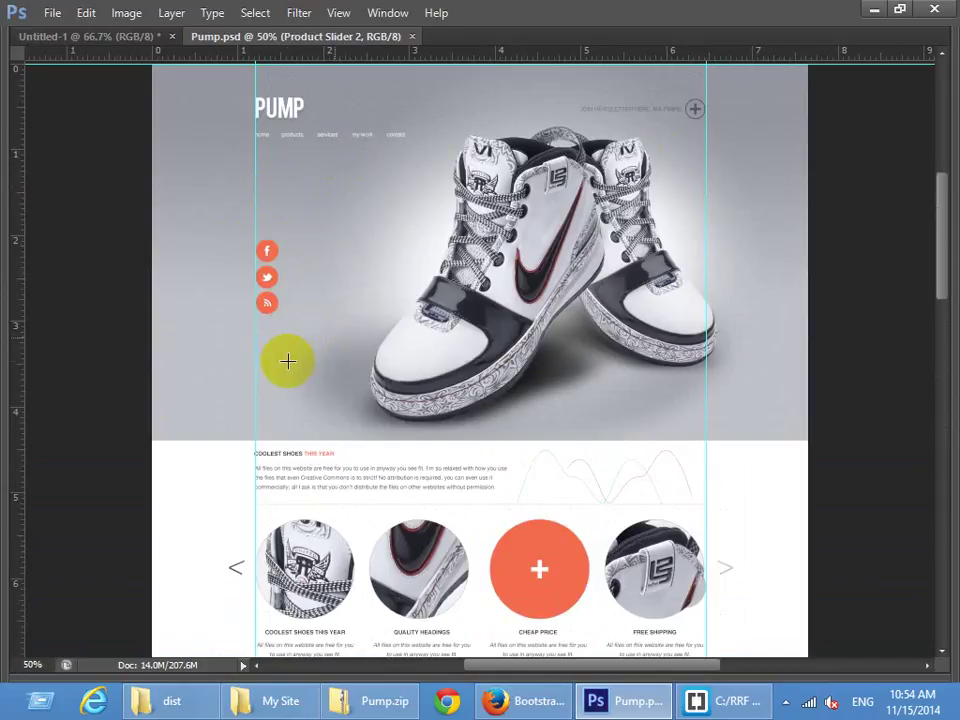
Marquee-select the "Coolest shoes this year" intro row, then the first product slider row, then that slider's previous arrow
scroll(285, 360, down, 6)
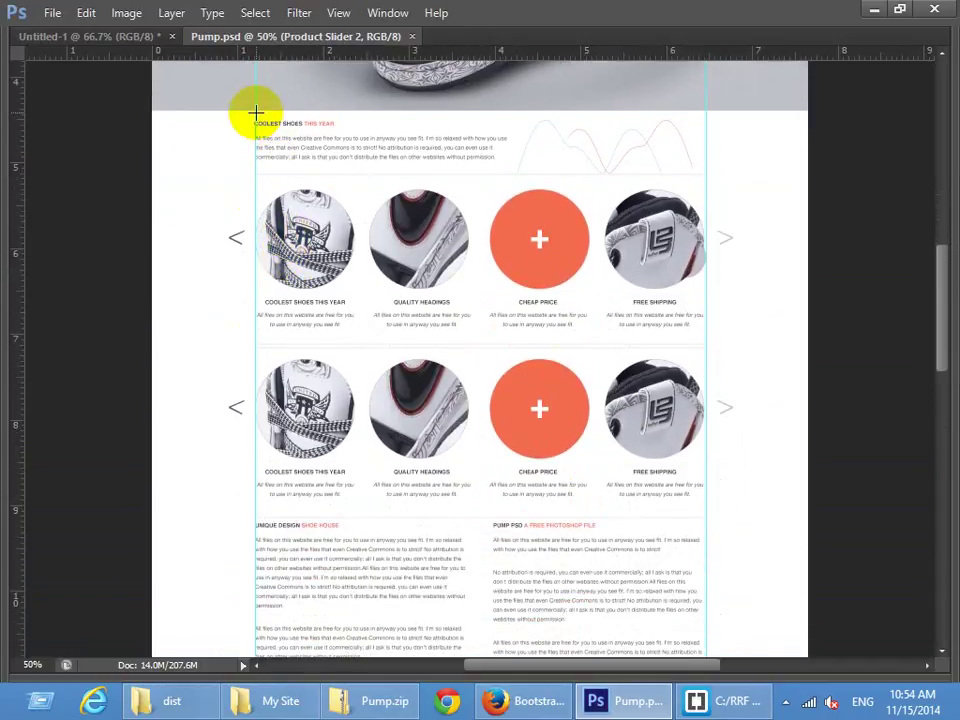
drag(255, 112, 707, 174)
drag(711, 177, 706, 173)
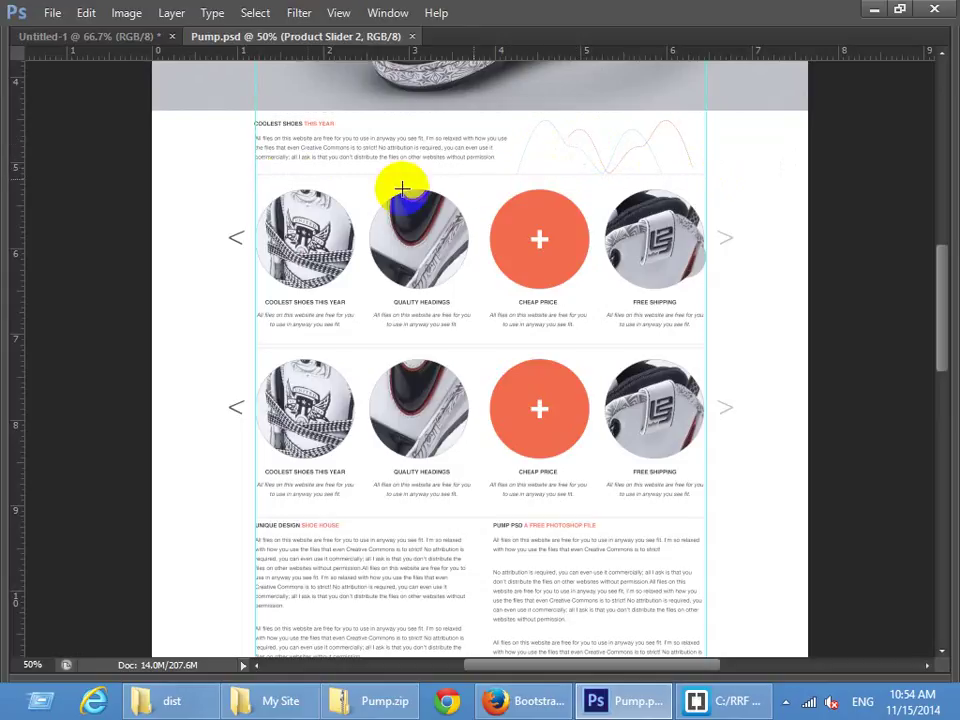
drag(257, 175, 705, 335)
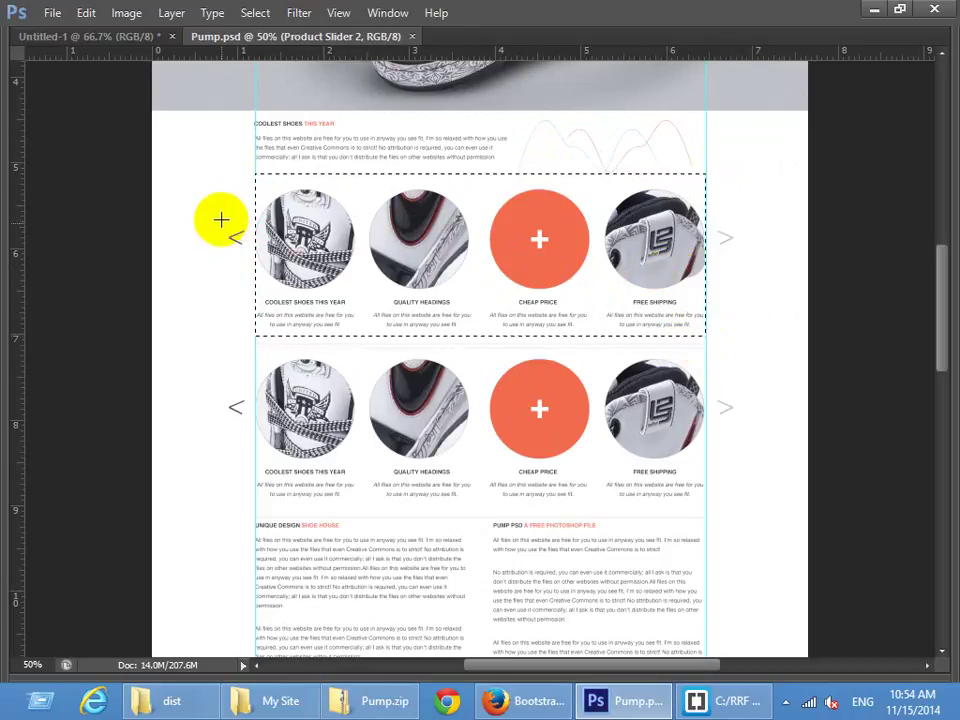
drag(224, 211, 245, 259)
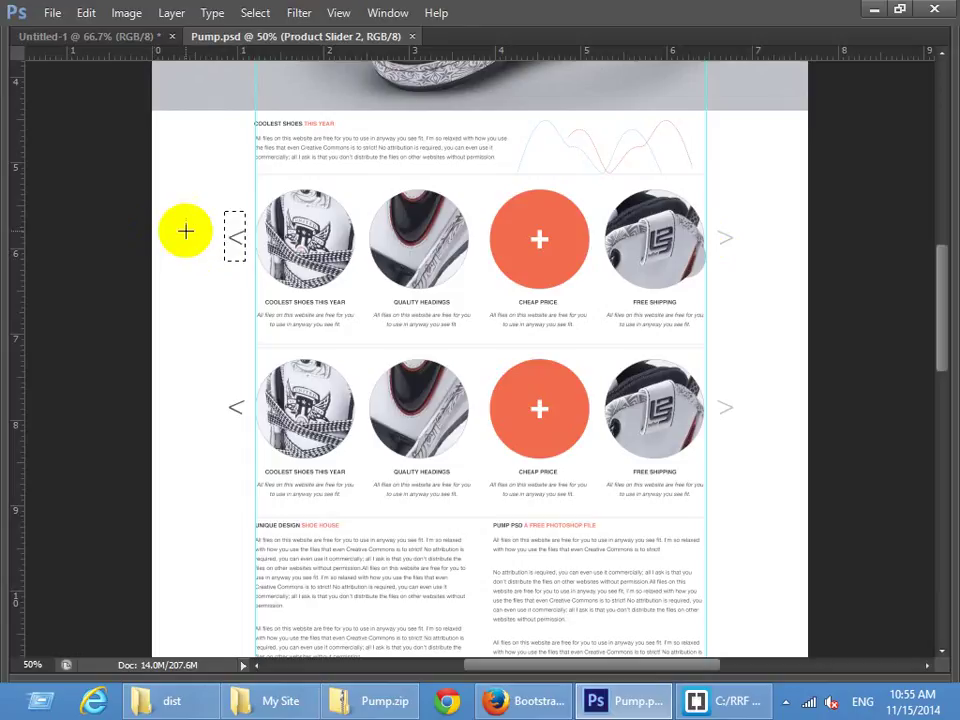
Marquee-select the second product slider row between the guides, then the block holding the two text columns beneath it
scroll(258, 320, down, 1)
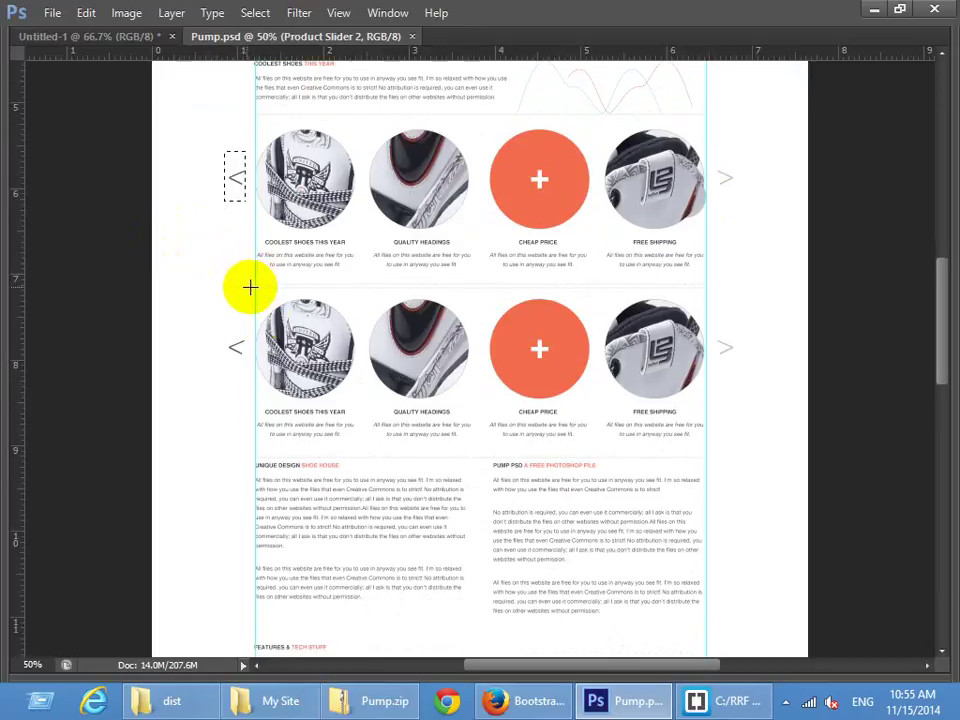
drag(250, 288, 710, 442)
scroll(500, 352, down, 1)
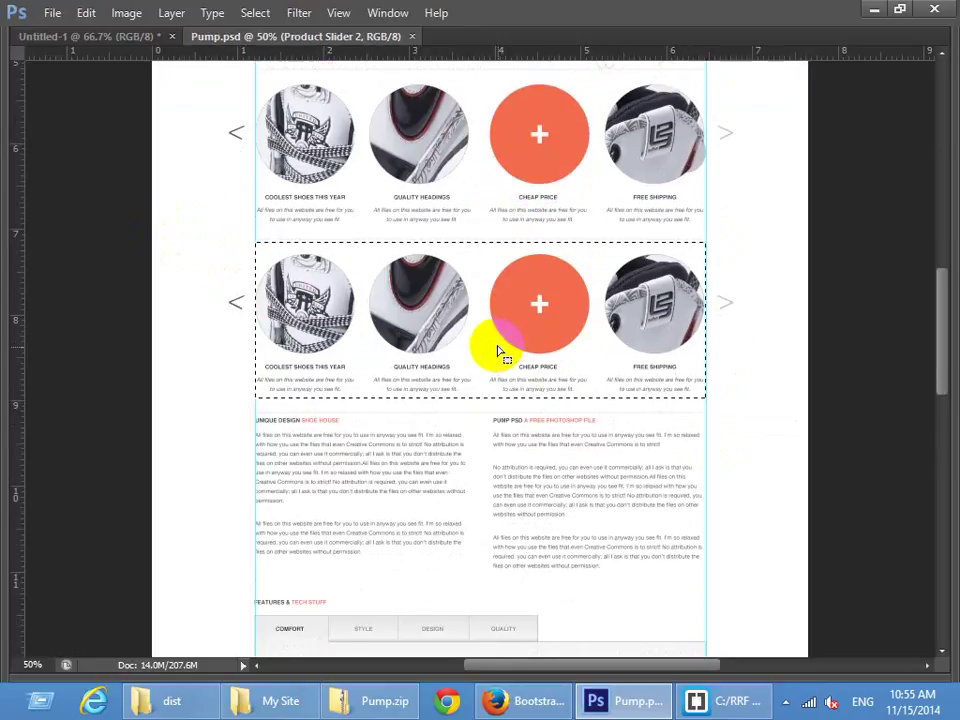
scroll(498, 351, down, 3)
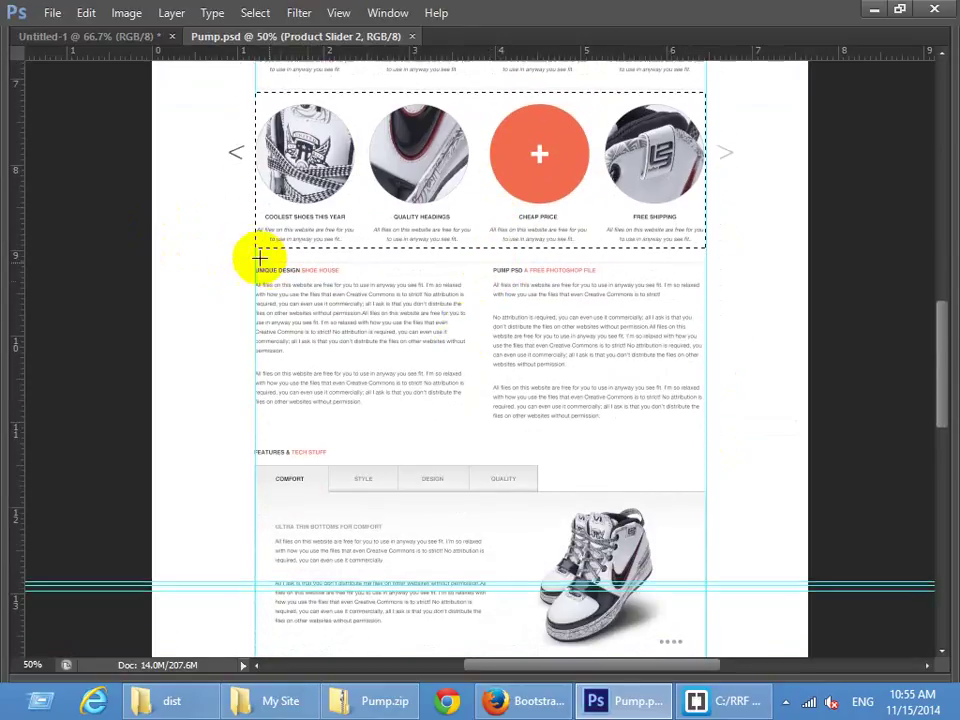
drag(256, 259, 705, 437)
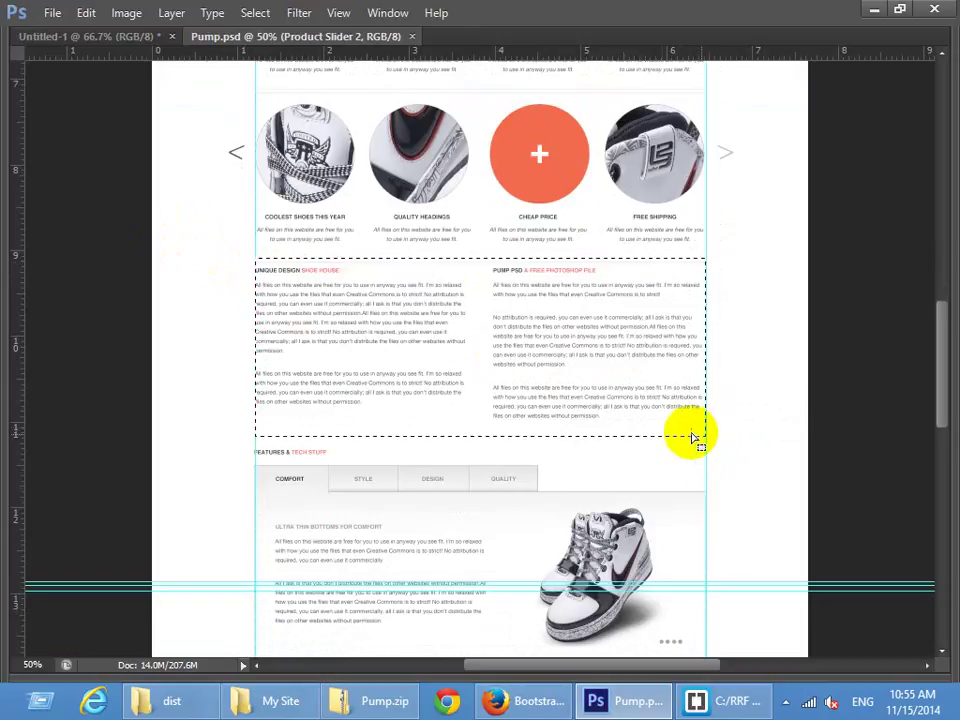
Marquee-select the "Features & Tech Stuff" tab section, then the footer content between the guides, and return to the header
scroll(520, 438, down, 2)
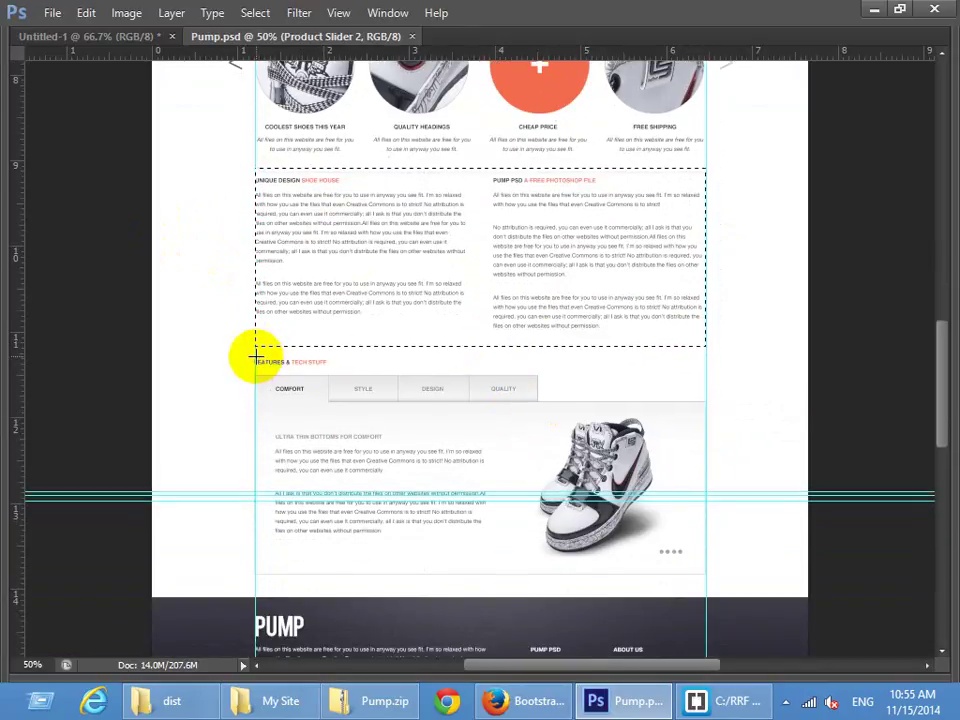
drag(256, 357, 708, 577)
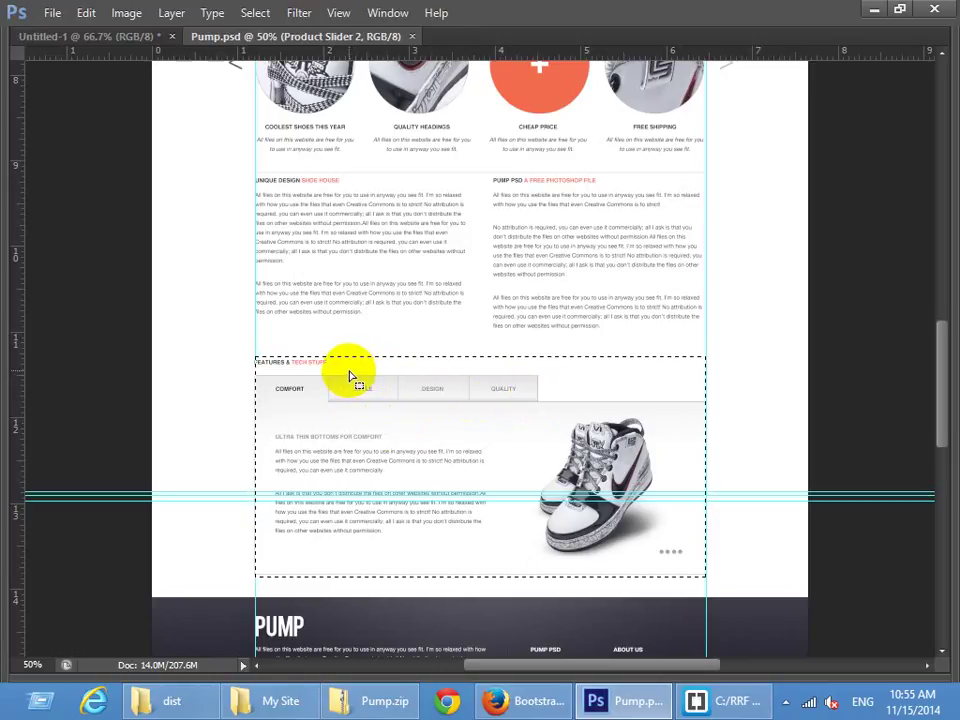
scroll(500, 390, down, 5)
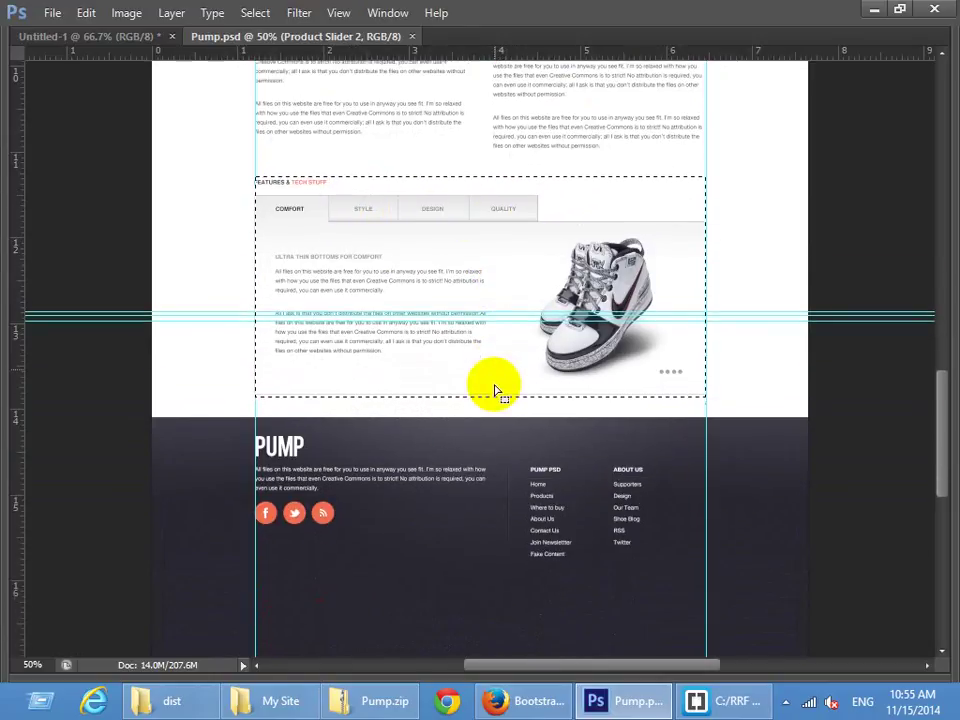
scroll(495, 390, down, 1)
drag(255, 370, 705, 525)
scroll(531, 470, up, 3)
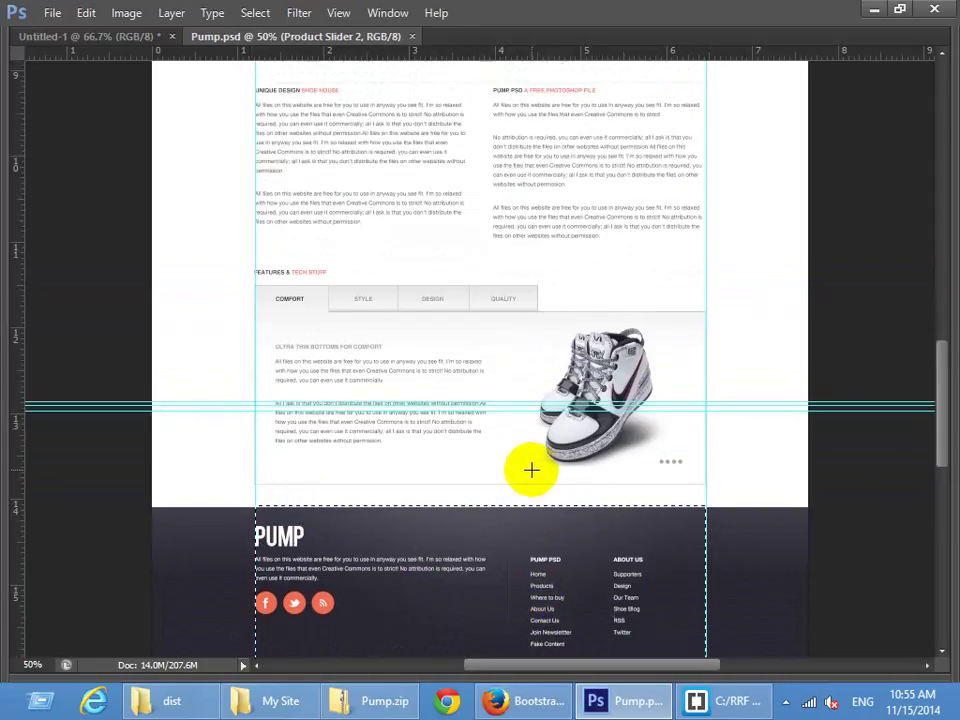
scroll(531, 468, up, 13)
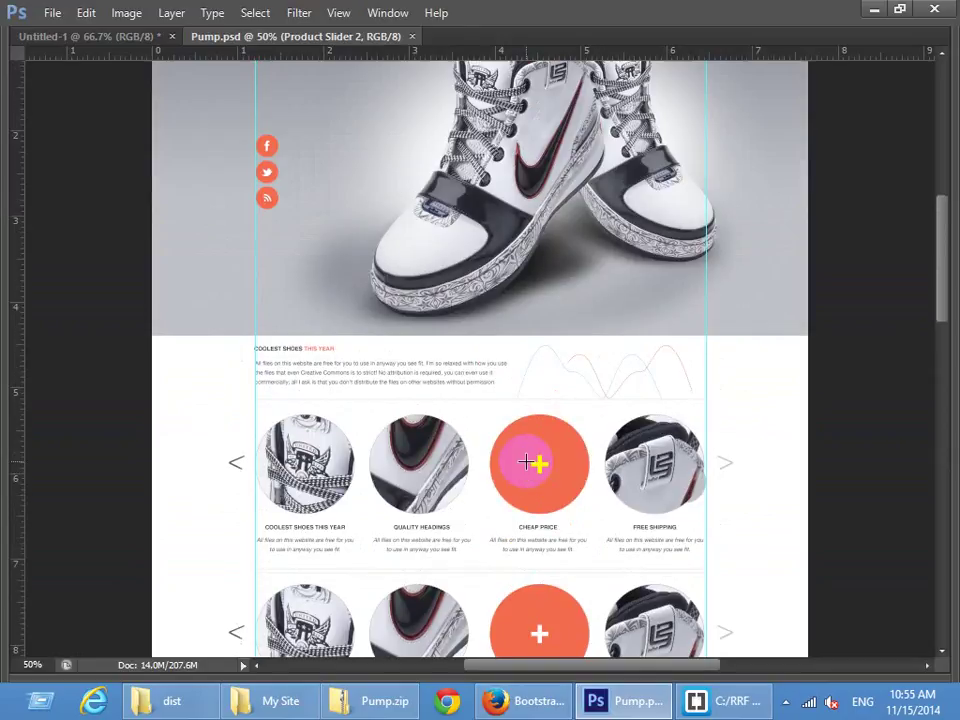
scroll(526, 461, up, 6)
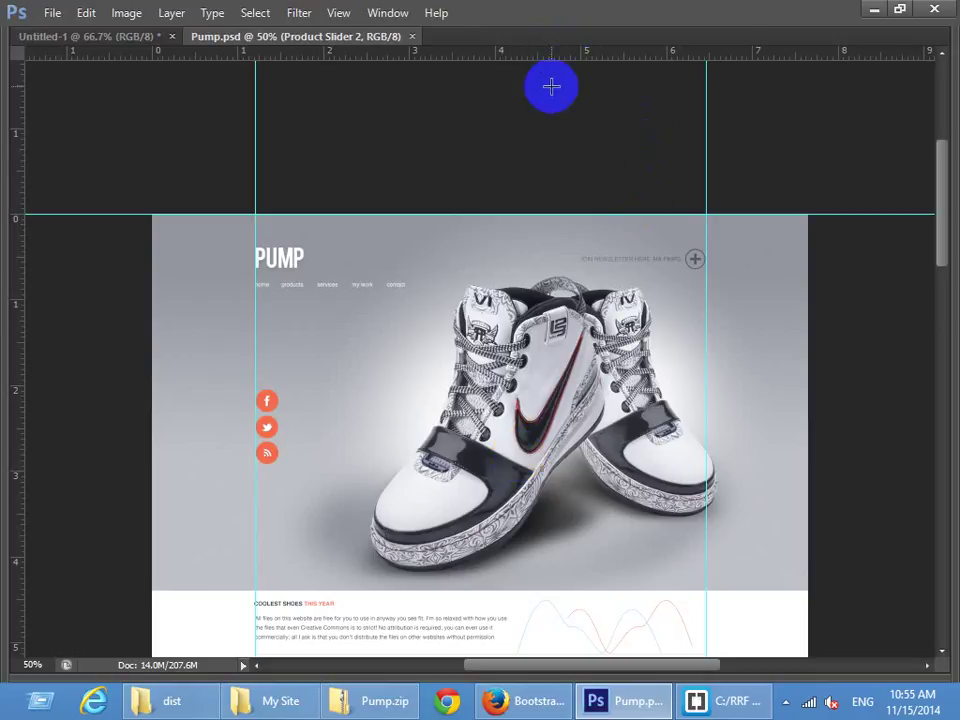
Hide and show the rulers repeatedly, leaving them shown
key(ctrl+r)
key(ctrl+r)
key(ctrl+r)
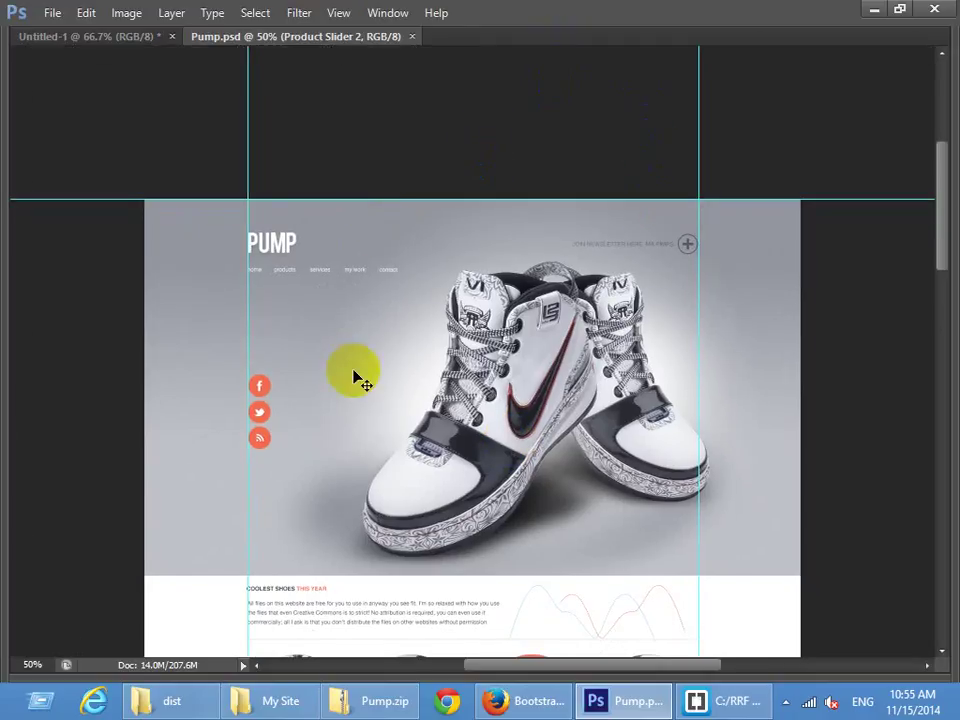
key(ctrl+r)
key(ctrl+r)
key(ctrl+r)
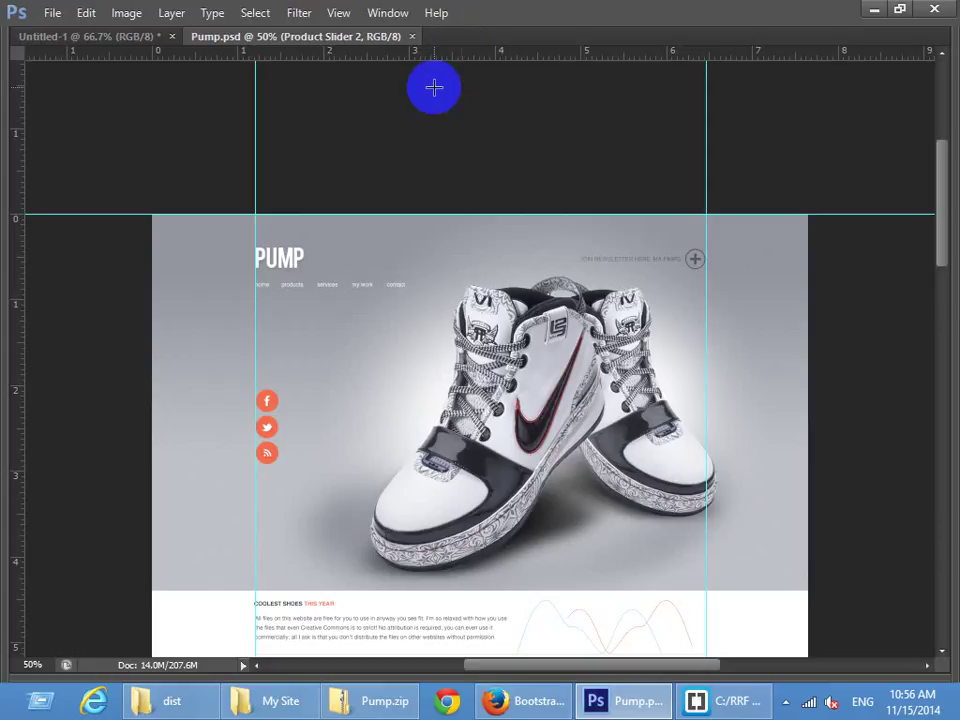
Set the ruler units to pixels and marquee-select the header area between the vertical guides, about 962 by 422 px
right_click(449, 55)
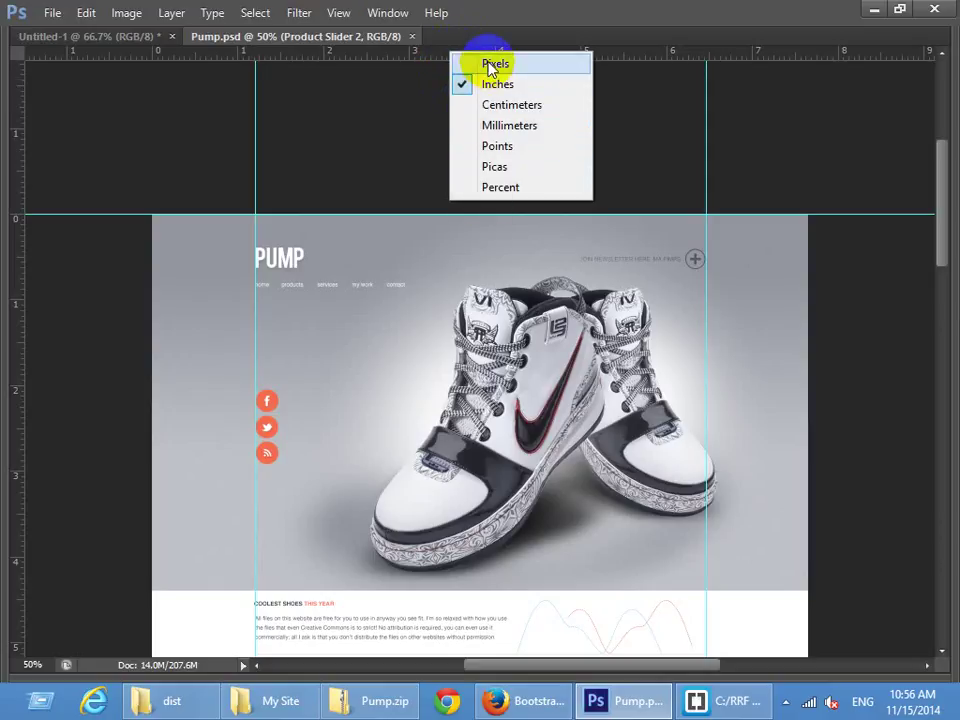
click(490, 64)
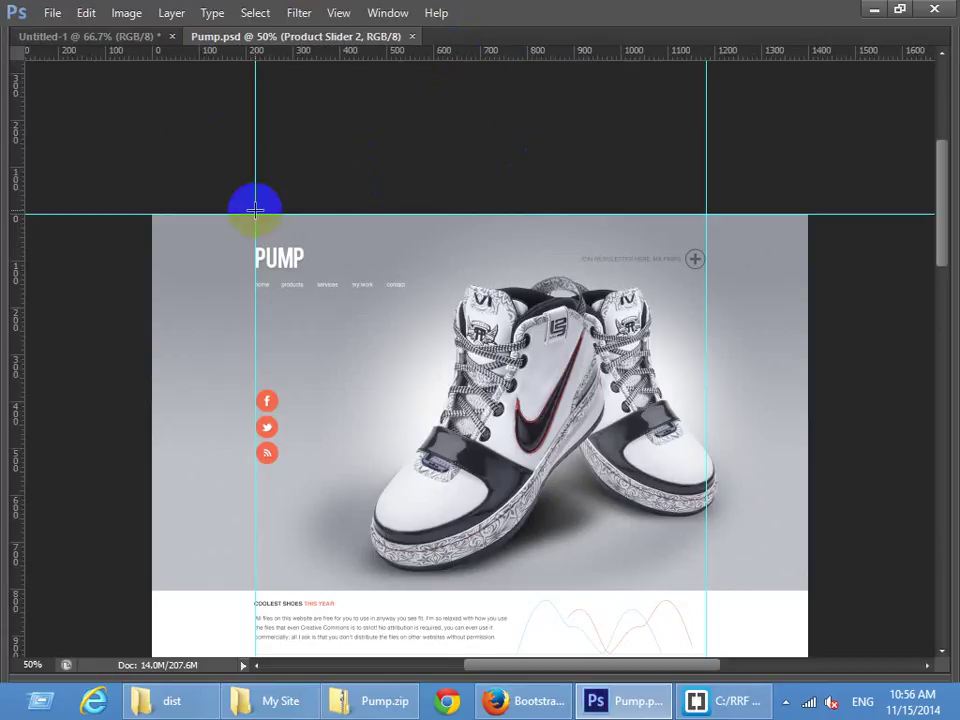
drag(255, 210, 708, 410)
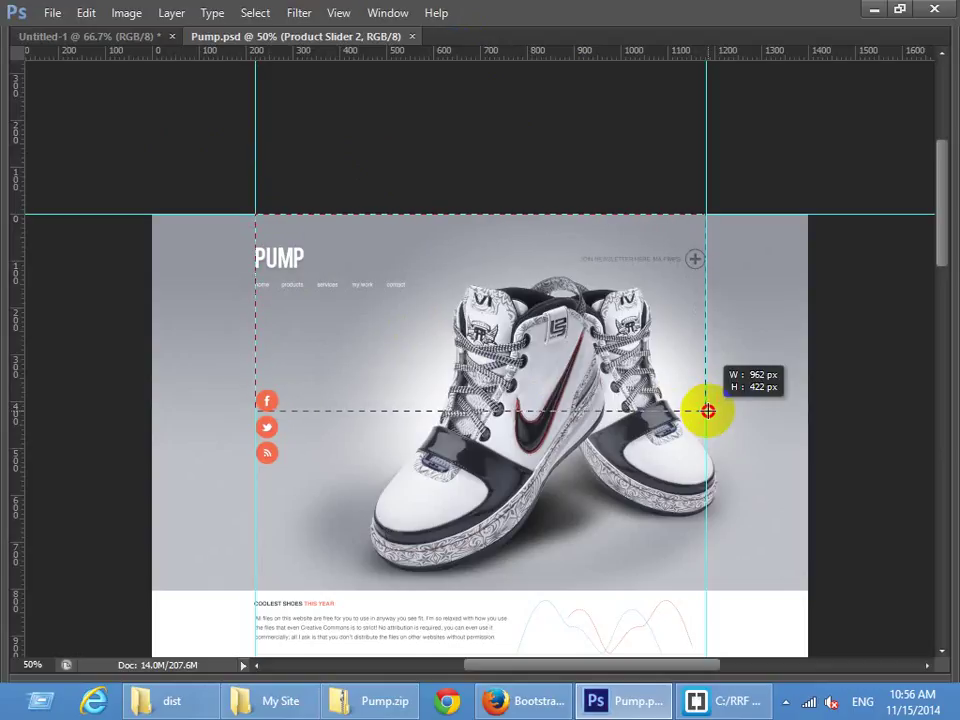
Marquee-select the header area between the vertical guides again, sweep a selection across the full page width, and deselect it
drag(708, 410, 708, 410)
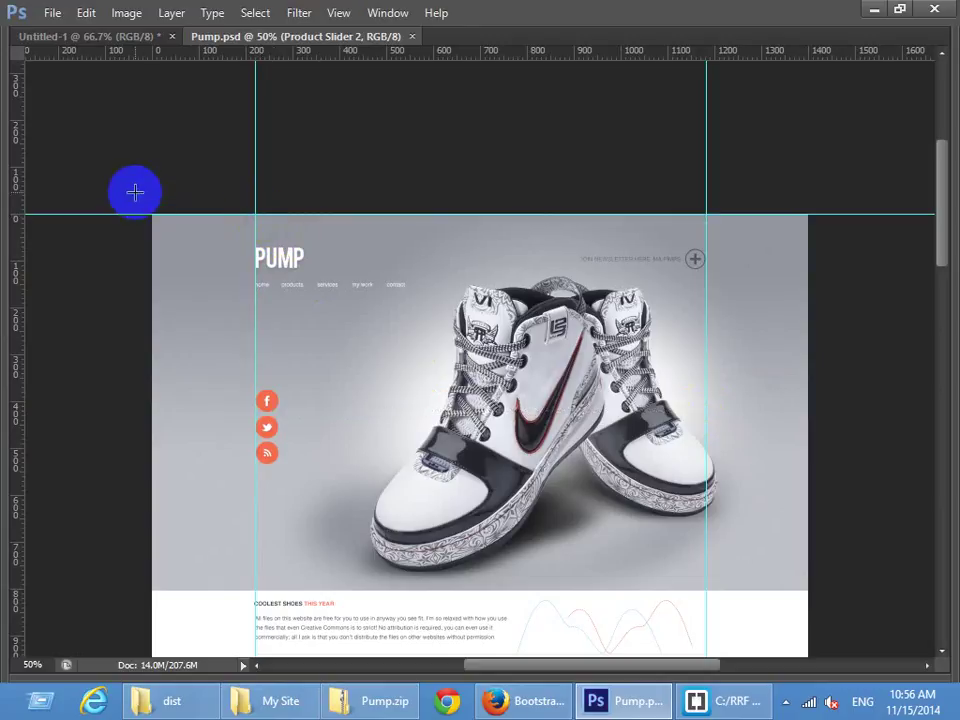
drag(255, 215, 709, 384)
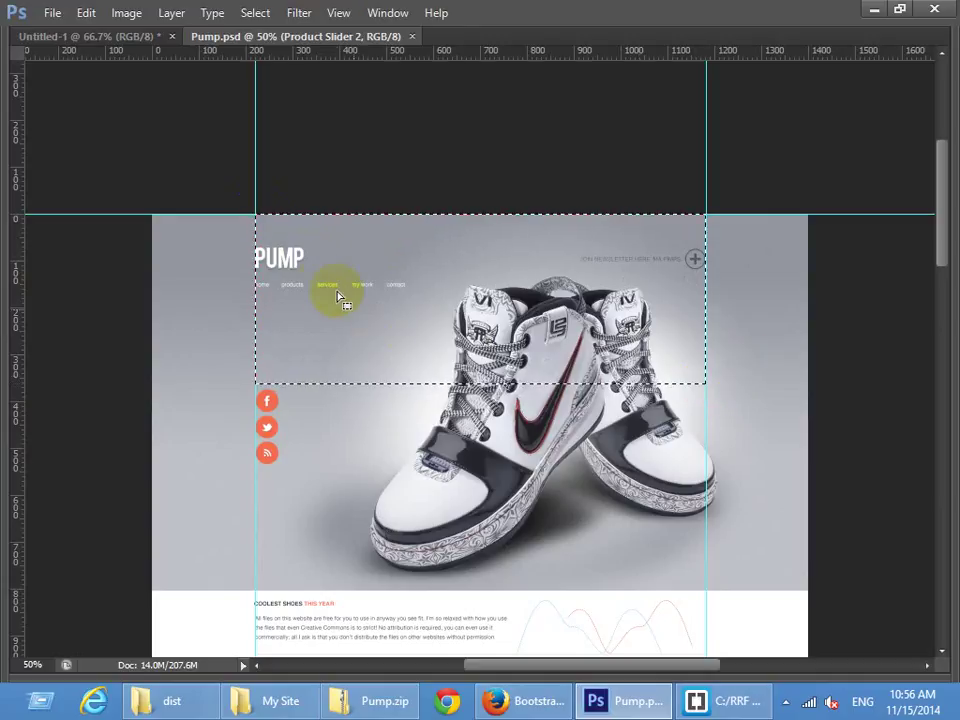
click(240, 242)
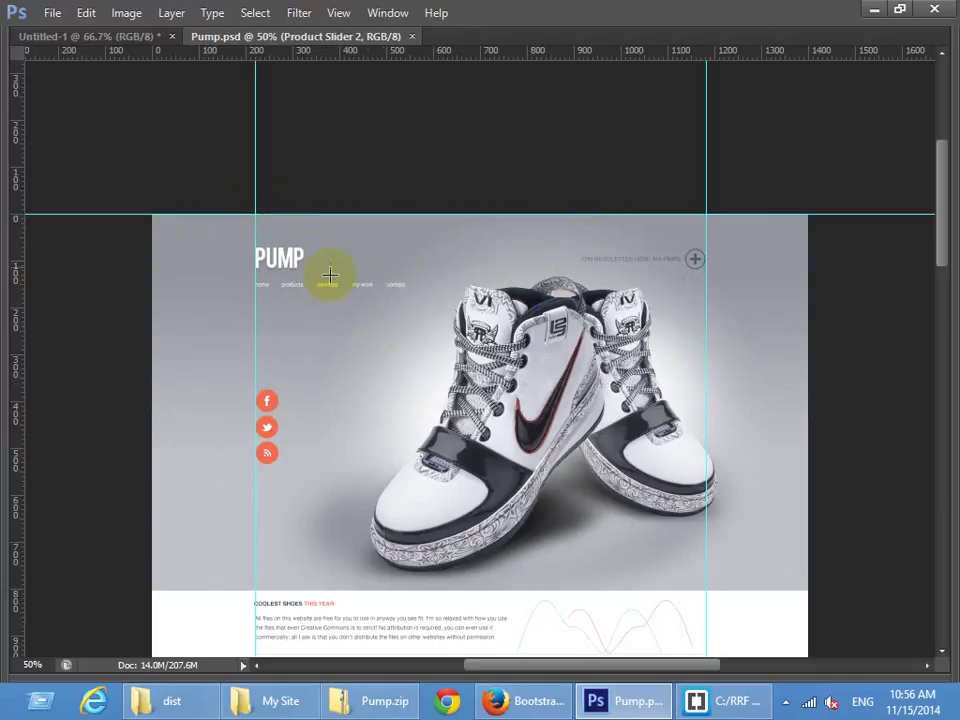
drag(113, 281, 896, 416)
key(ctrl+d)
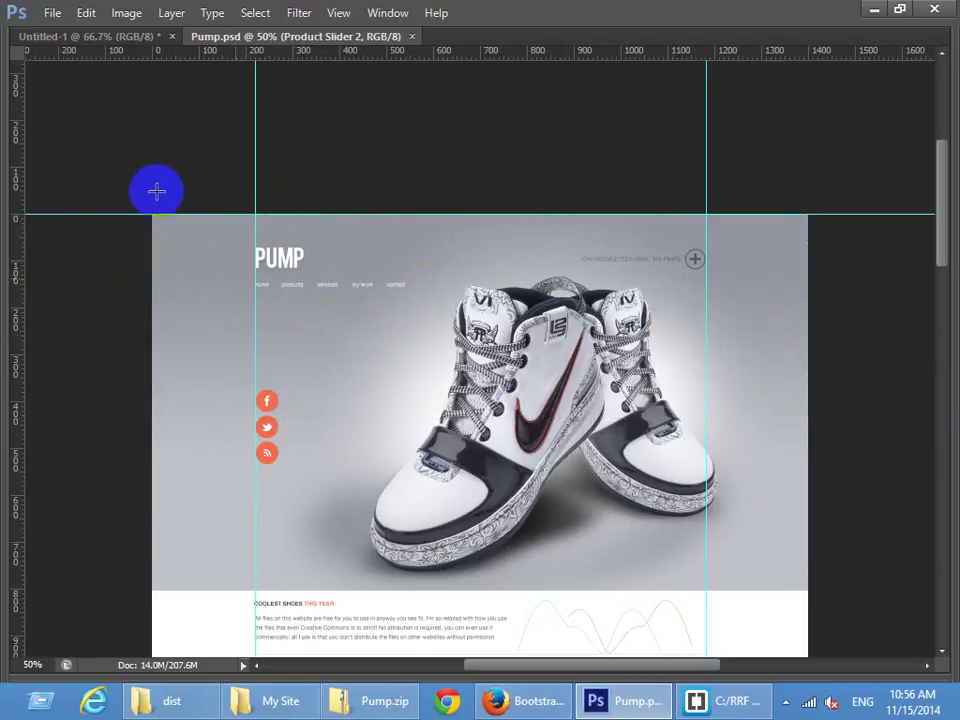
Resize the image proportionally to 1500 px wide, keeping existing pixel data for missing fonts, and marquee-select the header between the guides
click(120, 16)
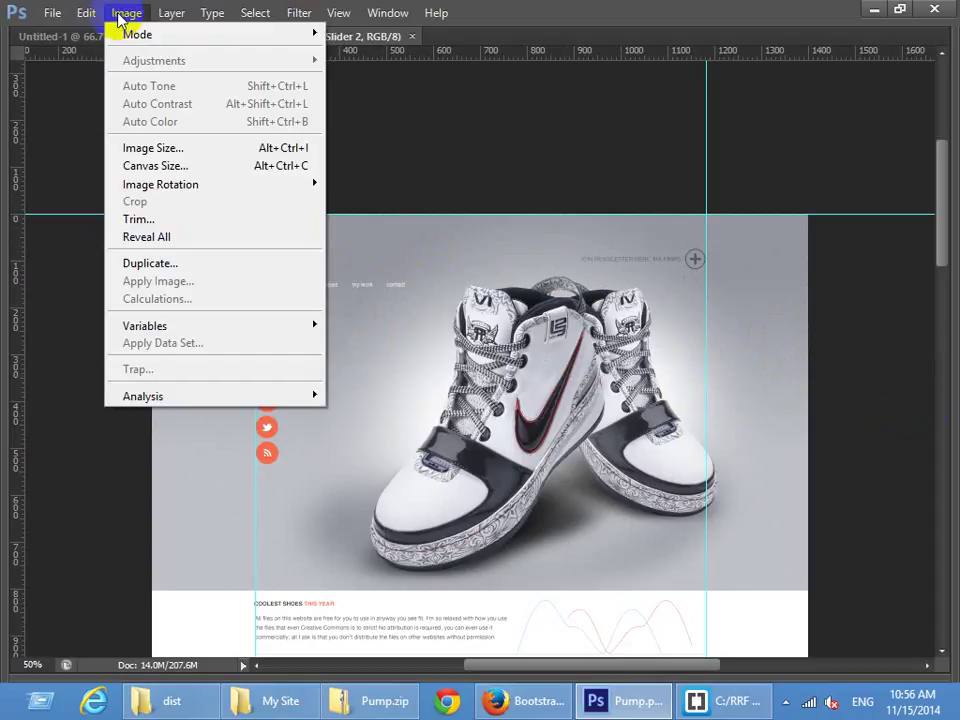
click(168, 148)
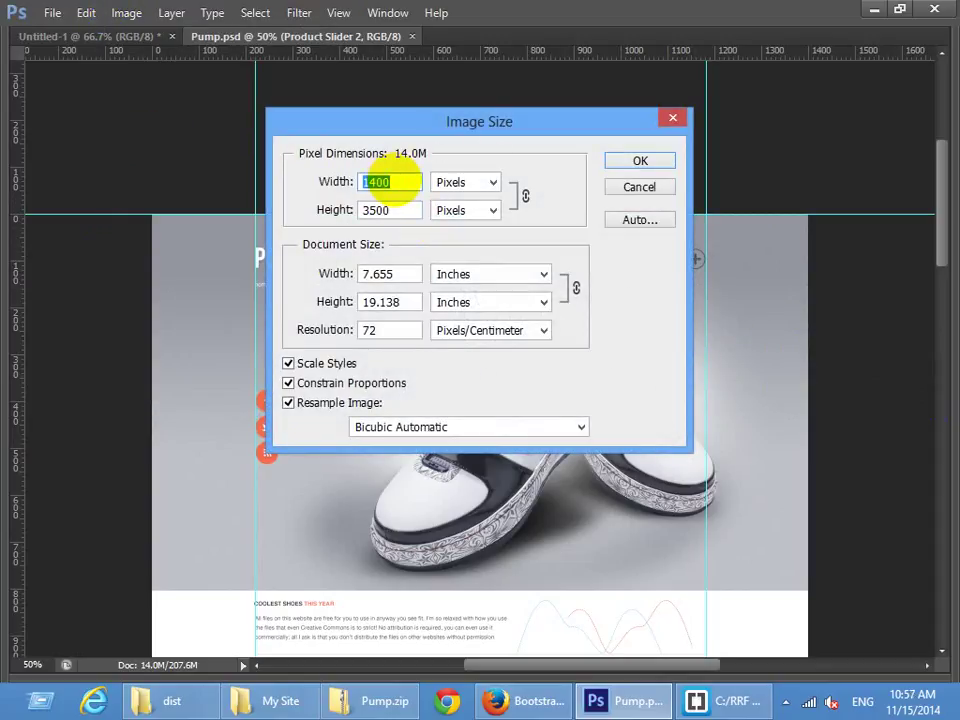
text(1500)
click(641, 161)
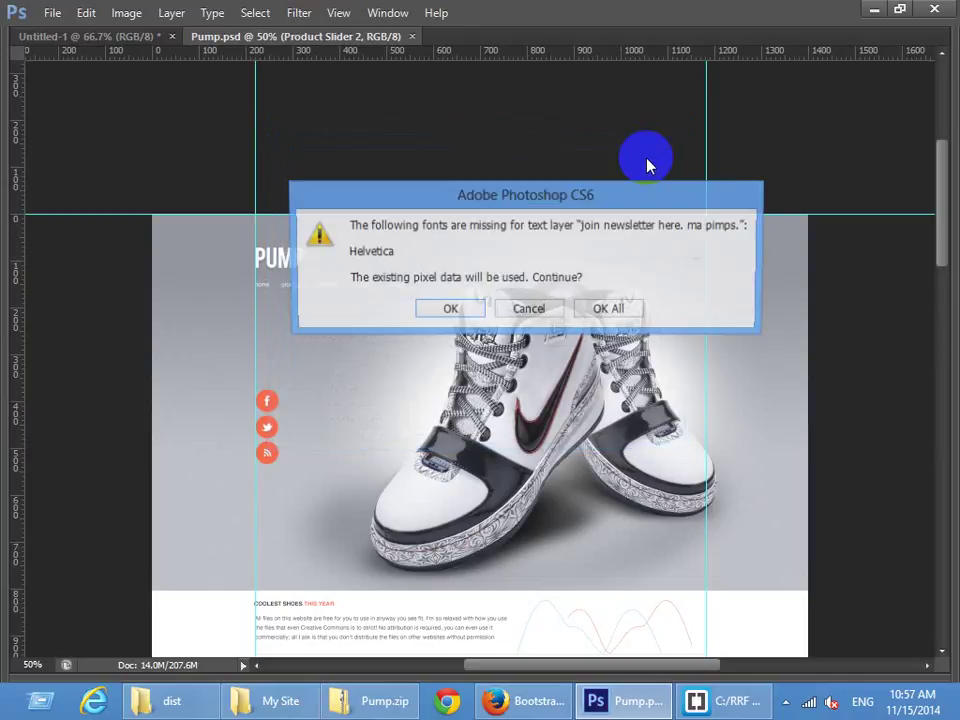
click(629, 309)
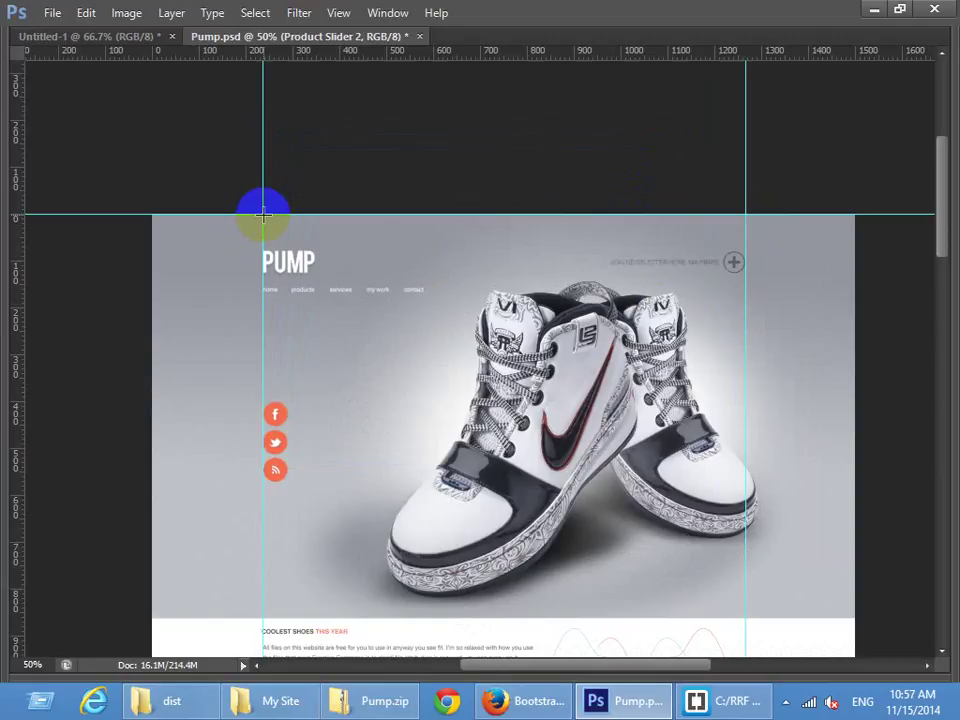
drag(263, 214, 750, 392)
Resize the image proportionally to 1600 px wide, measure the header between the guides with a marquee, and deselect it
click(124, 14)
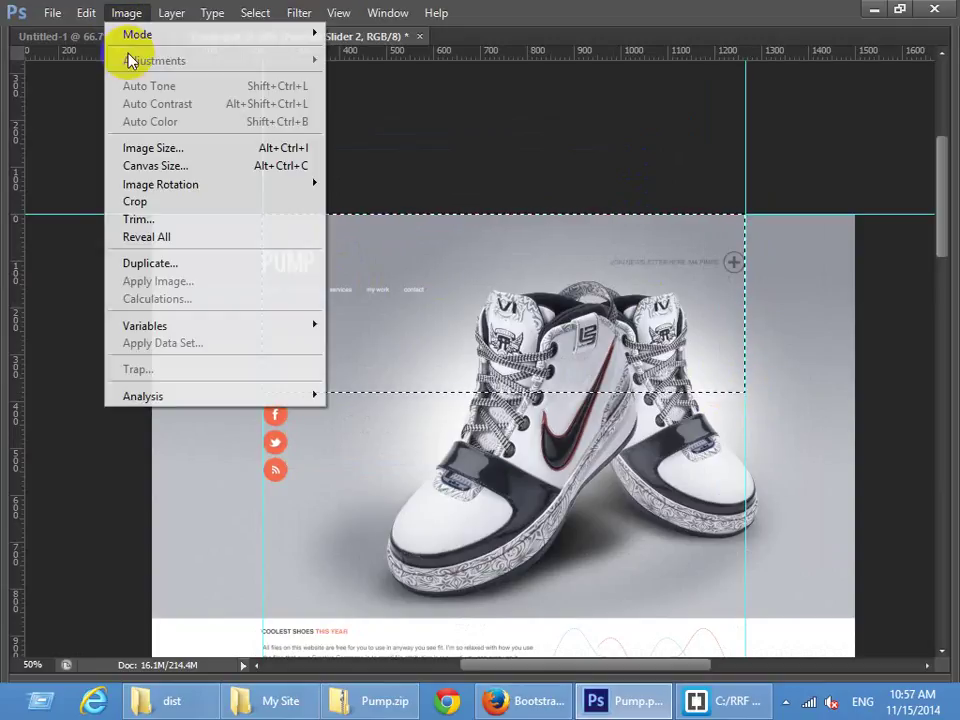
click(140, 148)
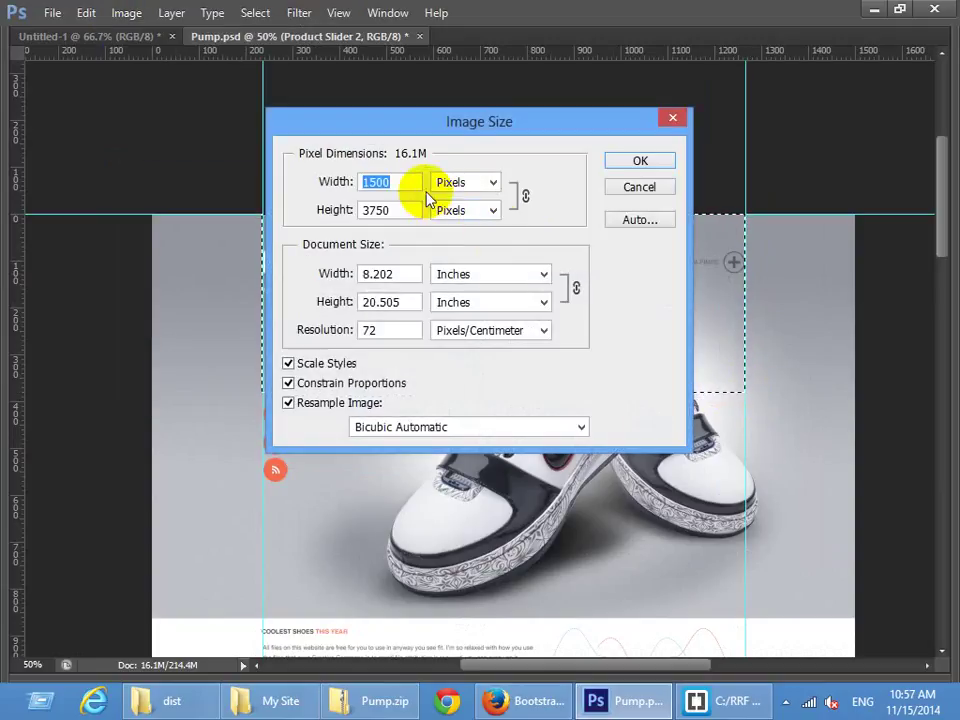
text(1600)
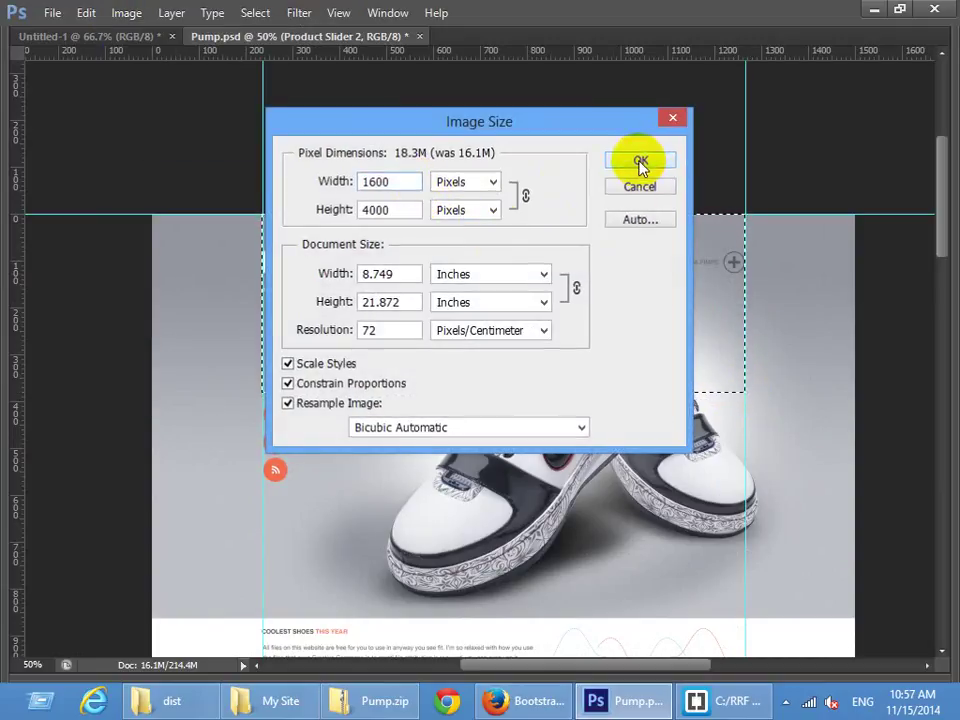
click(640, 162)
click(608, 313)
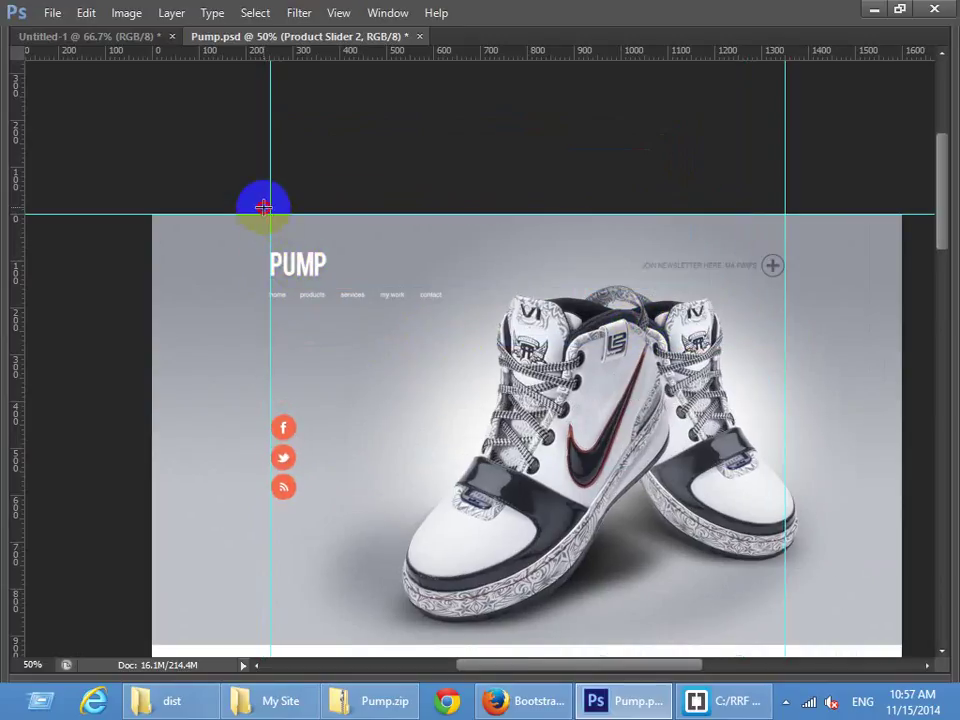
drag(263, 207, 787, 402)
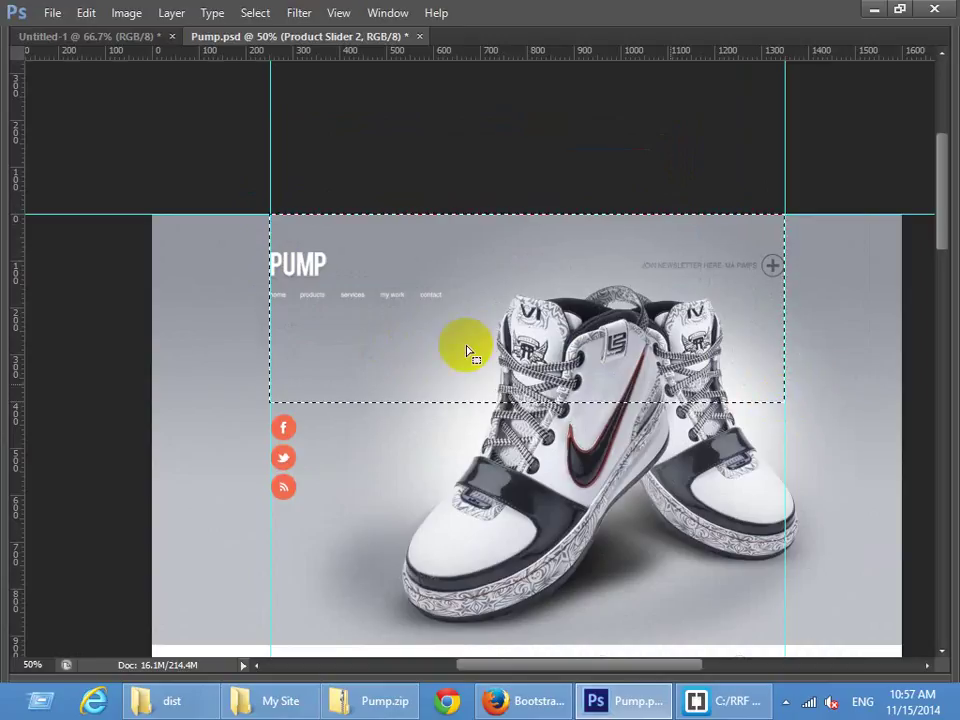
click(167, 103)
Resize the image proportionally to 1680 px wide and measure the header's width between the vertical guides with a marquee
click(127, 14)
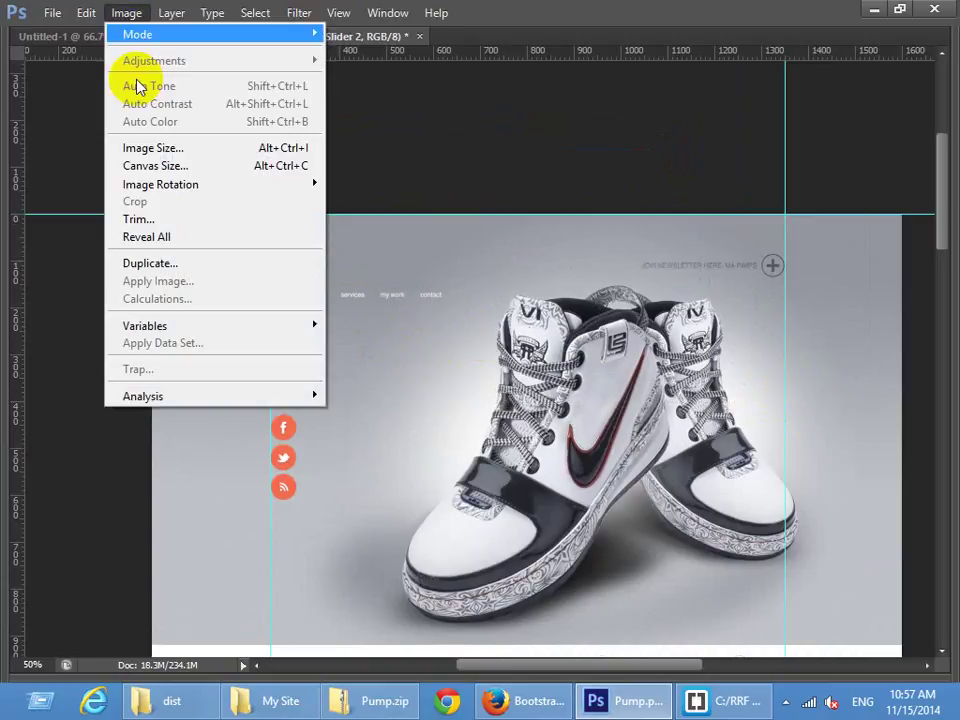
click(148, 146)
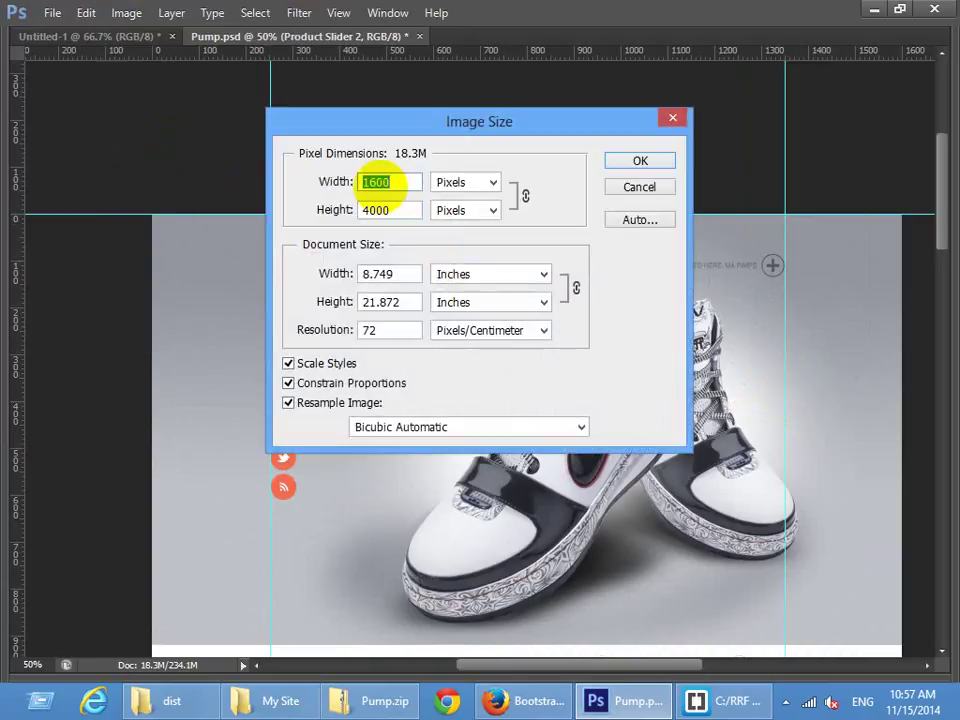
text(1650)
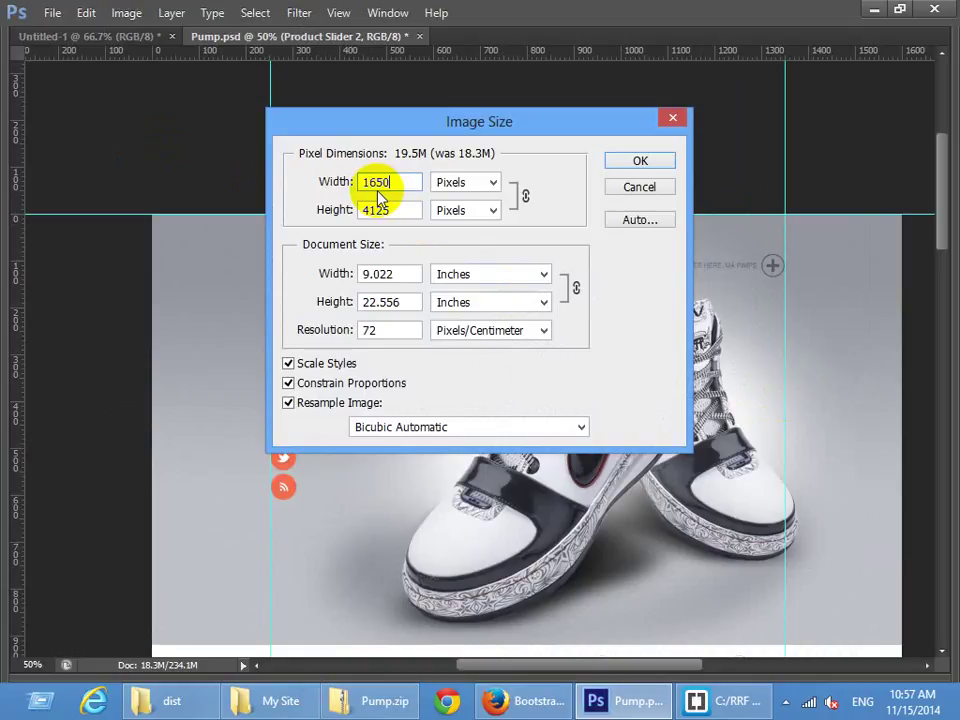
key(BackSpace)
key(BackSpace)
text(80)
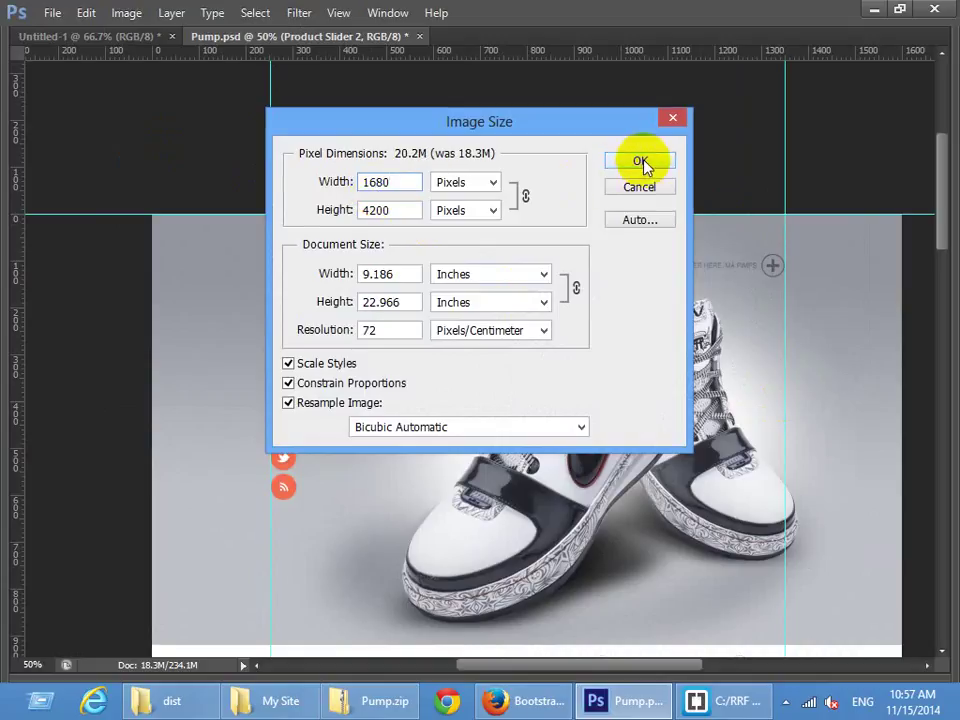
click(642, 165)
click(611, 309)
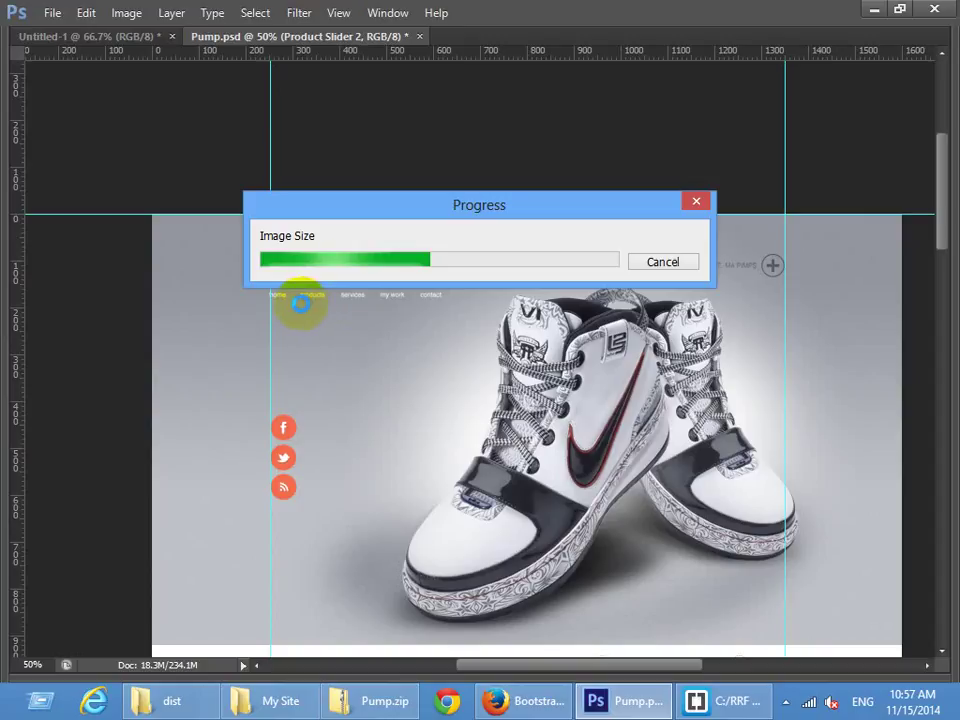
drag(276, 215, 816, 435)
Resize the image proportionally to 1720 px wide and marquee-select the header from guide to guide to check its width
click(131, 12)
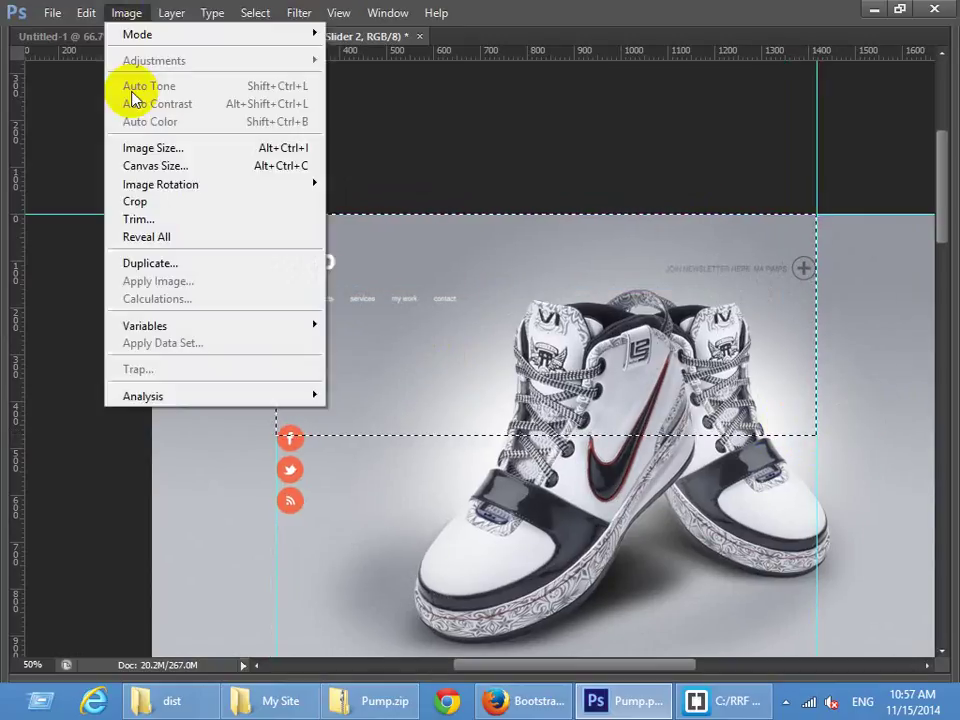
click(160, 152)
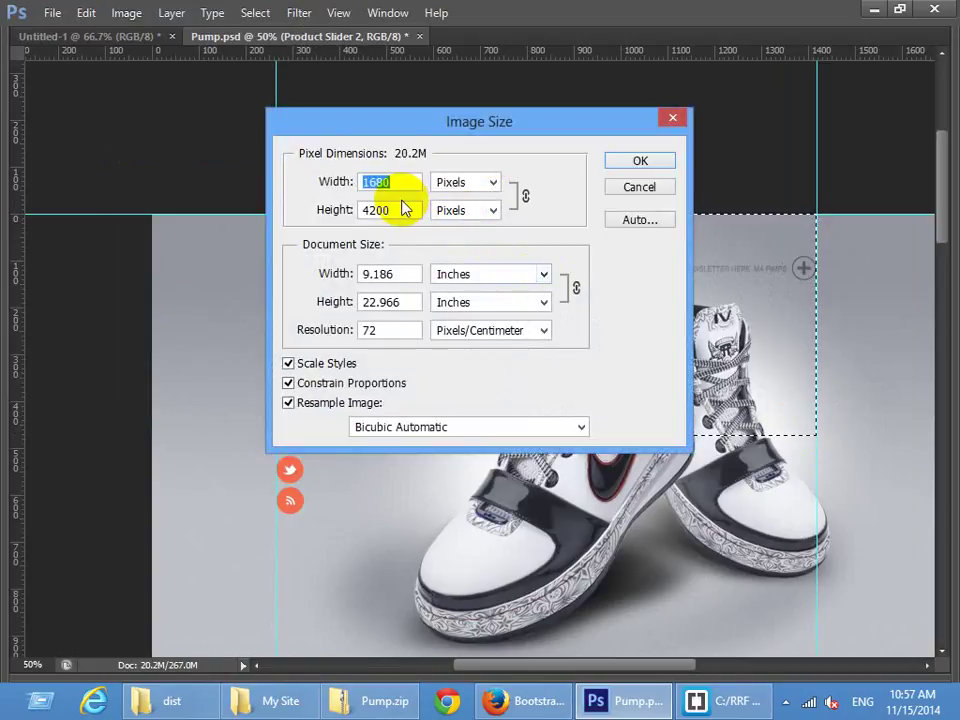
text(1720)
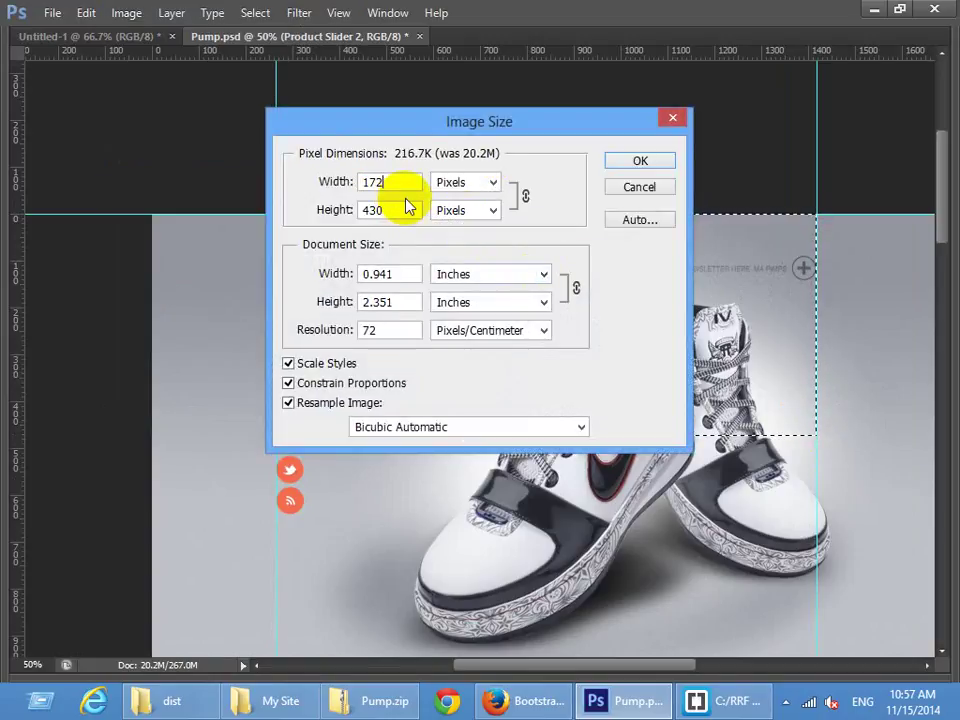
click(640, 161)
click(615, 304)
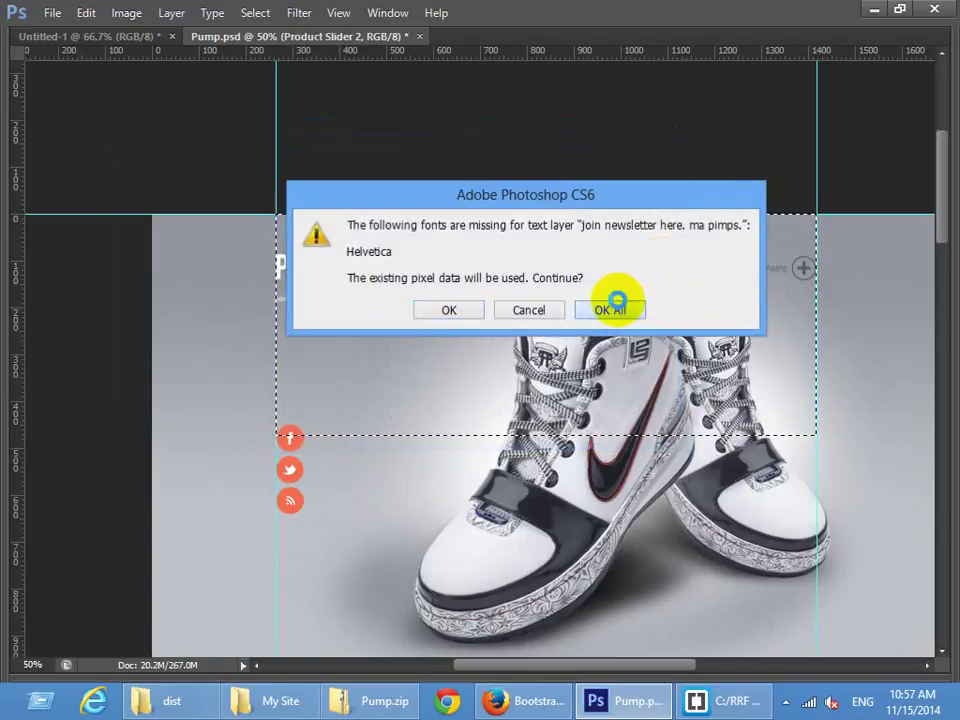
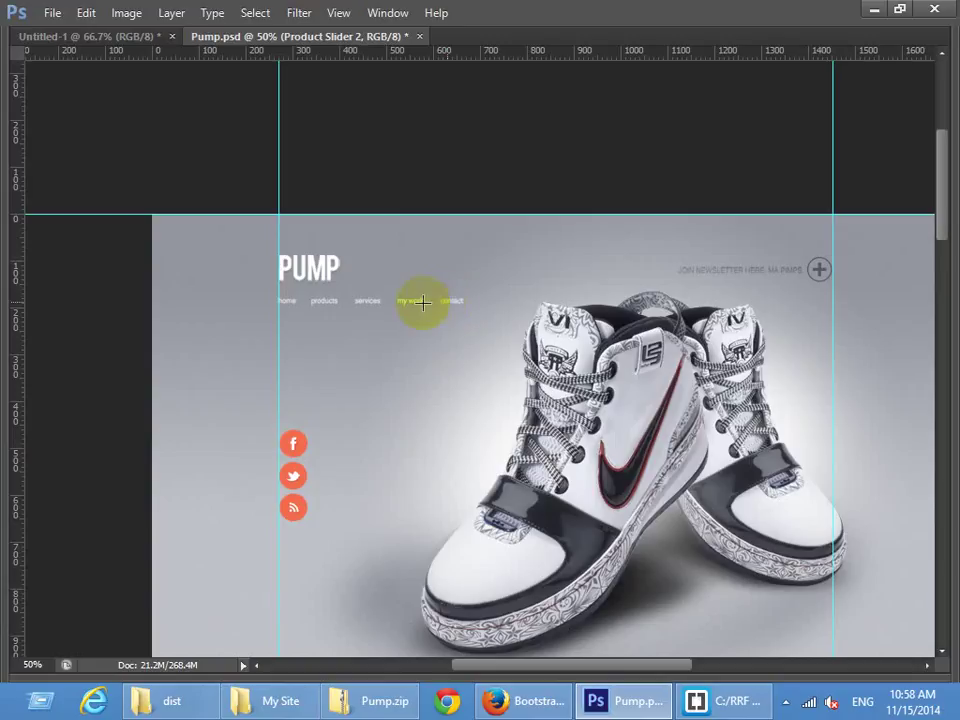
drag(278, 214, 831, 465)
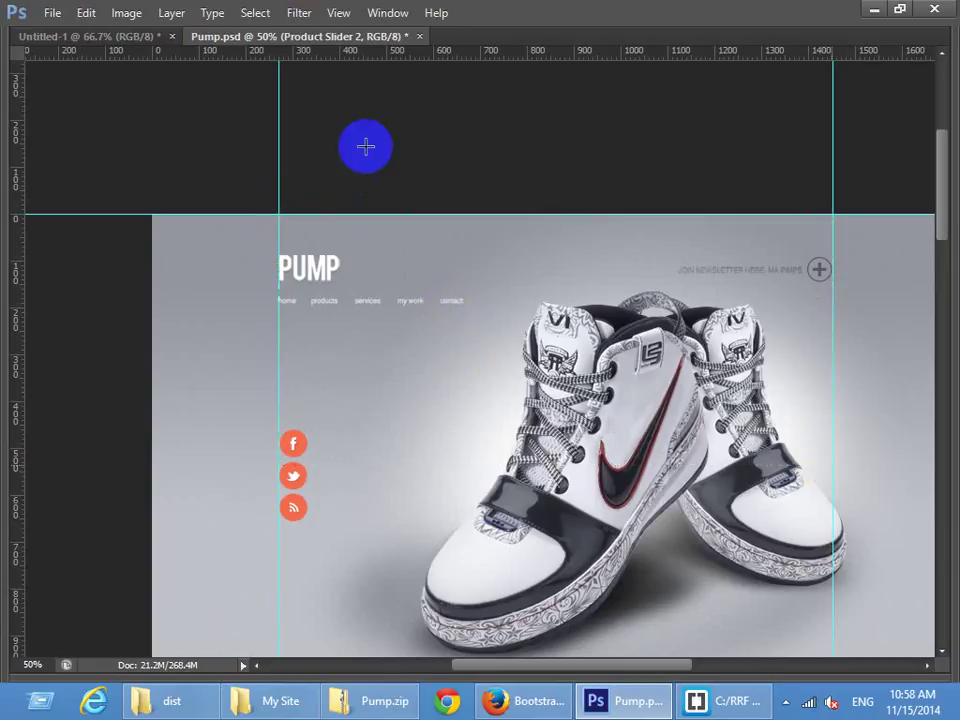
Reduce the image width to 1710 px with proportions constrained and marquee-select the header area between the two vertical guides
click(115, 16)
click(178, 147)
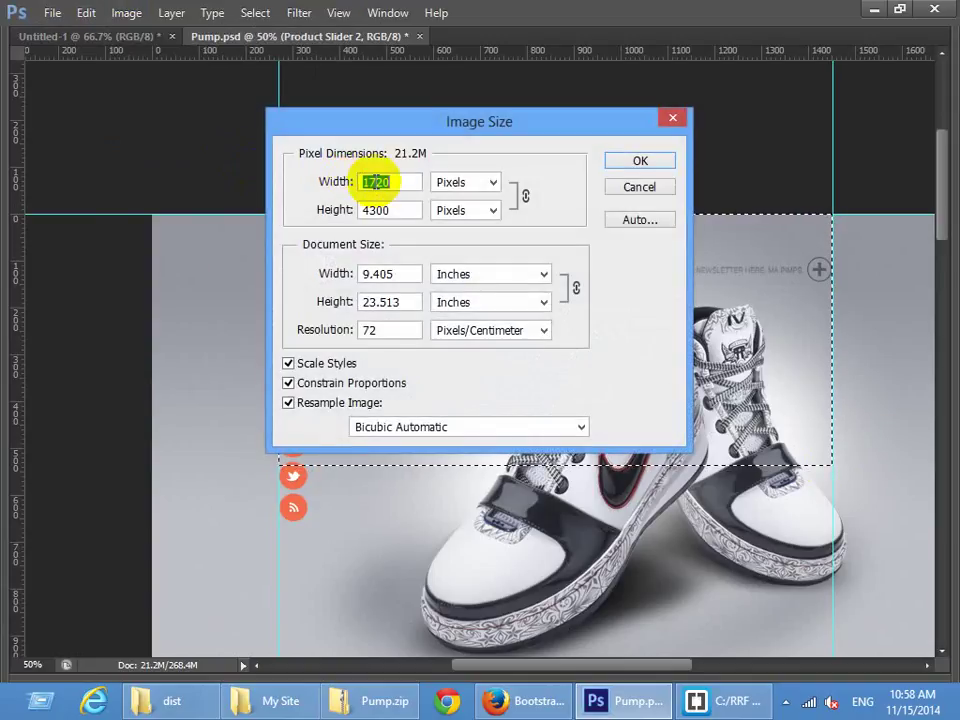
click(376, 182)
text(1)
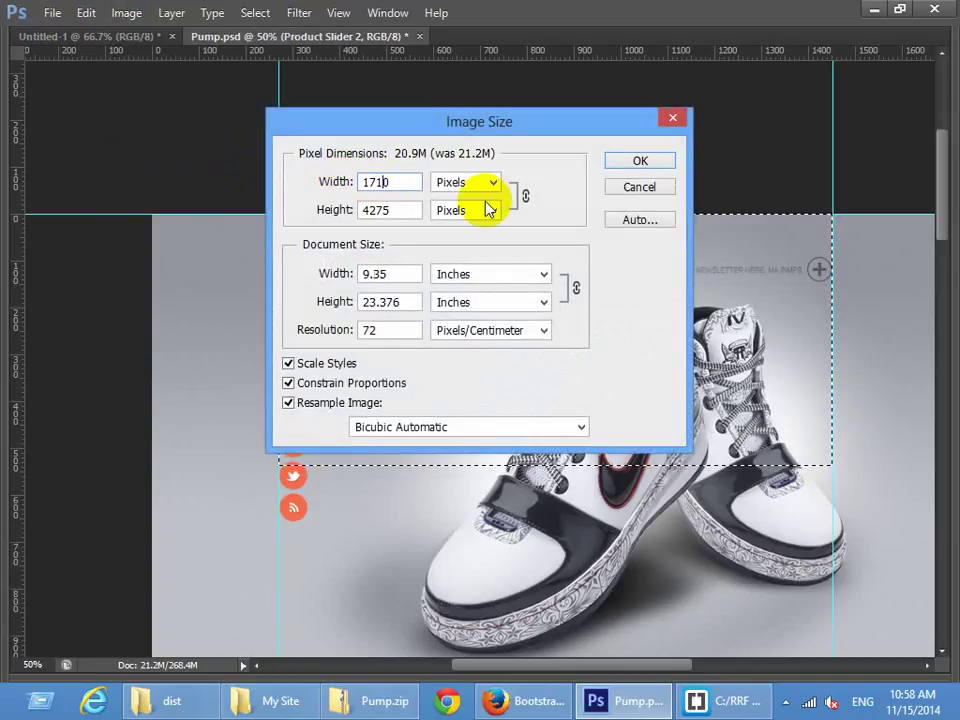
click(632, 162)
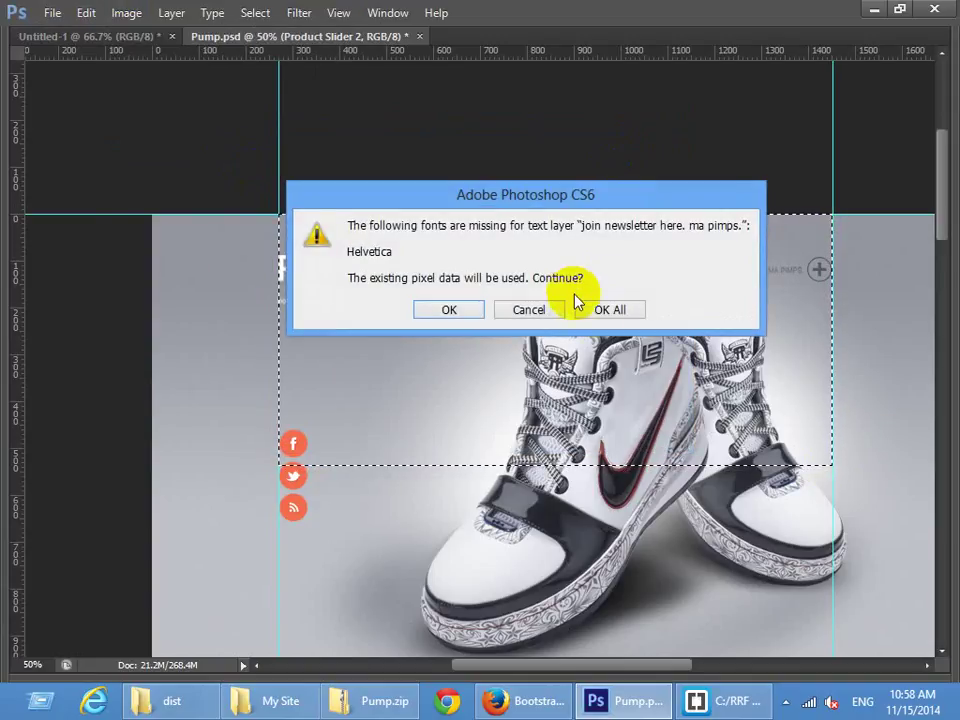
click(606, 309)
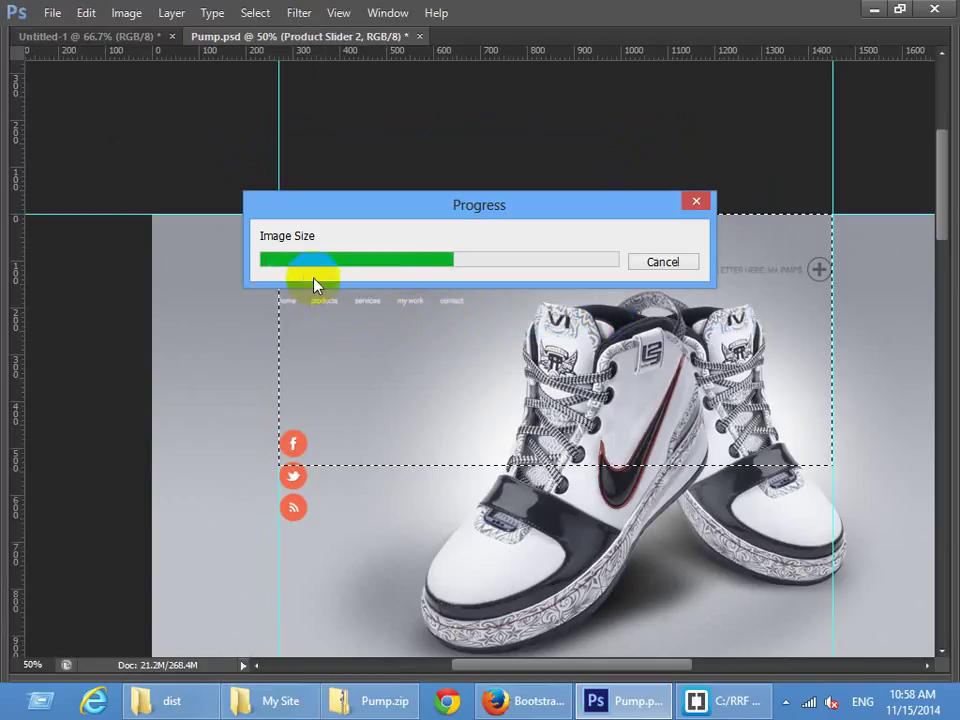
drag(269, 214, 800, 441)
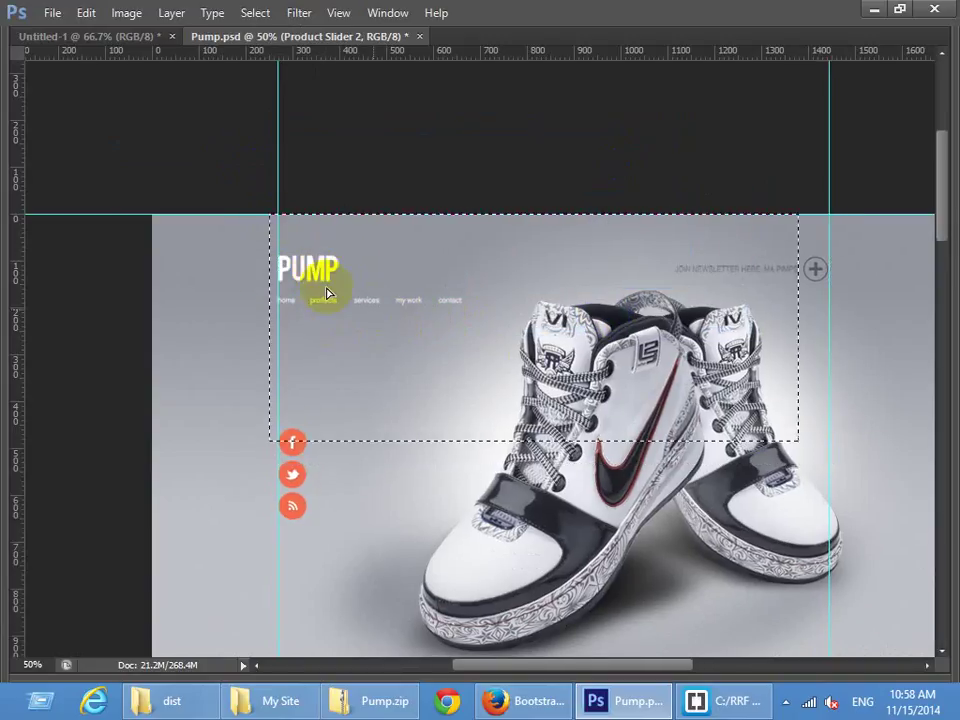
drag(279, 214, 827, 422)
Reduce the image width slightly with proportions constrained, keeping the existing pixel data for all text layers with missing fonts
click(127, 12)
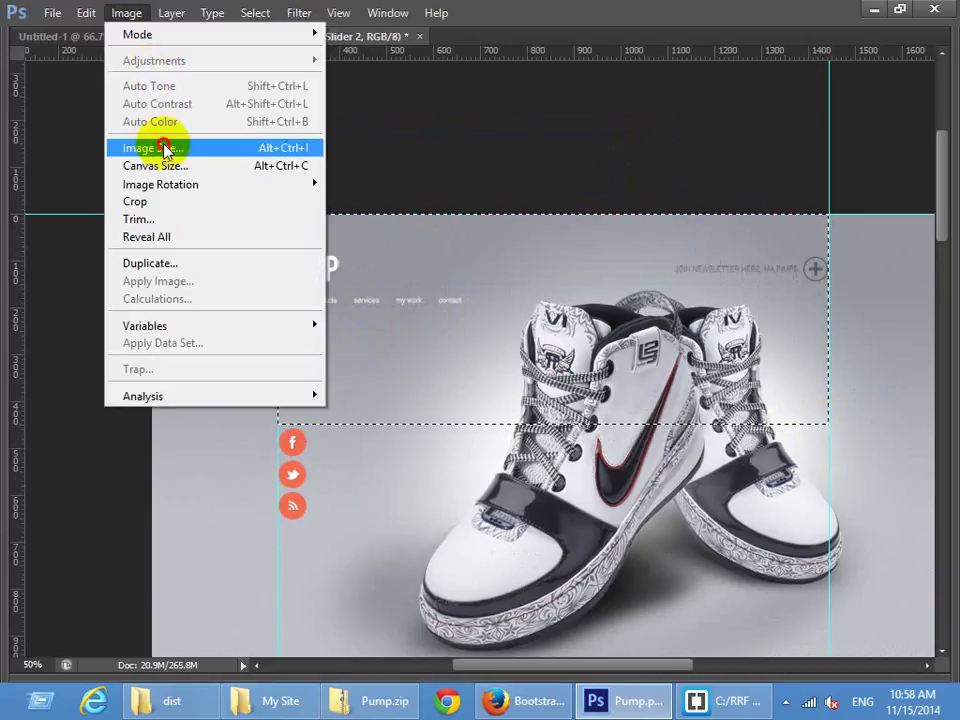
click(163, 148)
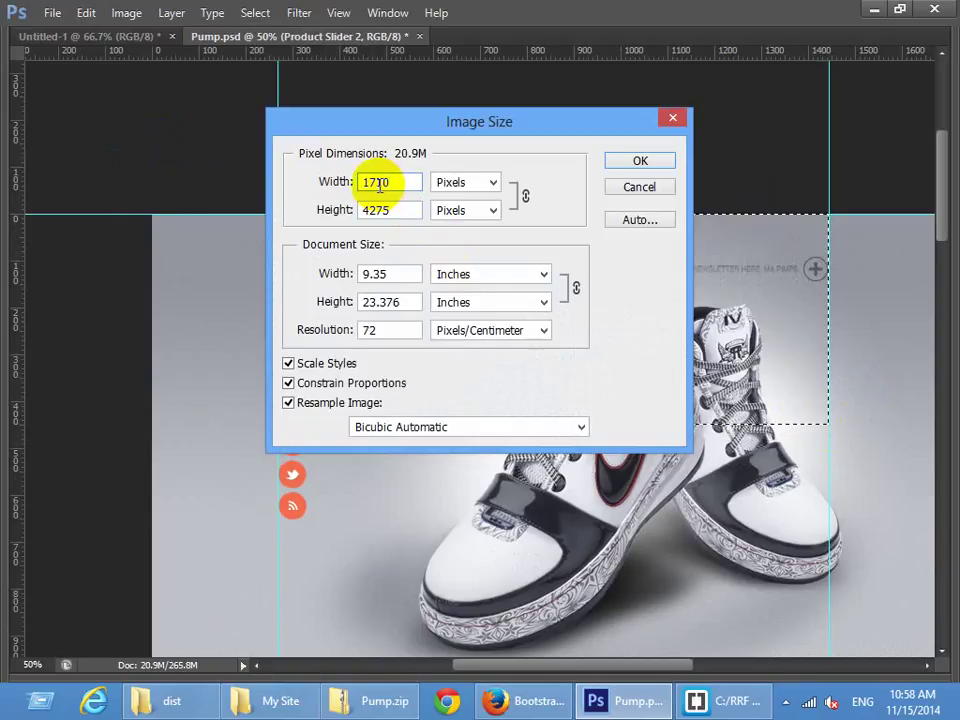
drag(380, 182, 409, 182)
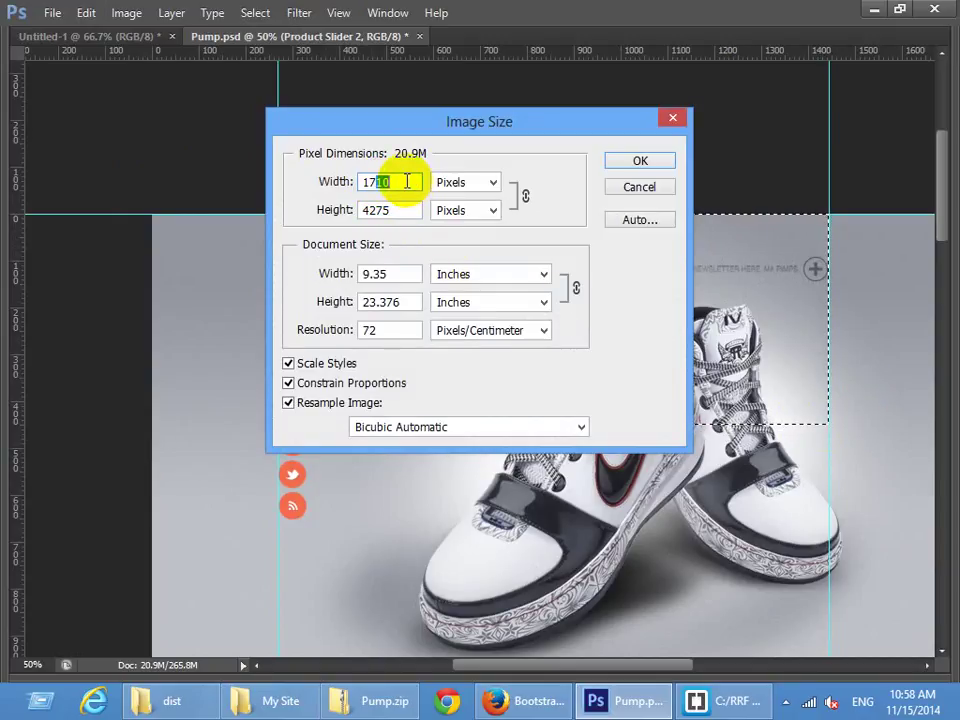
text(5)
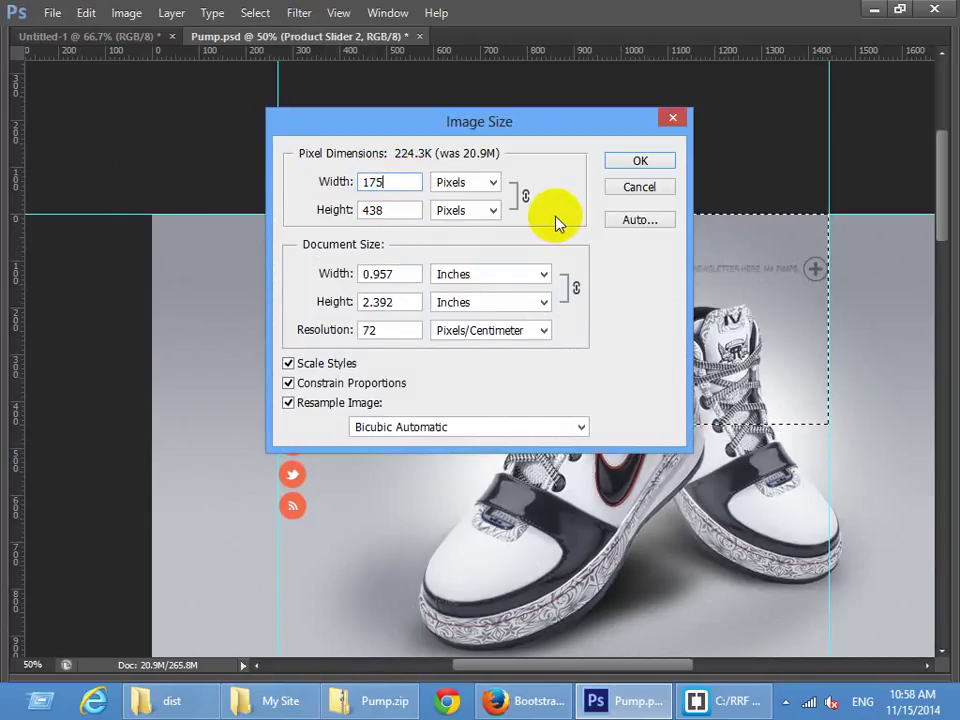
key(ctrl+z)
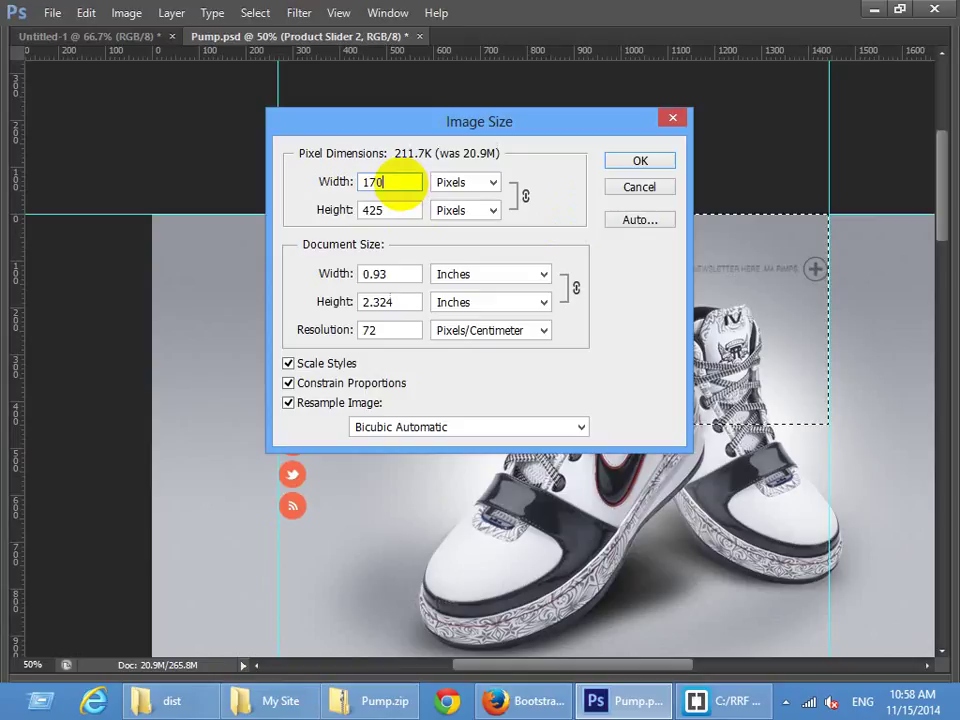
click(634, 162)
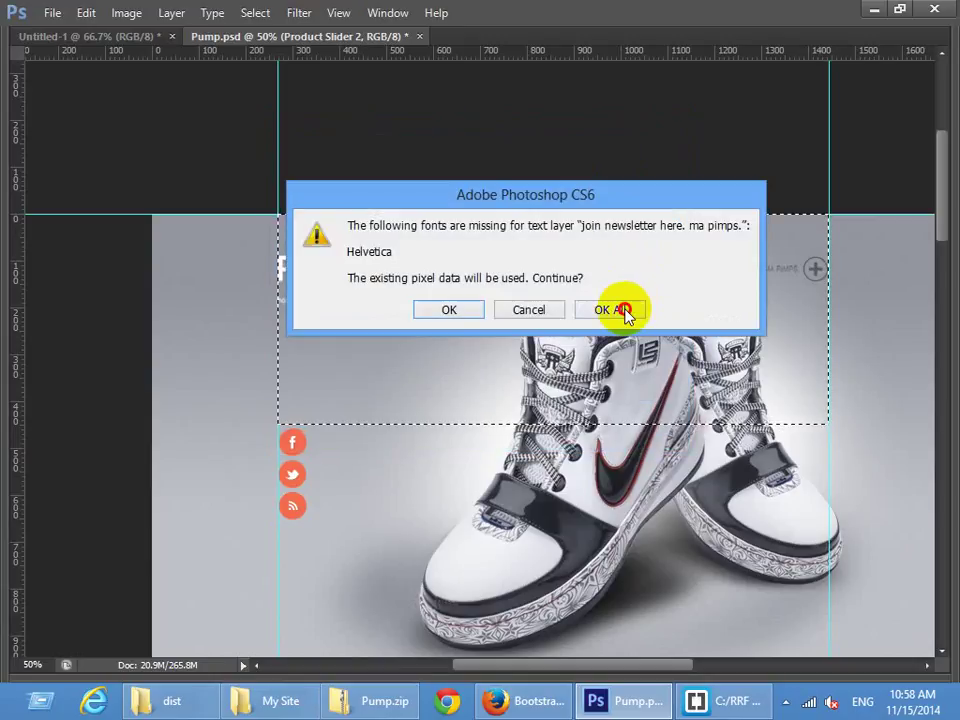
click(612, 309)
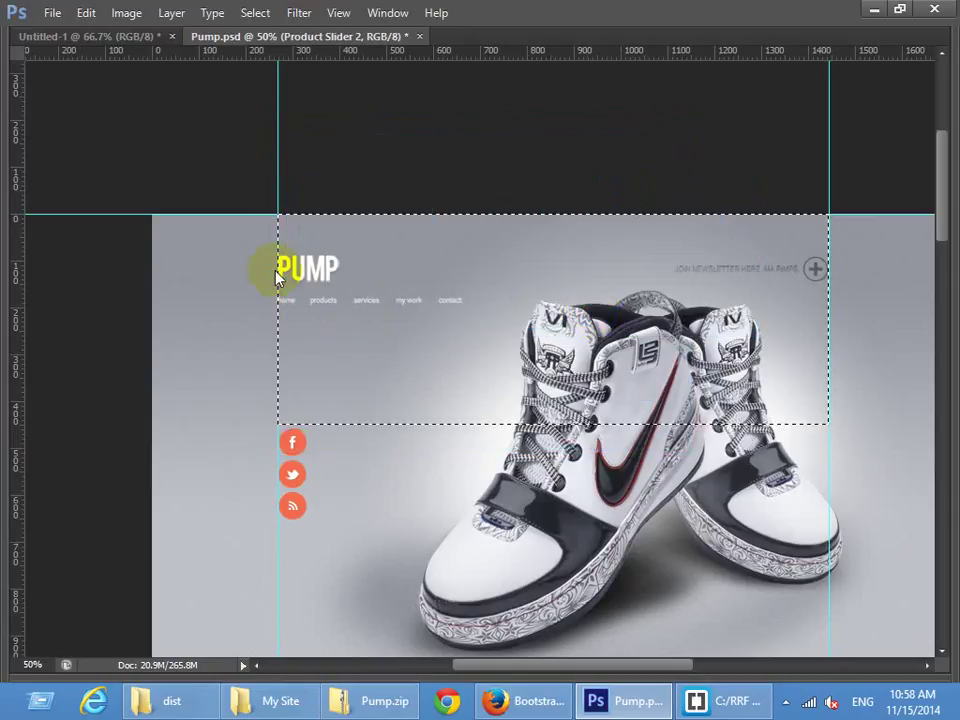
Marquee-select the header from one vertical guide to the other to check its width, and deselect it
click(279, 225)
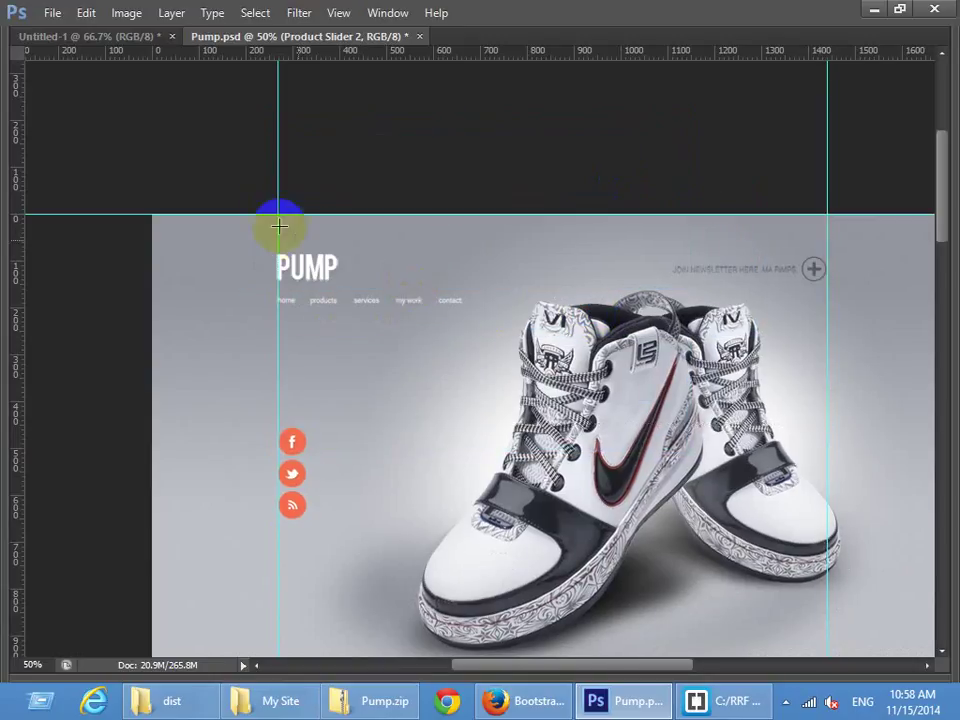
drag(279, 214, 829, 443)
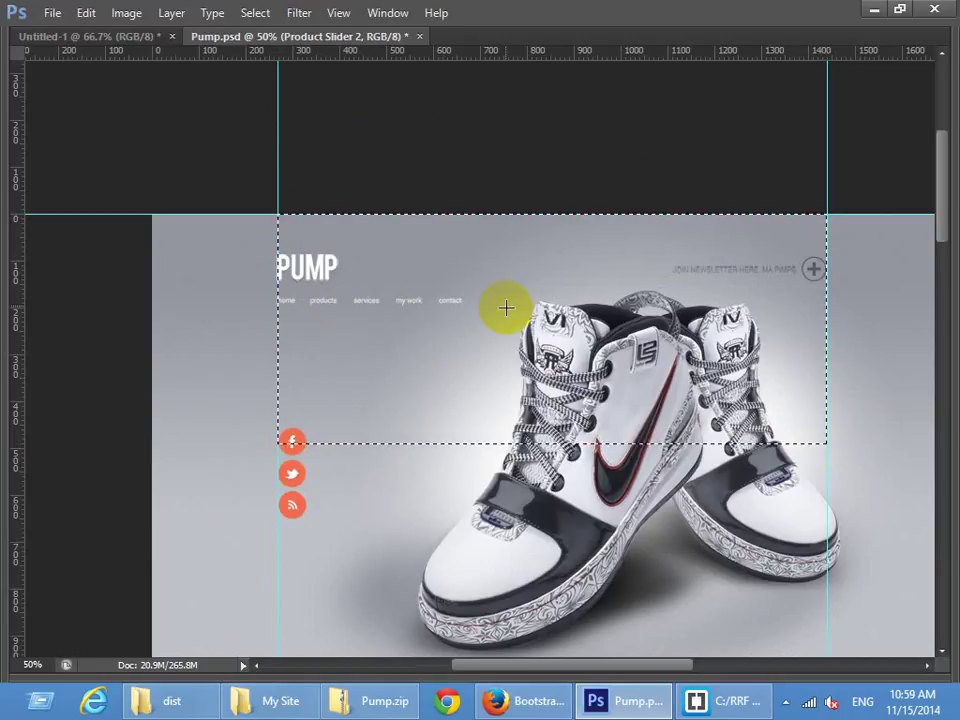
key(ctrl+d)
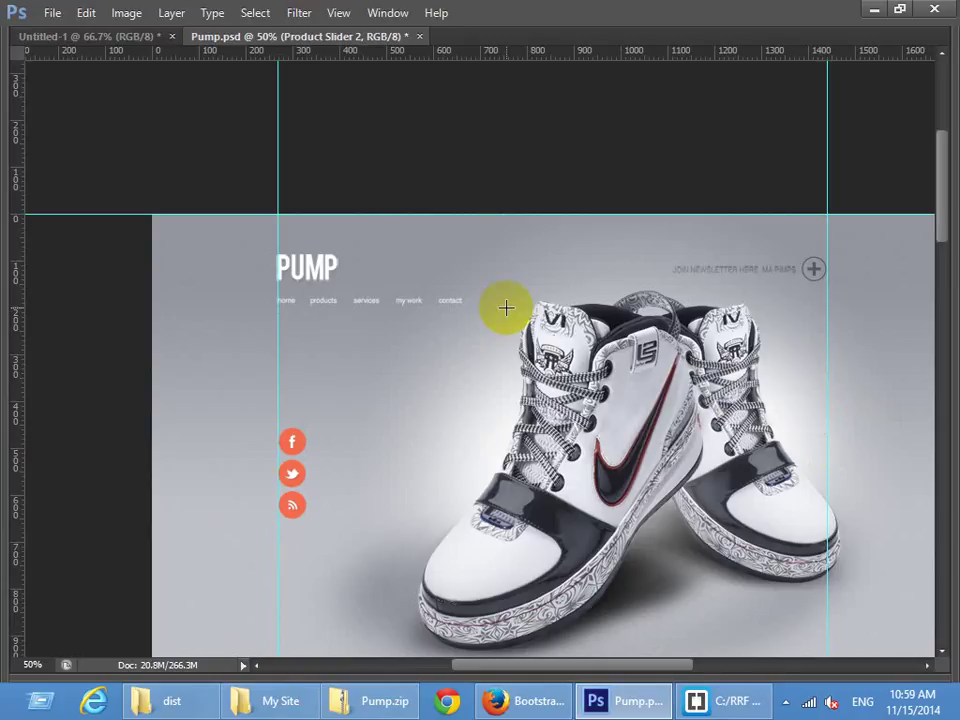
click(118, 118)
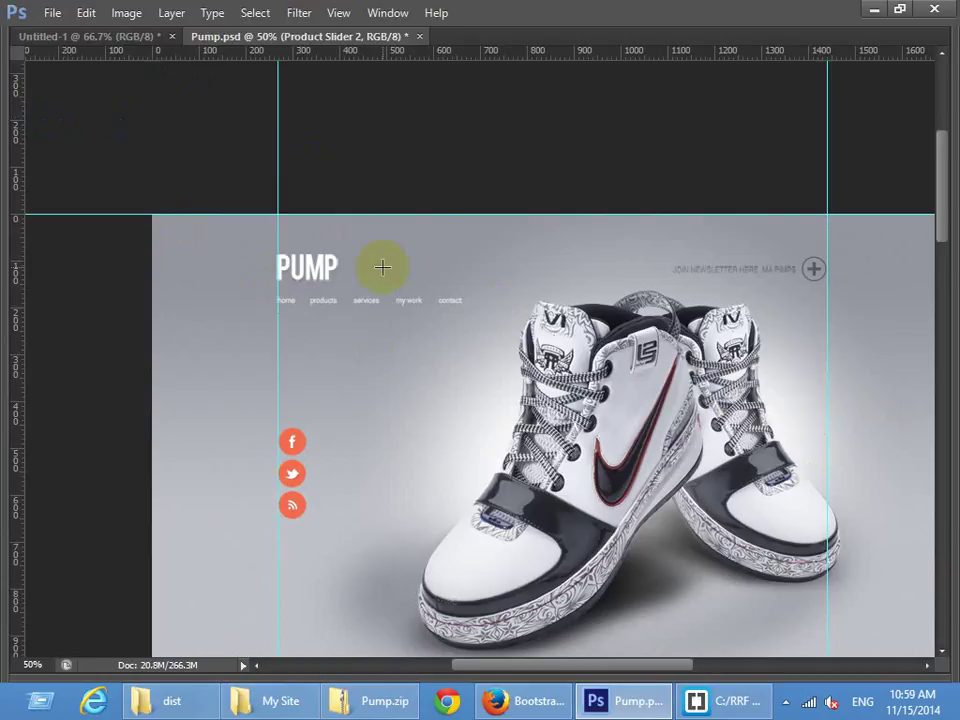
Toggle the guides off and on repeatedly to compare the layout with and without them
key(ctrl+semicolon)
key(ctrl+semicolon)
key(ctrl+semicolon)
key(ctrl+semicolon)
key(ctrl+semicolon)
key(ctrl+semicolon)
Examine how the page sections, from the shoe hero down to the features tabs, line up with the vertical guides
scroll(330, 298, down, 3)
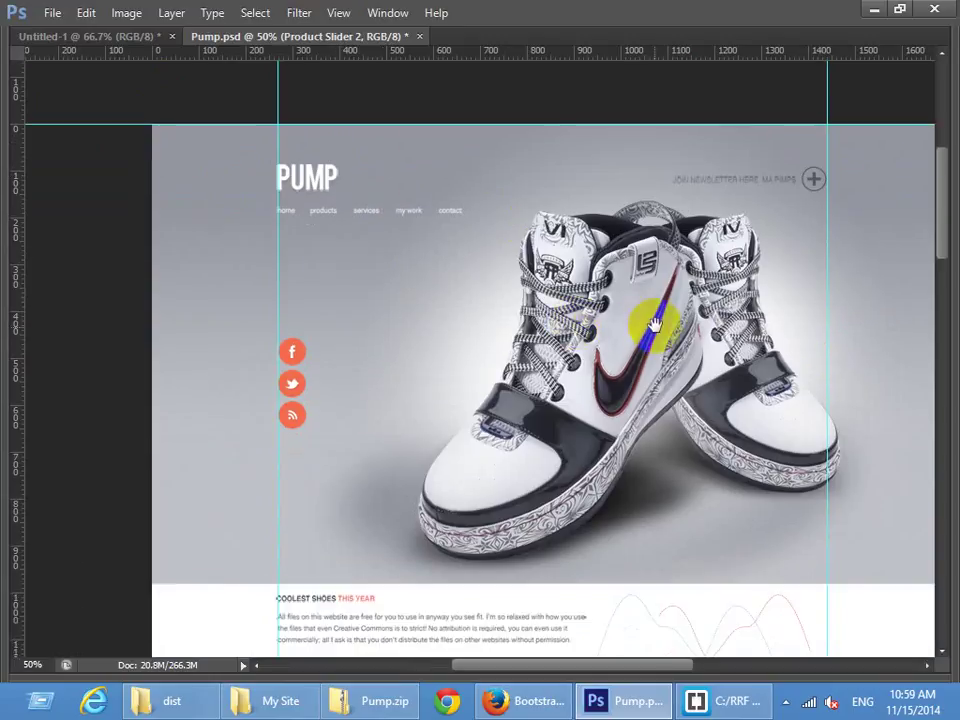
scroll(500, 345, right, 2)
drag(532, 334, 565, 307)
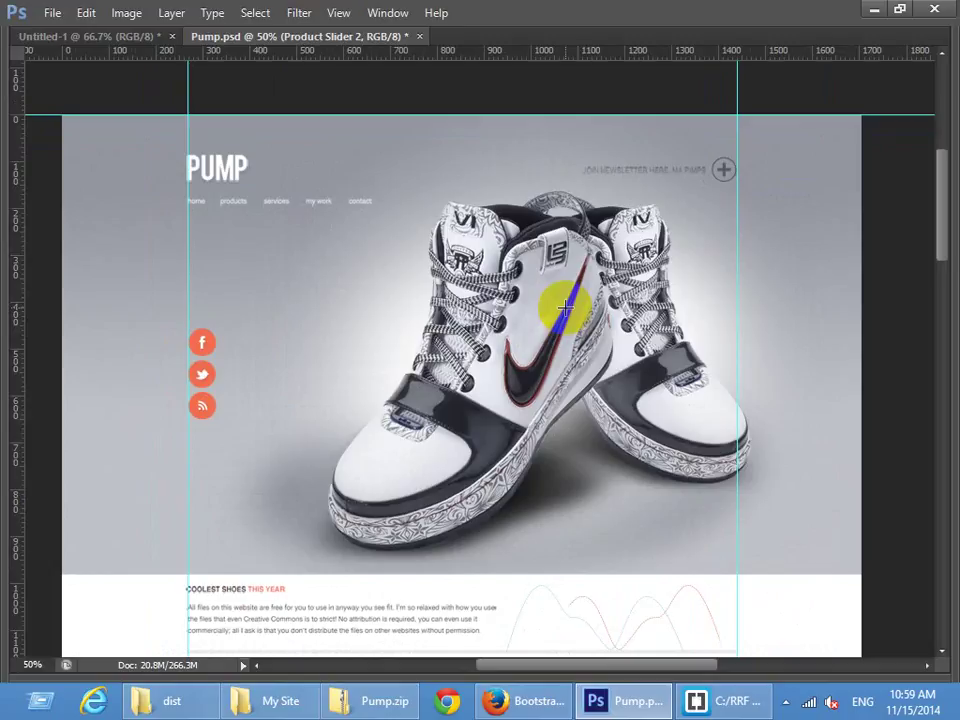
scroll(376, 270, down, 12)
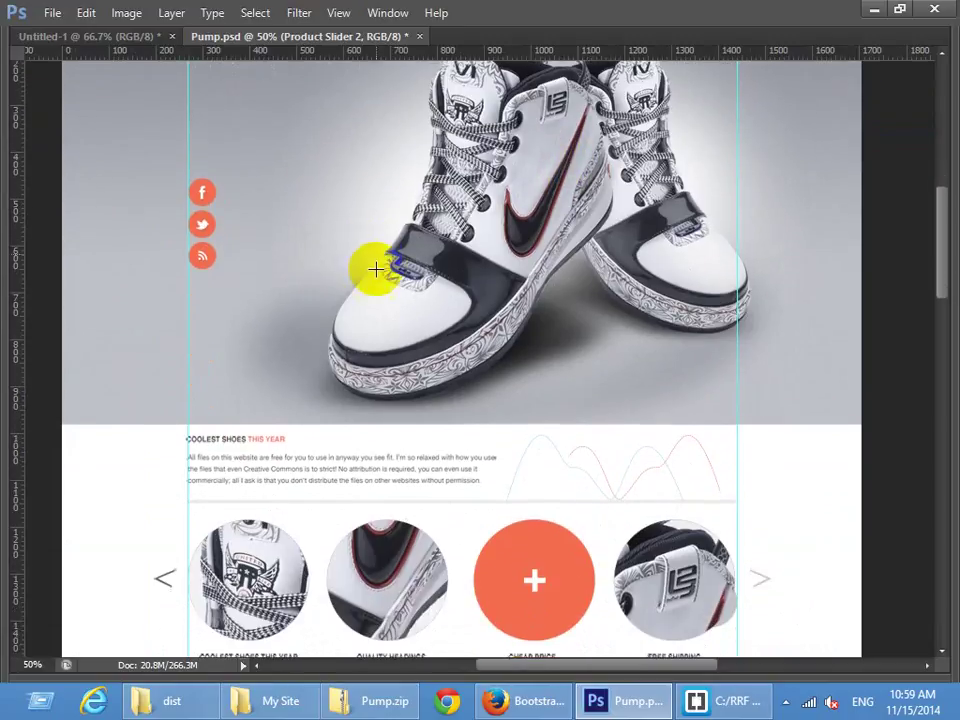
scroll(378, 260, down, 20)
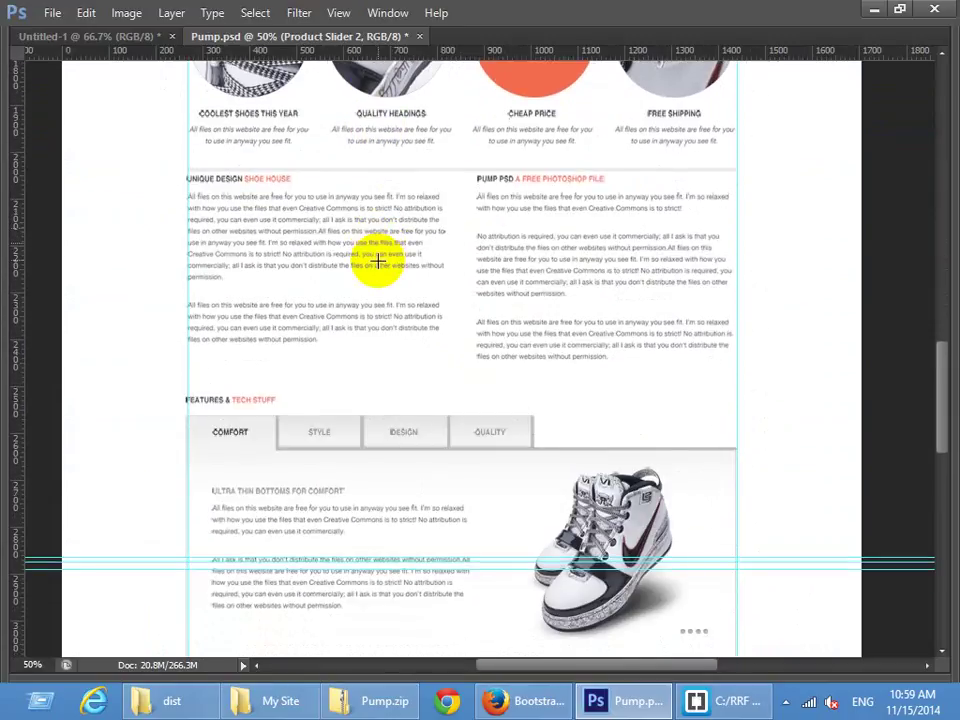
scroll(378, 264, down, 3)
scroll(378, 266, up, 14)
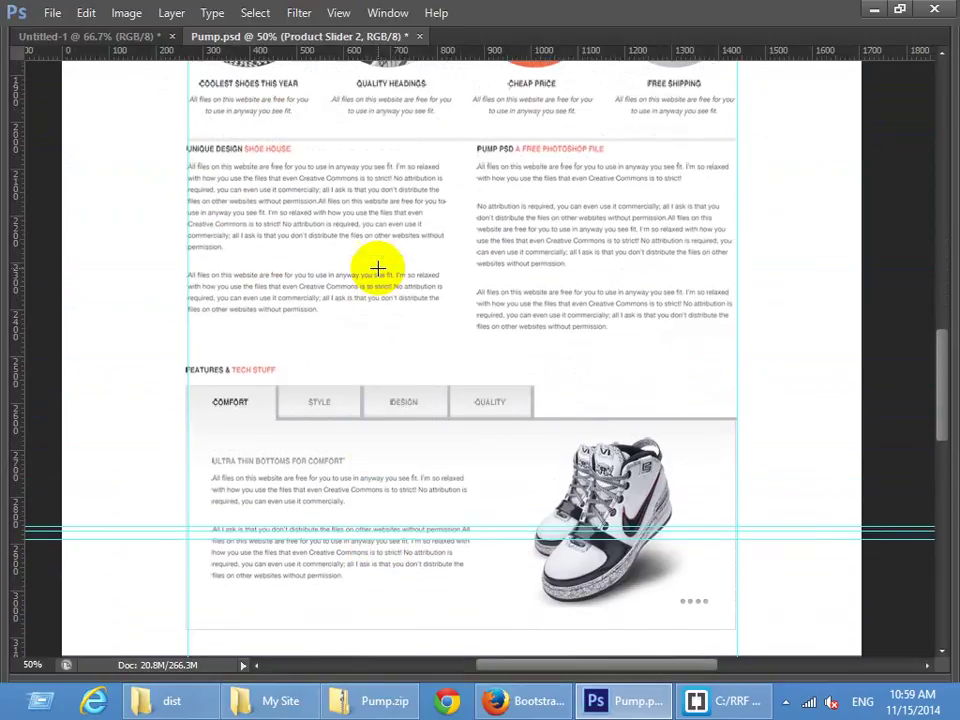
scroll(376, 266, up, 8)
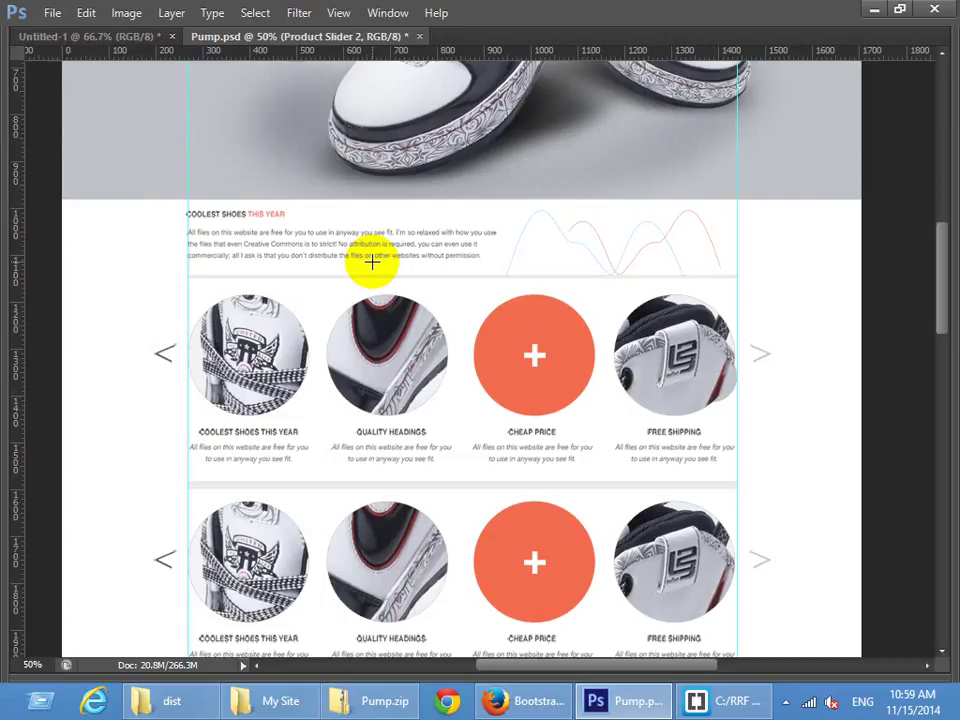
alt+scroll(376, 266, down, 1)
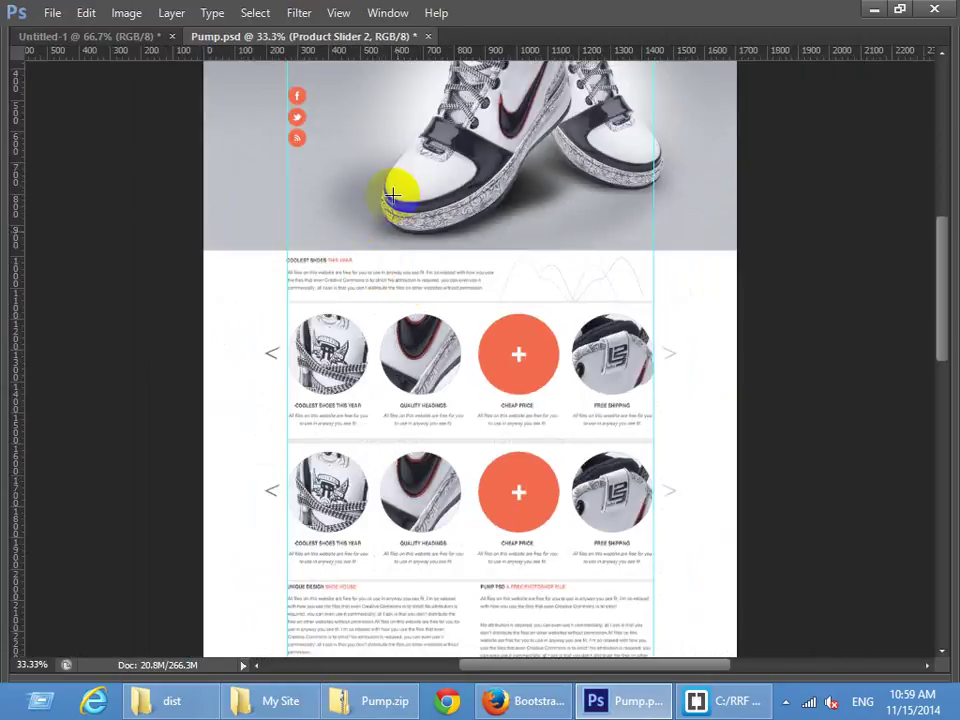
scroll(376, 261, up, 3)
scroll(376, 261, up, 2)
Marquee the content area between the guides and the full-width hero in turn to compare them, and clear the selection
drag(300, 167, 658, 536)
click(706, 273)
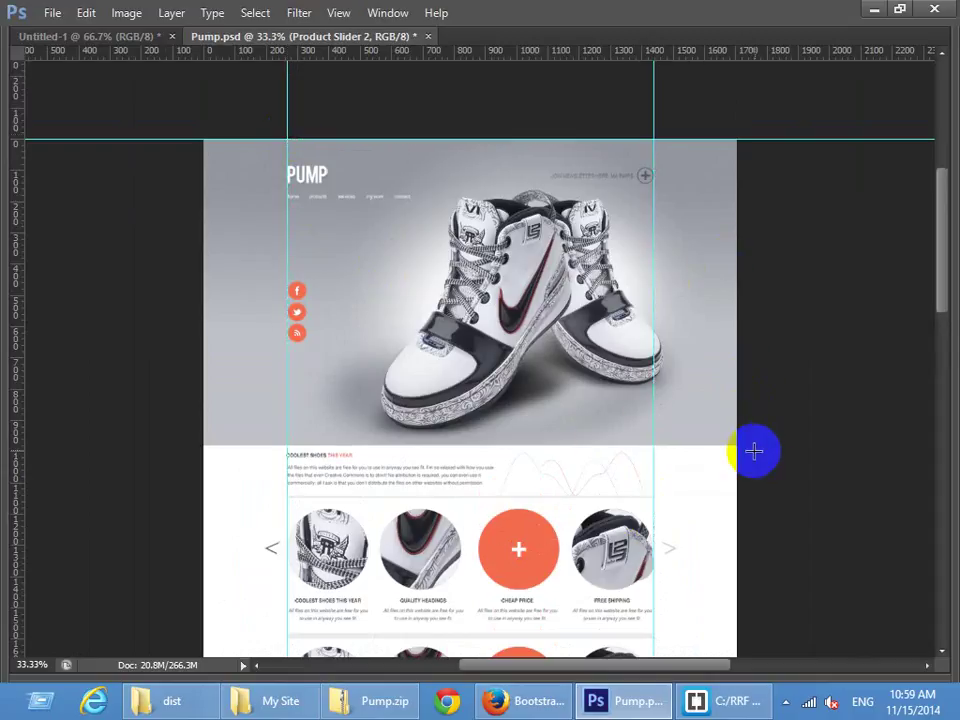
drag(754, 450, 4, 133)
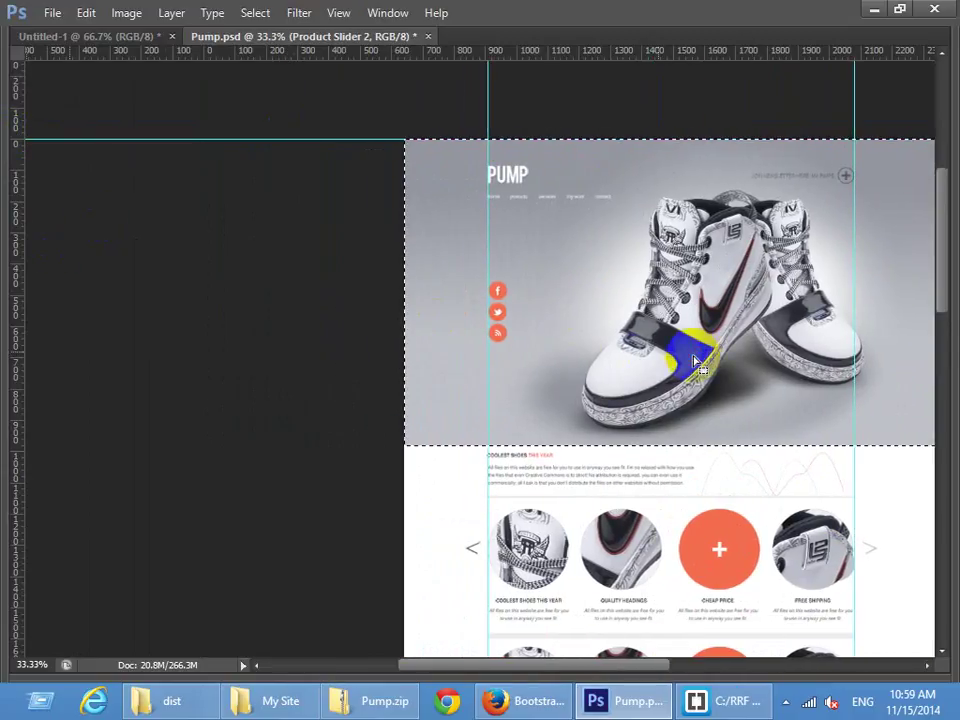
drag(664, 325, 335, 318)
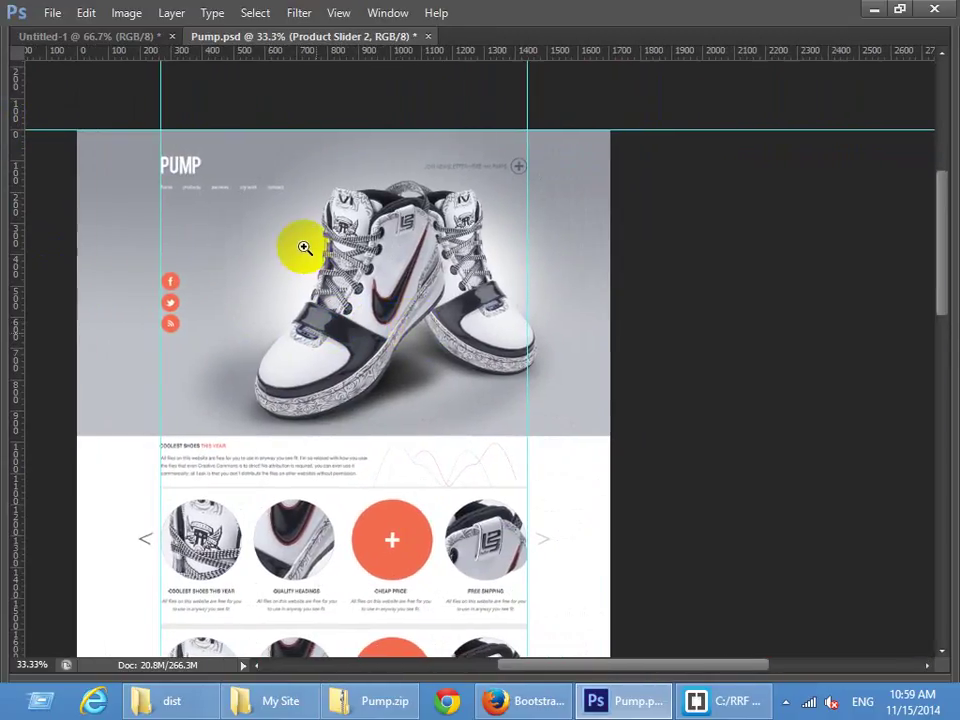
scroll(300, 246, up, 1)
drag(365, 546, 415, 420)
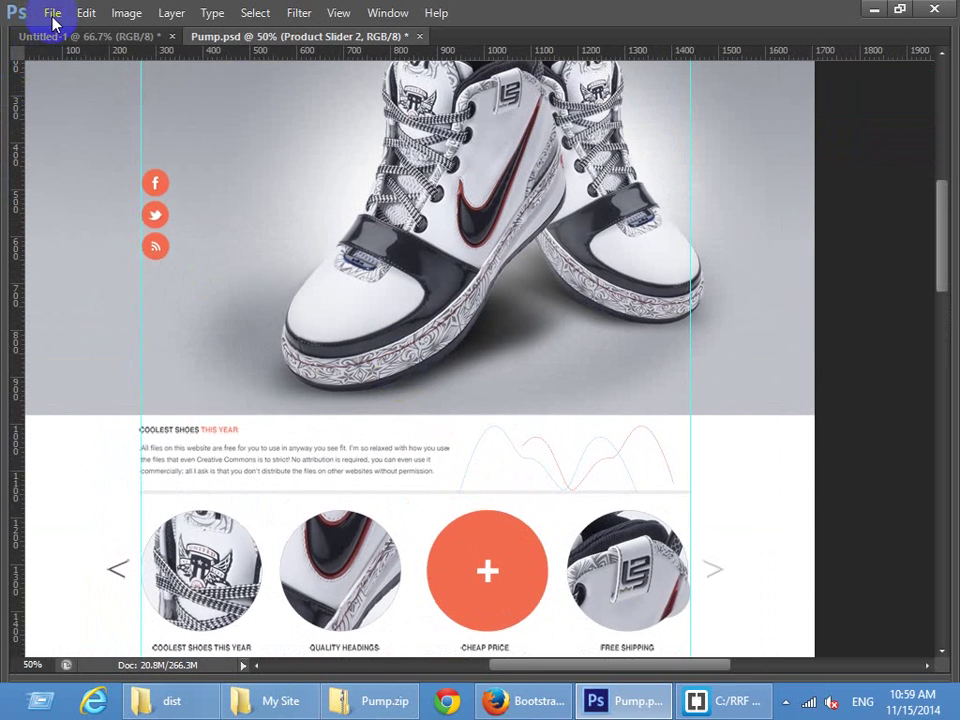
Save the resized document as Pump.psd in RRF Dhaka Tutorials > Friday - Saturday - Apple > Class #5 on drive C
click(48, 14)
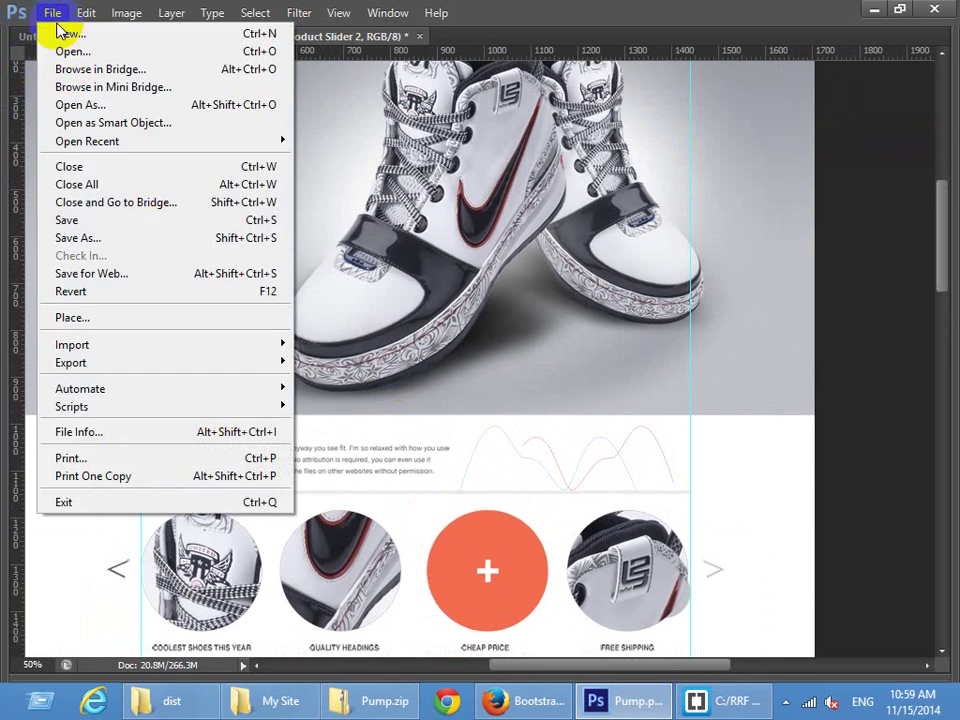
click(112, 240)
click(405, 70)
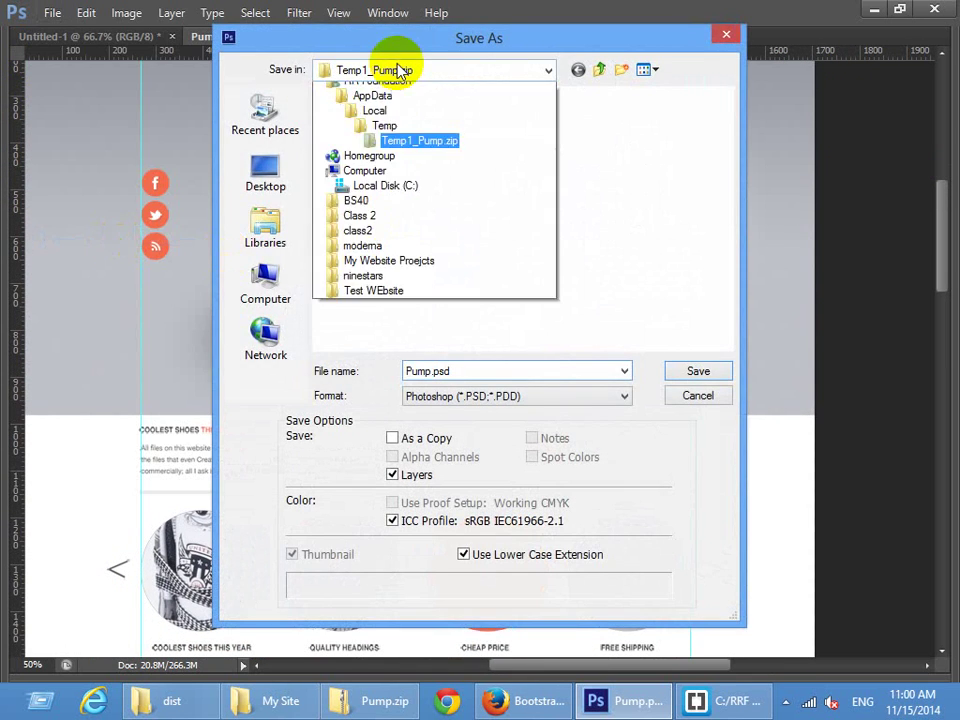
click(385, 254)
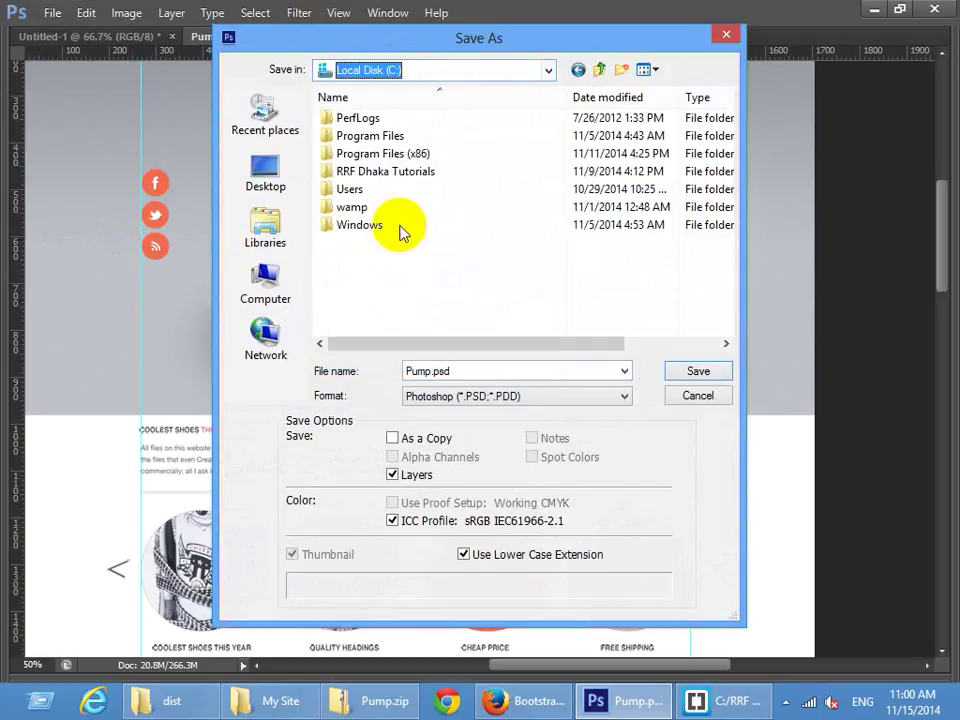
click(410, 173)
double_click(410, 175)
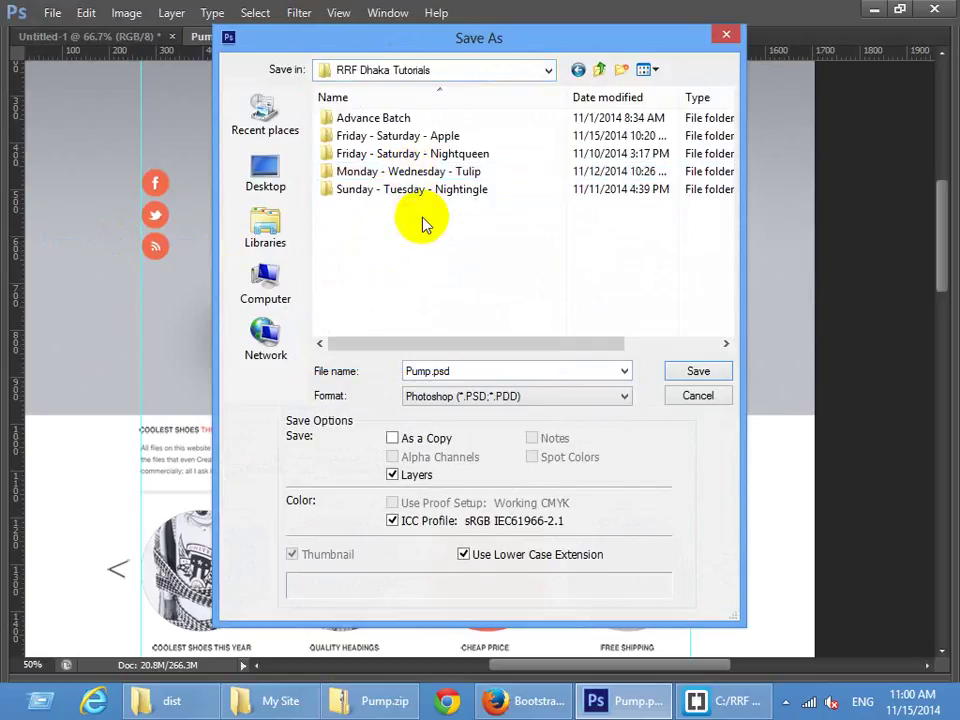
double_click(447, 140)
click(368, 172)
double_click(368, 172)
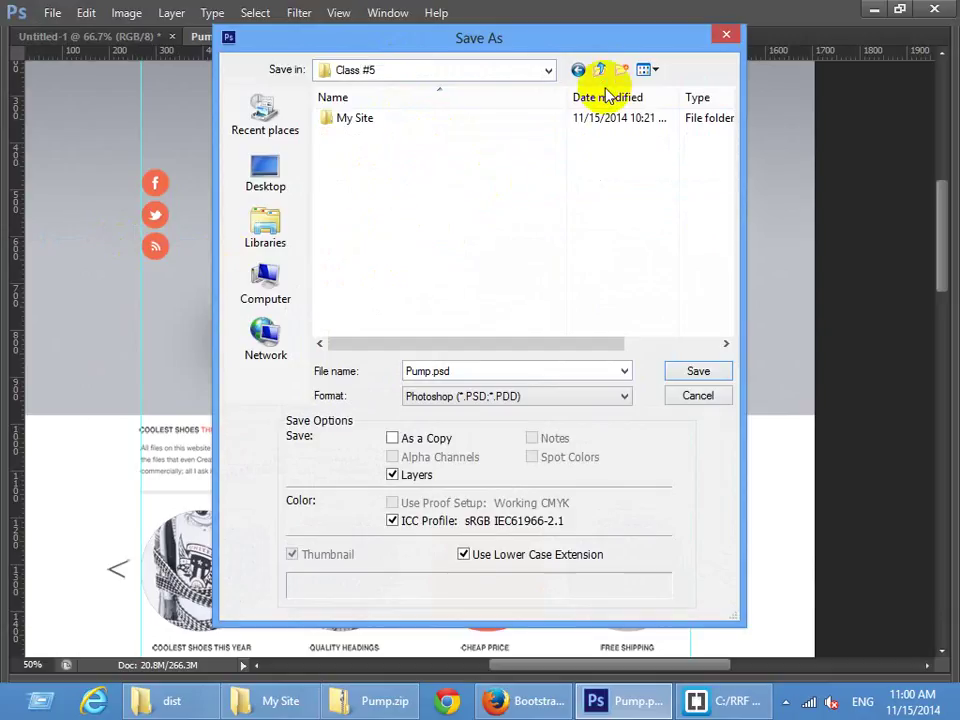
click(698, 372)
click(684, 209)
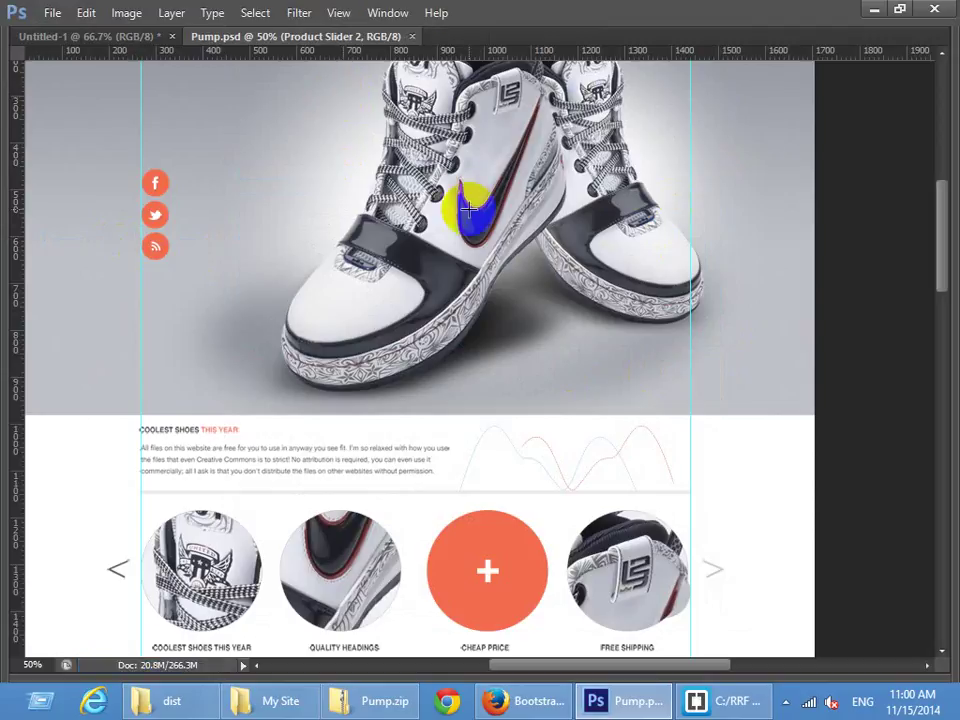
Close Pump.psd and the Untitled-1 document, discarding the changes to Untitled-1
click(410, 37)
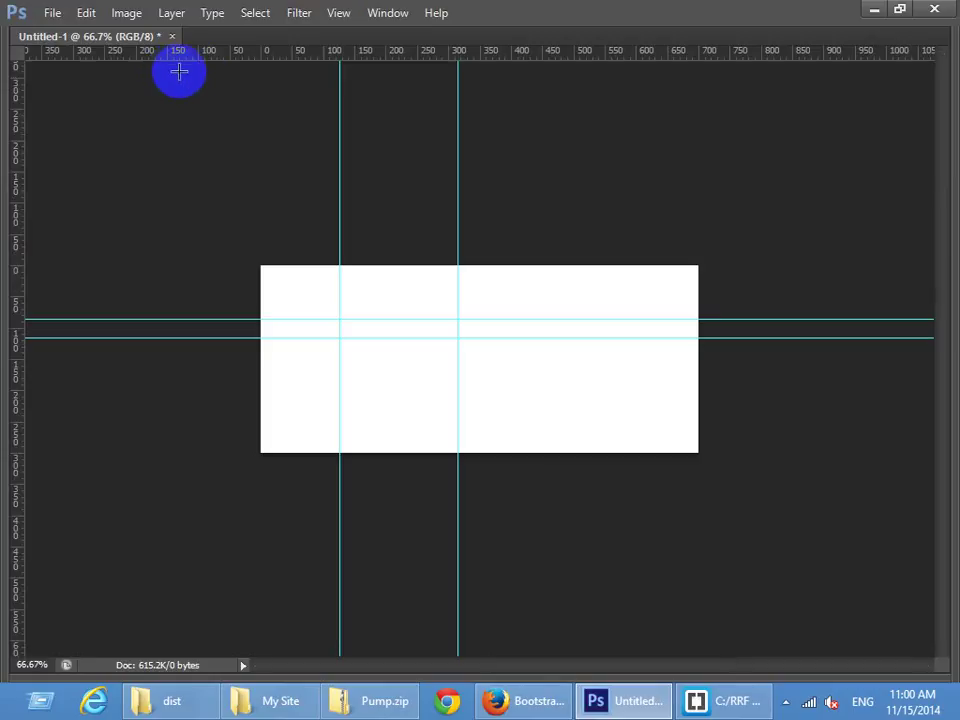
click(172, 37)
click(466, 274)
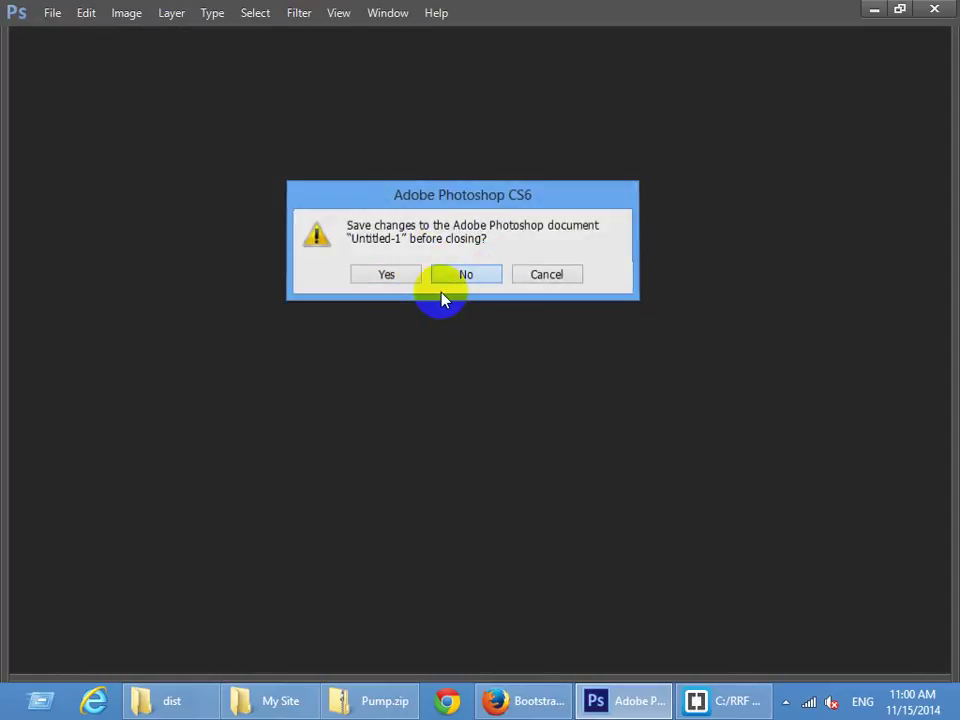
Open the saved Pump.psd from the Class #5 folder and dismiss the missing-fonts warning
double_click(410, 303)
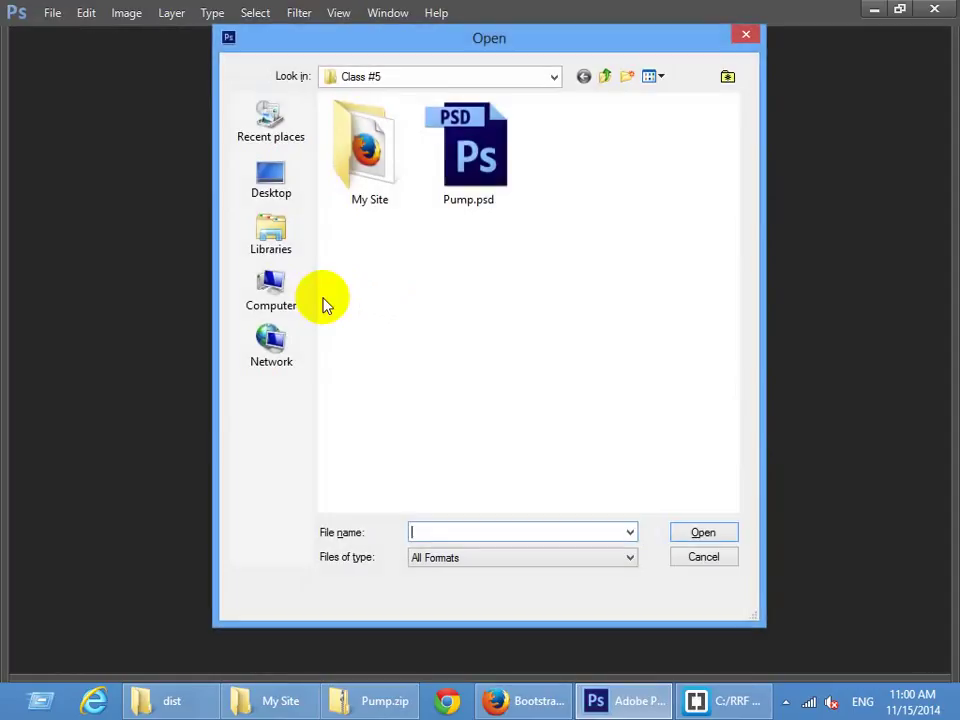
double_click(470, 150)
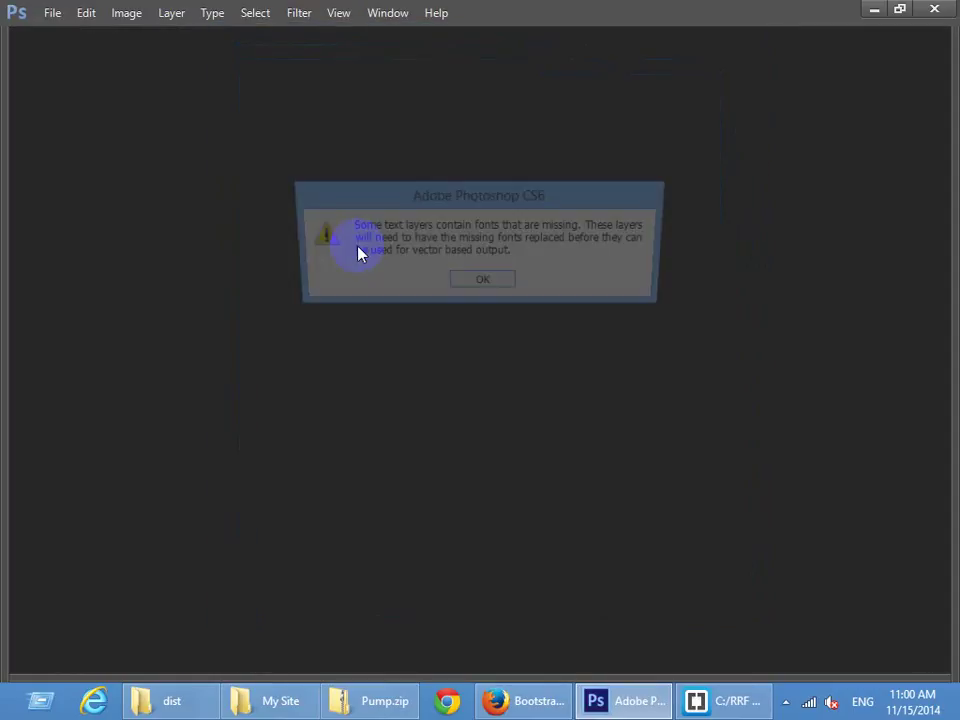
key(Return)
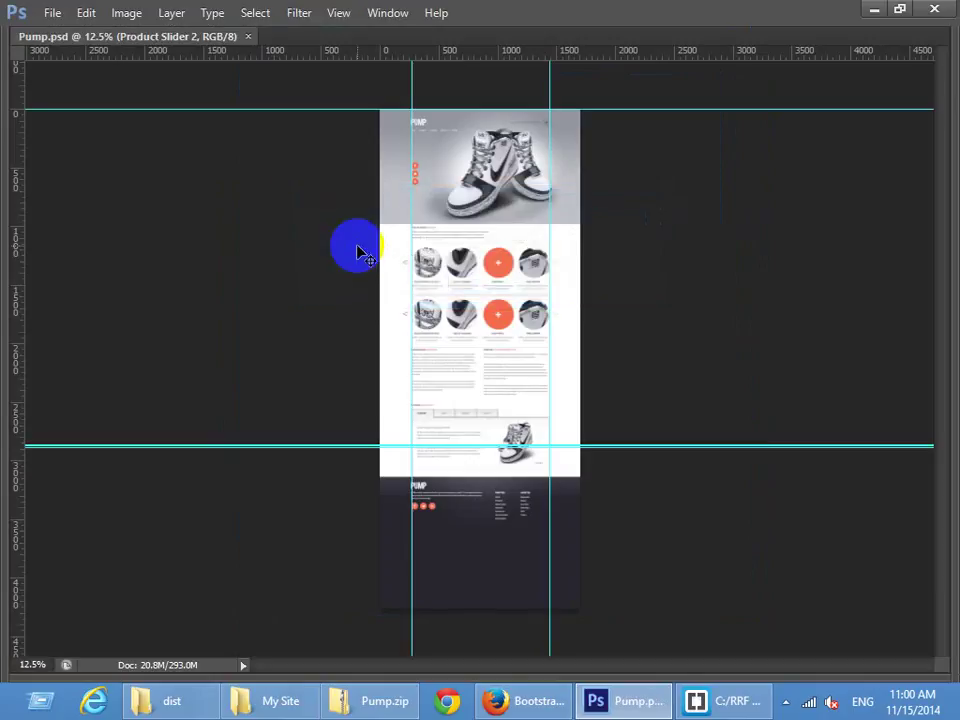
Marquee-select the hero area between the vertical guides, starting at the upper edge of the page, to check the content width
alt+scroll(356, 248, up, 1)
drag(431, 150, 259, 319)
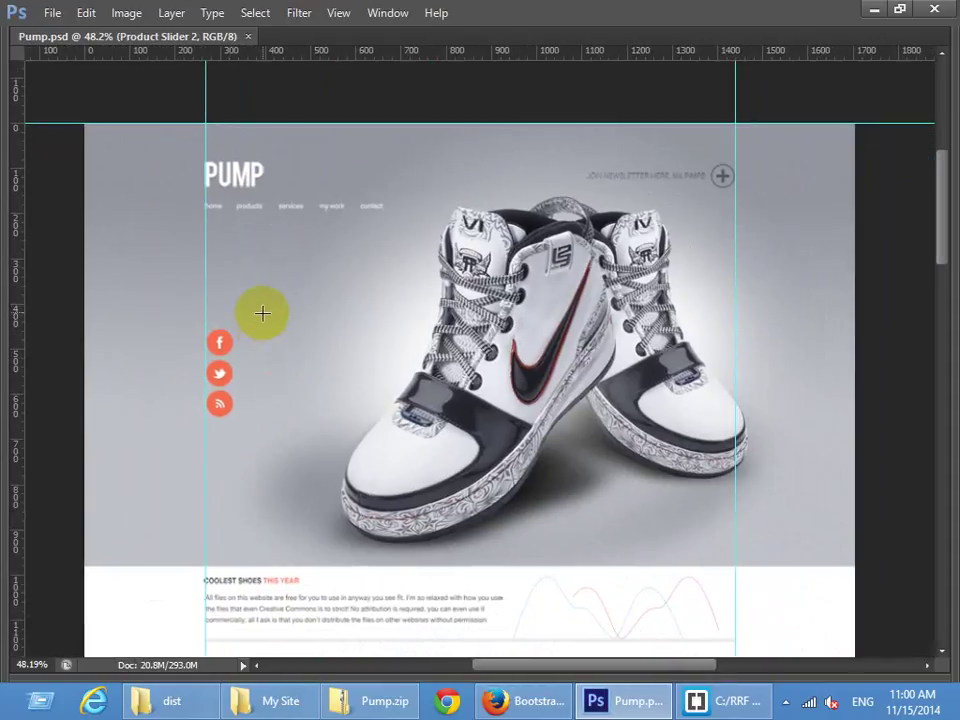
click(199, 139)
drag(205, 123, 747, 533)
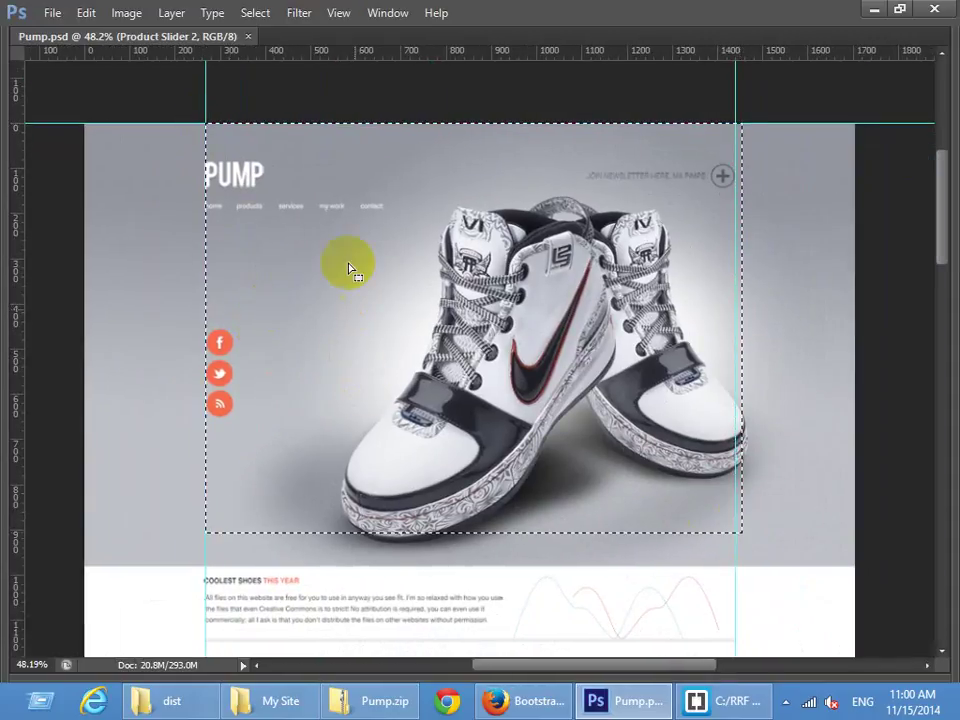
Clear the marquee selection in Pump.psd and review the code of My Site's index.html in Brackets
key(ctrl+d)
click(696, 700)
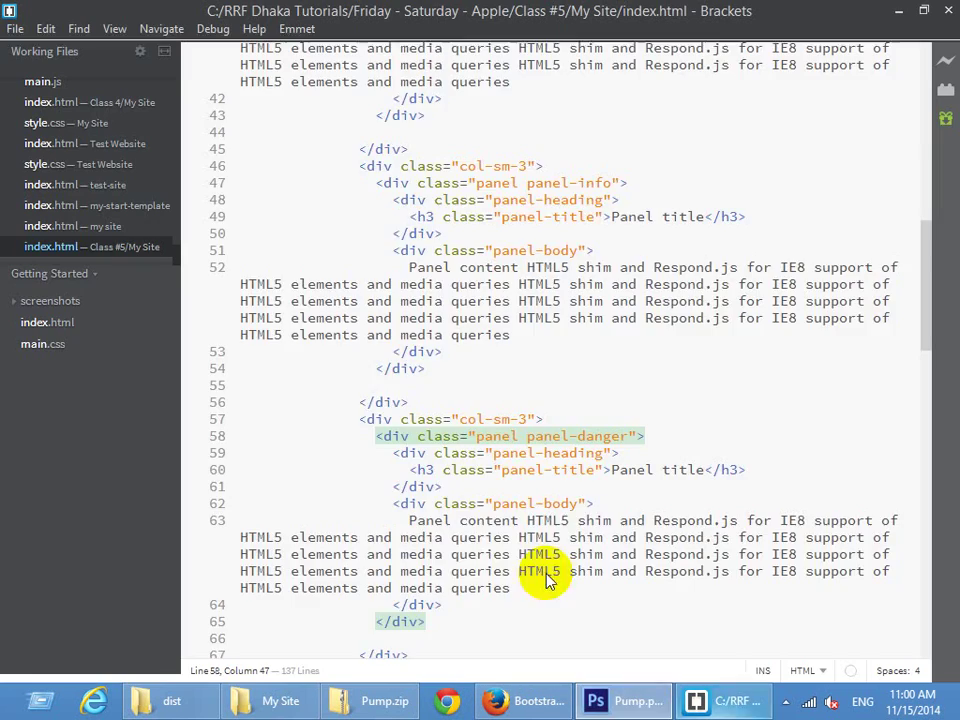
scroll(428, 524, down, 7)
scroll(420, 516, down, 15)
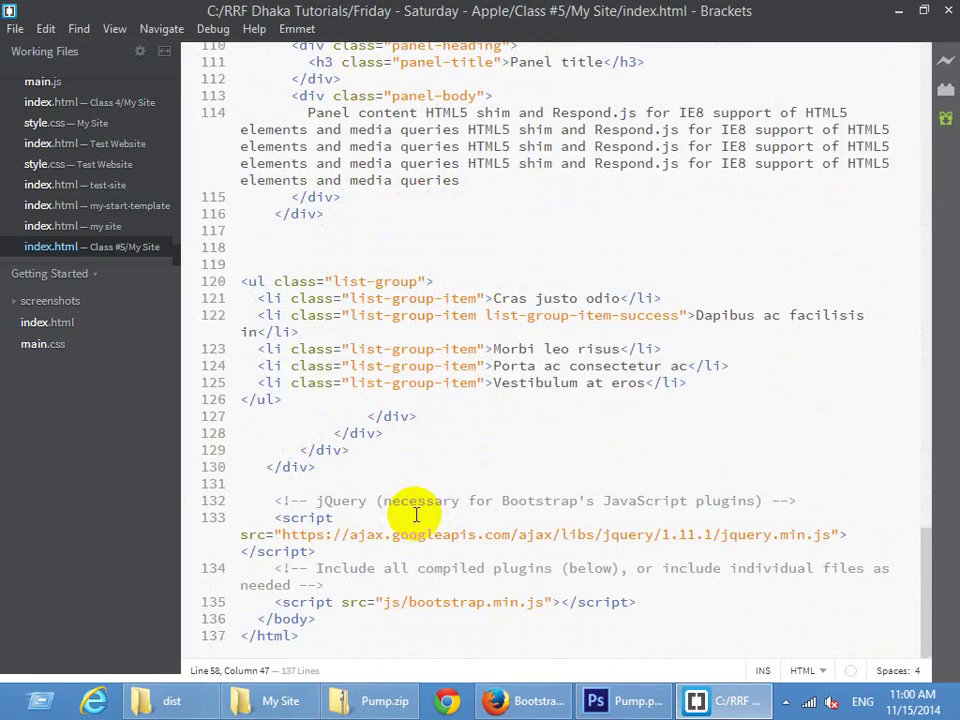
scroll(342, 460, up, 20)
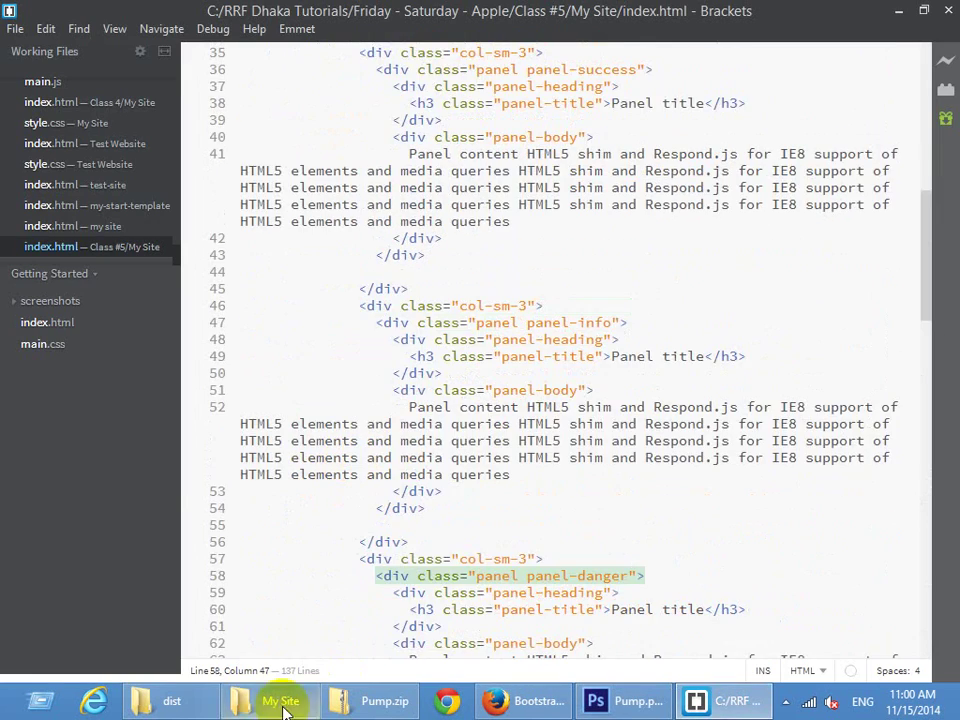
Copy all the files and folders inside the My Site folder of Class #5 in File Explorer
click(290, 704)
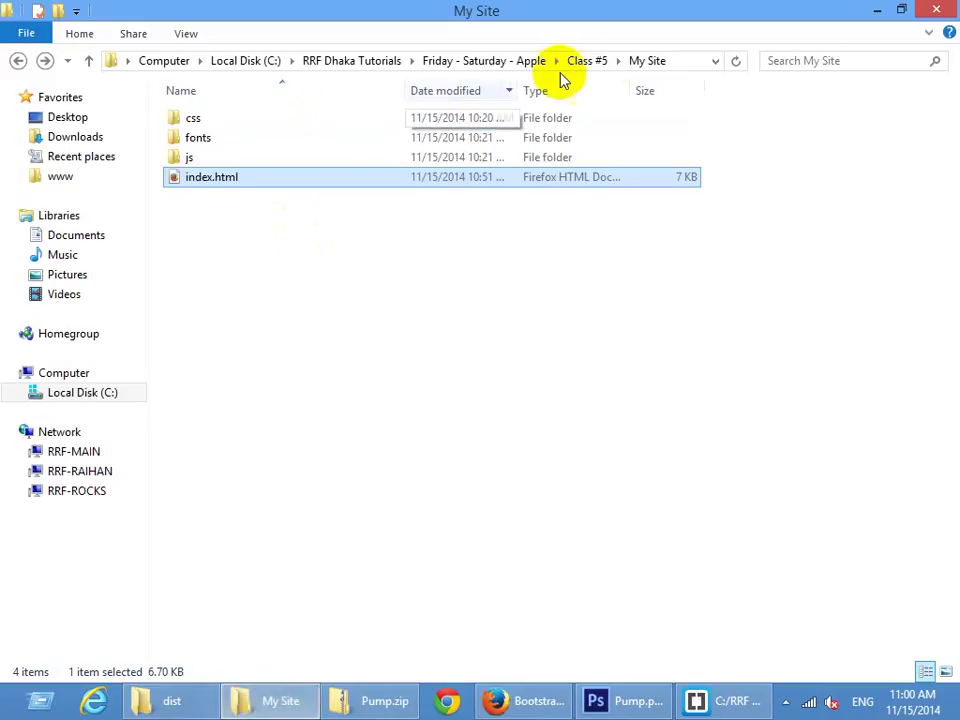
click(587, 61)
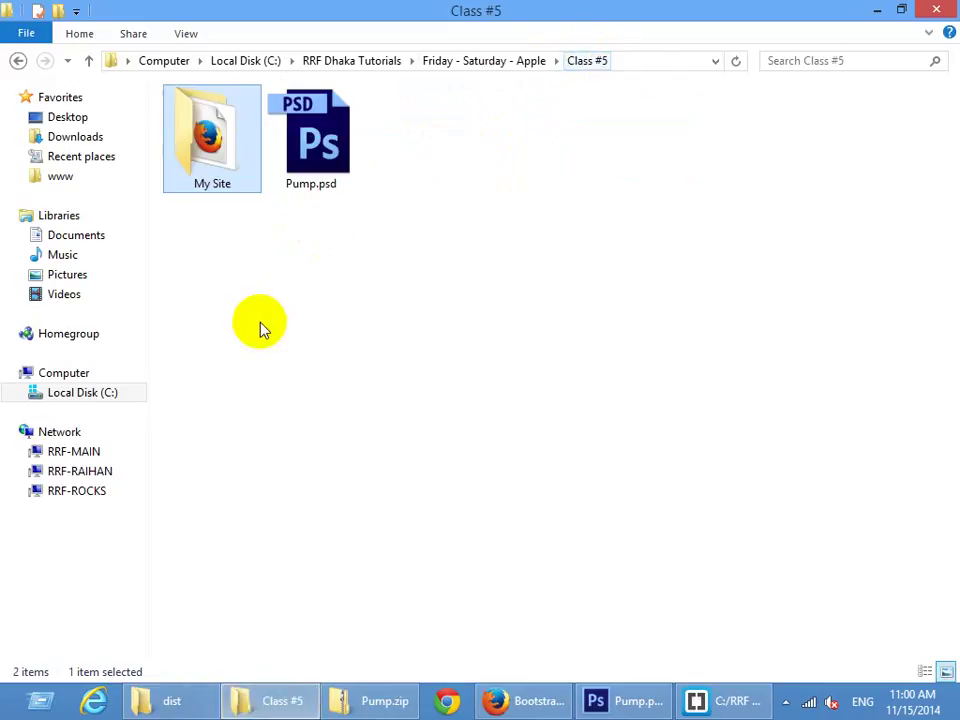
right_click(234, 256)
click(208, 137)
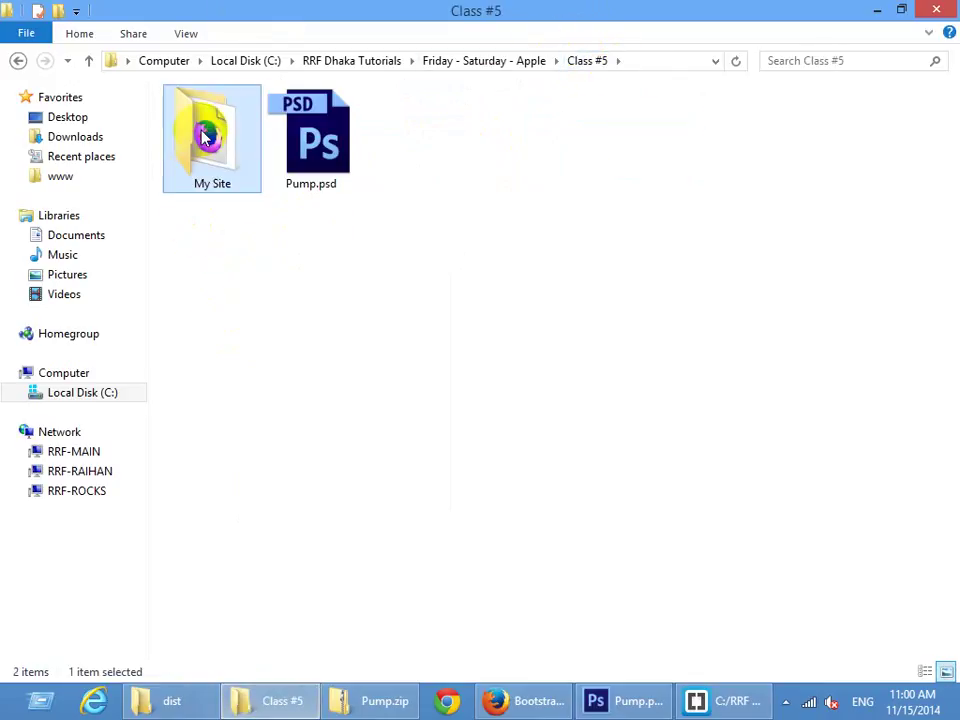
double_click(208, 137)
key(ctrl+a)
Create a folder named pump in the Class #5 folder and paste the copied site files into it
click(514, 61)
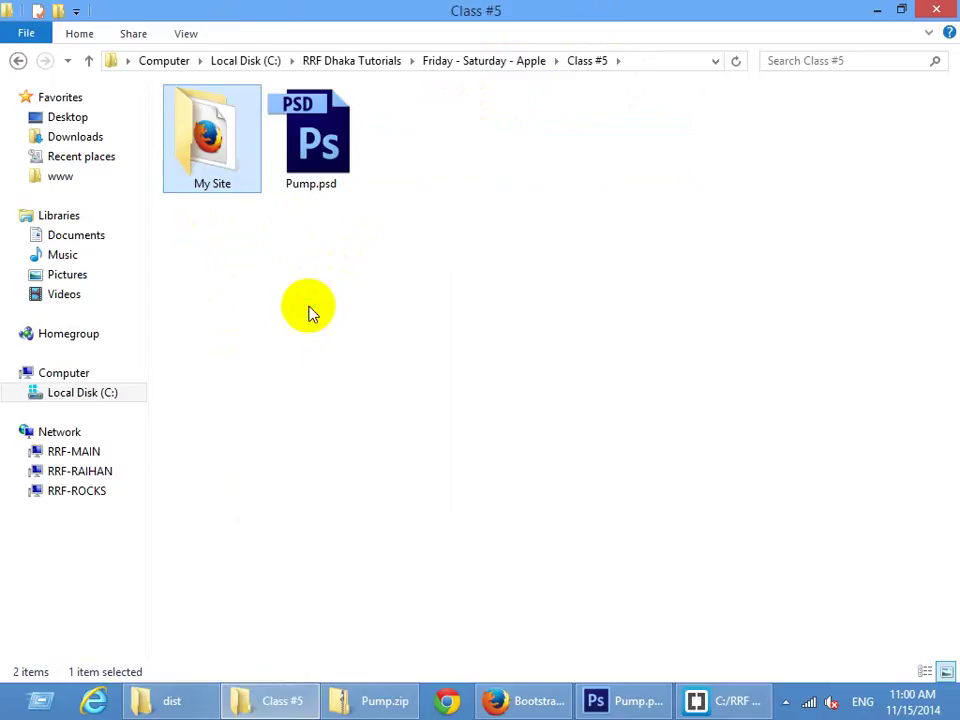
right_click(310, 310)
mouse_move(432, 538)
click(580, 318)
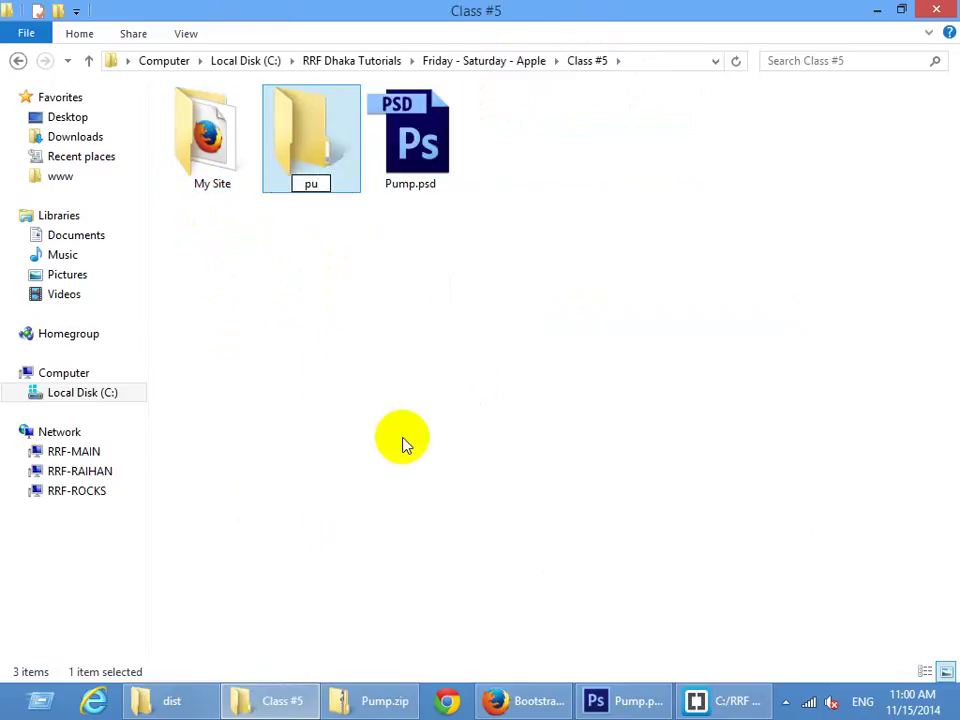
key(Return)
key(Return)
key(ctrl+v)
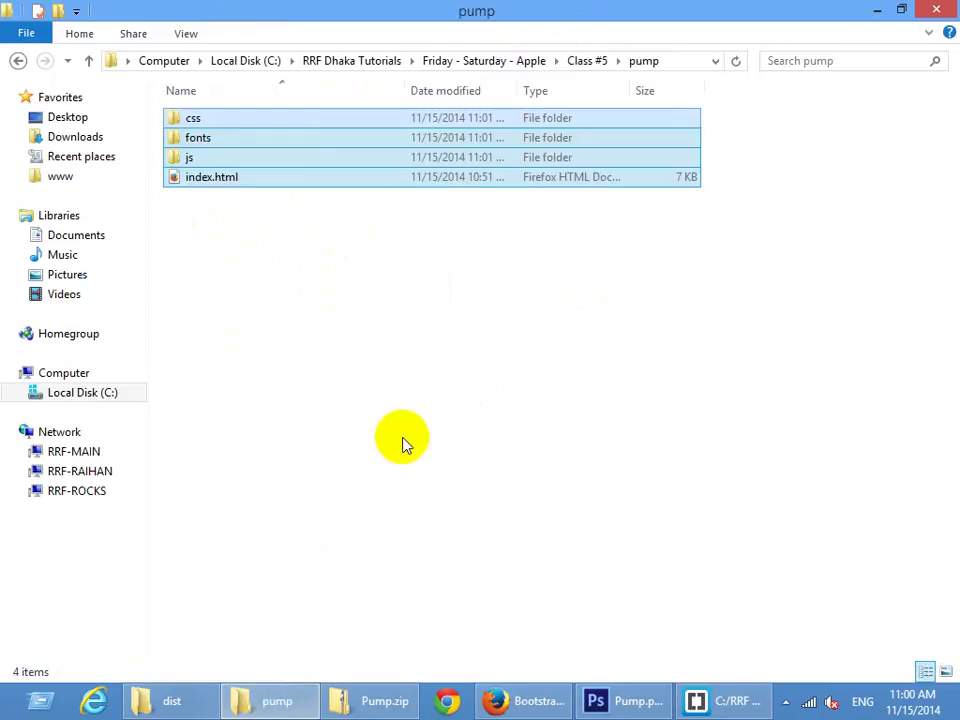
Open the pump folder's index.html in Brackets, delete the demo markup from the body above the jQuery script, and save the file
click(220, 195)
right_click(213, 180)
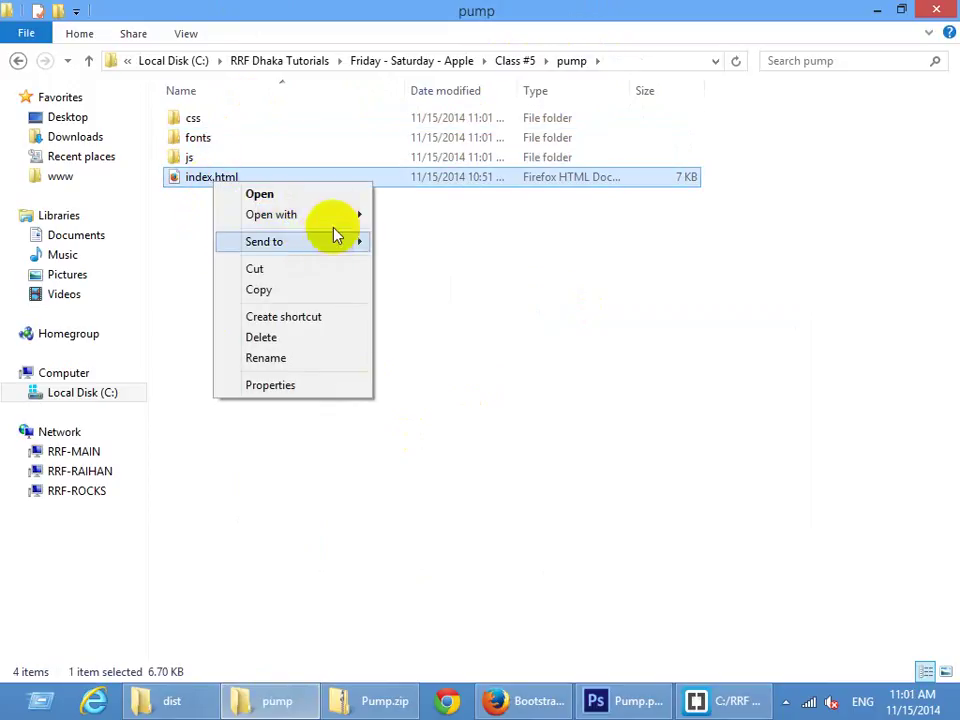
mouse_move(343, 216)
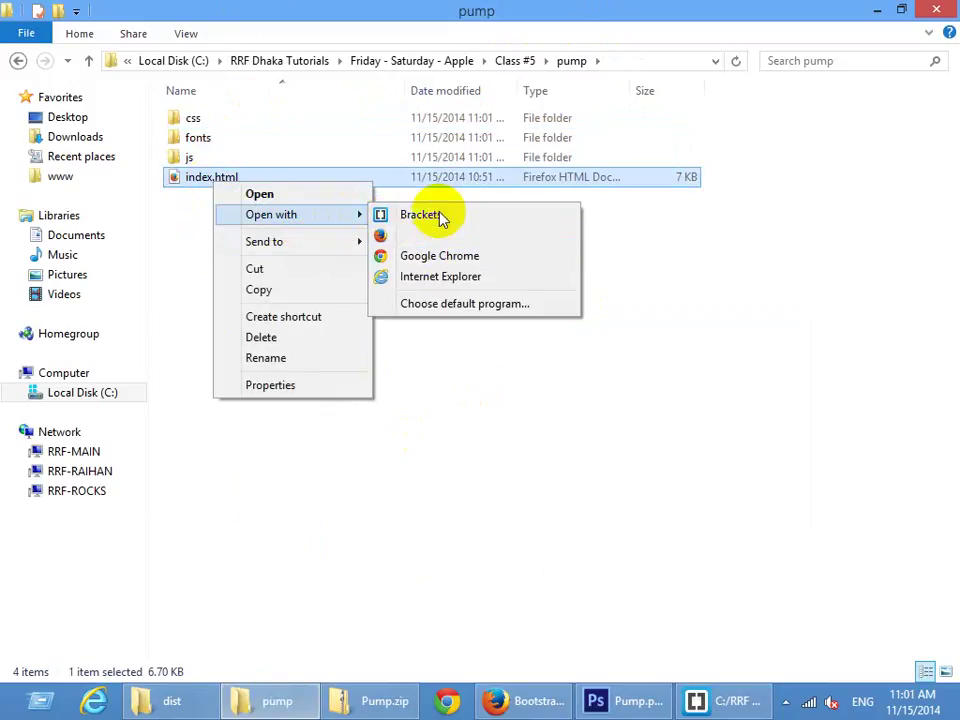
click(420, 215)
scroll(362, 445, down, 20)
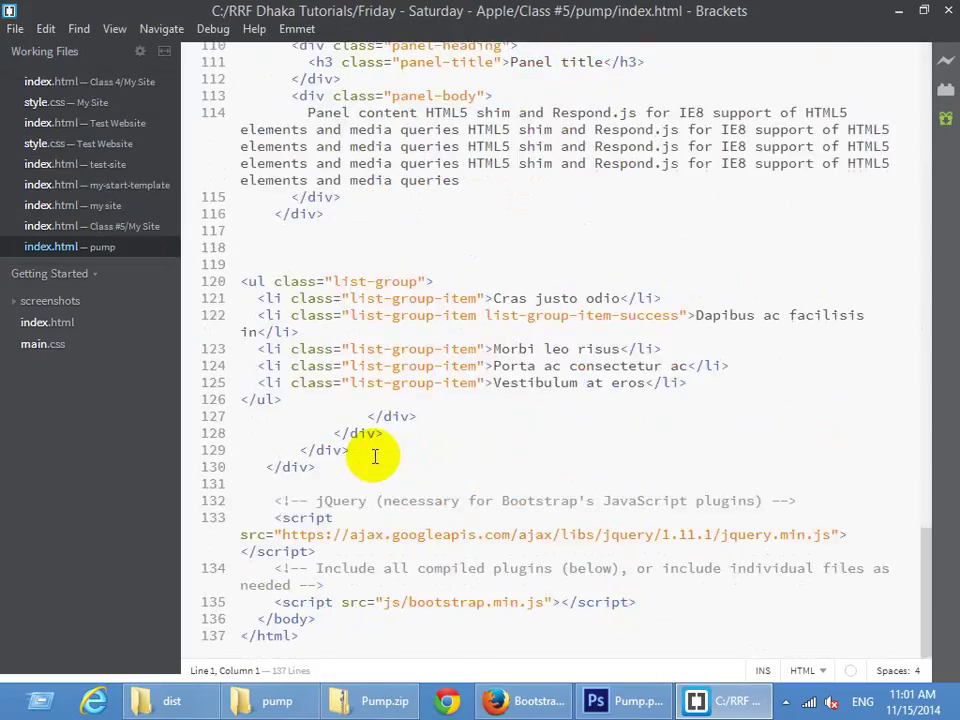
drag(343, 470, 236, 455)
key(Delete)
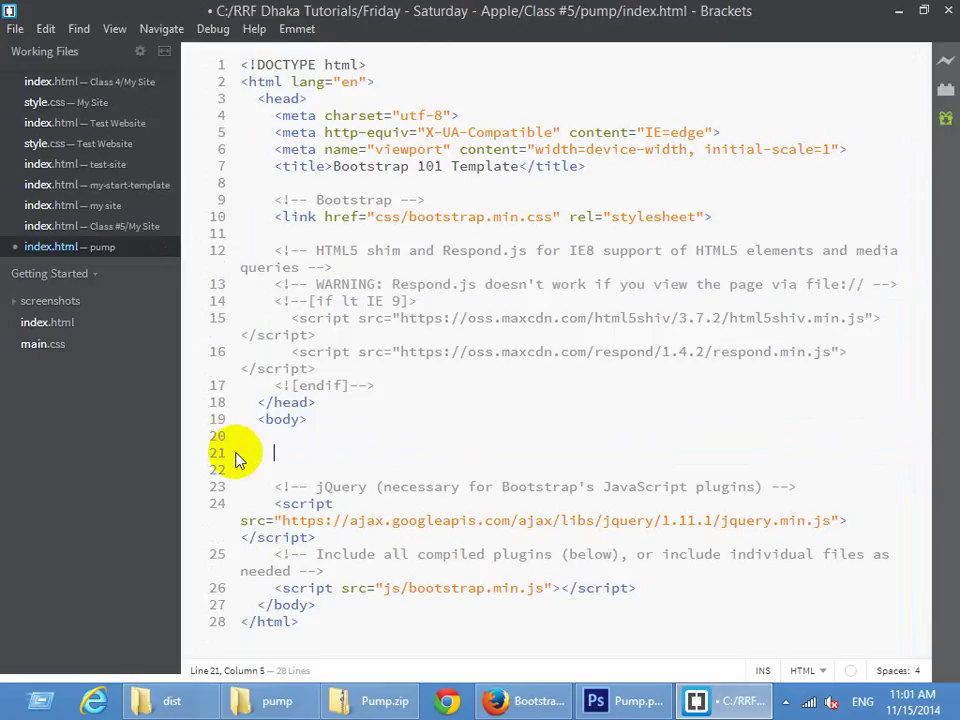
key(ctrl+s)
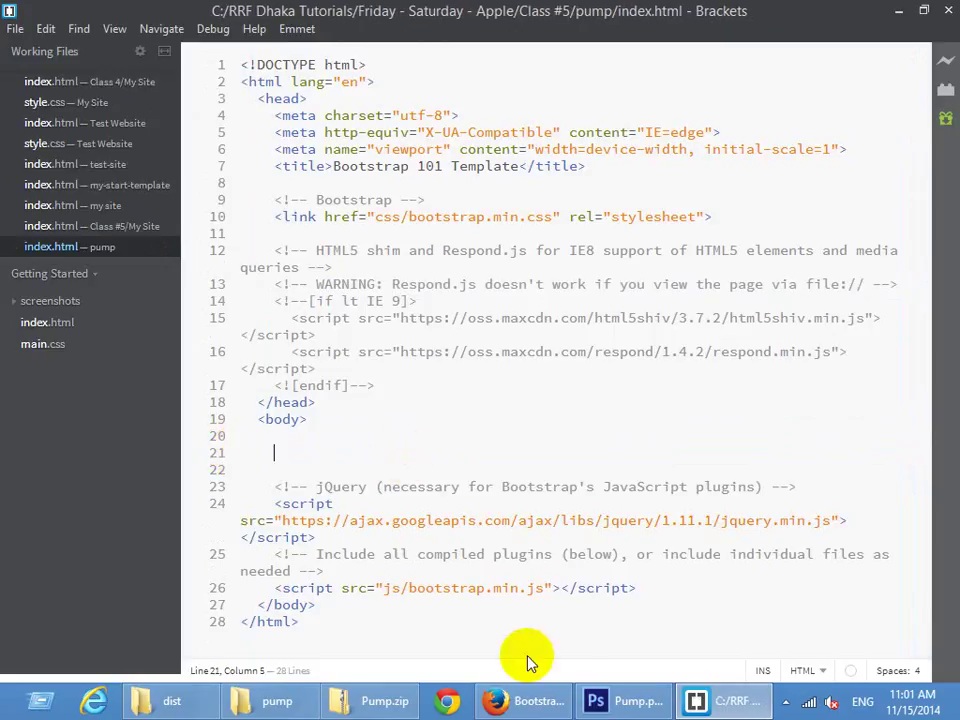
Switch to Photoshop and display the layer list for Pump.psd
click(620, 701)
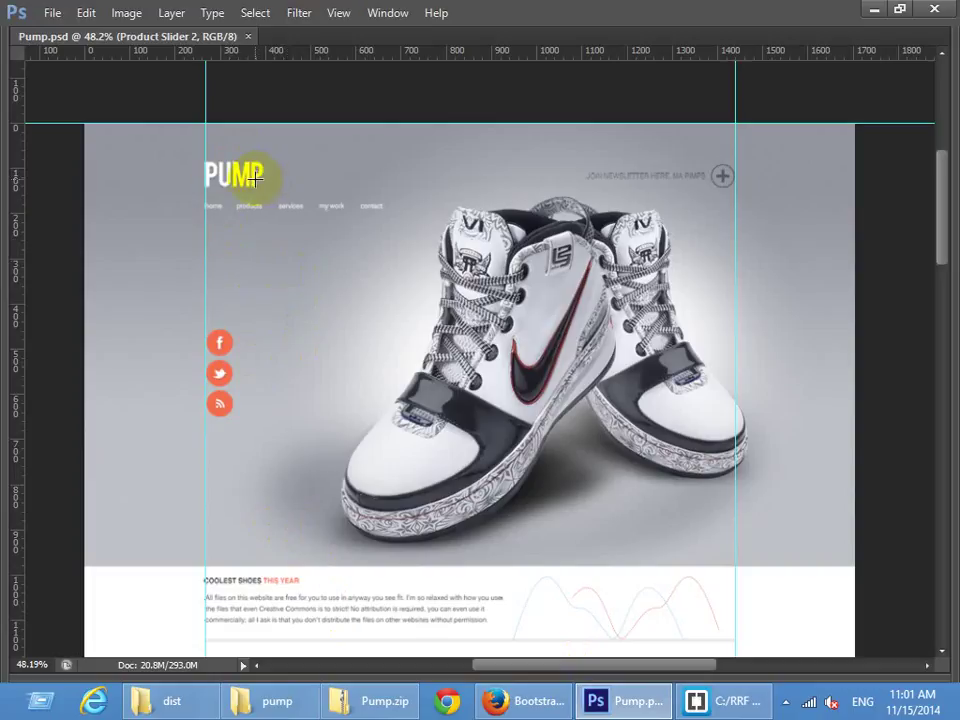
key(F7)
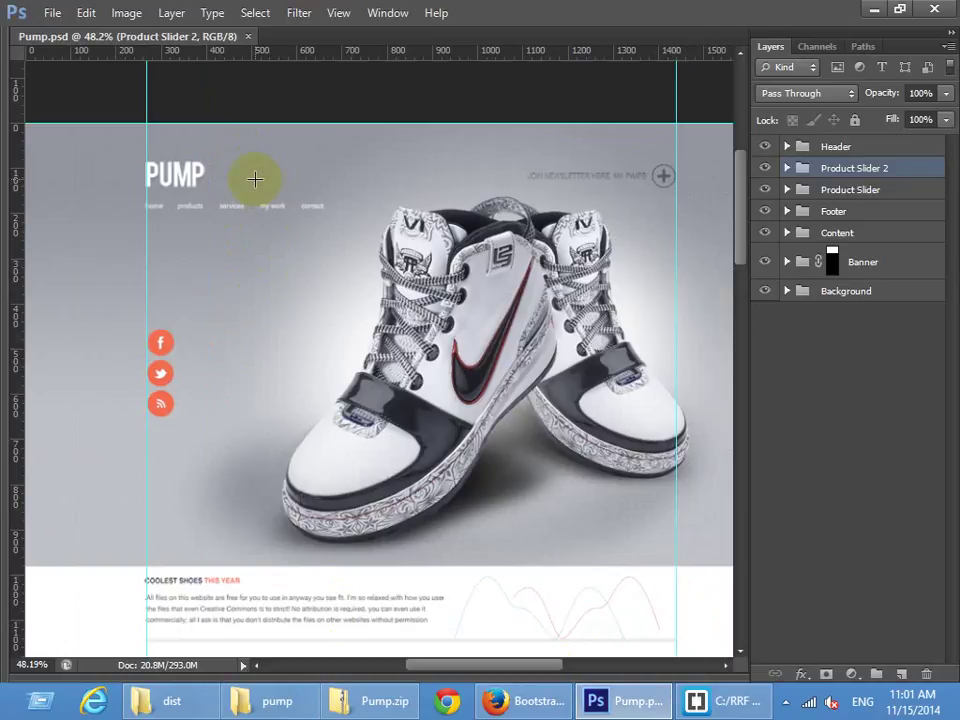
click(387, 13)
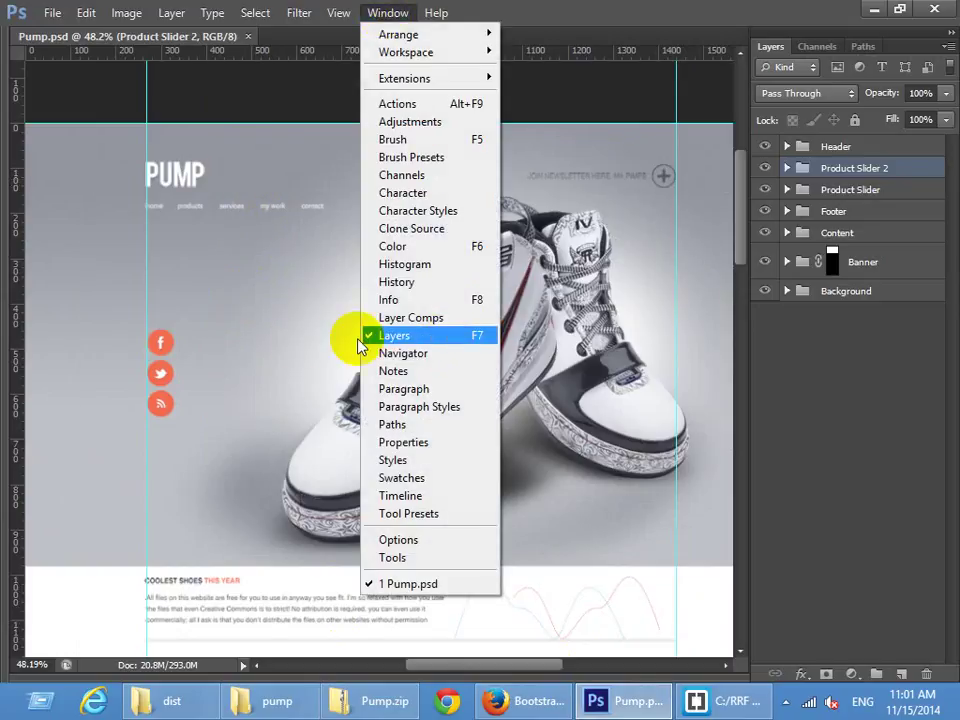
click(221, 331)
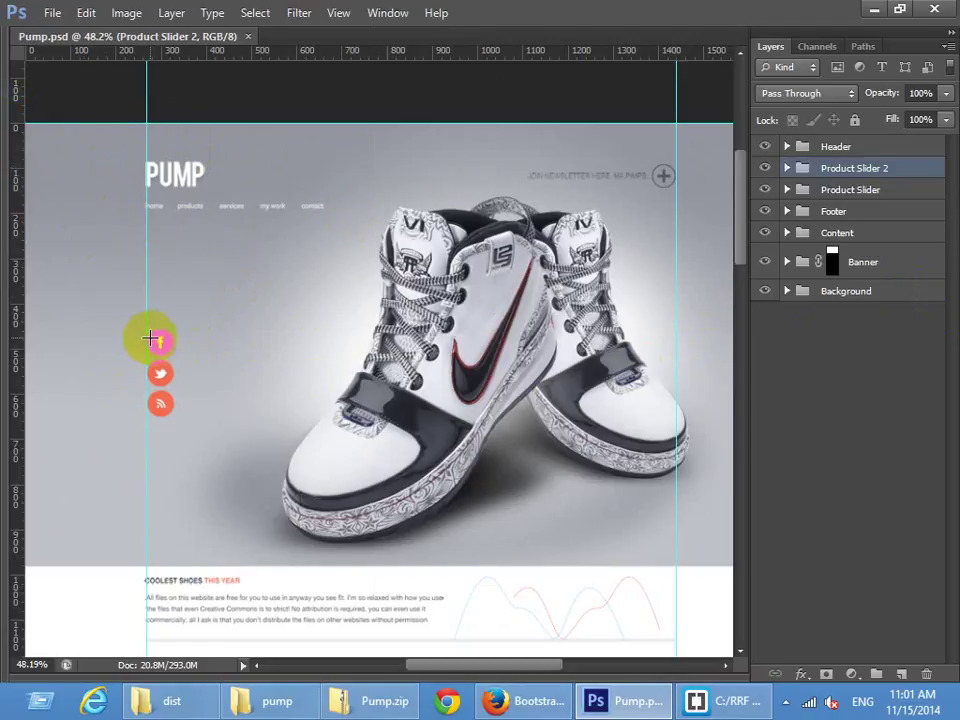
Restore the hidden workspace panels around Pump.psd, including the tools, tool options, Color and Adjustments
key(Tab)
key(Tab)
key(Tab)
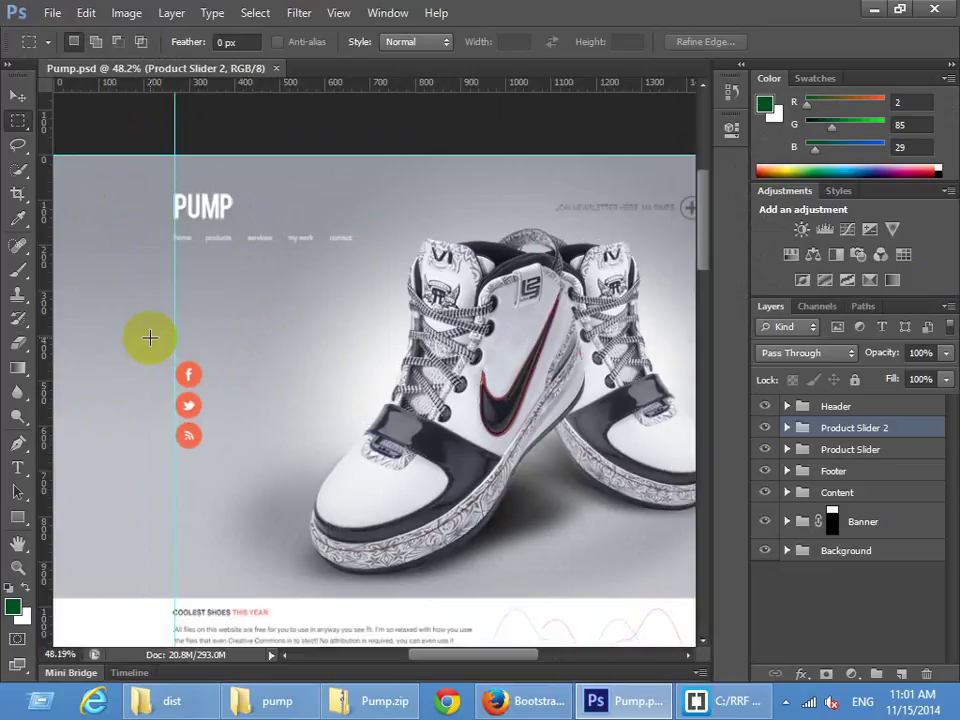
key(Tab)
key(Tab)
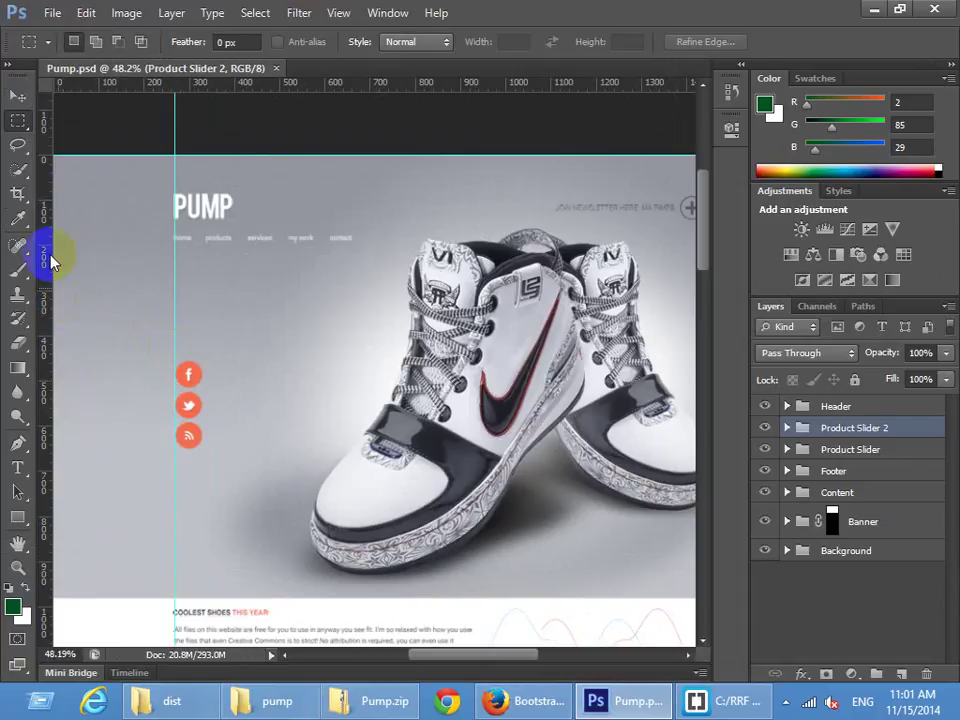
click(57, 12)
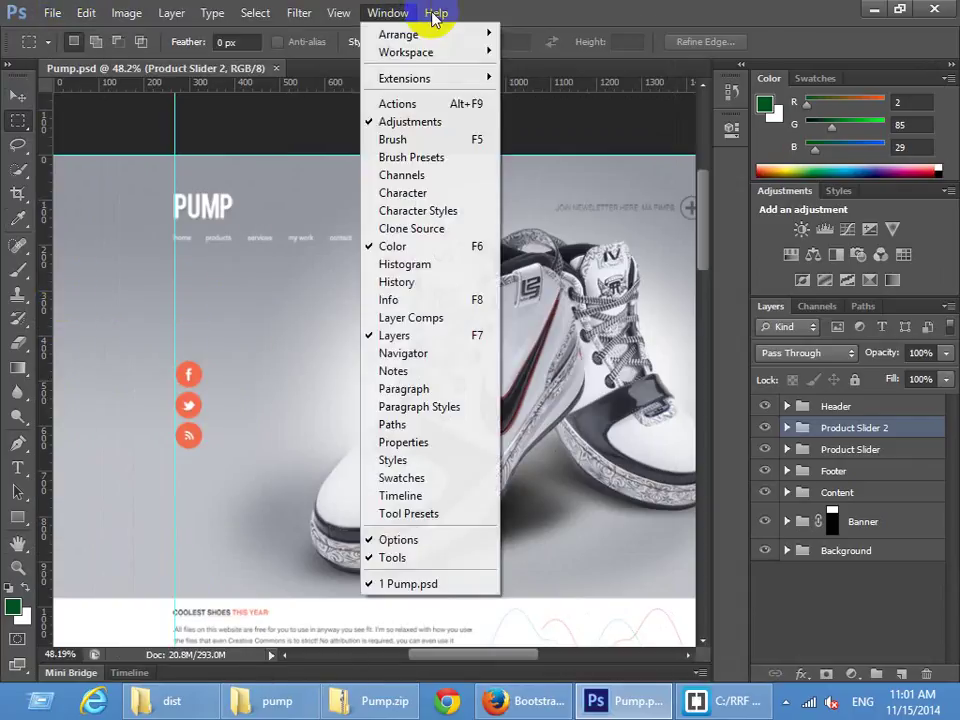
click(822, 118)
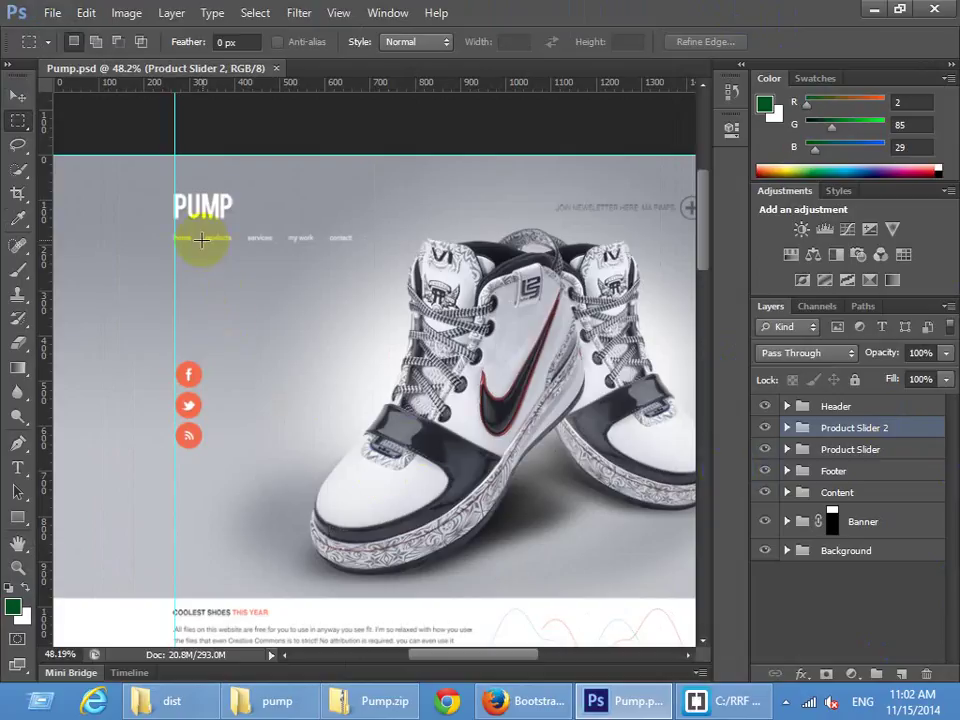
Set the Move tool to auto-select by Layer and select the PUMP logo text in the header
scroll(350, 330, right, 1)
mouse_move(384, 333)
mouse_down()
mouse_move(350, 318)
mouse_move(374, 318)
mouse_up()
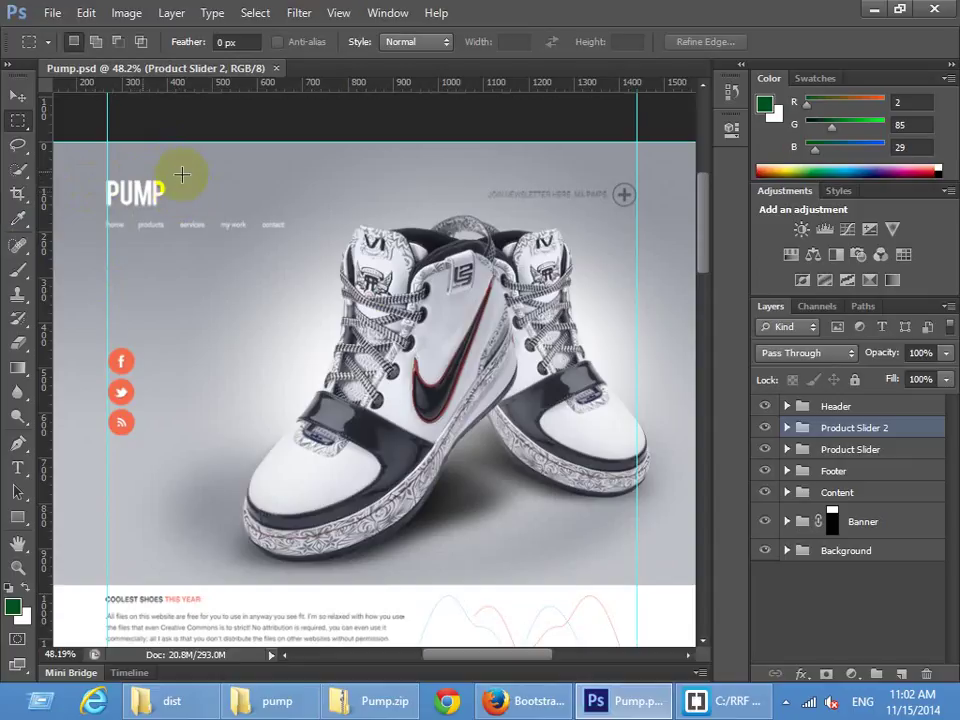
click(19, 97)
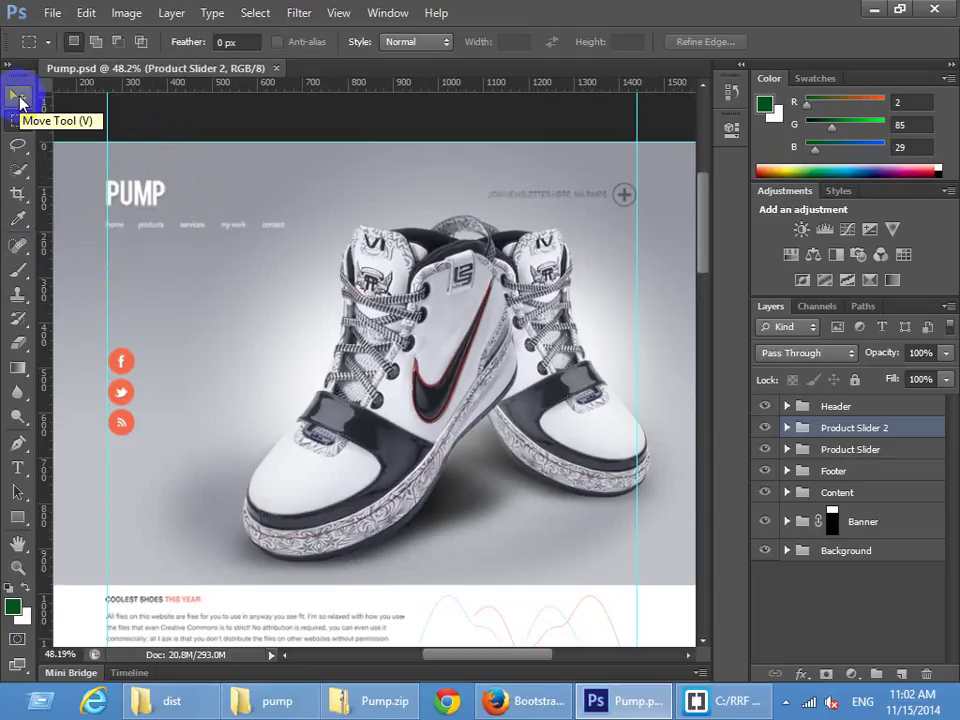
click(18, 120)
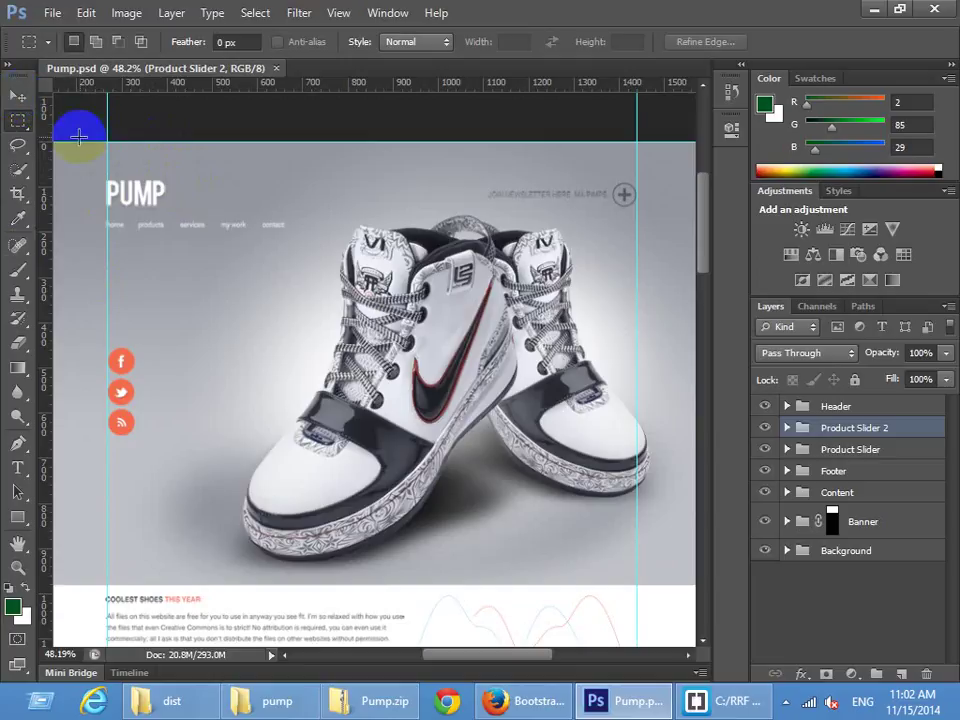
key(v)
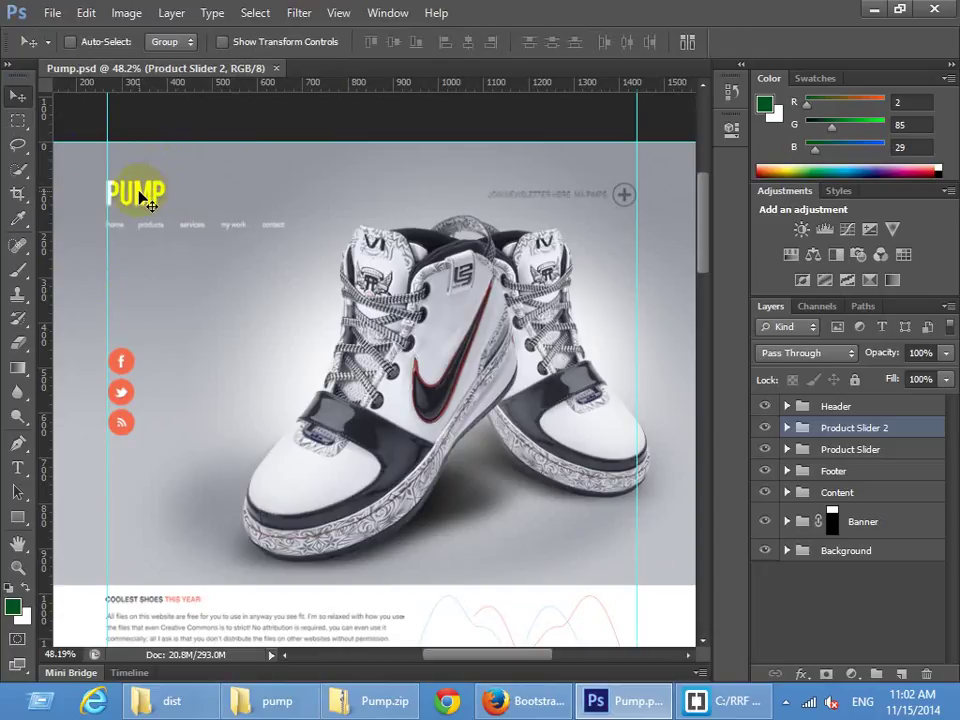
click(821, 423)
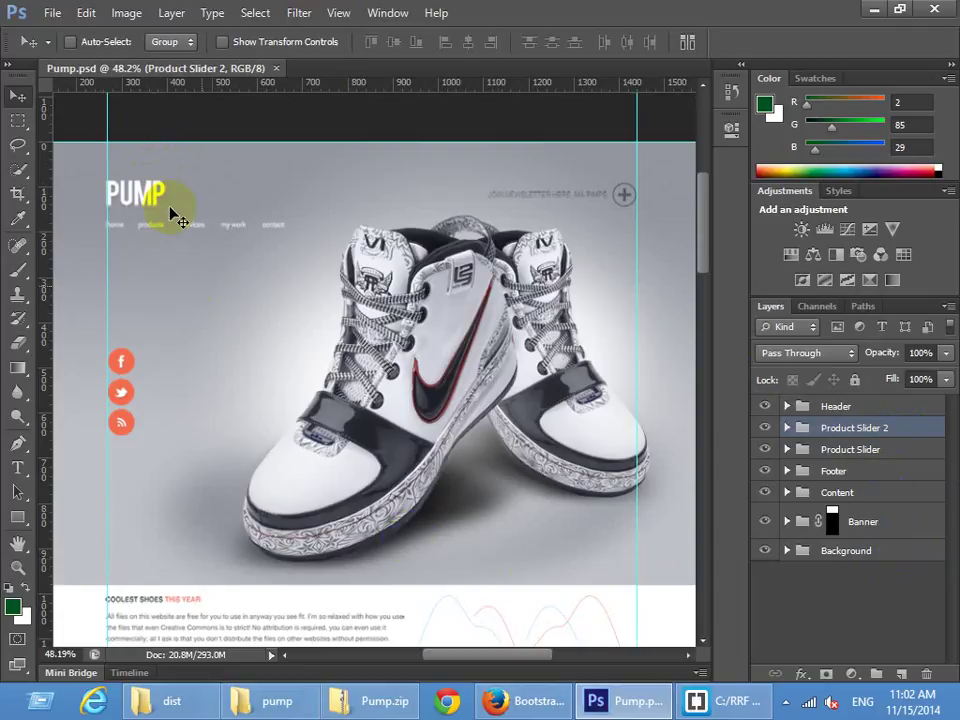
click(69, 42)
click(184, 41)
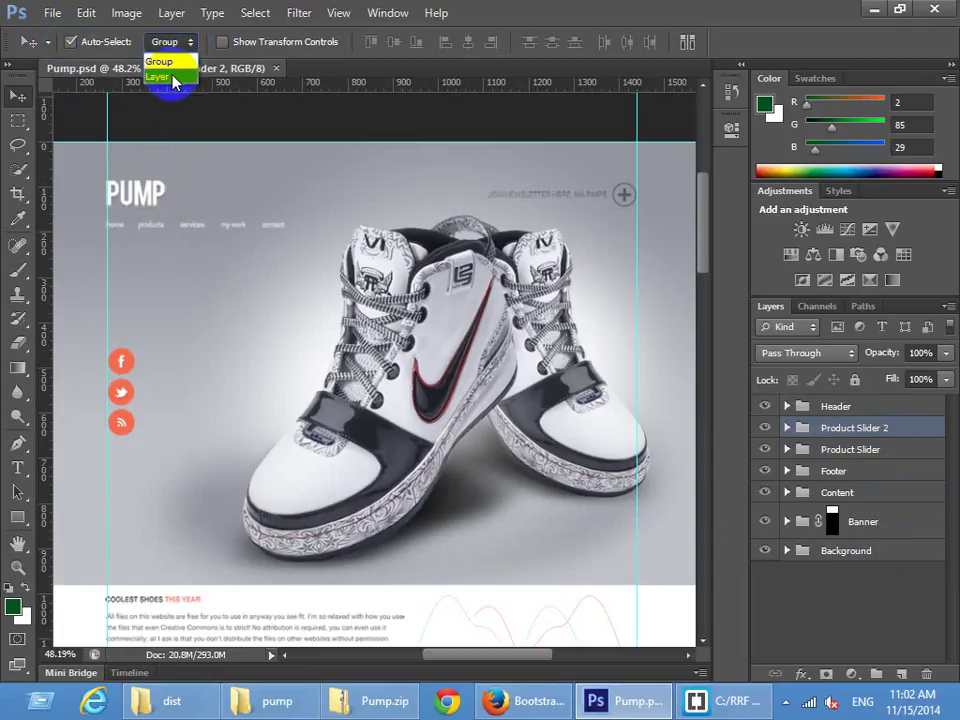
click(170, 77)
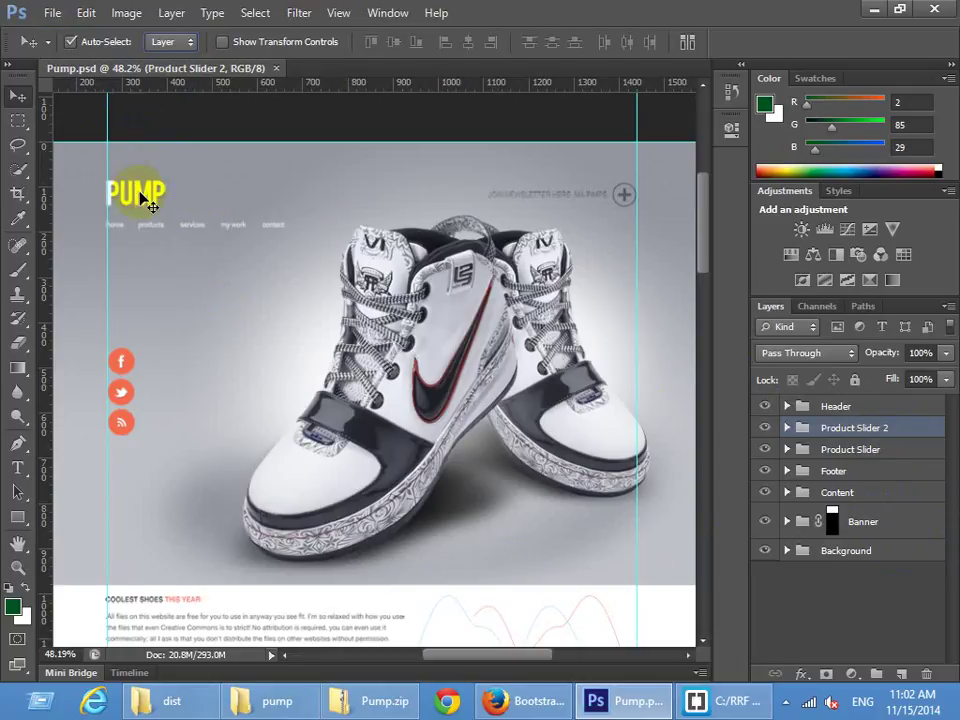
click(140, 195)
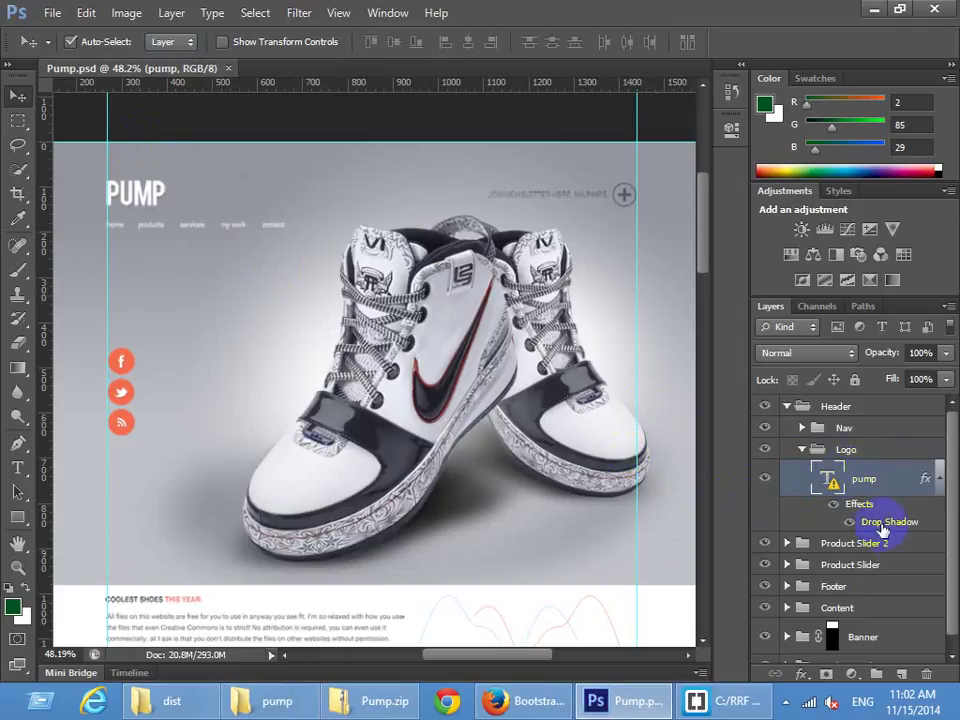
Toggle the Logo group's visibility off and on repeatedly to check which artwork it contains
click(764, 452)
click(764, 452)
click(764, 452)
click(764, 452)
click(764, 452)
click(764, 452)
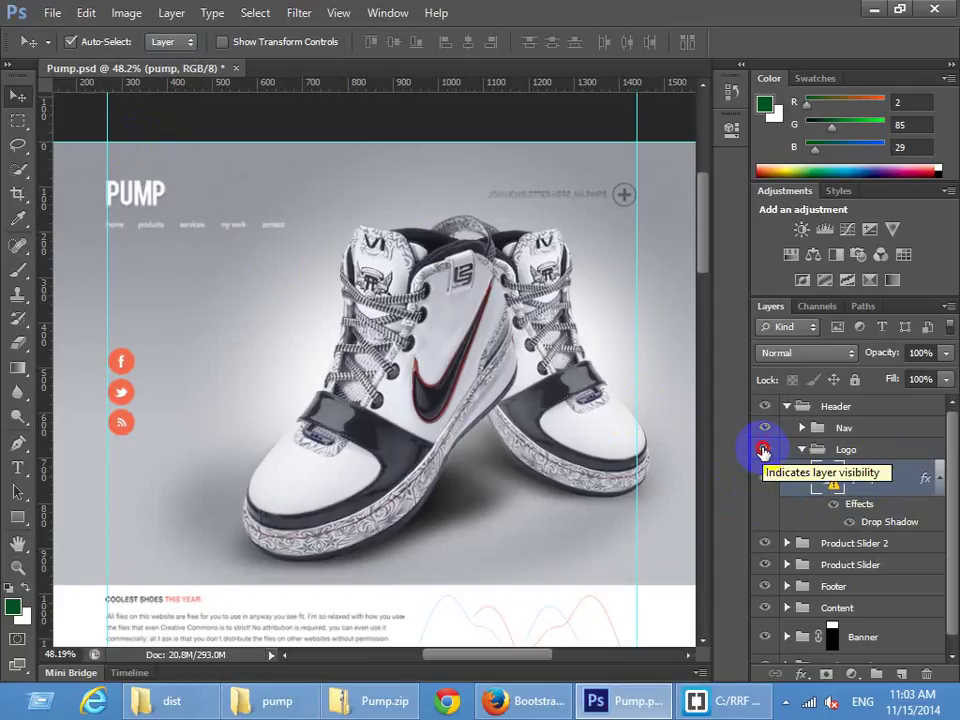
click(764, 452)
click(764, 452)
click(764, 452)
click(764, 452)
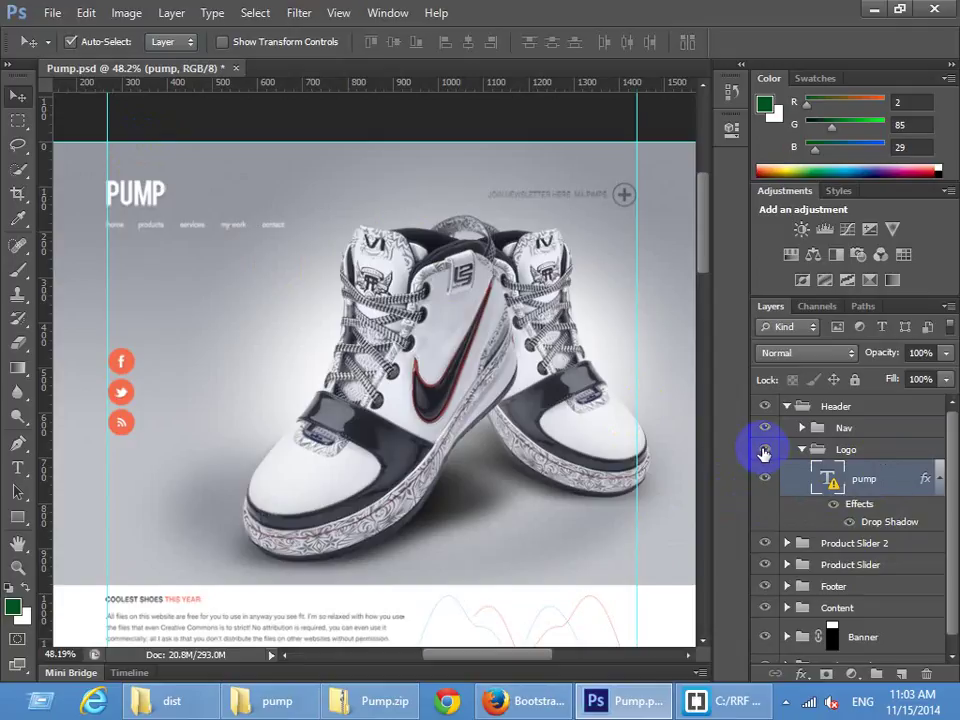
Isolate the Logo group by hiding everything else in the document, and restore all the other layers' visibility
alt+click(764, 452)
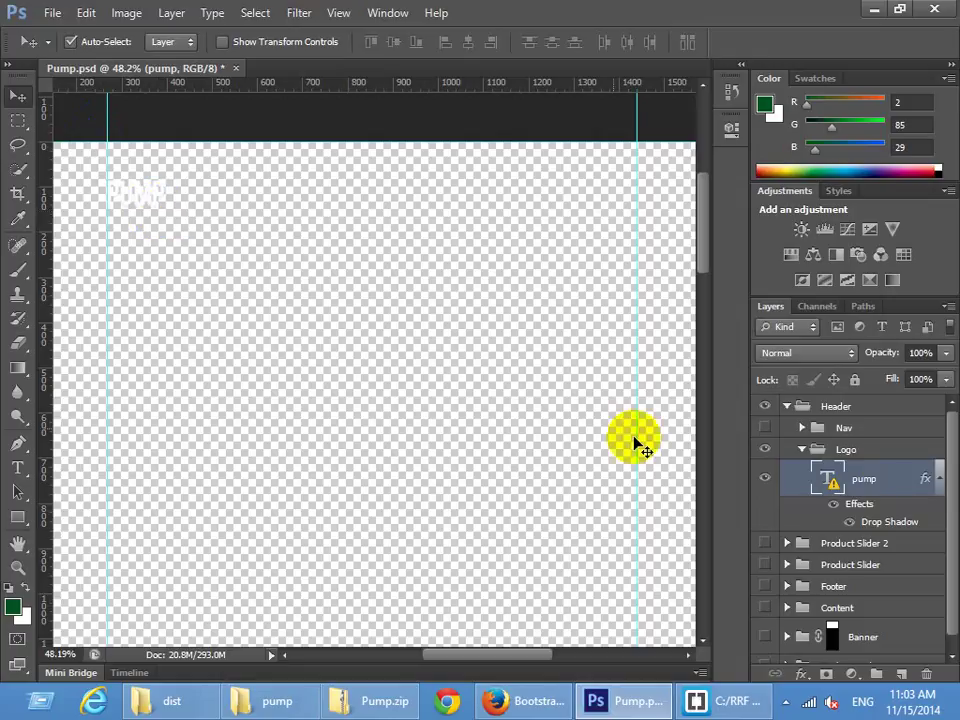
click(766, 427)
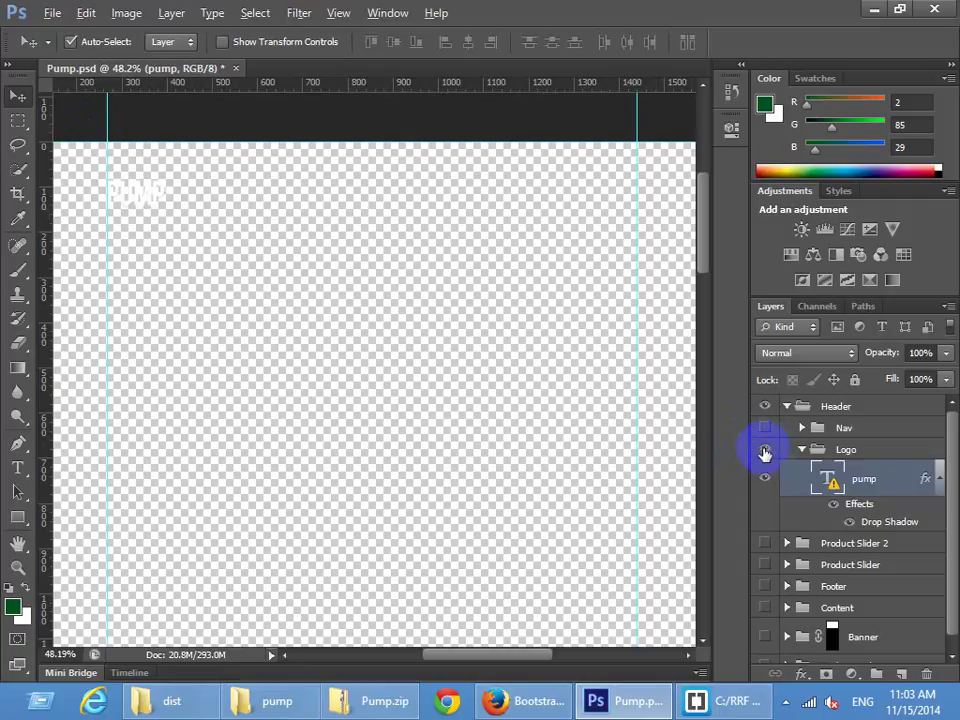
alt+click(765, 451)
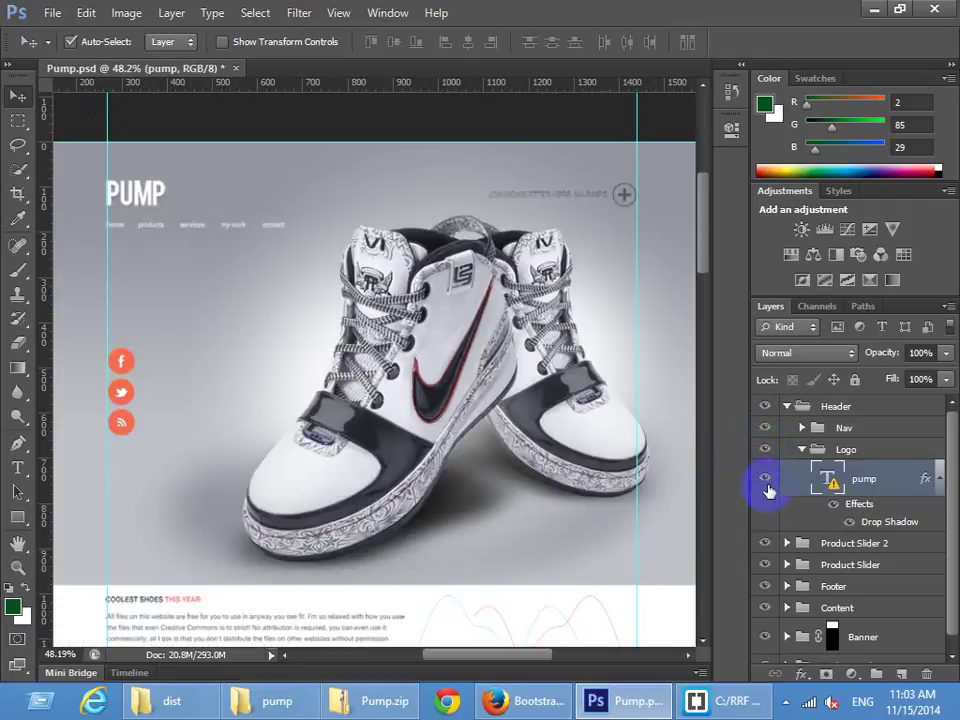
Toggle the pump text layer and its Logo group off and on to check what each one shows
click(766, 480)
click(766, 481)
click(763, 451)
click(763, 452)
click(763, 452)
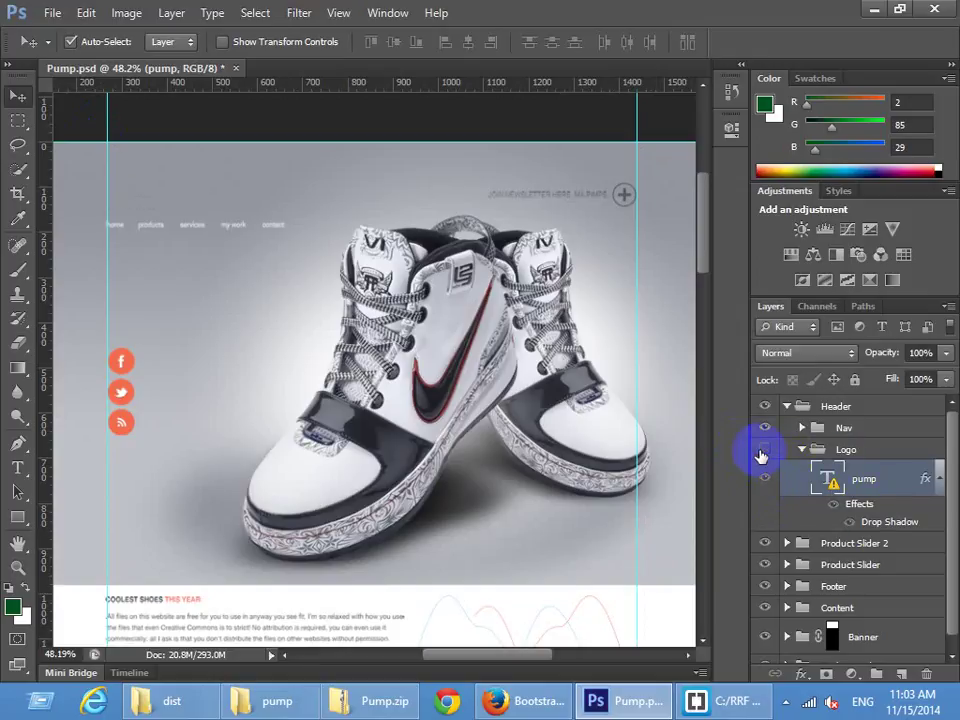
click(763, 452)
click(763, 452)
click(763, 452)
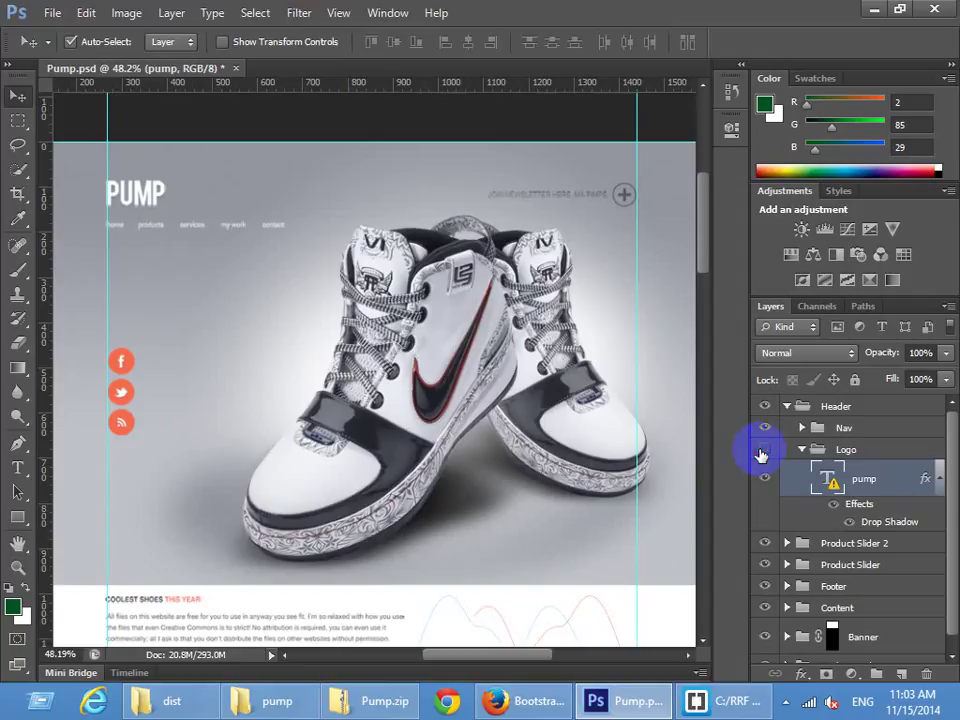
click(763, 452)
click(763, 452)
click(763, 452)
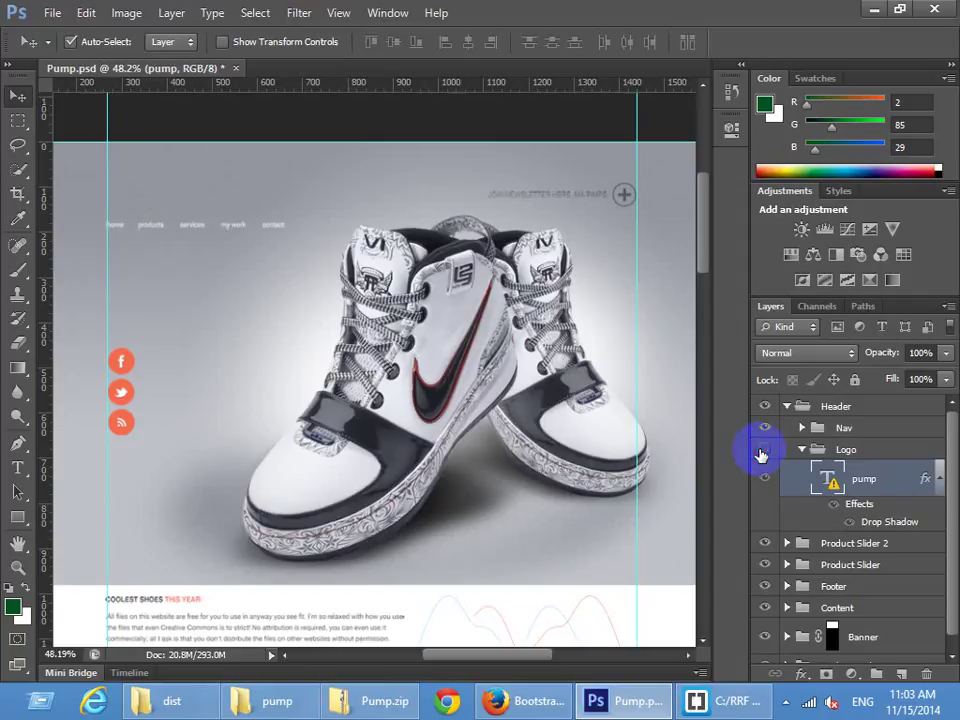
click(761, 453)
click(761, 453)
click(761, 453)
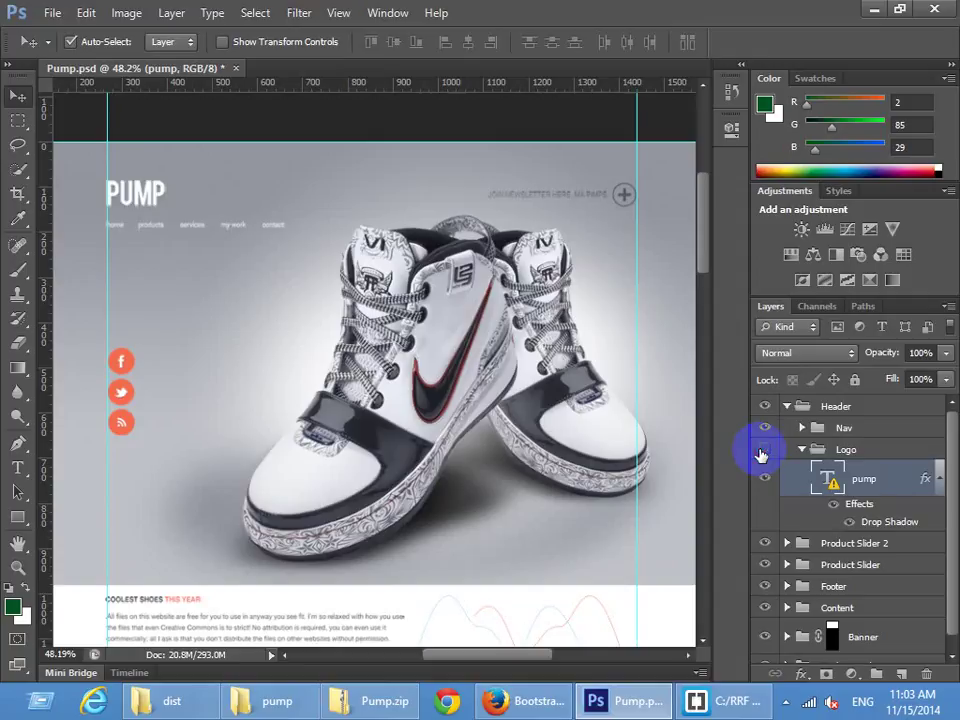
click(761, 453)
click(762, 450)
Toggle the Header group and its Nav and Logo subgroups off and on to compare what each contains
click(763, 407)
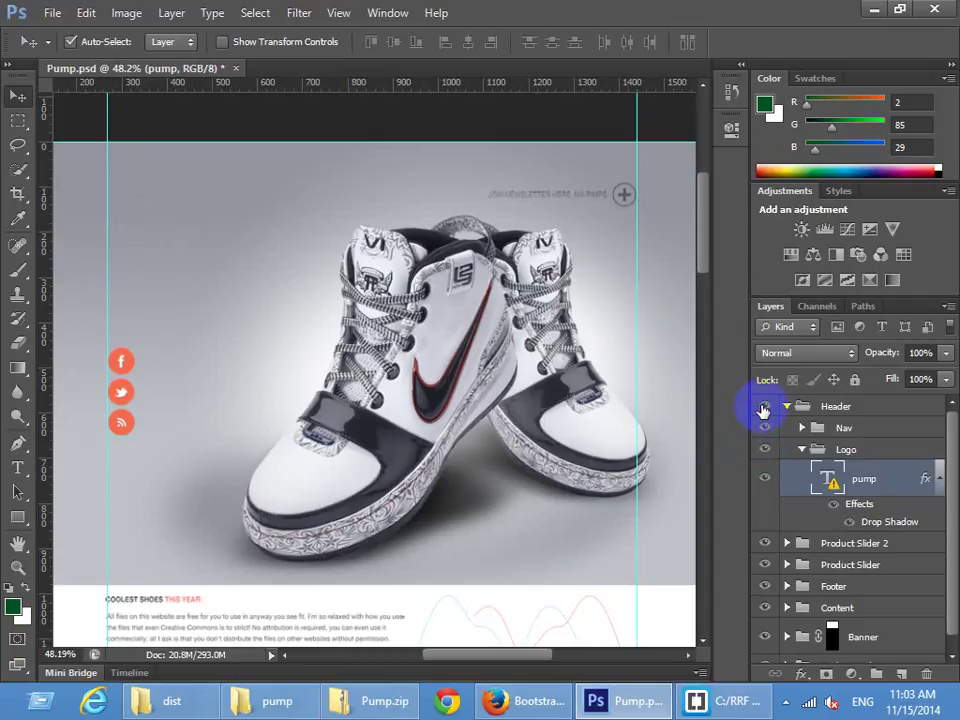
click(763, 407)
click(763, 407)
click(763, 407)
click(763, 407)
click(763, 408)
click(763, 408)
click(763, 408)
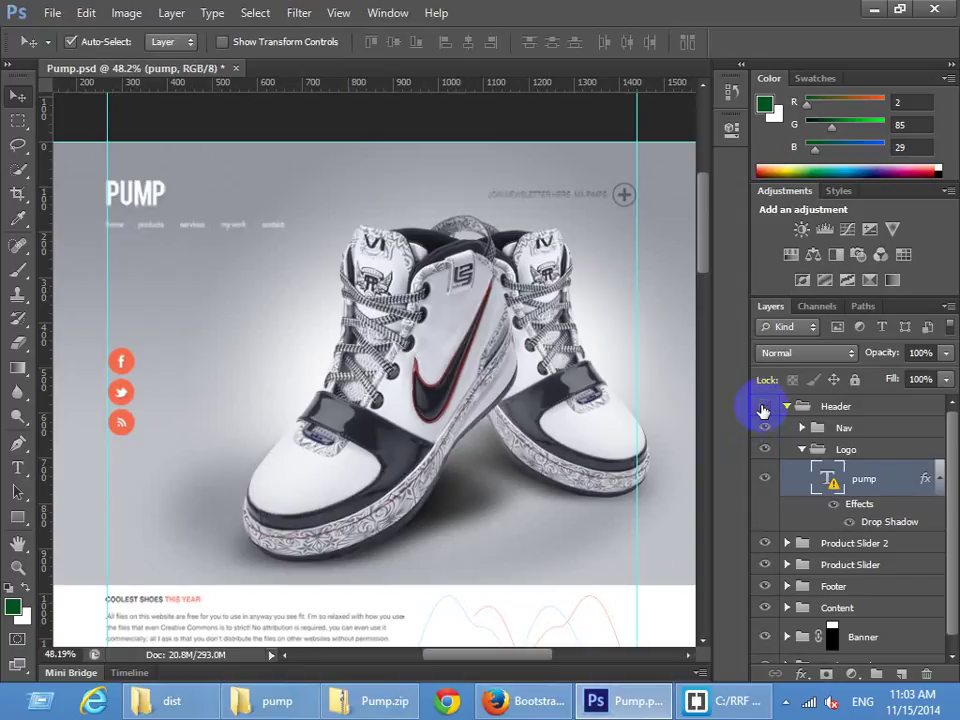
click(763, 408)
click(763, 408)
click(763, 408)
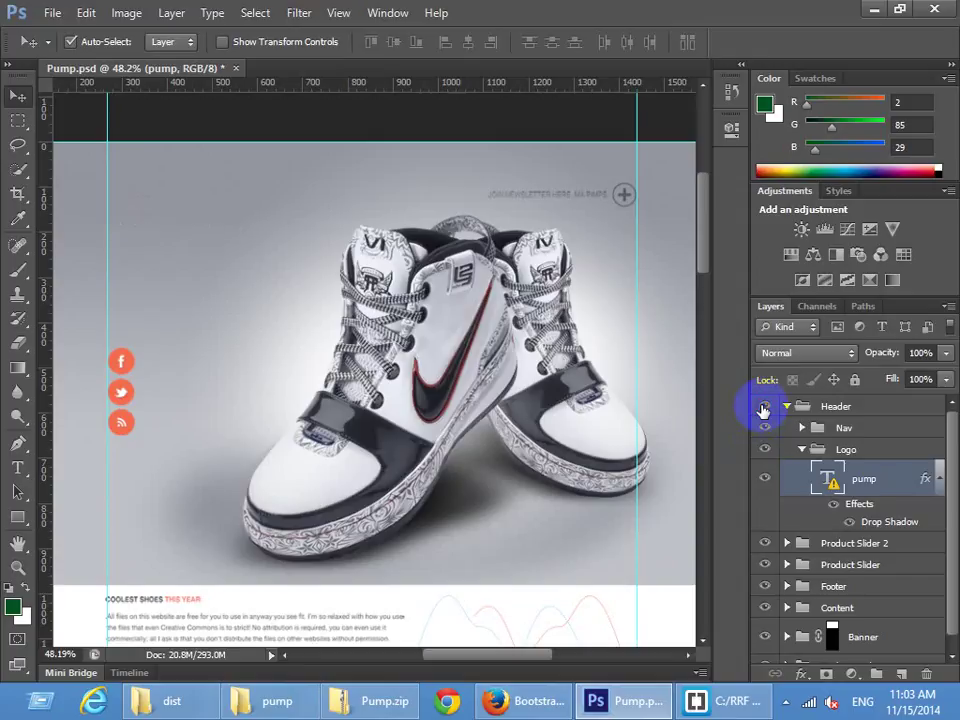
click(763, 408)
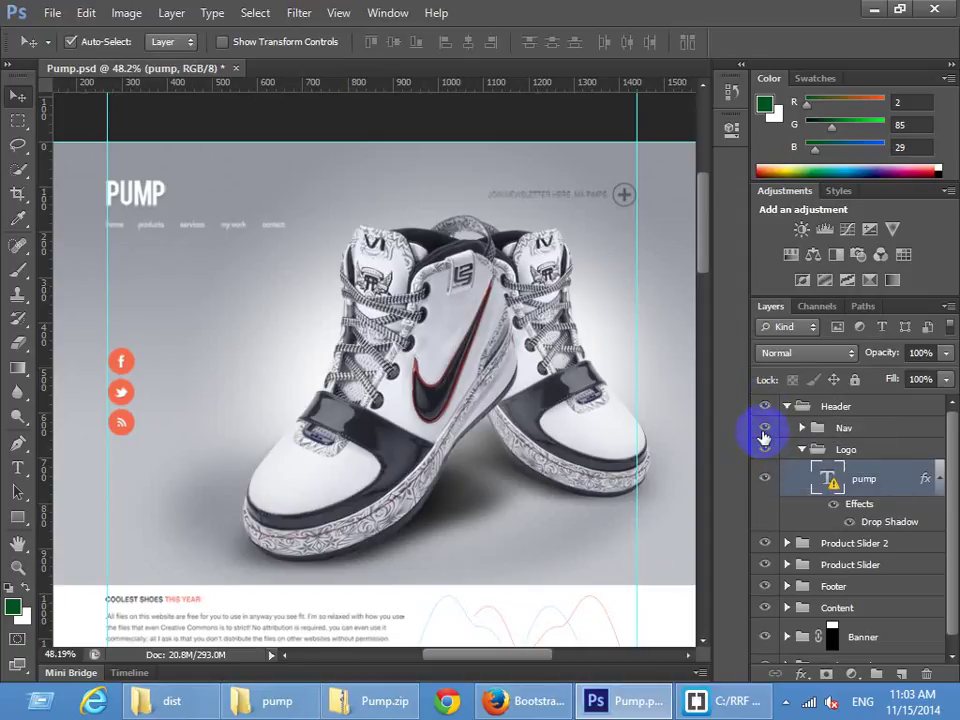
click(763, 430)
click(764, 436)
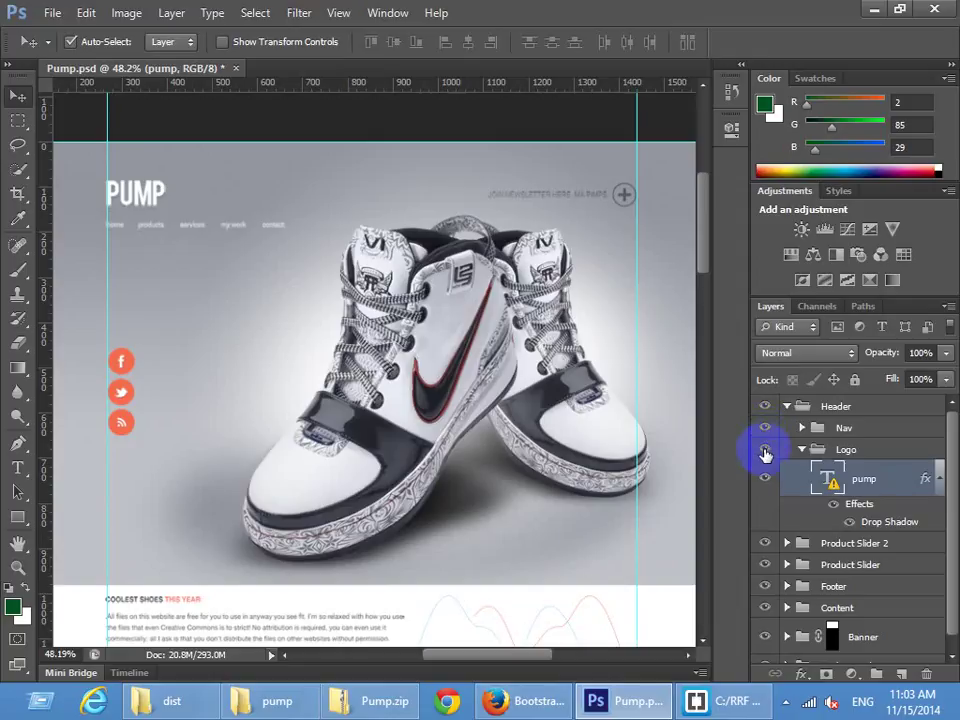
click(765, 451)
click(765, 451)
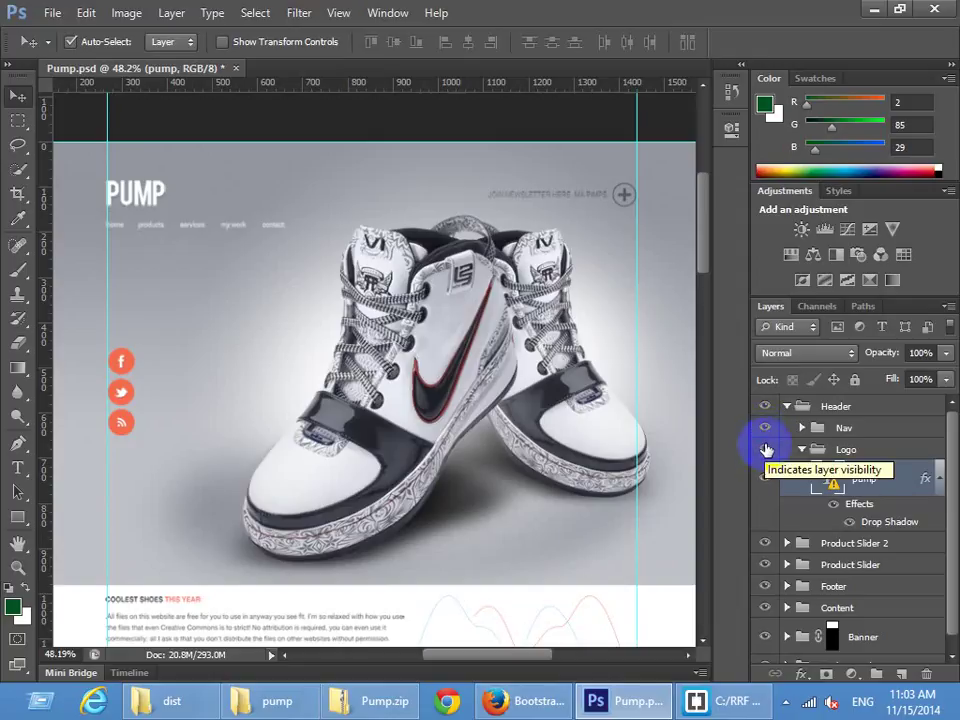
Isolate the Logo group and trim the canvas on all four sides based on transparent pixels
alt+click(766, 451)
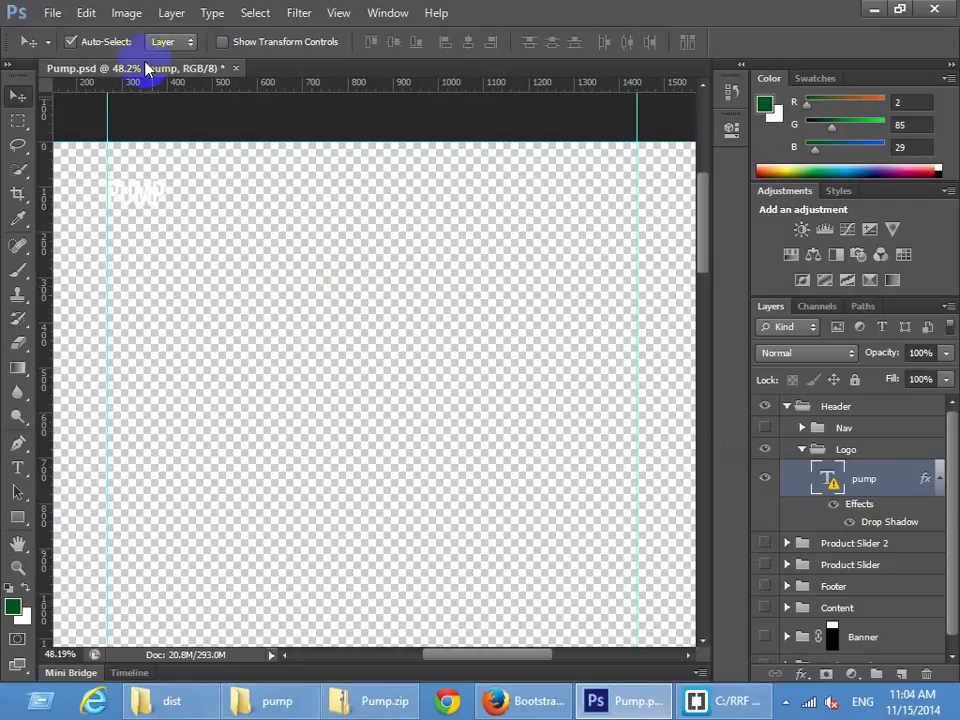
click(126, 12)
click(172, 224)
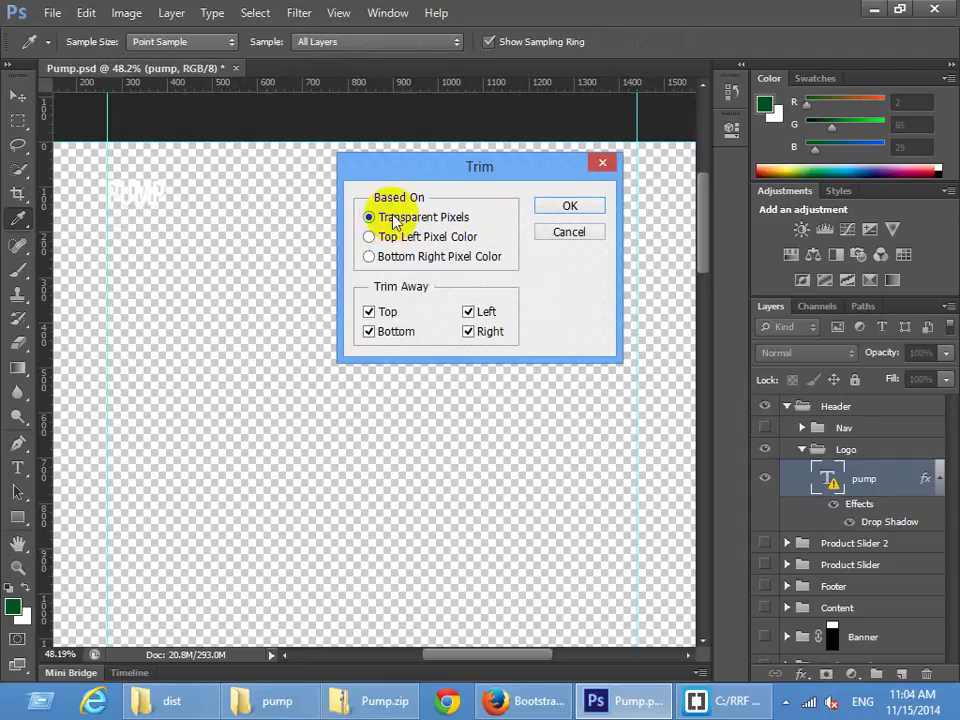
click(567, 206)
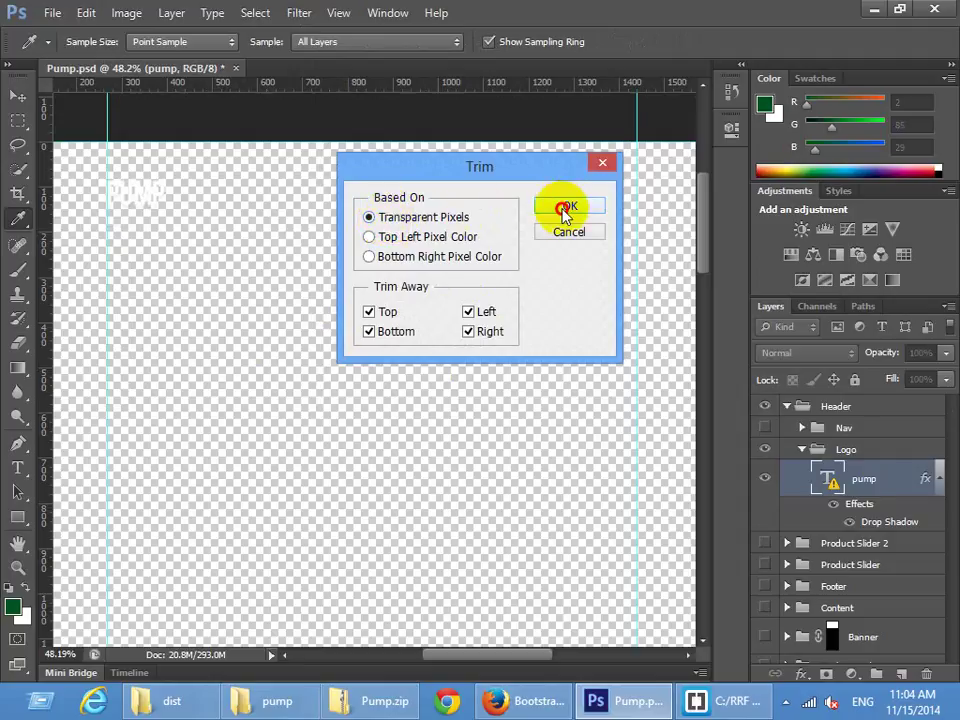
key(v)
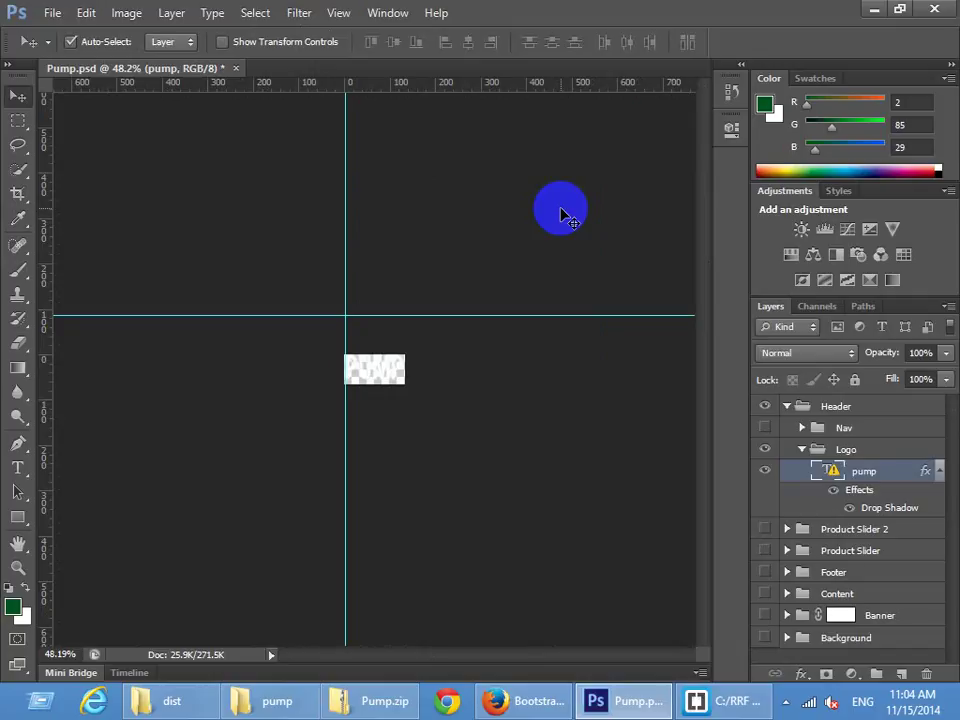
Start a Save for Web export of the trimmed logo and set its format to PNG-24
click(51, 12)
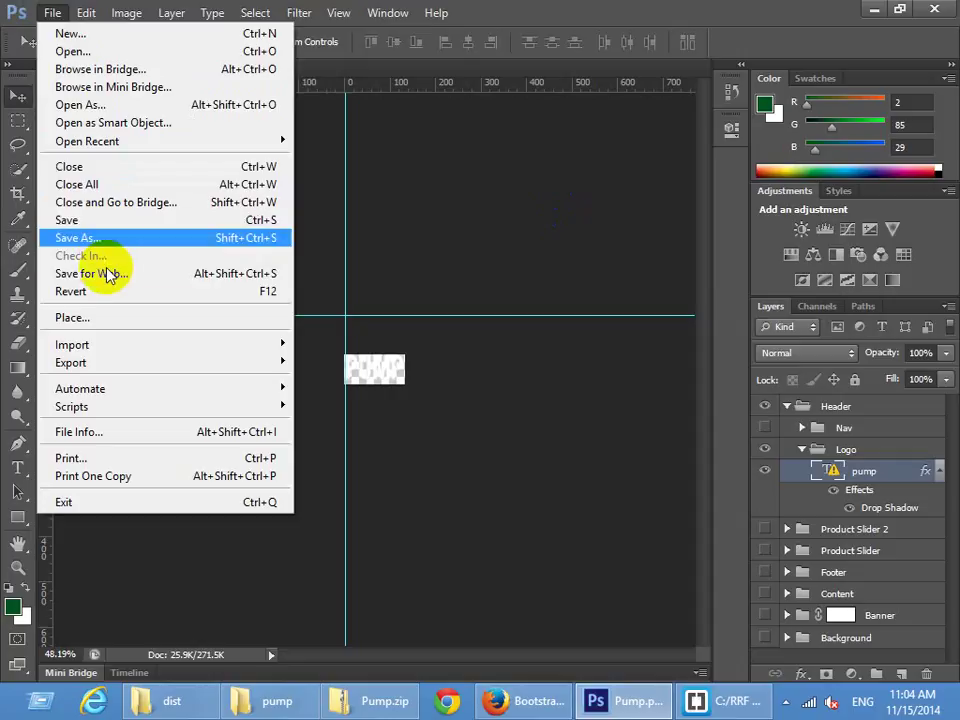
click(230, 274)
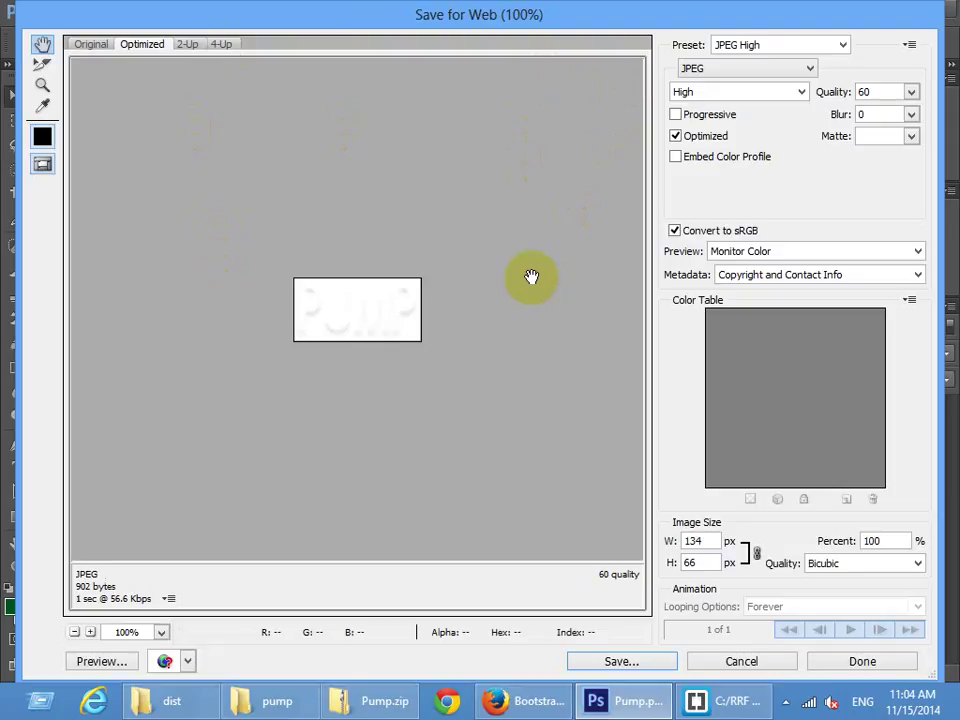
click(761, 67)
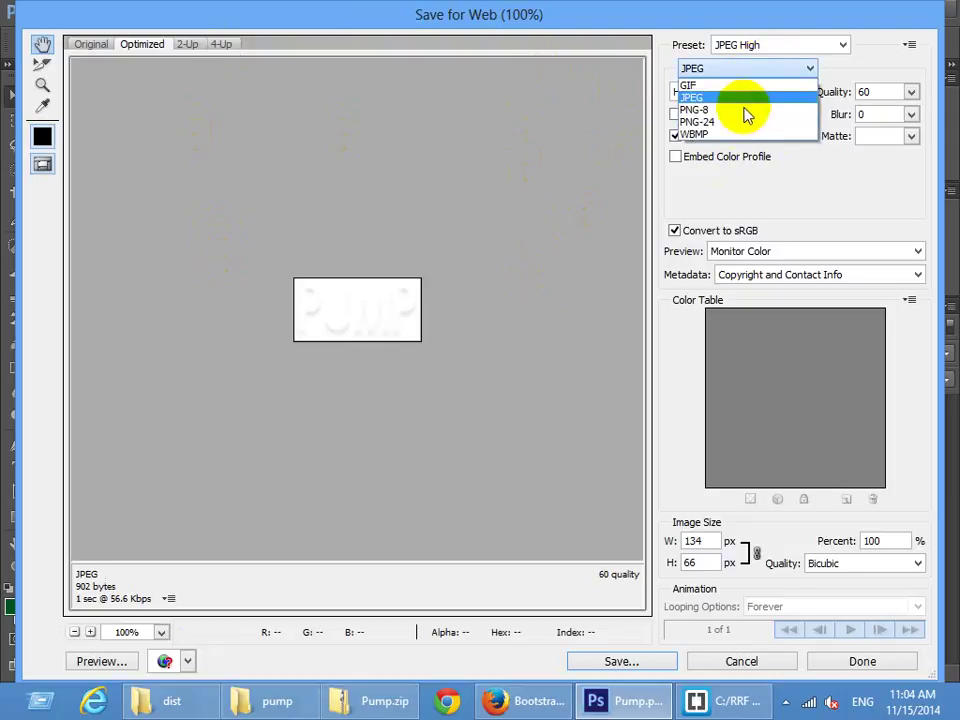
click(740, 120)
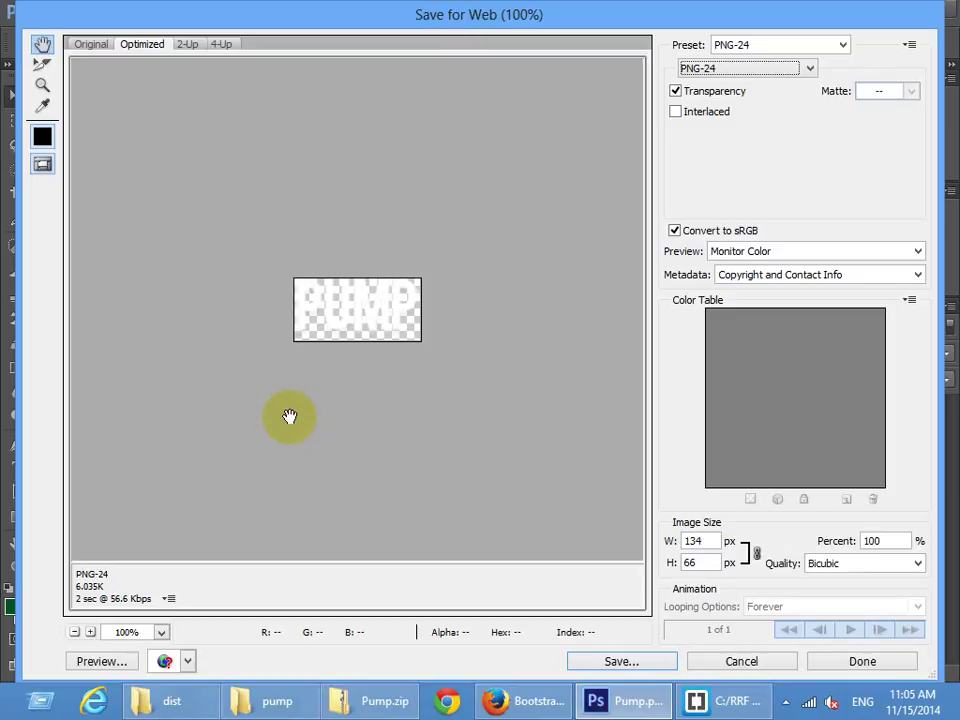
Preview the logo export as JPEG for comparison and return the format to PNG-24
click(750, 72)
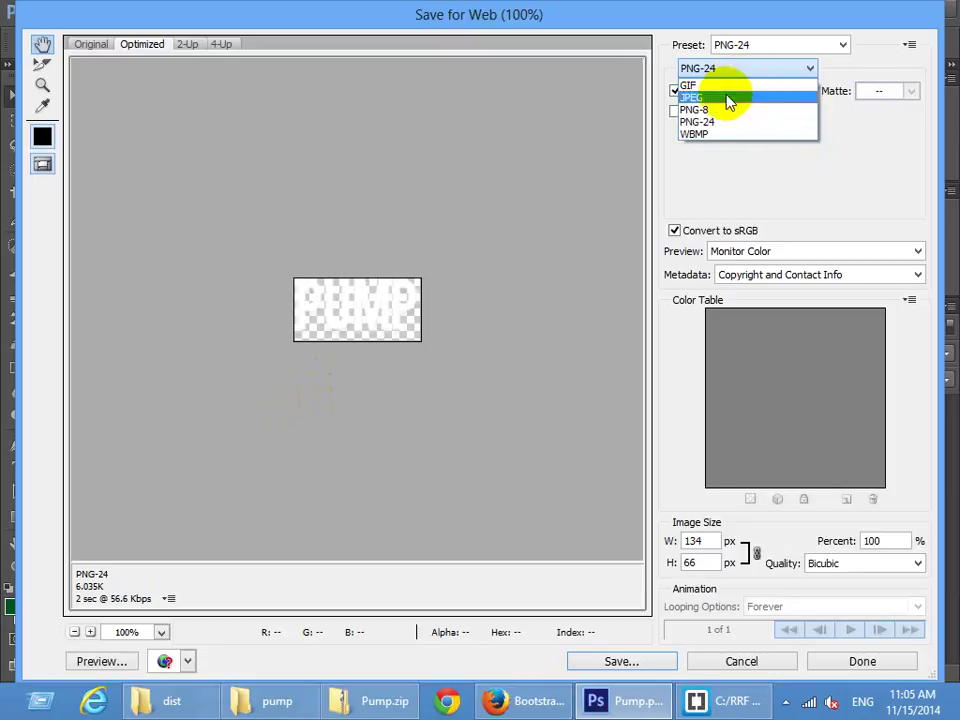
click(728, 98)
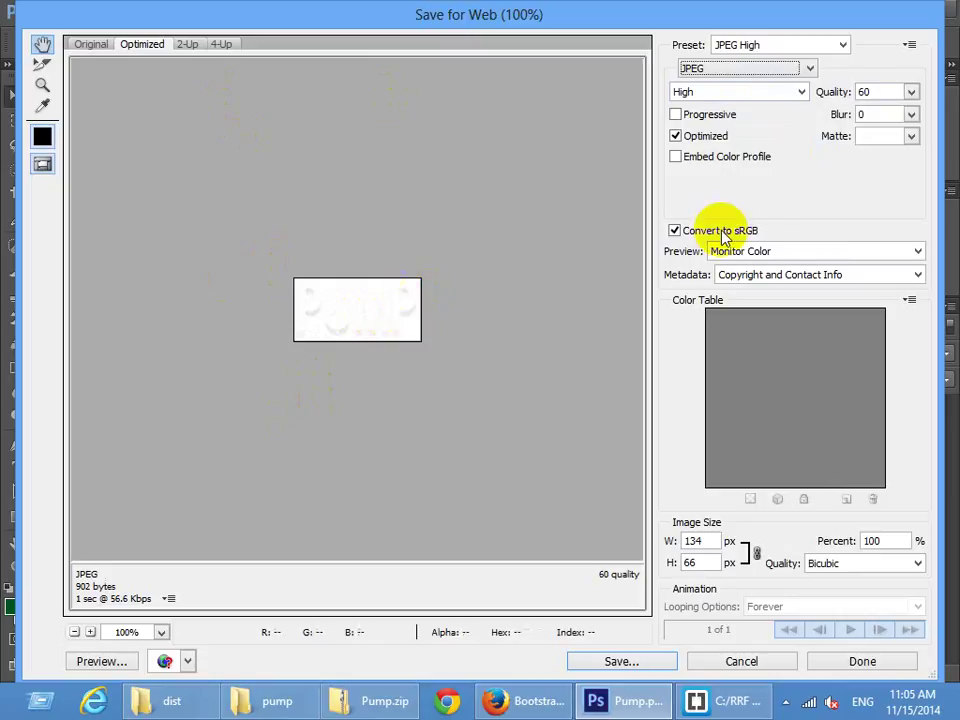
click(724, 70)
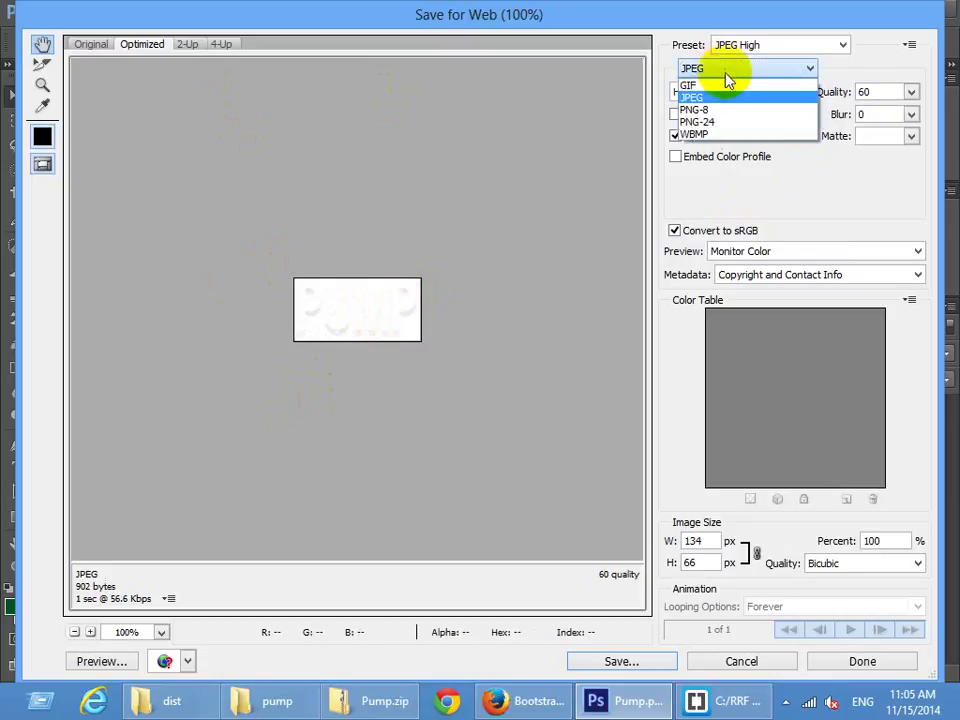
click(729, 121)
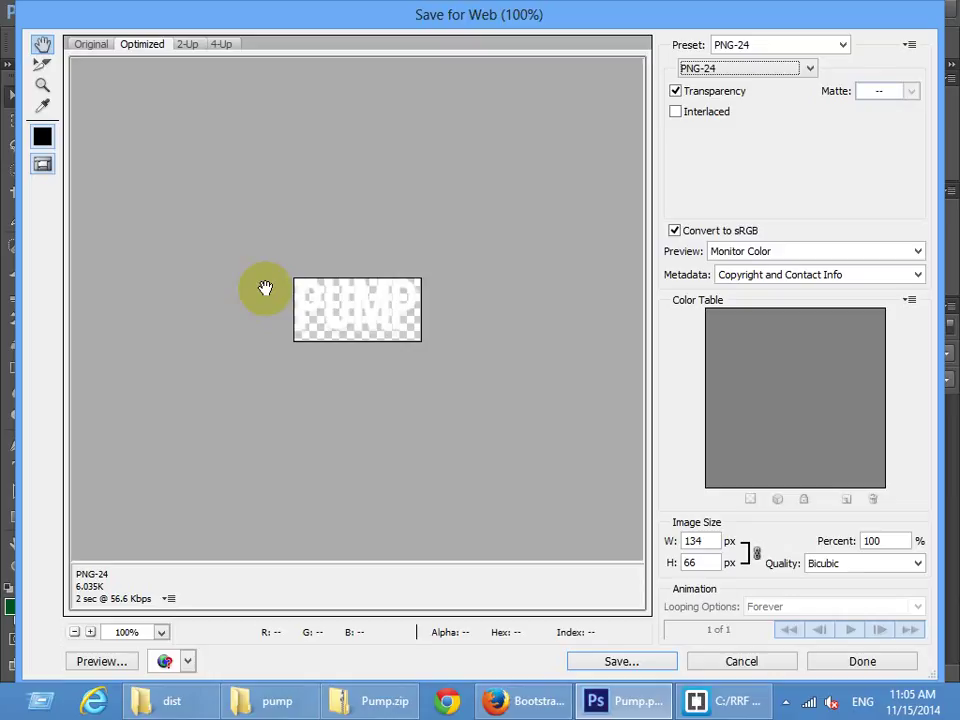
Set the export's save location to the pump folder in RRF Dhaka Tutorials, Friday - Saturday - Apple, Class #5
click(608, 660)
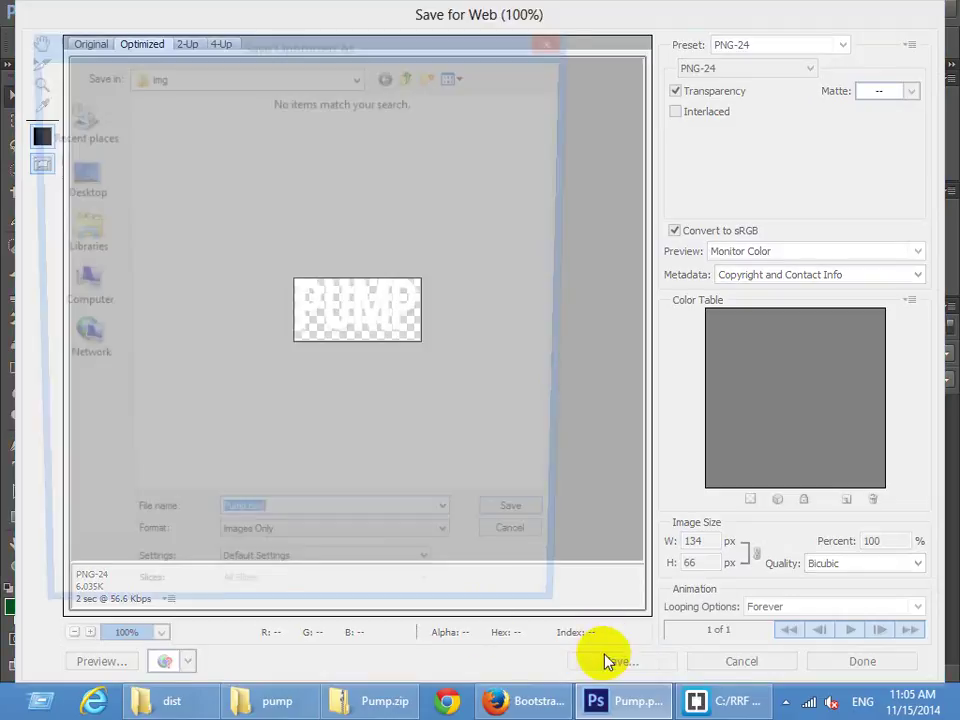
click(225, 81)
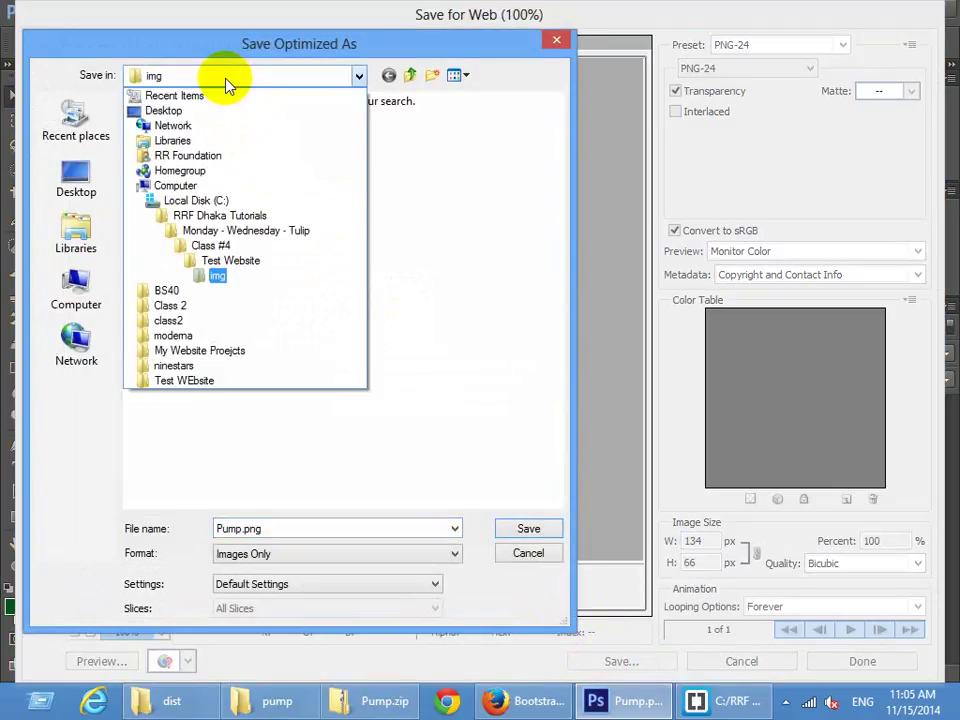
click(238, 215)
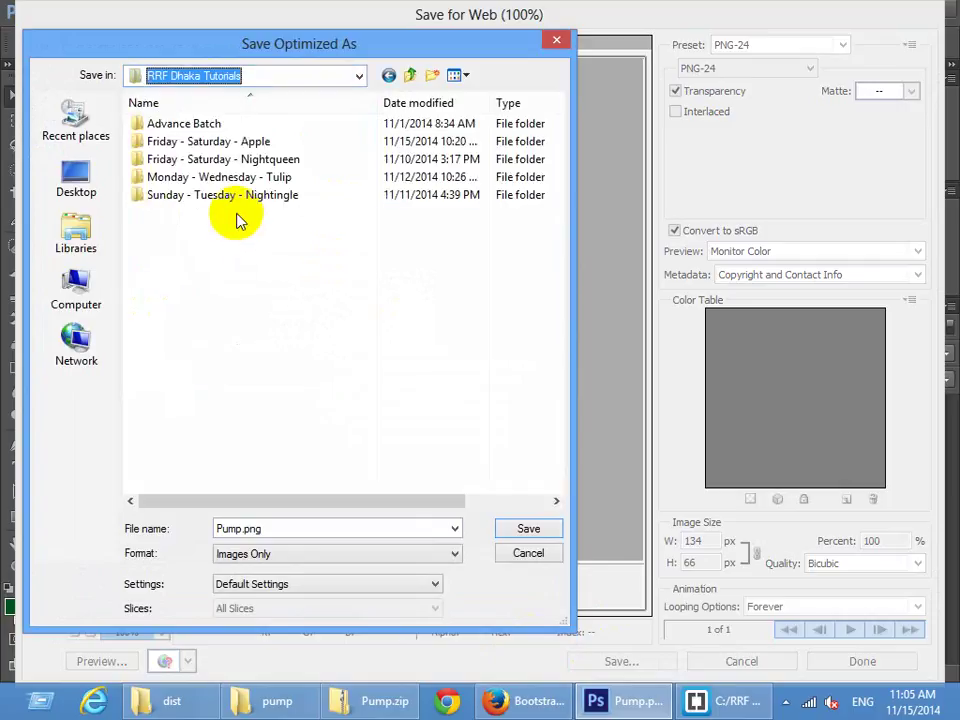
double_click(253, 146)
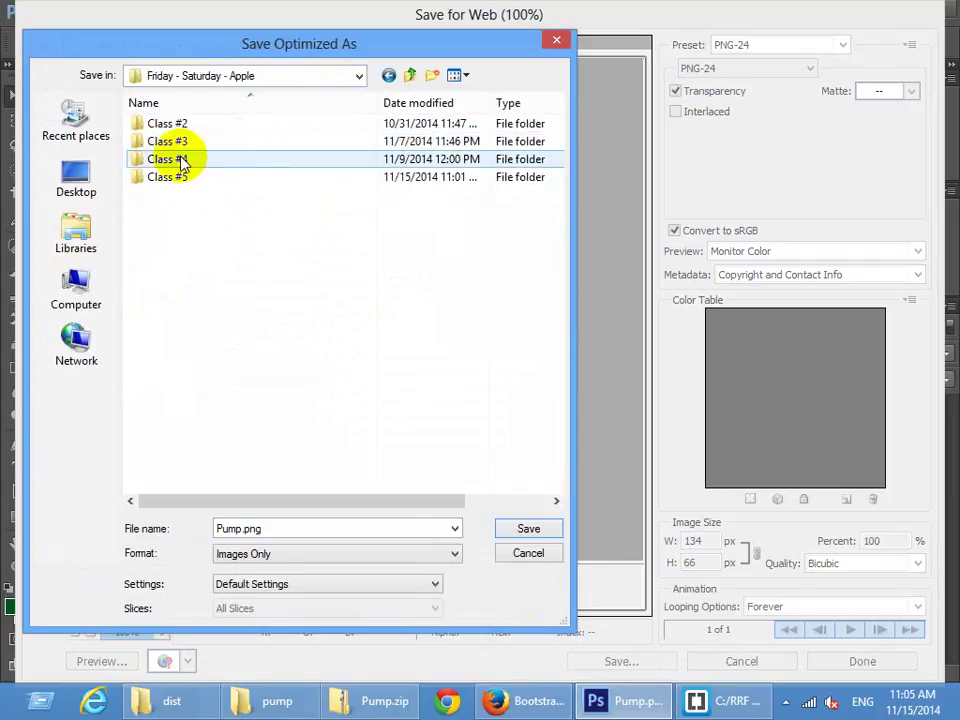
click(180, 180)
double_click(180, 180)
double_click(259, 146)
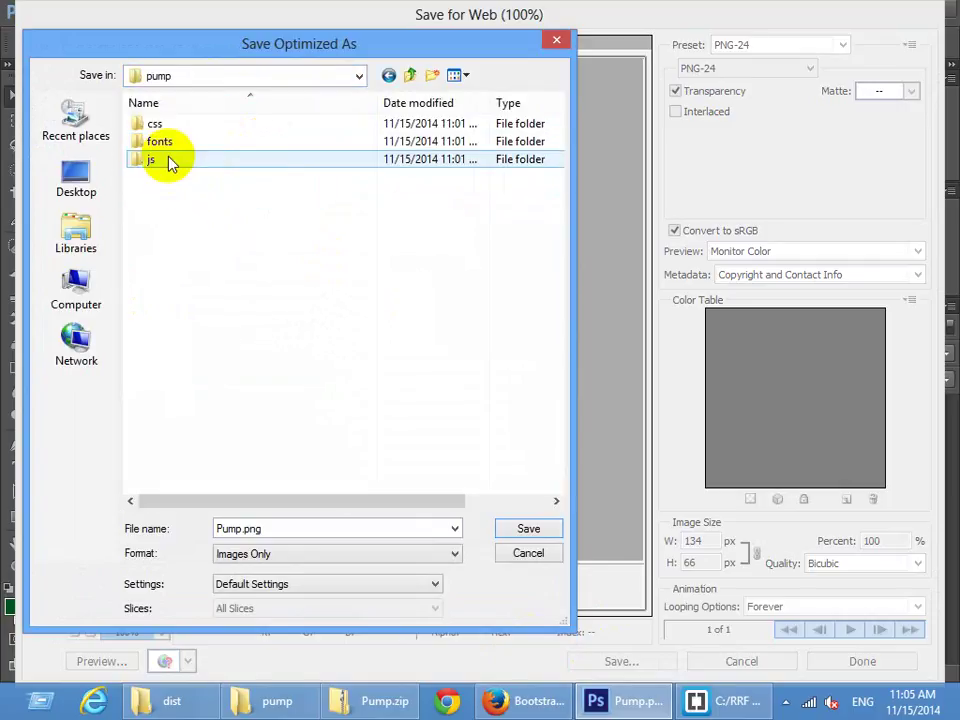
Create an img folder inside the pump folder and save the exported image in it as logo
click(432, 75)
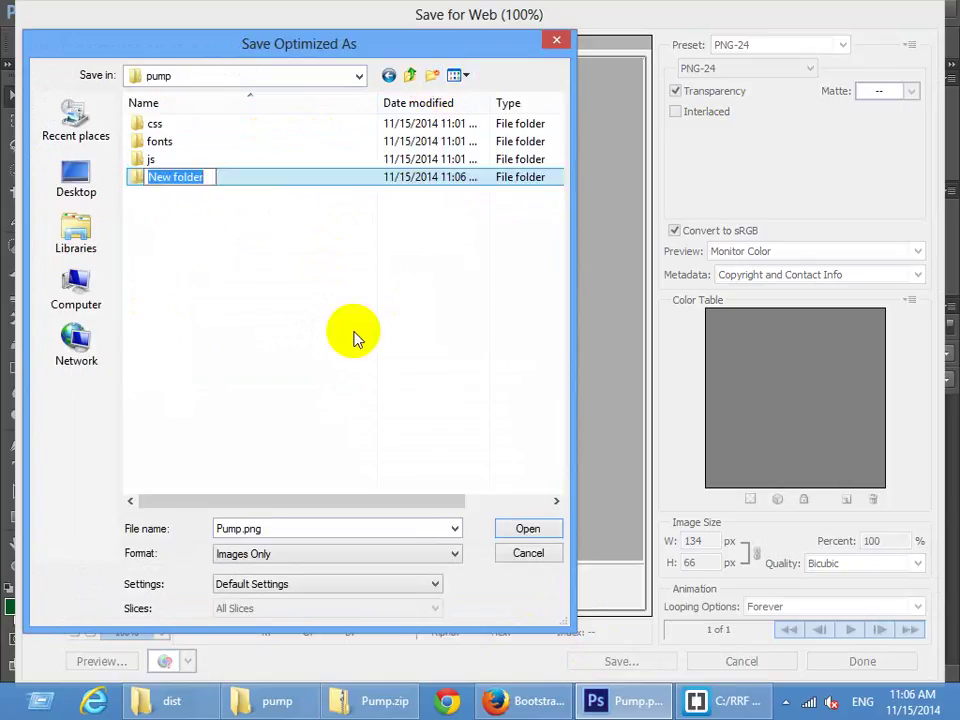
text(img)
key(Return)
key(Return)
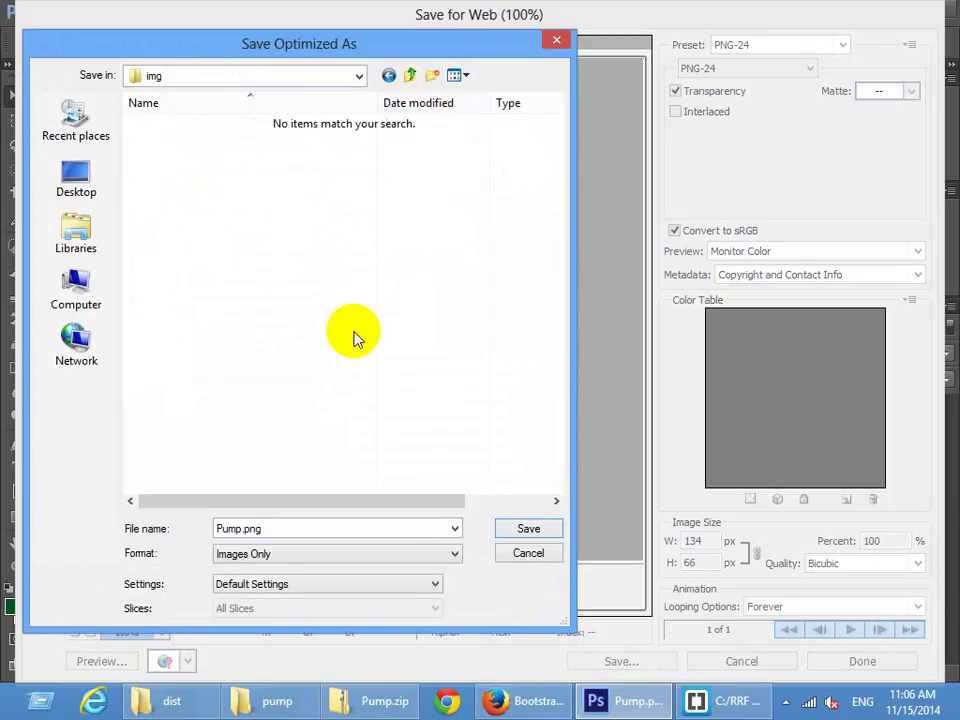
click(320, 527)
text(logo)
key(Return)
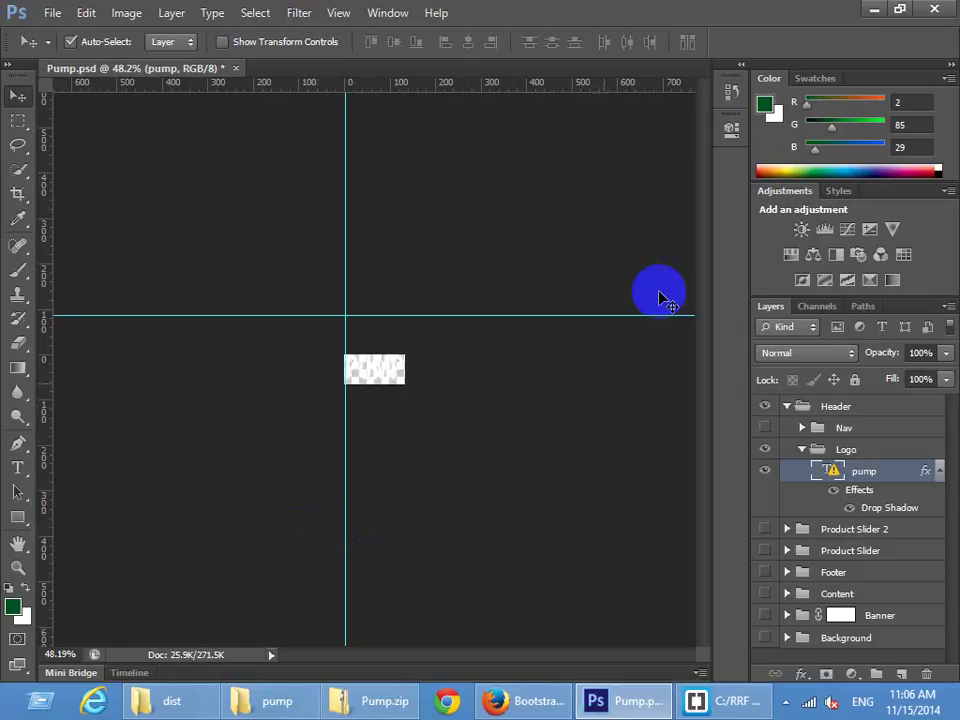
Revert the document to its original Pump.psd history snapshot to bring back the full design
click(731, 91)
click(588, 105)
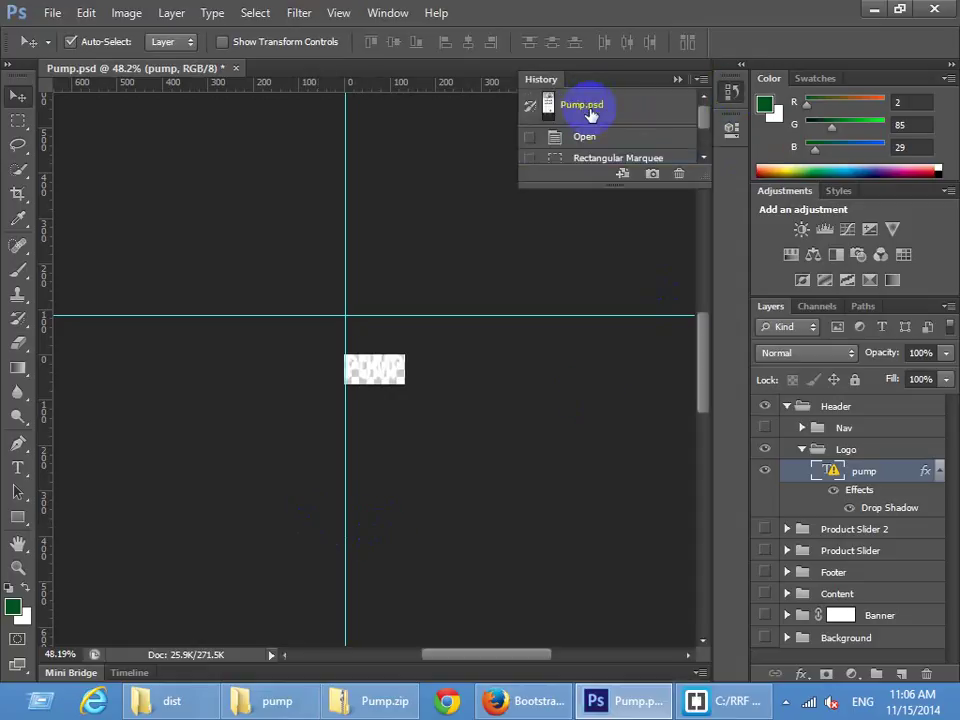
drag(396, 182, 406, 382)
scroll(406, 382, up, 10)
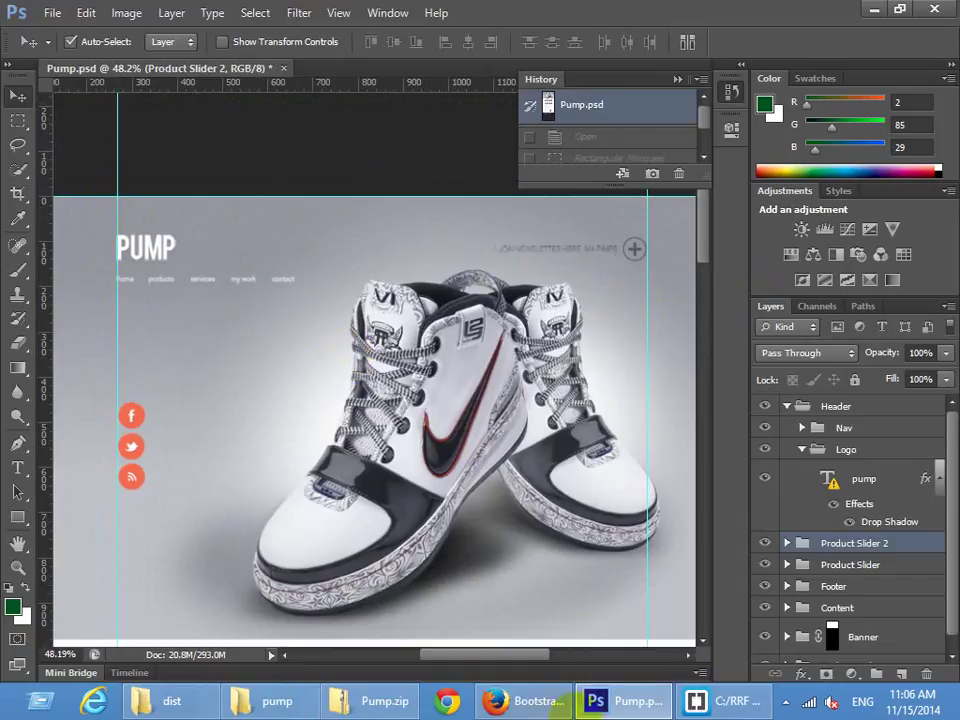
Switch to Brackets and add a div with class header_area at the start of the body in index.html
click(710, 700)
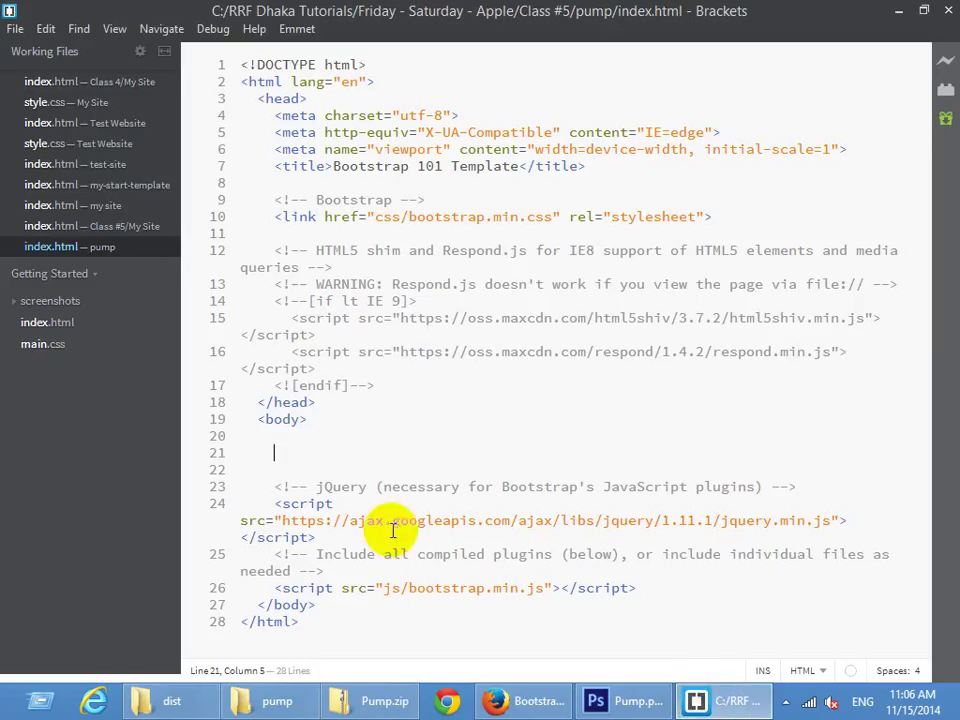
text(<div cla)
key(Return)
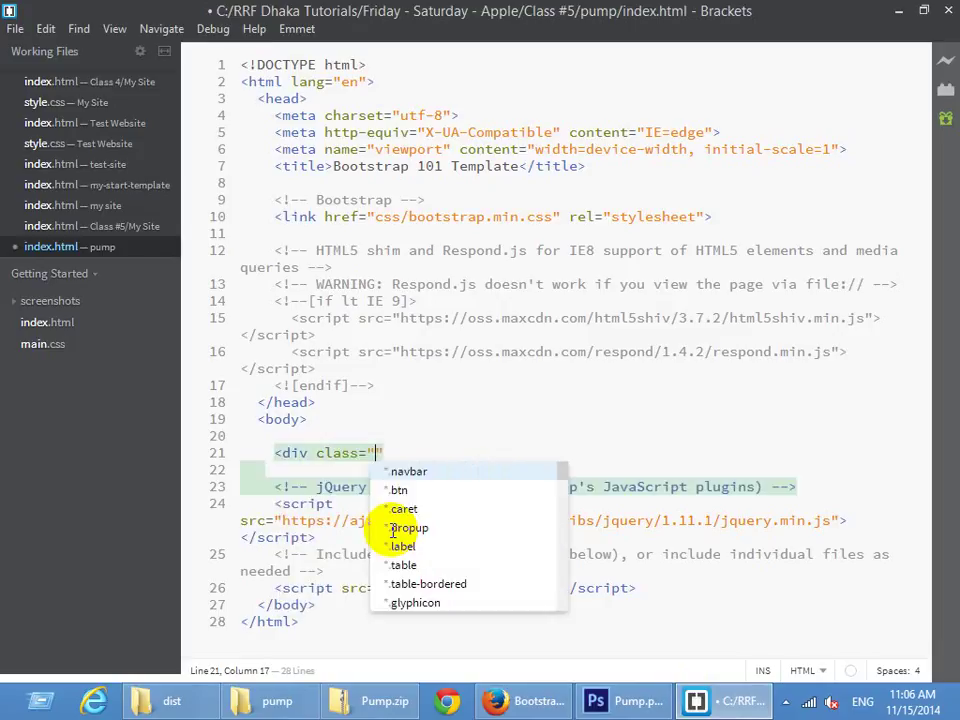
text(header_area)
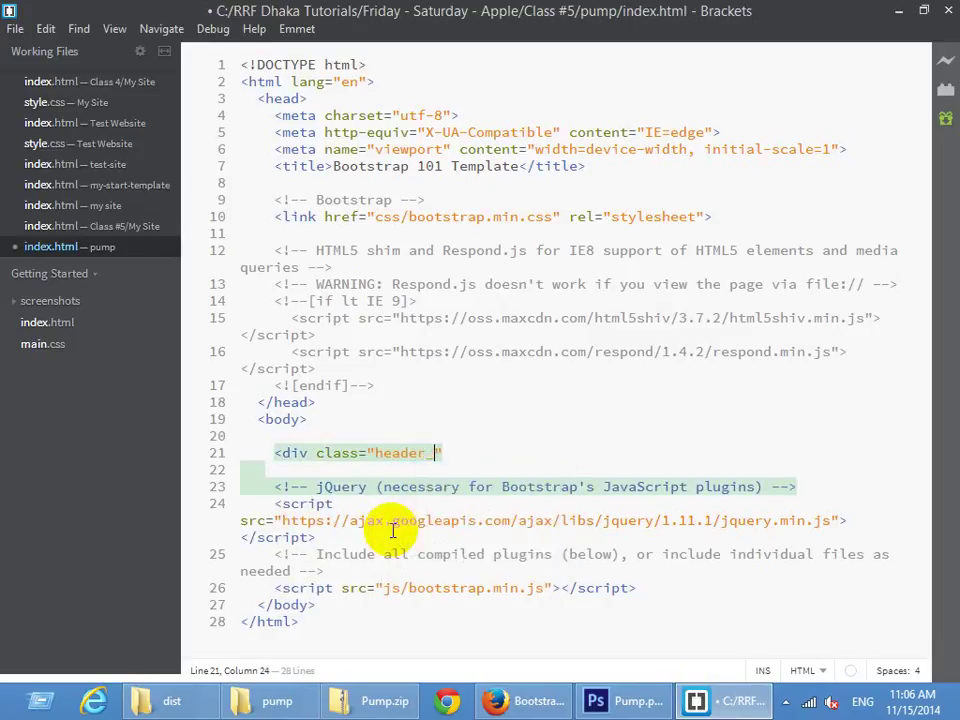
text(">)
key(Return)
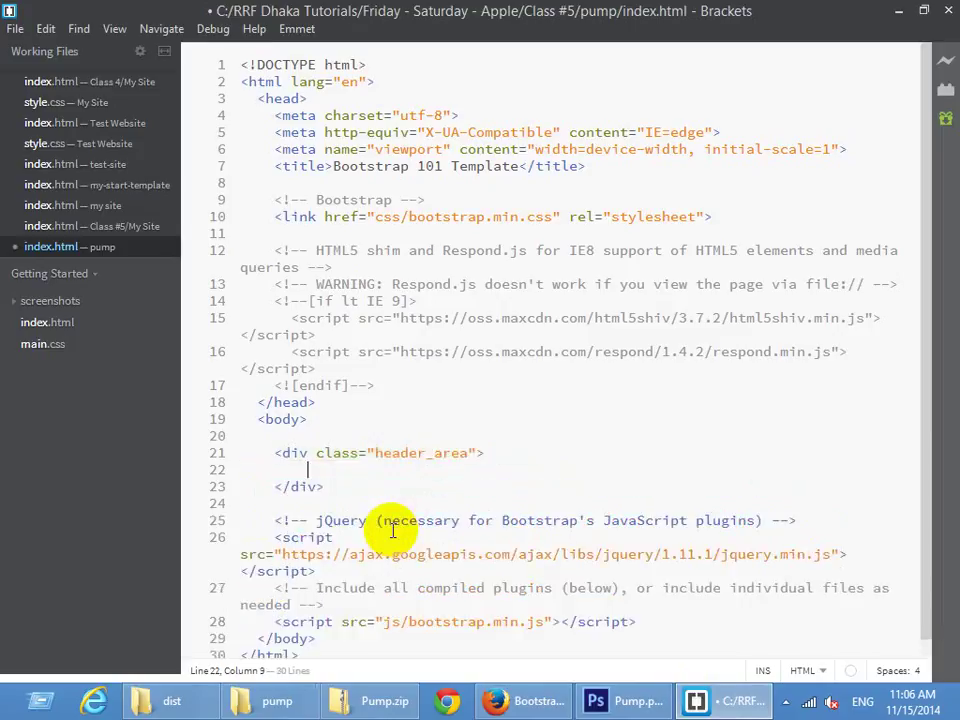
Nest a div with class container inside the header_area div
text(div)
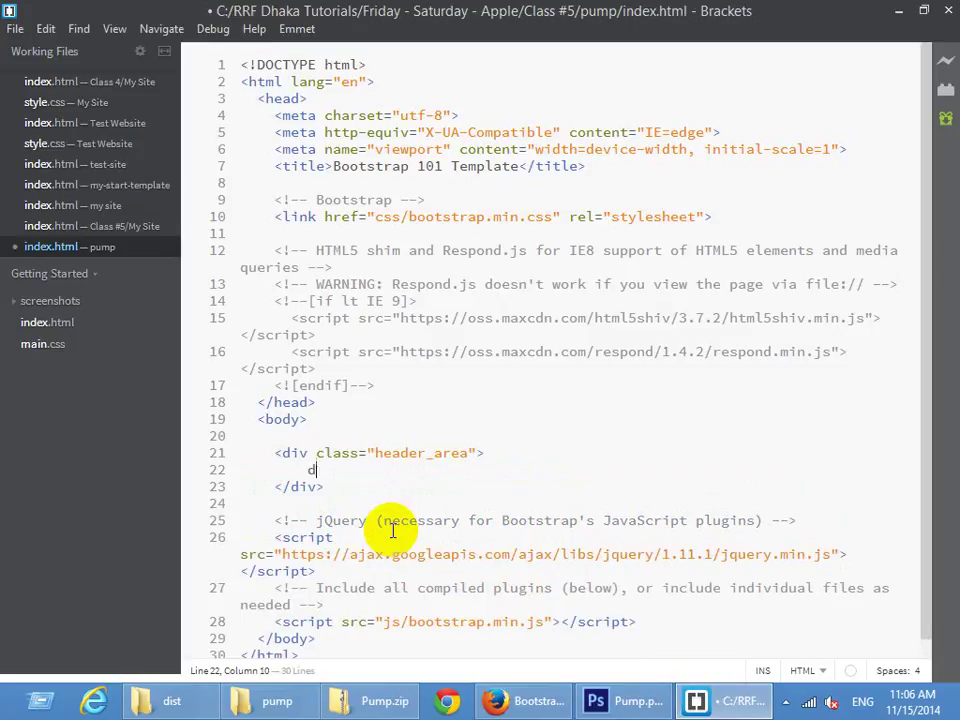
key(BackSpace)
key(BackSpace)
key(BackSpace)
text(<div cla)
key(Return)
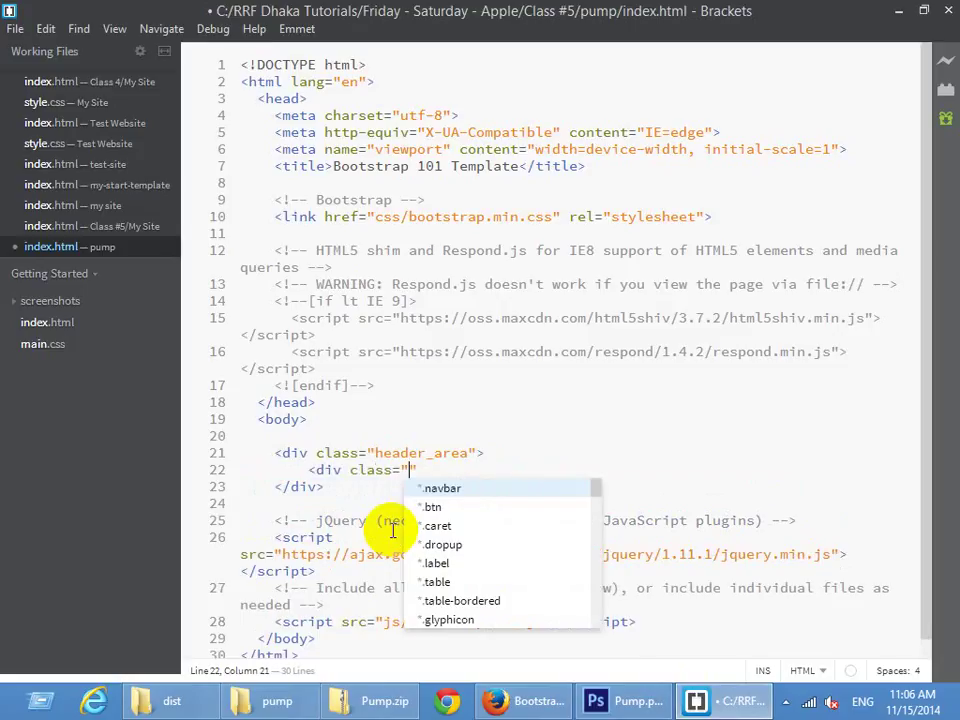
text(row)
key(Escape)
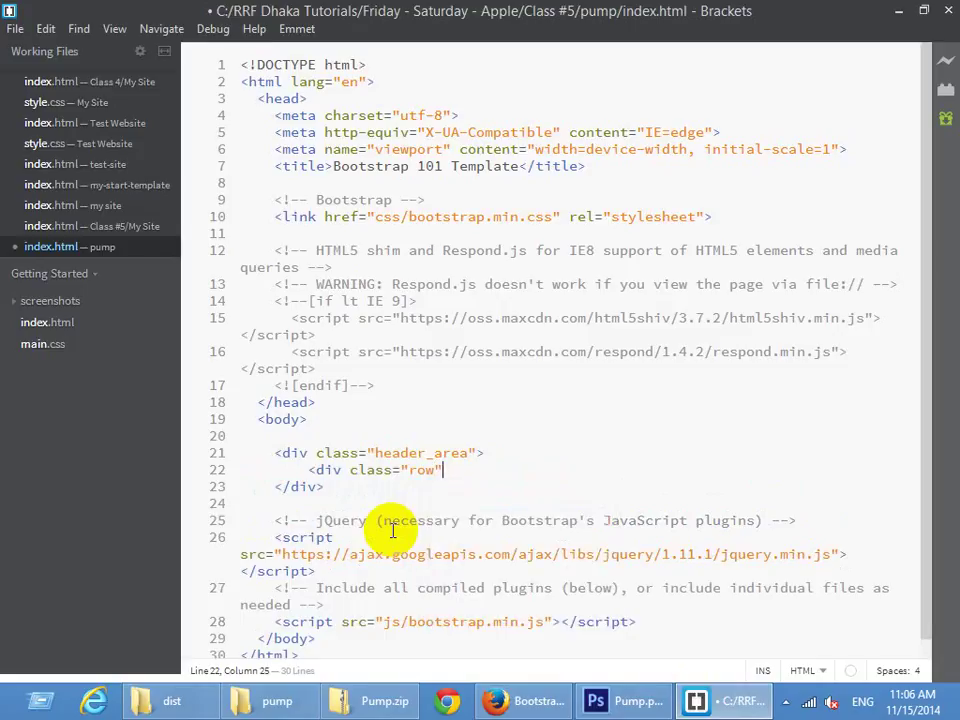
key(shift+Left)
key(shift+Left)
key(shift+Left)
text(conta)
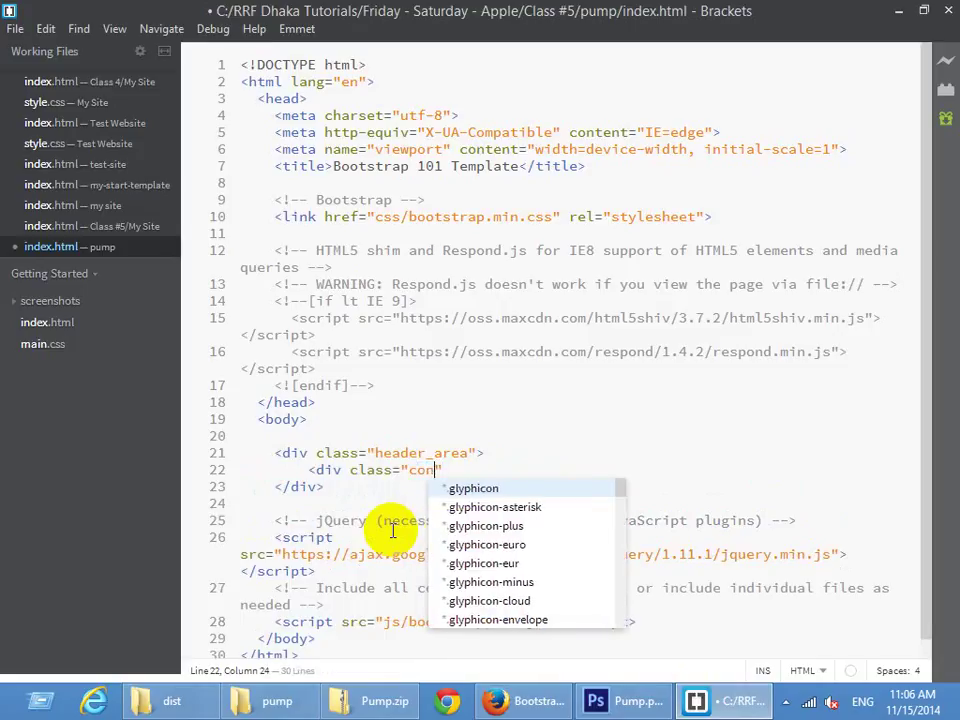
key(Return)
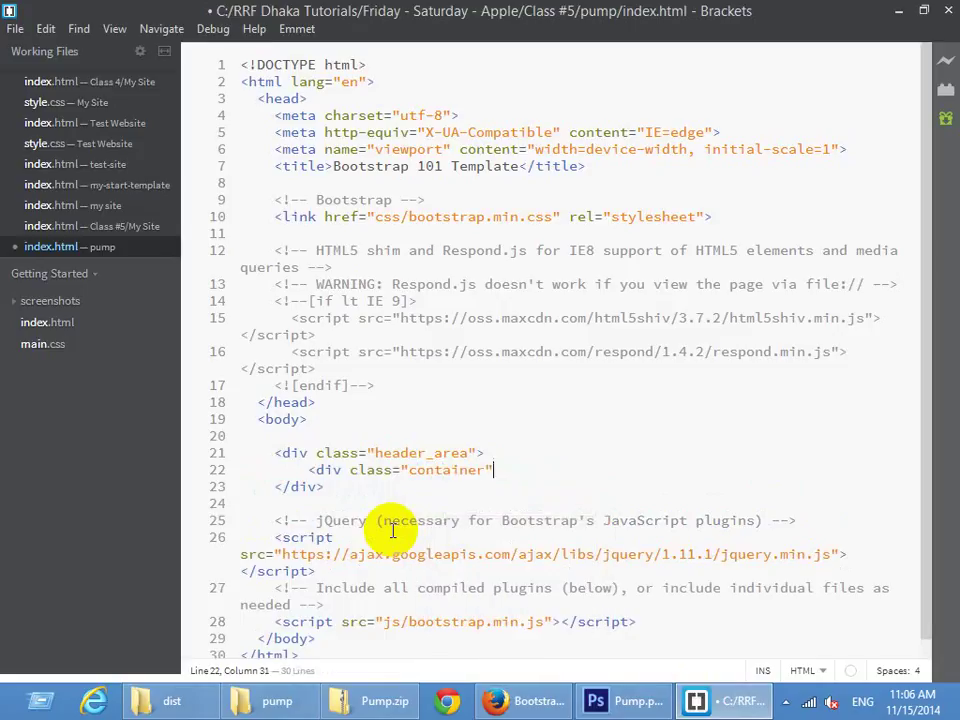
text(">)
key(Return)
Nest a div with class row inside the container div
text(<div cl)
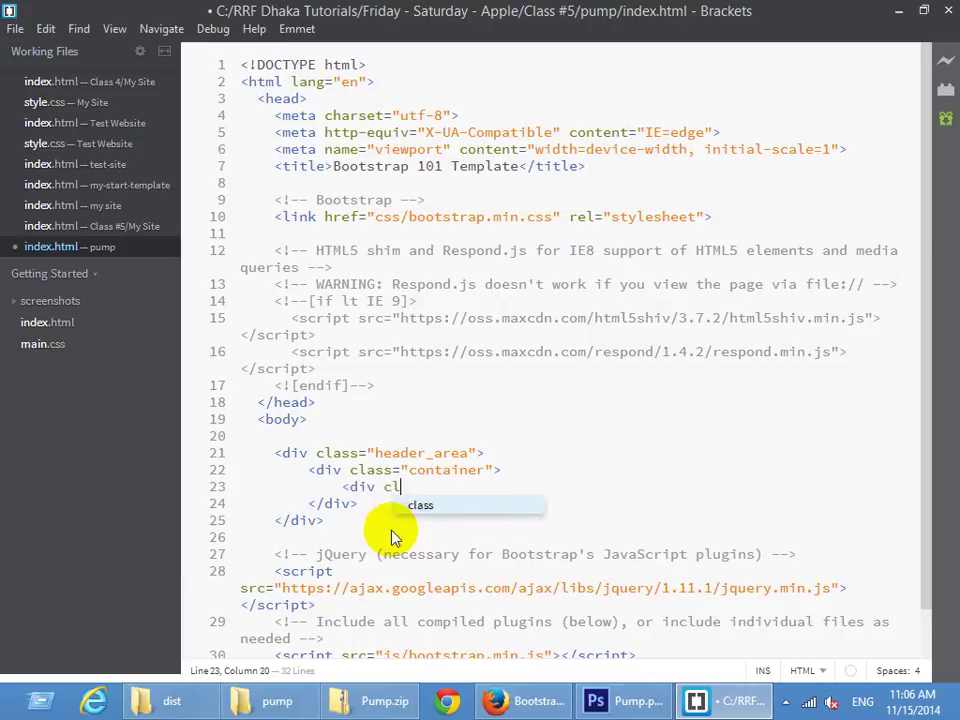
key(Return)
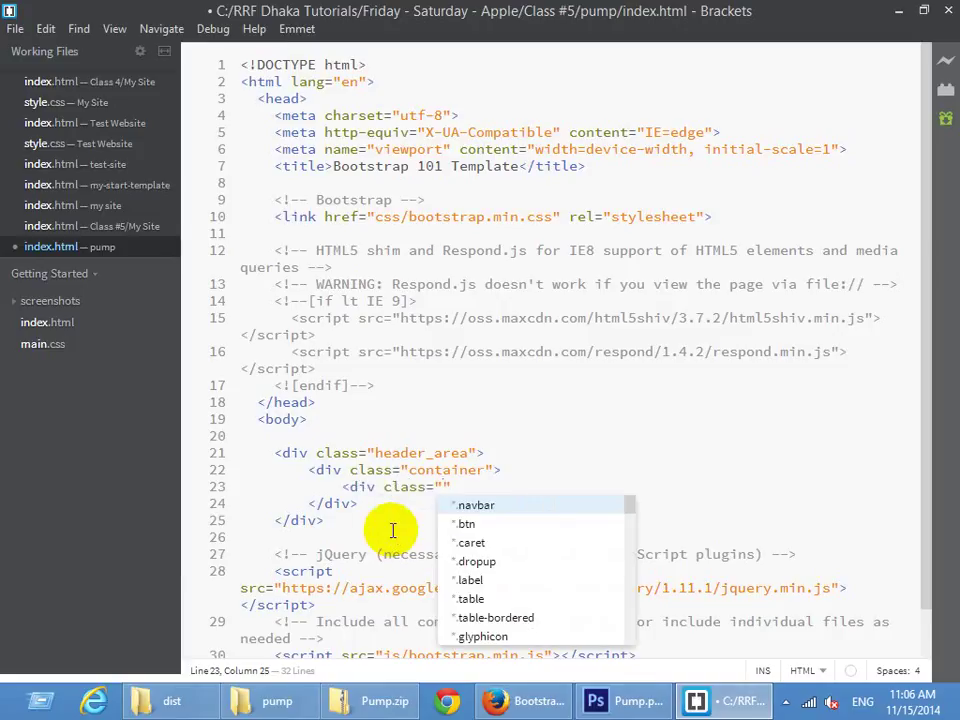
text(row)
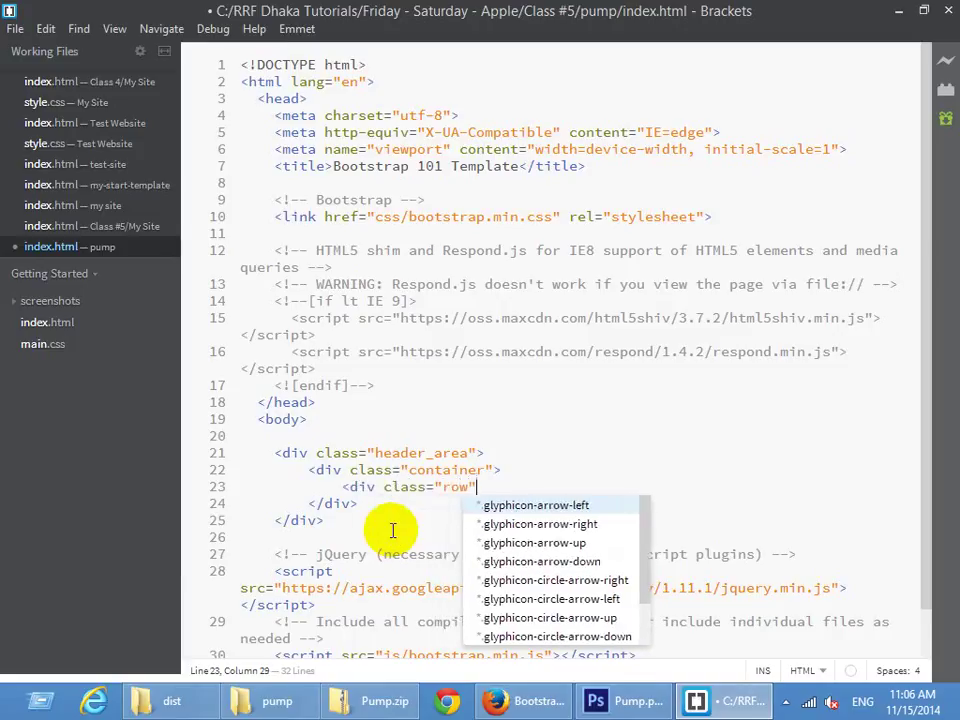
text(">)
key(Return)
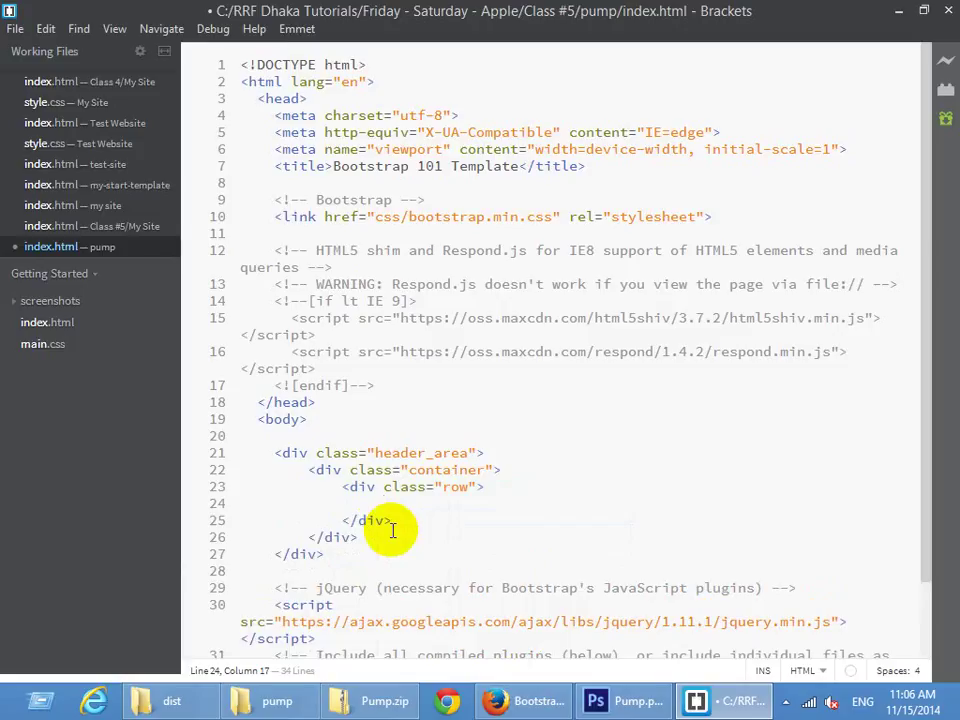
Start a column div with class col-sm-6 inside the row div
text(<div class)
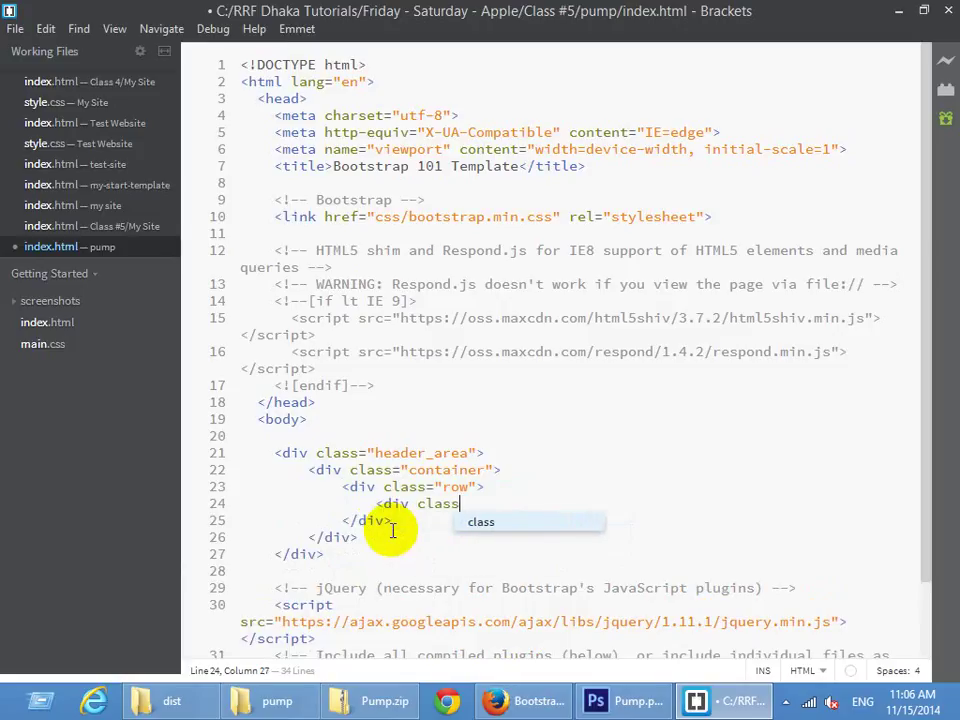
text(=")
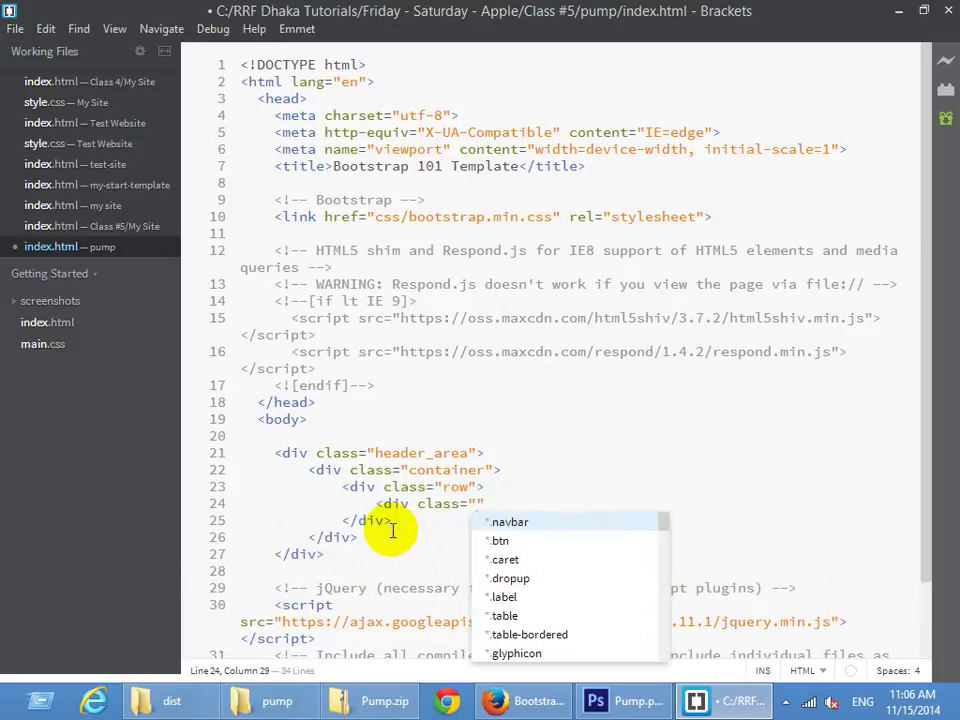
text(co)
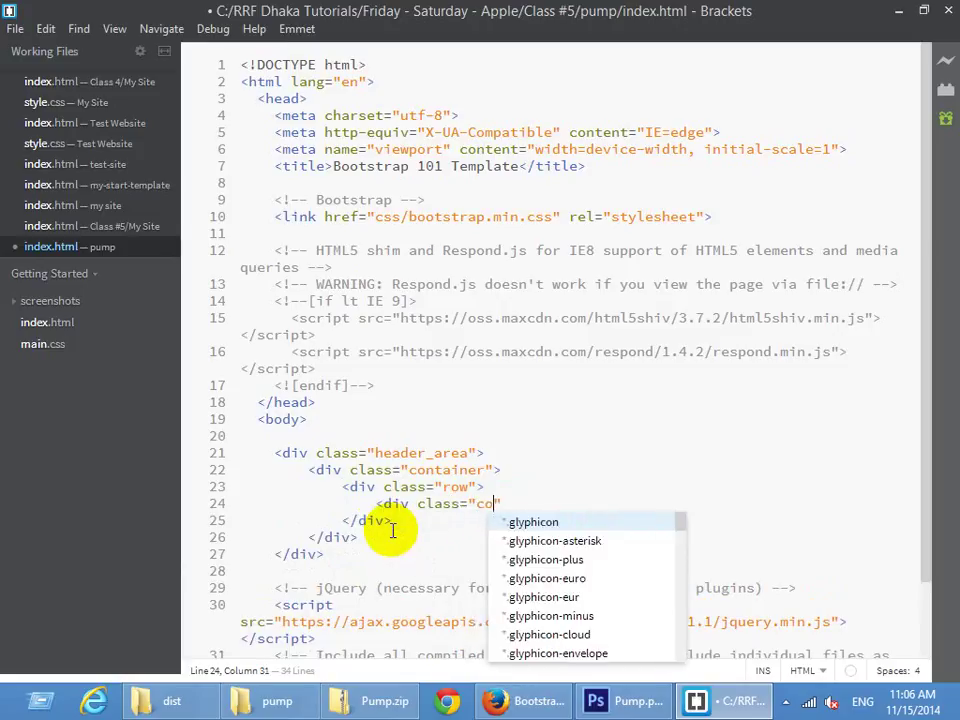
text(l-sm-)
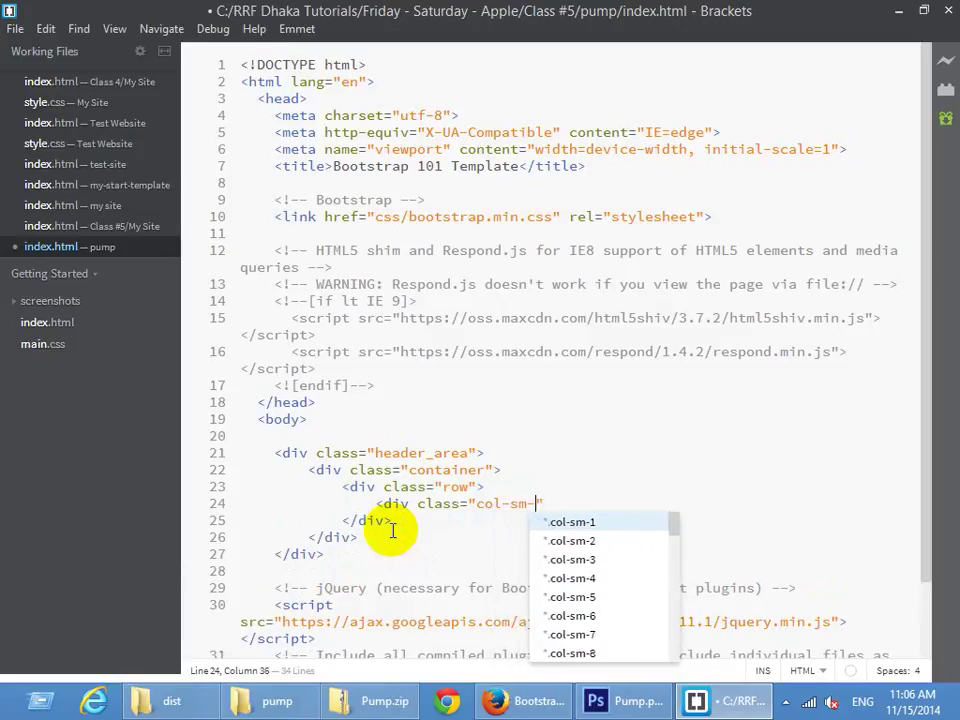
text(6)
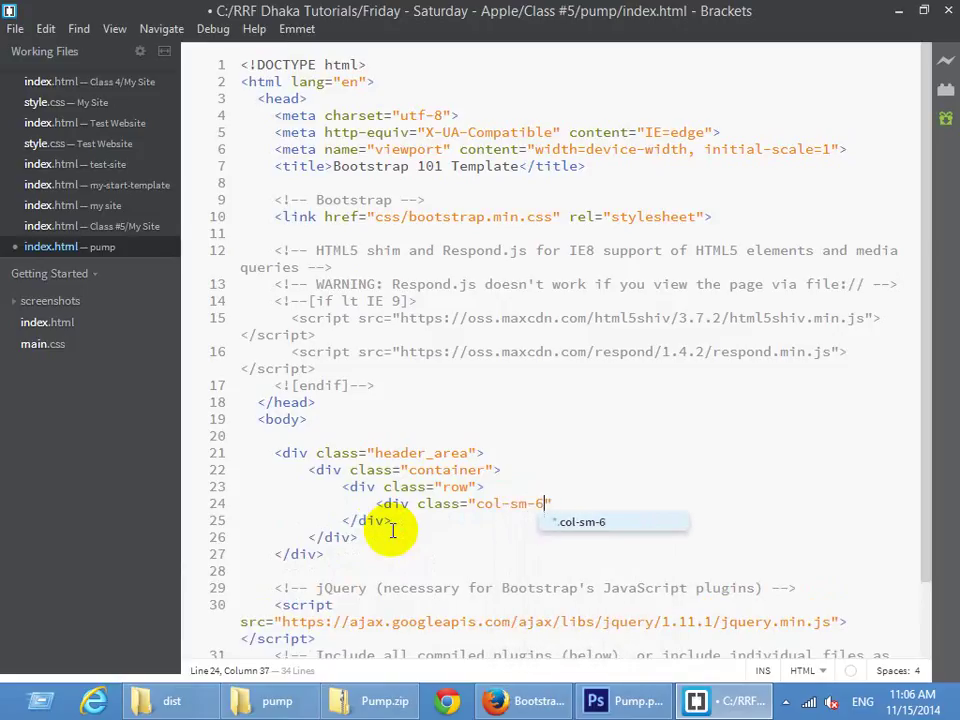
Check the header layout in the Photoshop design, return to Brackets and complete the column div with class col-sm-8
click(618, 701)
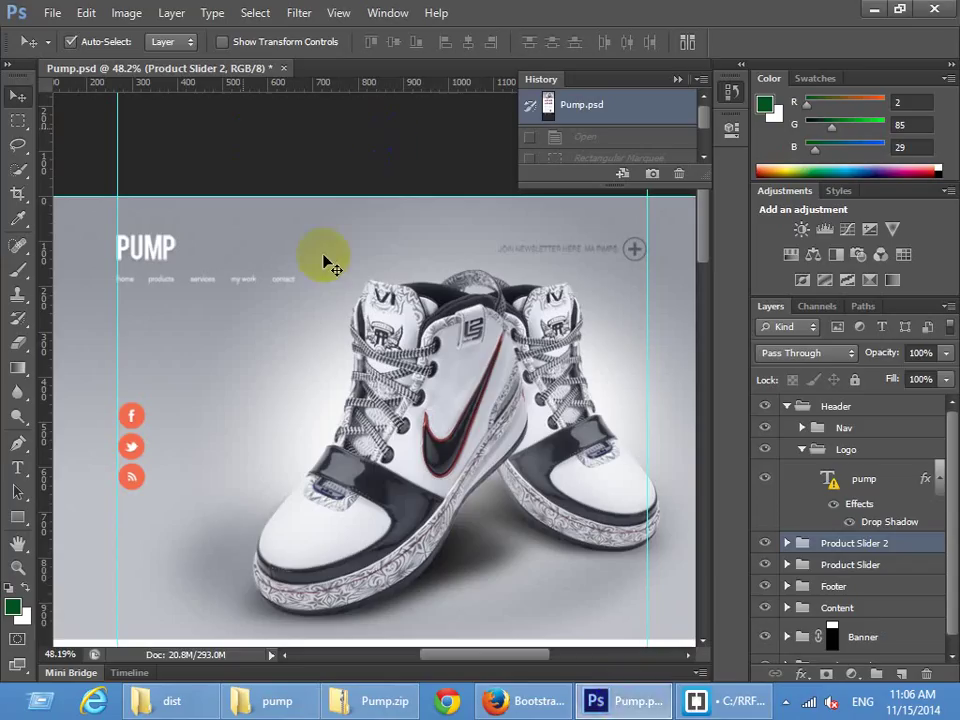
click(489, 200)
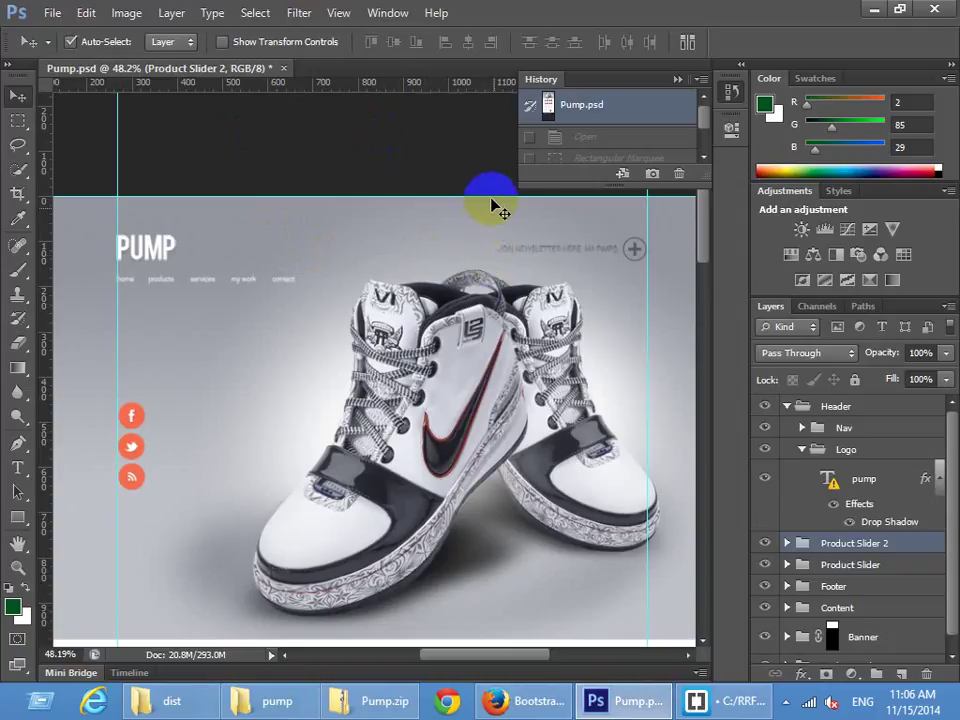
click(497, 303)
click(466, 200)
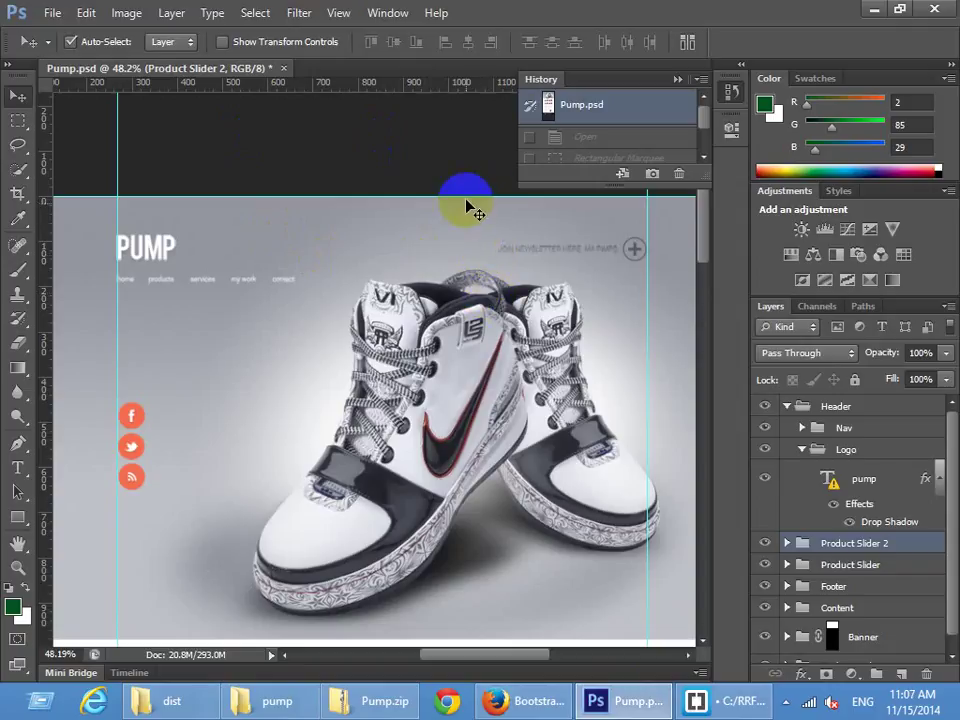
click(475, 305)
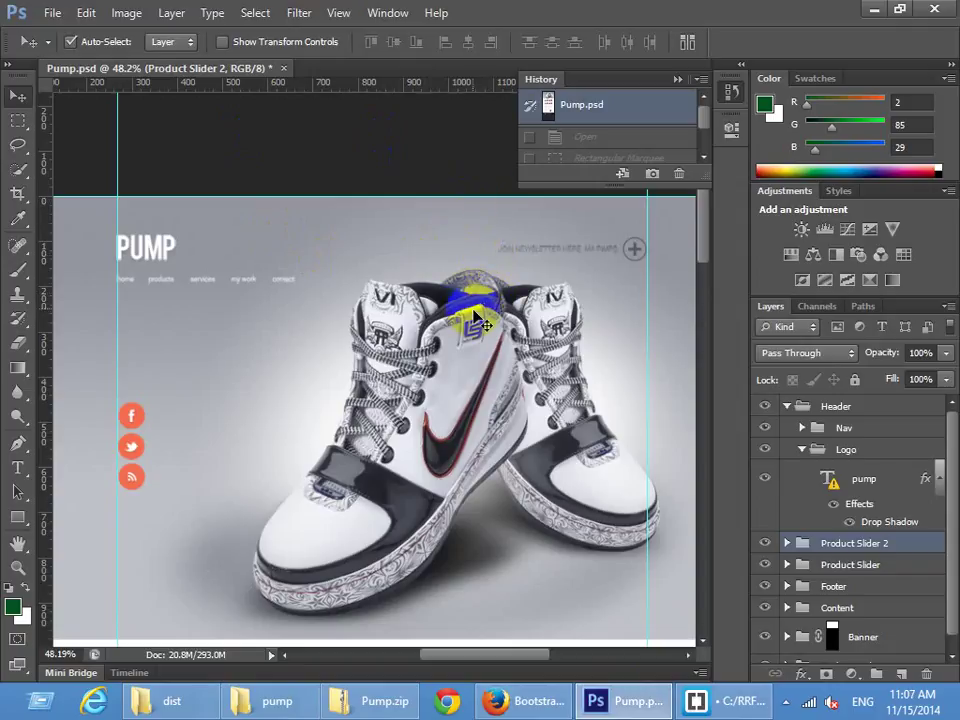
click(696, 701)
key(BackSpace)
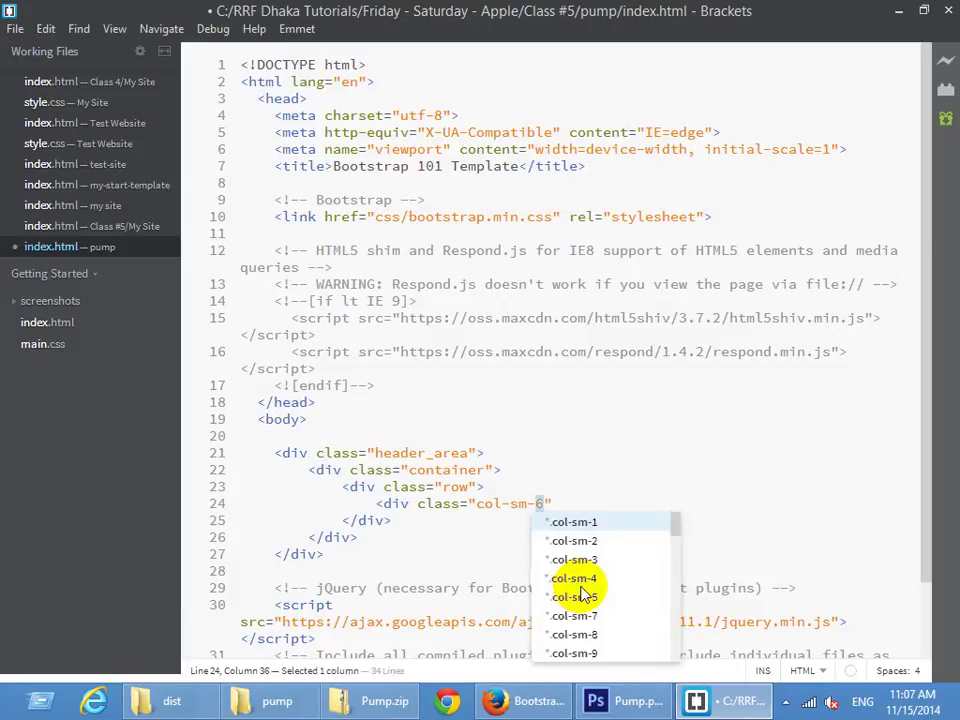
text(8"></div>)
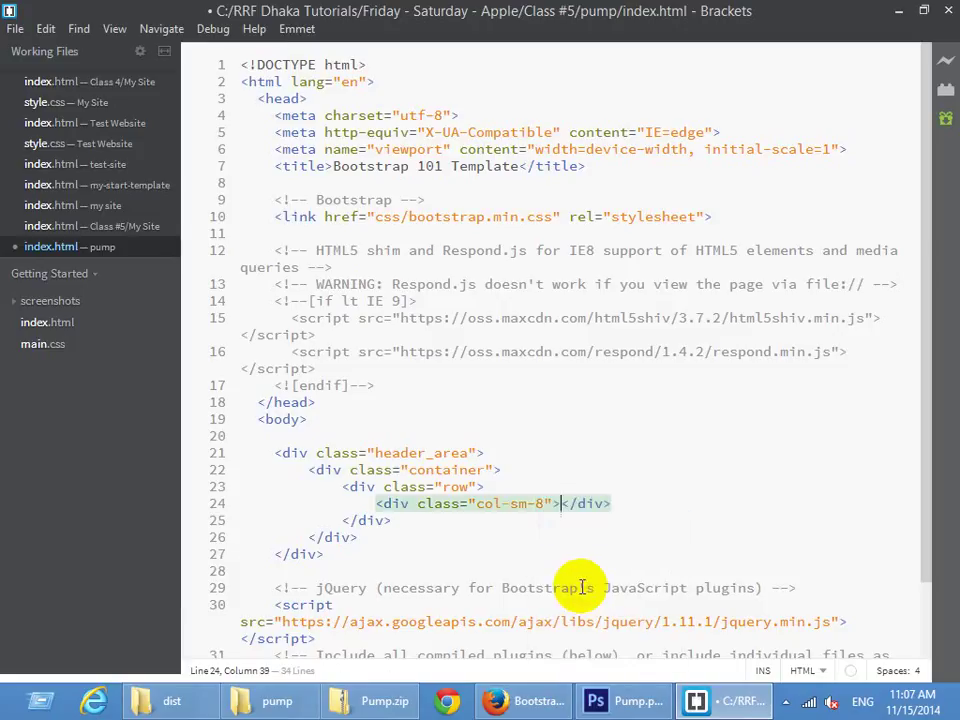
key(Return)
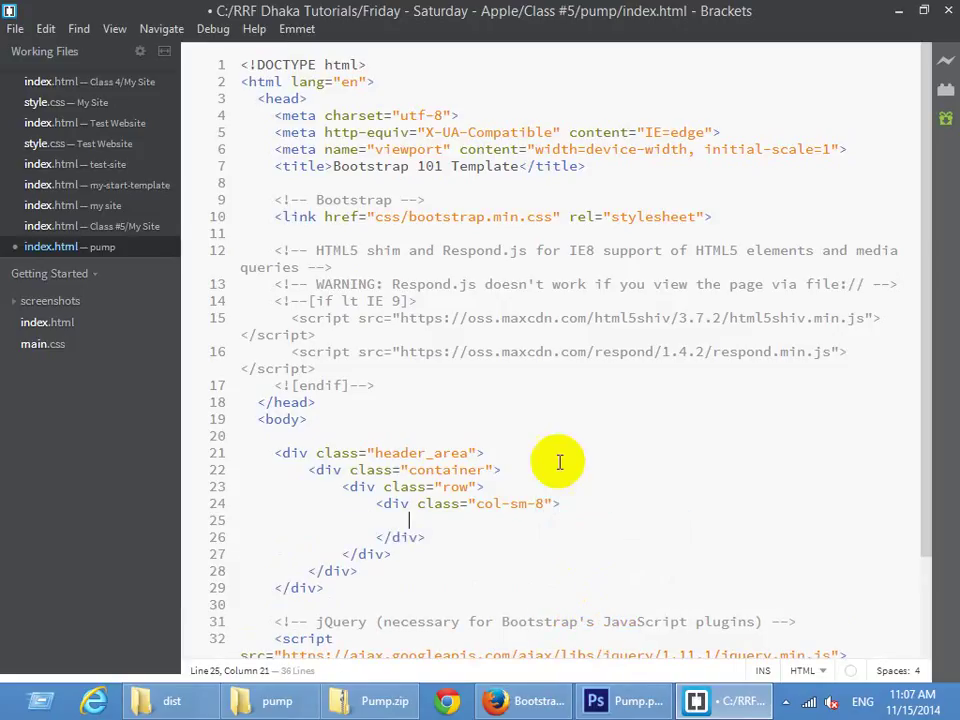
Check the logo and menu in the Photoshop design, return to Brackets and add a div with class logo inside the col-sm-8 column
click(617, 703)
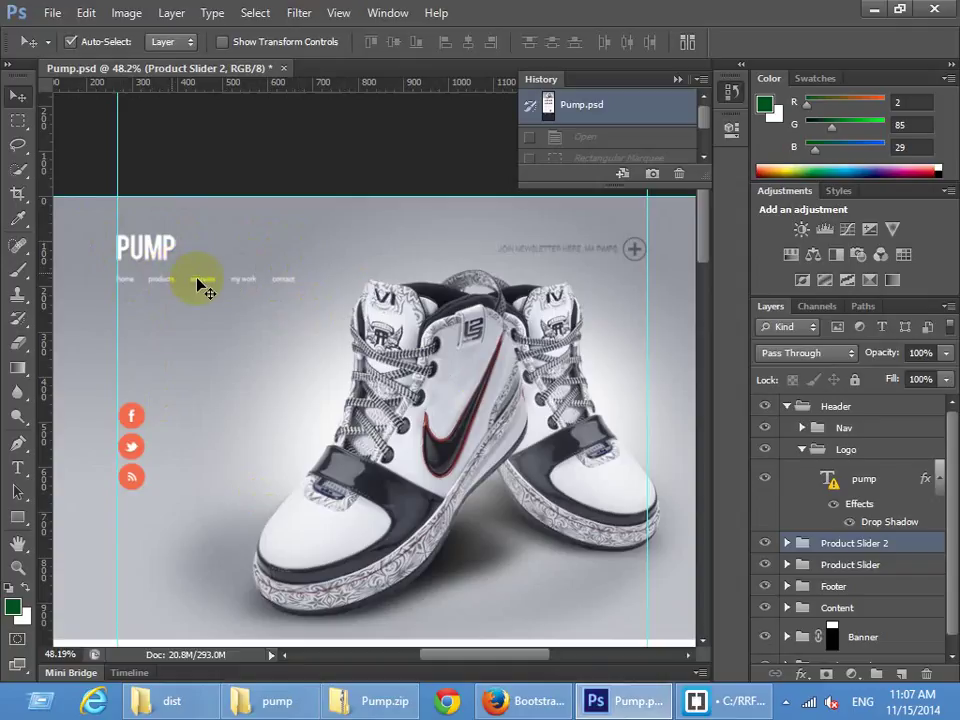
click(720, 701)
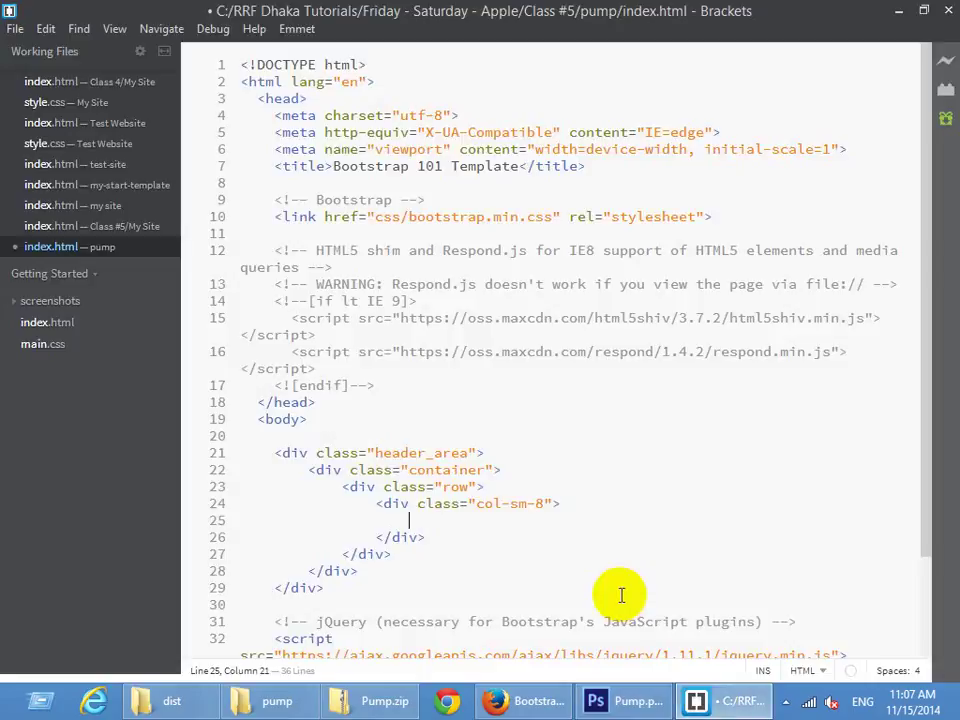
text(<div cl)
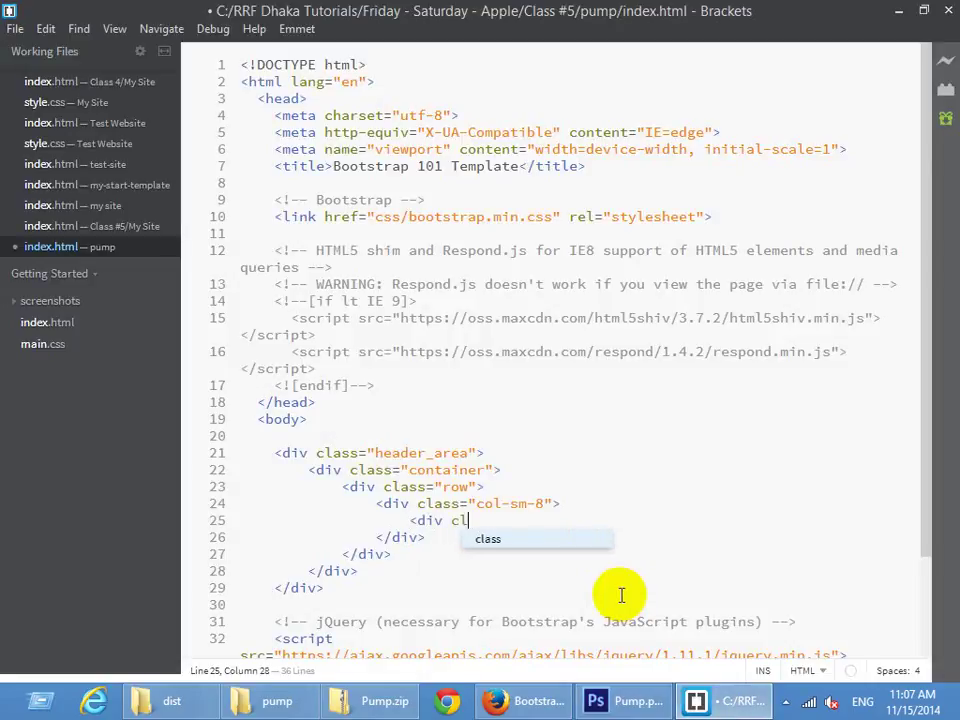
text(ass="logo"></div>)
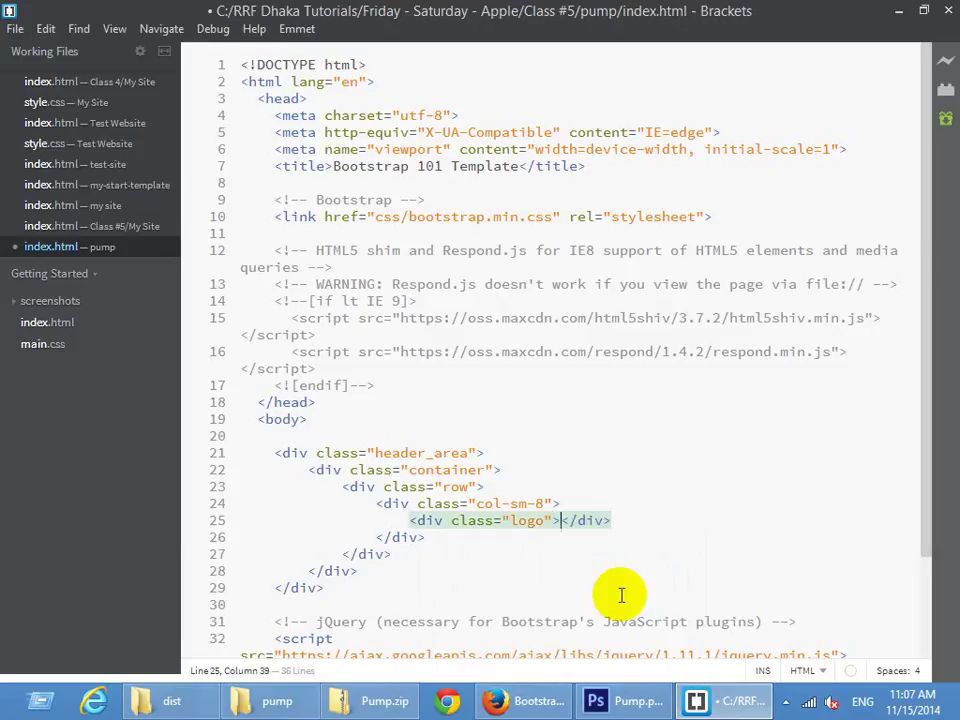
key(Return)
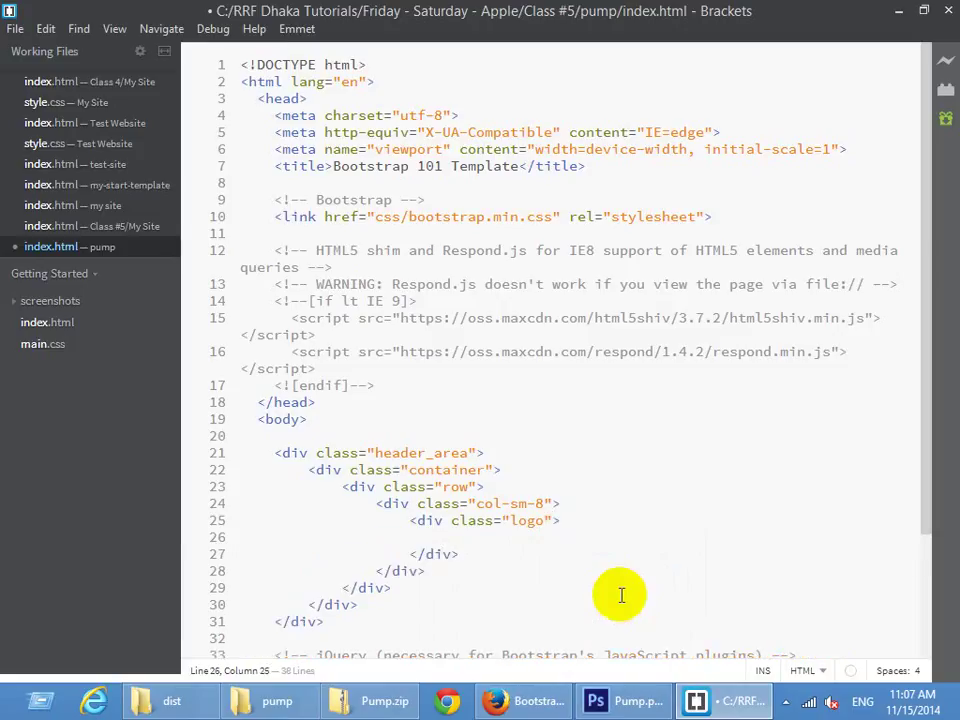
Insert an img tag with the source img/logo.png inside the logo div
text(<img/>)
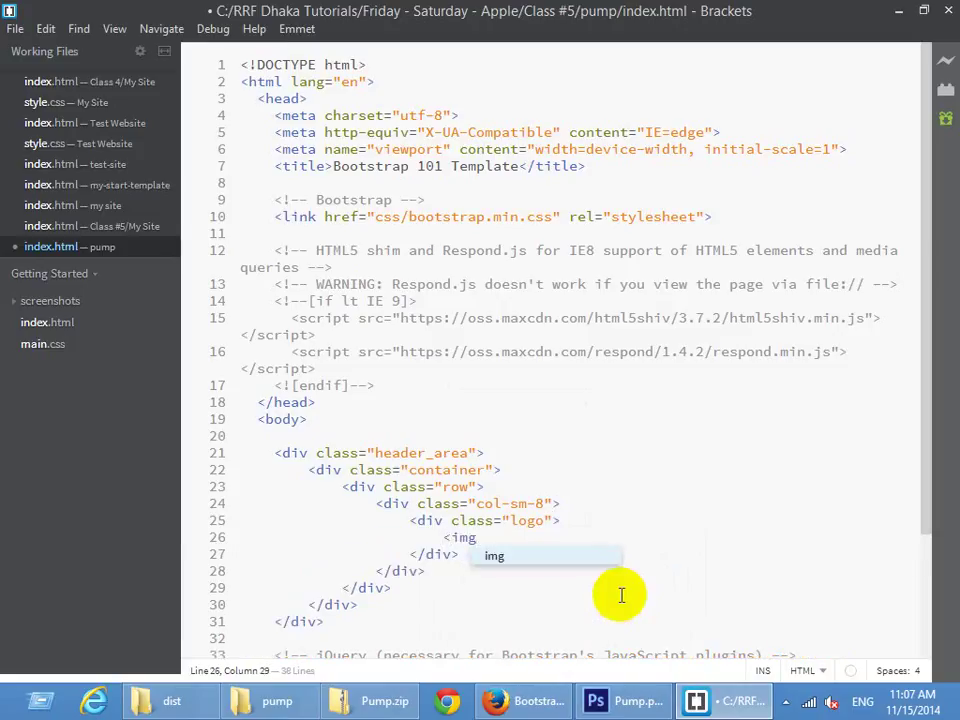
key(Left)
key(Left)
text(src)
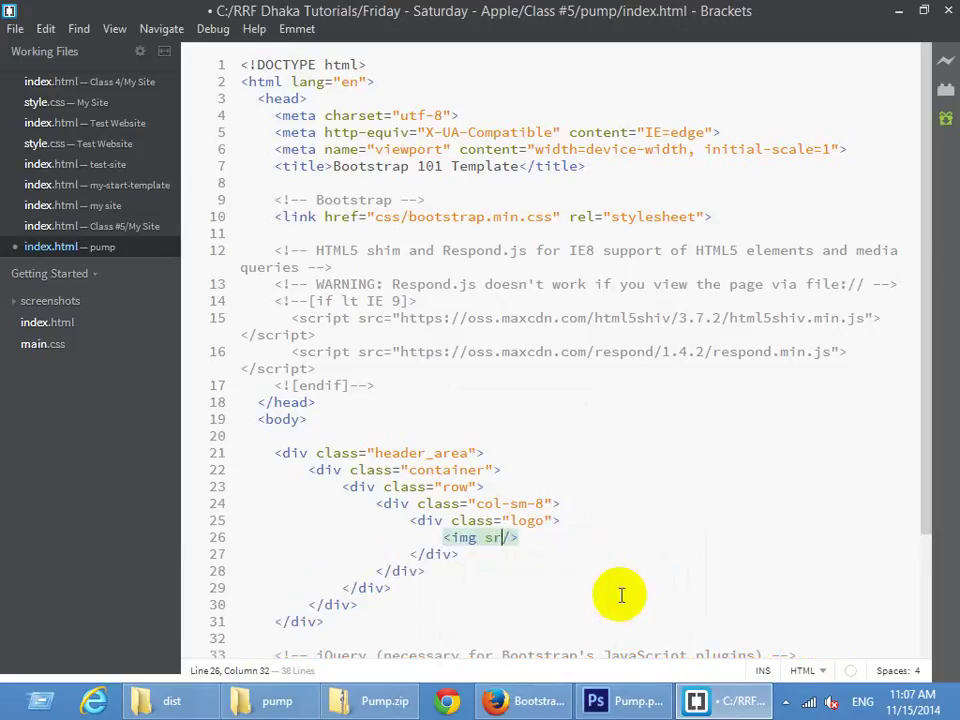
text(=")
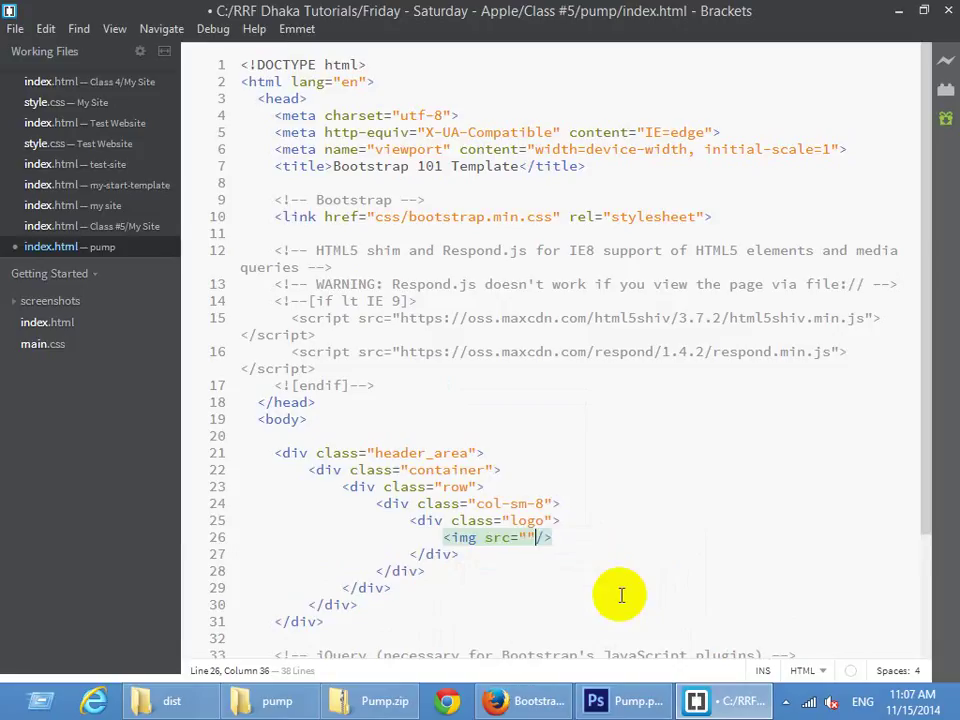
text(img)
key(Return)
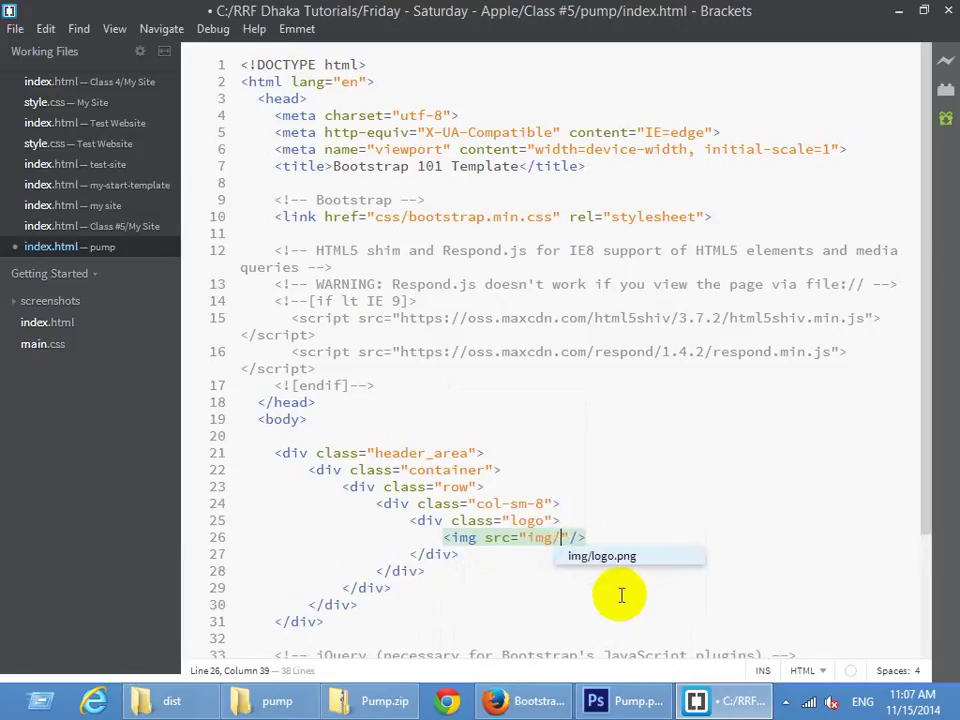
key(Return)
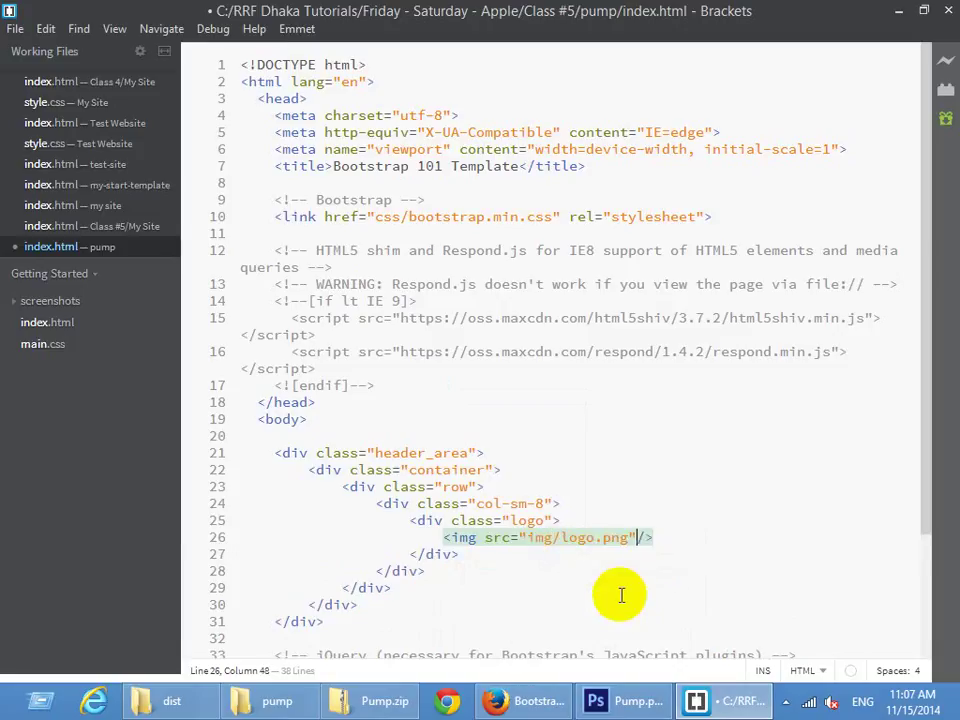
Add an alt attribute with the text Pump to the logo image tag
text(alt=")
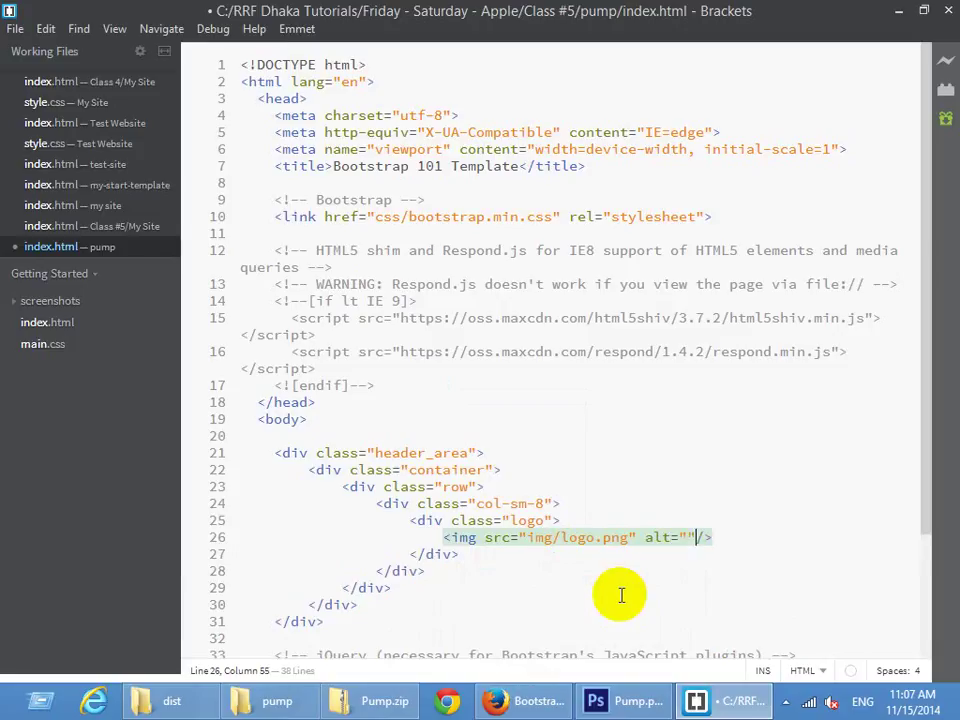
key(Left)
text(Pump)
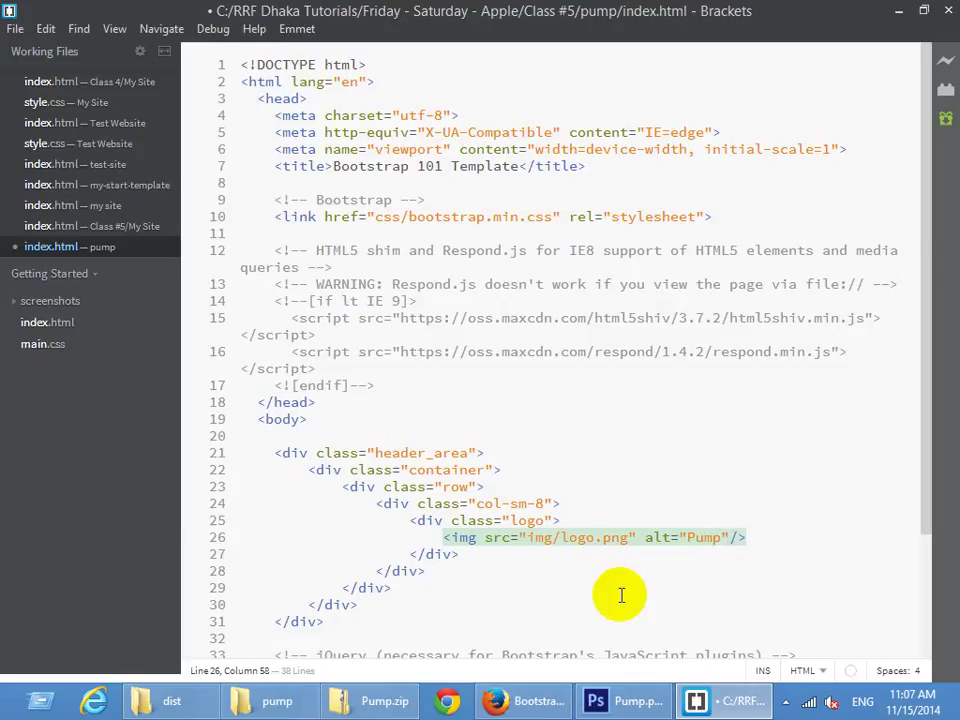
Add a div with class mainmenu below the logo div, leaving a blank line between them
key(Down)
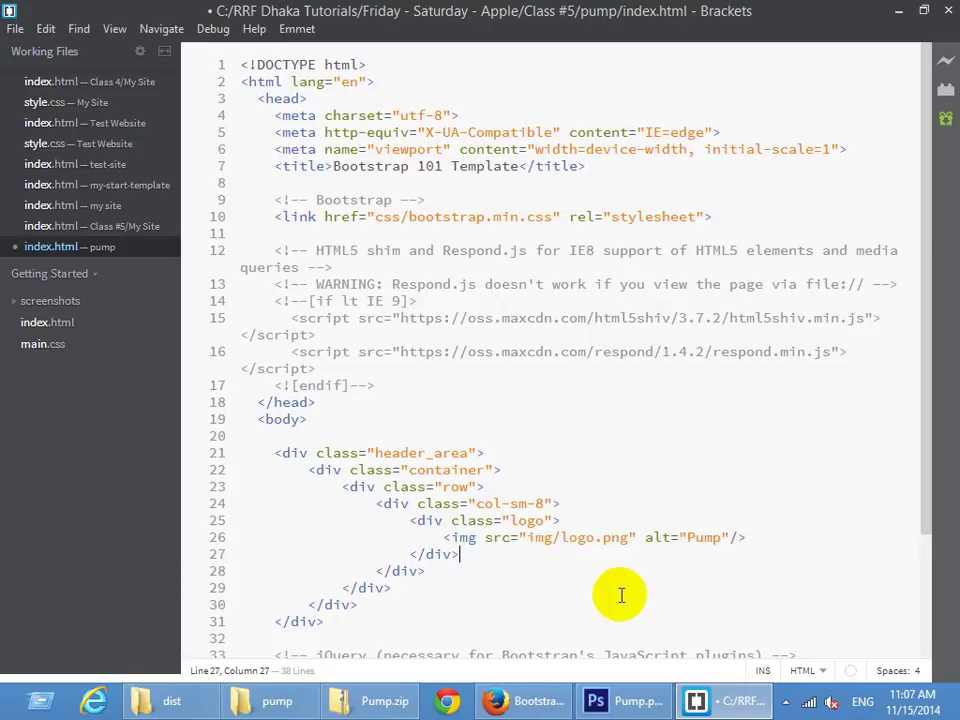
key(Return)
key(Return)
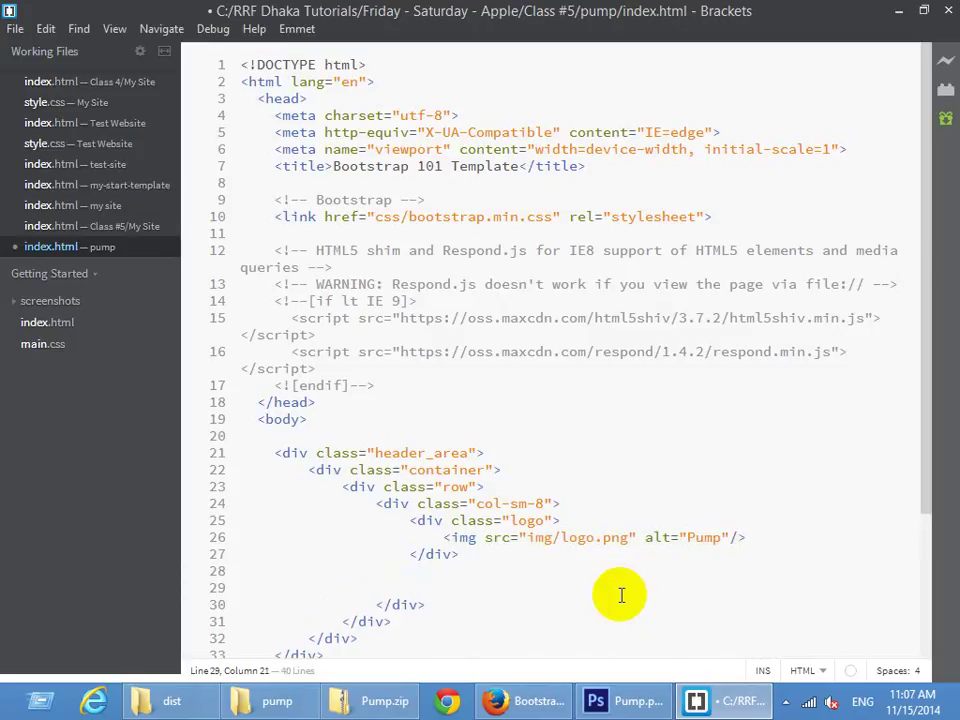
text(<div cl)
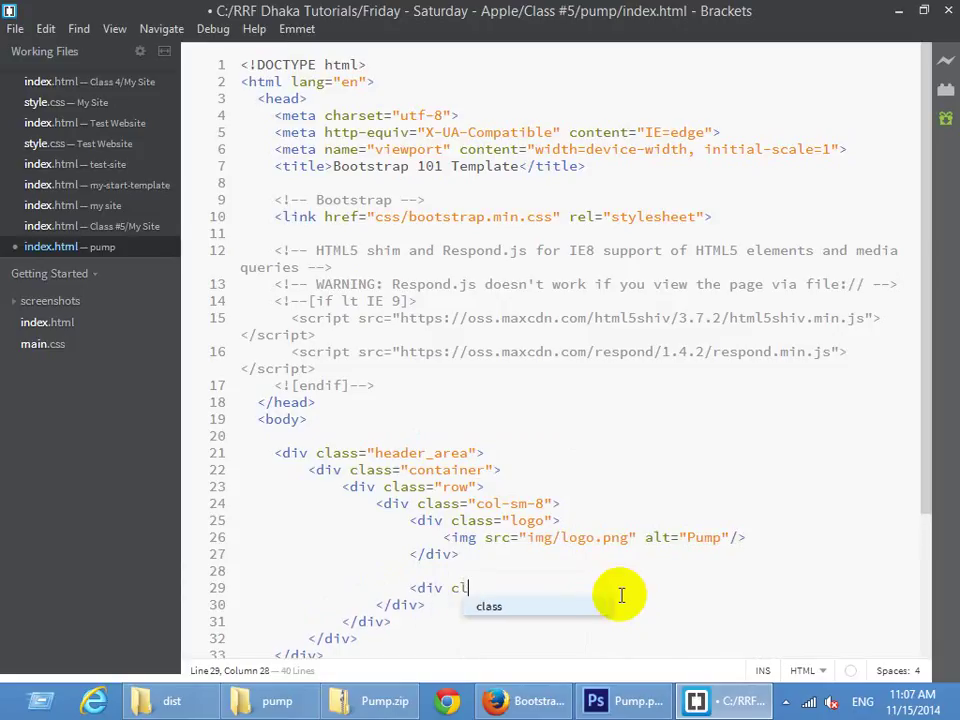
key(Return)
text(main)
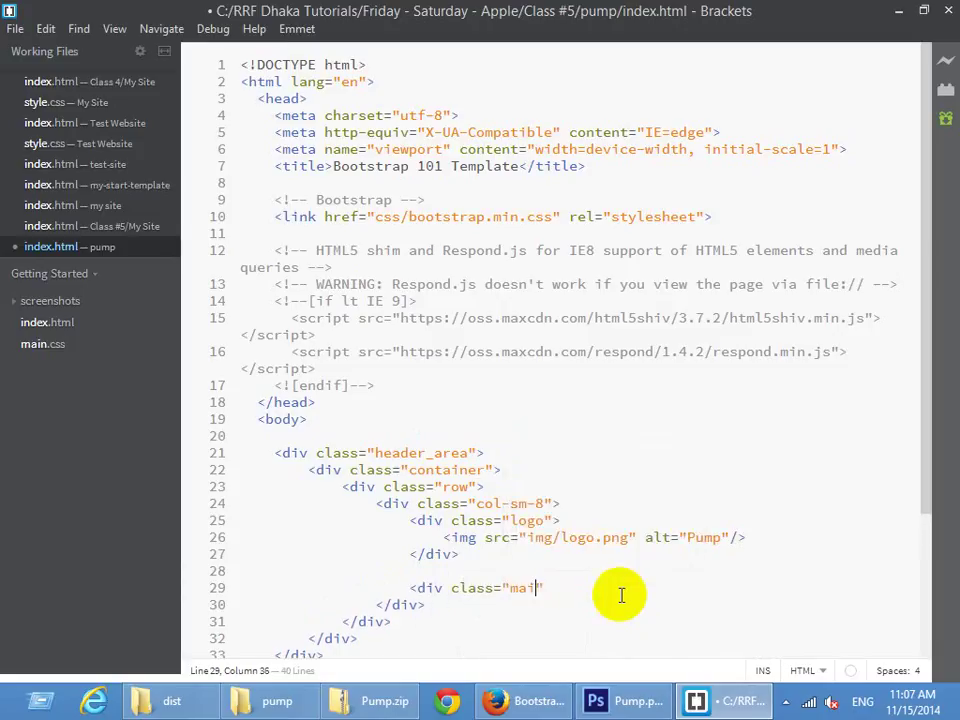
text(menu")
text(></div>)
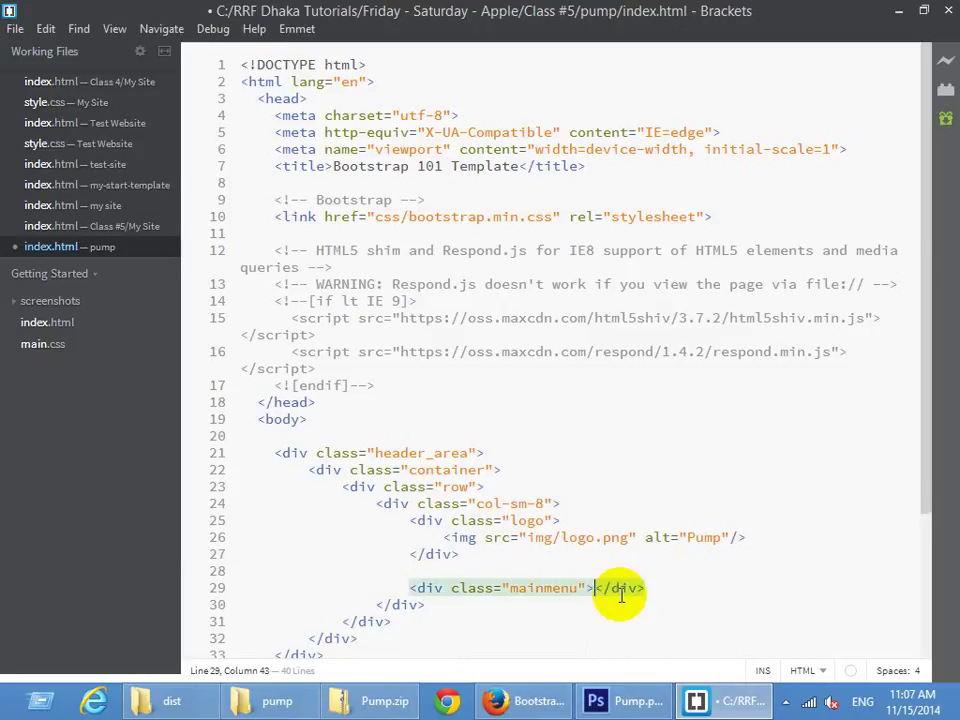
Inside the mainmenu div, add an unordered list with one list item containing a link with an empty href
key(Return)
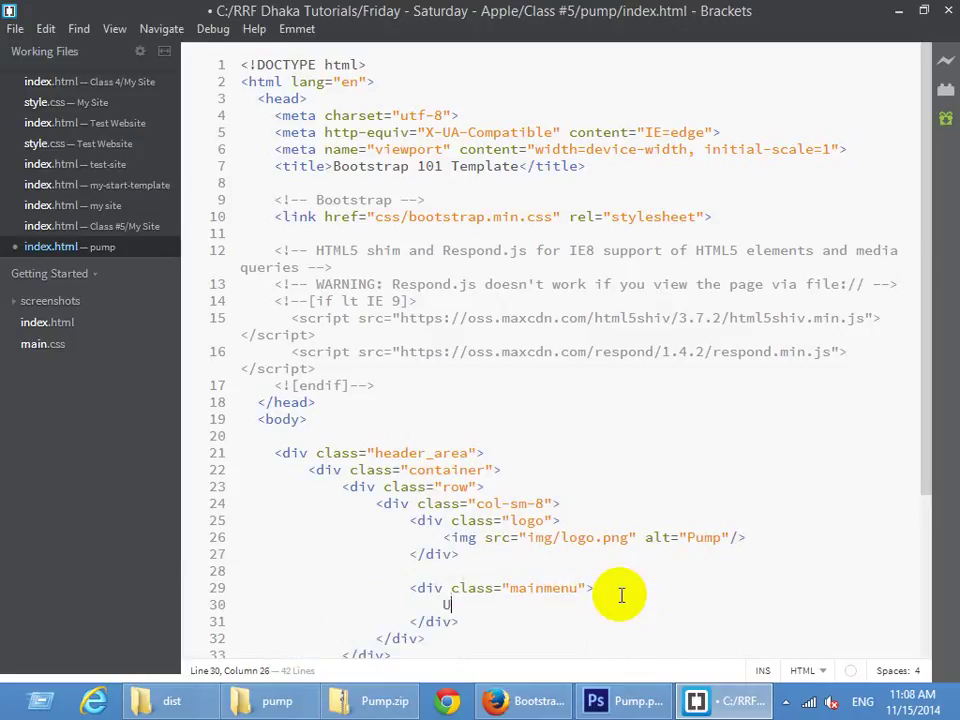
text(<ul></ul>)
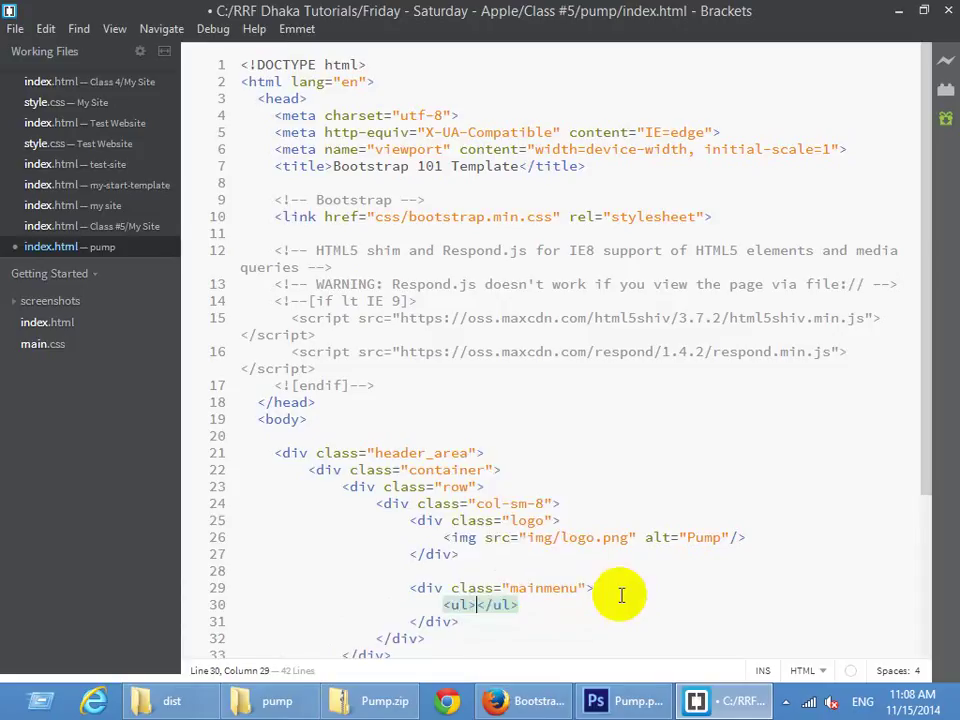
key(Return)
text(<l)
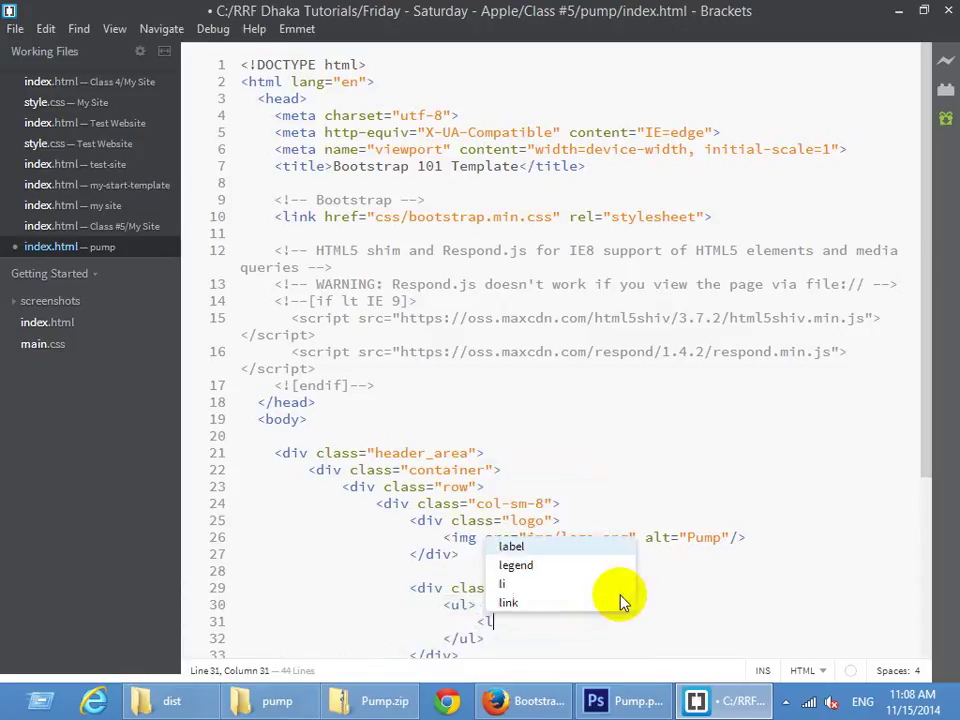
text(i><a>)
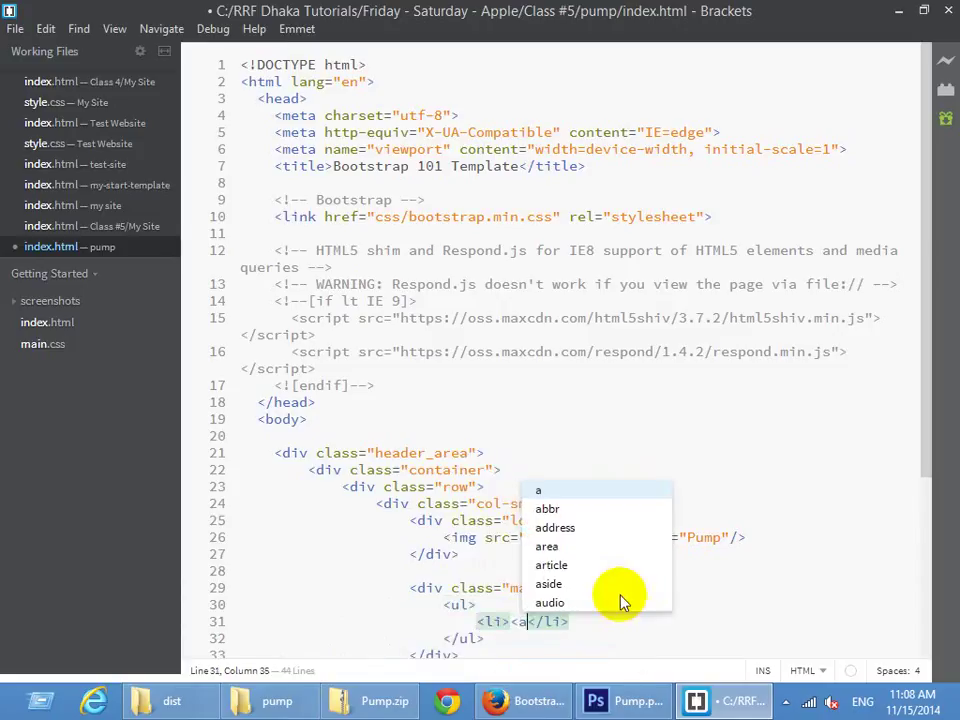
text( hr></a>)
key(Return)
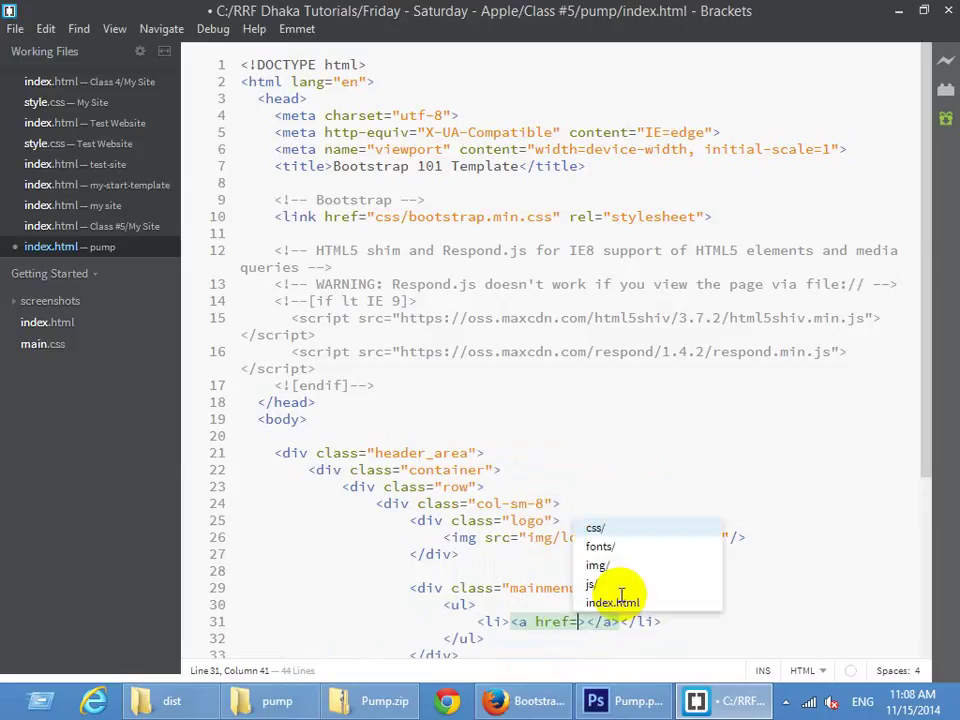
text(")
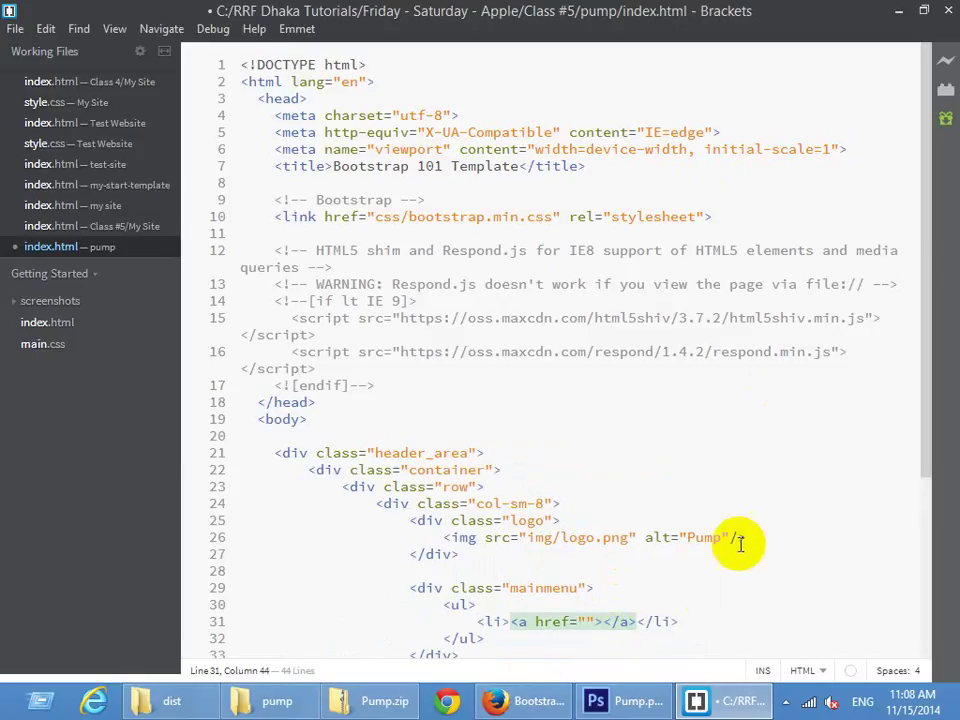
Switch to Pump.psd in Photoshop and copy the whole navigation menu text, accepting the font substitution
click(628, 701)
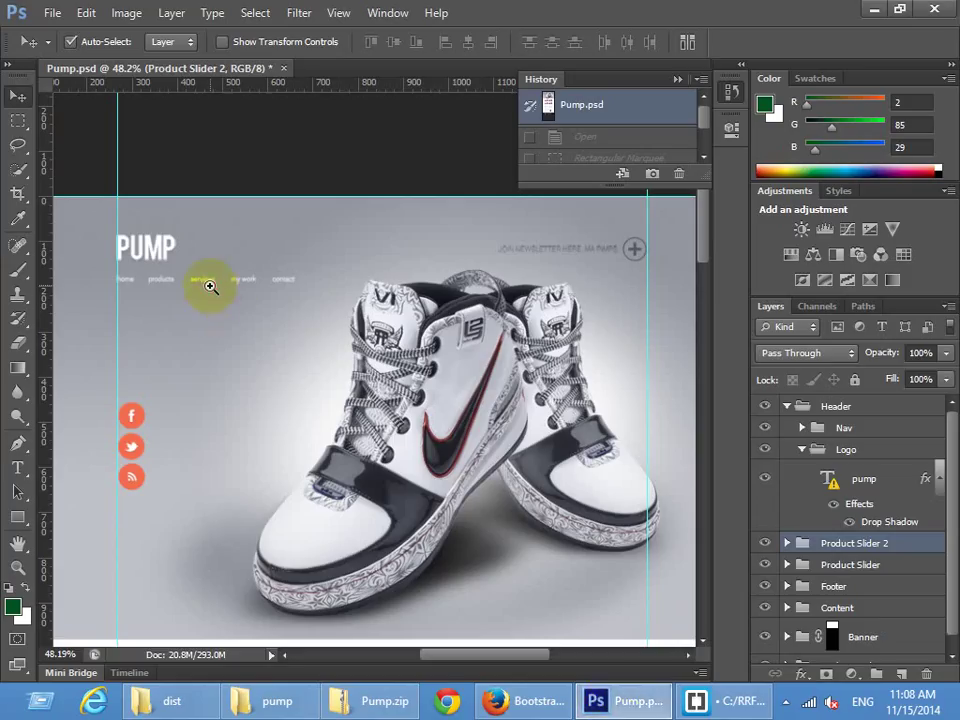
click(210, 287)
click(225, 298)
click(225, 298)
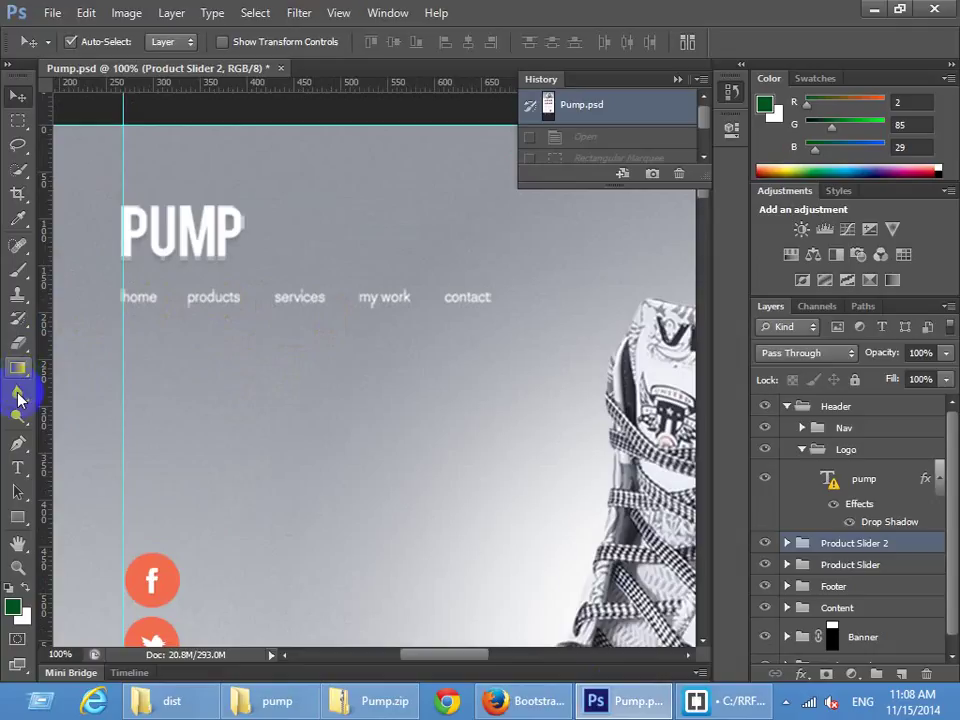
click(20, 468)
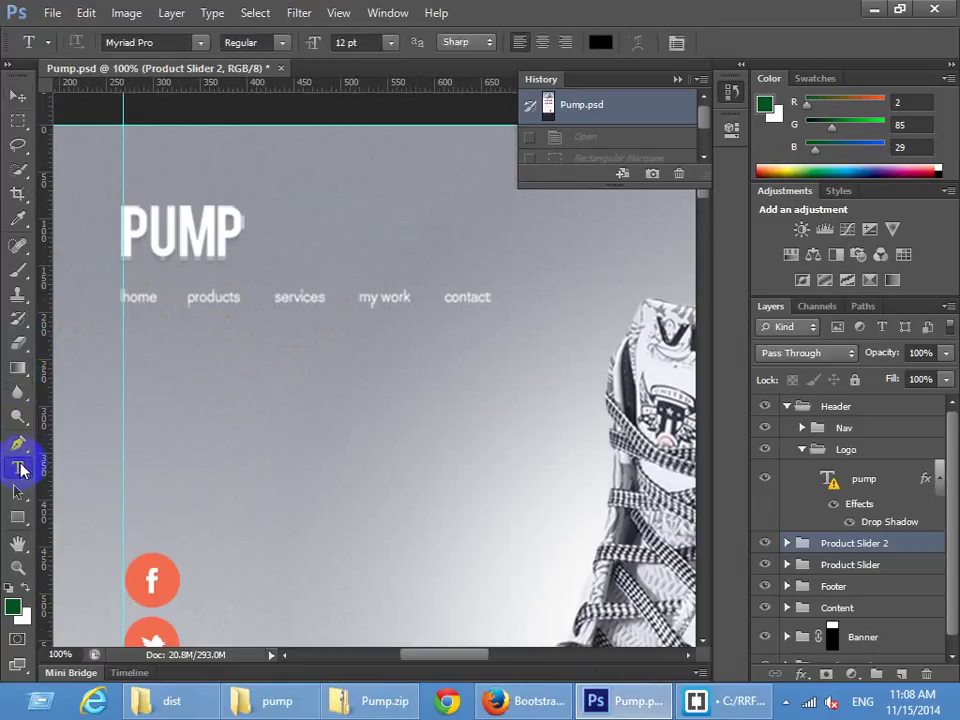
click(213, 296)
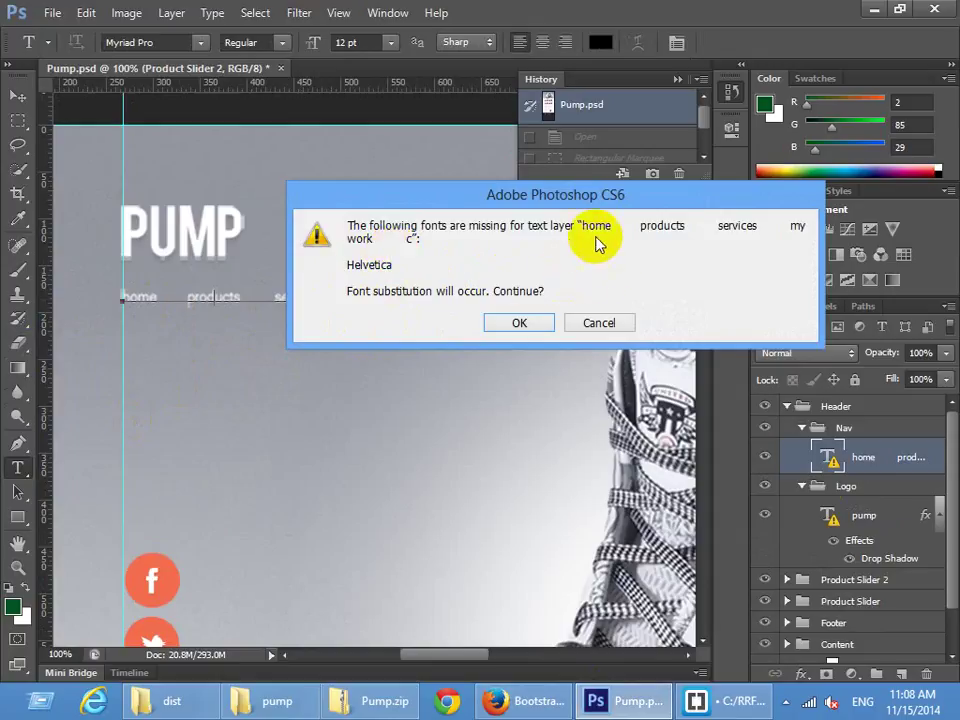
click(520, 323)
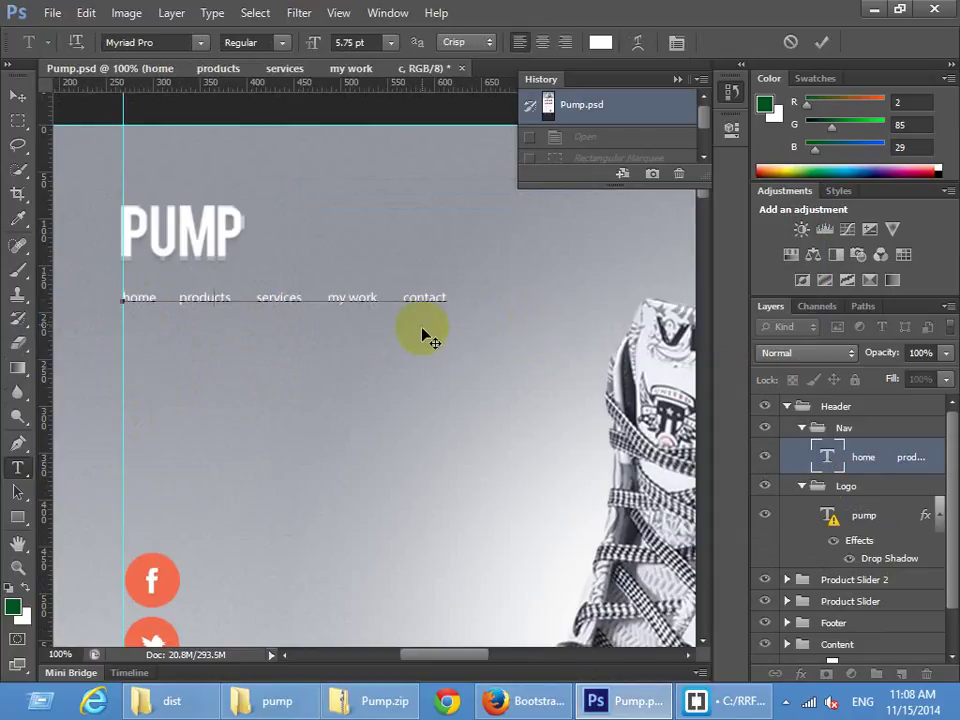
key(ctrl+a)
key(ctrl+c)
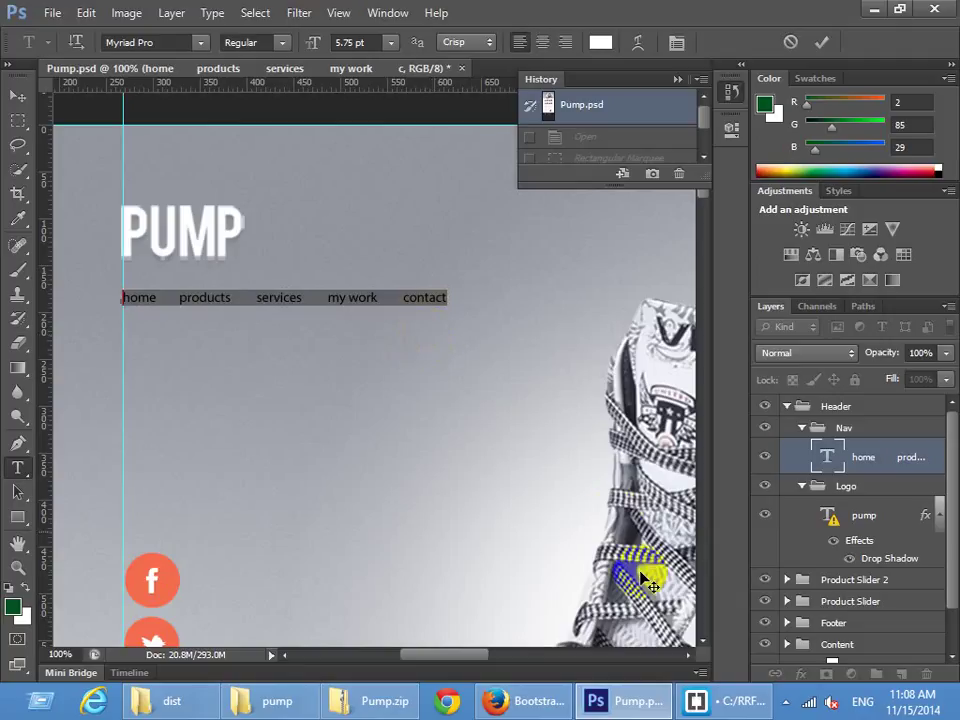
Return to Brackets and paste the copied menu text on the blank line above the mainmenu div
click(697, 700)
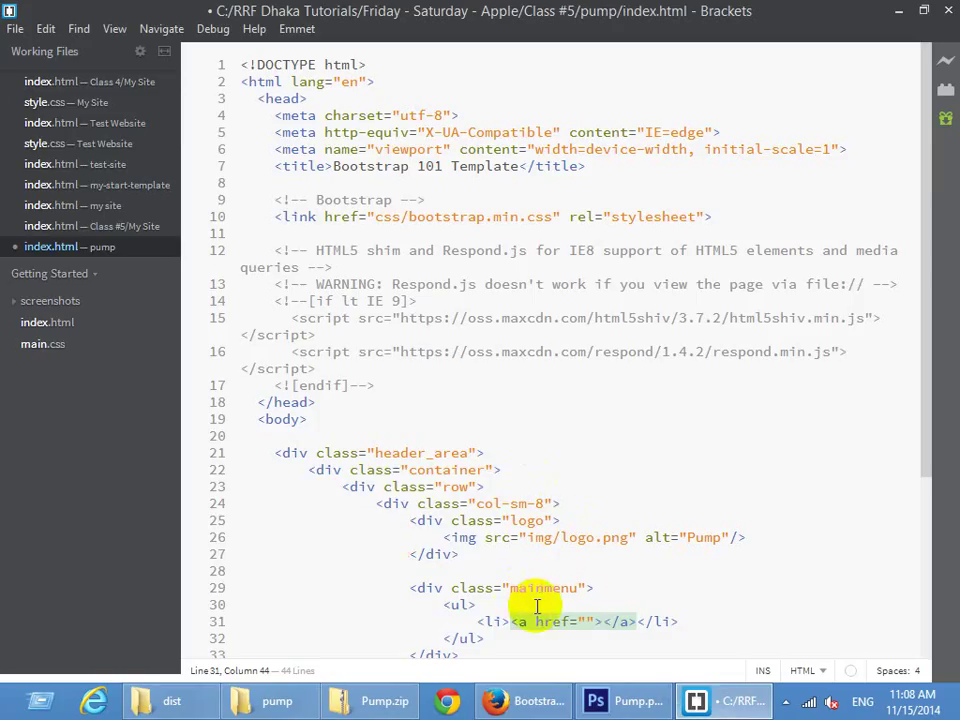
click(615, 588)
key(ctrl+v)
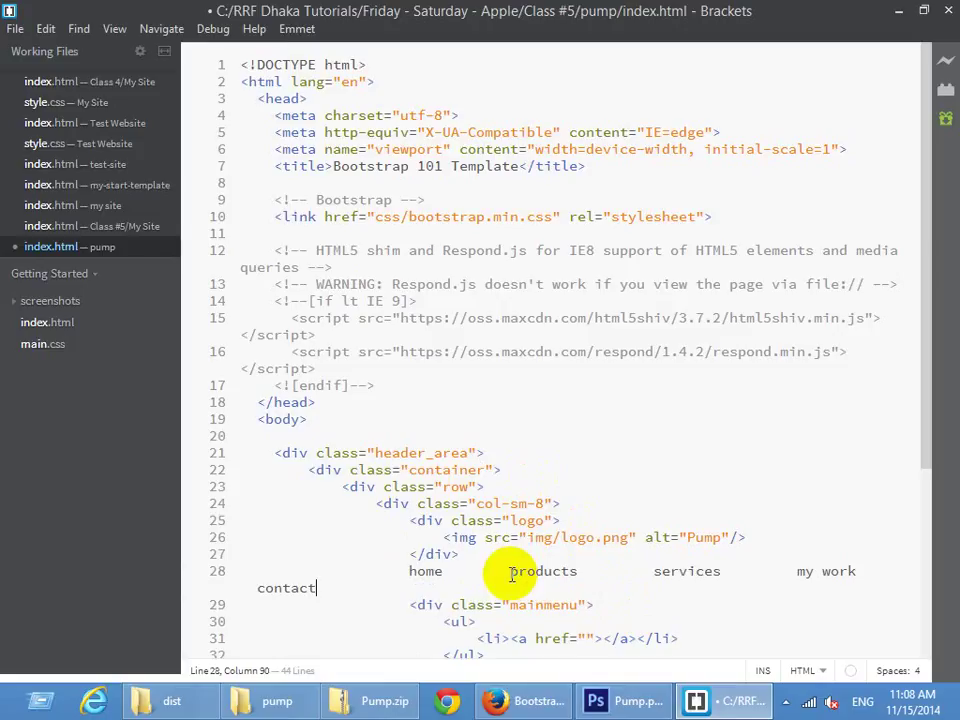
Duplicate the empty list item line four times to make five menu items
scroll(510, 571, down, 4)
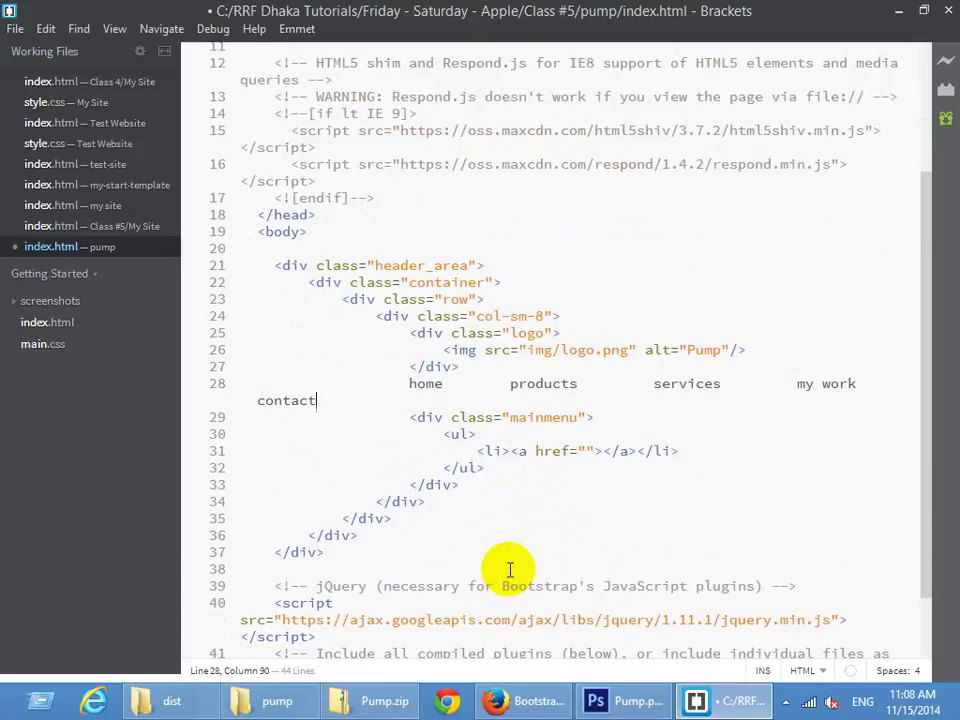
click(603, 451)
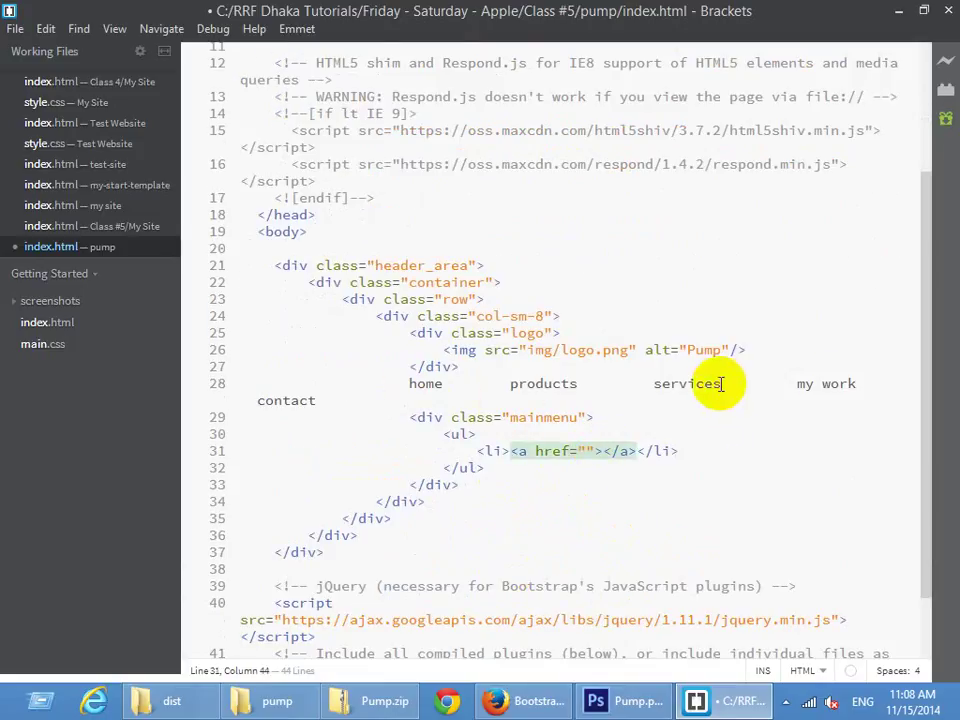
key(ctrl+d)
key(ctrl+d)
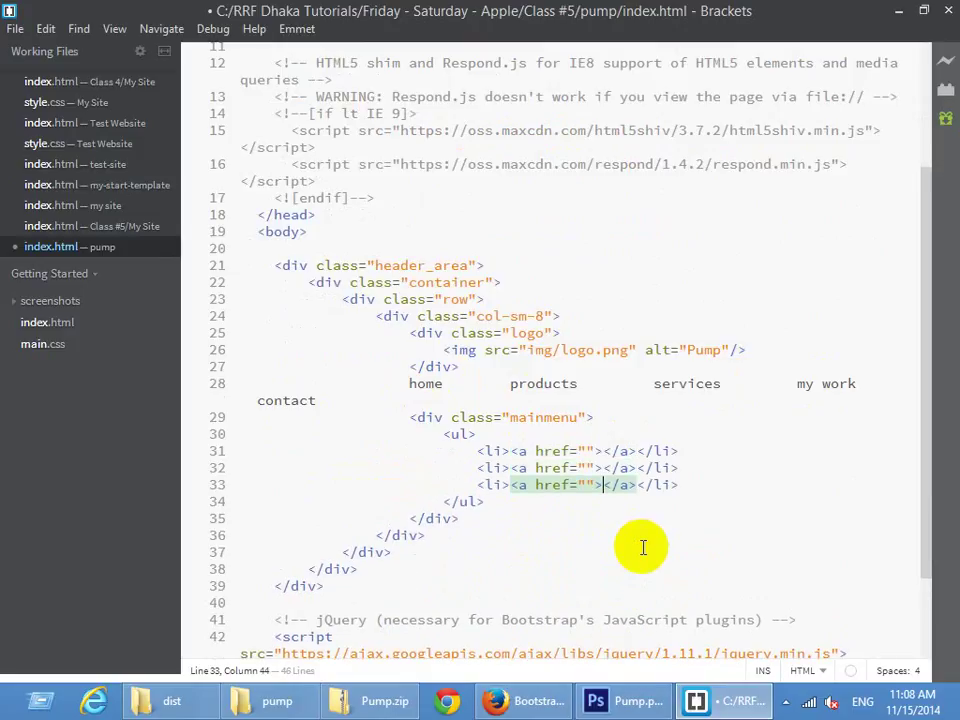
key(ctrl+d)
key(ctrl+d)
Move the pasted words home and products into the links of the first and second list items
double_click(420, 385)
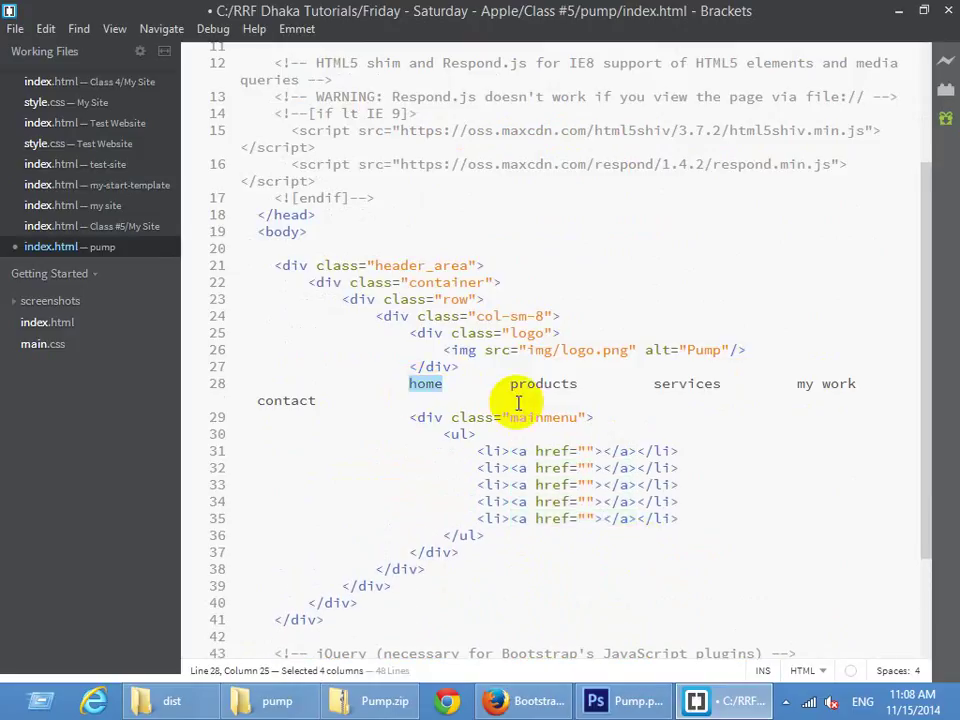
key(ctrl+x)
click(603, 451)
key(ctrl+v)
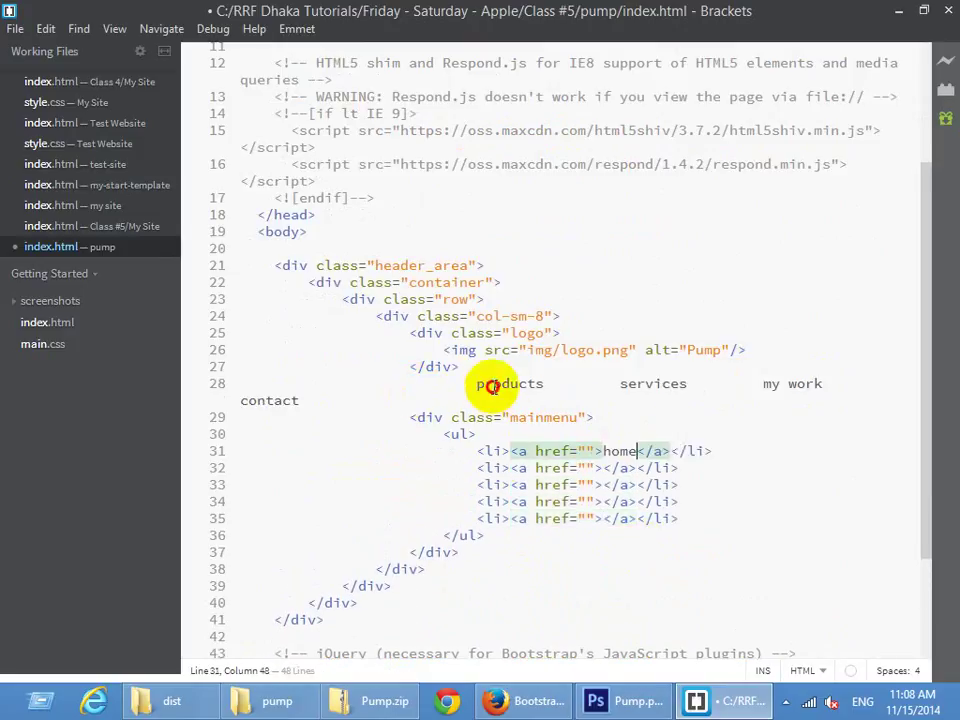
double_click(492, 385)
key(ctrl+x)
click(602, 451)
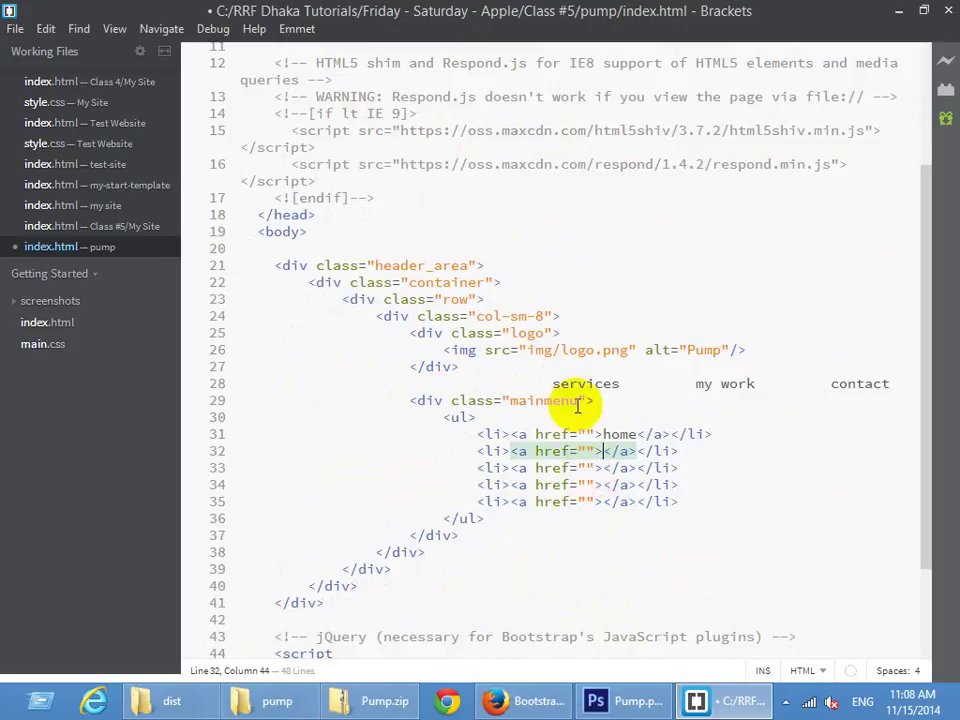
key(ctrl+v)
Move the pasted words services and my work into the links of the third and fourth list items
double_click(585, 384)
key(ctrl+x)
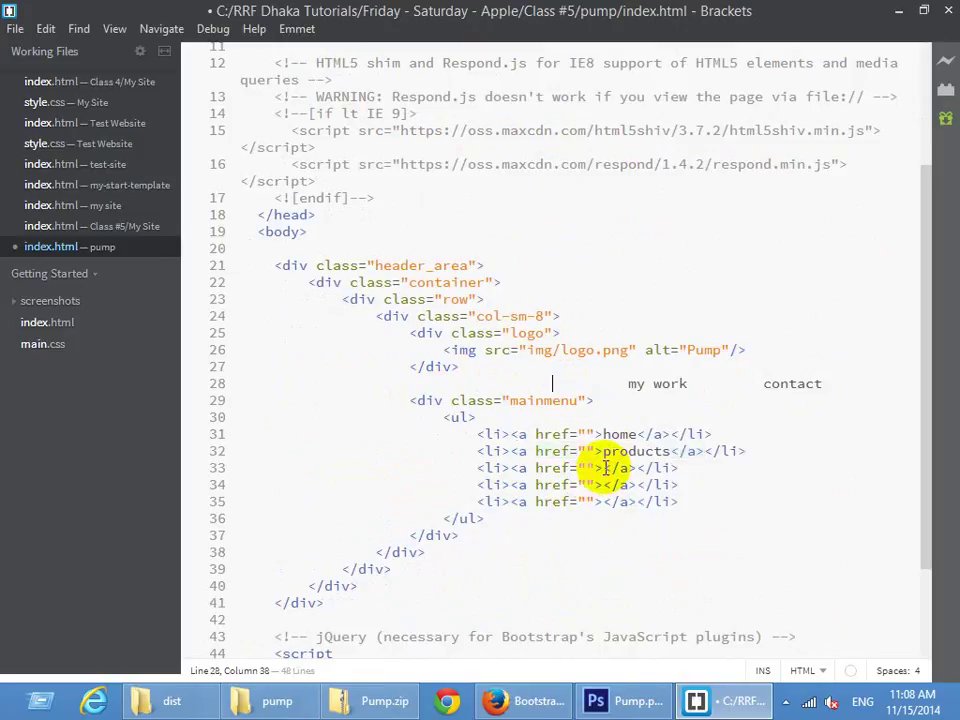
click(605, 468)
key(ctrl+v)
drag(628, 384, 686, 384)
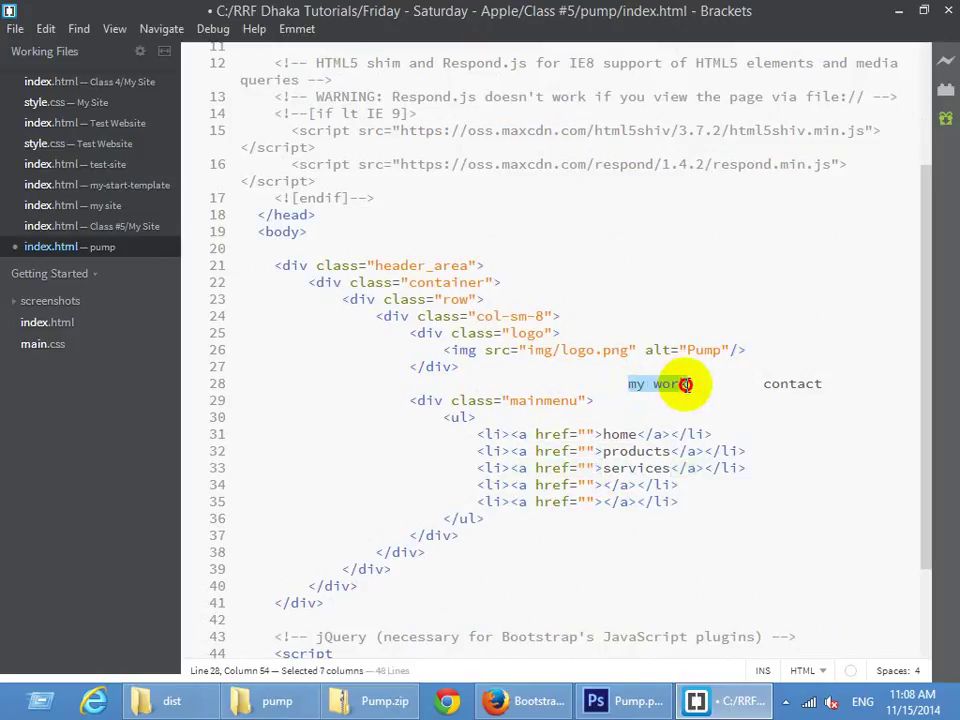
key(ctrl+x)
click(605, 485)
key(ctrl+v)
Move the pasted word contact into the fifth list item's link and save index.html
click(731, 386)
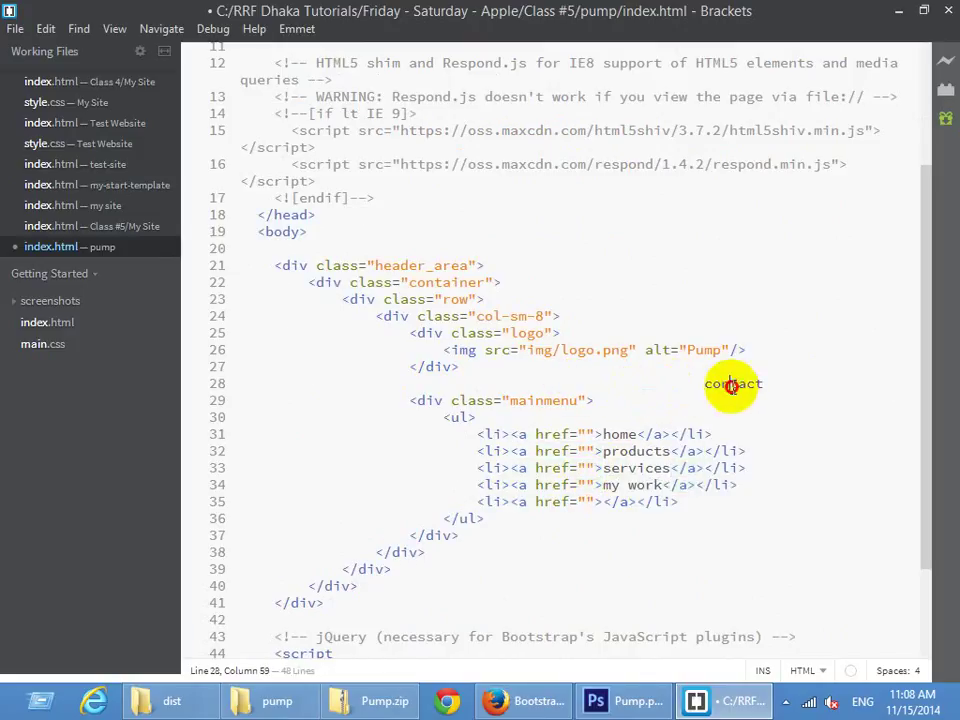
key(ctrl+x)
click(604, 501)
key(ctrl+v)
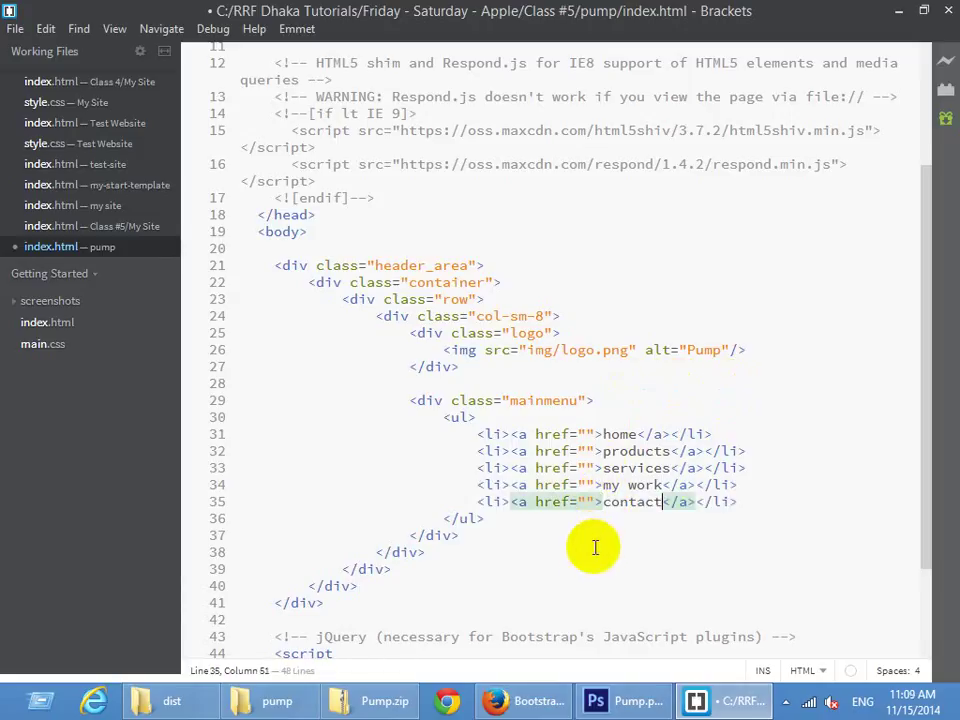
key(ctrl+s)
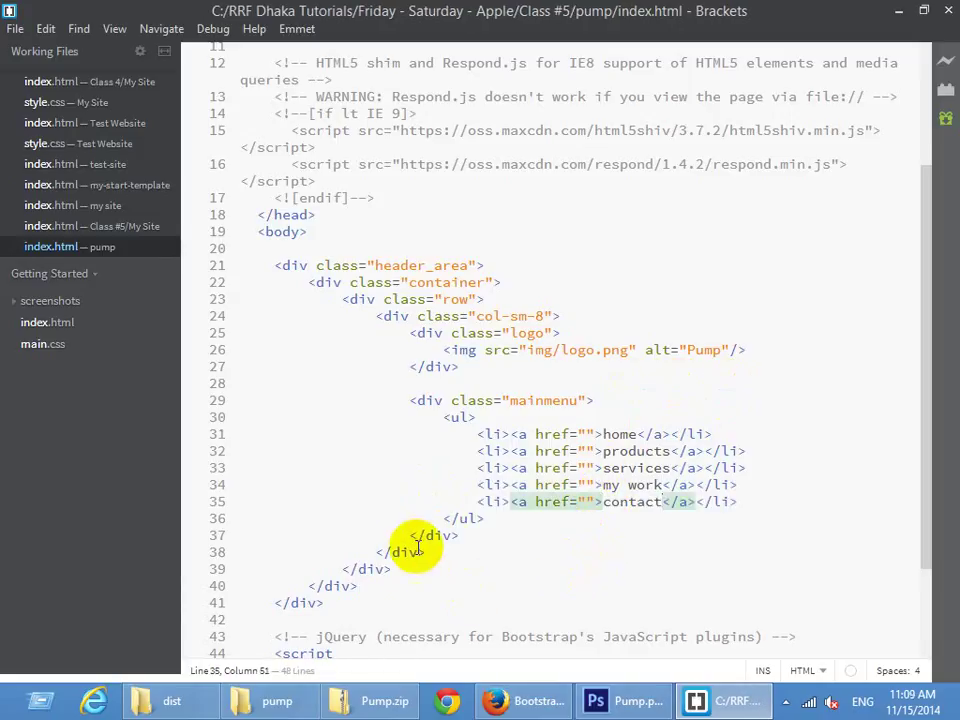
Add an empty div with class col-sm-4 below the col-sm-8 column inside the header row
click(386, 553)
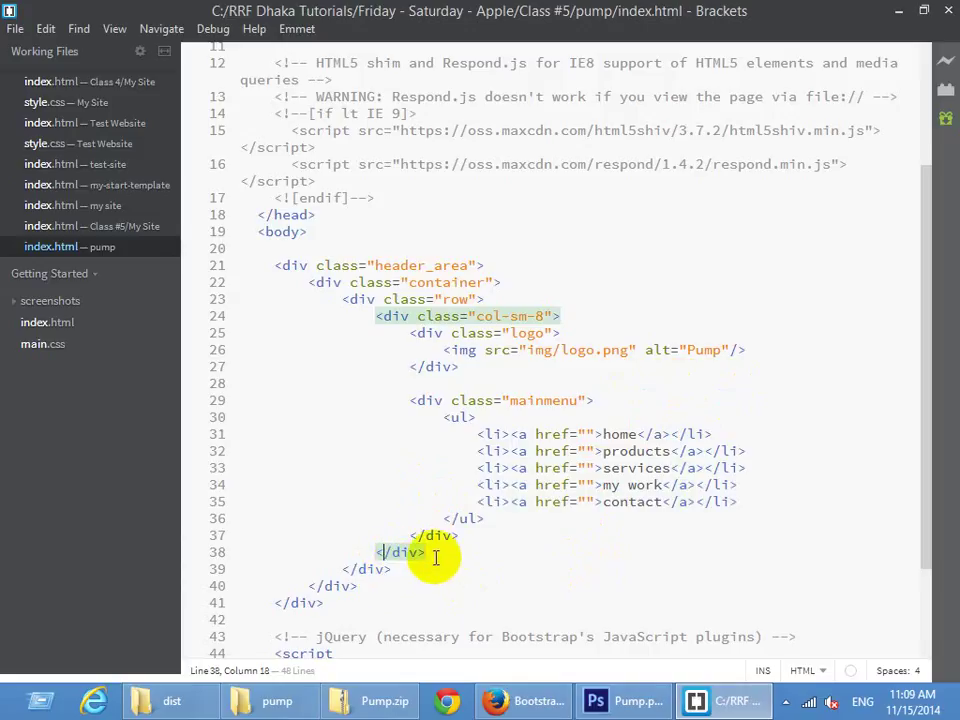
click(428, 553)
key(Return)
key(Return)
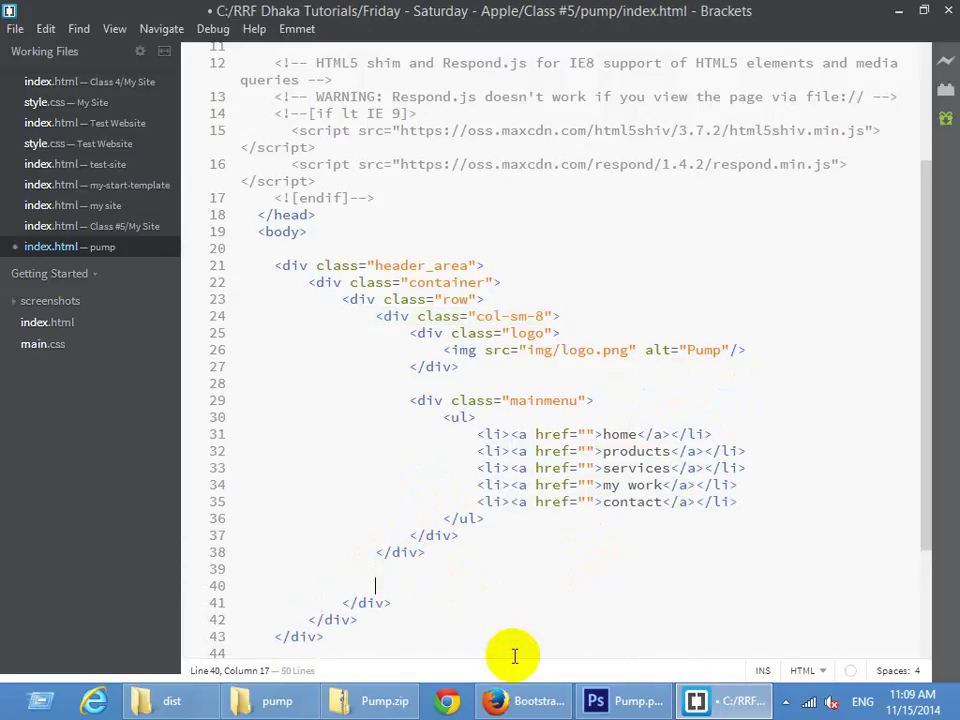
text(<div clas)
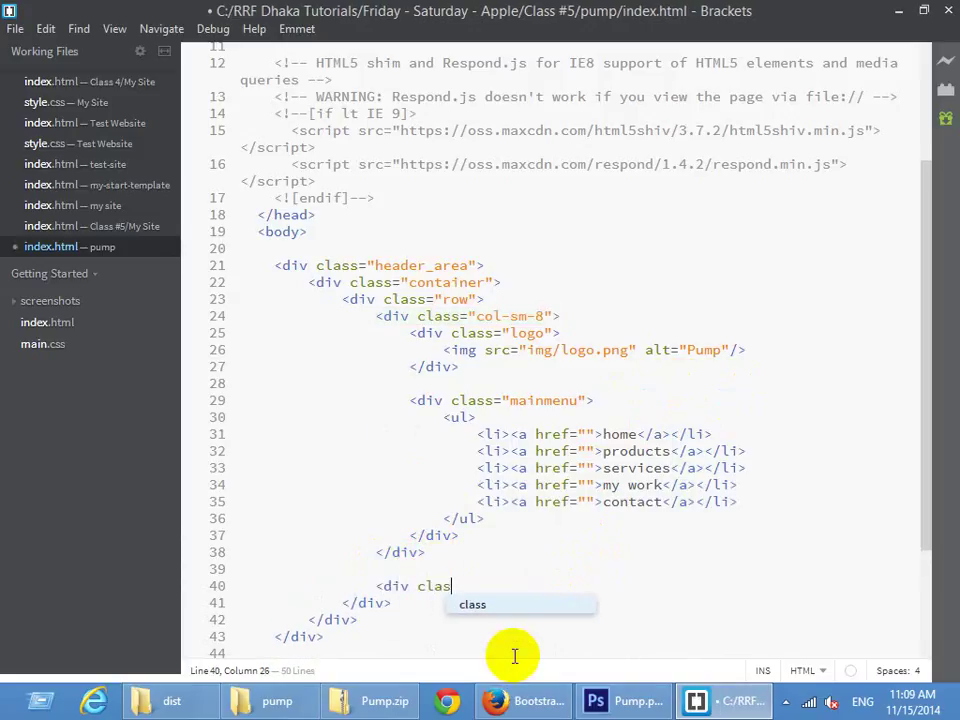
key(Return)
text(col-sm)
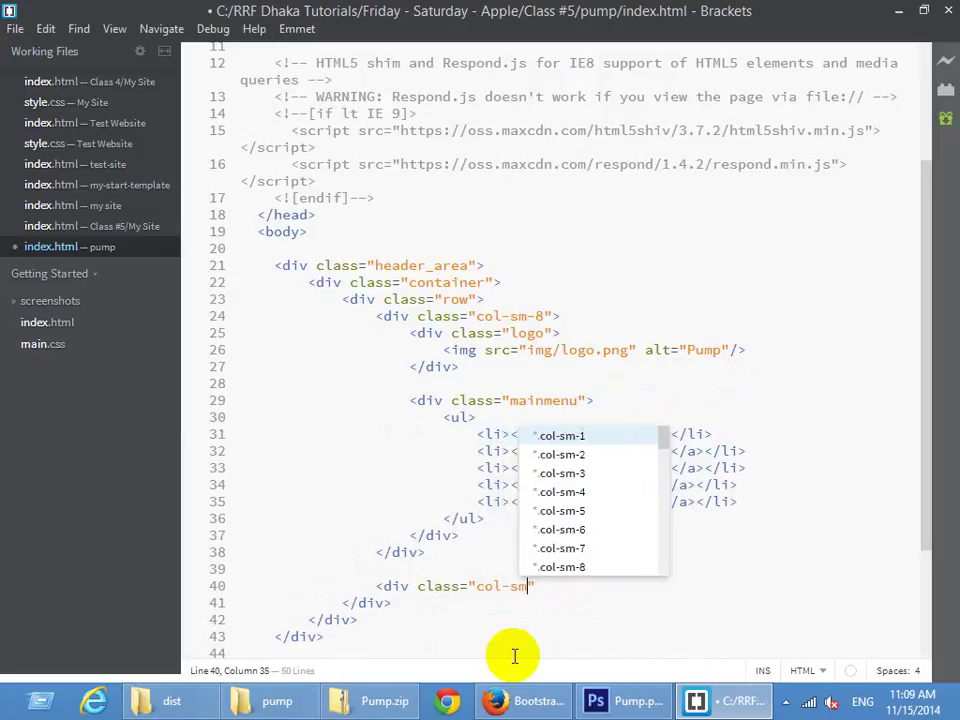
text(-4)
key(Return)
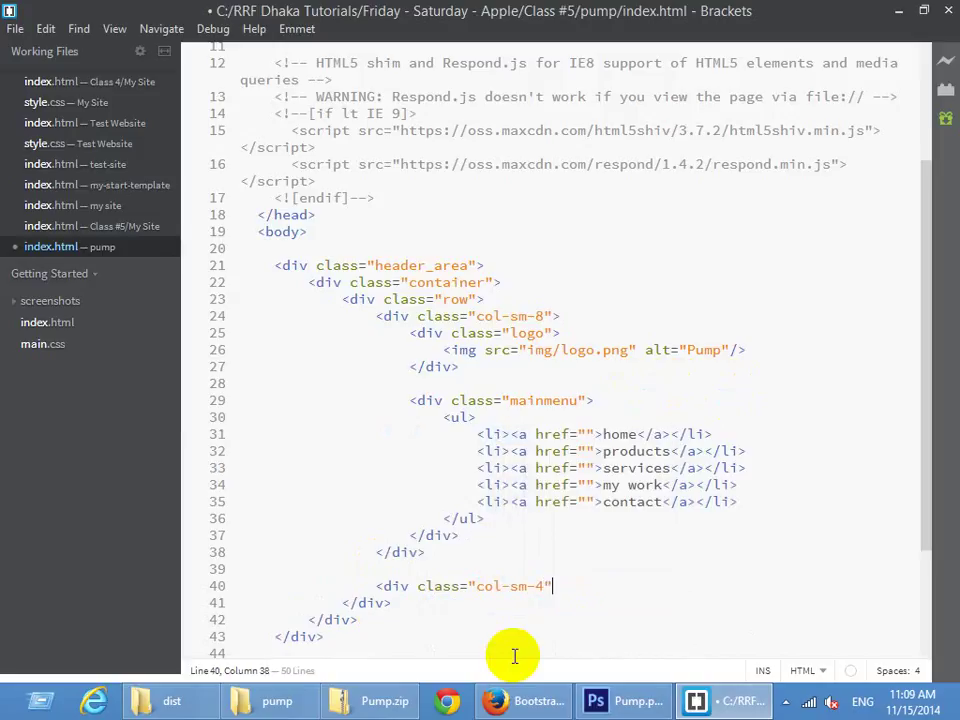
text(>)
key(Return)
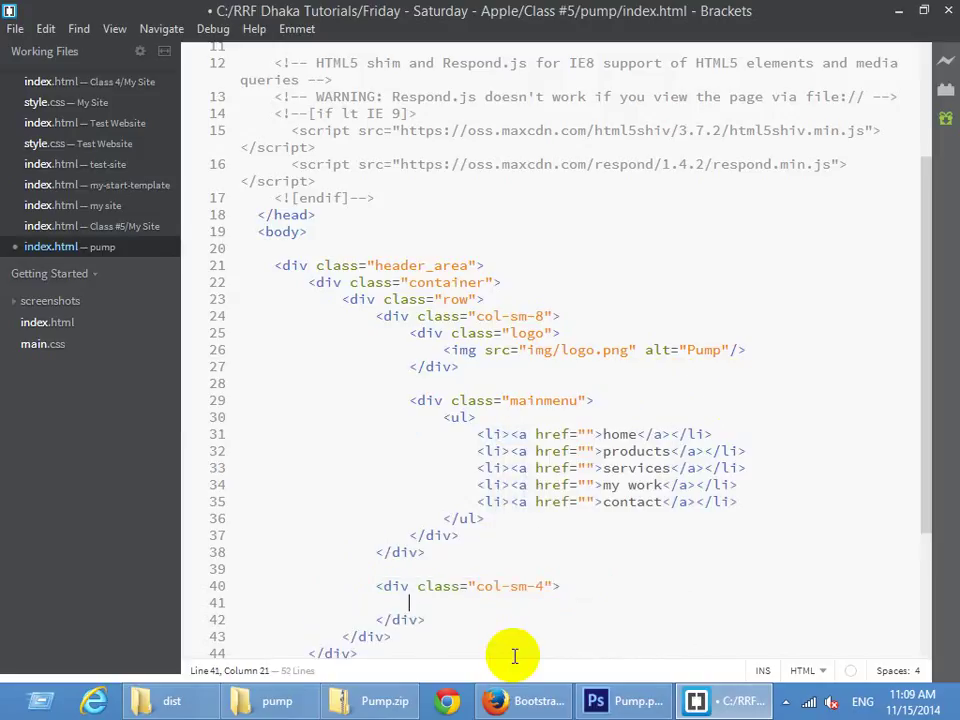
Switch to Photoshop and examine the newsletter line and its circled plus icon in the Pump.psd header
click(612, 701)
drag(419, 349, 90, 321)
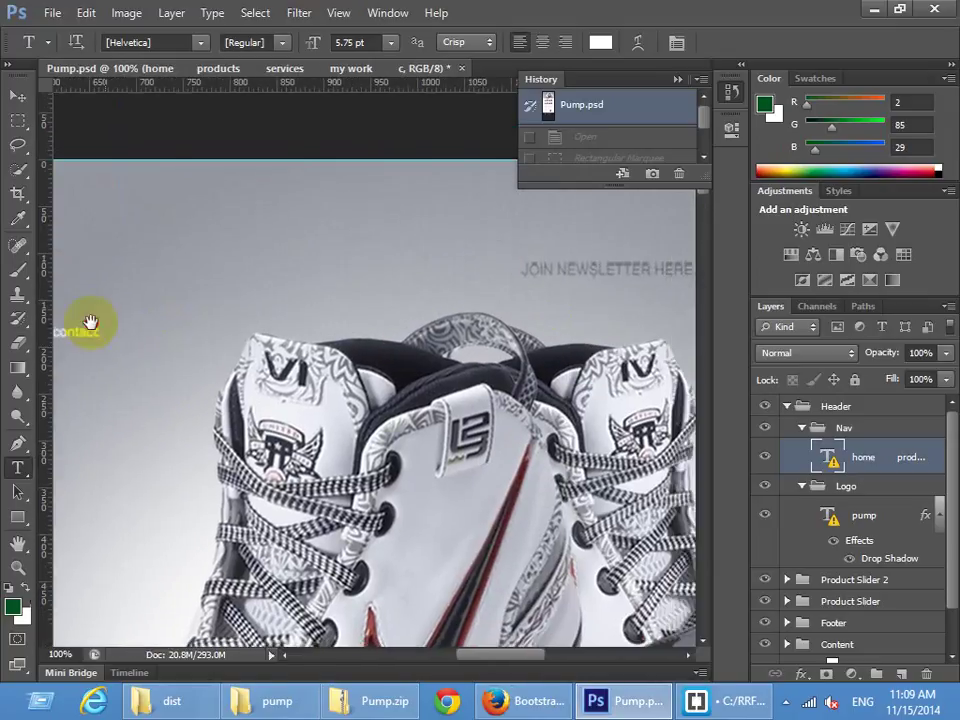
drag(680, 295, 306, 339)
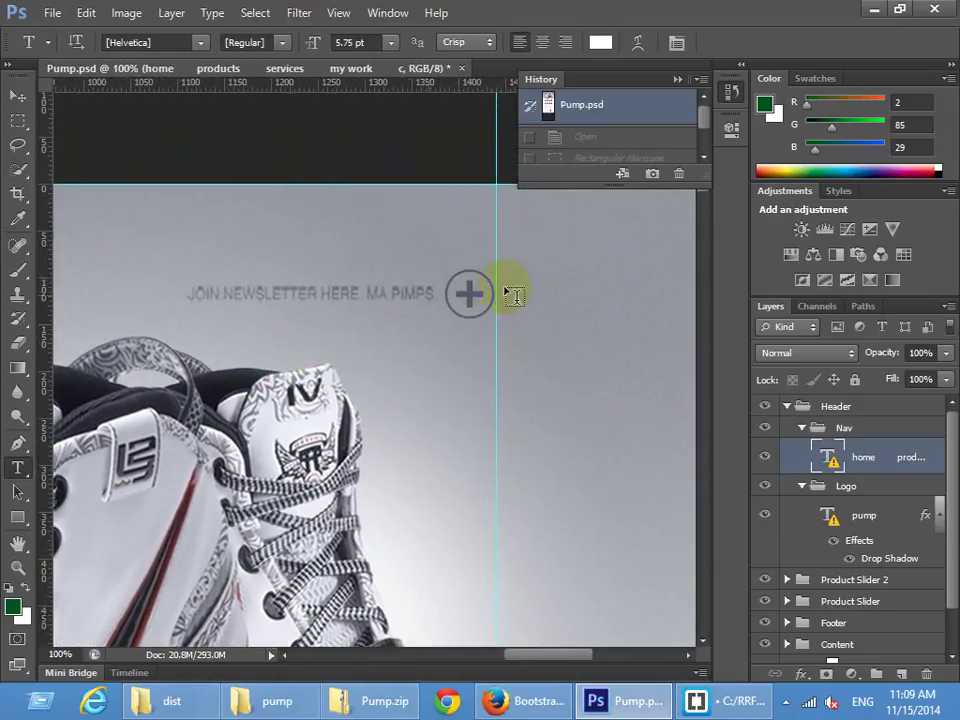
Switch to Firefox, open the Bootstrap Components page and look through the available glyphs for a circled plus icon
click(512, 701)
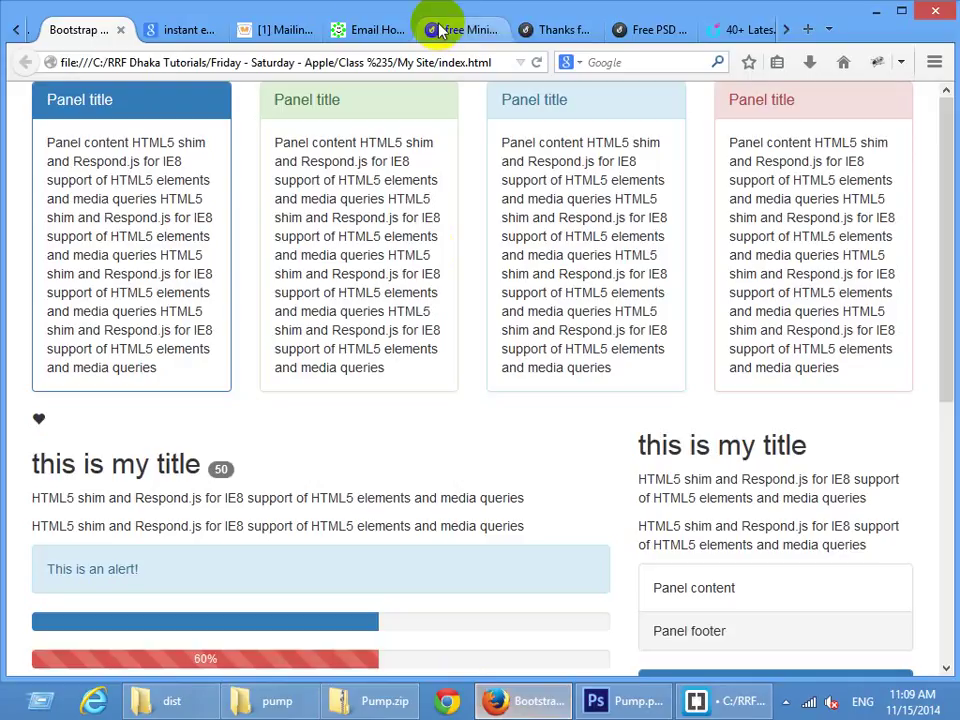
scroll(250, 28, up, 4)
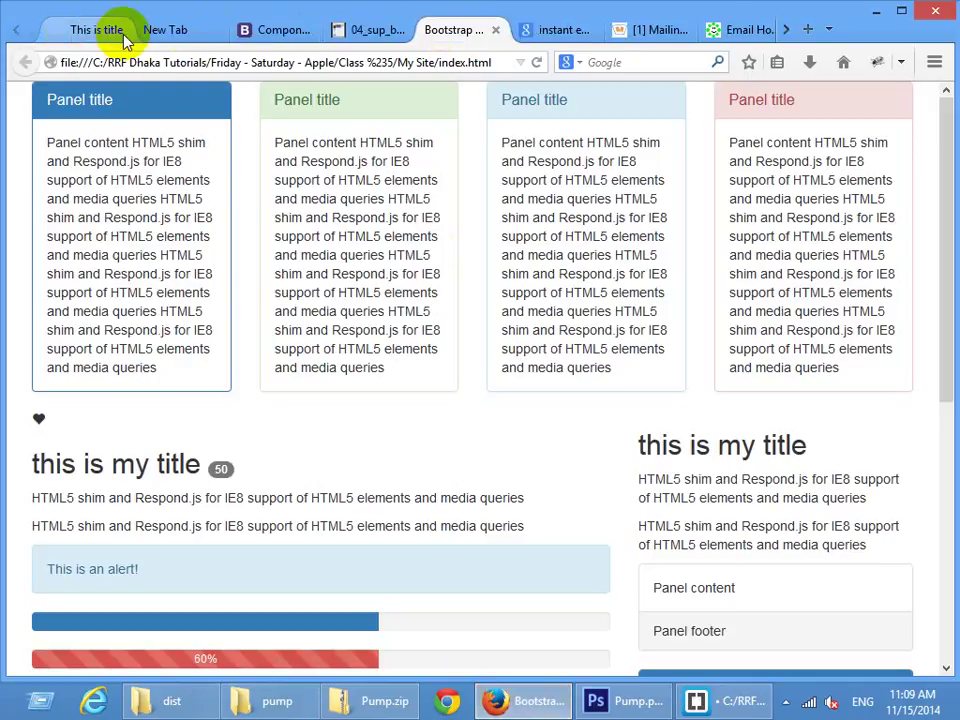
click(274, 30)
scroll(724, 372, up, 6)
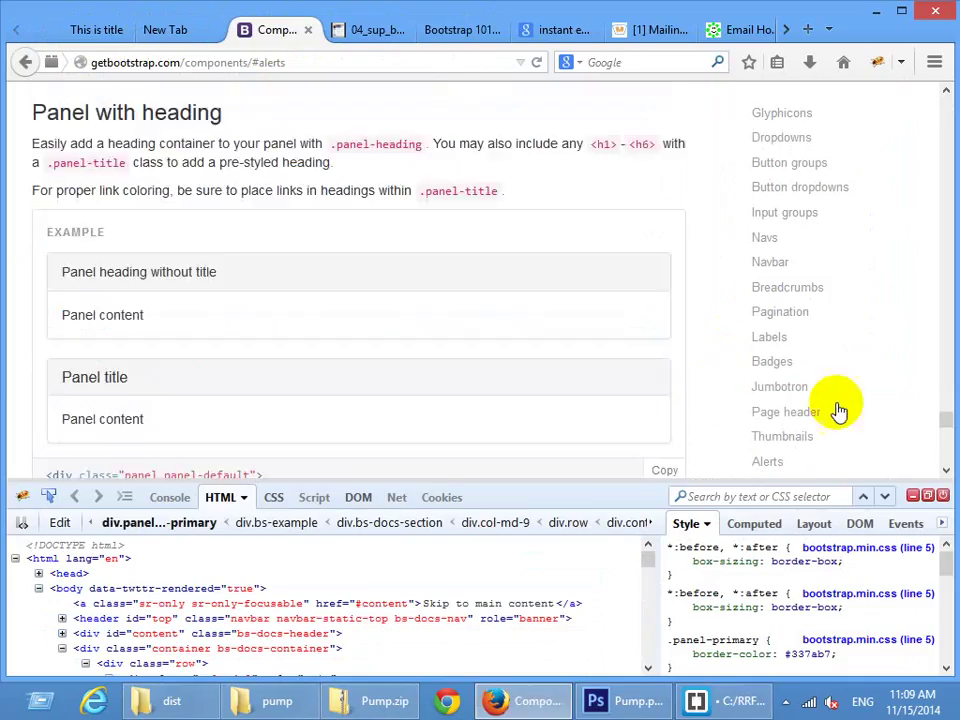
drag(946, 421, 930, 17)
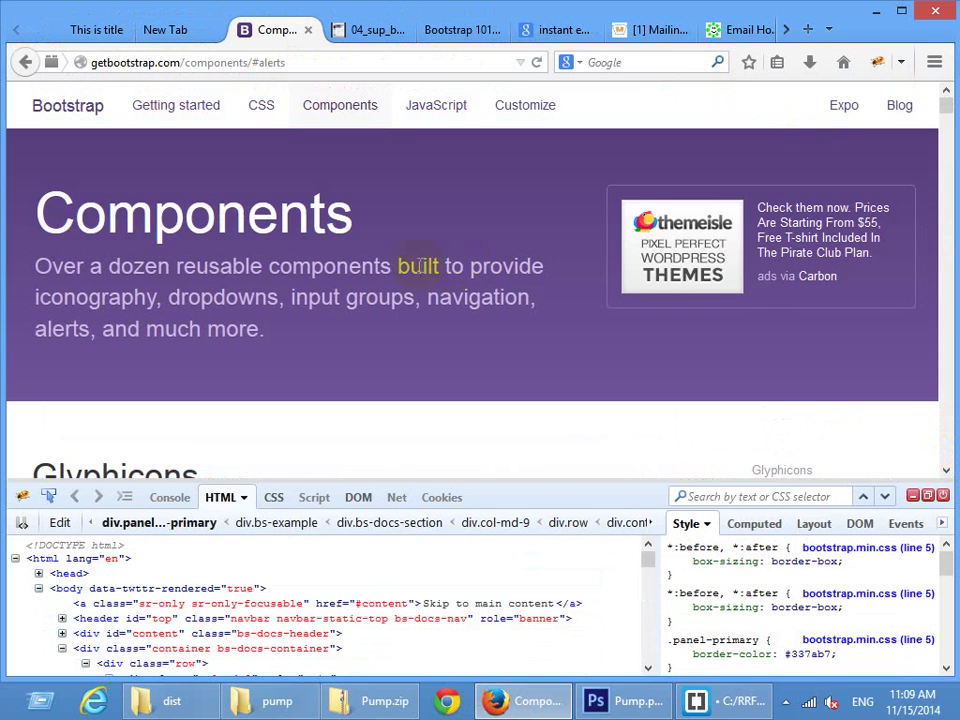
scroll(317, 261, down, 5)
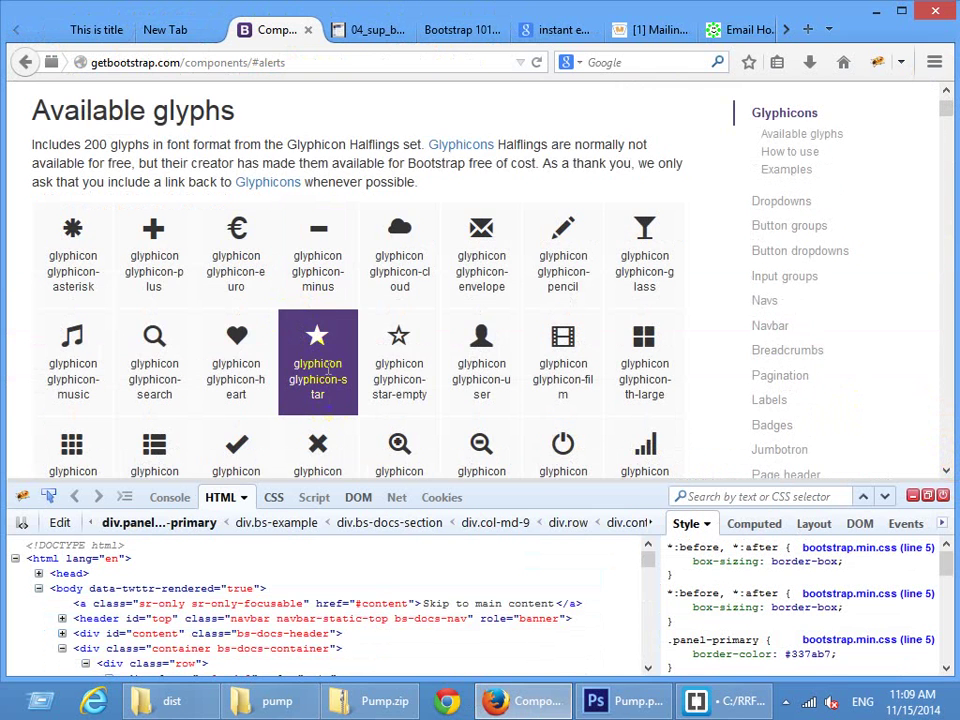
scroll(327, 372, down, 3)
scroll(279, 326, down, 5)
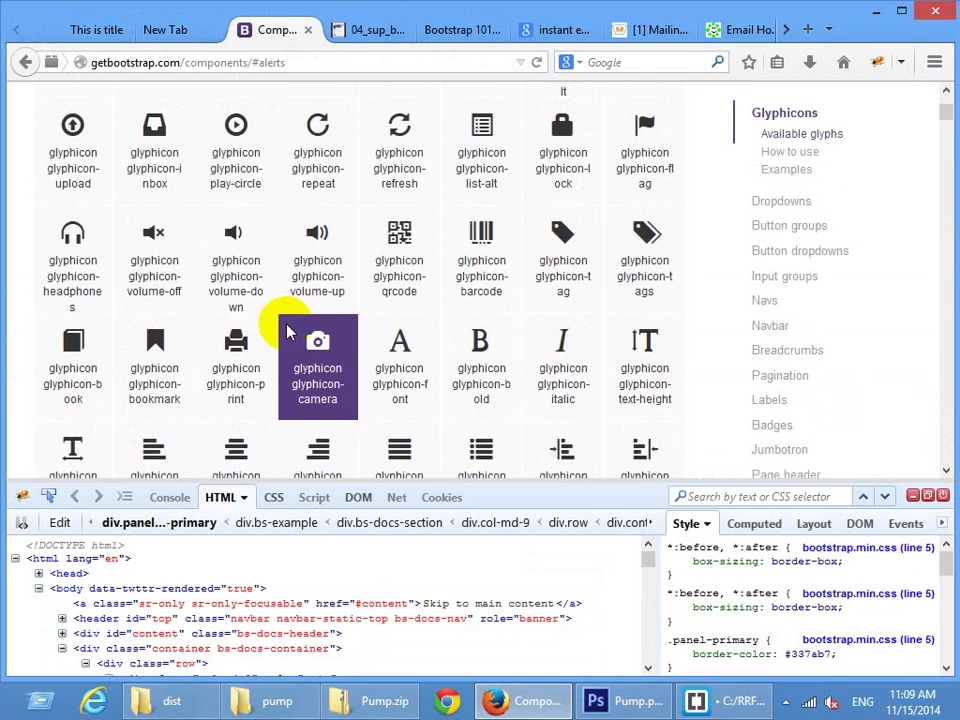
scroll(288, 330, down, 4)
Search the Components page for "p" and examine the whole glyph list again from its beginning for a matching plus icon
key(ctrl+f)
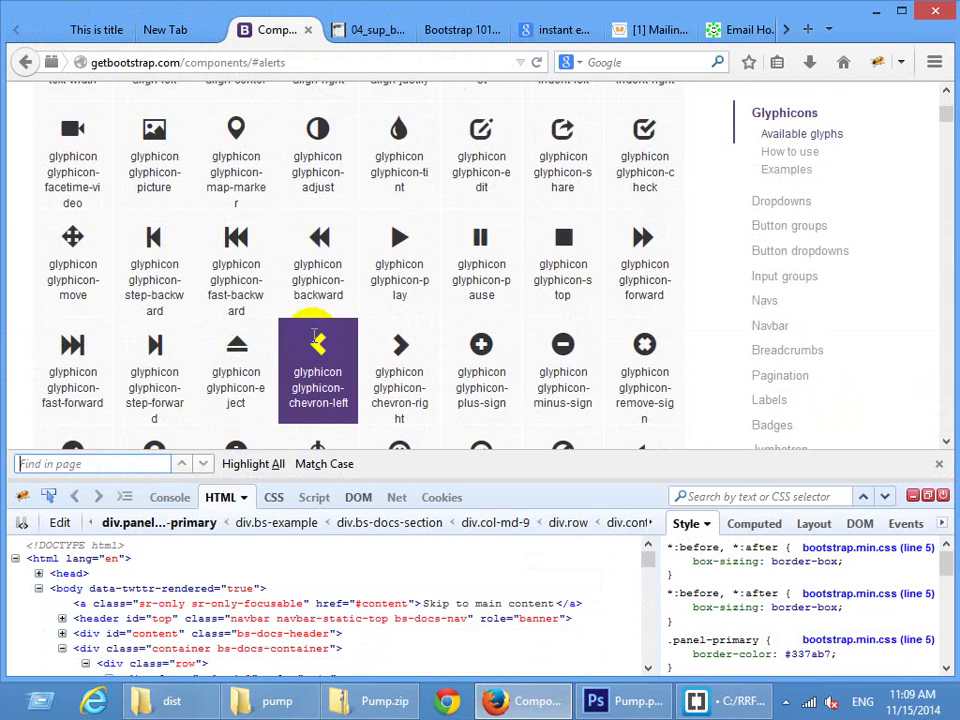
text(p)
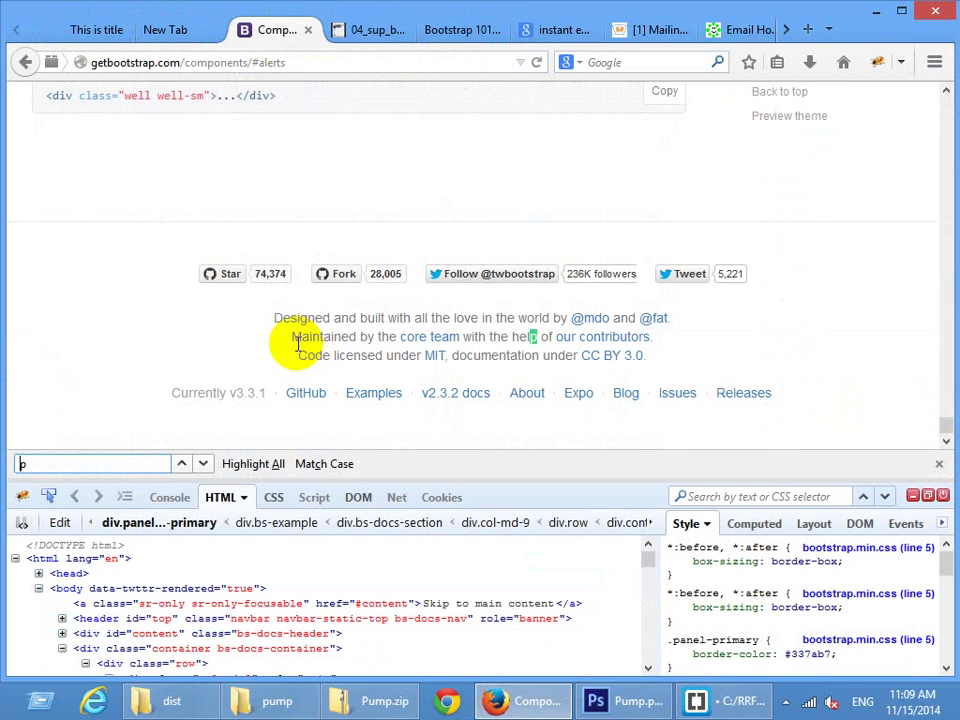
key(Home)
scroll(250, 343, down, 10)
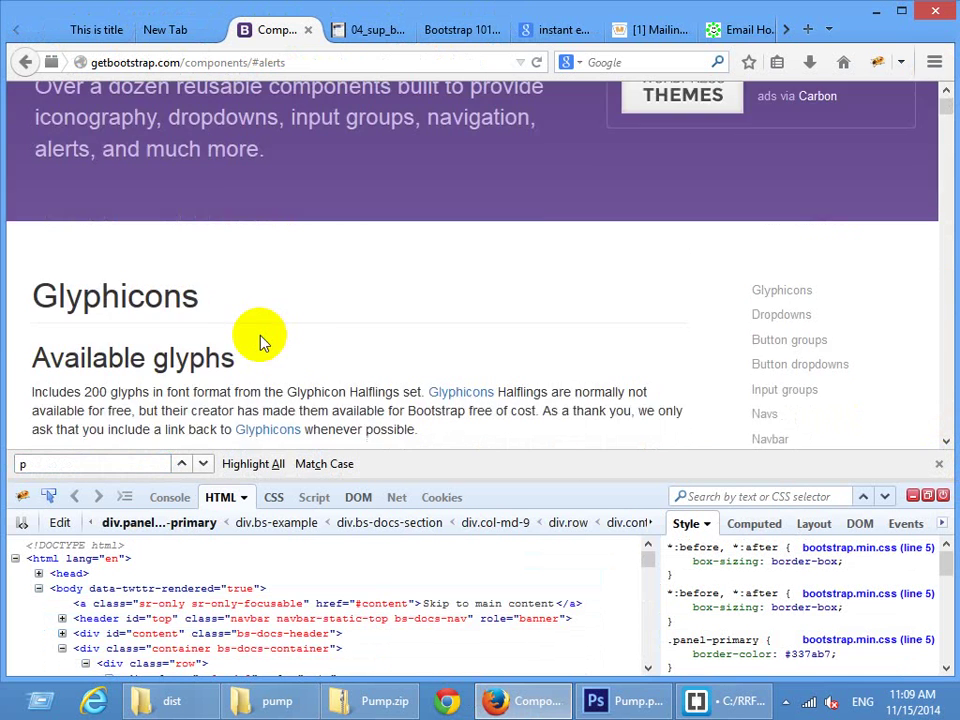
scroll(265, 343, down, 4)
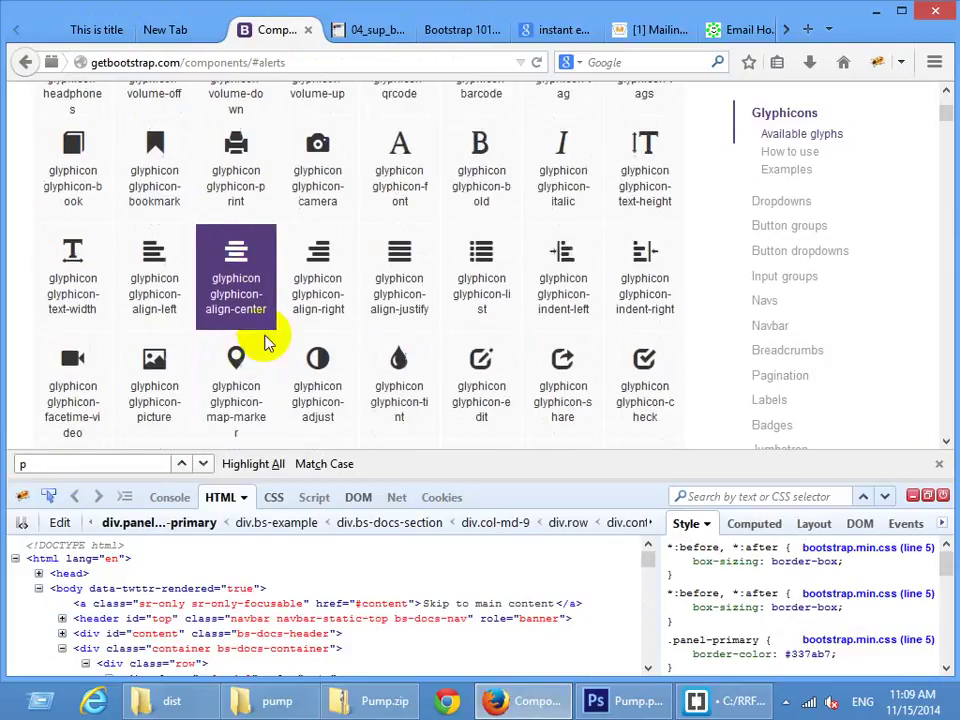
scroll(265, 343, down, 2)
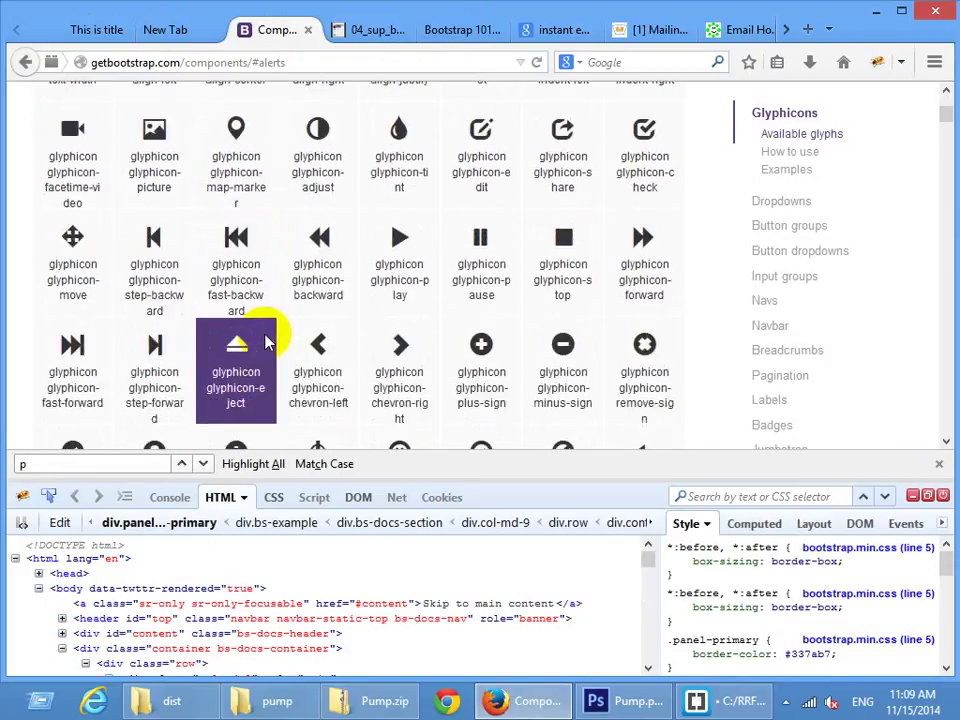
scroll(481, 335, down, 3)
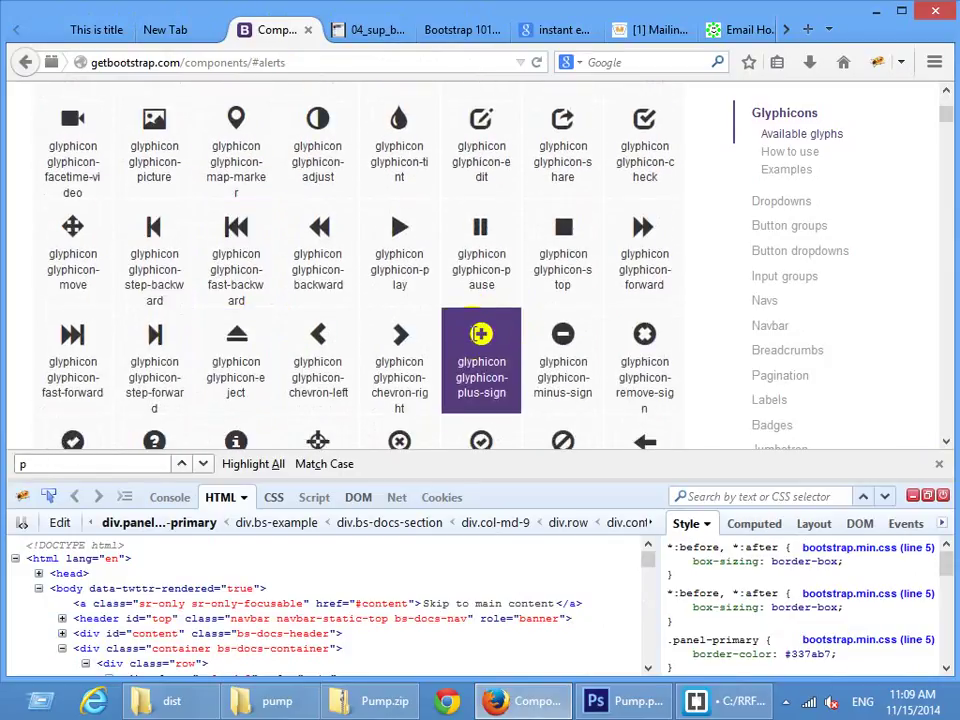
scroll(479, 298, down, 5)
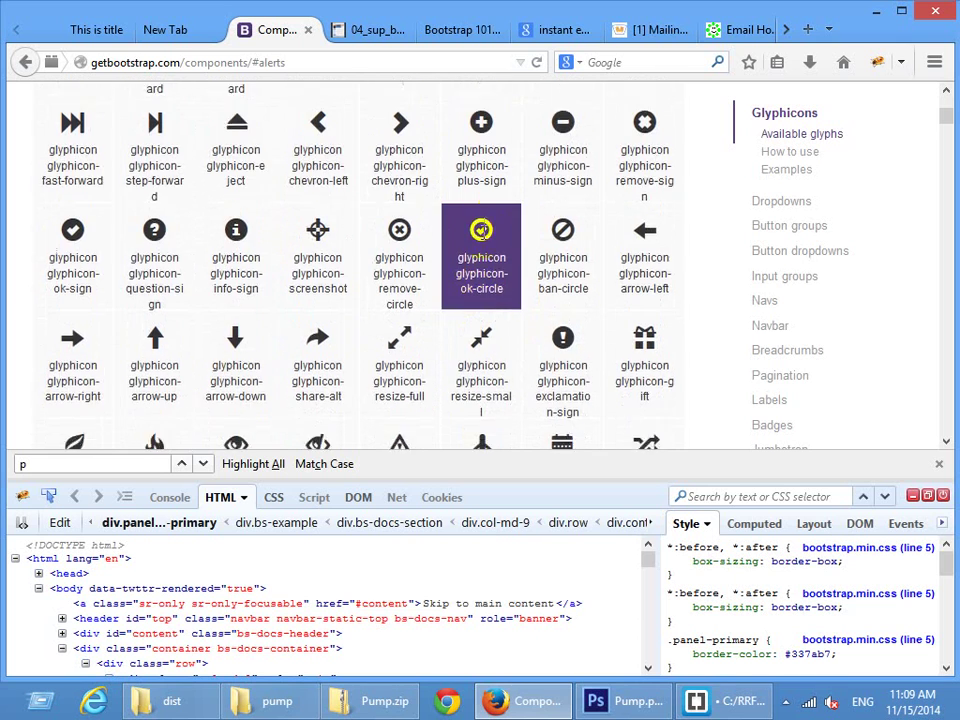
scroll(481, 238, down, 10)
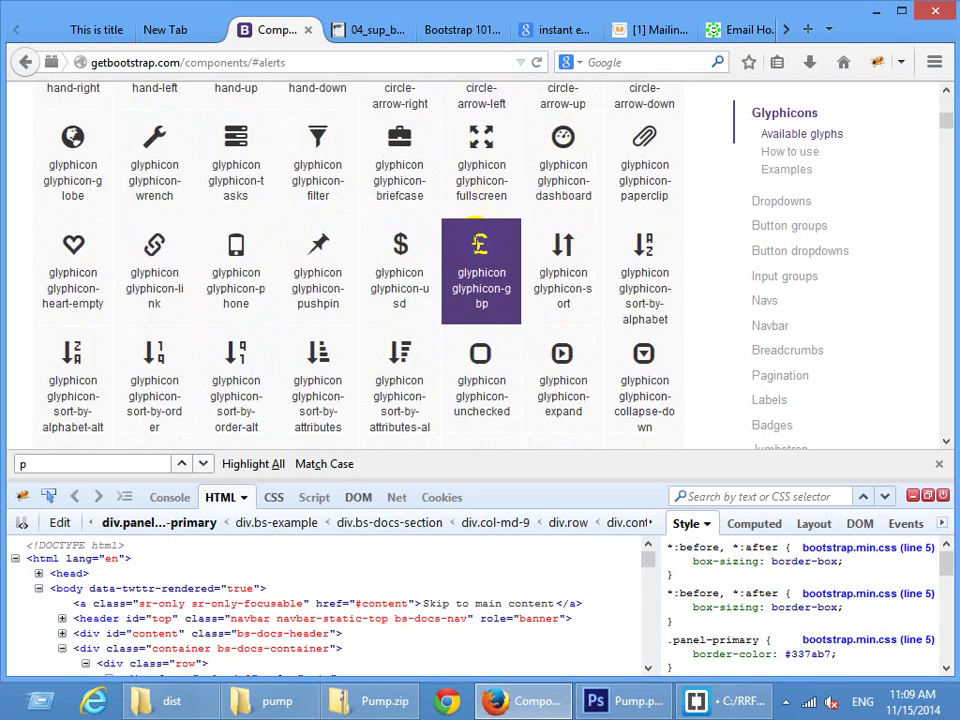
scroll(476, 212, down, 9)
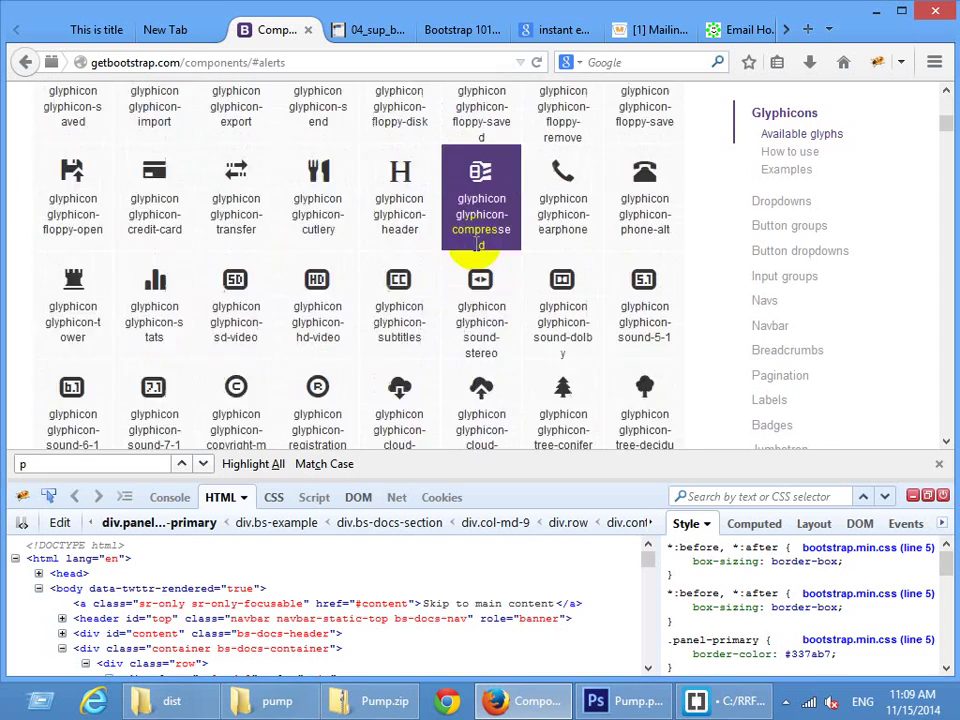
scroll(474, 249, down, 4)
scroll(474, 249, up, 15)
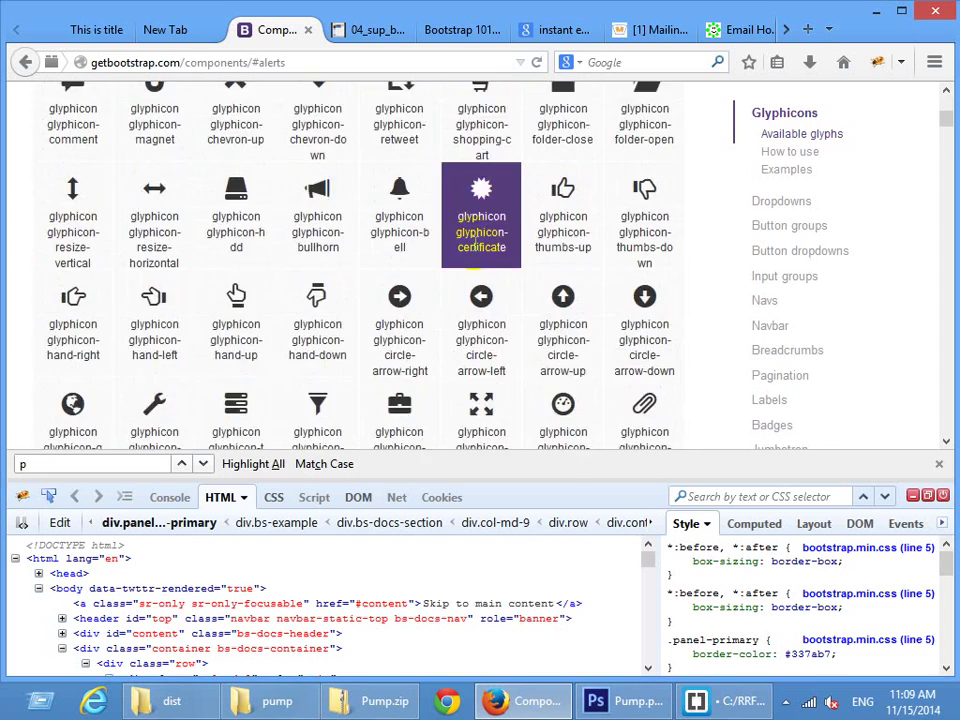
scroll(478, 256, up, 12)
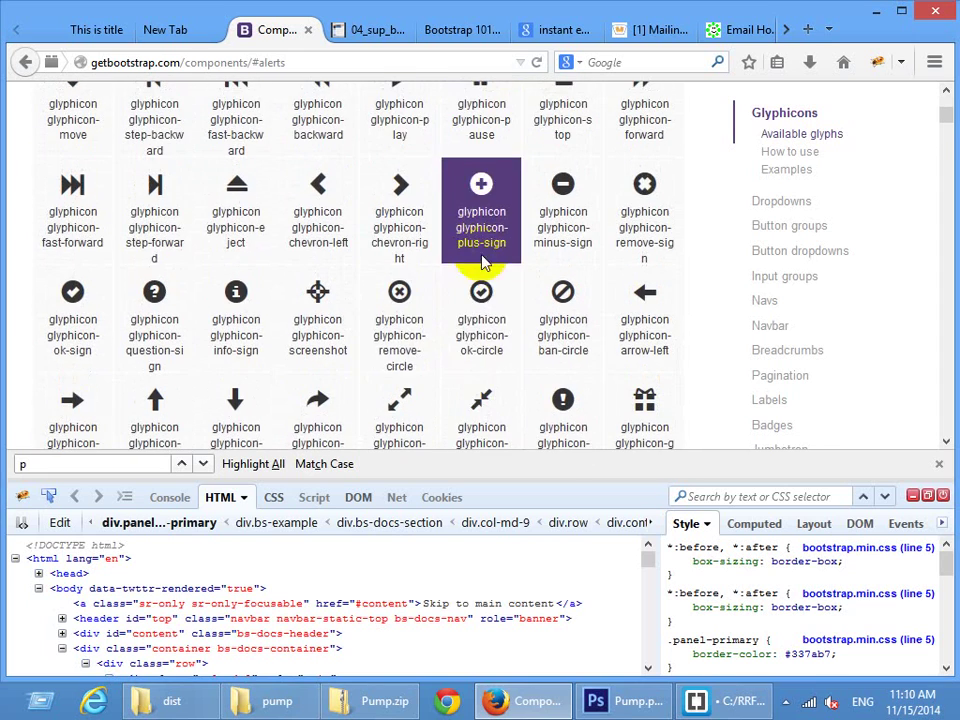
scroll(481, 212, up, 8)
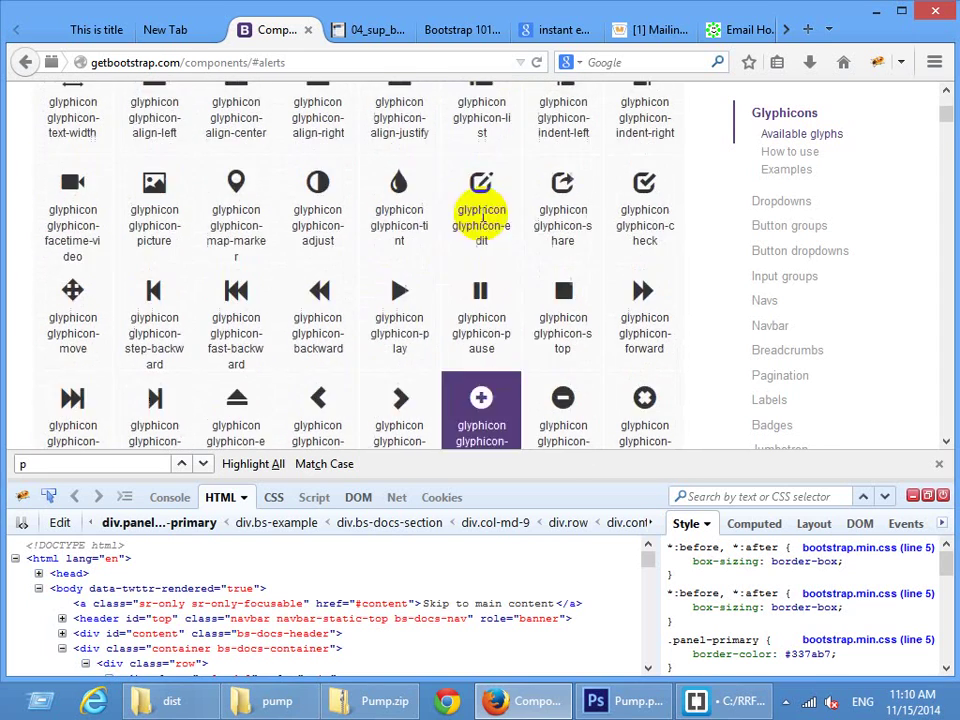
scroll(478, 352, up, 6)
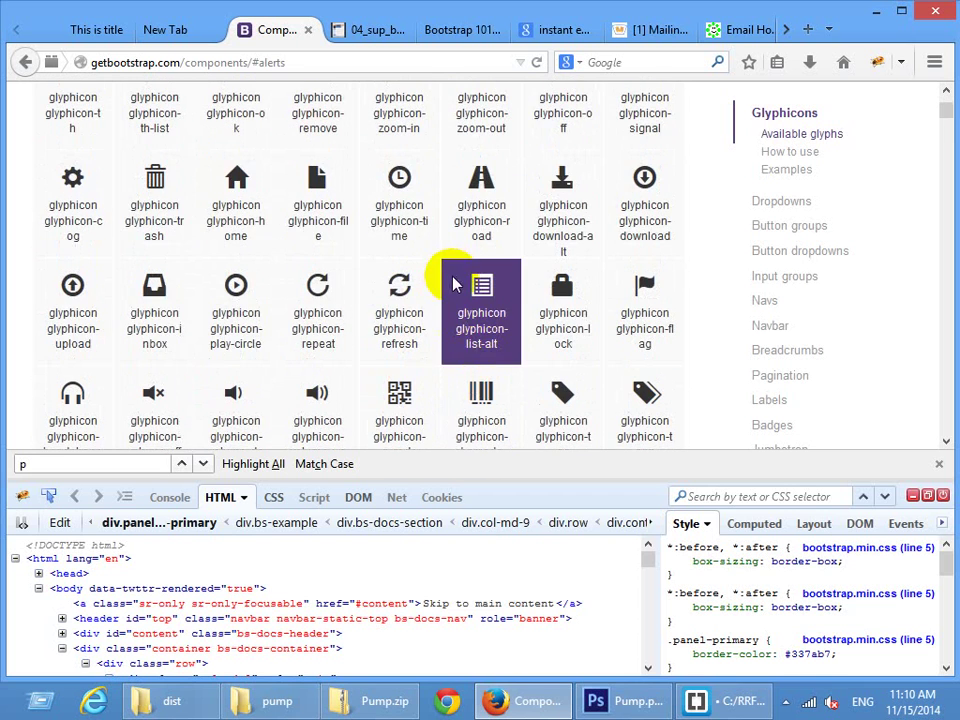
scroll(452, 285, up, 8)
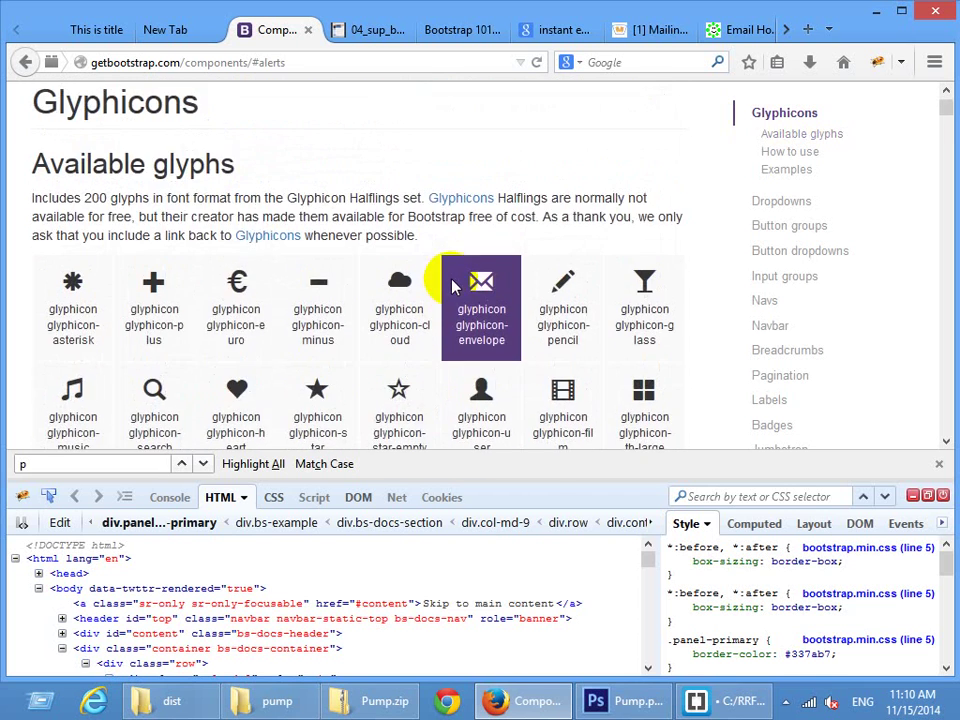
scroll(478, 300, down, 4)
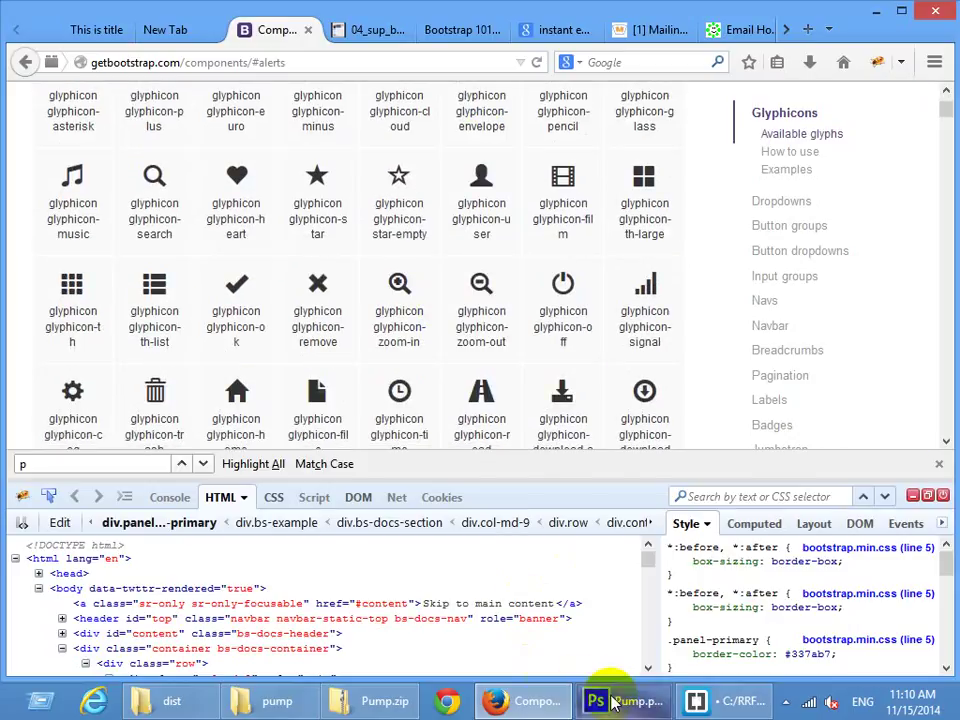
Switch to Photoshop and open the newsletter text line in the Pump.psd header for editing
click(608, 700)
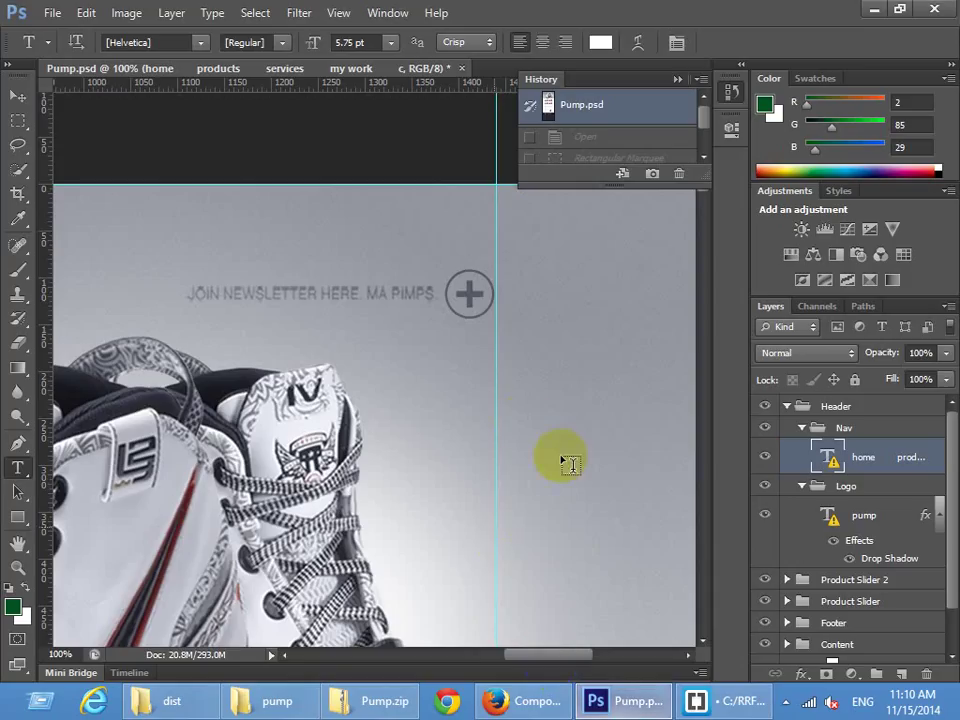
click(326, 291)
click(490, 308)
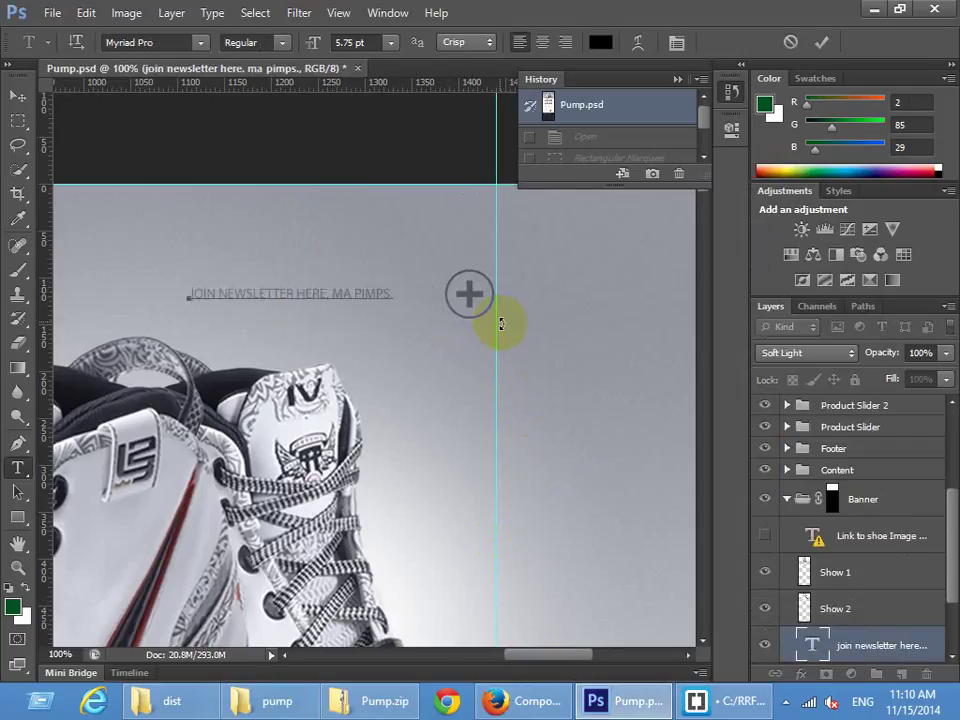
Switch to Brackets, add a header-right div inside col-sm-4 containing the paragraph "join newsletter here. ma pimps.", and save index.html
click(707, 701)
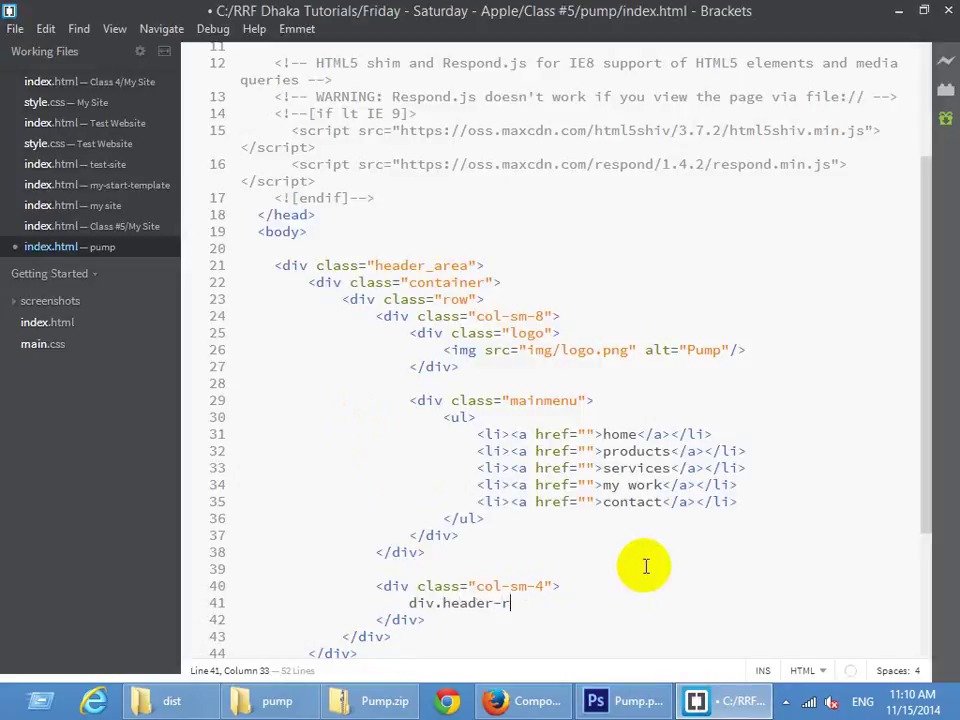
key(Tab)
key(Return)
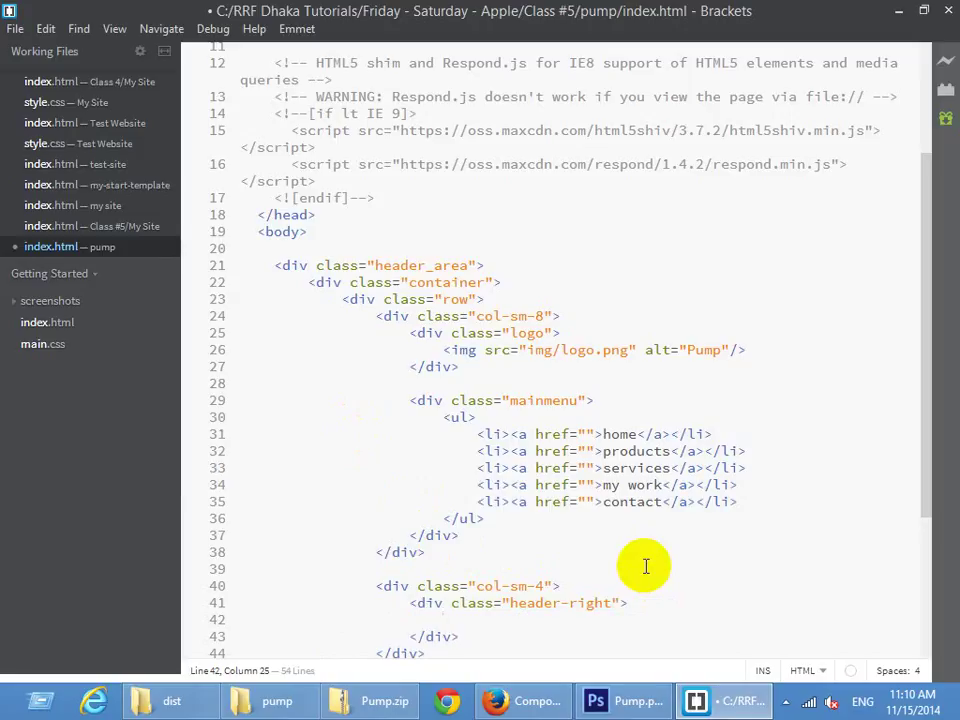
text(<p>)
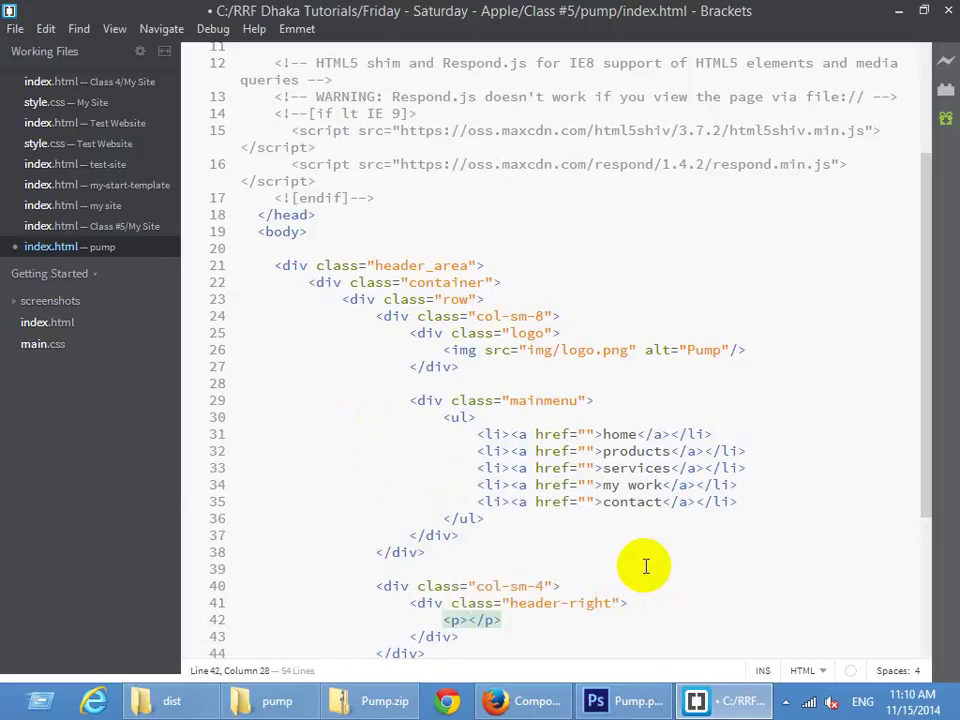
text(join newsletter here. ma pimps.)
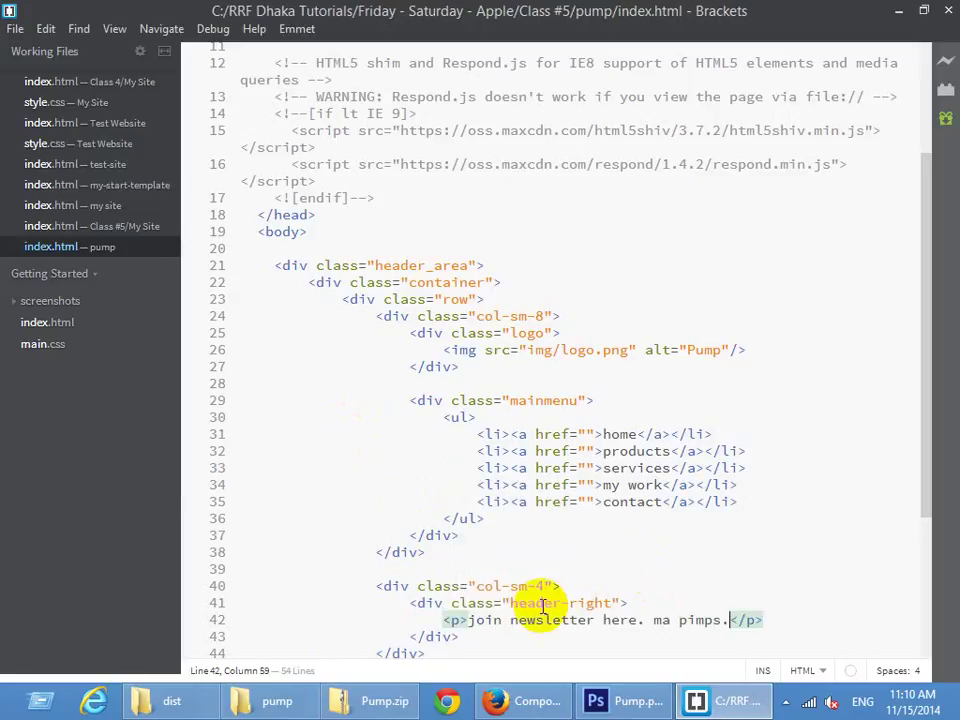
Switch to Photoshop, select the circled plus icon's layer beside the newsletter text and show only that layer, hiding all others
click(622, 701)
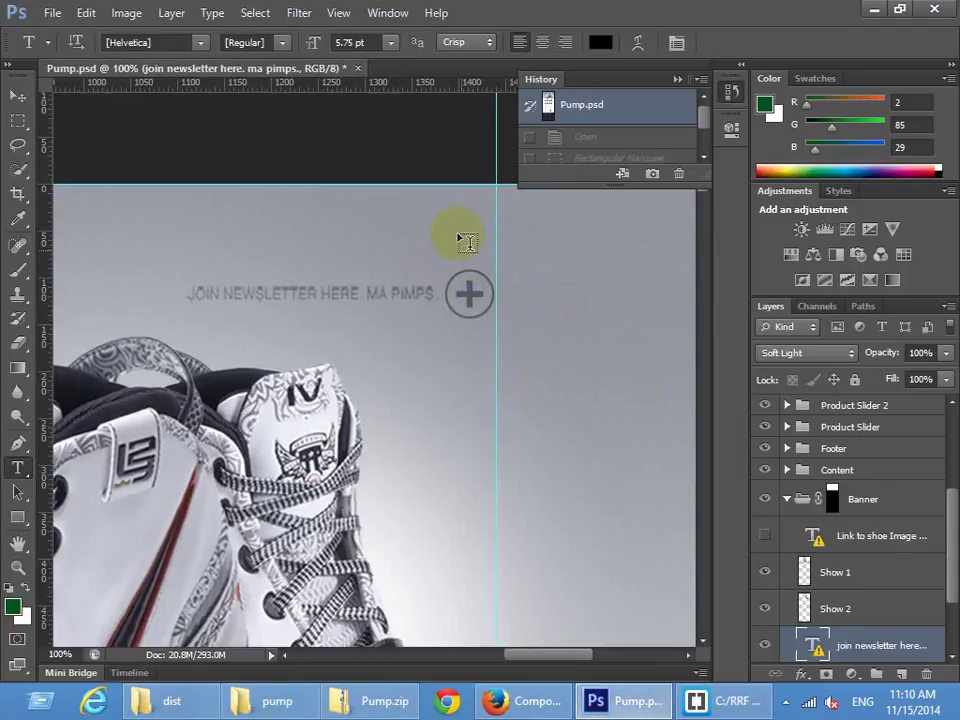
key(v)
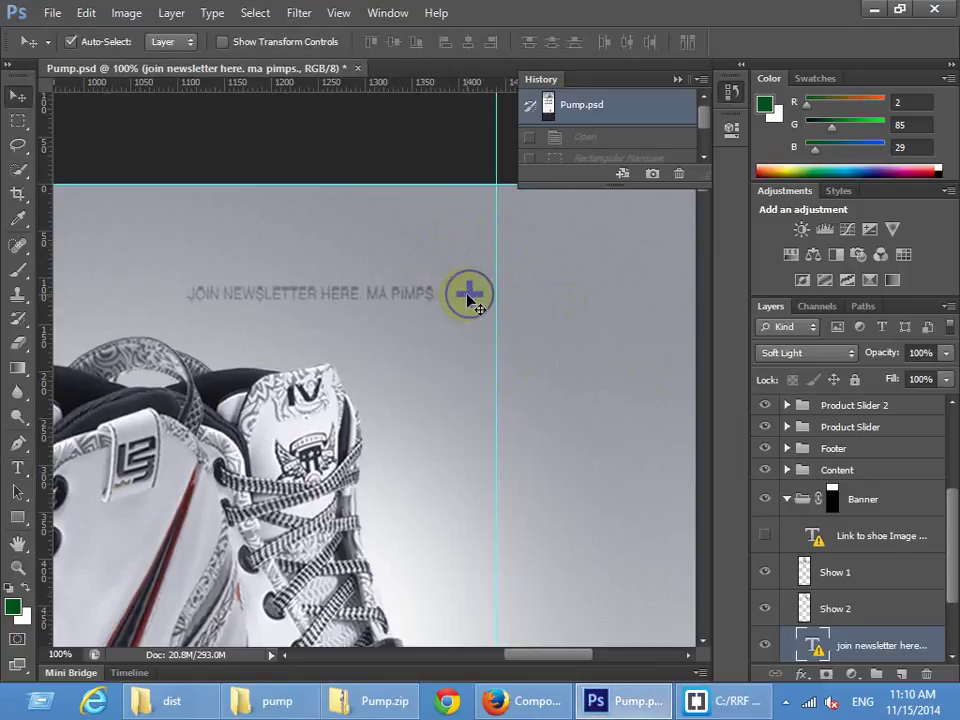
key(ctrl+v)
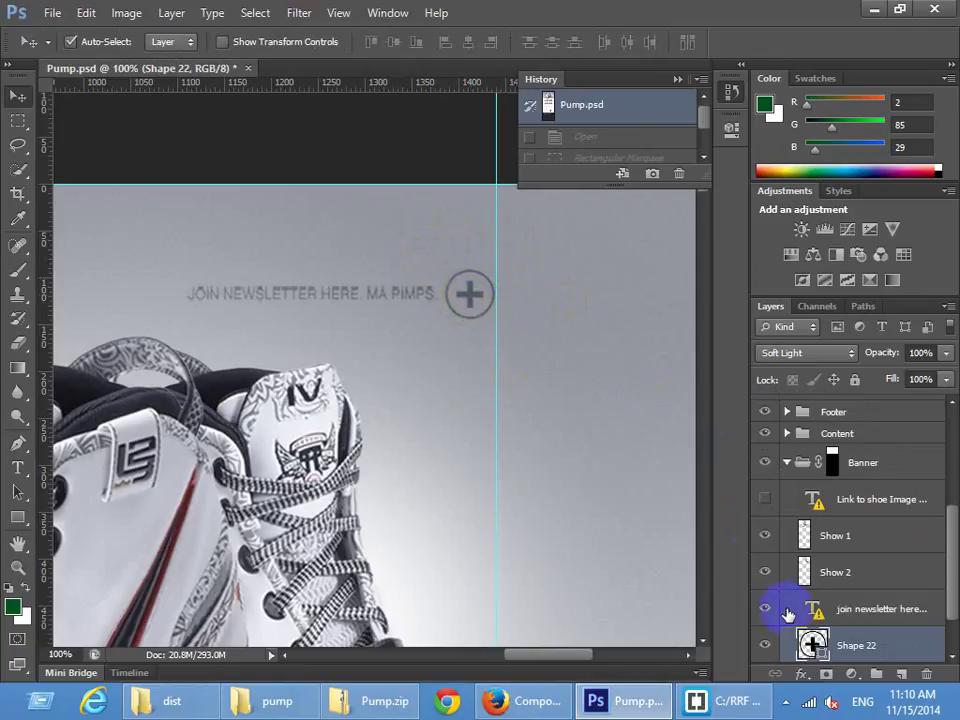
click(766, 651)
click(766, 651)
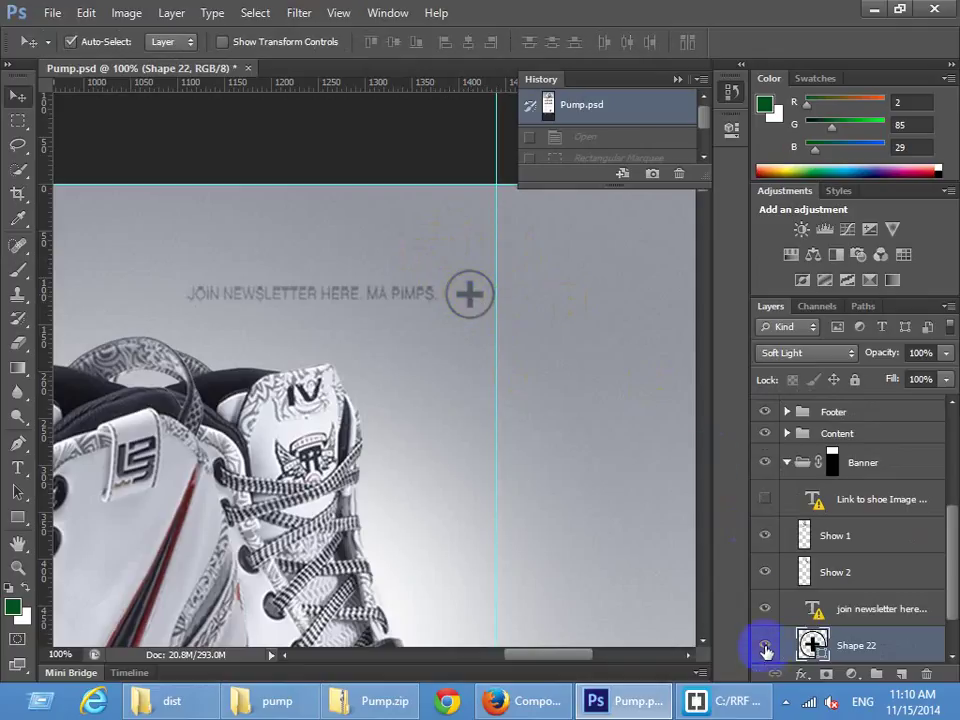
click(766, 651)
click(766, 651)
click(766, 651)
click(766, 651)
alt+click(764, 651)
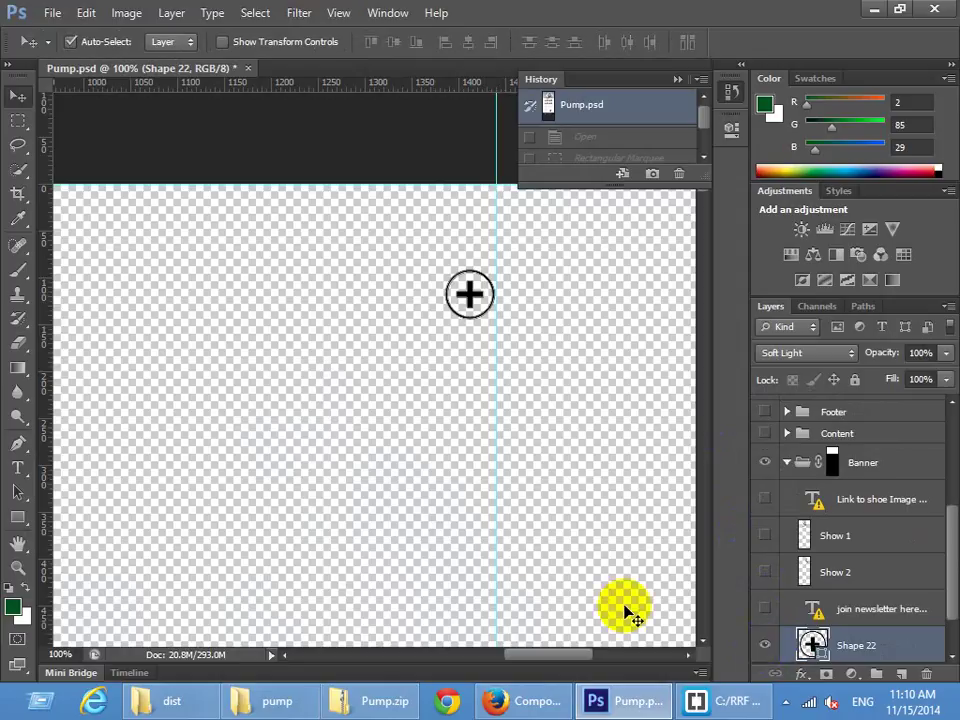
Trim the transparent canvas around the isolated circled plus icon
click(125, 13)
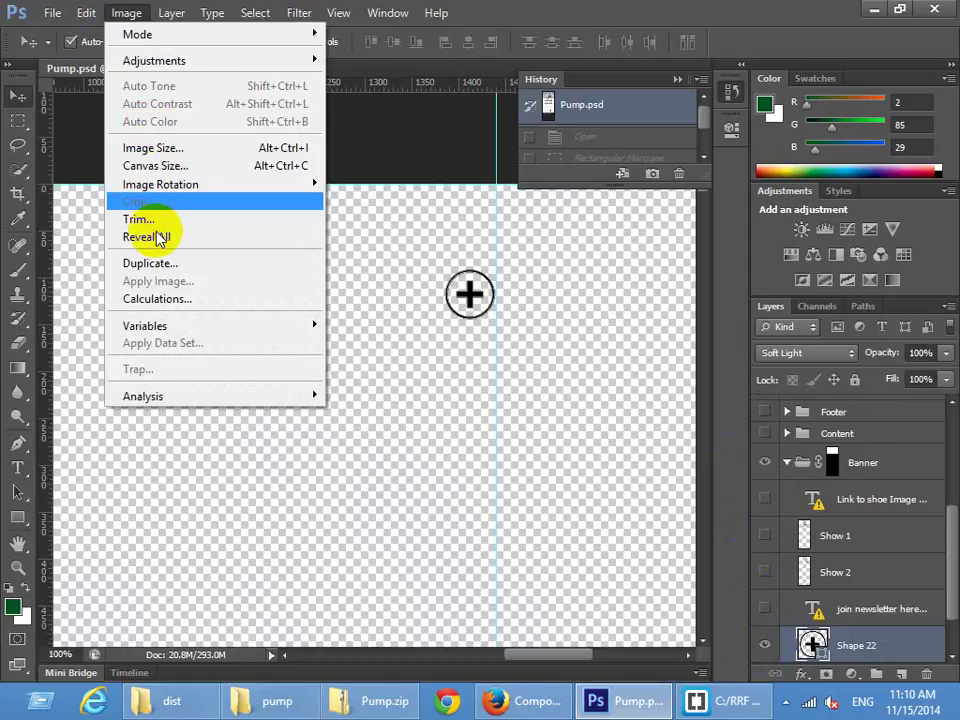
click(152, 218)
click(569, 206)
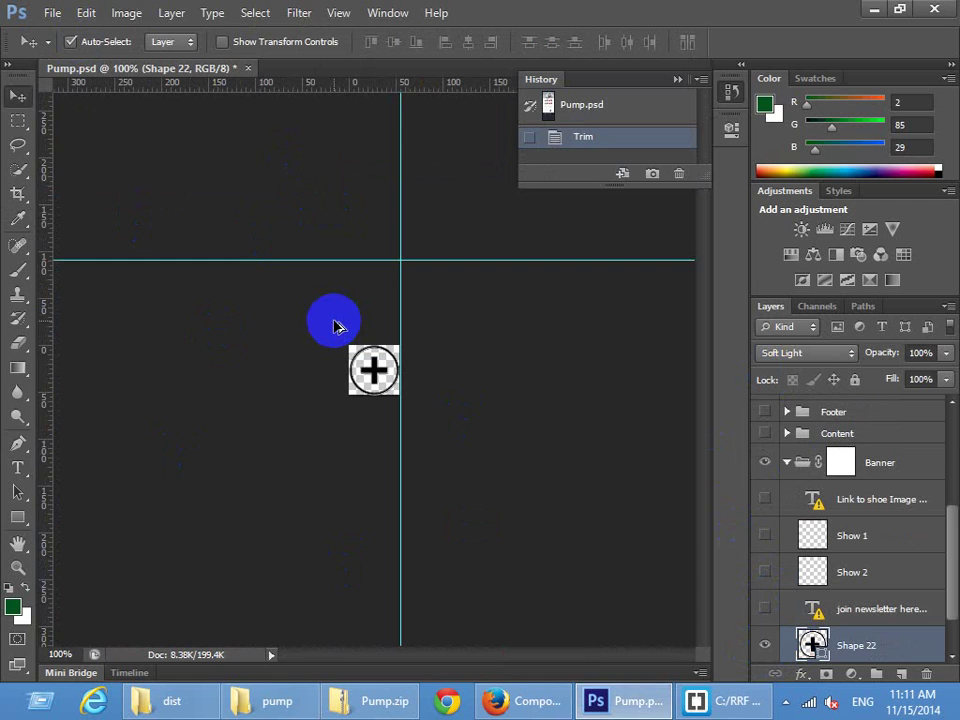
Export the trimmed icon for web as a transparent PNG-24 named "plus" in the img folder
key(ctrl+alt+shift+s)
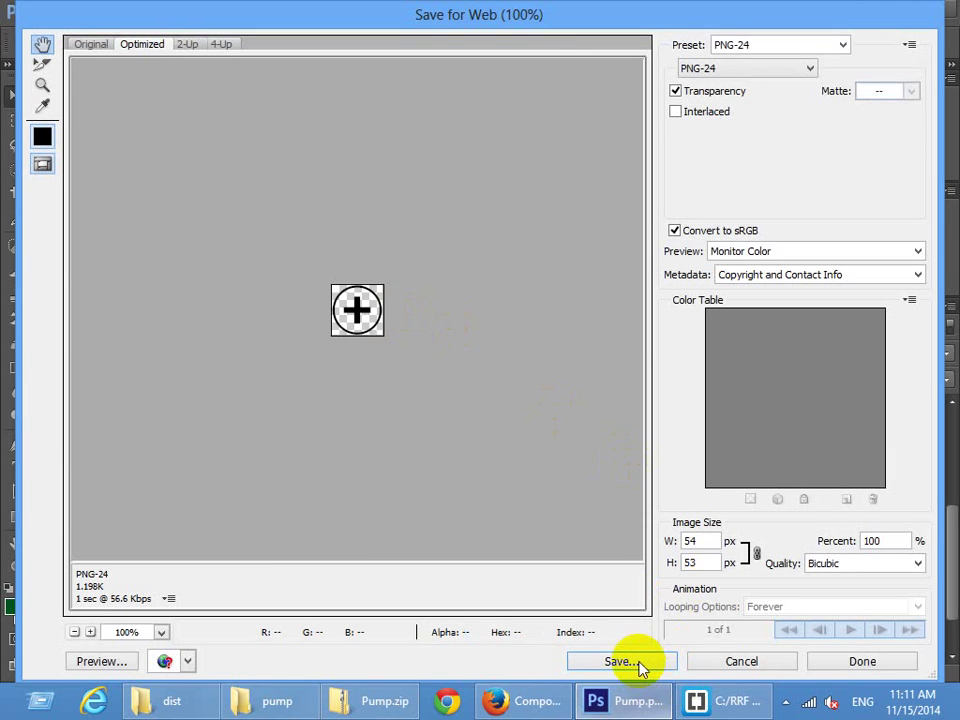
key(Return)
text(plu)
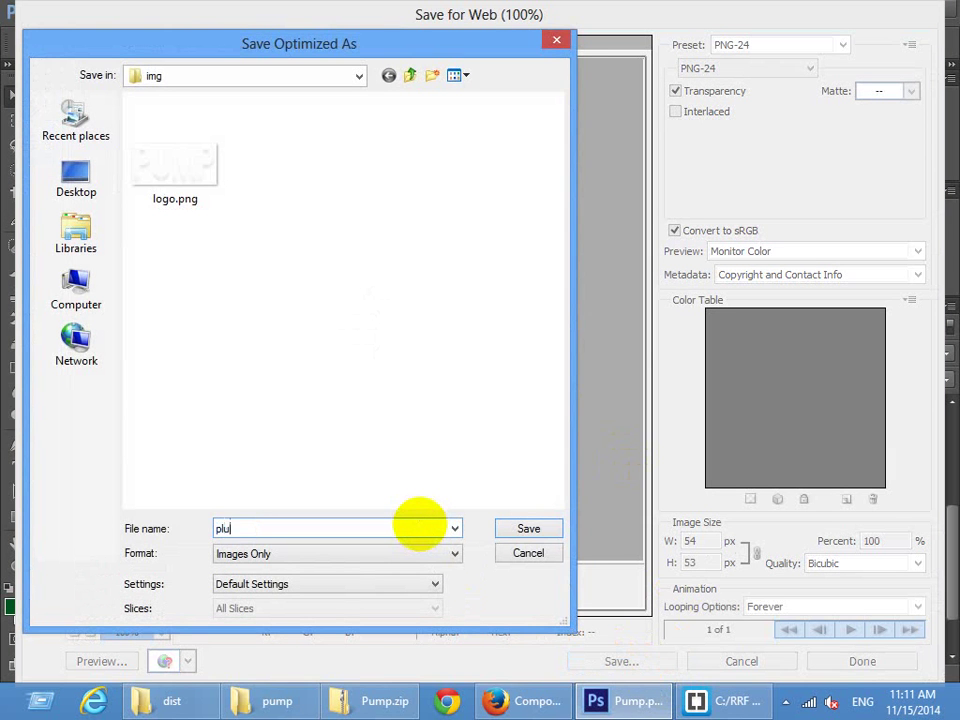
text(s)
key(Return)
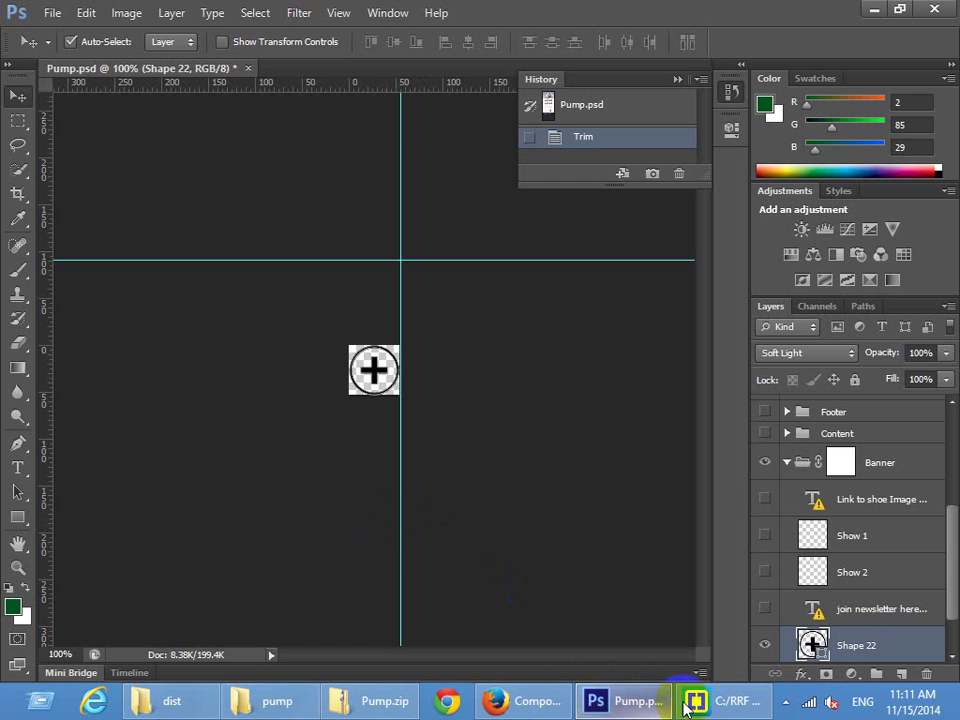
click(688, 704)
scroll(440, 350, down, 3)
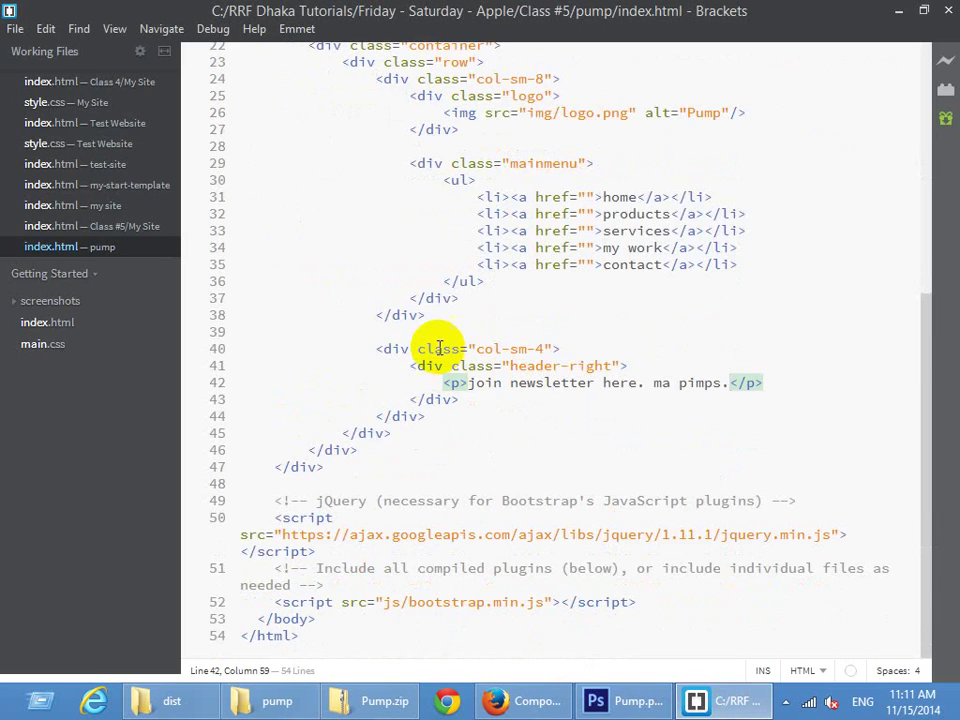
scroll(438, 348, up, 2)
Switch to Photoshop and restore the full design from the Pump.psd history snapshot, bringing its header area into view
click(612, 701)
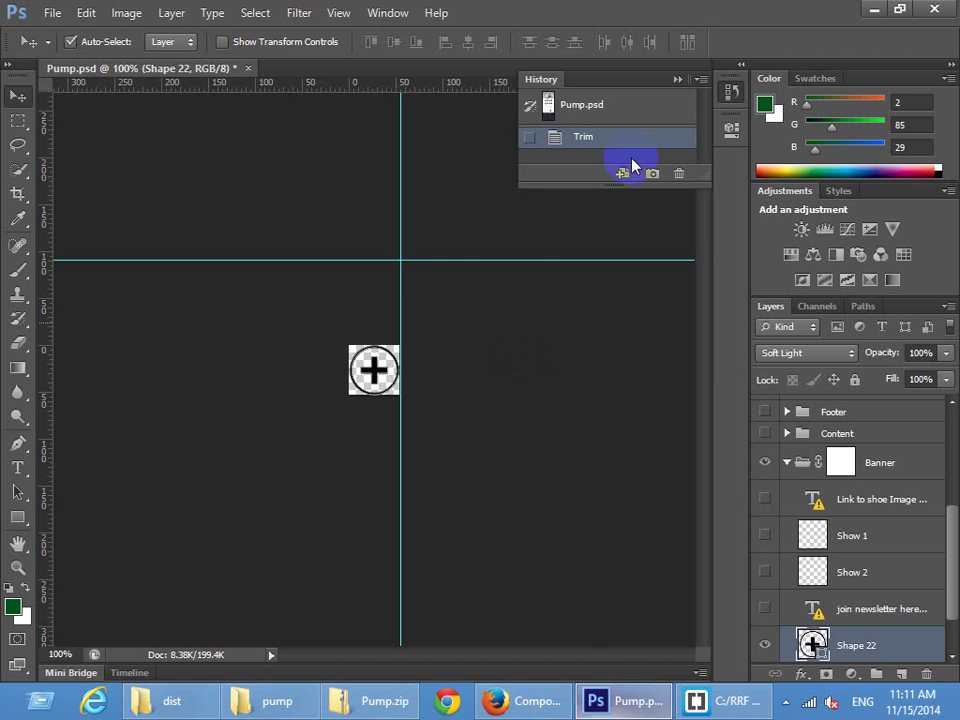
click(579, 103)
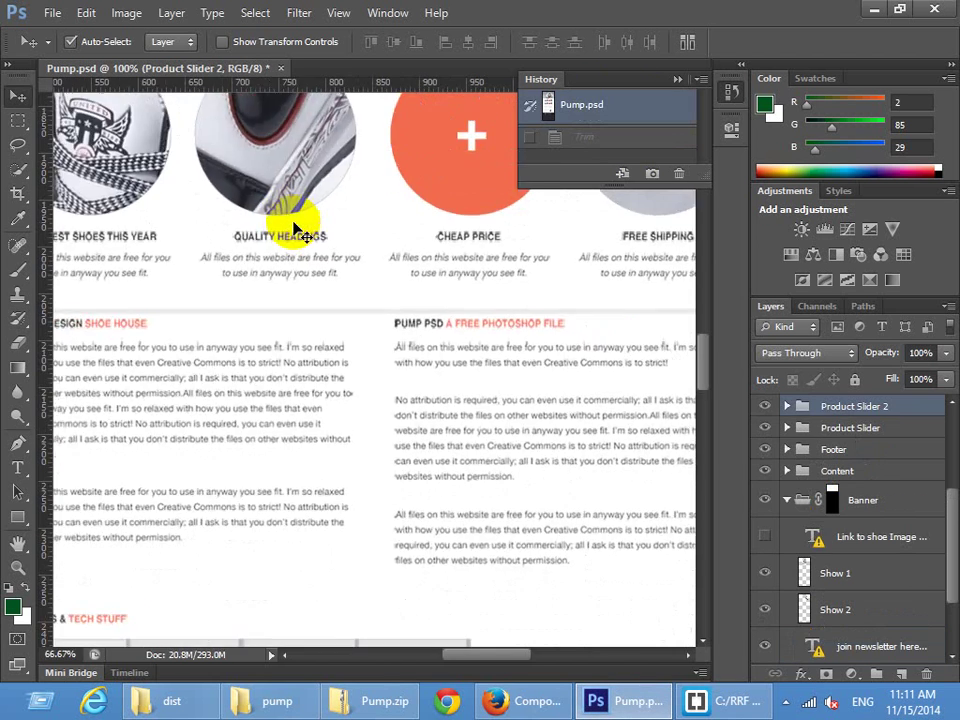
key(ctrl+minus)
key(ctrl+minus)
scroll(379, 467, up, 5)
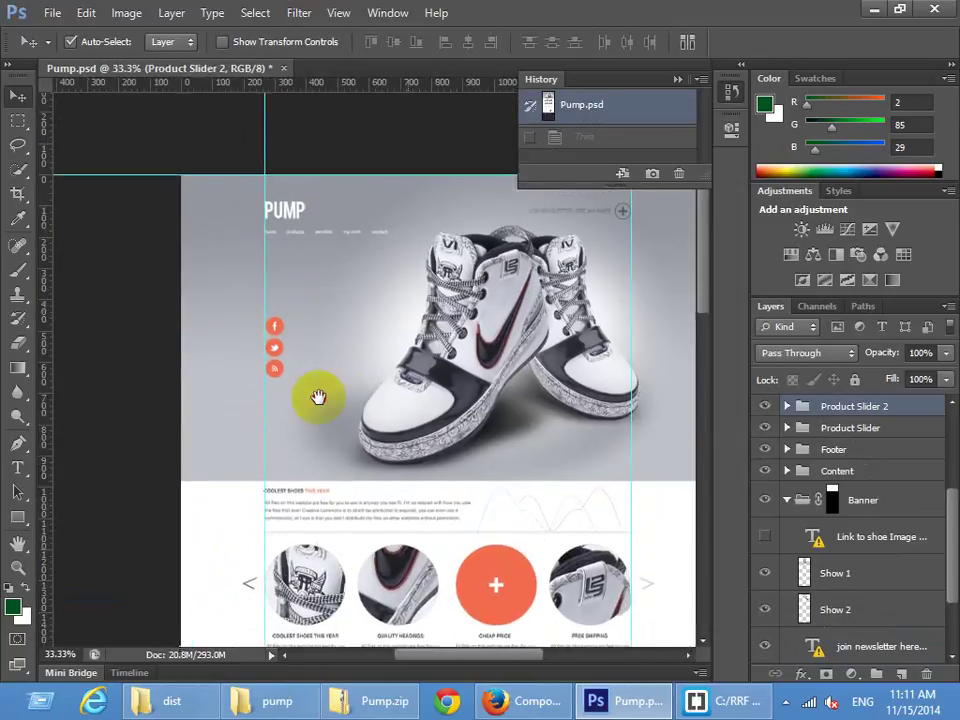
drag(318, 397, 253, 343)
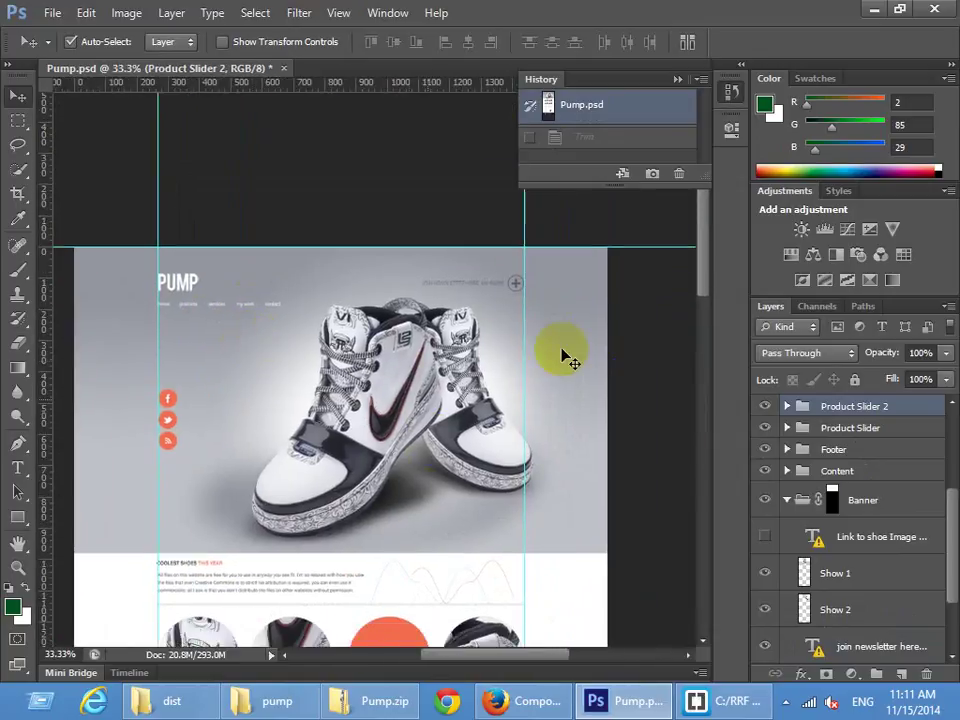